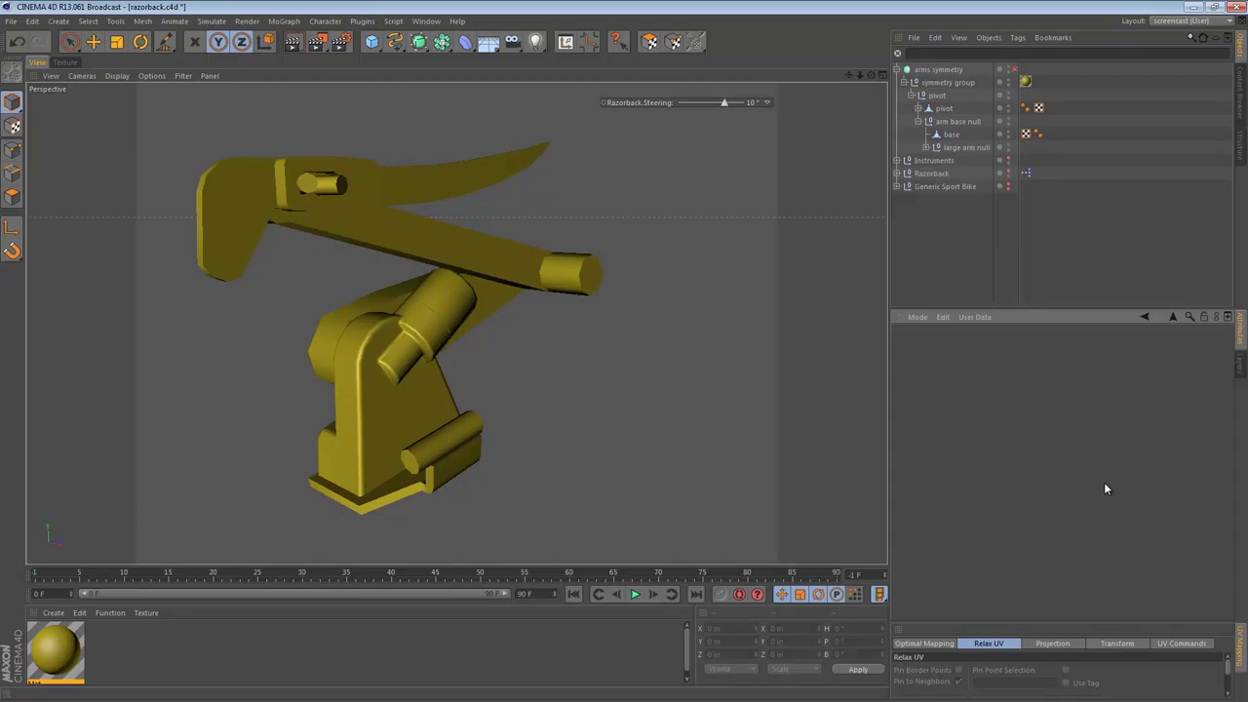
- Select the pivot object that forms the base plate beneath the robot arm
middle_click_drag(357, 489, 380, 302, "alt")
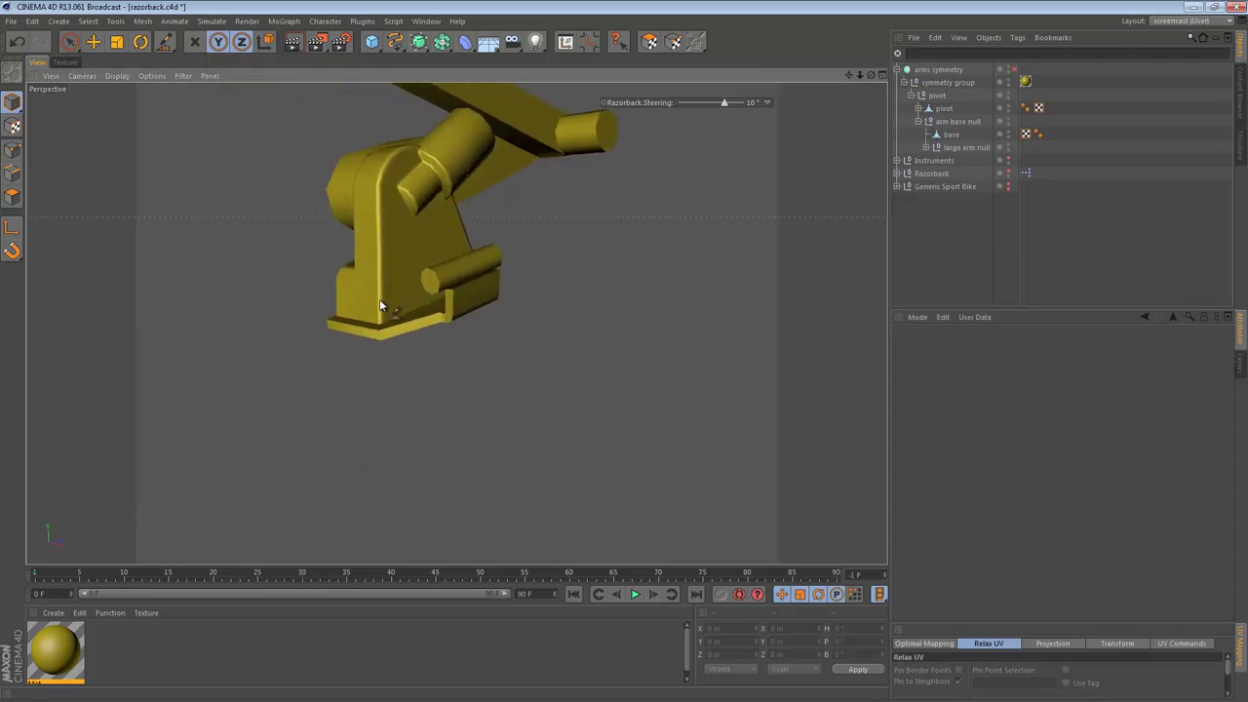
right_click_drag(380, 323, 442, 297, "alt")
middle_click_drag(442, 297, 441, 425, "alt")
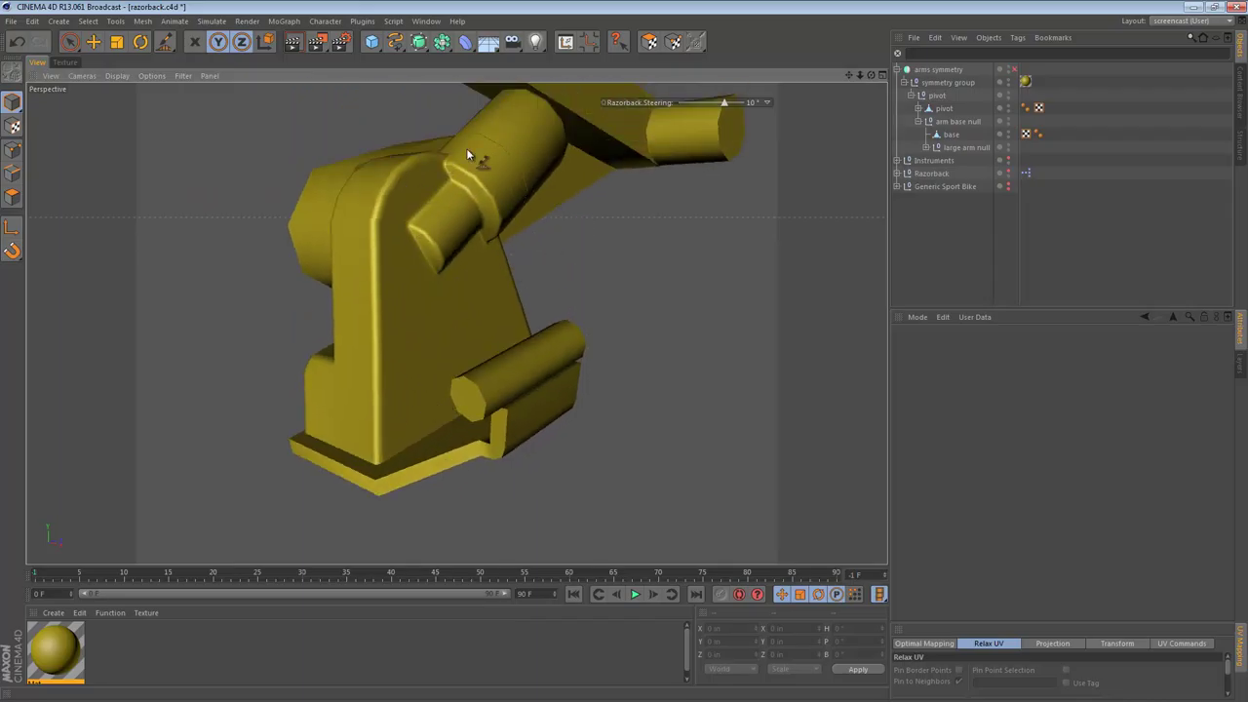
key("e")
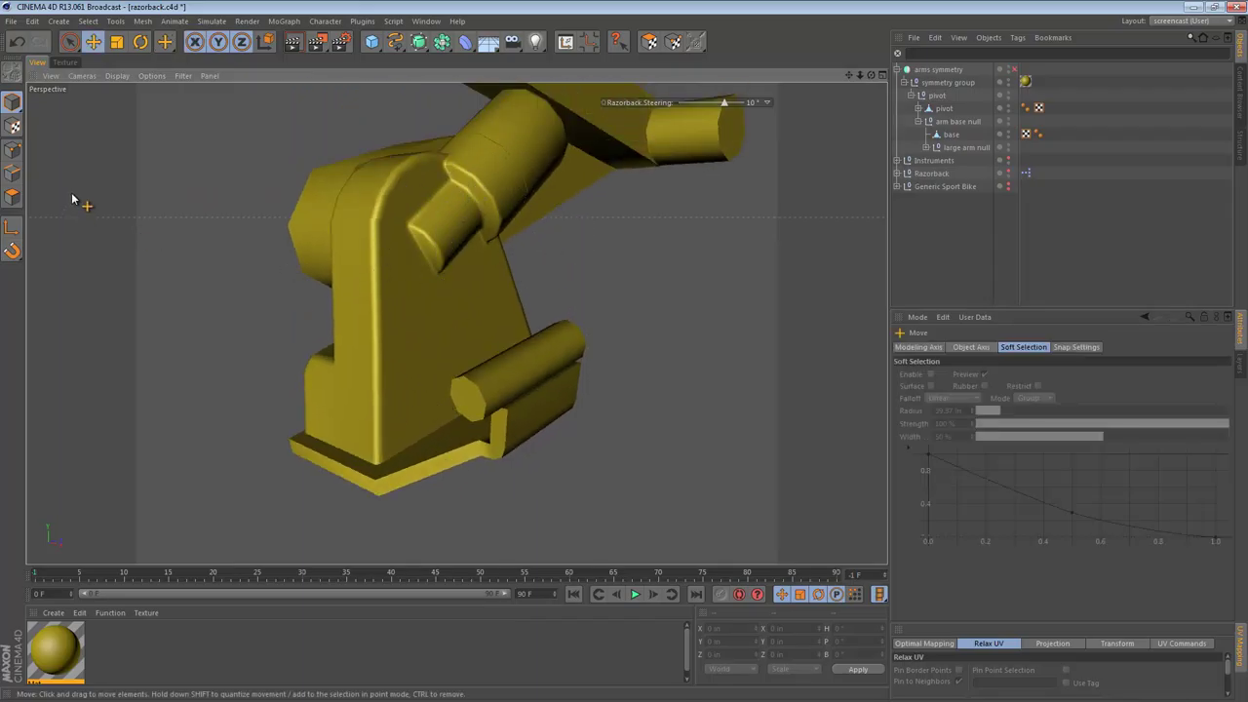
left_click(408, 459)
scroll(406, 462, "up", 5)
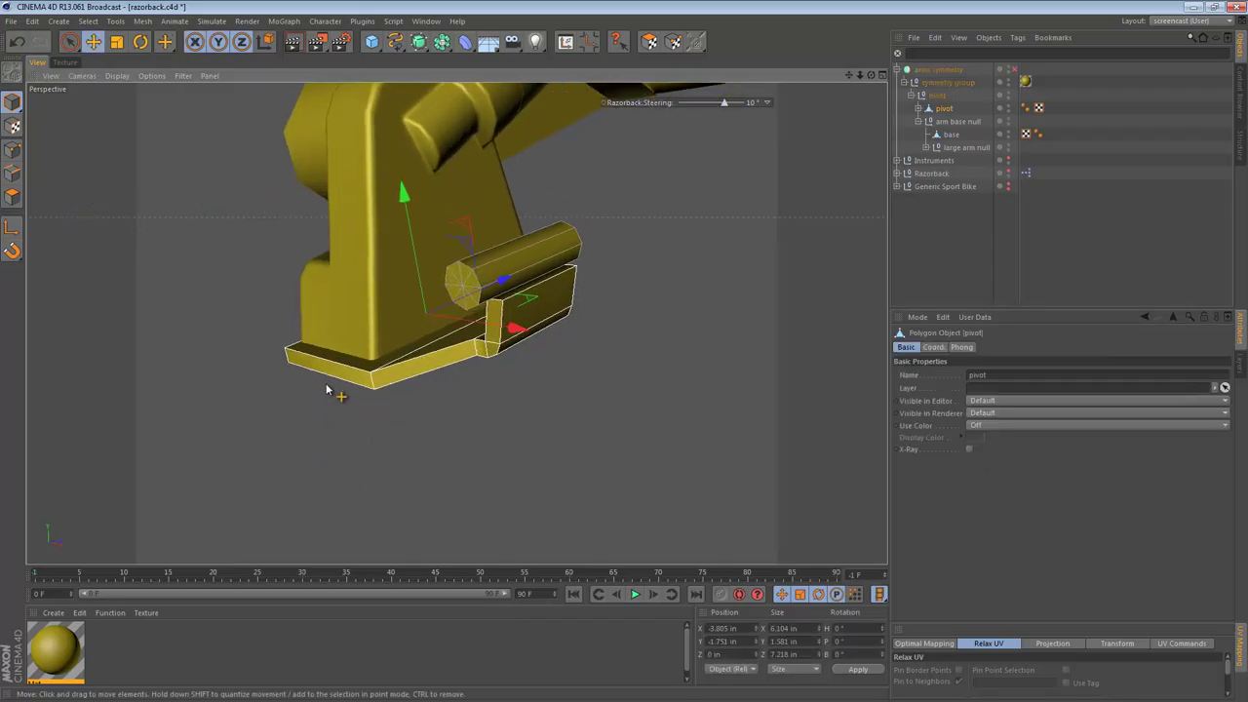
- Select the base plate's edge loop on the cylinder side plus the two vertical corner edges on the opposite side, using edge mode
left_click_drag(408, 375, 490, 299, "alt")
left_click(12, 175)
left_click(367, 289)
key("u")
key("l")
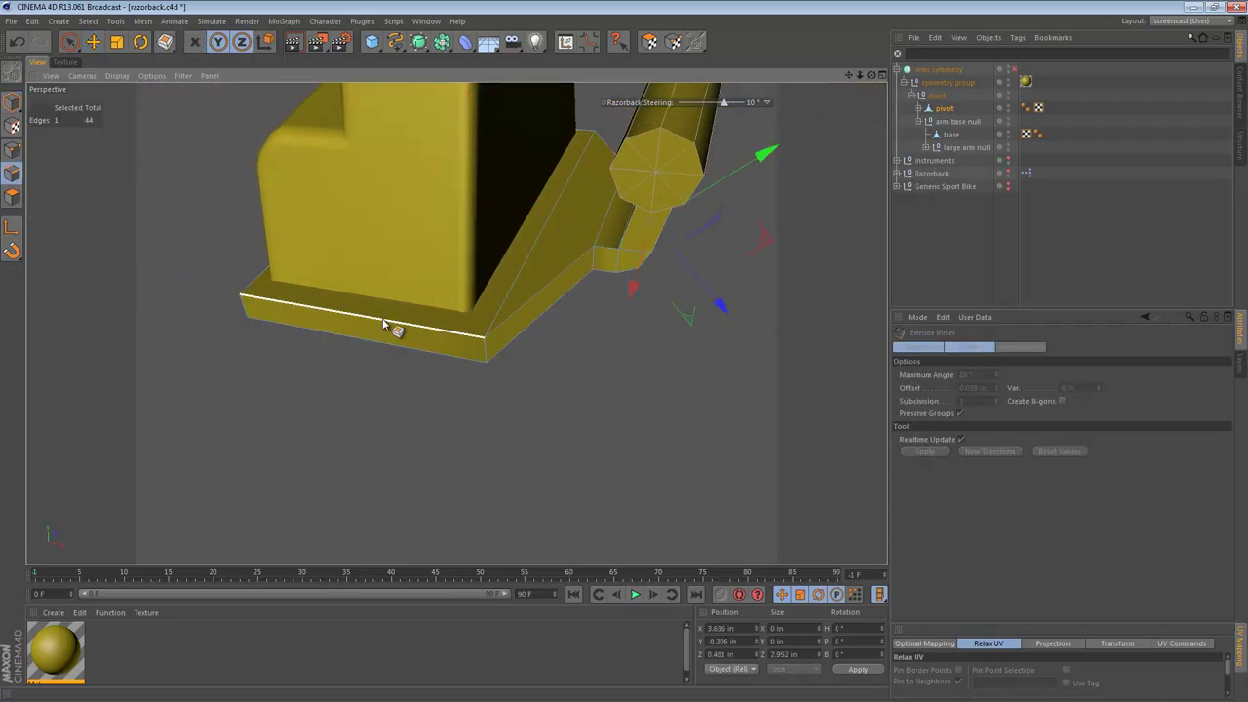
left_click(408, 323)
left_click_drag(408, 324, 553, 383, "alt")
key("e")
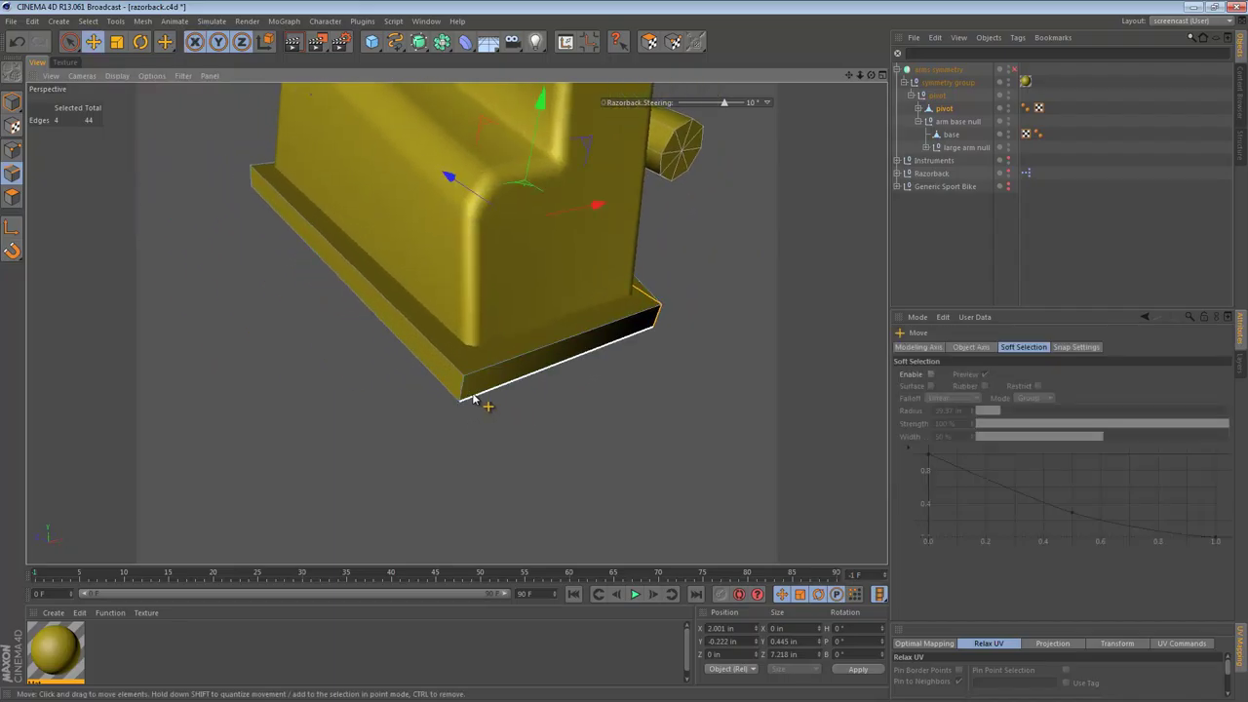
left_click(461, 388, "shift")
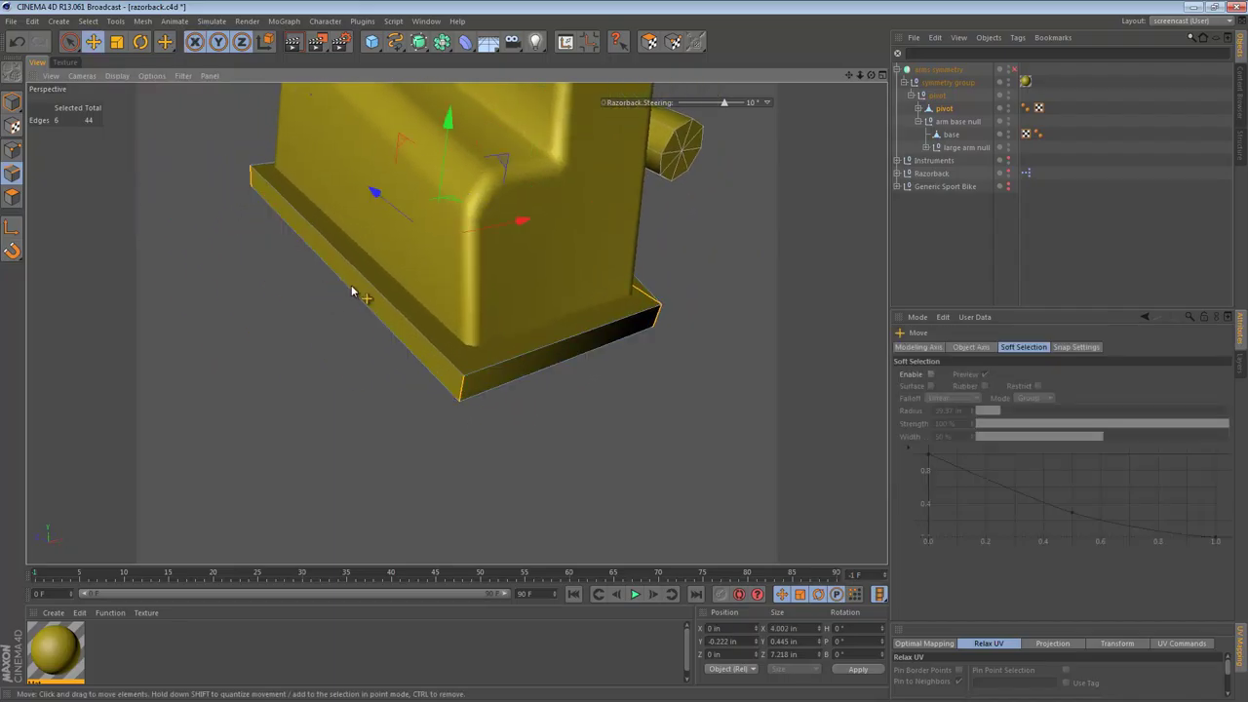
- Bevel the six selected base plate edges with an inner offset of about 0.091 in
left_click_drag(615, 309, 433, 368, "alt")
key("m")
key("s")
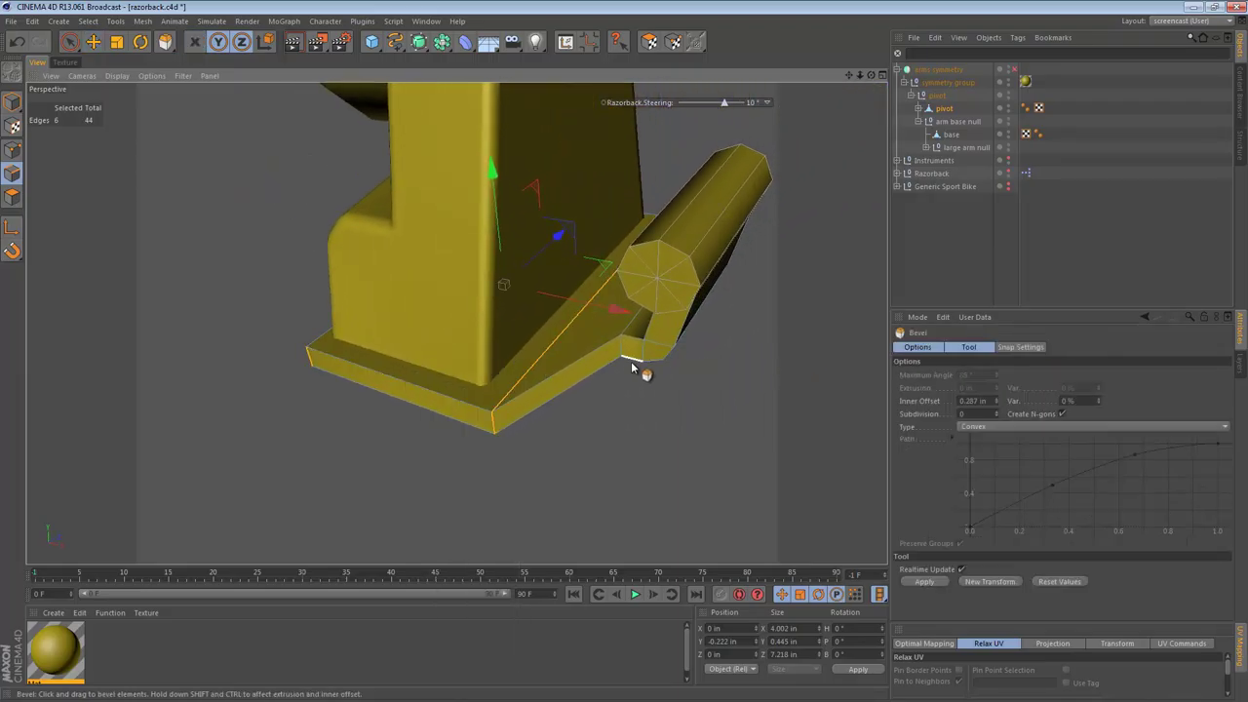
left_click_drag(631, 361, 625, 378)
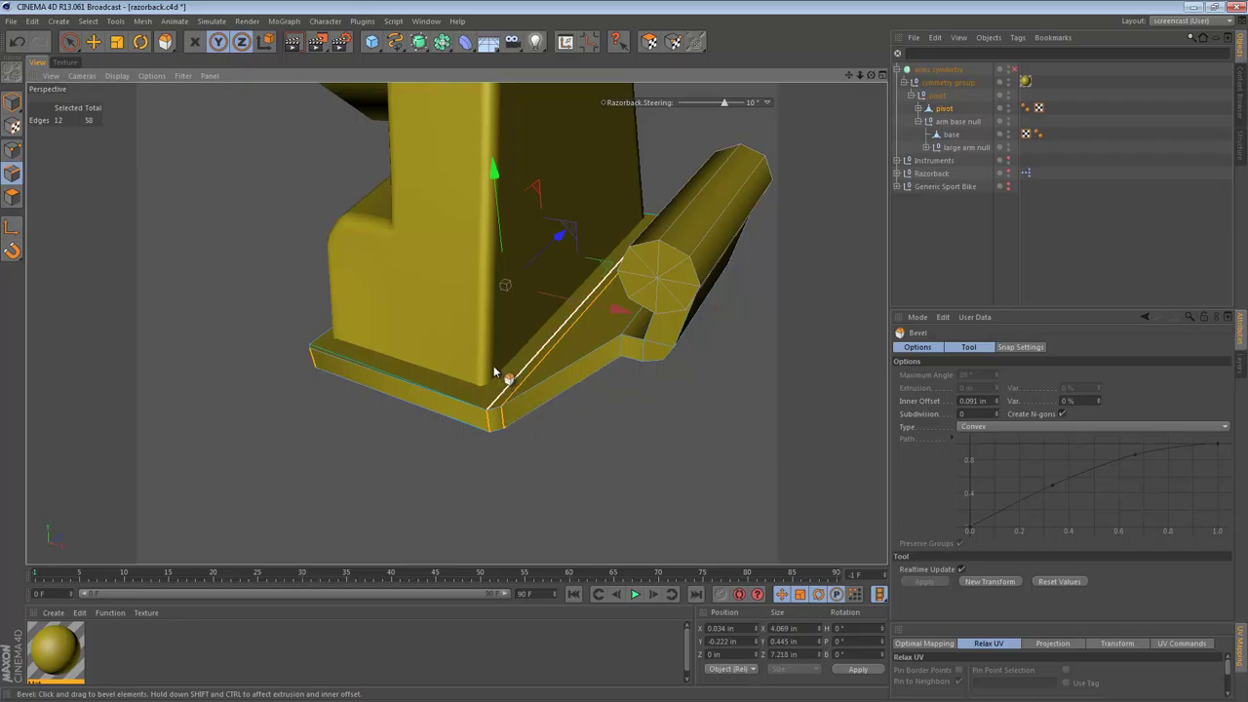
- Select the two long edges beside the new bevel, one on the base plate's upper face and one on its underside
key("k")
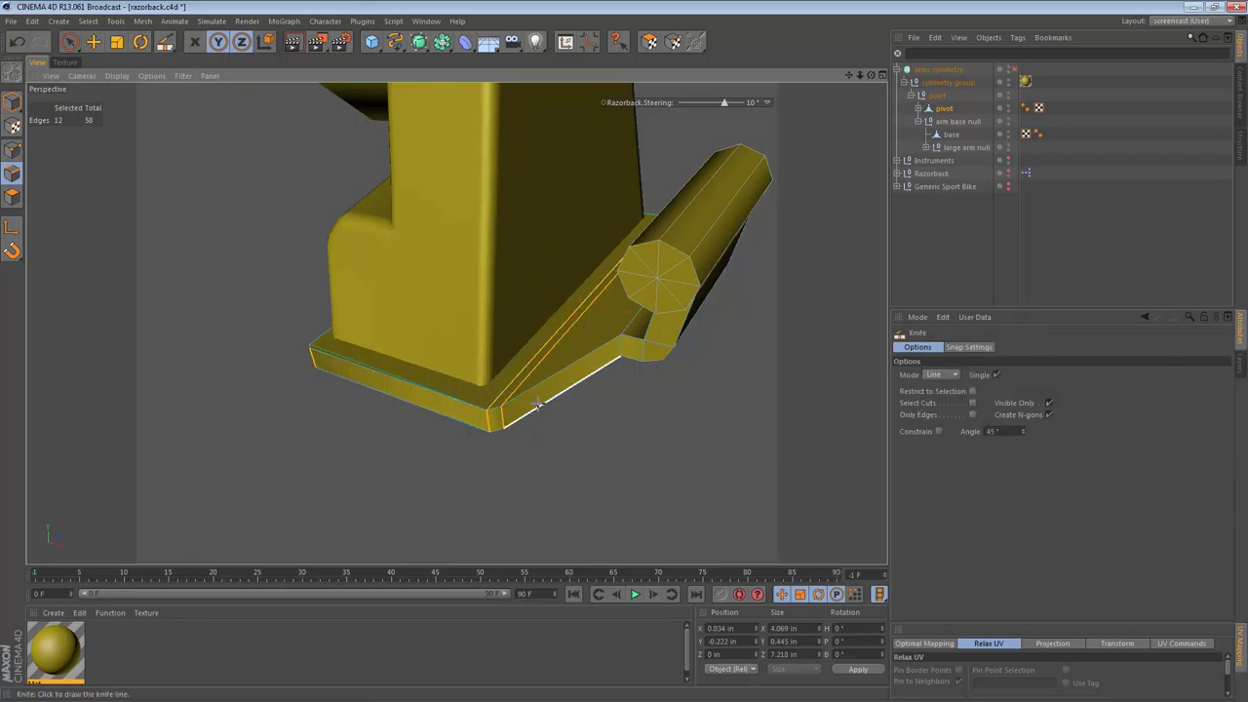
key("e")
left_click(535, 366)
left_click_drag(505, 412, 487, 297, "alt")
left_click(514, 437, "shift")
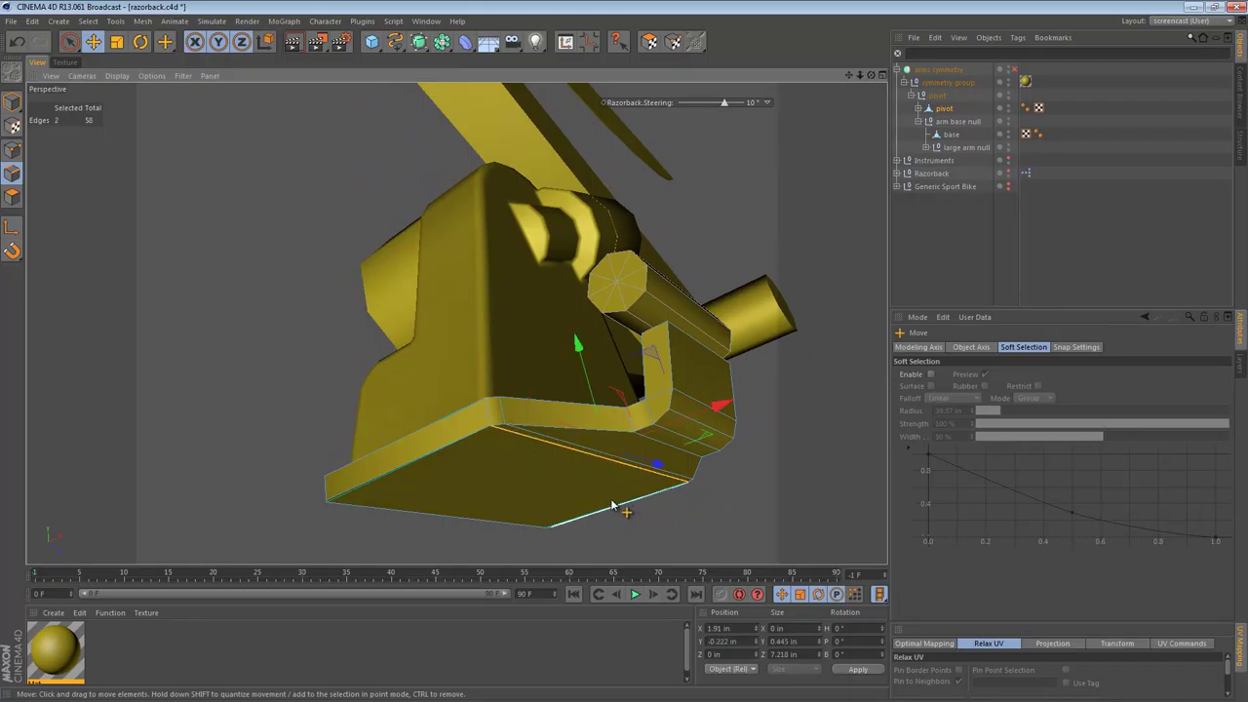
mouse_move(614, 510)
left_mouse_down("alt")
mouse_move(491, 524)
mouse_move(626, 395)
left_mouse_up("alt")
middle_click_drag(635, 186, 680, 176, "alt")
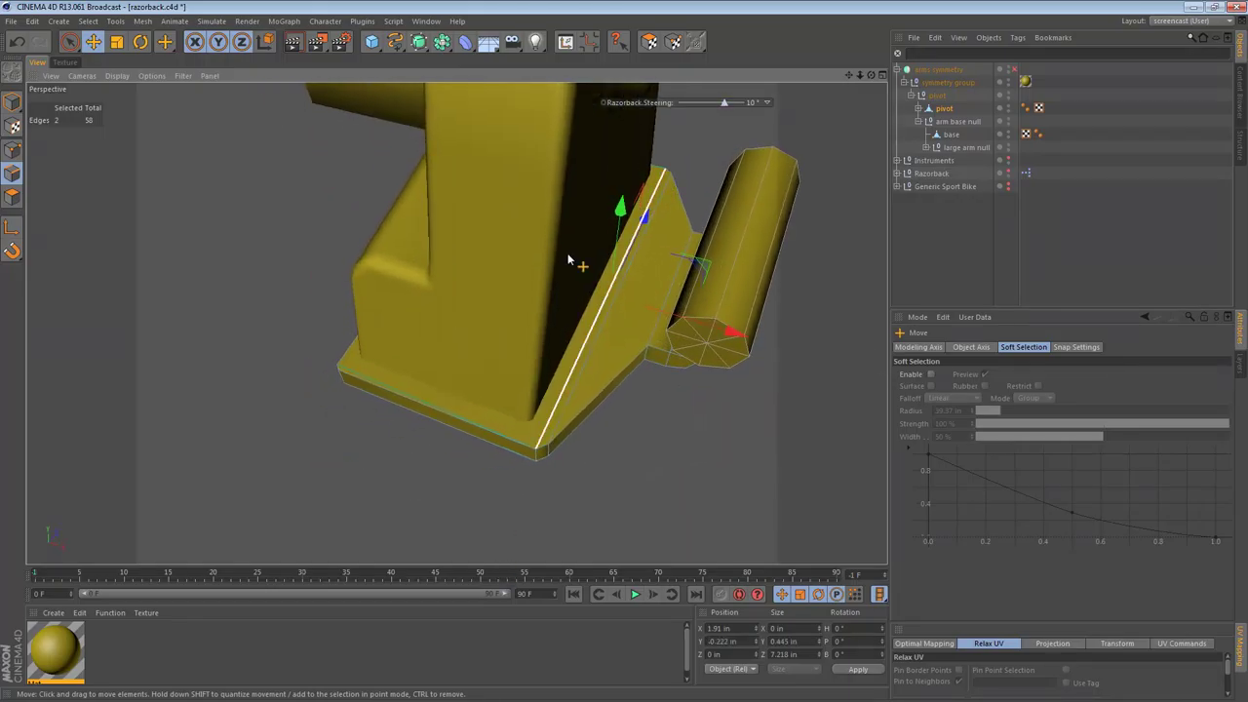
- Show the model as wireframe and knife-cut the plate's underside between the bevelled corners
key("n")
key("g")
key("k")
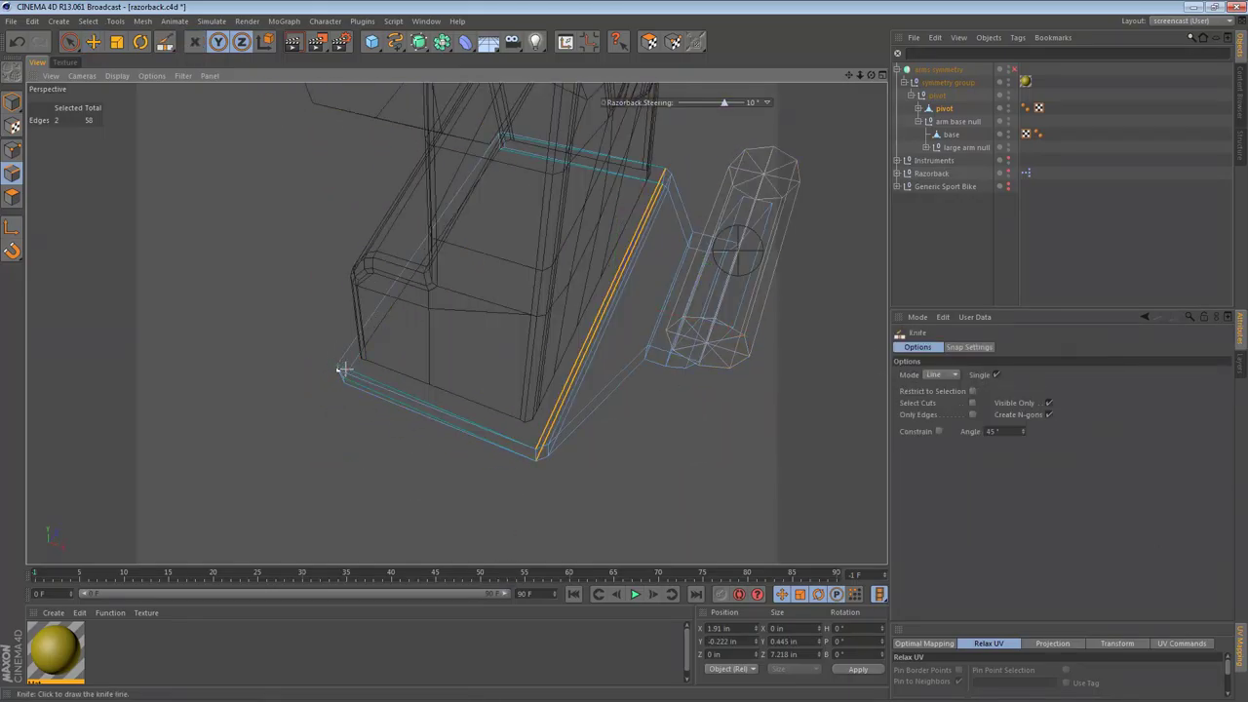
mouse_move(341, 368)
left_mouse_down("alt")
mouse_move(480, 139)
mouse_move(457, 321)
mouse_move(447, 322)
left_mouse_up("alt")
middle_click_drag(379, 422, 337, 380, "alt")
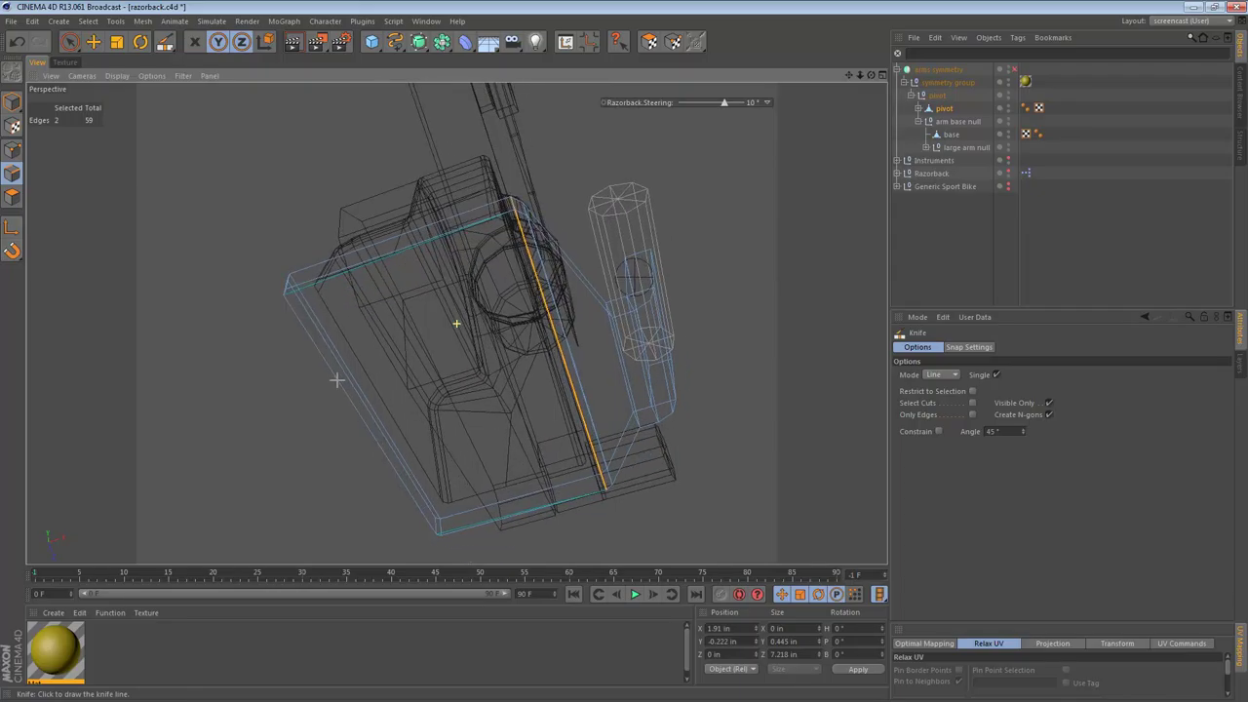
left_click_drag(285, 288, 342, 365)
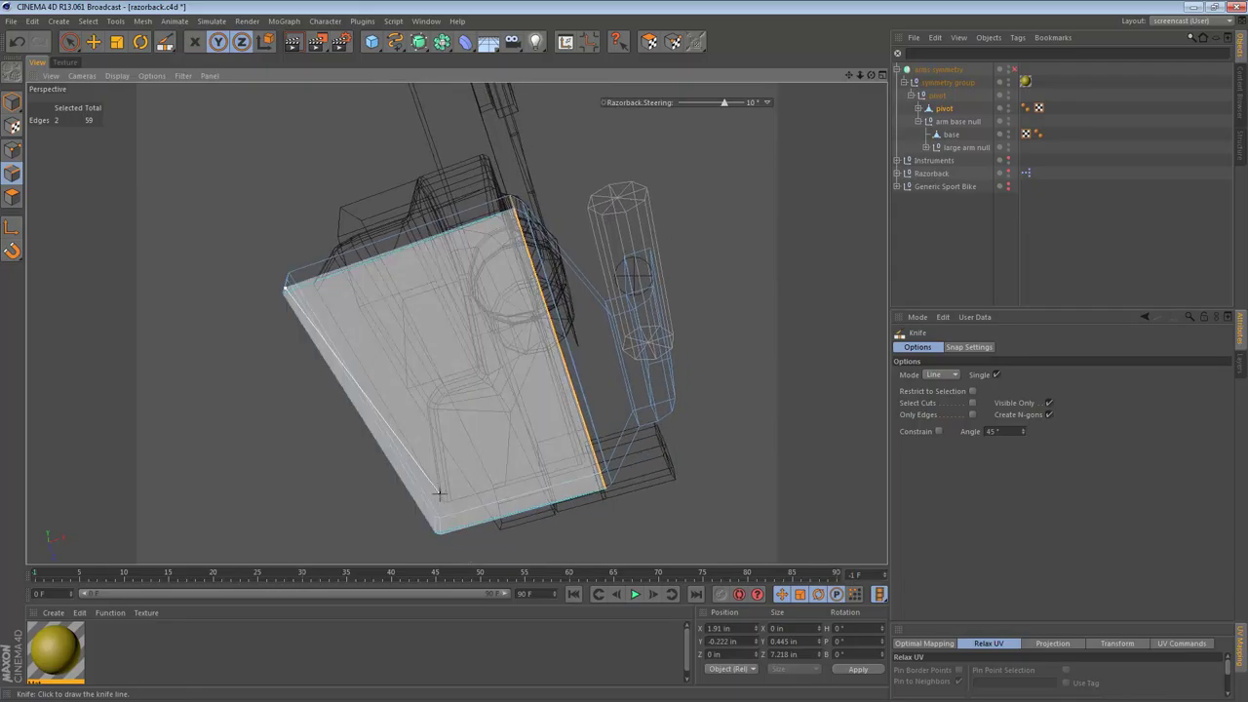
left_click_drag(445, 529, 442, 533)
- Return to object mode and display the model with Gouraud shading
left_click_drag(432, 360, 623, 379, "alt")
left_click_drag(456, 322, 396, 214, "alt")
left_click(12, 101)
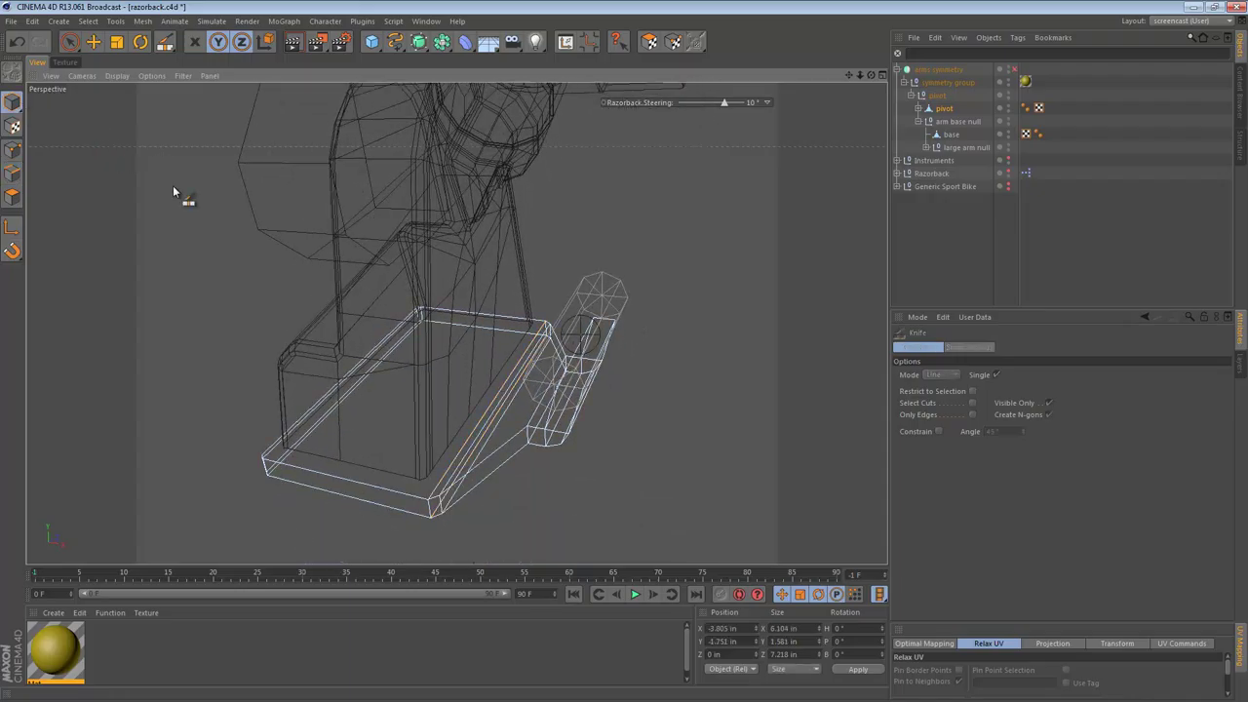
key("n")
key("a")
left_click_drag(355, 275, 437, 315, "alt")
- Inspect the large and small arms from several angles, leaving the large arm selected
key("e")
left_click(502, 362)
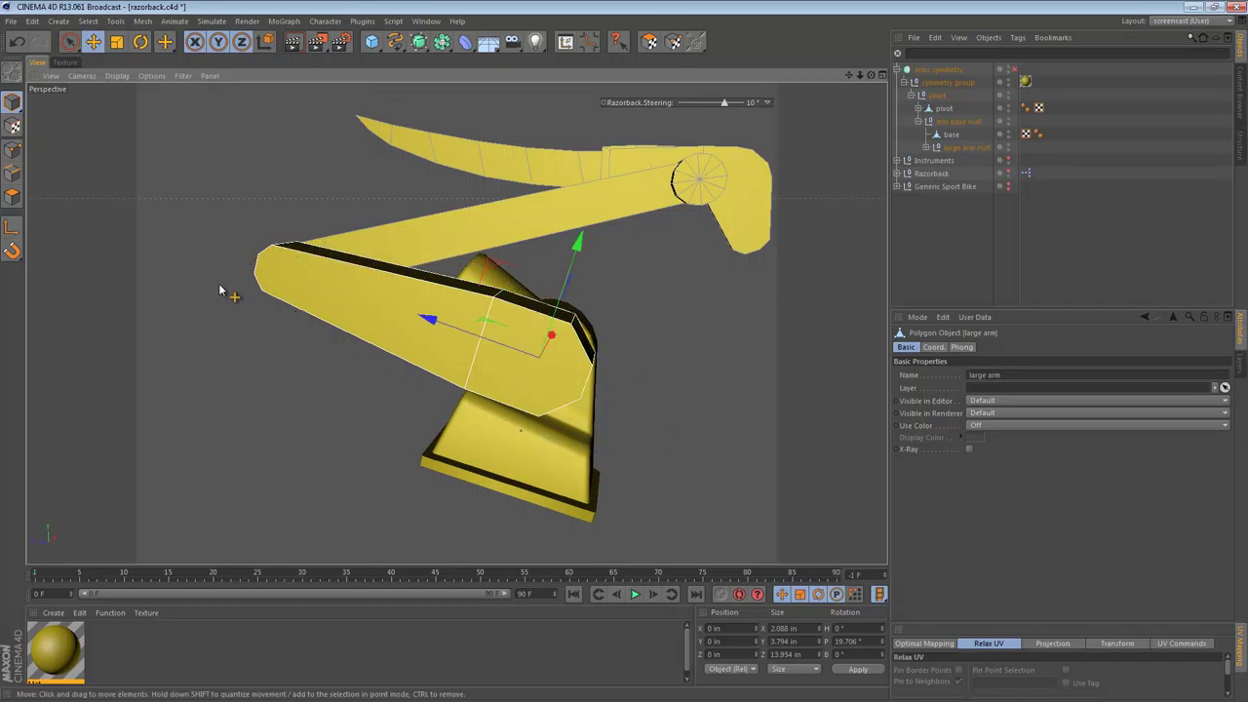
left_click_drag(537, 332, 302, 264, "alt")
left_click(535, 211)
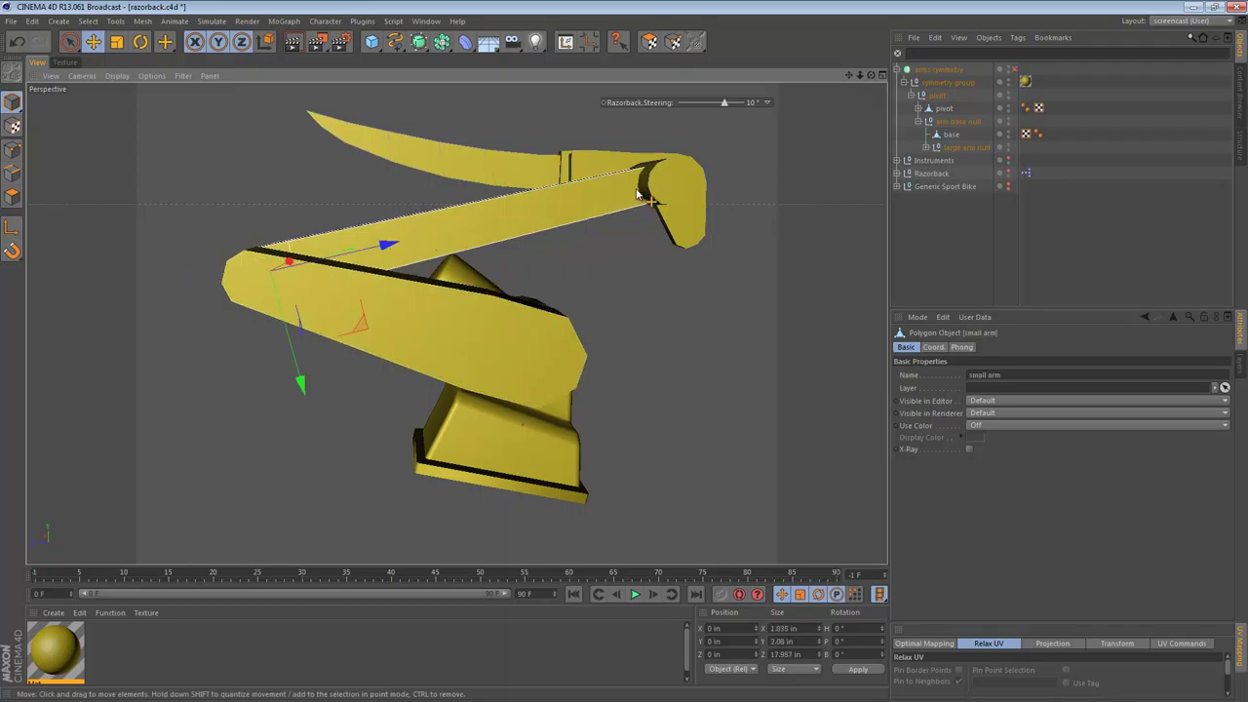
left_click_drag(402, 227, 359, 219, "alt")
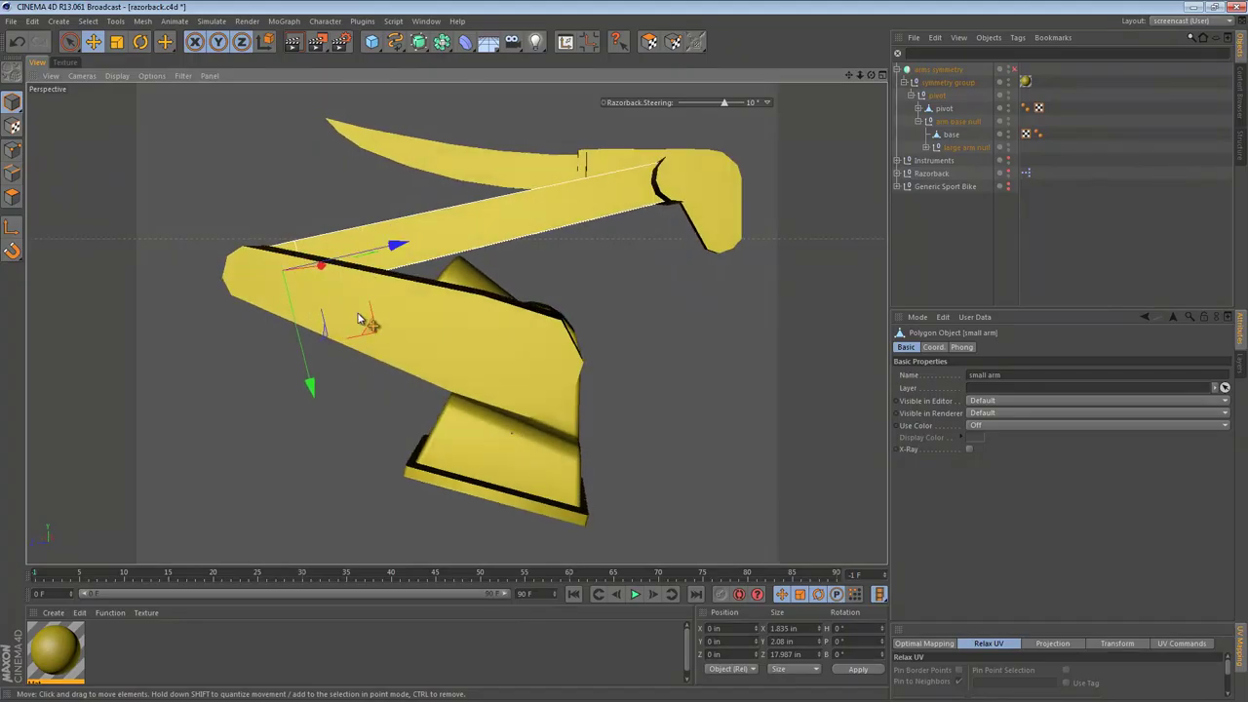
right_click_drag(359, 314, 445, 320, "alt")
left_click(446, 320)
mouse_move(445, 322)
left_mouse_down("alt")
mouse_move(523, 330)
mouse_move(420, 341)
mouse_move(459, 331)
left_mouse_up("alt")
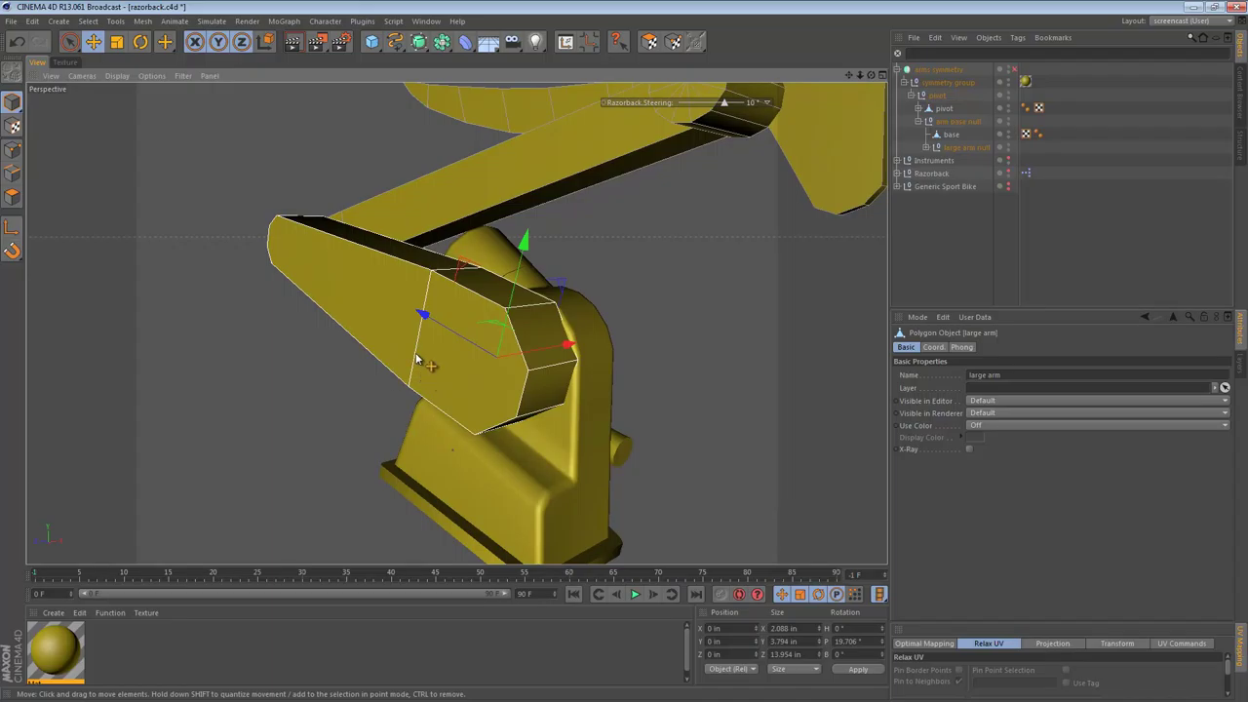
left_click_drag(414, 359, 502, 234, "alt")
- Toggle the arms symmetry object on and off to check the mirrored arms
left_click(1008, 71)
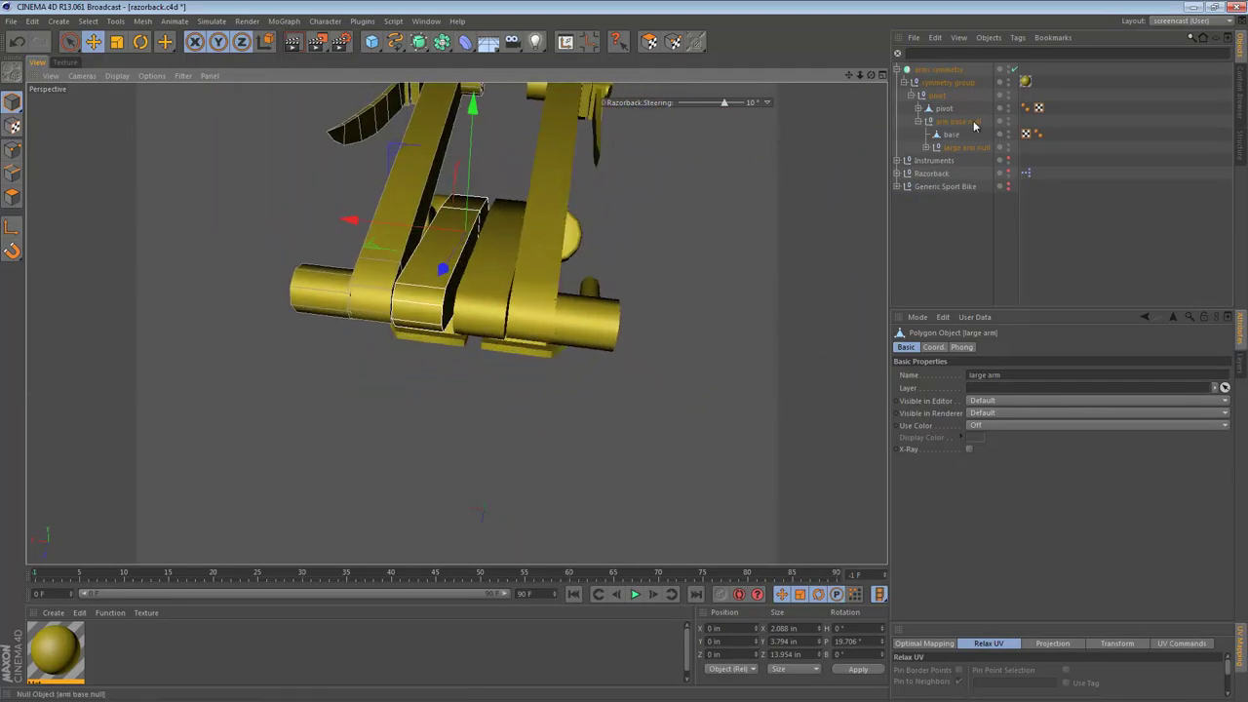
left_click(1013, 72)
left_click_drag(668, 279, 412, 248, "alt")
- Frame the large arm in the Right view and select the crosswise edges around its rounded end at the base, using edge mode
middle_click(484, 349)
middle_click(296, 453)
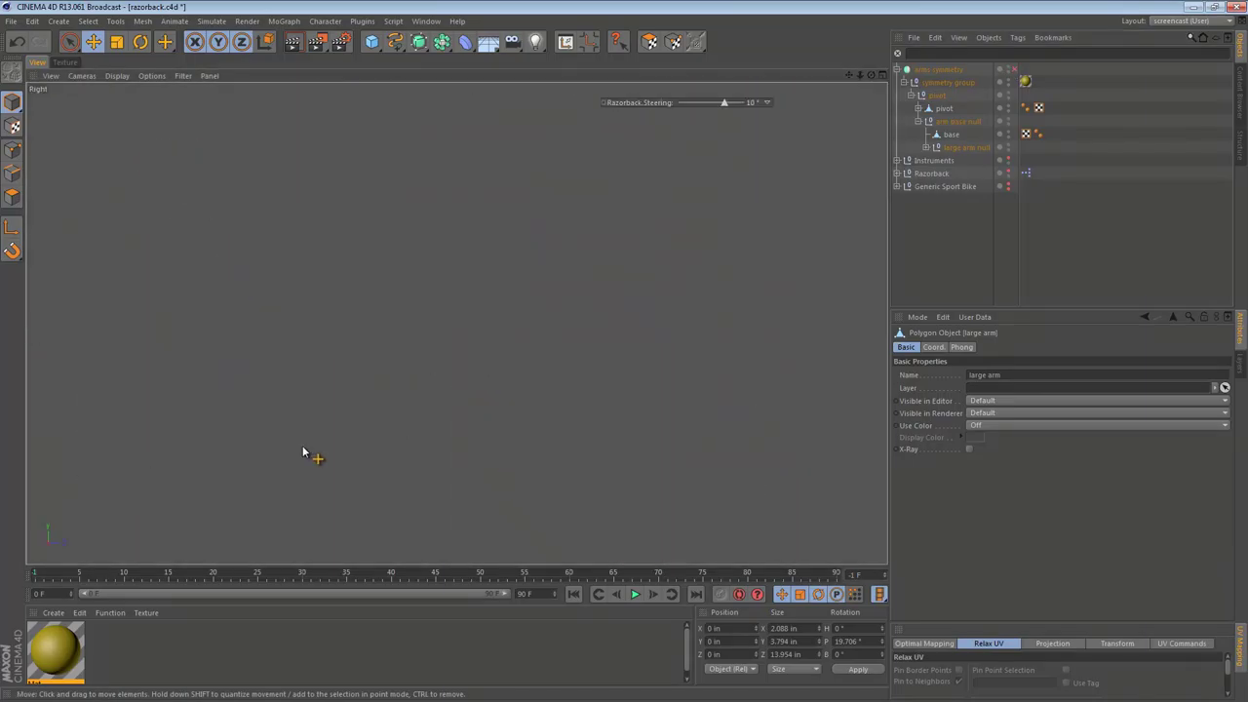
middle_click_drag(486, 352, 486, 377, "alt")
key("o")
right_click_drag(623, 173, 488, 206, "alt")
middle_click_drag(488, 205, 340, 270, "alt")
right_click_drag(340, 270, 389, 263, "alt")
middle_click_drag(389, 265, 404, 256, "alt")
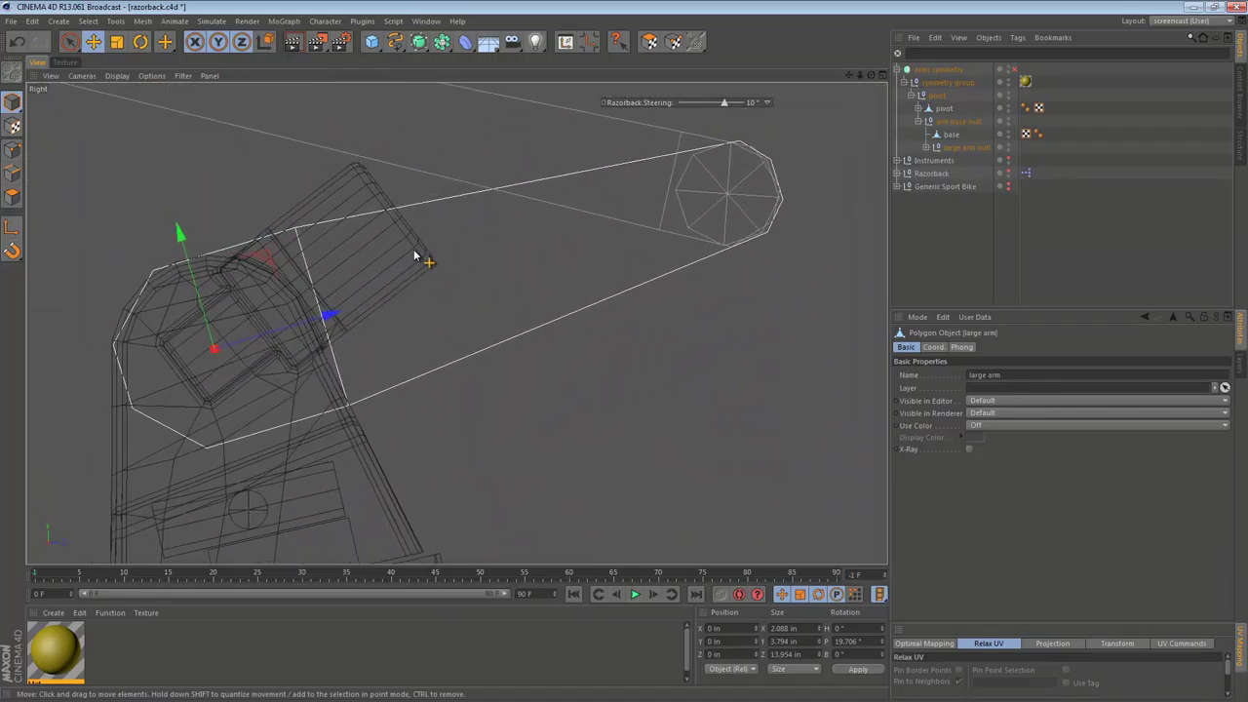
left_click(12, 173)
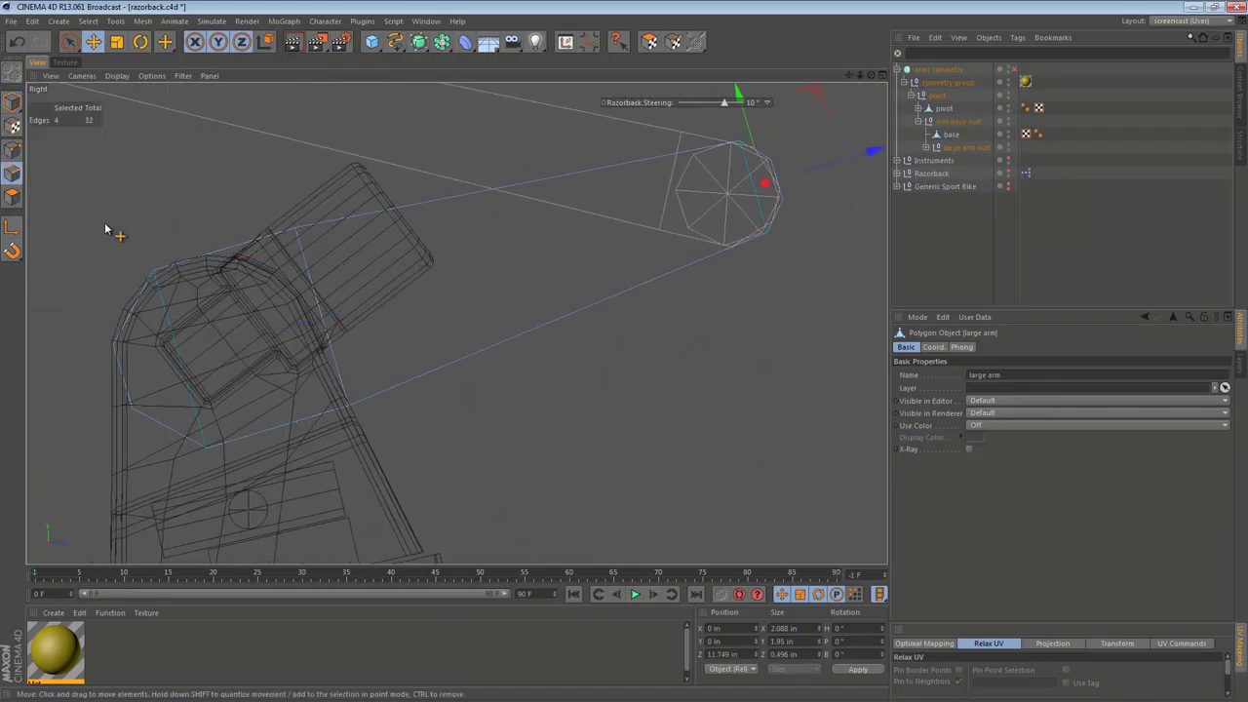
left_click(154, 266)
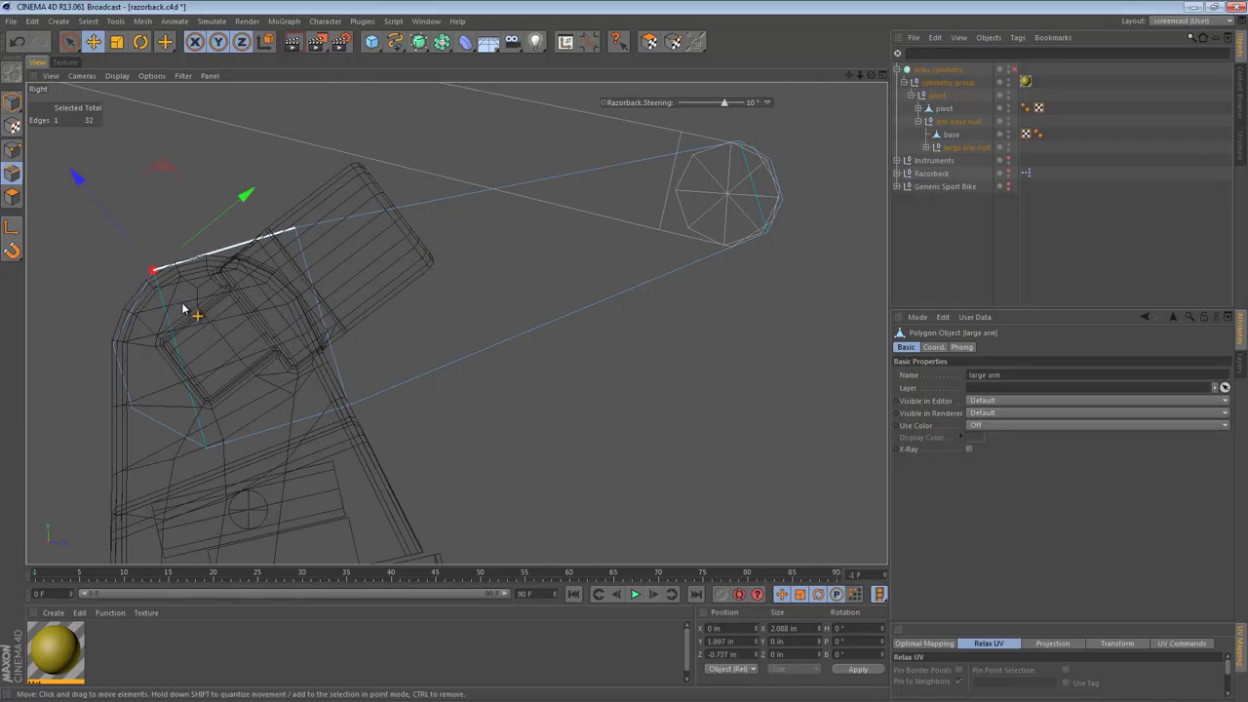
left_click_drag(144, 355, 96, 430, "shift")
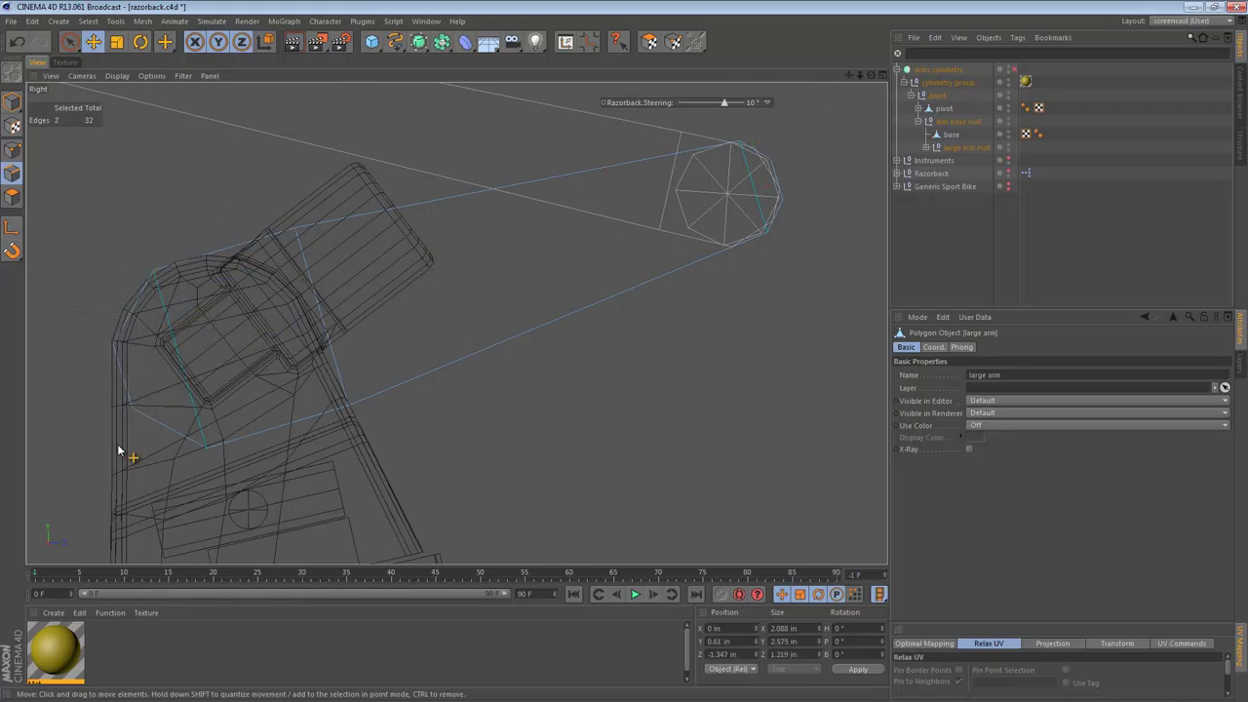
left_click_drag(240, 467, 180, 419, "shift")
- Add the crosswise edges at the large arm's far end and the edge loop across its middle to the selection
left_click_drag(788, 249, 735, 210, "shift")
left_click(787, 187, "shift")
left_click(758, 155, "shift")
left_click(591, 308, "shift")
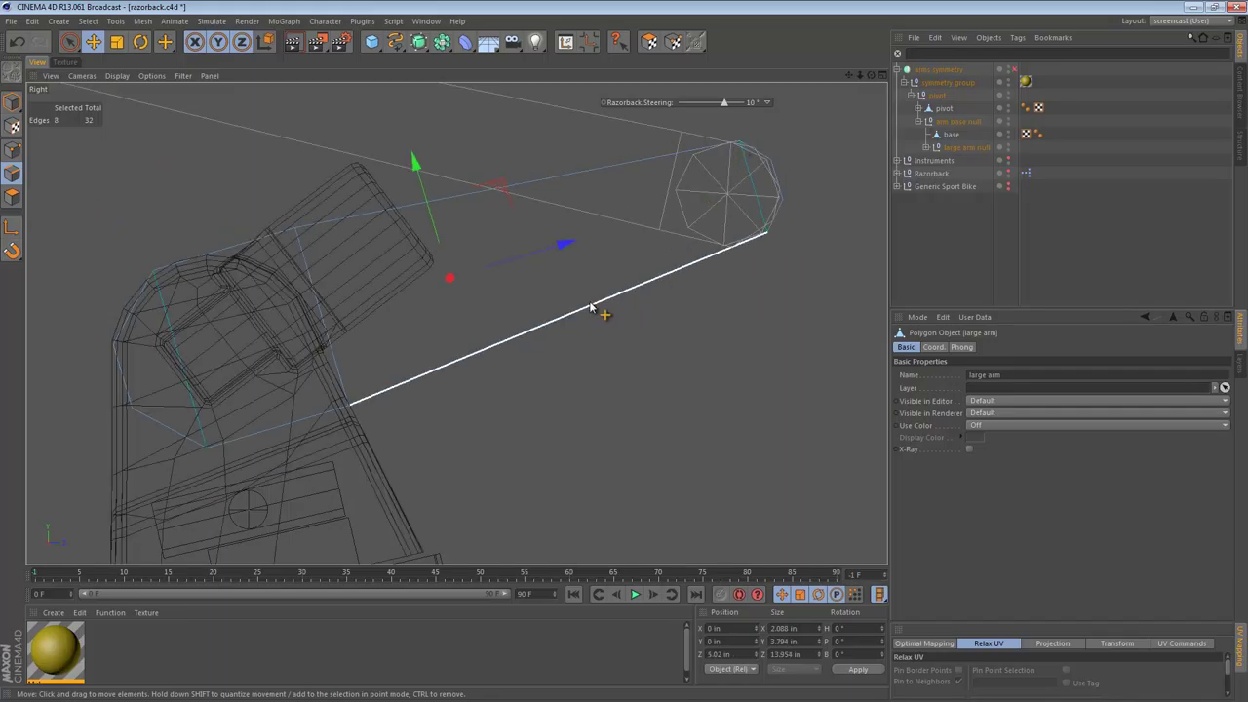
left_click_drag(404, 439, 279, 208, "shift")
- Check the large arm's edge selection from different angles in the shaded Perspective view, and return to the Right view
key("n")
key("a")
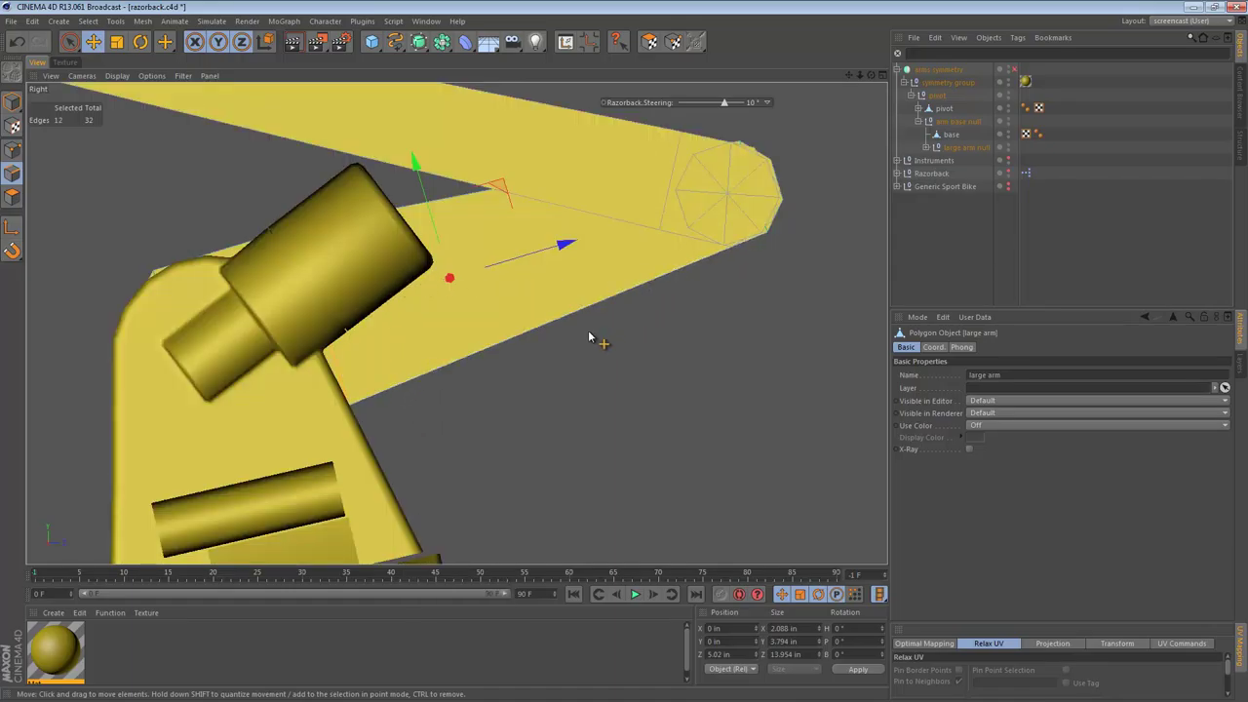
key("n")
key("g")
key("F1")
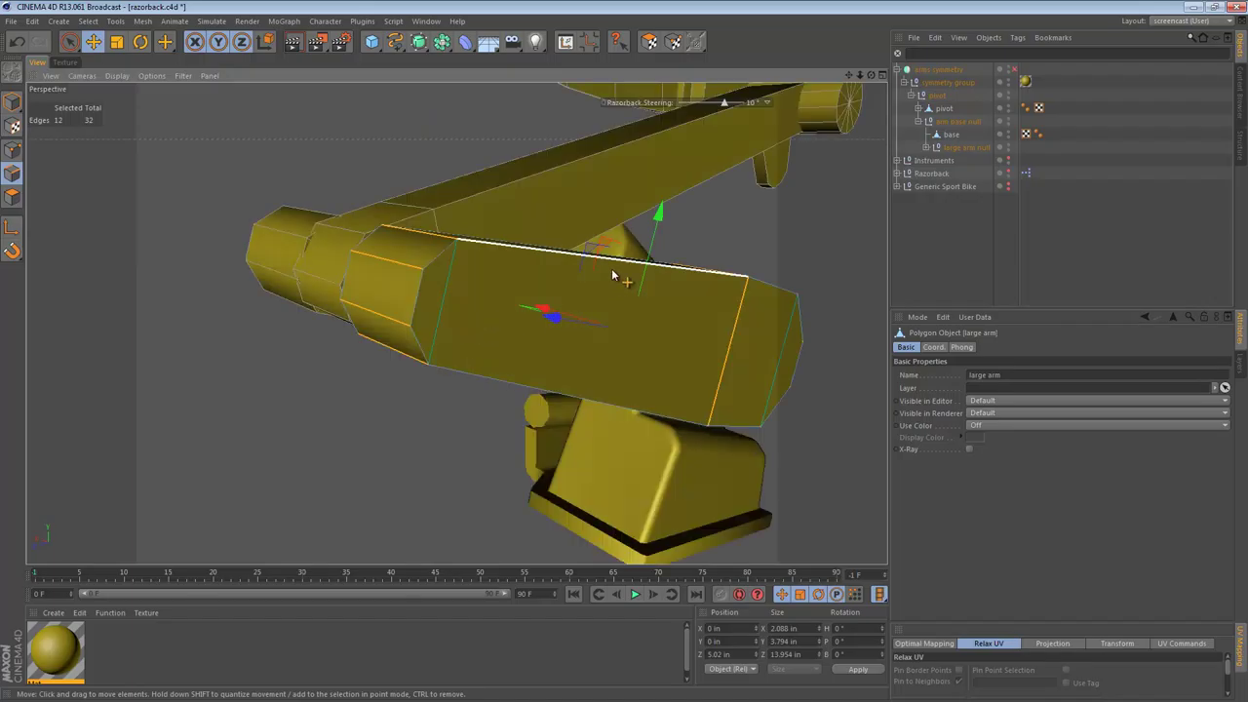
left_click_drag(612, 271, 366, 319, "alt")
left_click_drag(656, 325, 298, 228, "alt")
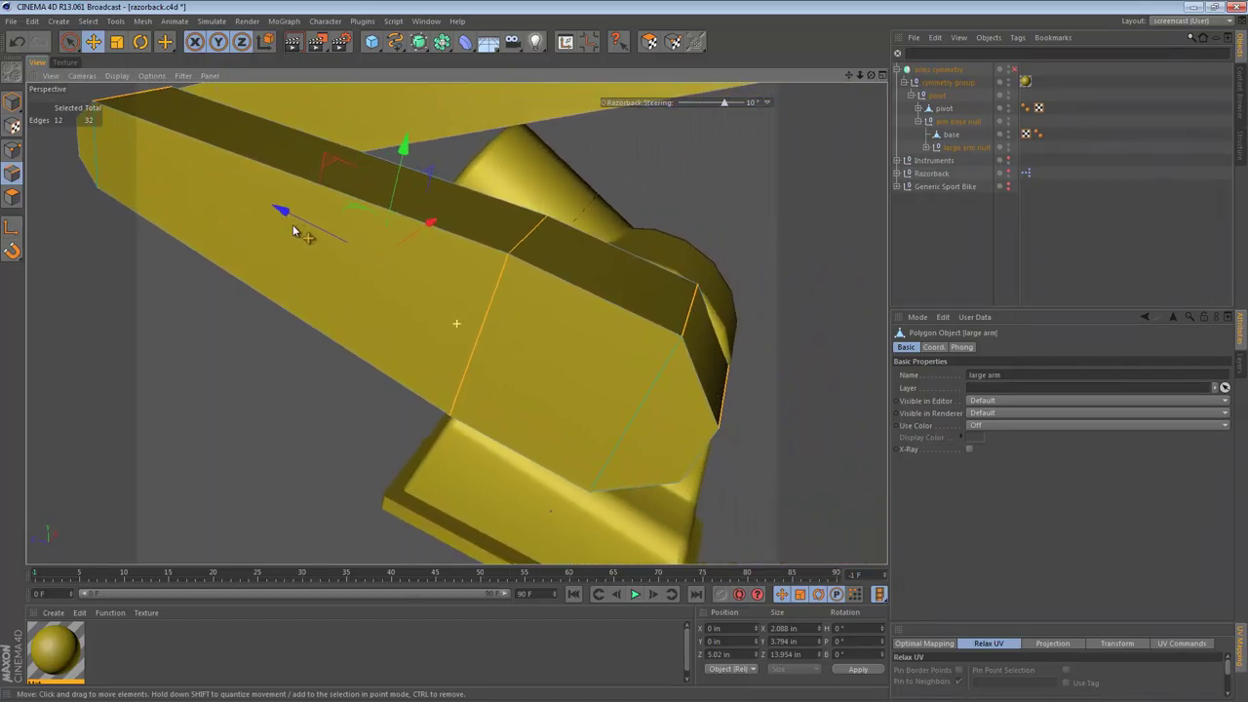
key("F5")
key("F3")
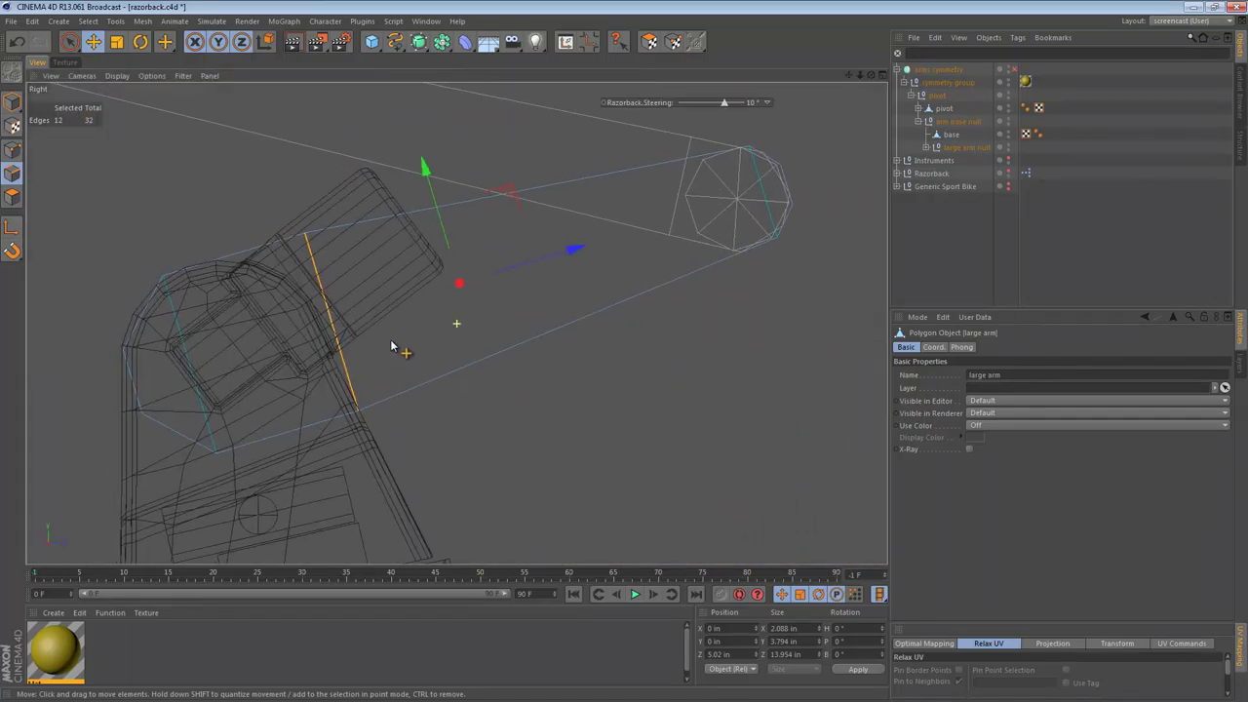
- Try beveling the large arm's twelve selected edges with an inner offset of about 0.429 in, and undo it
key("m")
key("s")
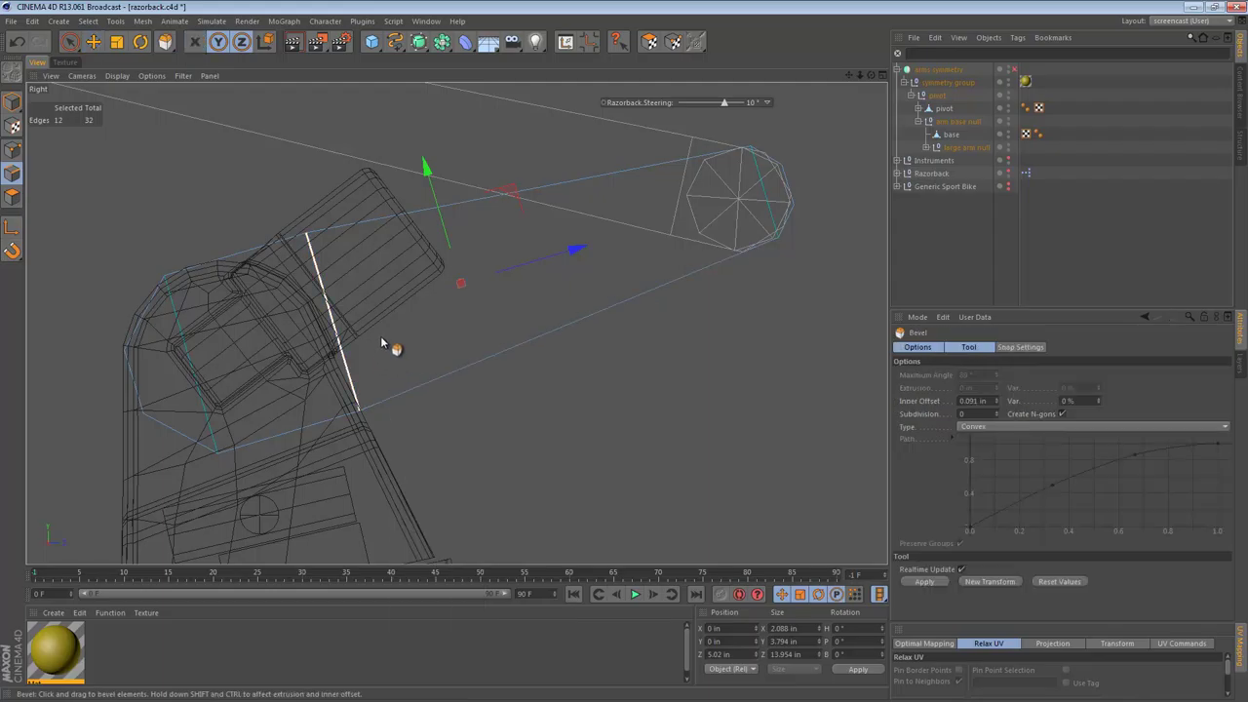
left_click_drag(620, 397, 625, 376)
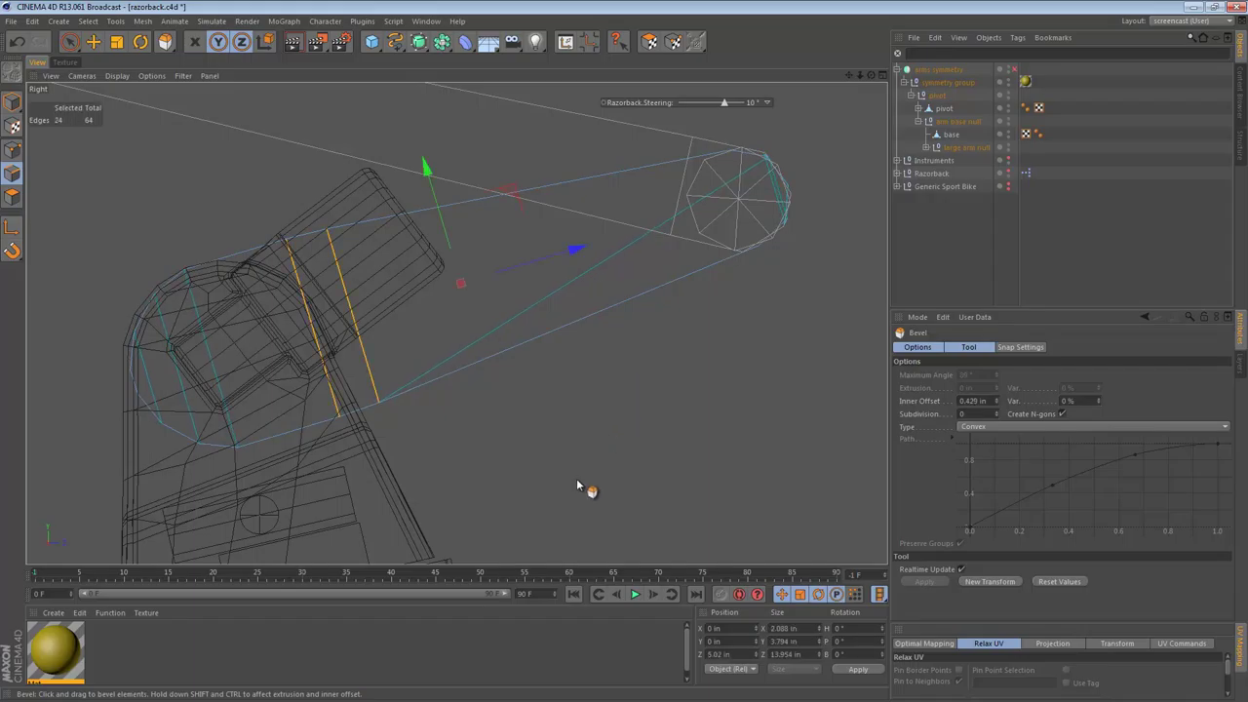
key("ctrl+z")
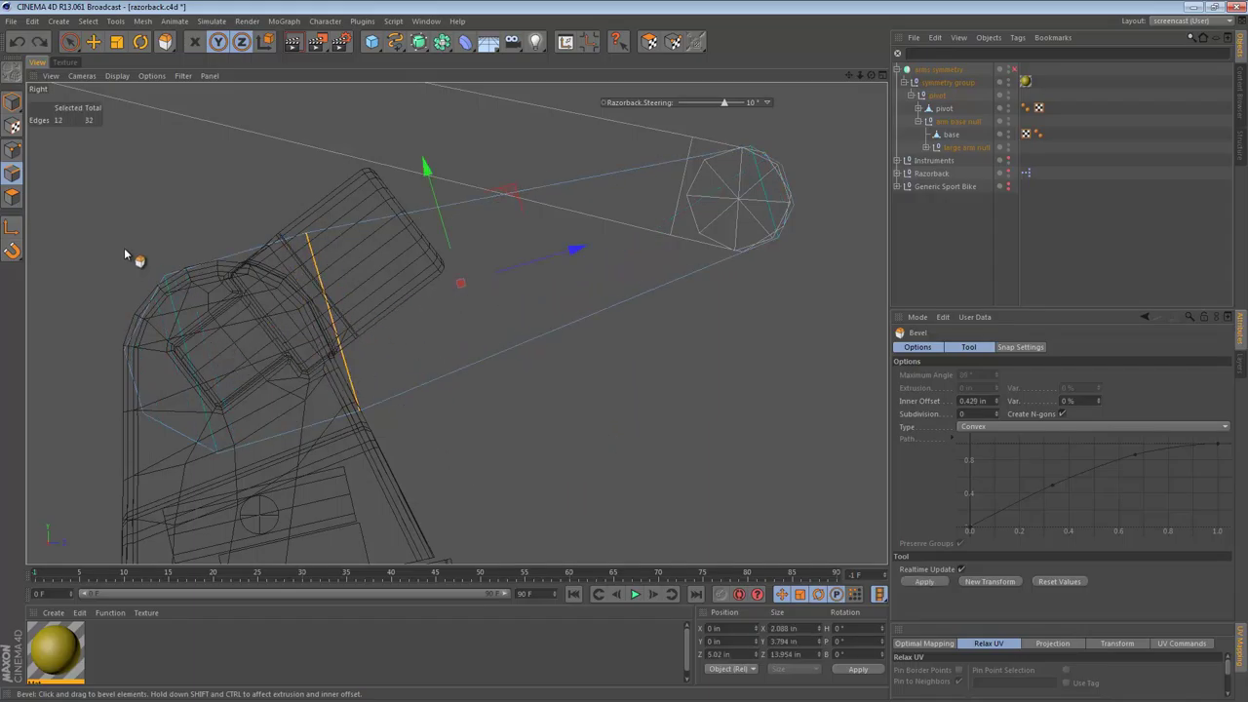
- Leave edge mode for model mode, deselect the large arm, and add a Circle spline in the ZY plane
left_click(12, 102)
key("e")
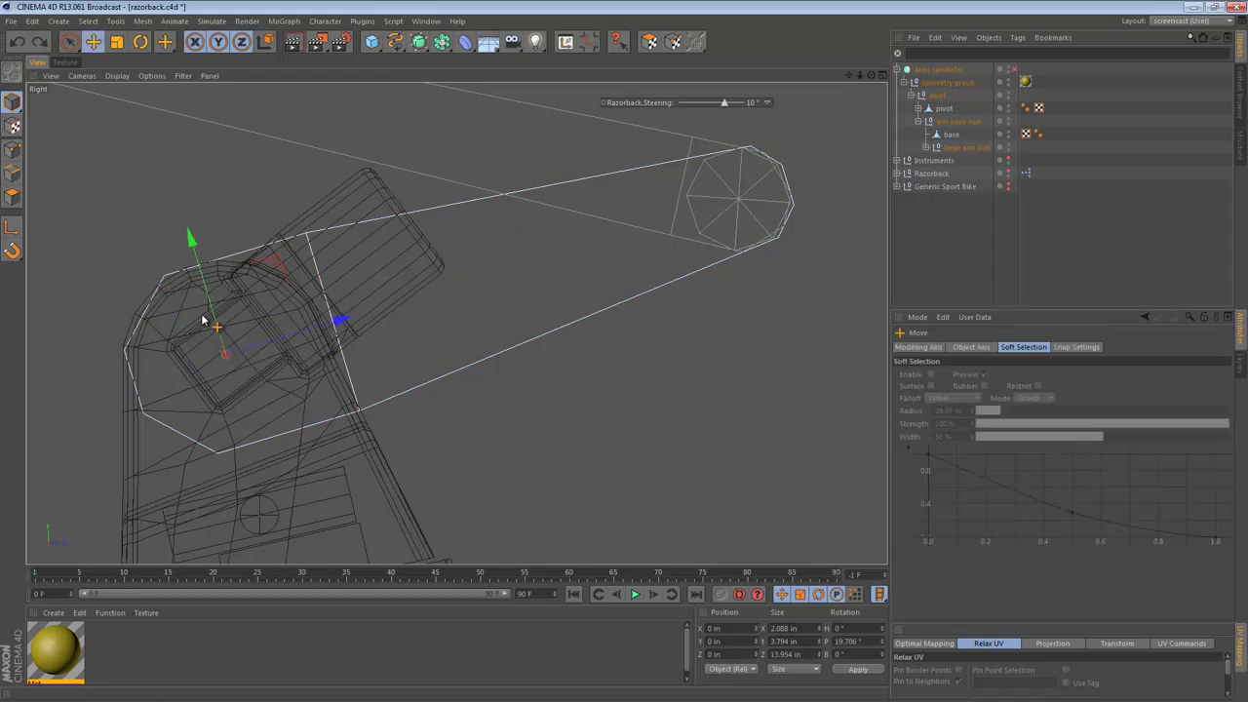
left_click(112, 218)
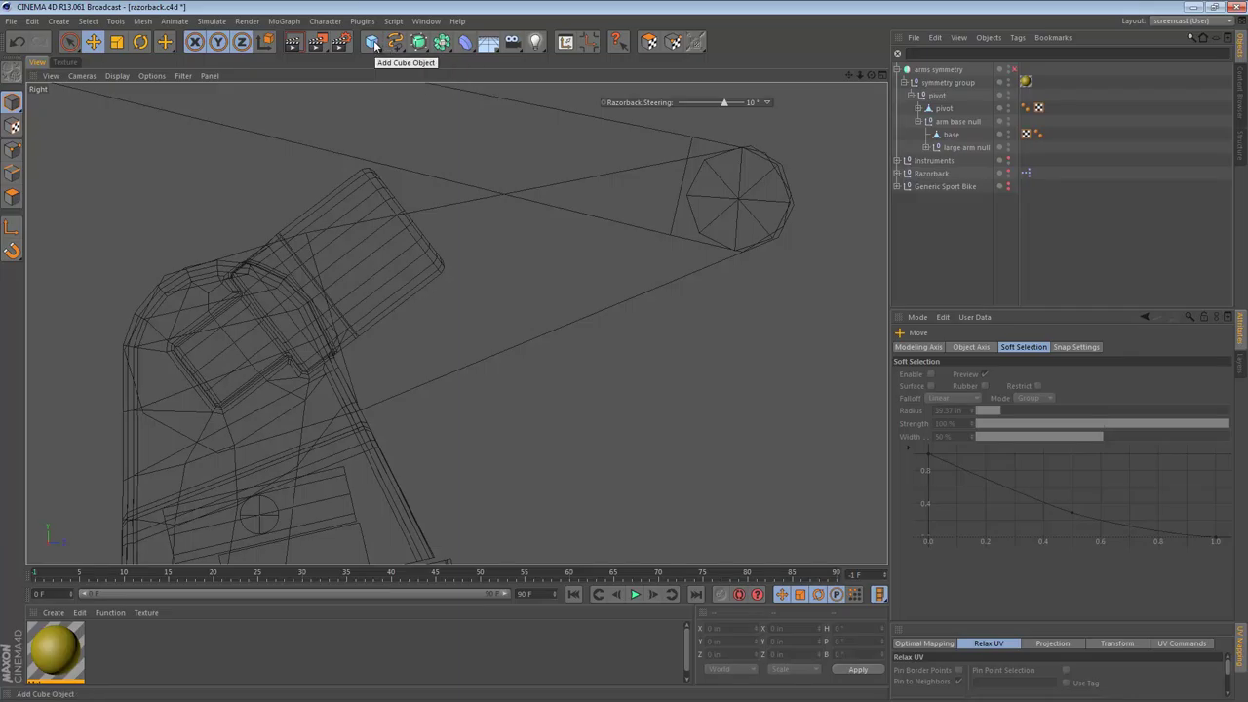
left_click(373, 44)
left_click(395, 43)
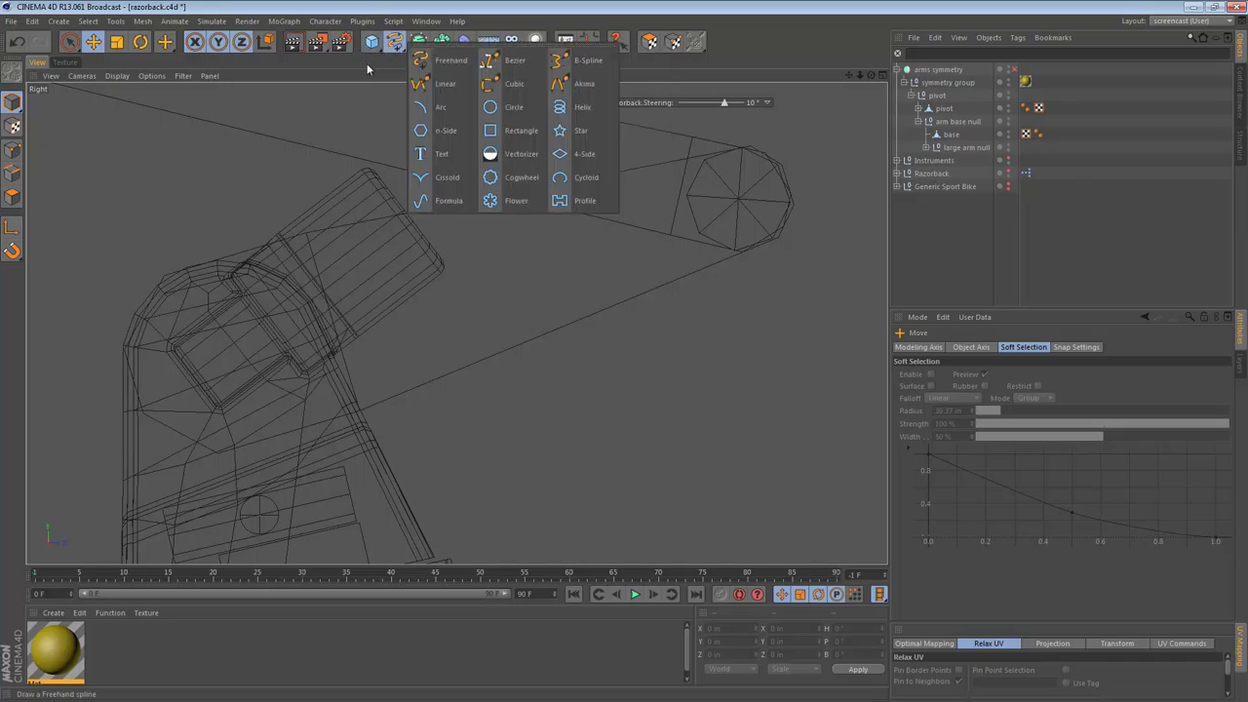
left_click(514, 107)
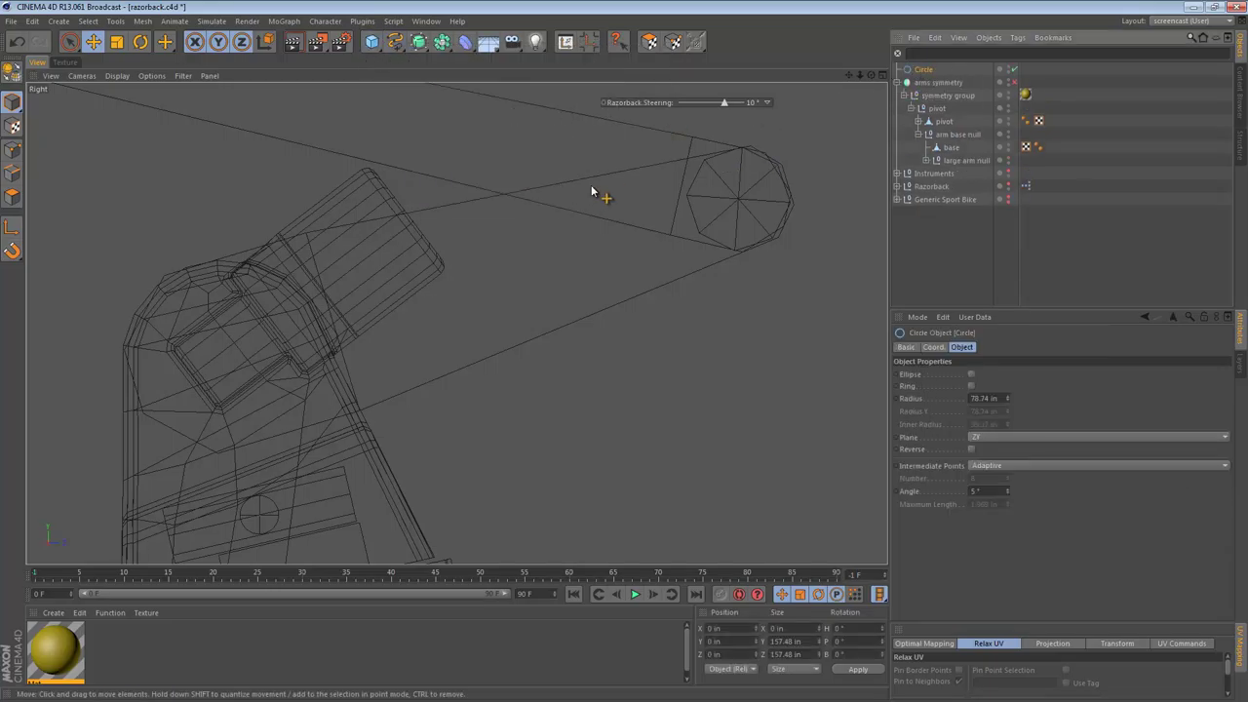
- Move the circle over the large arm's base joint in the Right view and scale it down to about 9.15 in across
scroll(592, 188, "down", 5)
left_click_drag(445, 260, 651, 396)
key("t")
mouse_move(724, 262)
left_mouse_down()
mouse_move(642, 315)
mouse_move(474, 362)
mouse_move(328, 381)
mouse_move(518, 303)
mouse_move(260, 343)
mouse_move(166, 332)
left_mouse_up()
right_click_drag(381, 240, 481, 241, "alt")
key("F1")
right_click_drag(633, 231, 598, 240, "alt")
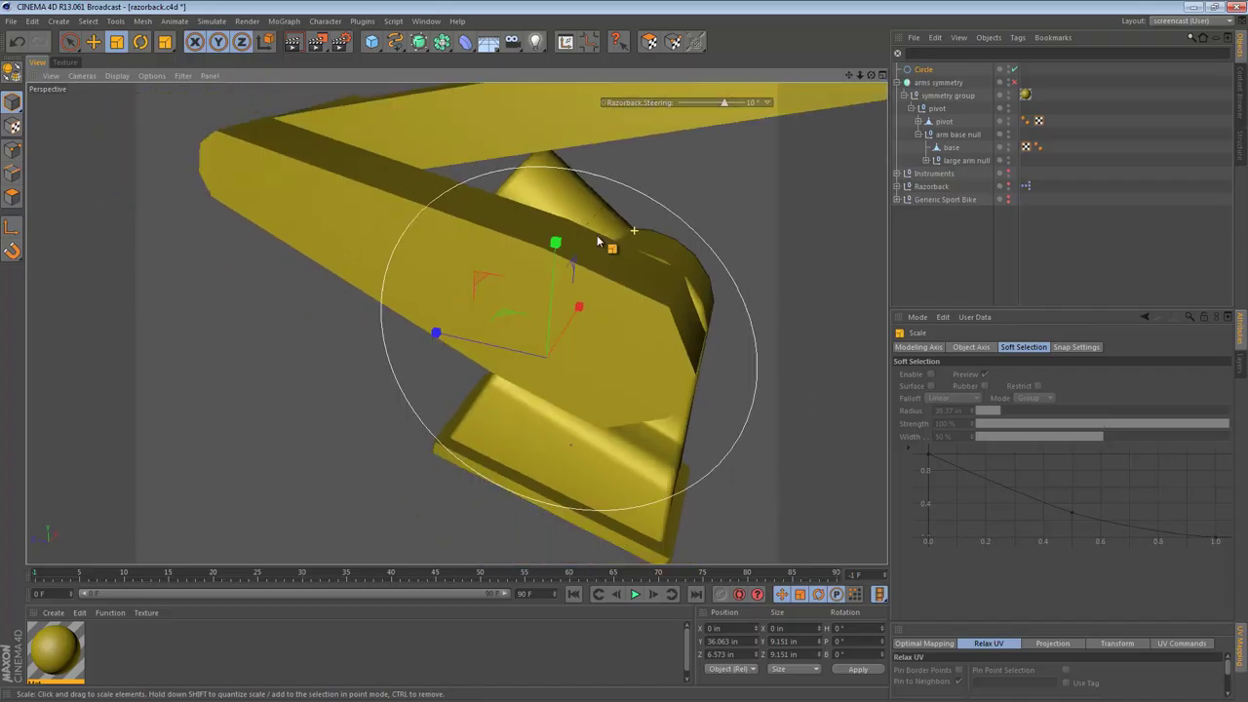
- Examine the circle's placement in Perspective, expand the large arm null's hierarchy, and select the large arm and small arm to check their axes
left_click_drag(599, 240, 627, 364, "alt")
key("e")
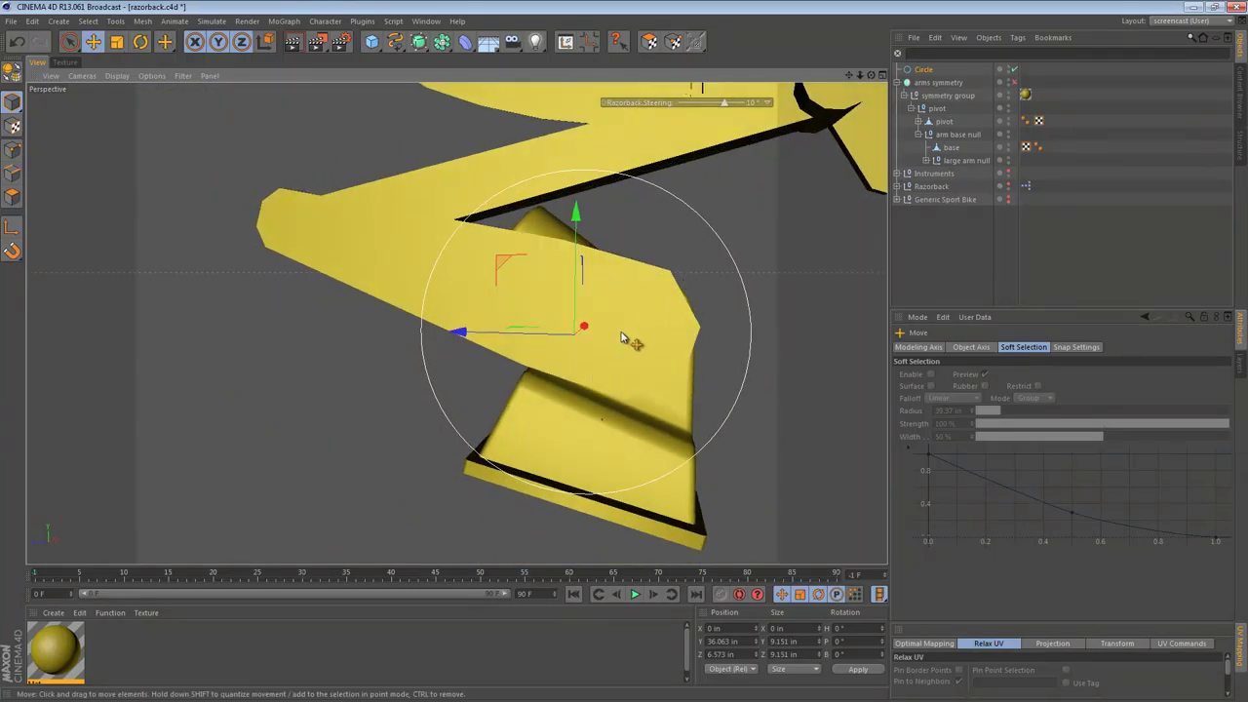
left_click_drag(517, 345, 630, 320, "alt")
middle_click_drag(574, 290, 497, 290, "alt")
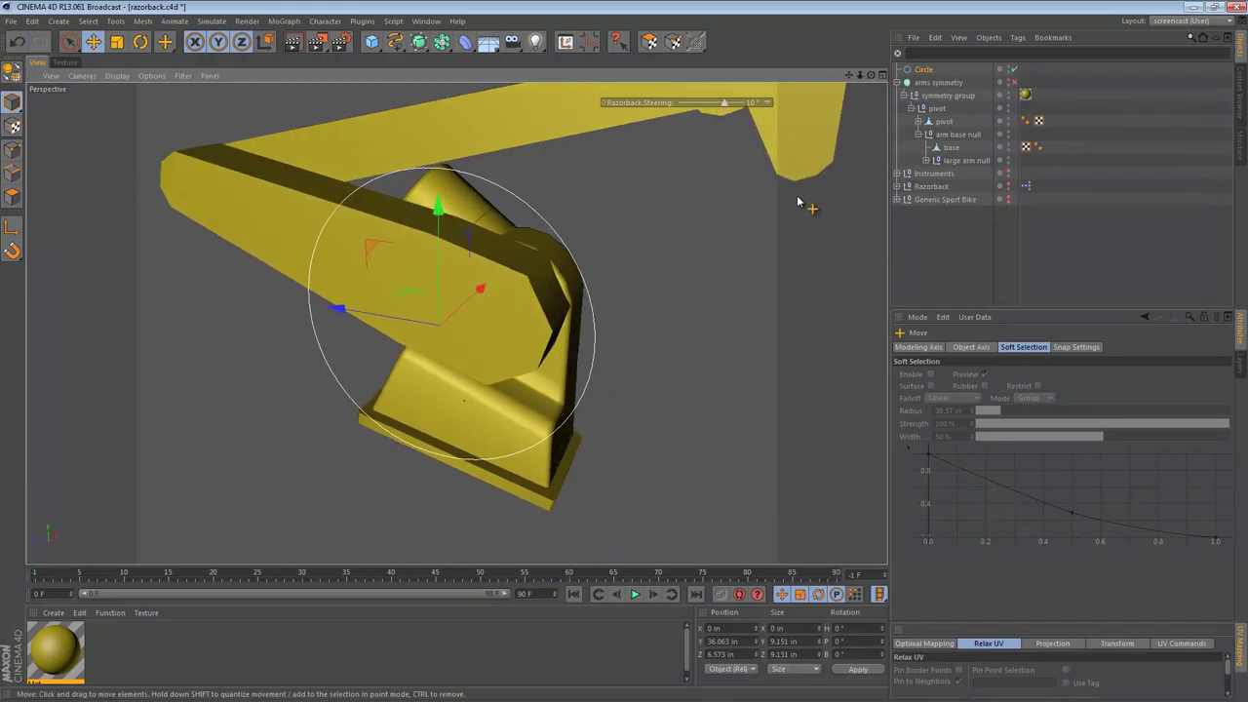
left_click(925, 161)
left_click(948, 200)
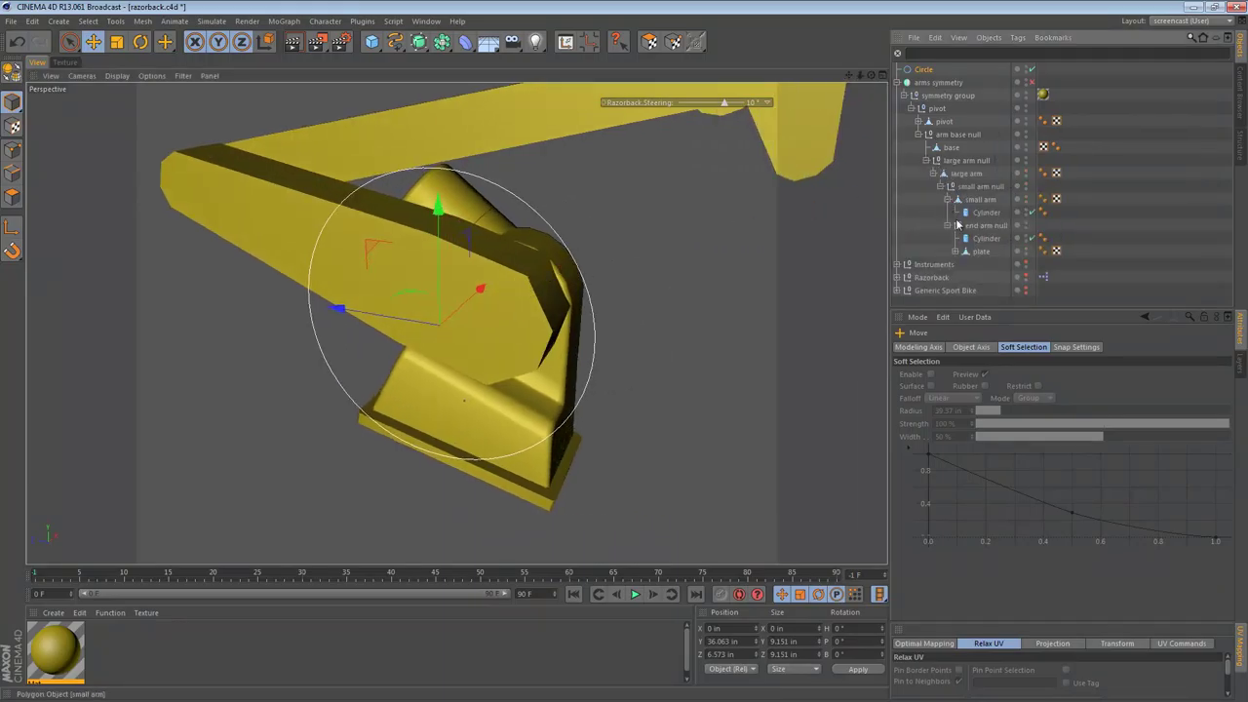
left_click(551, 223)
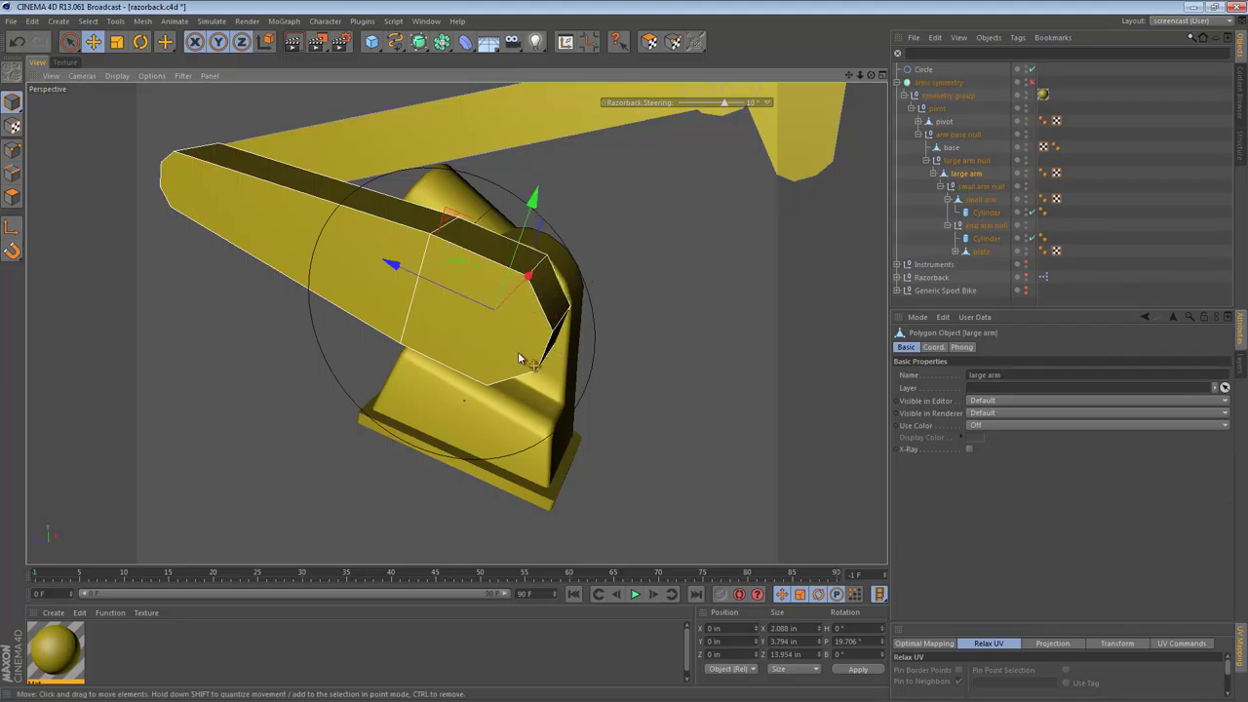
left_click(303, 158)
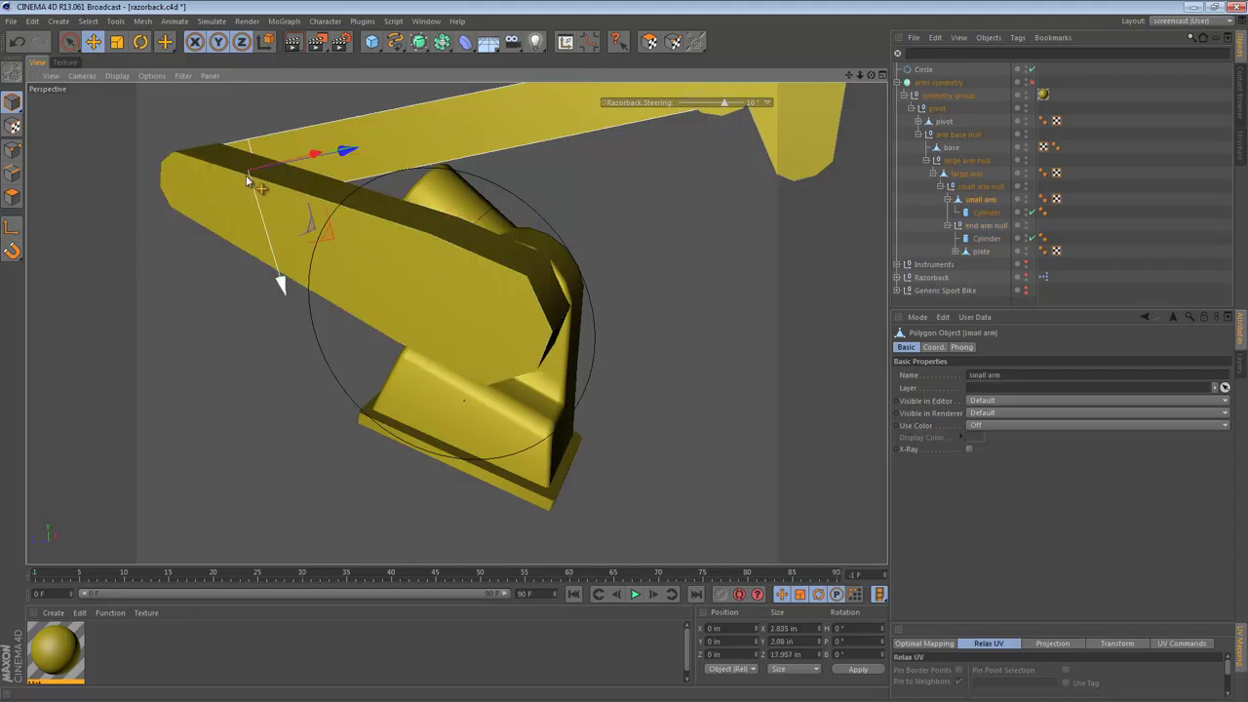
- Duplicate the circle spline in the object hierarchy
left_click(923, 71)
left_click_drag(926, 71, 921, 78, "ctrl")
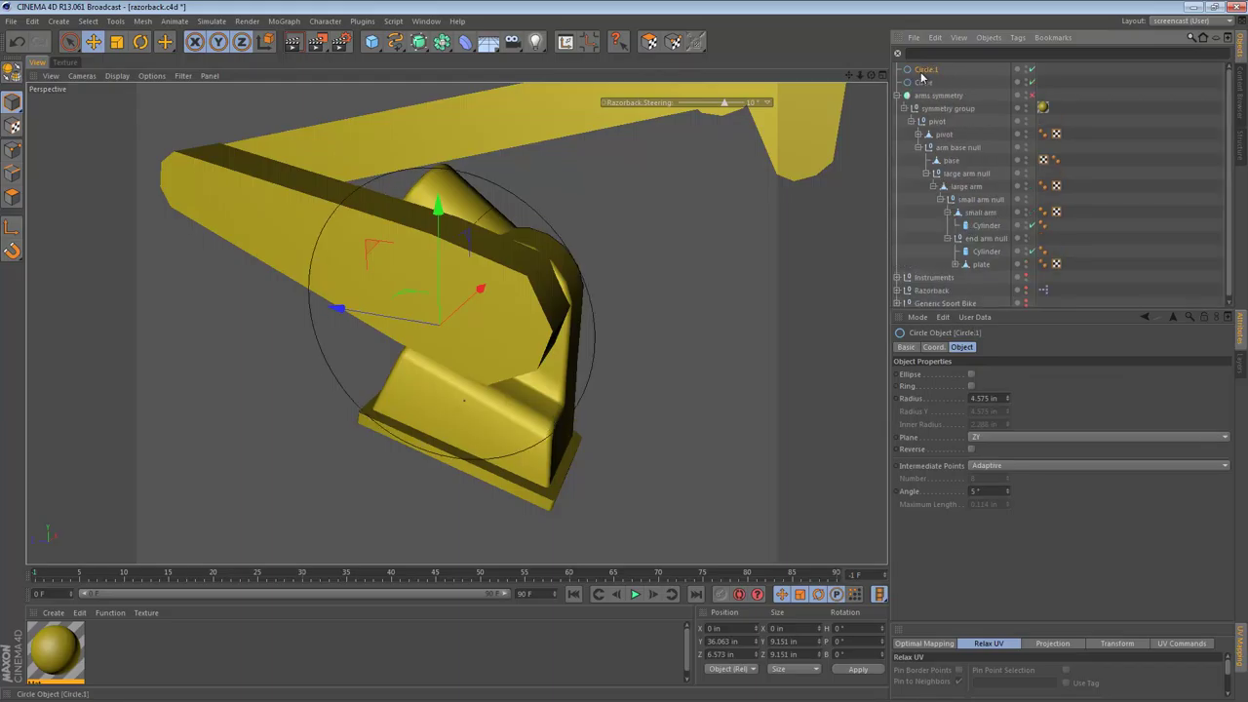
right_click(921, 78)
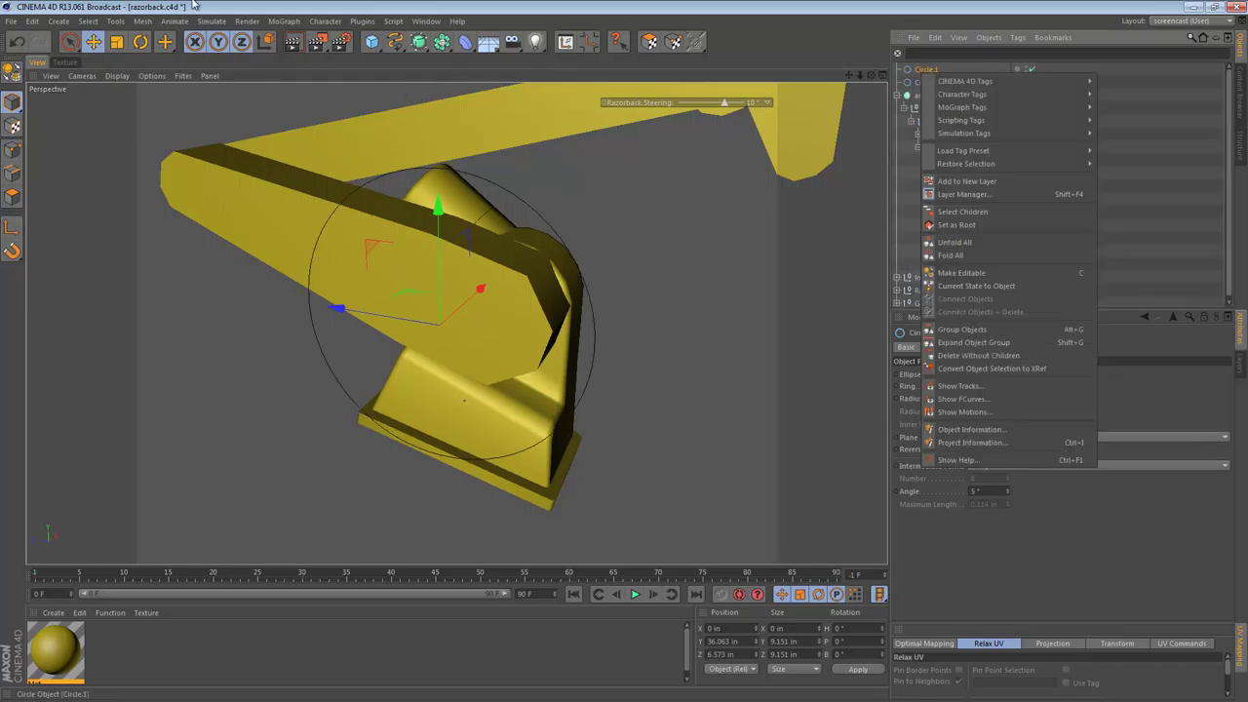
left_click(195, 4)
- Use the Transfer tool to match the duplicated circle's position, scale and rotation to the large arm
left_click(245, 25)
mouse_move(138, 22)
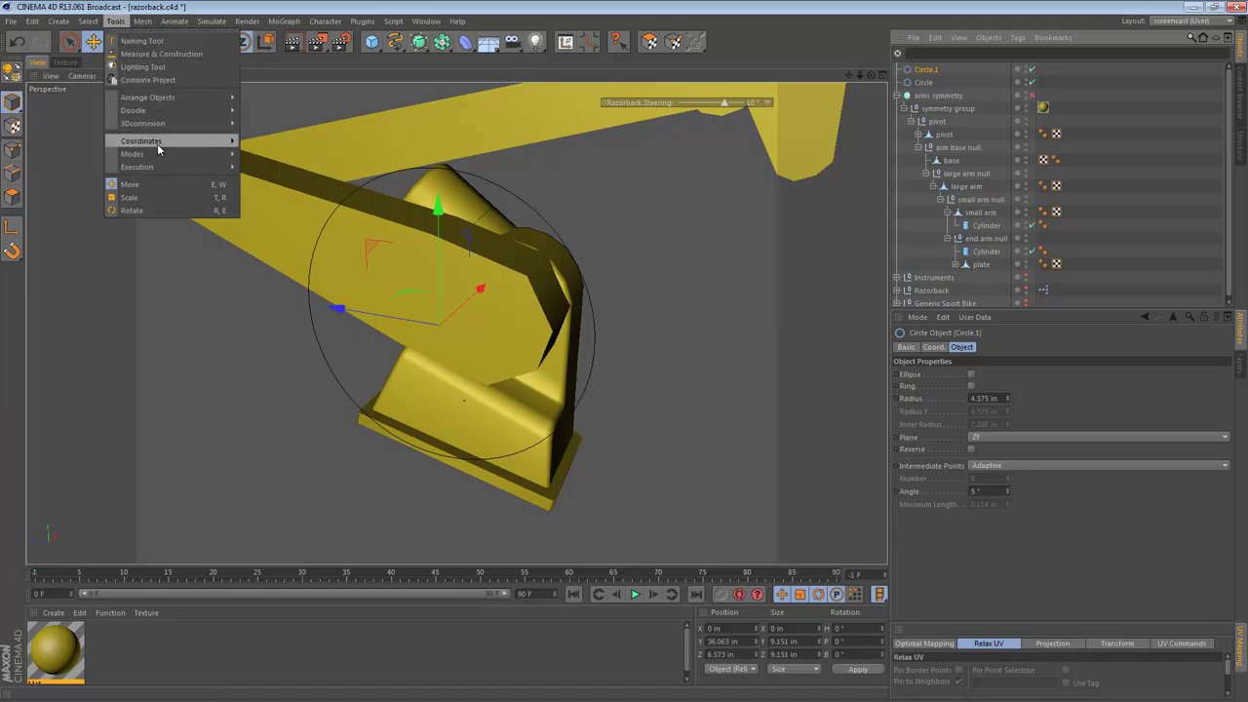
mouse_move(170, 143)
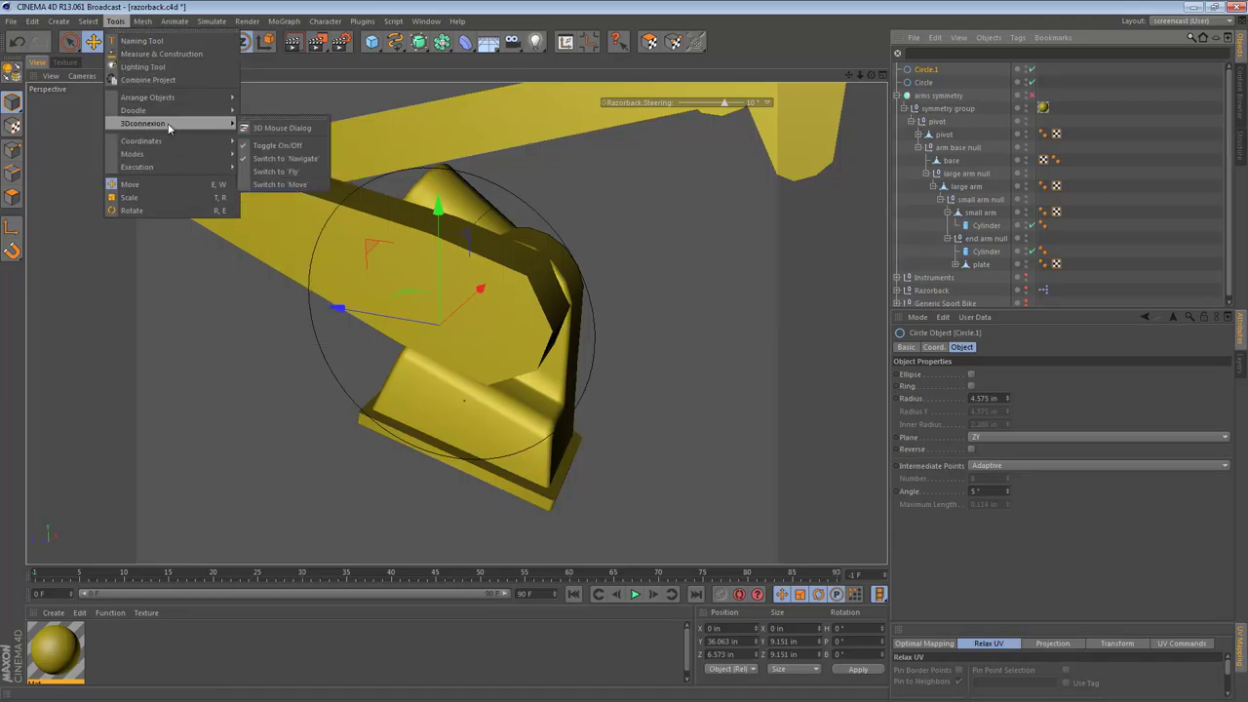
mouse_move(168, 105)
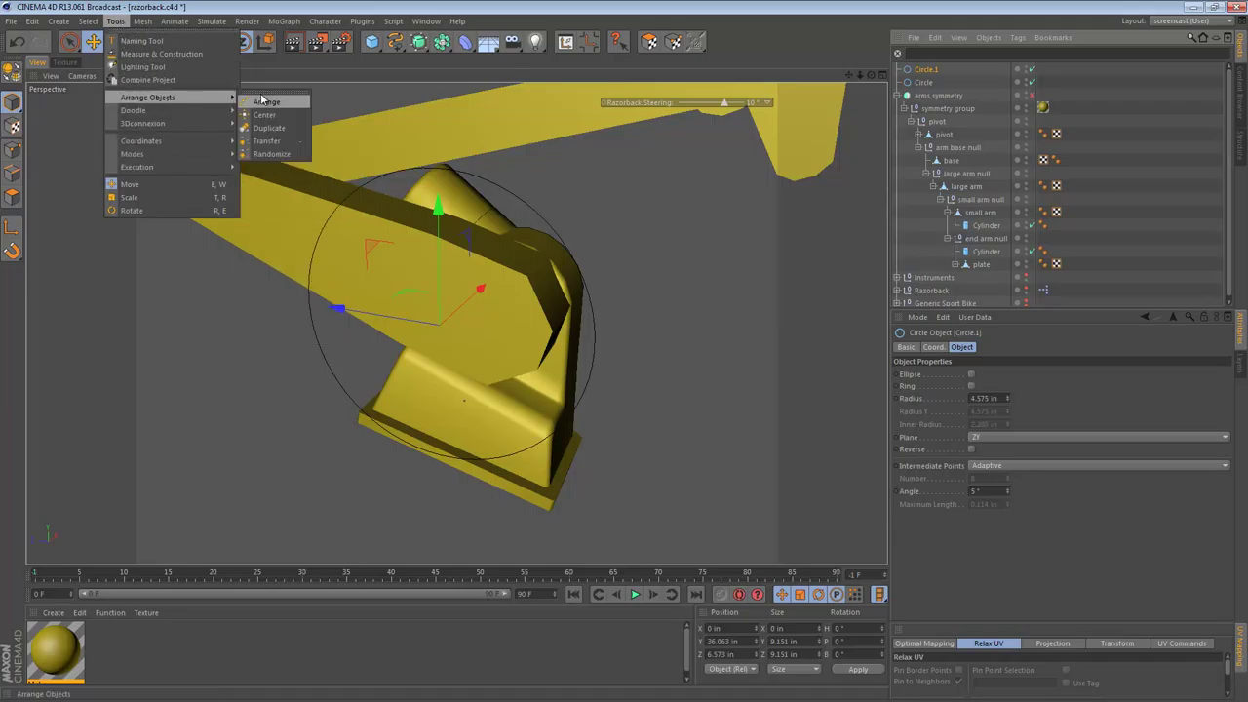
left_click(266, 140)
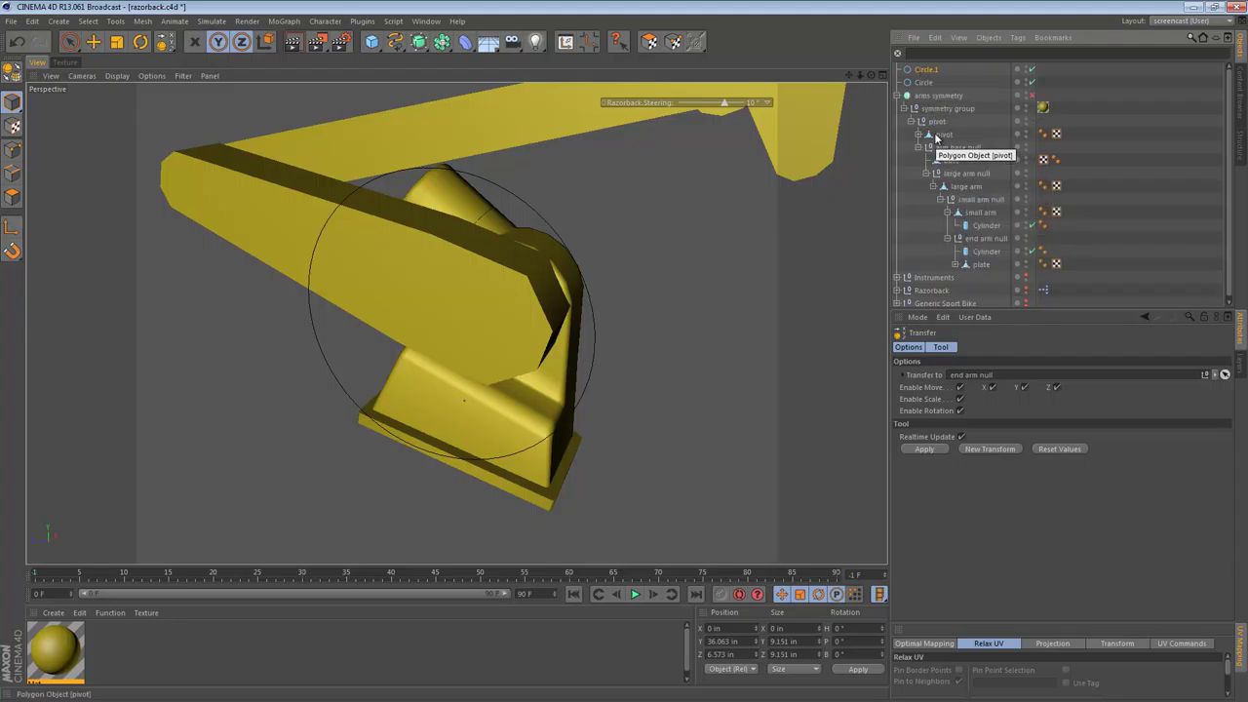
left_click_drag(989, 368, 992, 374)
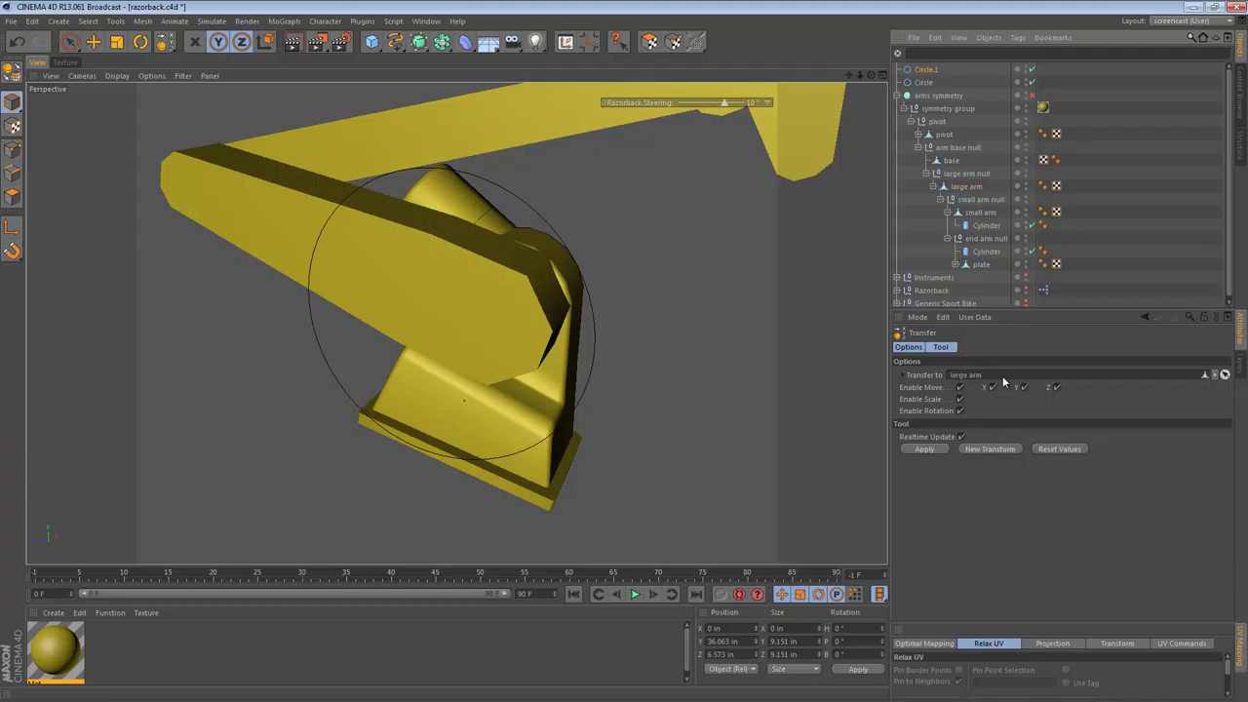
left_click(923, 449)
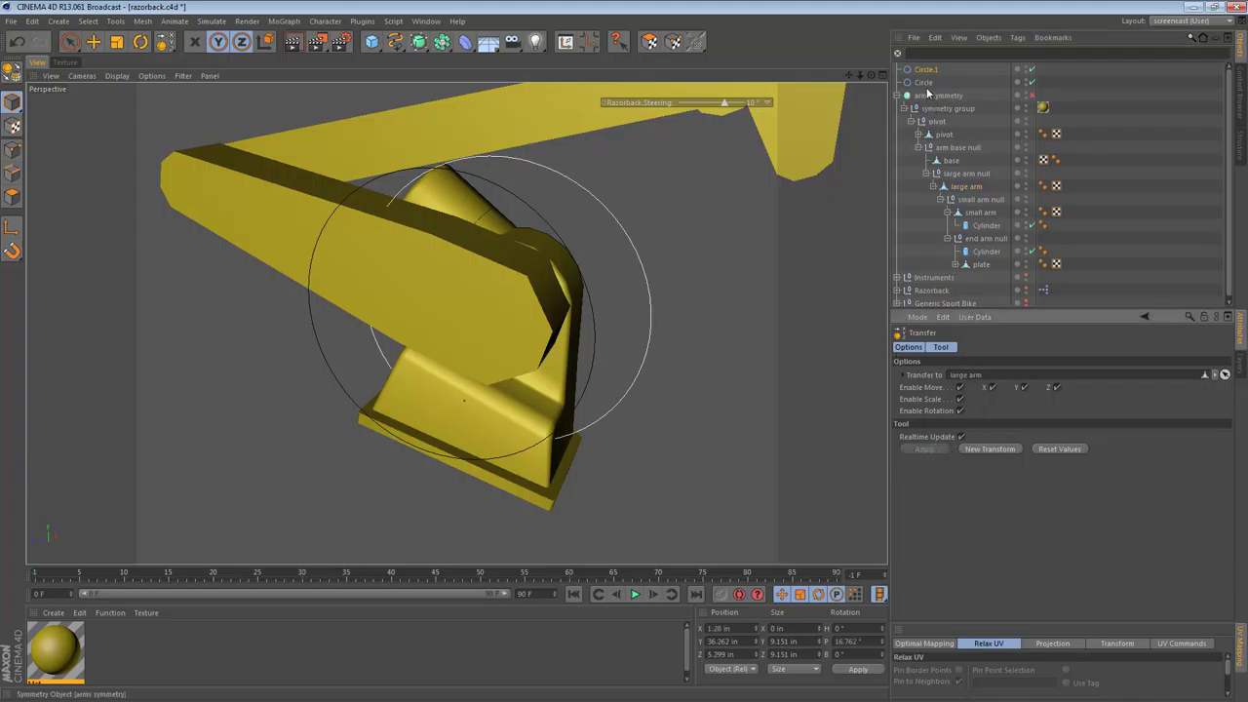
- Transfer the original circle to the small arm's position, scale and rotation
left_click(620, 257)
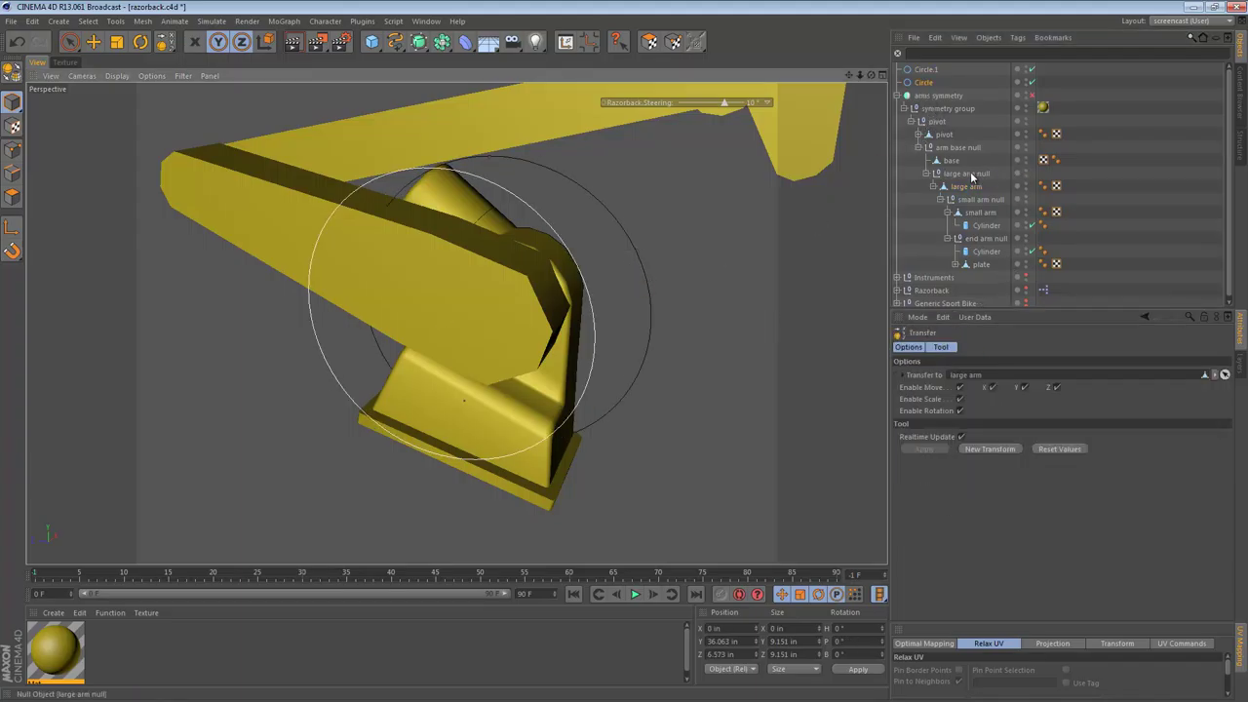
left_click(972, 212)
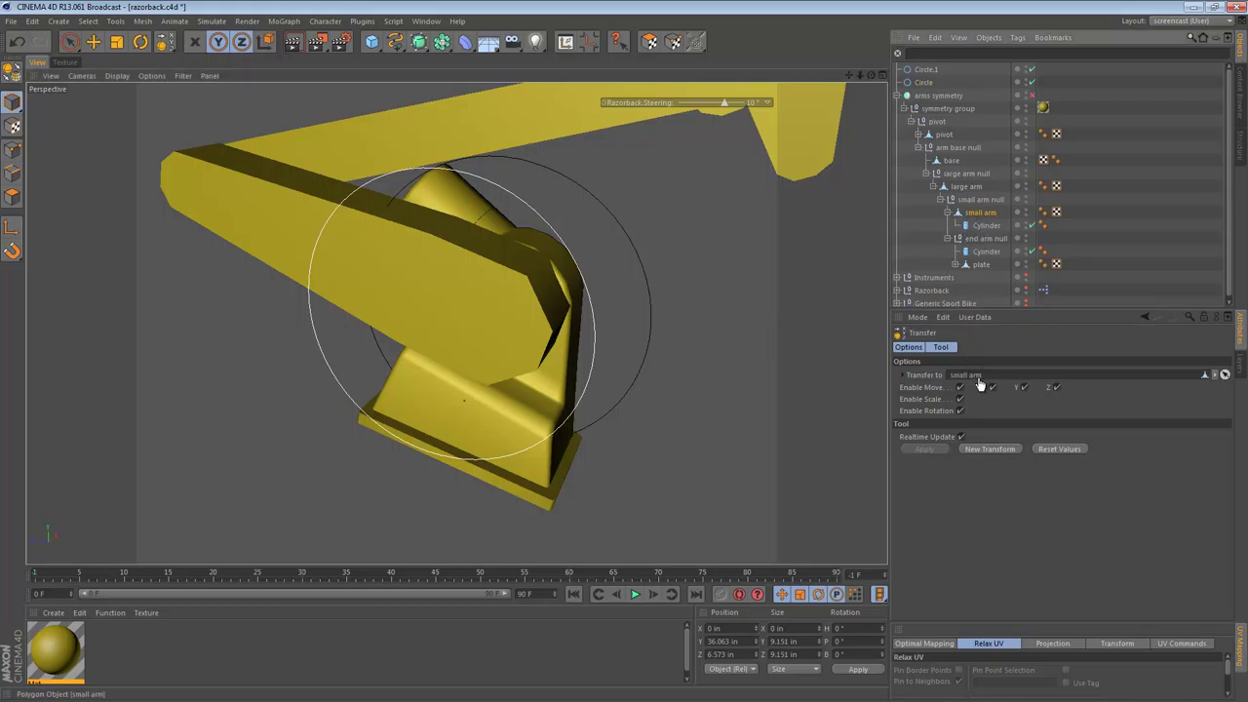
left_click(934, 448)
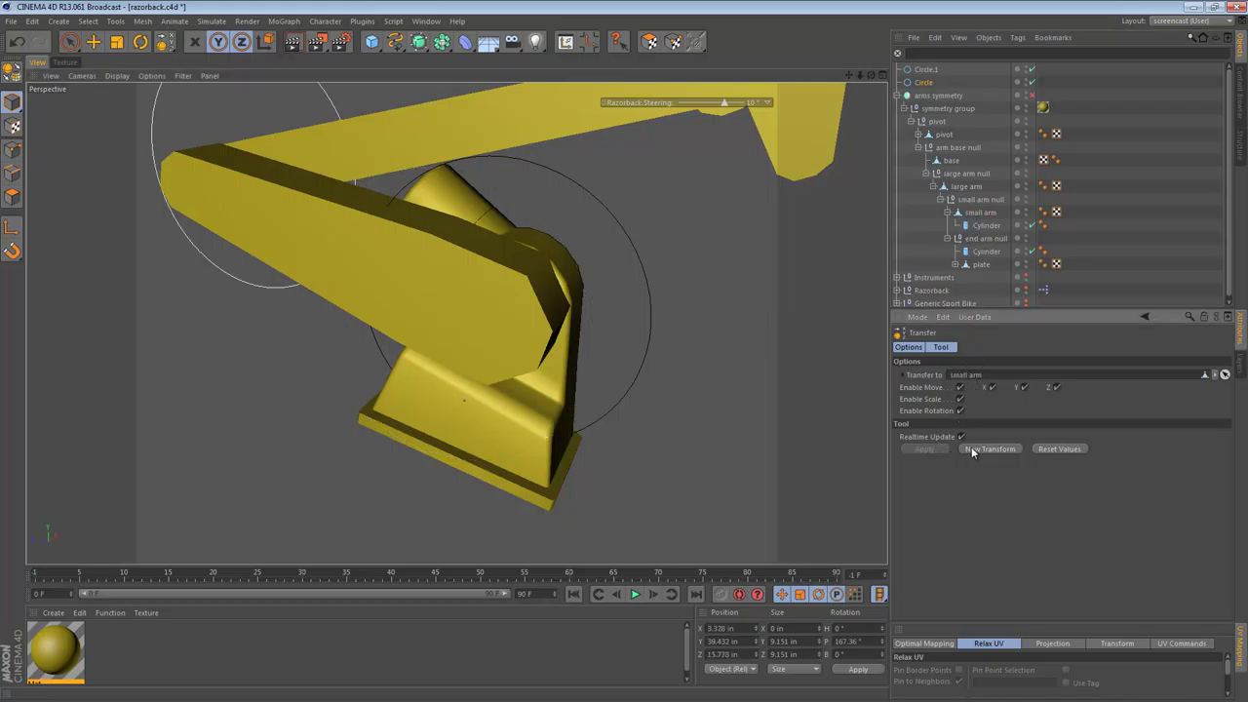
- Select both circles, frame them in the Top view, and set their X position to 0
left_click(925, 69)
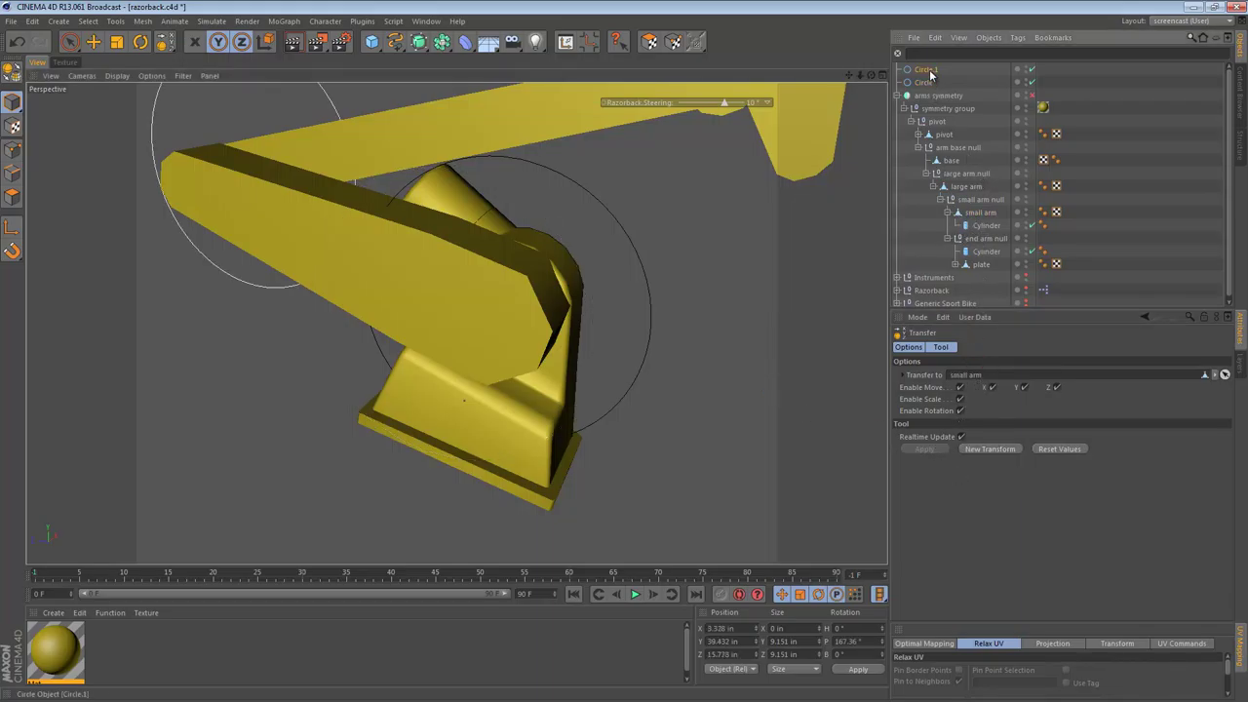
key("F2")
middle_click_drag(580, 400, 524, 67, "alt")
right_click_drag(632, 443, 534, 449, "alt")
middle_click_drag(535, 449, 386, 338, "alt")
key("e")
scroll(530, 323, "up", 3)
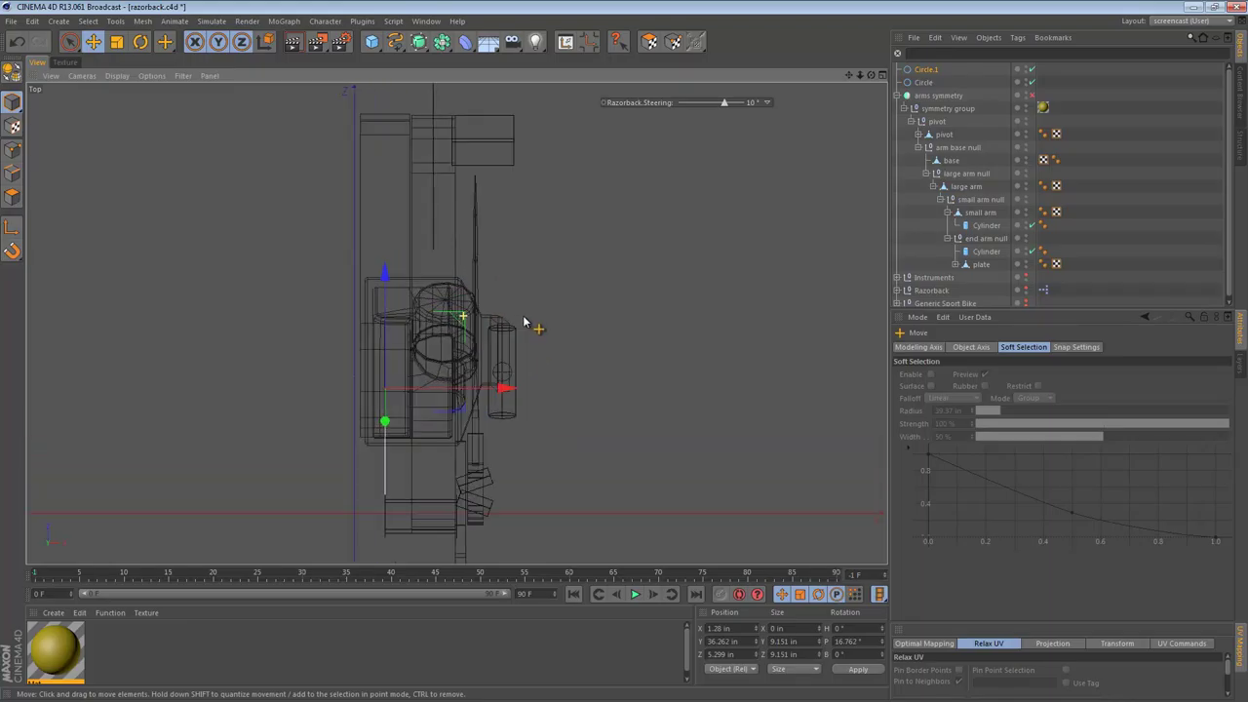
left_click(922, 82, "ctrl")
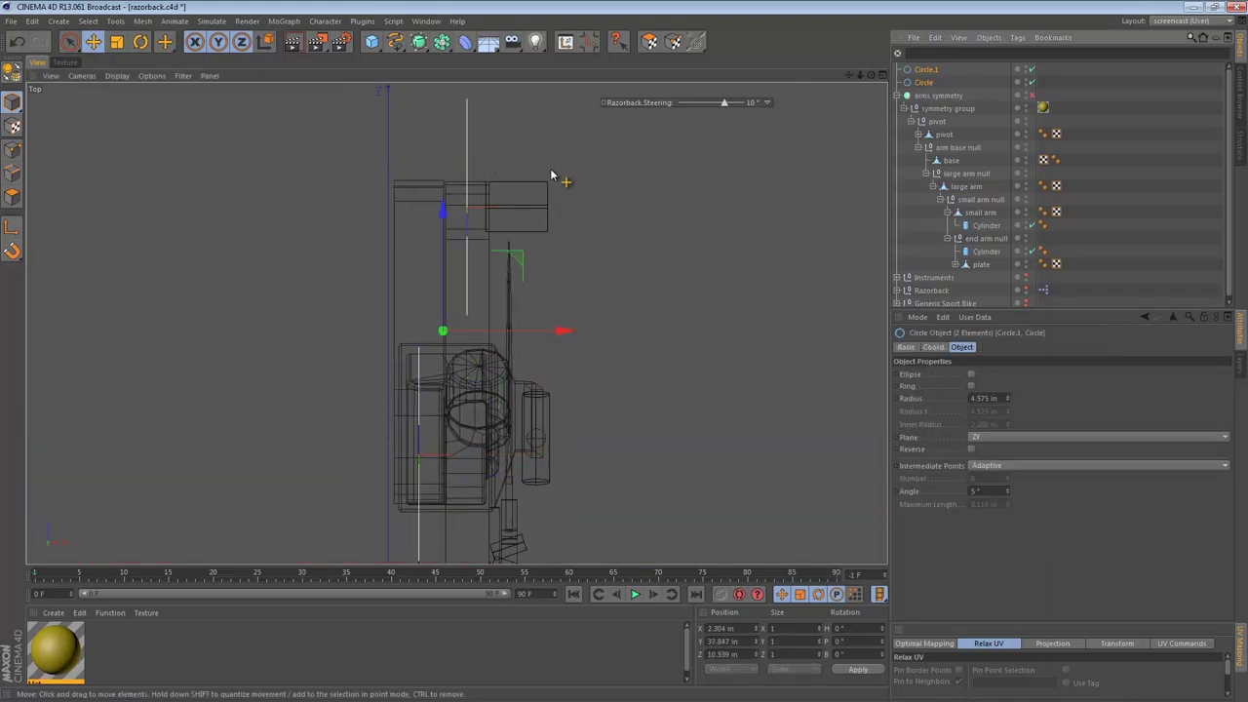
left_click(933, 347)
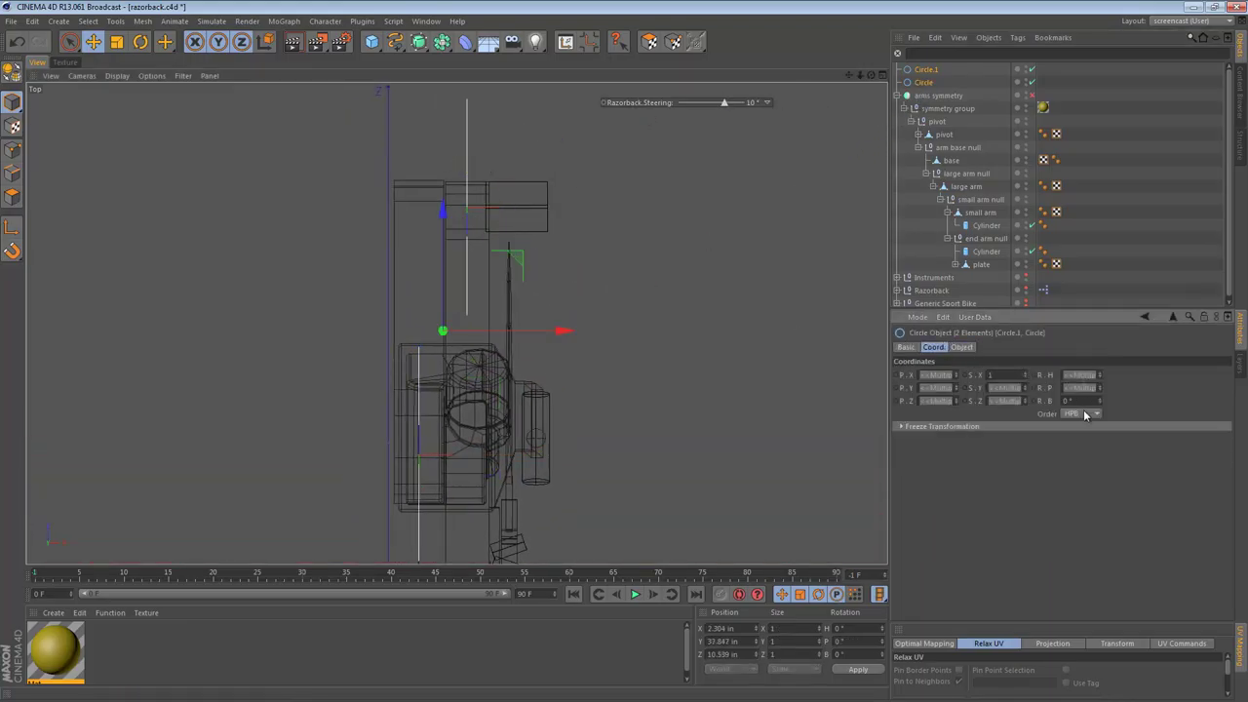
scroll(936, 376, "up", 3)
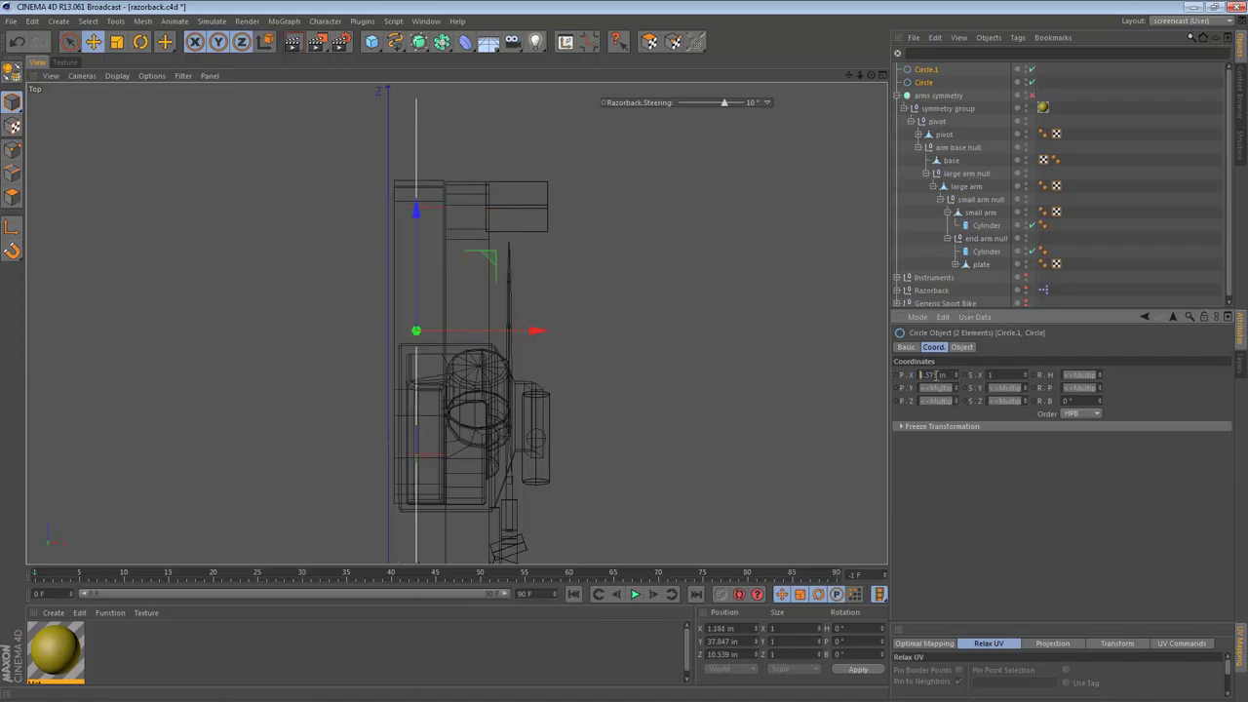
scroll(935, 376, "down", 2)
scroll(936, 376, "up", 6)
scroll(936, 376, "down", 5)
left_click_drag(934, 374, 931, 374)
type("0")
key("Return")
- Scale the circle at the large arm's base joint down to about 4.03 in across in the Right view, fitting the rounded end
key("F1")
left_click_drag(493, 280, 525, 211, "alt")
left_click(592, 209)
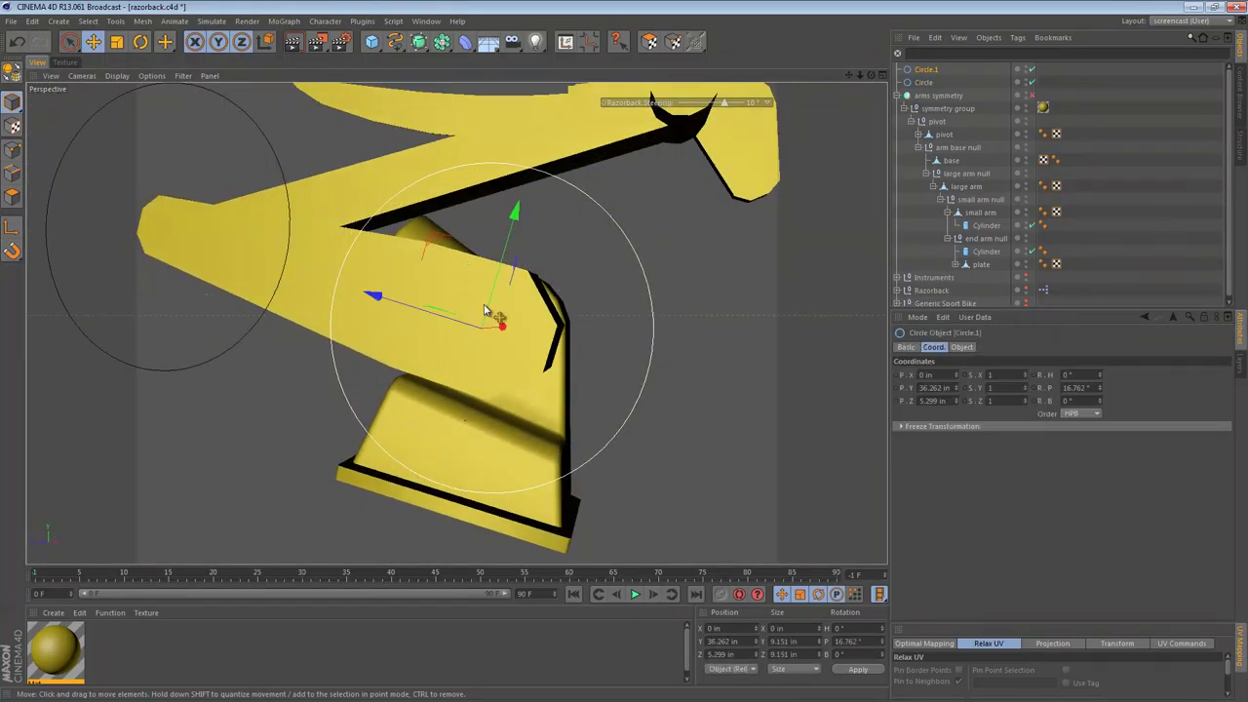
key("F5")
key("F3")
middle_click_drag(555, 325, 456, 374, "alt")
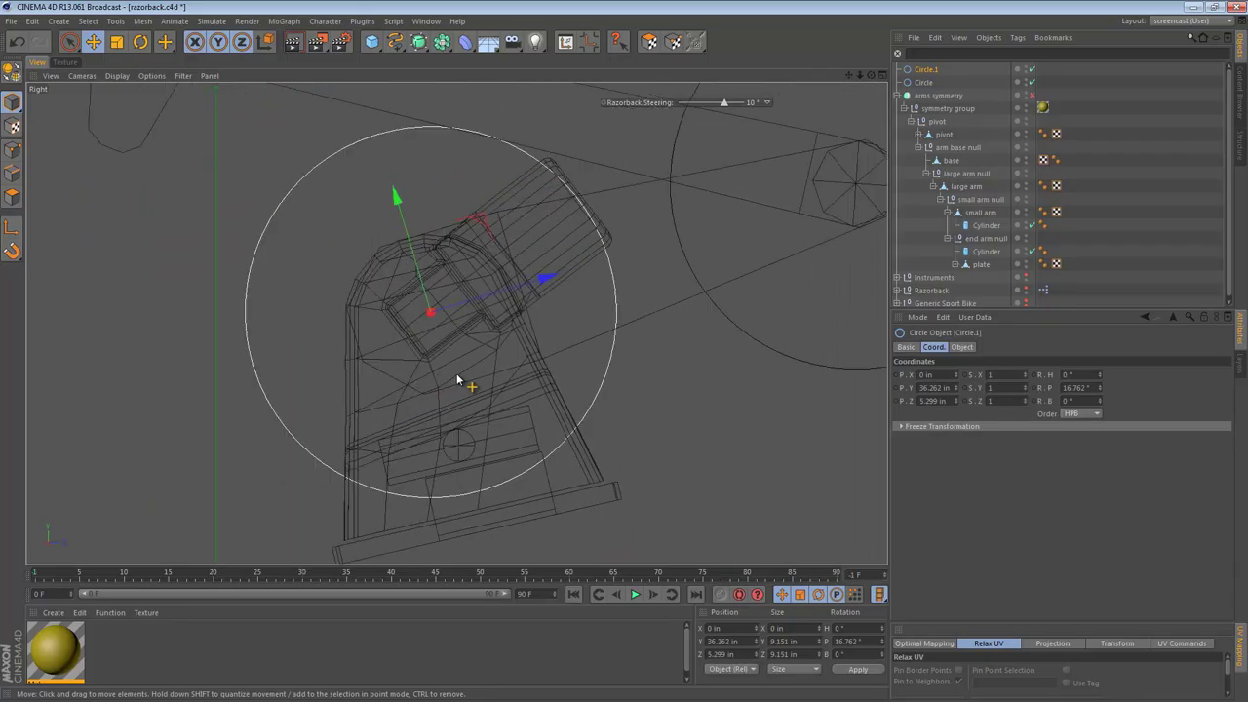
right_click_drag(450, 363, 488, 366, "alt")
key("t")
mouse_move(709, 236)
left_mouse_down()
mouse_move(560, 328)
mouse_move(471, 354)
left_mouse_up()
right_click_drag(661, 237, 595, 251, "alt")
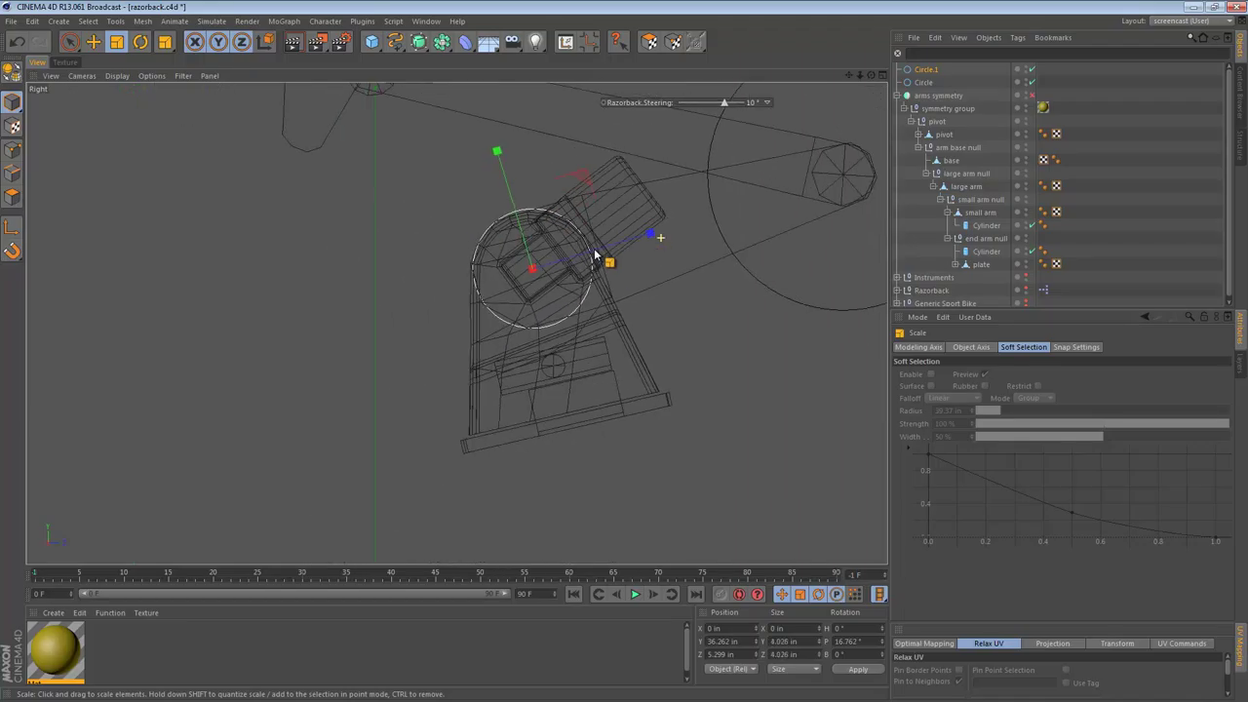
middle_click_drag(596, 252, 388, 322, "alt")
- Scale the circle at the small arm joint down to about 2.14 in across, fitting the arm's rounded end
left_click(923, 82)
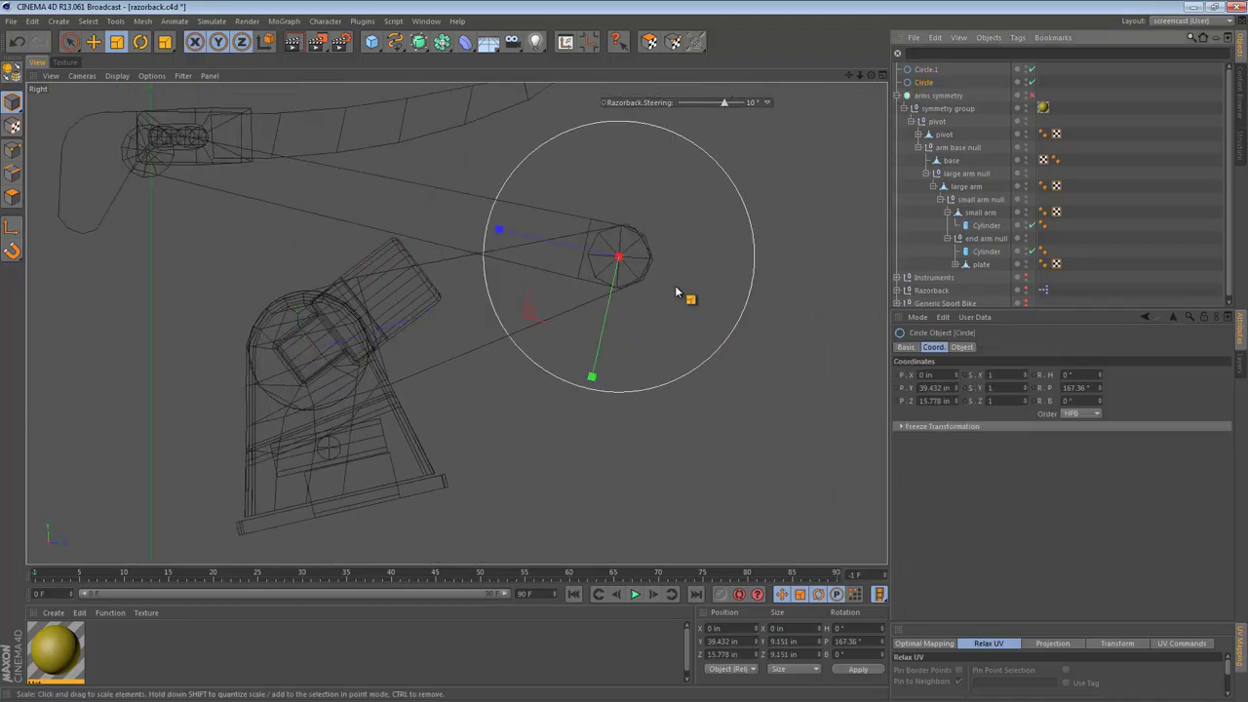
left_click_drag(685, 298, 444, 349)
scroll(719, 228, "up", 5)
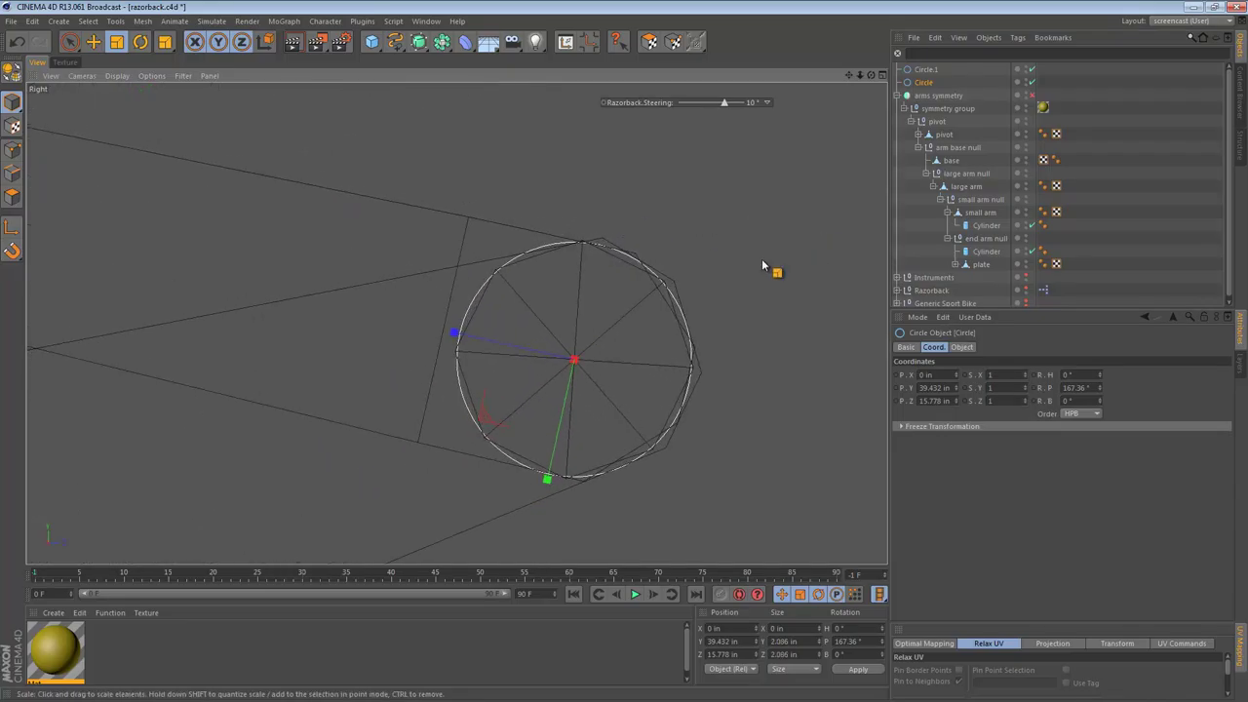
left_click_drag(738, 270, 722, 272)
right_click_drag(722, 272, 545, 276, "alt")
middle_click_drag(545, 276, 548, 215, "alt")
- Check both circles against the large arm's ends in the Perspective view, and return to the Right view
key("F1")
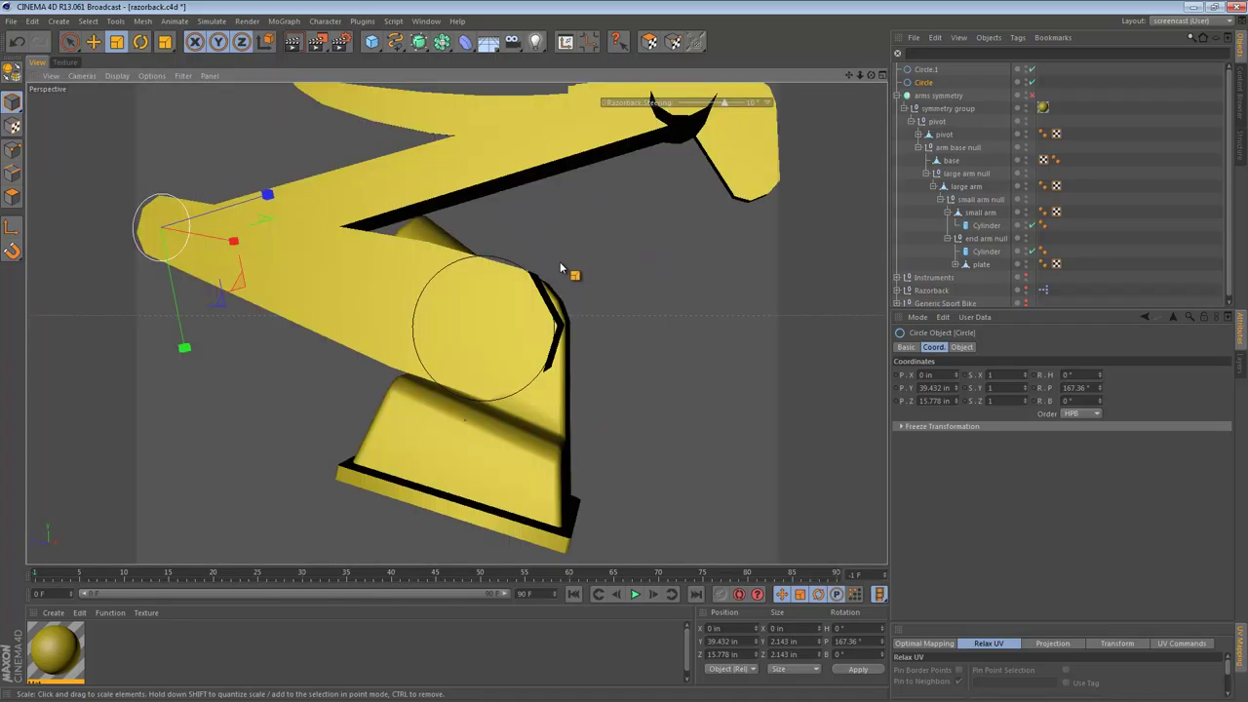
left_click_drag(389, 232, 405, 269, "alt")
middle_click_drag(406, 269, 560, 313, "alt")
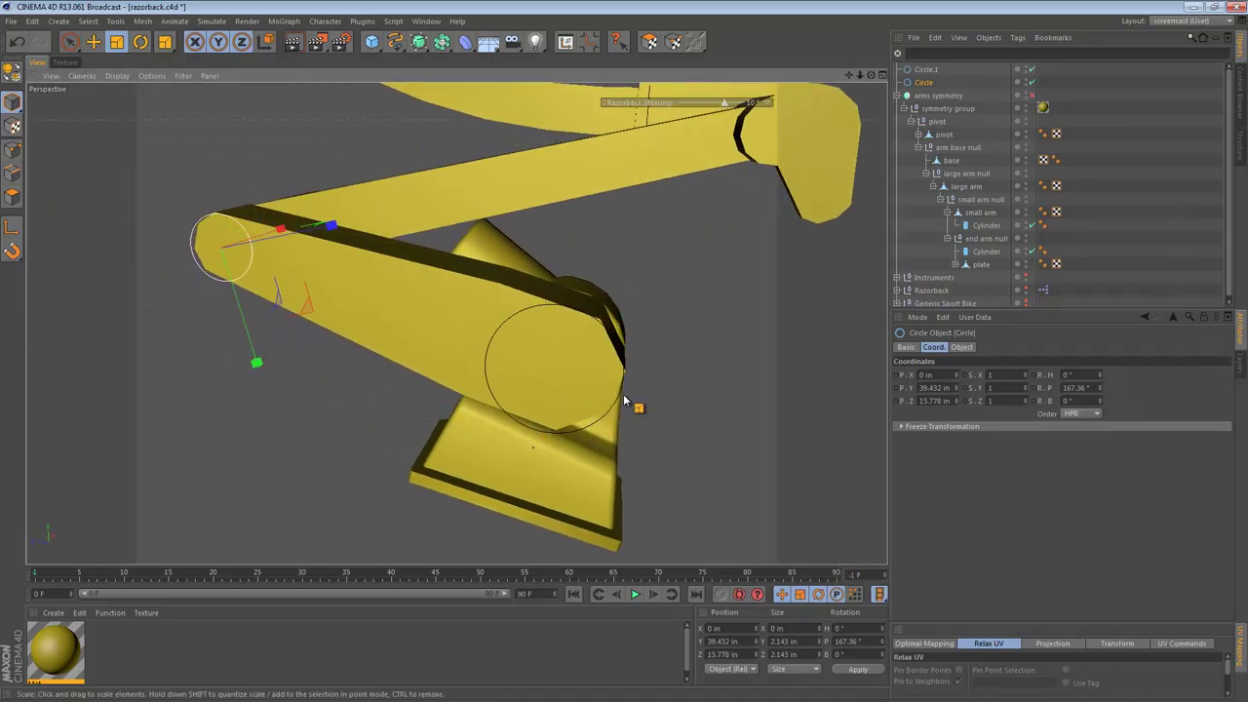
middle_click(584, 407)
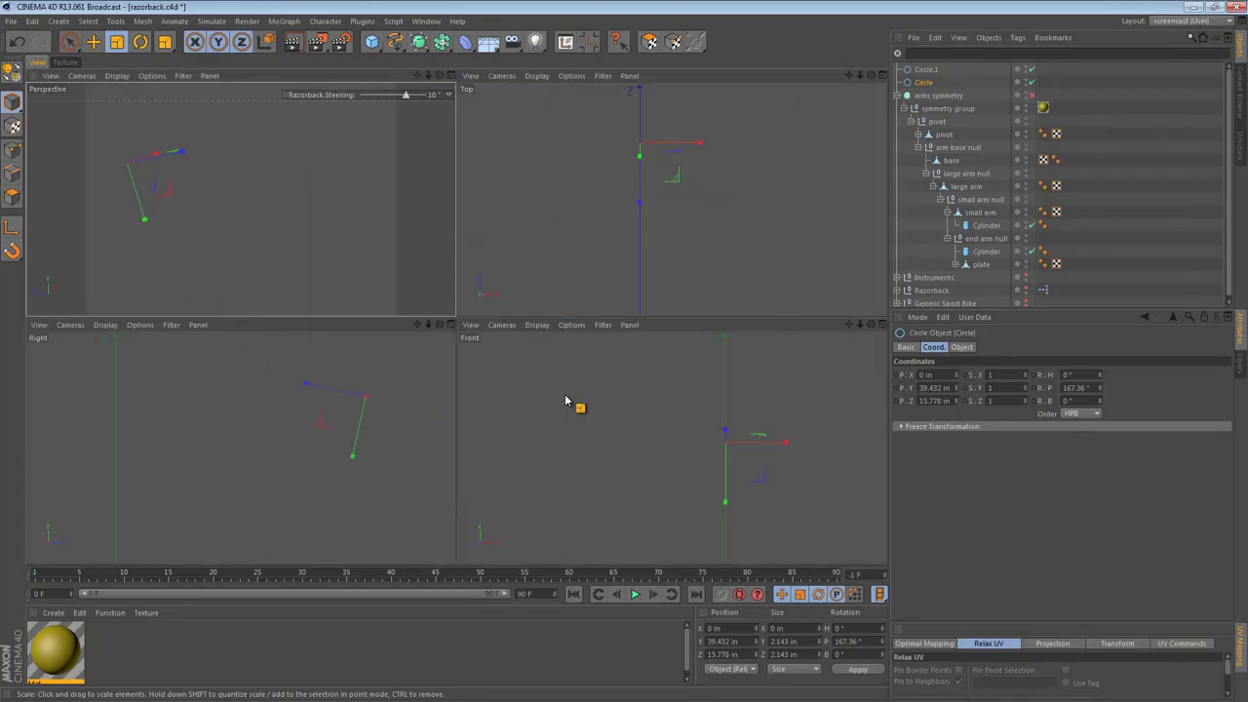
middle_click(326, 479)
middle_click_drag(763, 221, 784, 208, "alt")
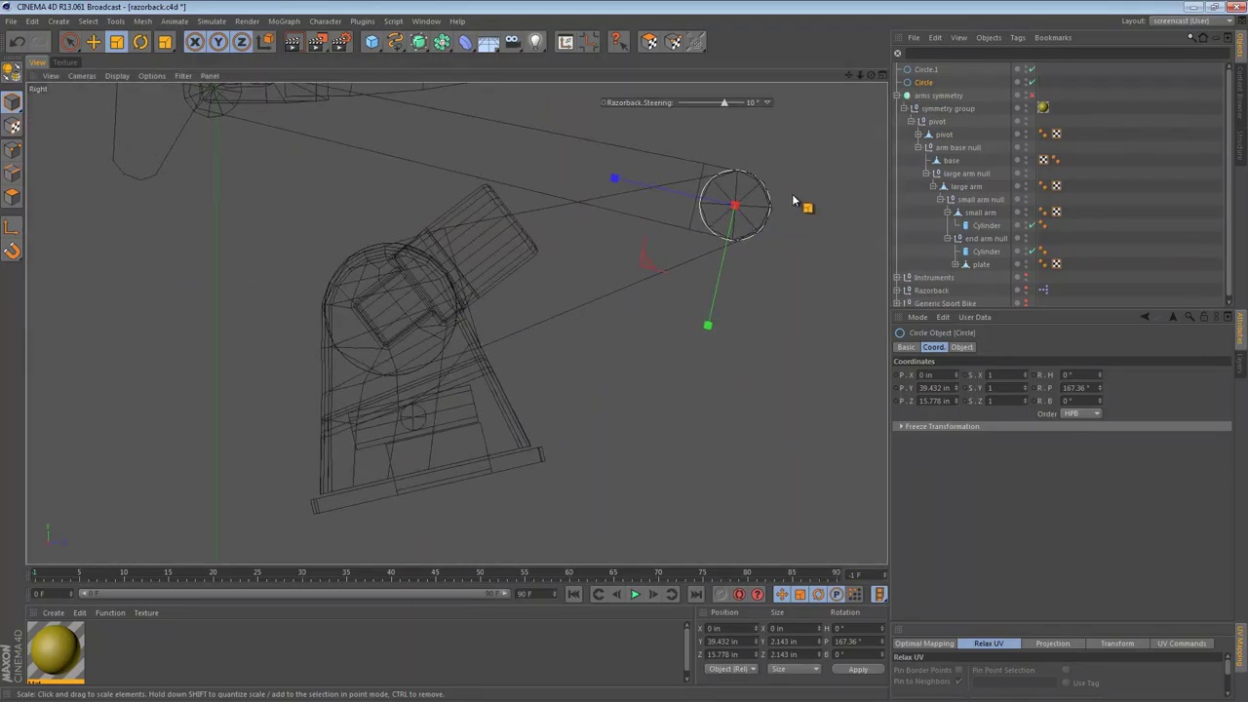
- Rotate the circle at the large arm's base joint to a pitch of about 56.36° in the Right view
left_click(925, 69)
key("e")
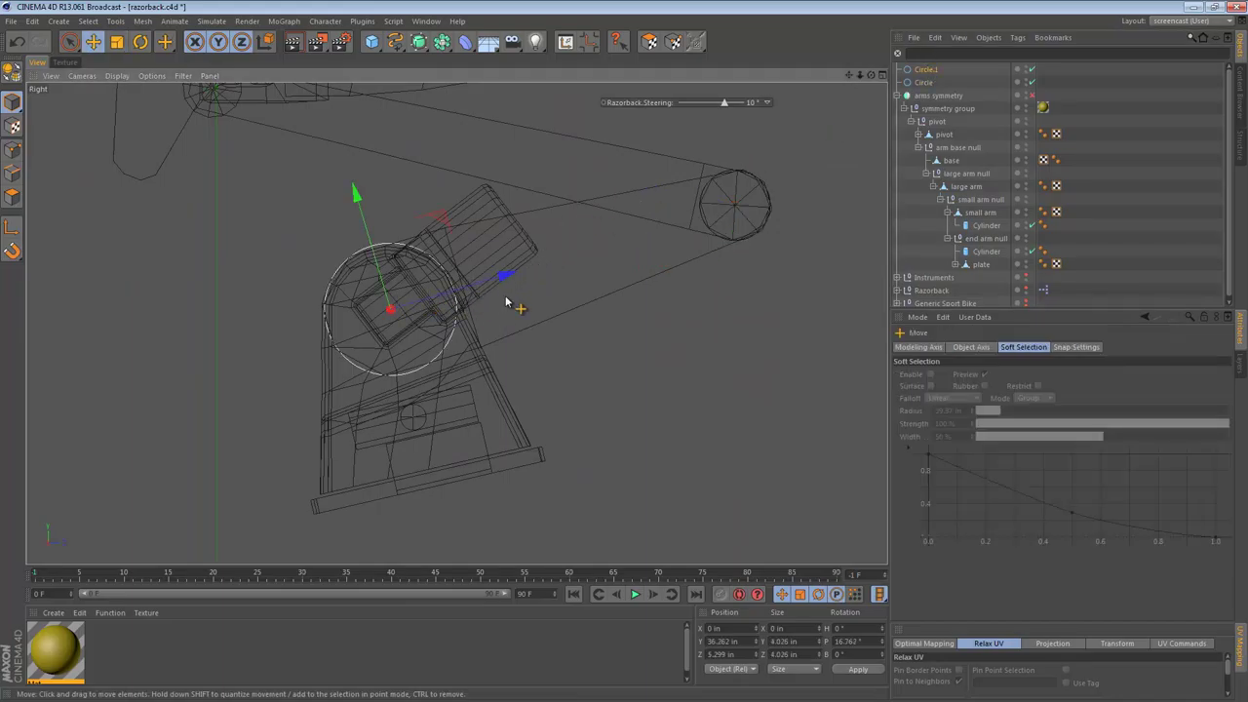
key("r")
left_click_drag(691, 296, 633, 236)
key("e")
- Try converting the base-joint circle to an editable spline, opening it, and deleting its end point on the inner side
left_click(390, 302)
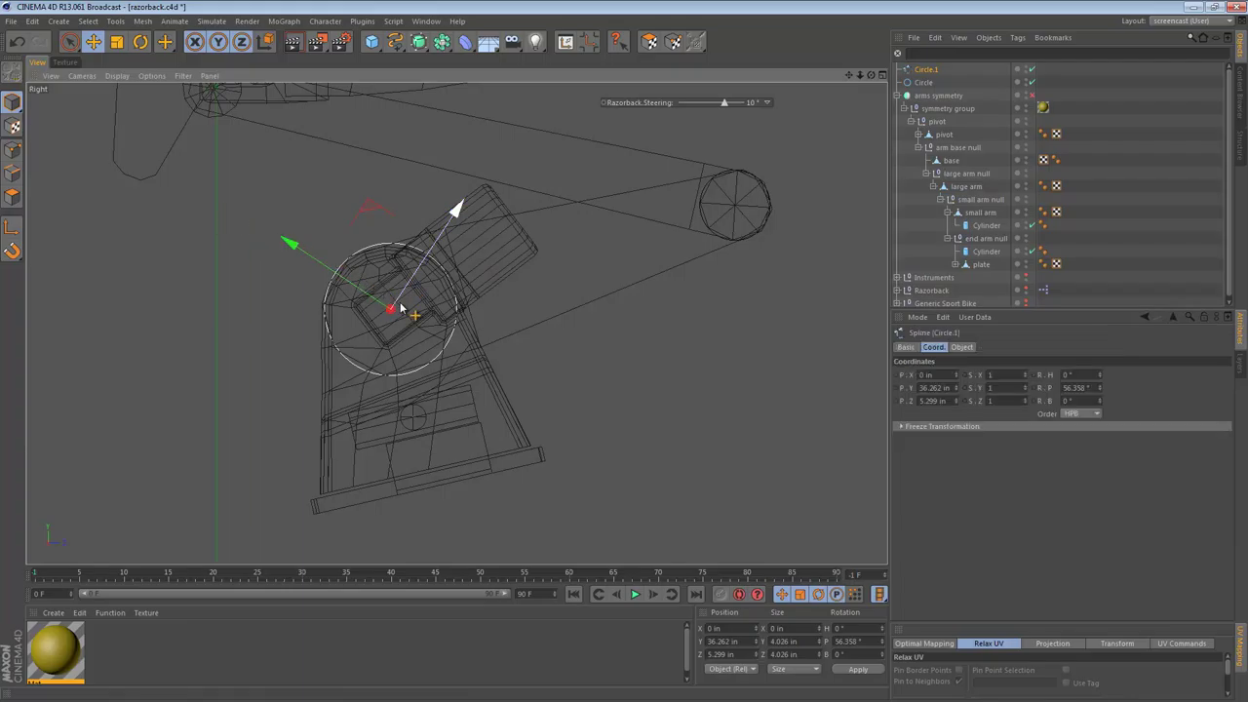
left_click(15, 150)
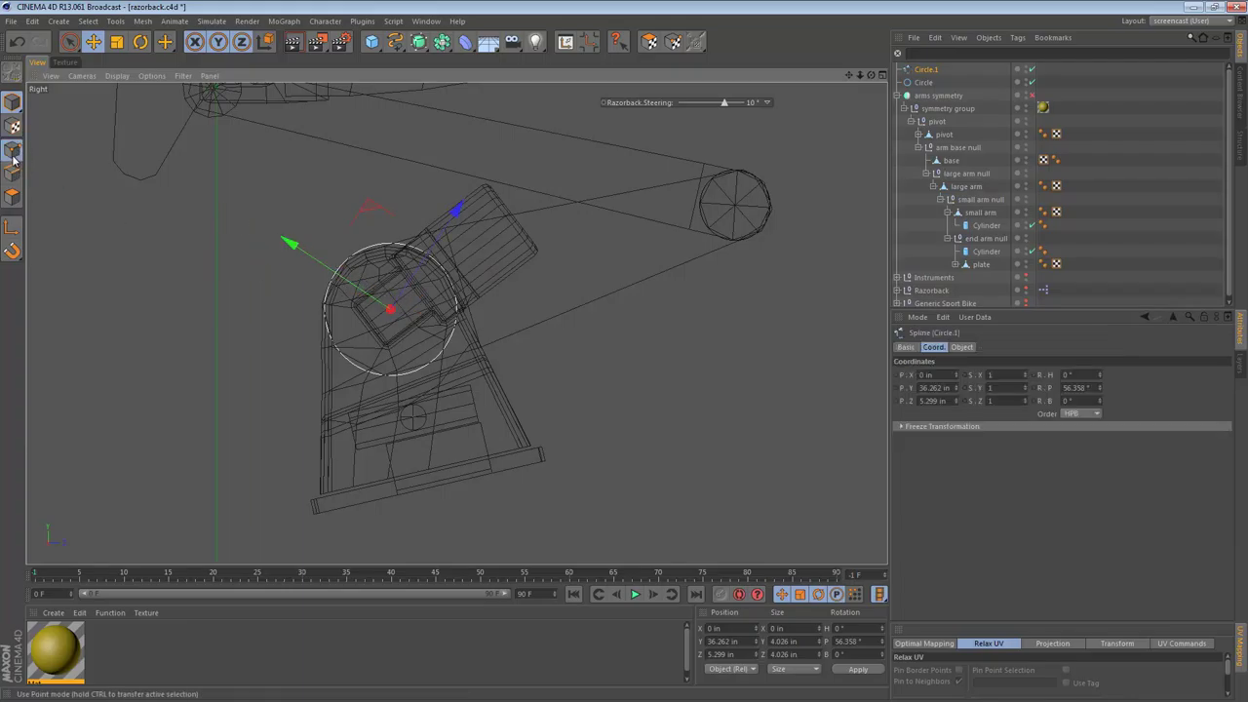
left_click(427, 257)
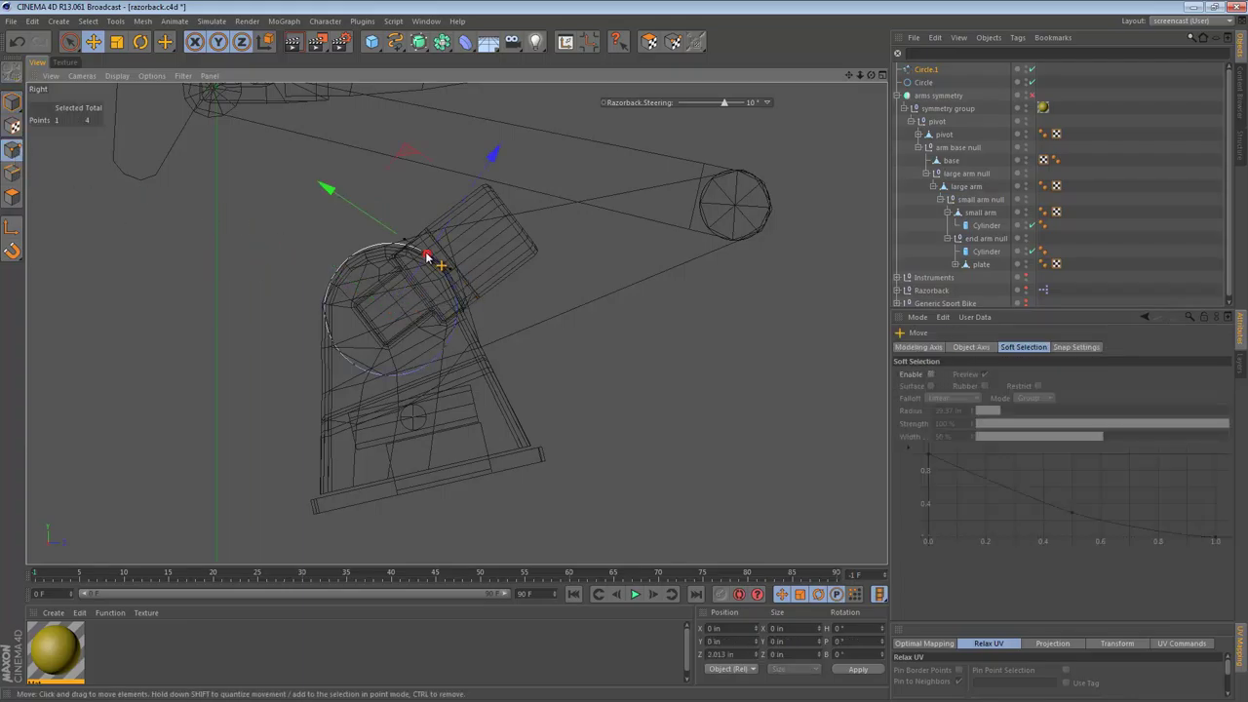
left_click(928, 70)
left_click(961, 347)
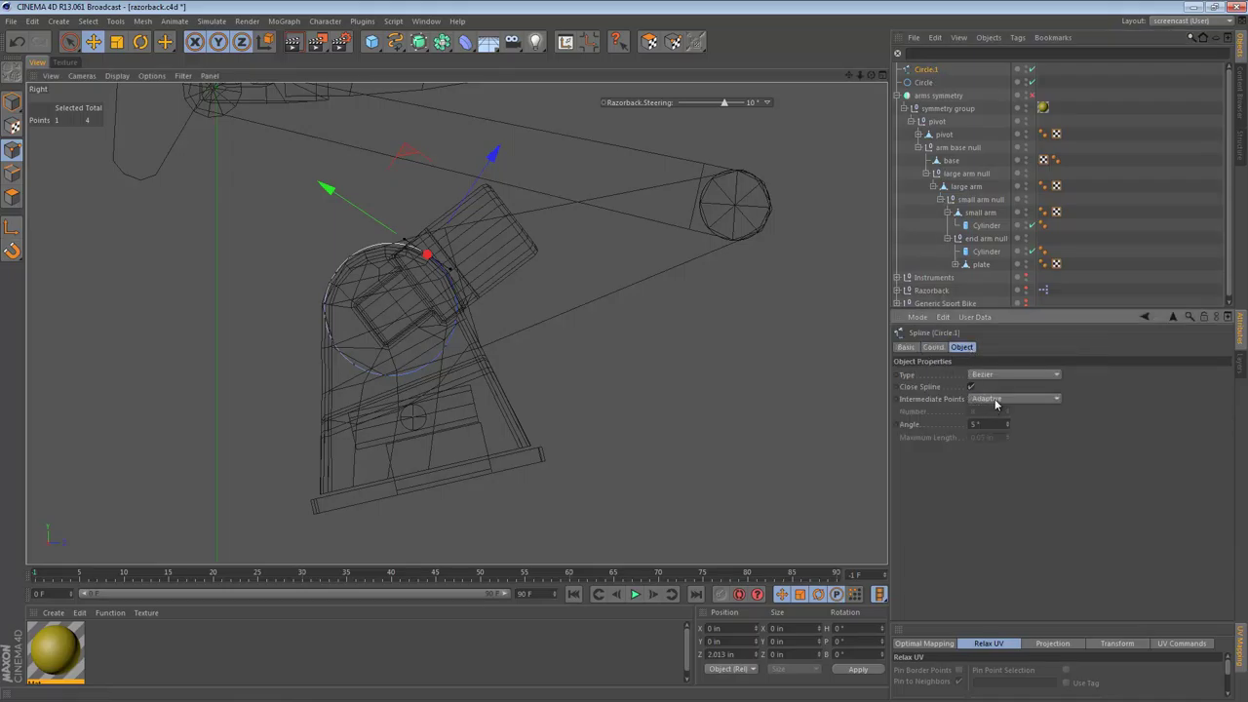
left_click(430, 269)
- Inspect the opened arc in the Perspective view, then undo the point deletion, the spline opening and the conversion in the Right view
key("F1")
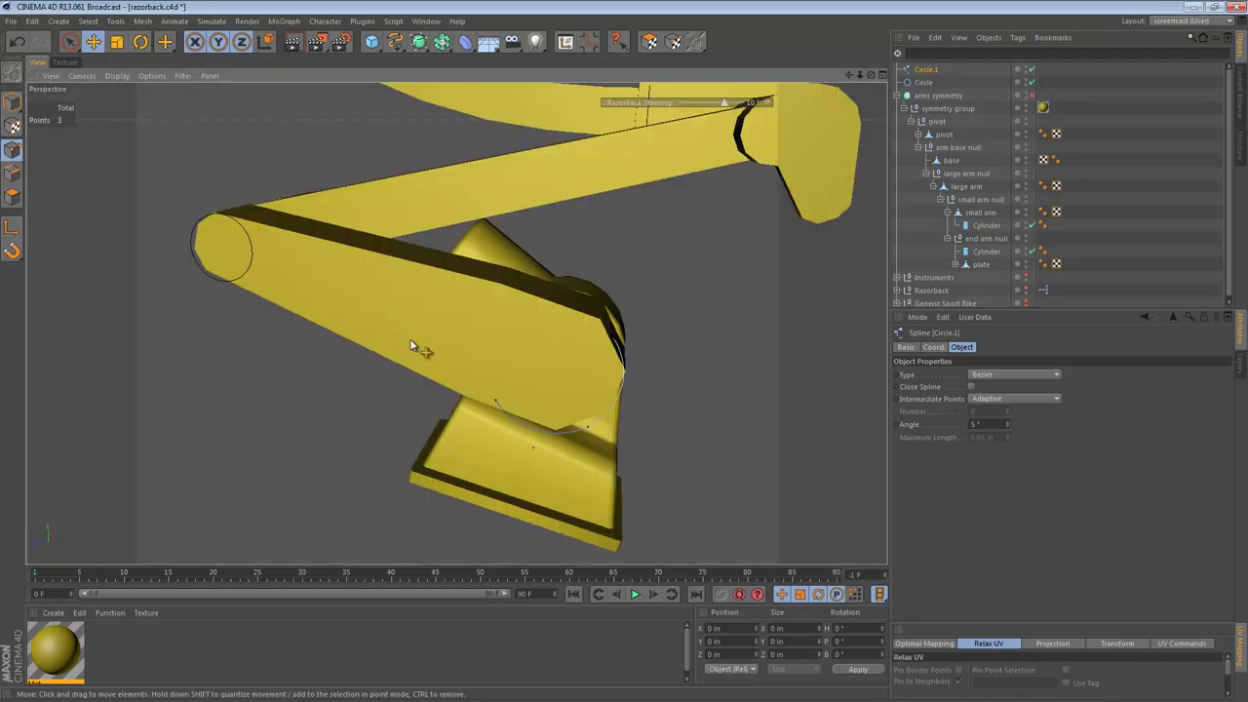
left_click_drag(401, 310, 559, 308, "alt")
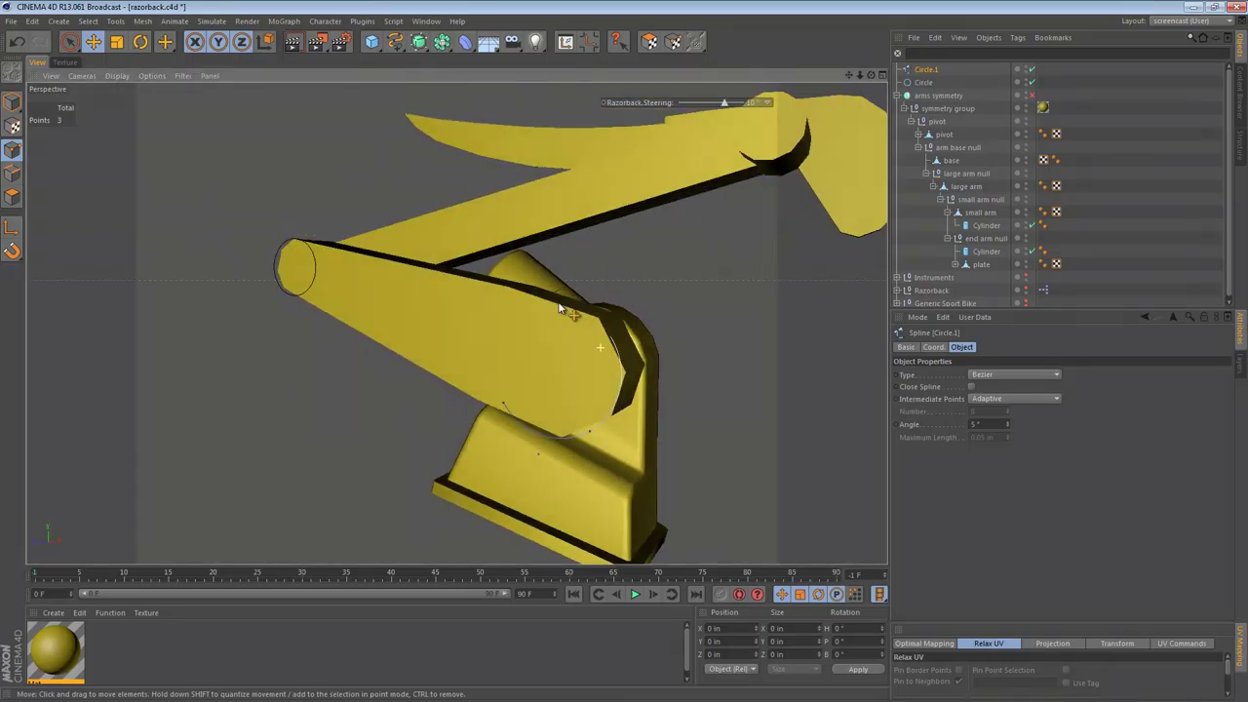
middle_click(571, 474)
middle_click(351, 421)
key("ctrl+z")
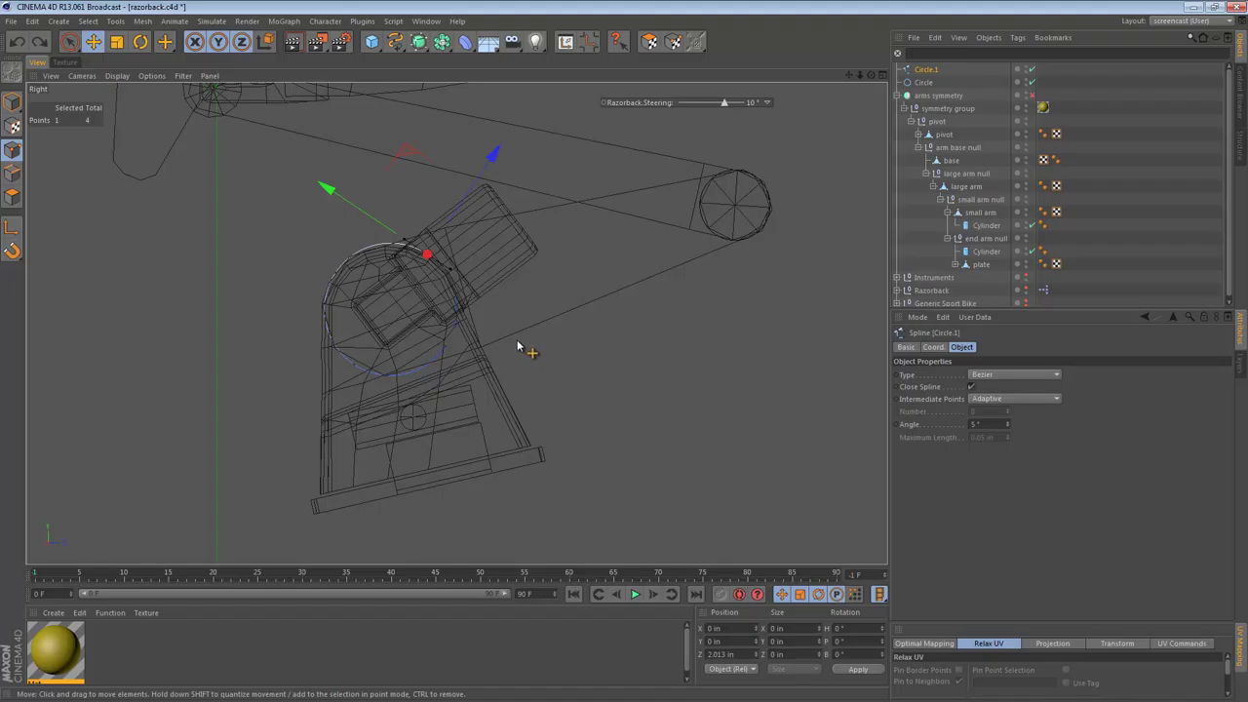
key("ctrl+z")
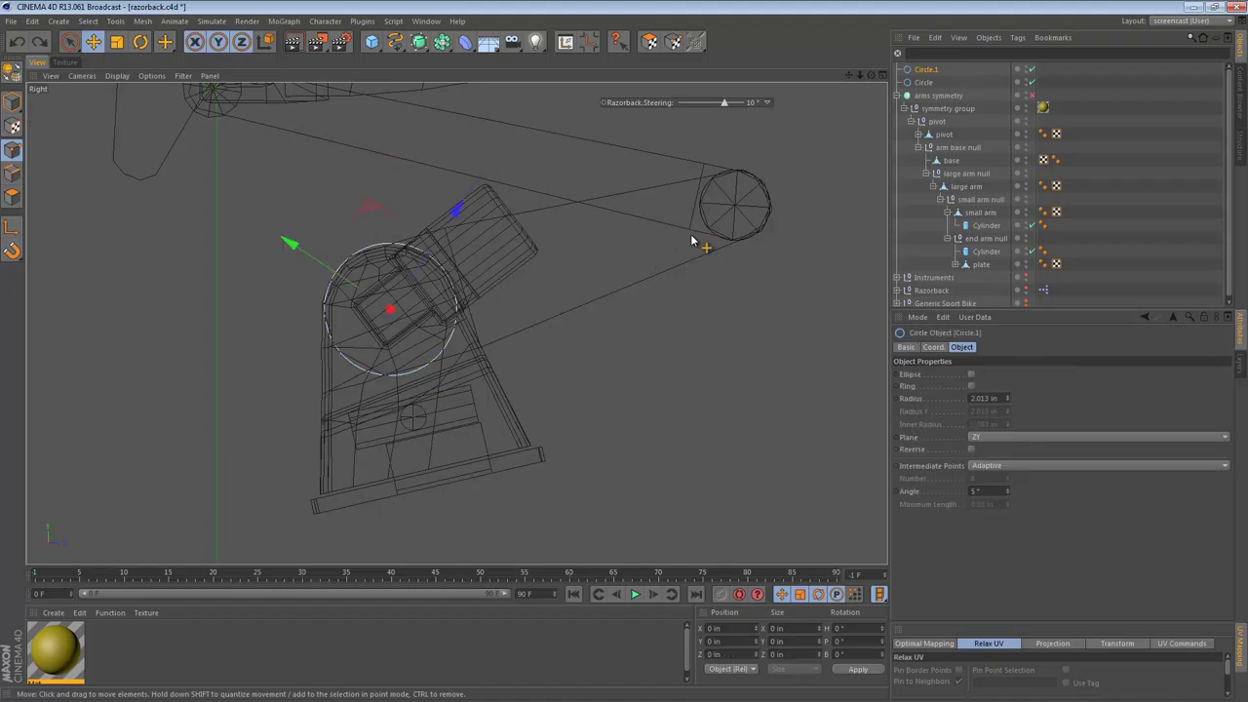
- Add a Target tag to the base-joint circle and copy it to the circle at the small arm joint
middle_click_drag(627, 258, 555, 294)
key("e")
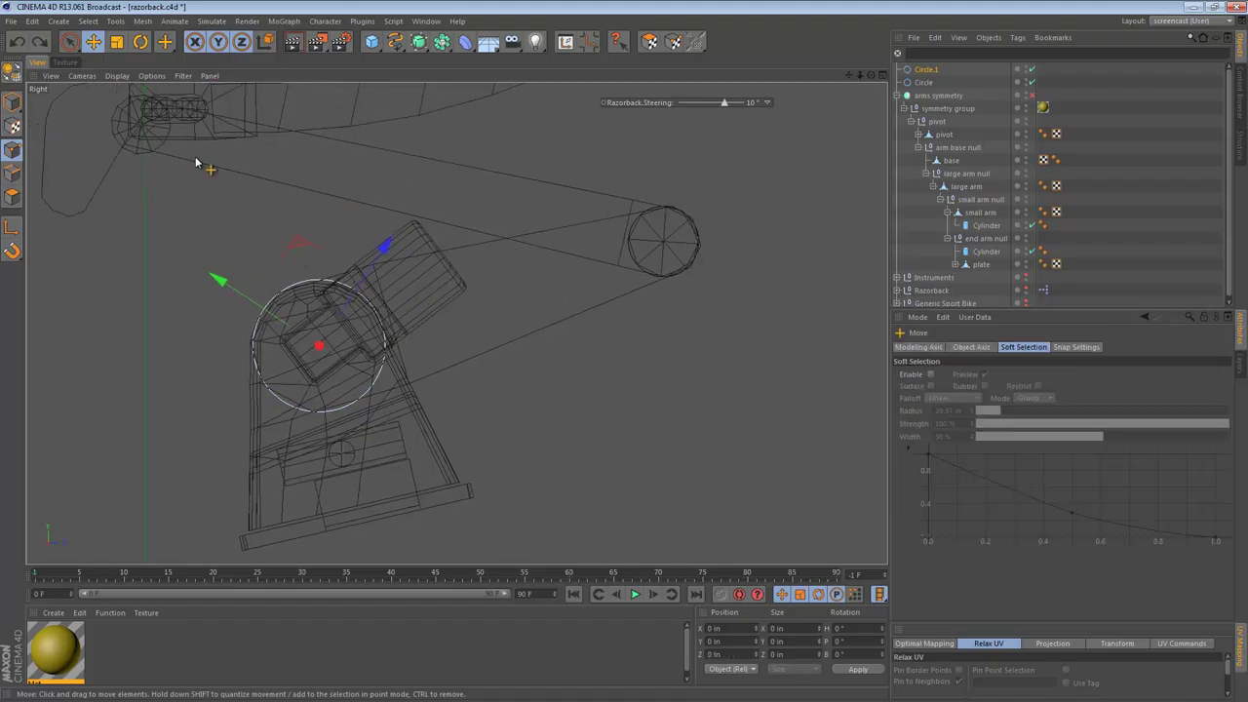
left_click(908, 84)
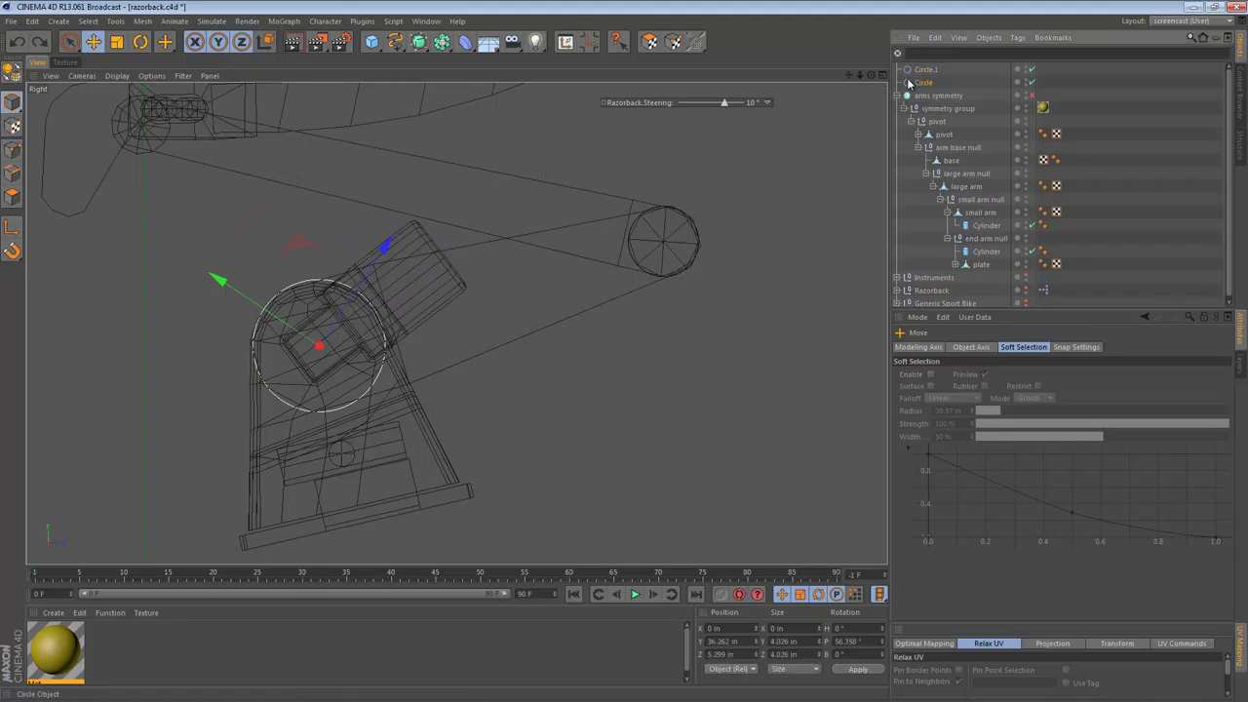
left_click(926, 70)
right_click(928, 71)
mouse_move(975, 75)
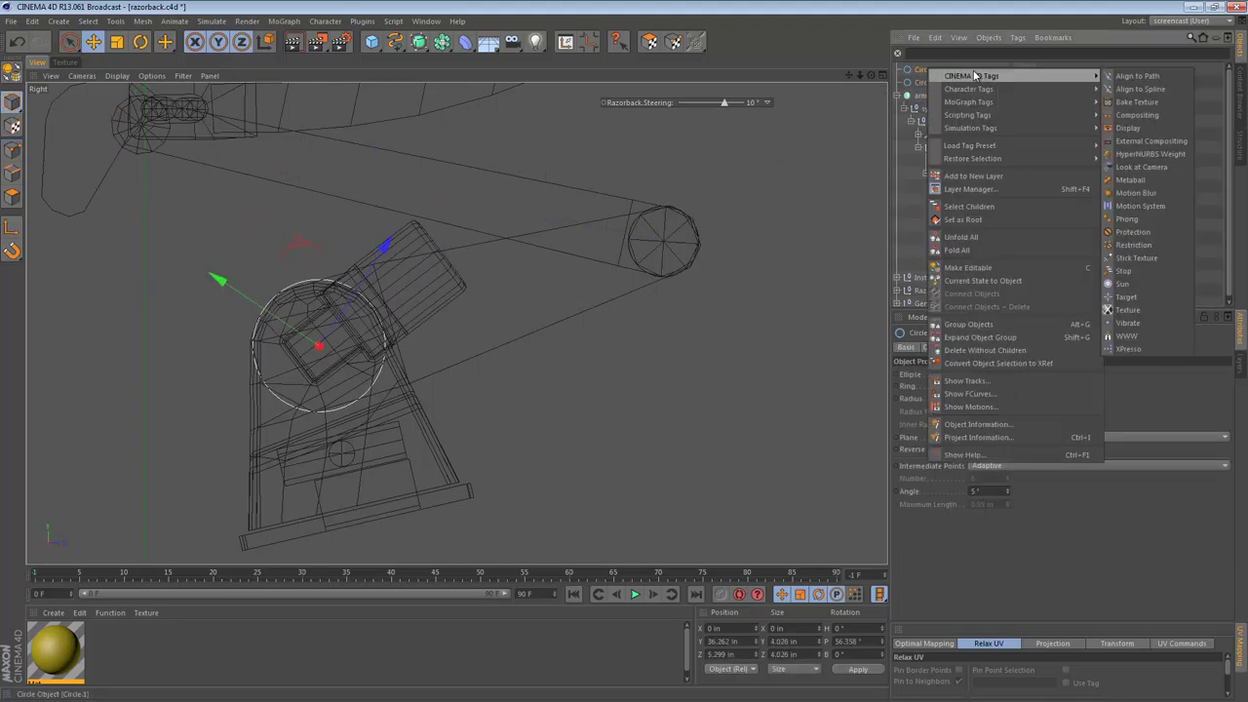
left_click(1129, 296)
left_click_drag(1044, 72, 1044, 83, "ctrl")
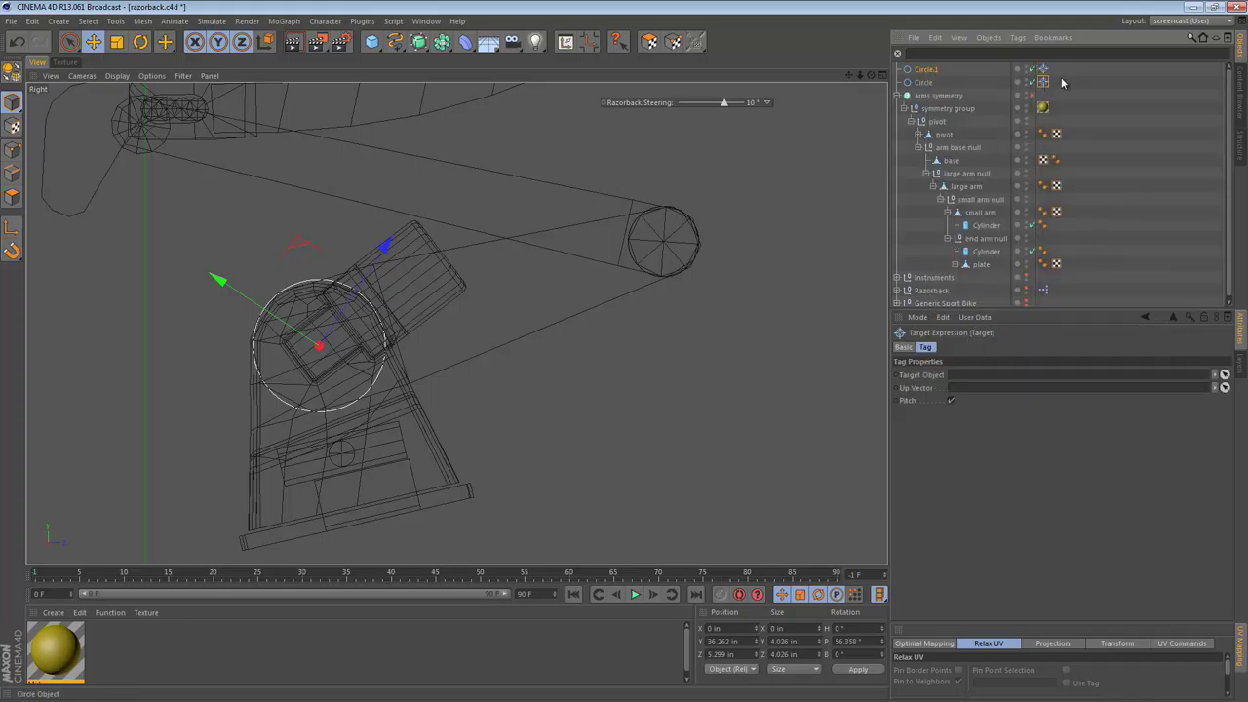
left_click(1062, 81)
- Make the circles aim at each other by setting Circle as Circle.1's target object and Circle.1 as Circle's
left_click(933, 72)
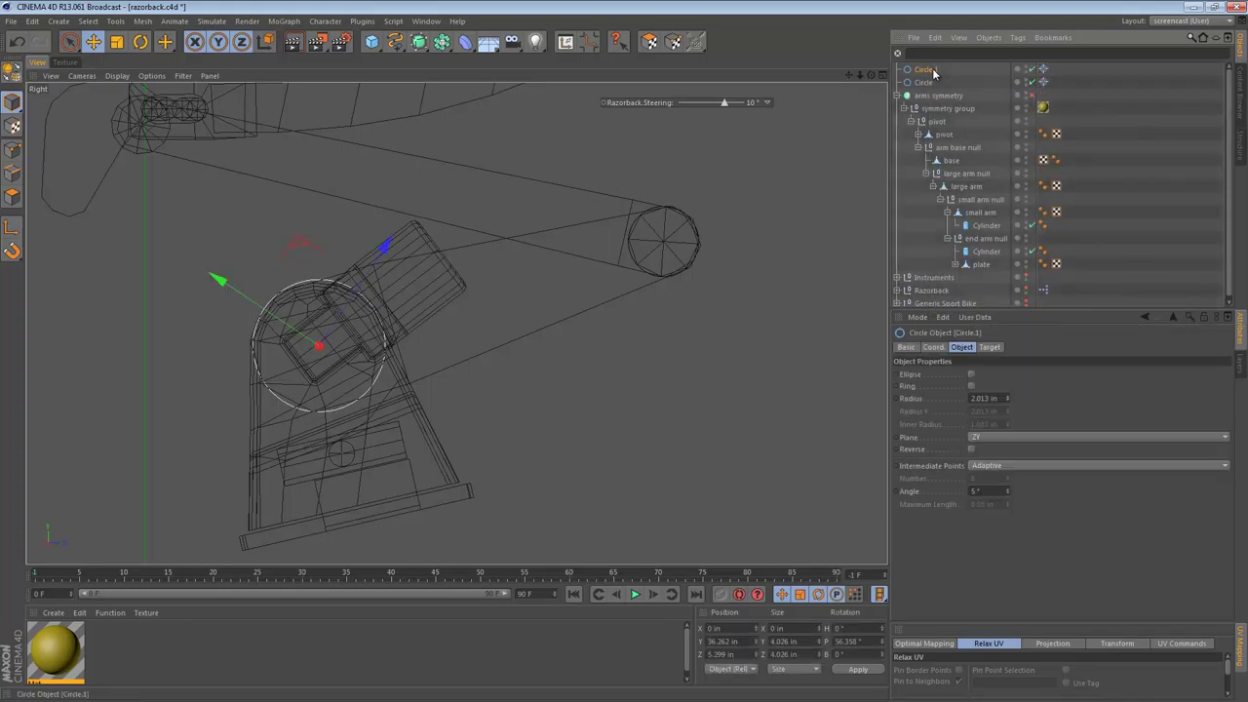
left_click(1044, 83)
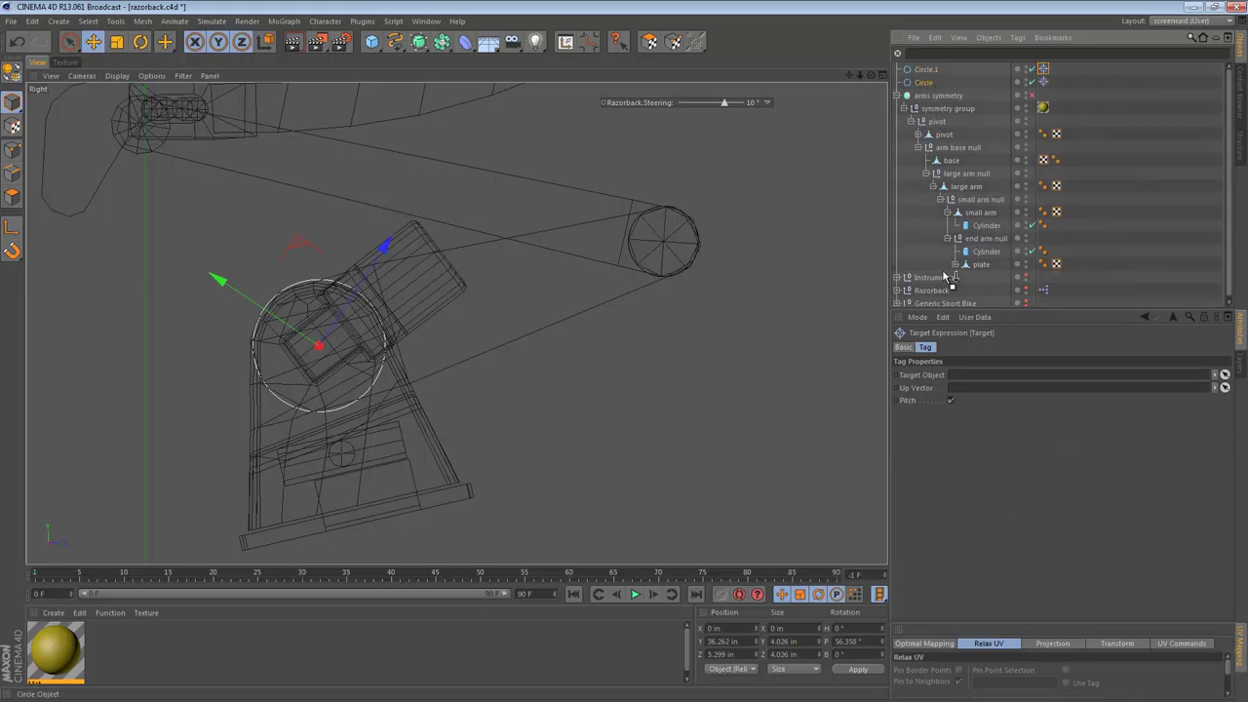
left_click_drag(979, 363, 985, 374)
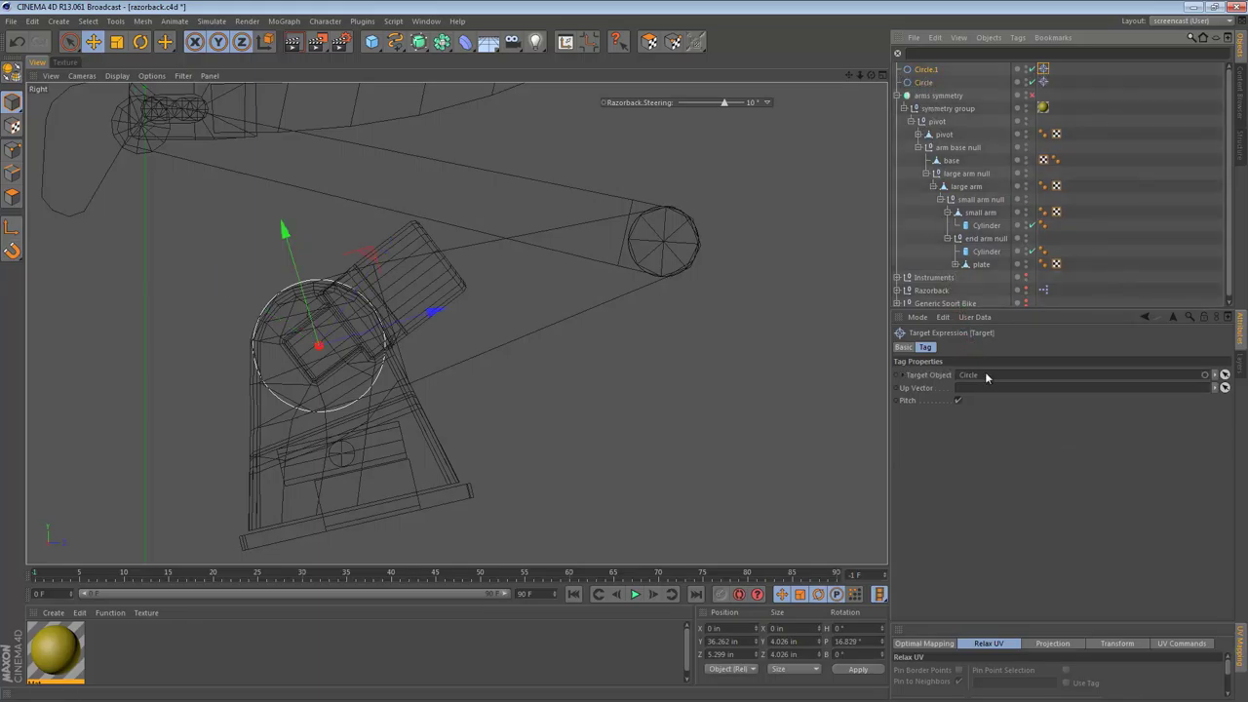
left_click(912, 86)
left_click(1044, 83)
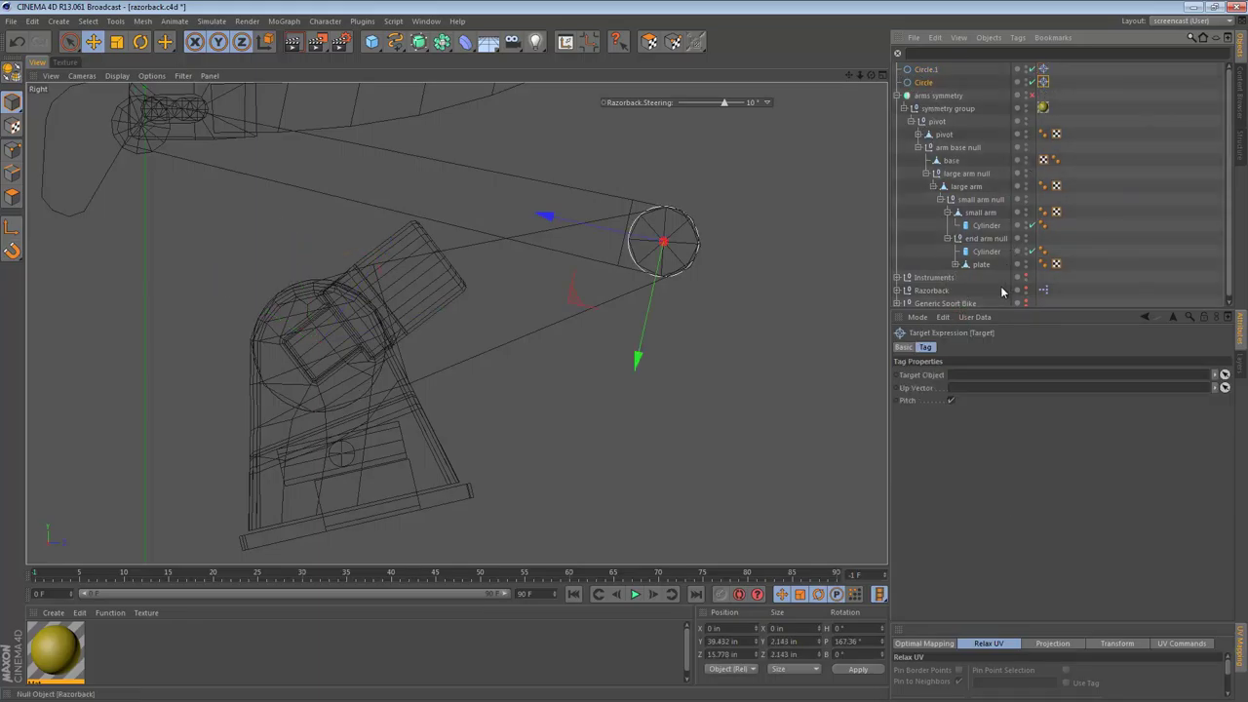
left_click(931, 72)
left_click_drag(967, 377, 967, 376)
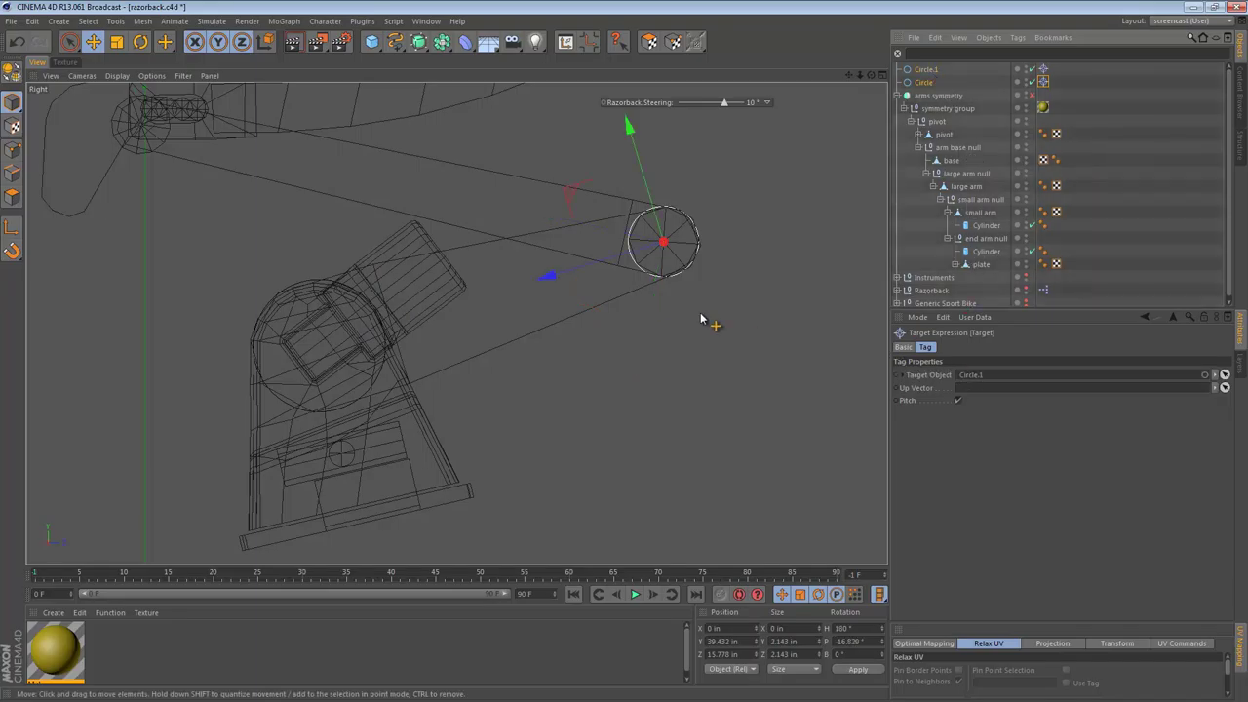
- Check both circles' axis orientation in the Perspective view, and delete the Target tags from both circles
key("F1")
left_click_drag(490, 322, 594, 307, "alt")
left_click(920, 74)
left_click(921, 76)
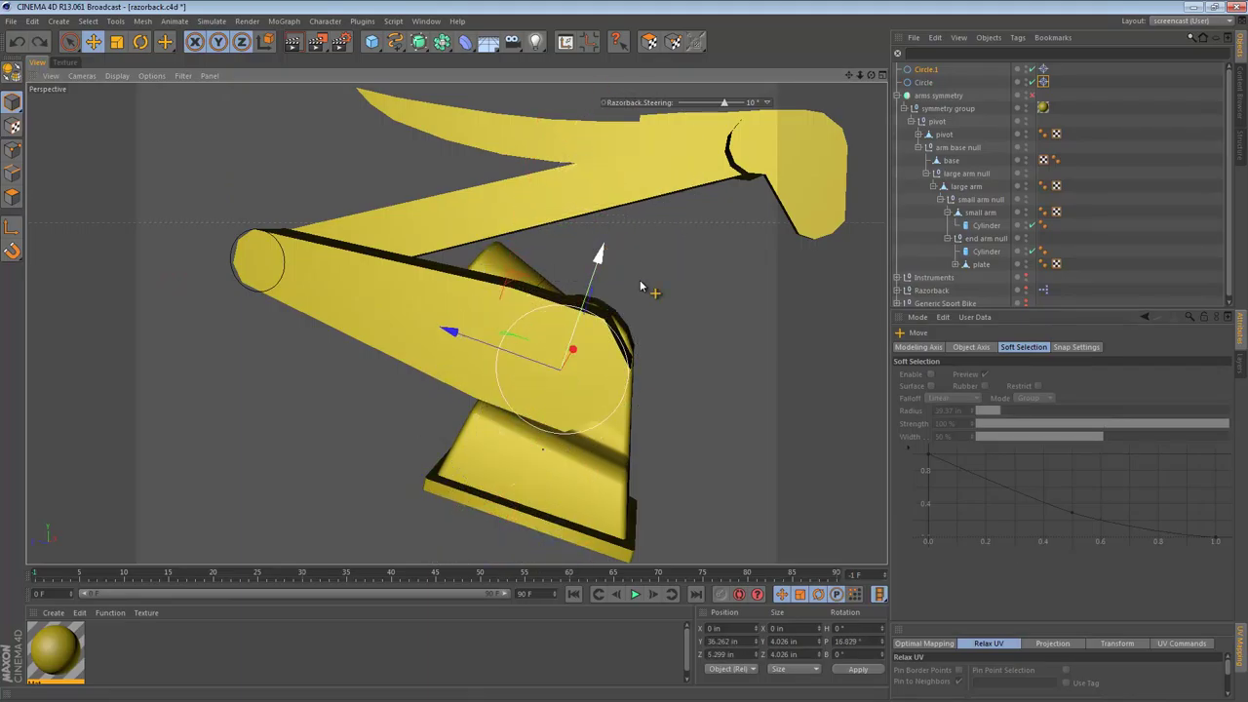
left_click(923, 82)
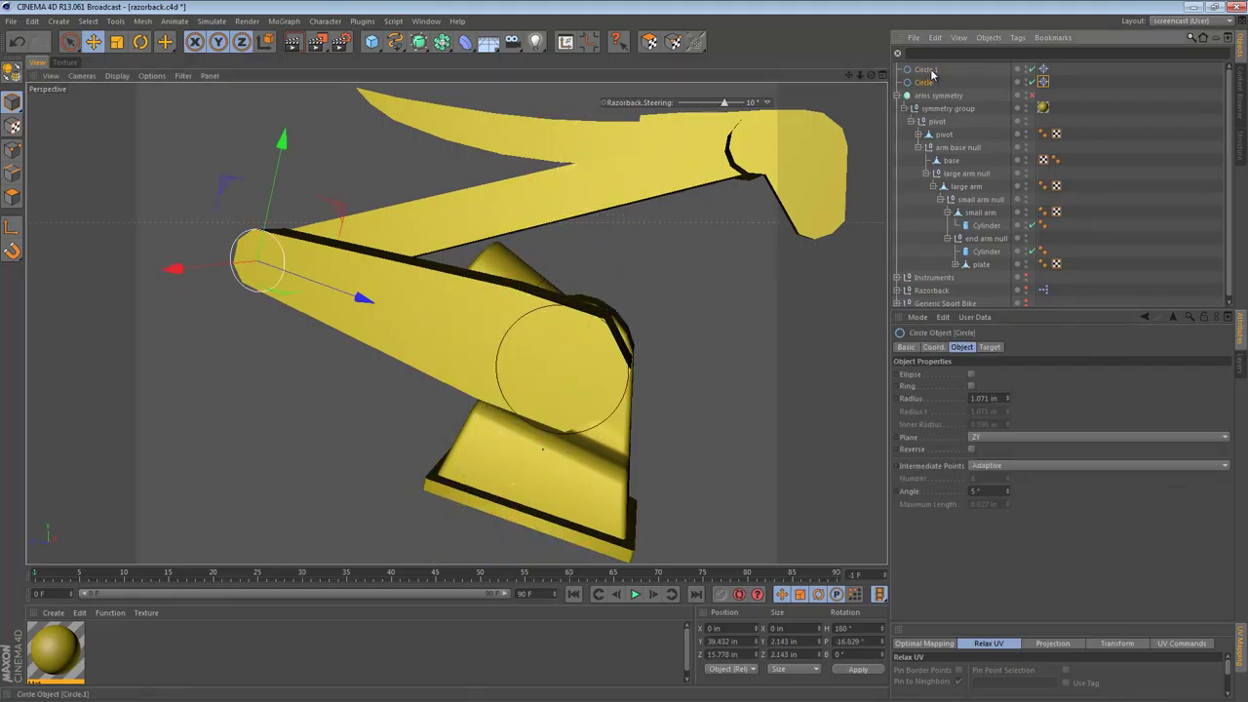
left_click(1043, 70)
left_click(1044, 82, "shift")
key("Delete")
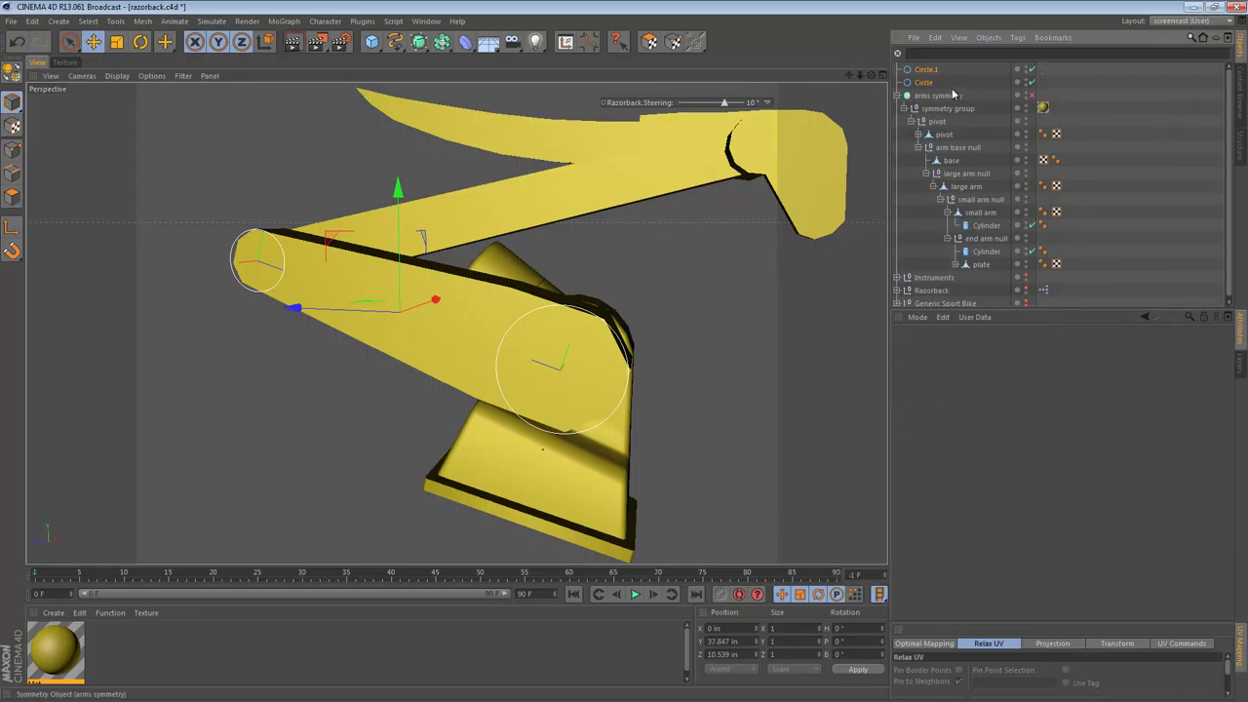
- Convert both circles to editable splines and merge them into one spline object with Connect Objects + Delete
left_click(927, 71)
left_click(923, 82, "shift")
middle_click(390, 348)
middle_click(390, 348)
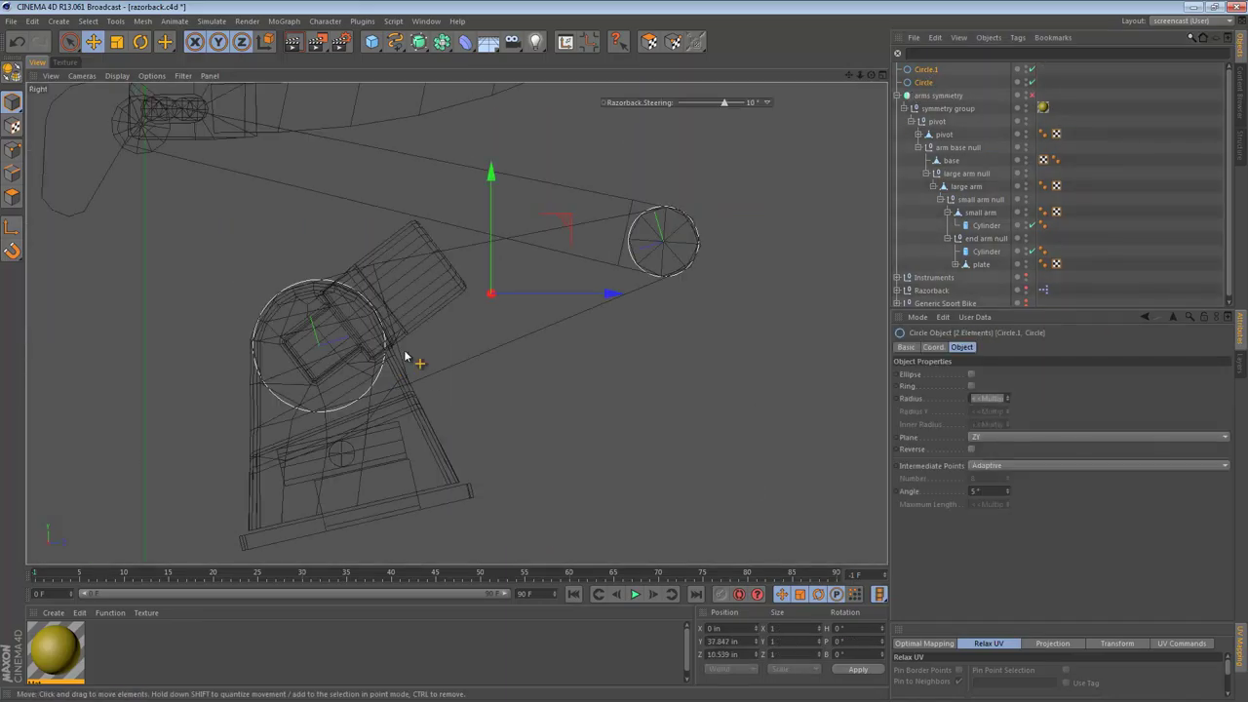
scroll(441, 324, "up", 4)
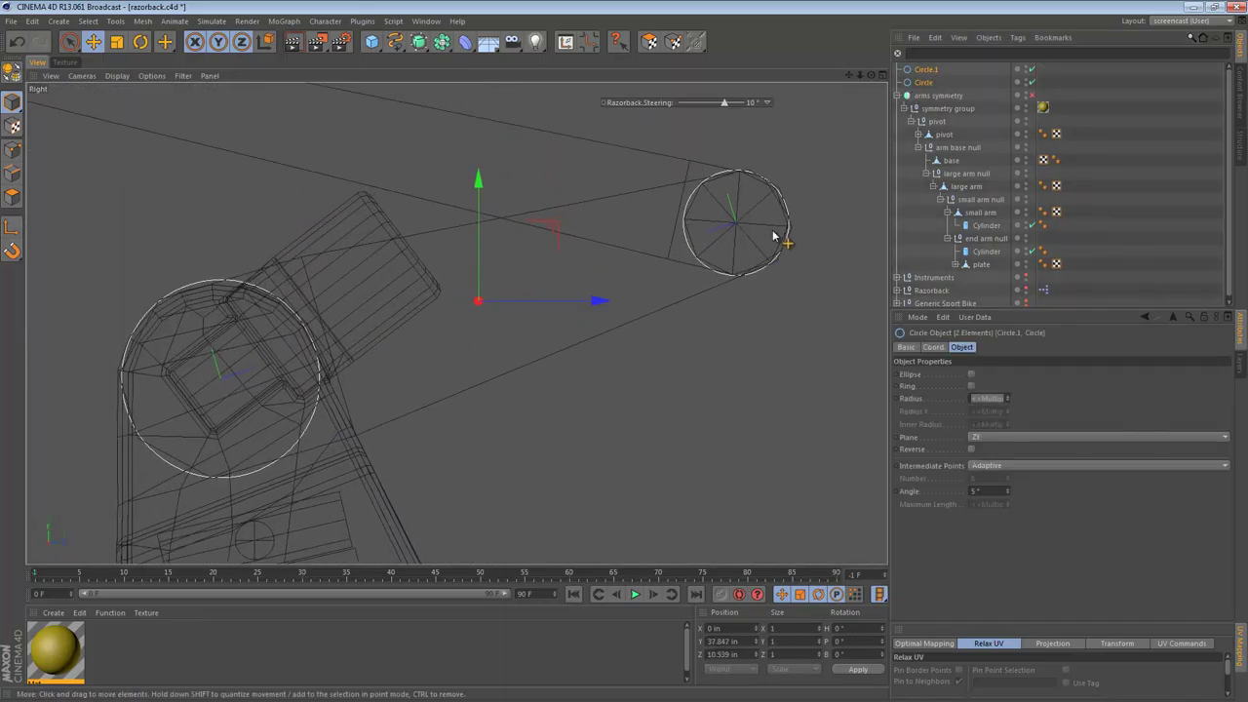
key("c")
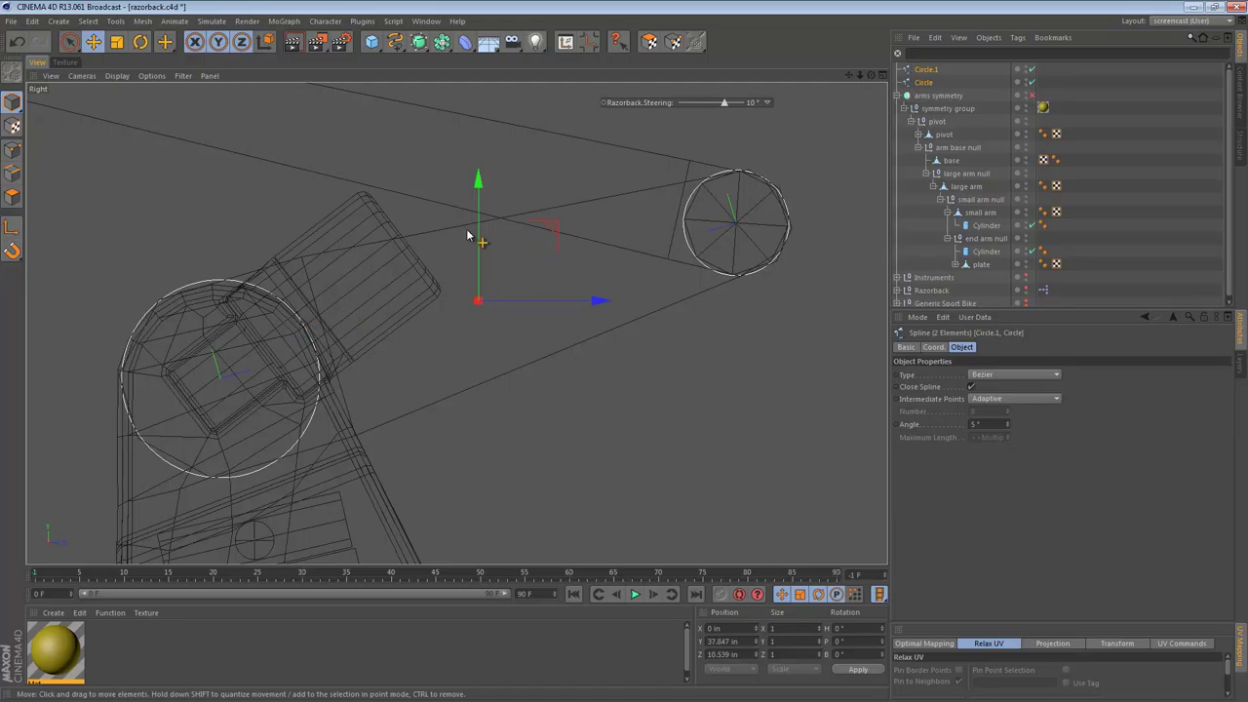
right_click(917, 76)
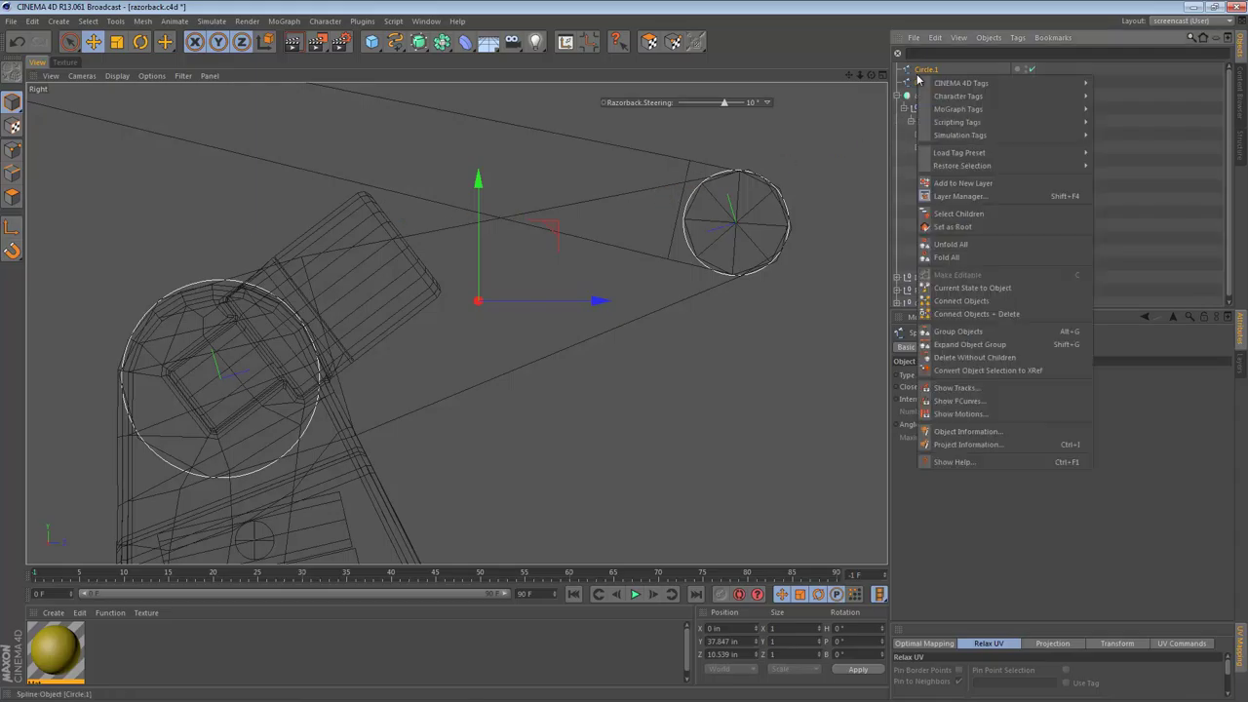
left_click(984, 302)
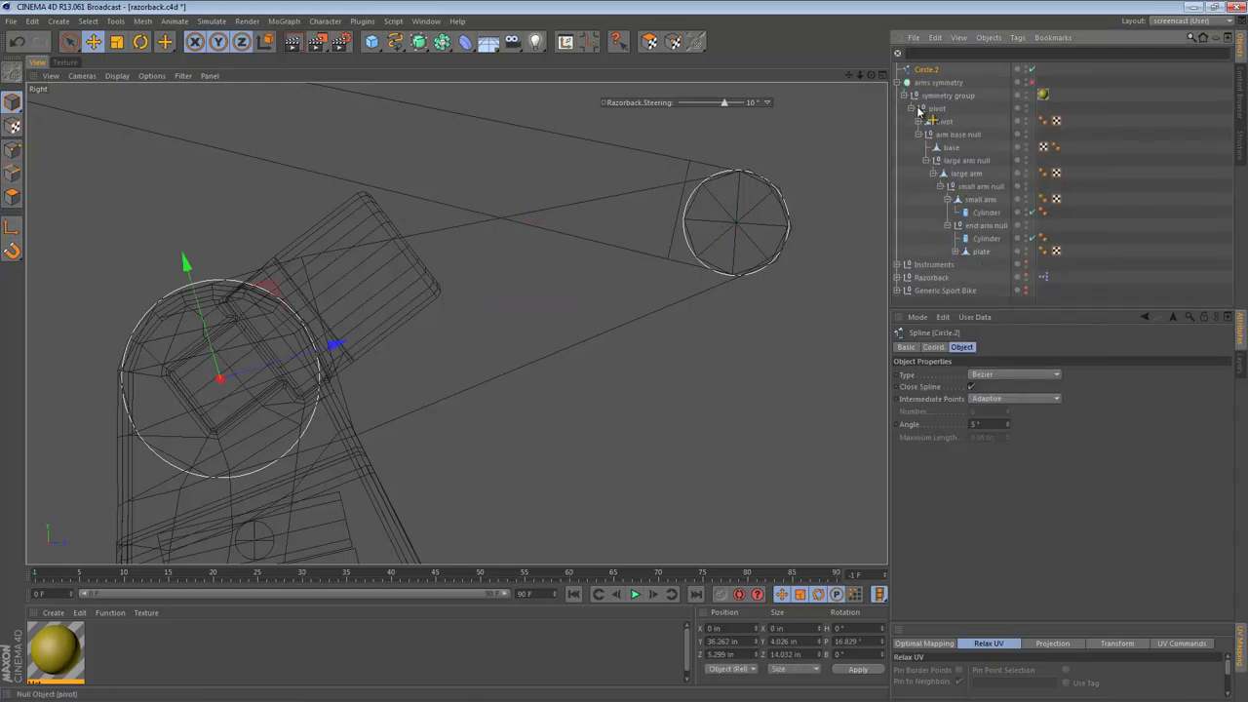
- Open the combined spline by turning off Close Spline, and delete the point of each circle that faces the other
left_click(11, 148)
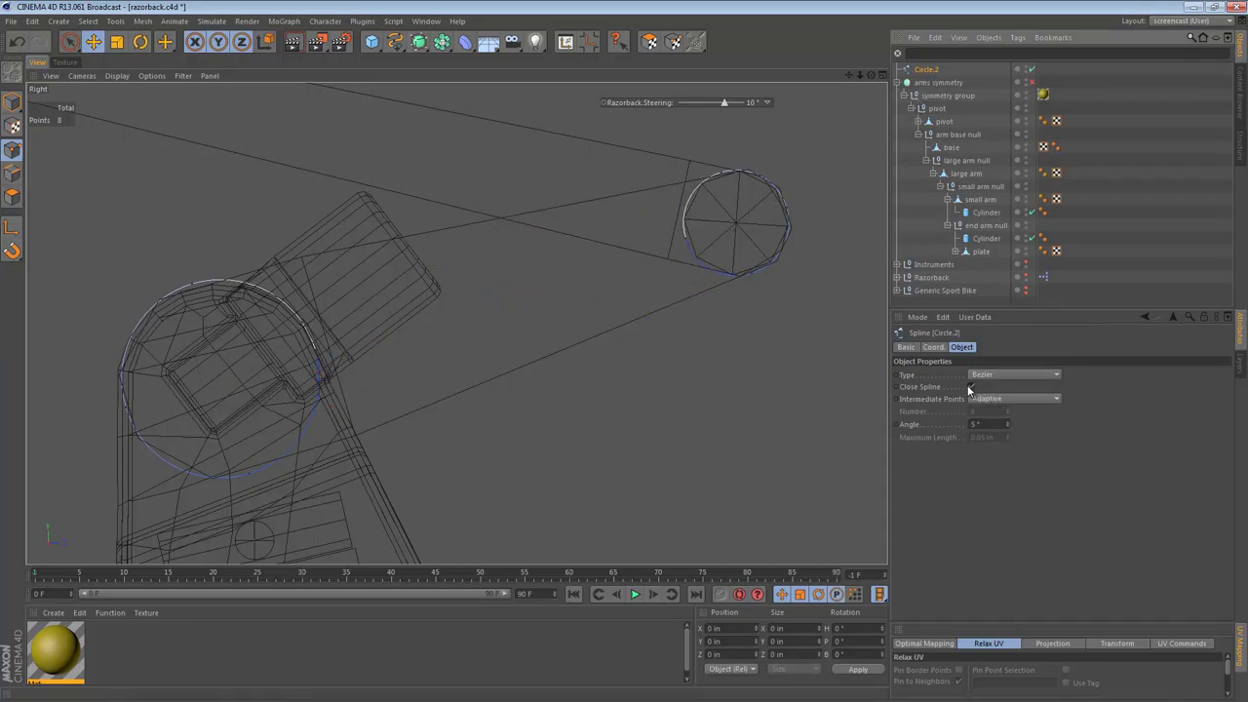
left_click(317, 351)
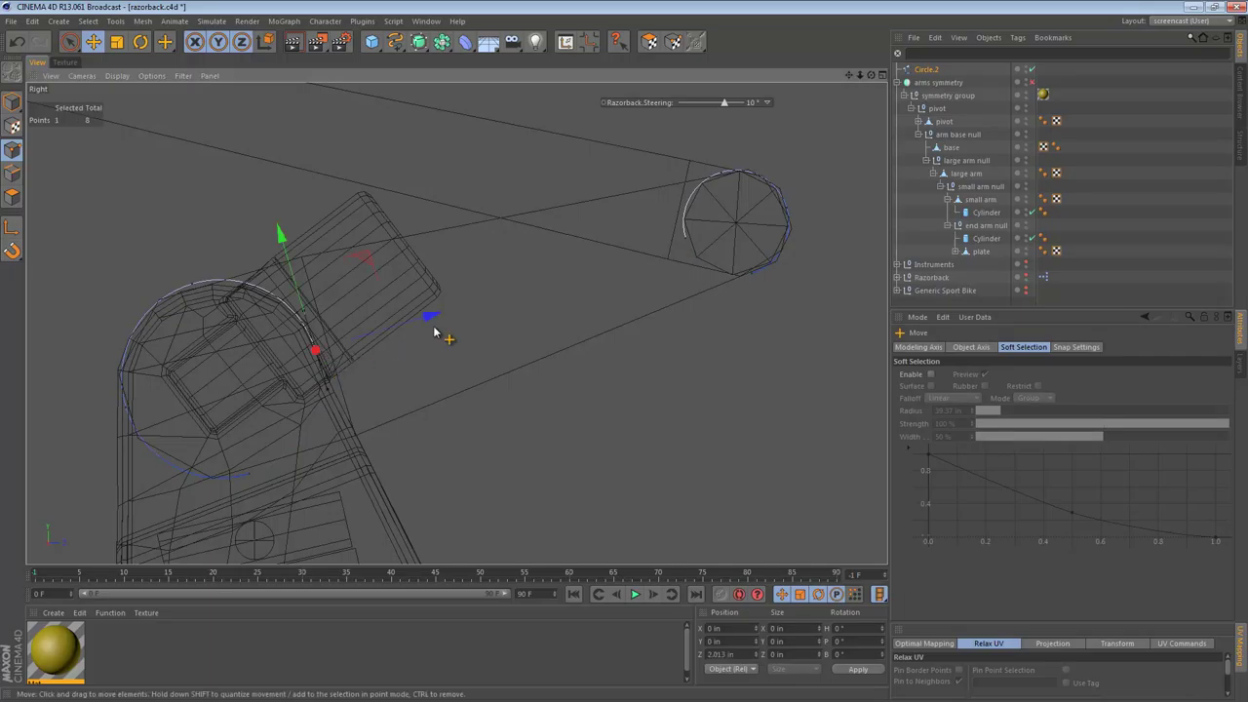
left_click(684, 240, "shift")
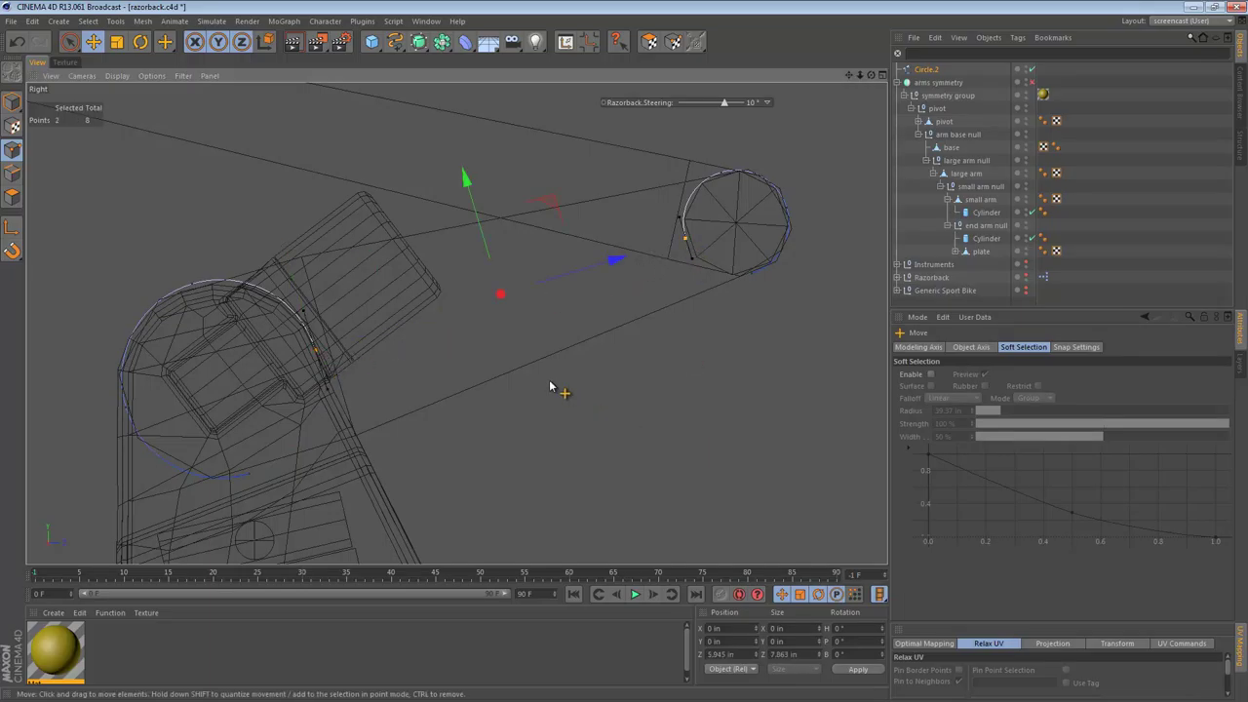
key("Delete")
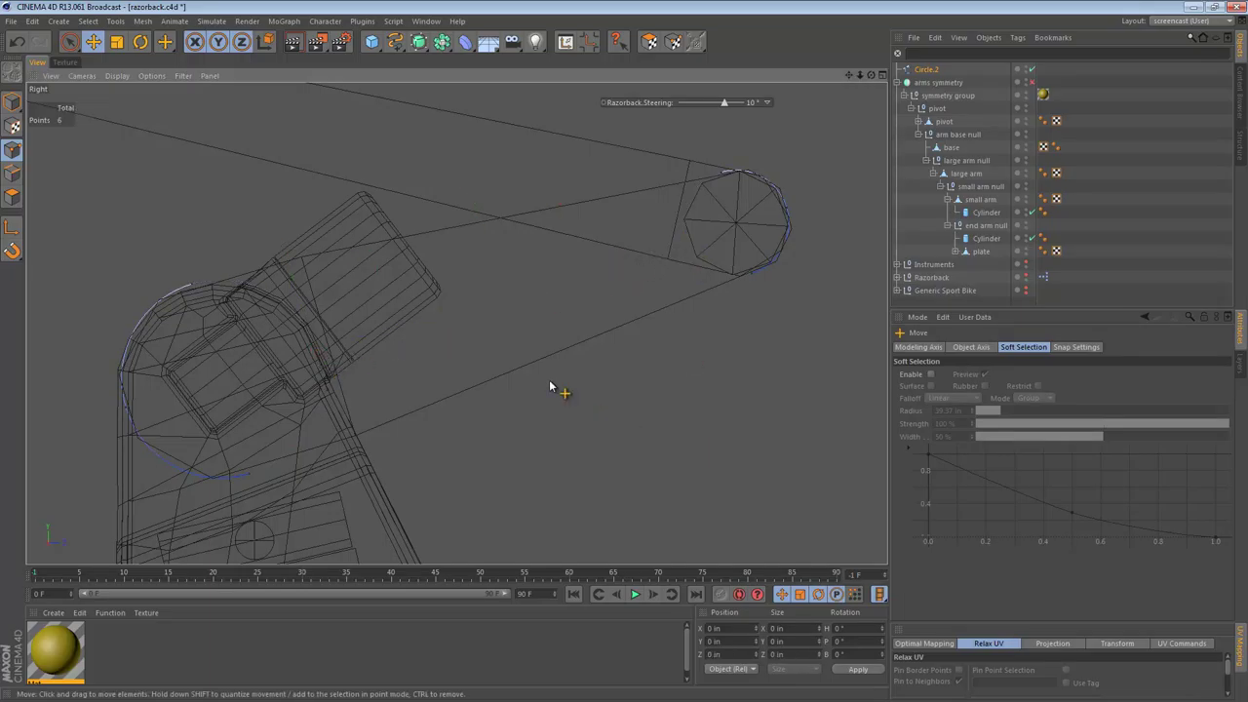
- Join the two upper end points of the Circle.2 spline with Join Segment to bridge both arcs
left_click_drag(99, 127, 733, 395)
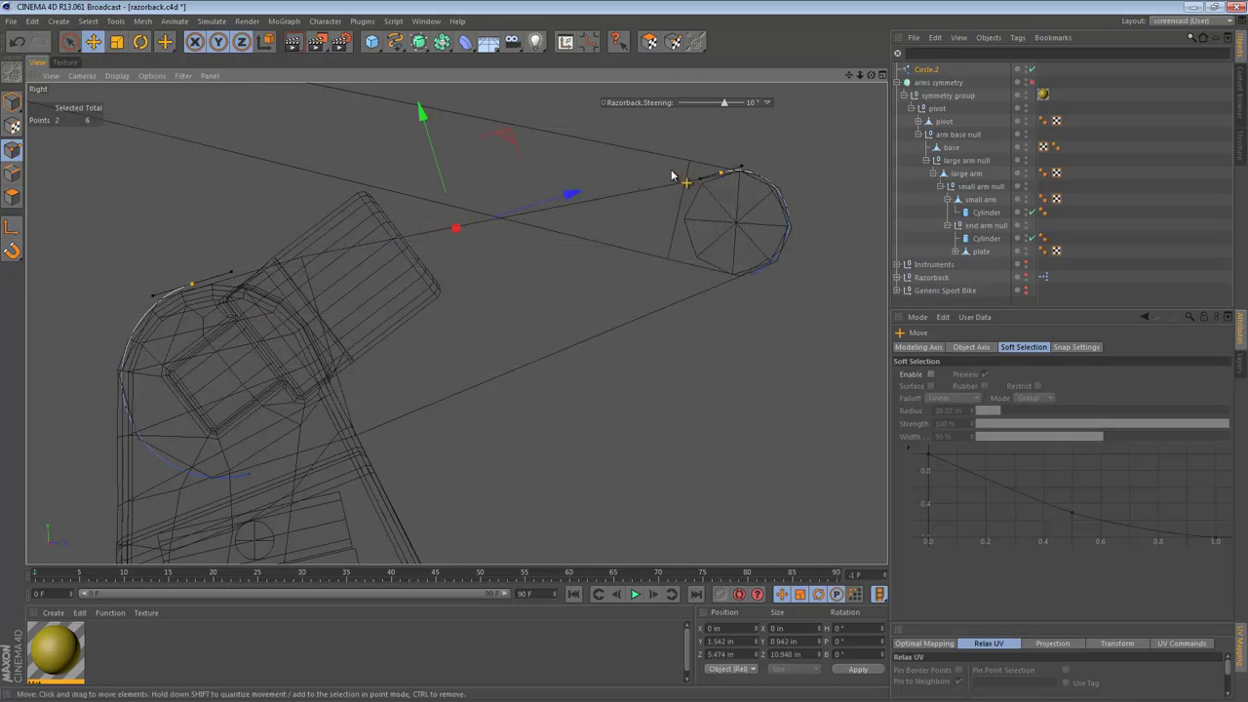
left_click(88, 22)
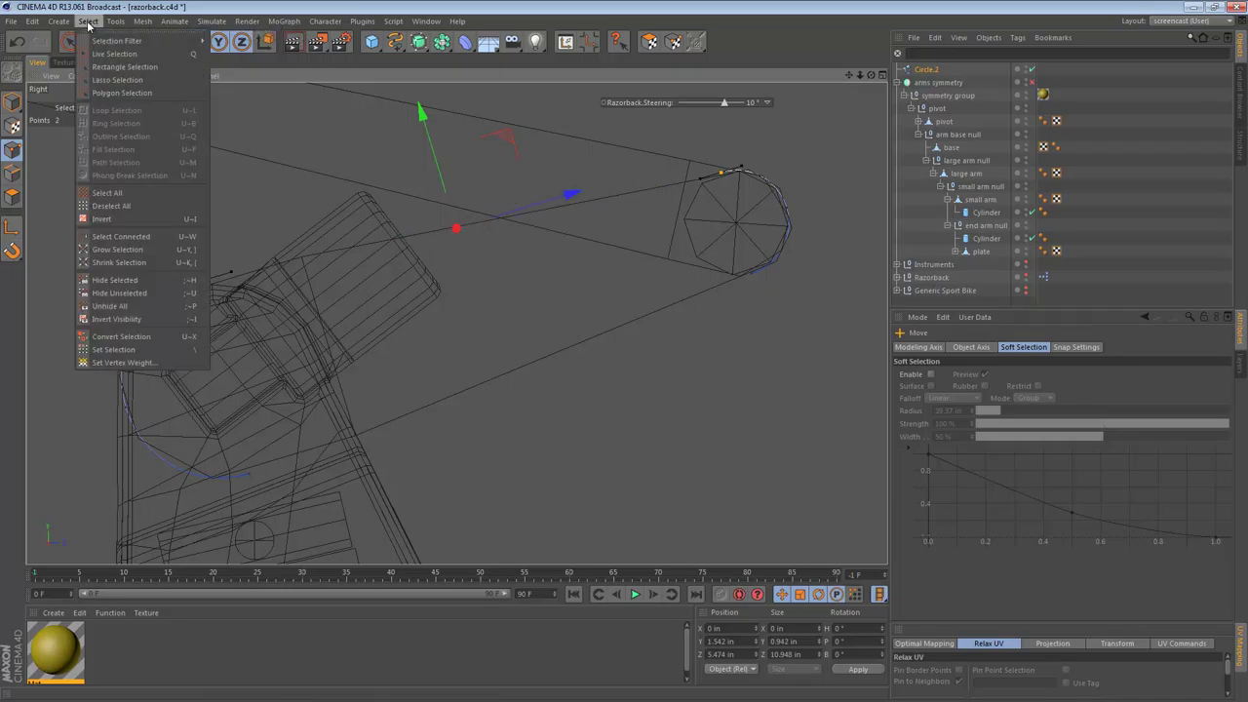
mouse_move(121, 18)
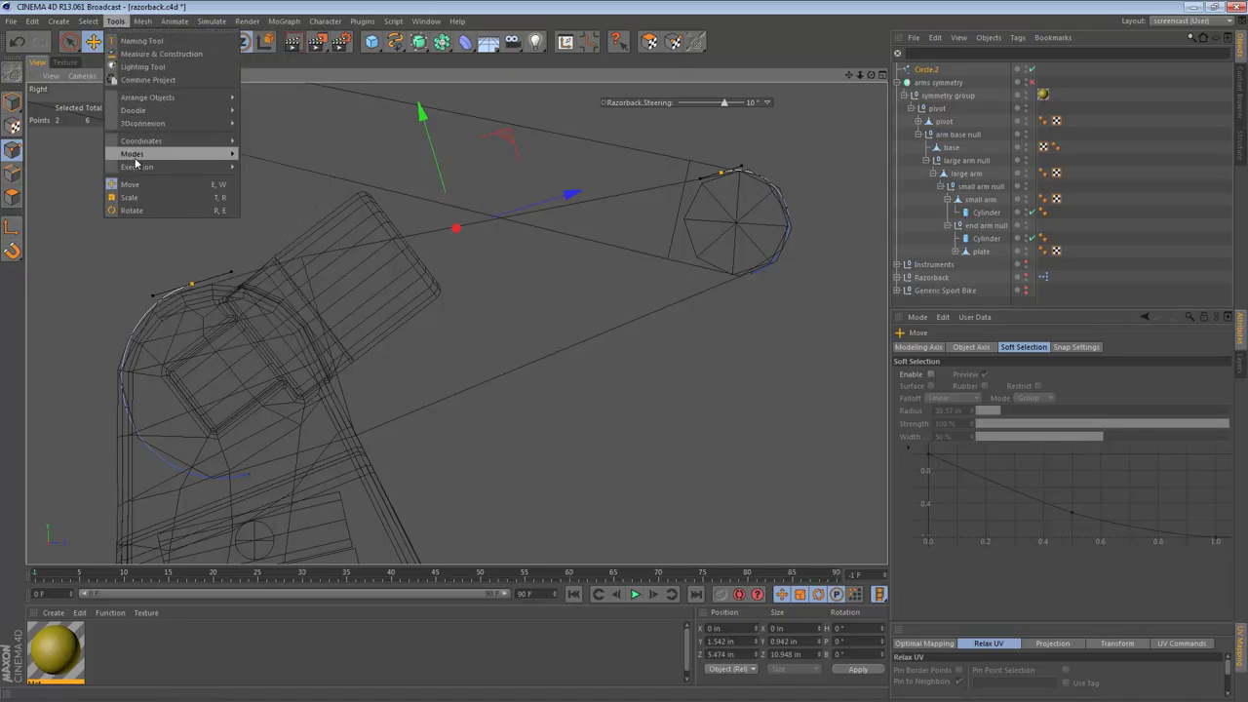
mouse_move(139, 170)
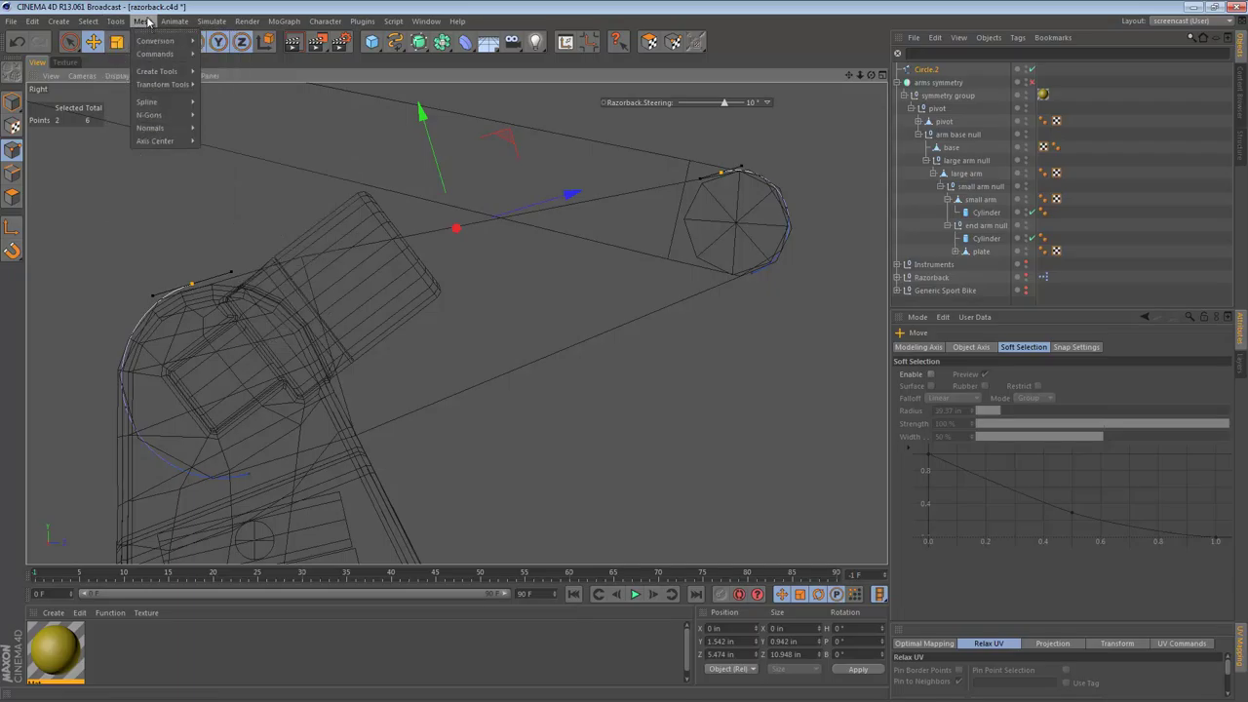
mouse_move(152, 53)
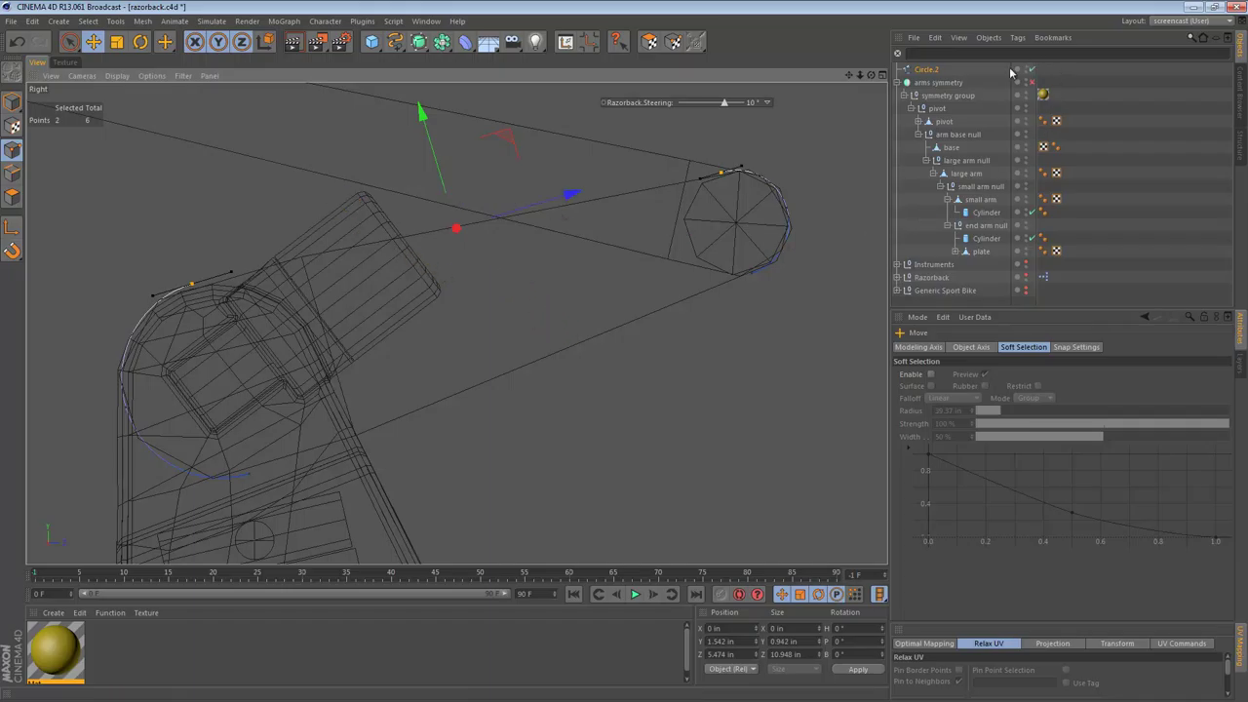
left_click(932, 70)
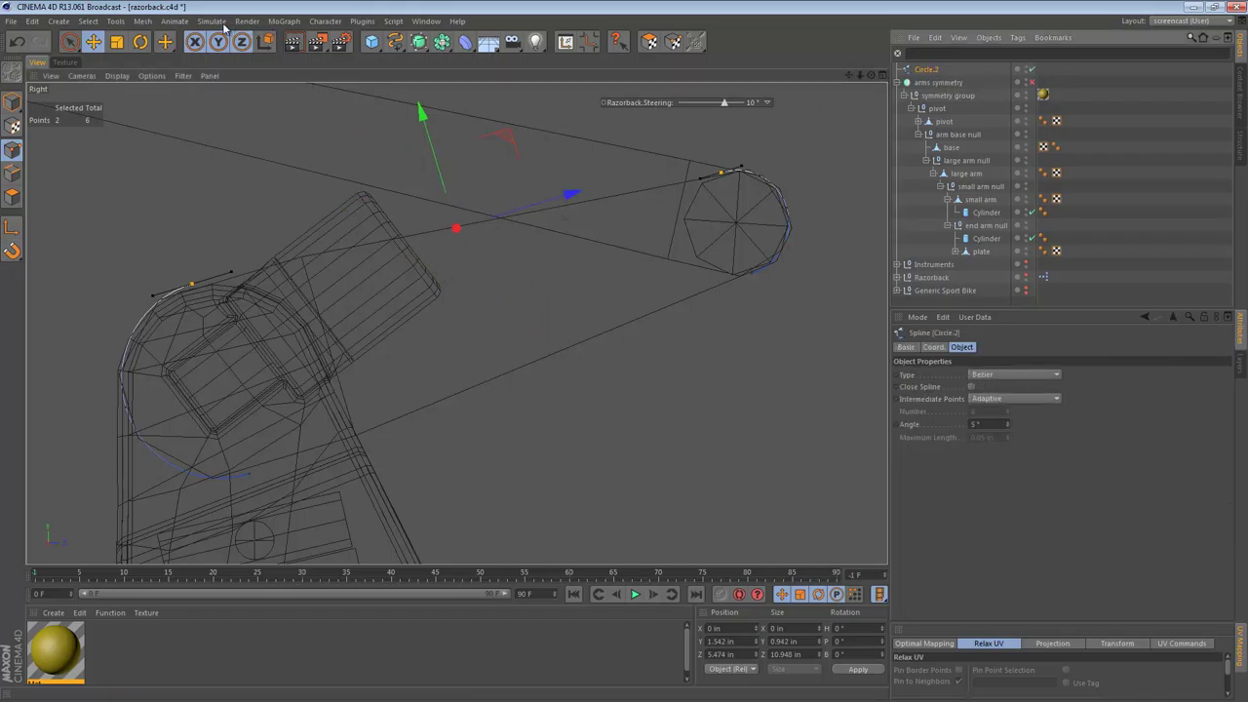
left_click(168, 24)
mouse_move(146, 28)
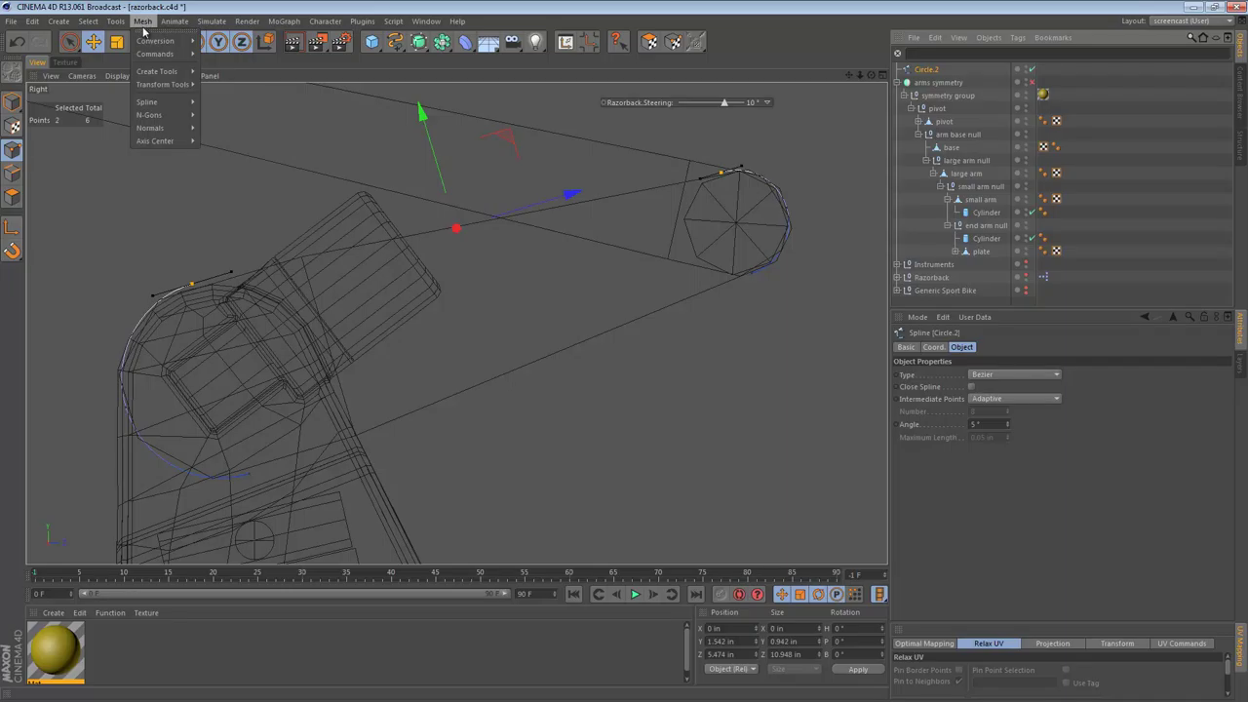
mouse_move(147, 57)
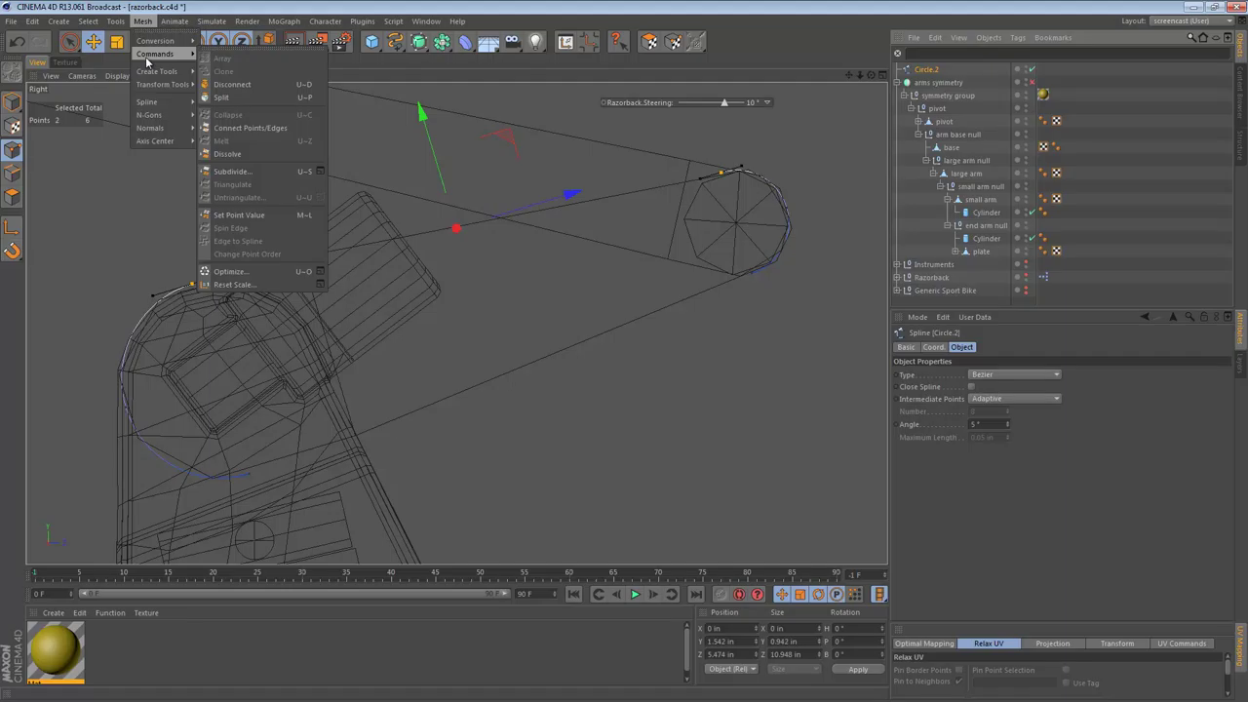
mouse_move(148, 102)
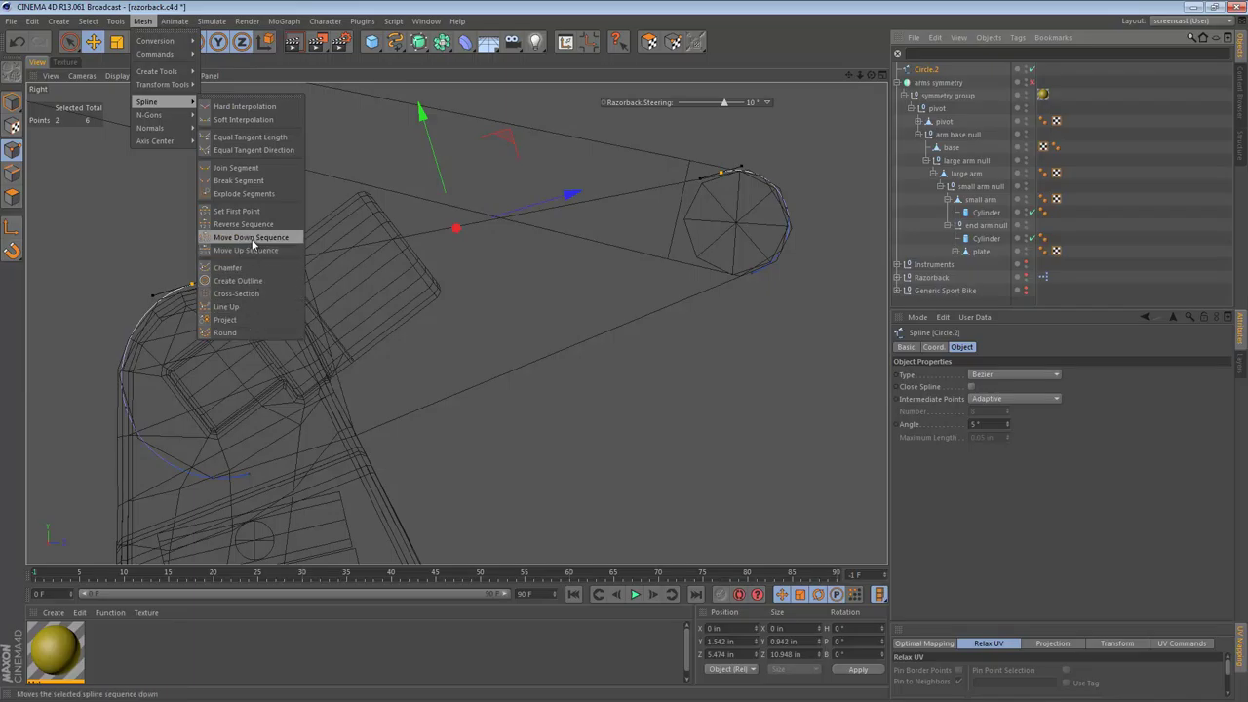
left_click(253, 169)
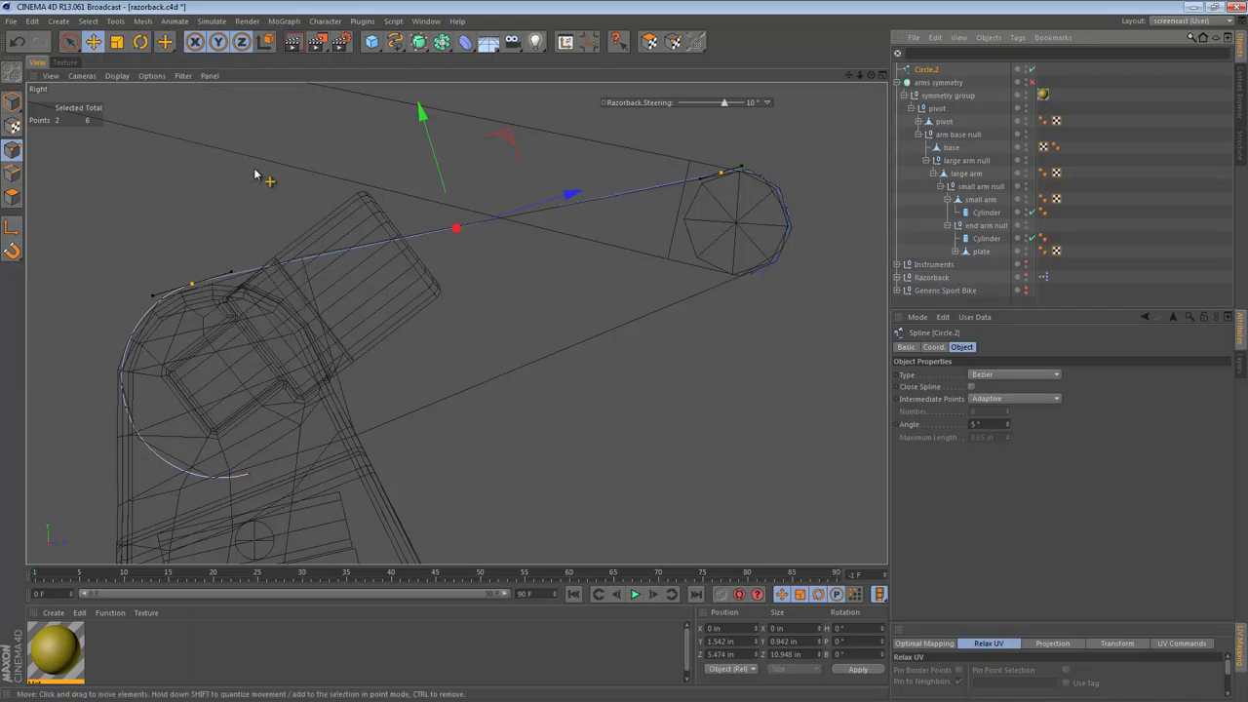
- Try to join the two lower end points of the spline with Join Segment
key("F1")
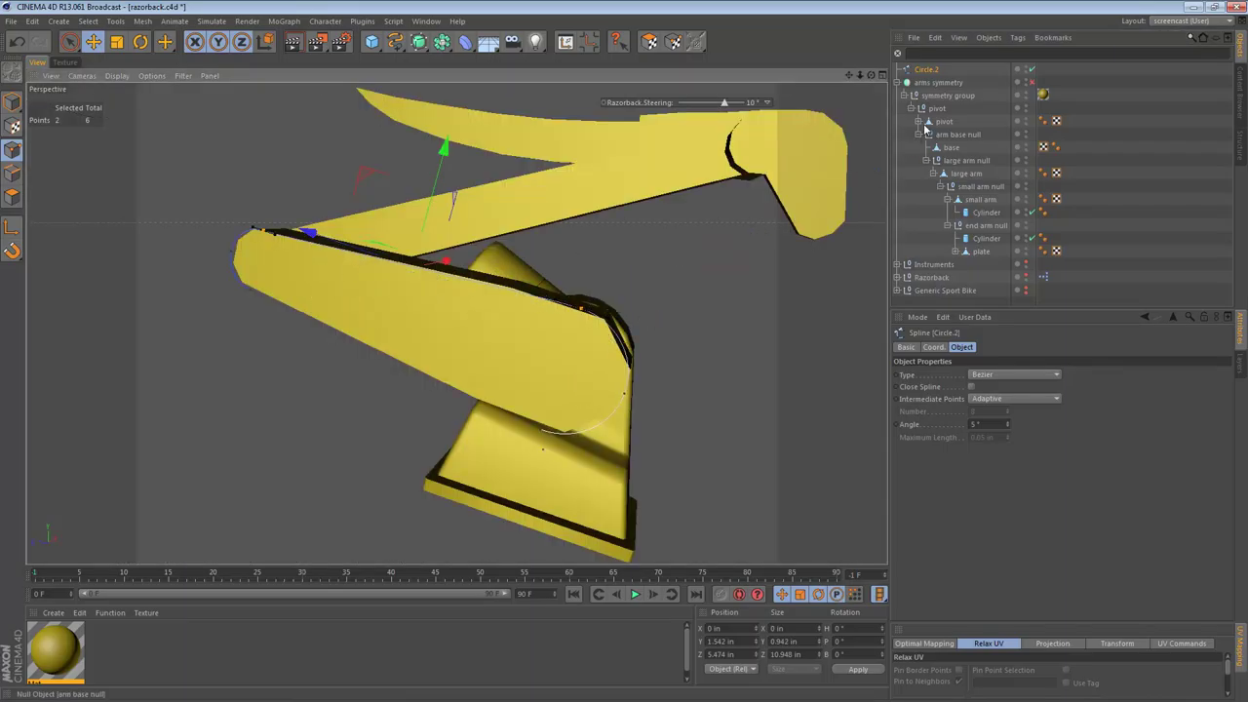
key("F5")
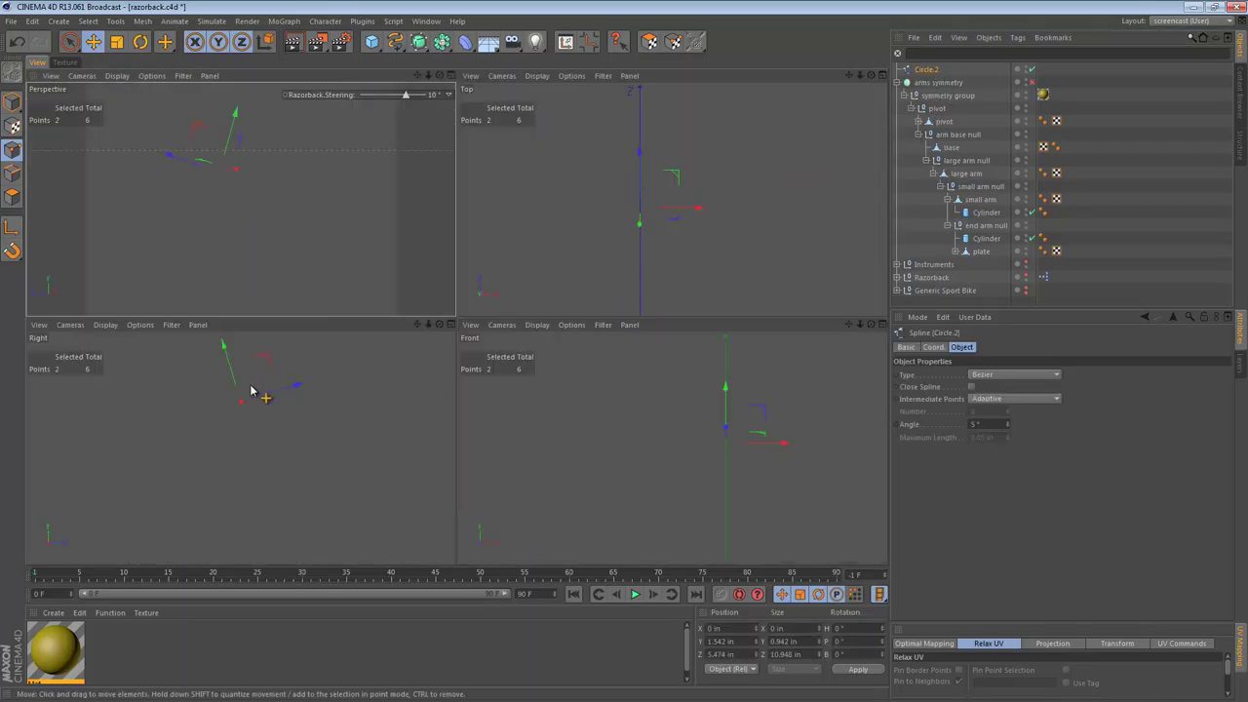
middle_click(265, 404)
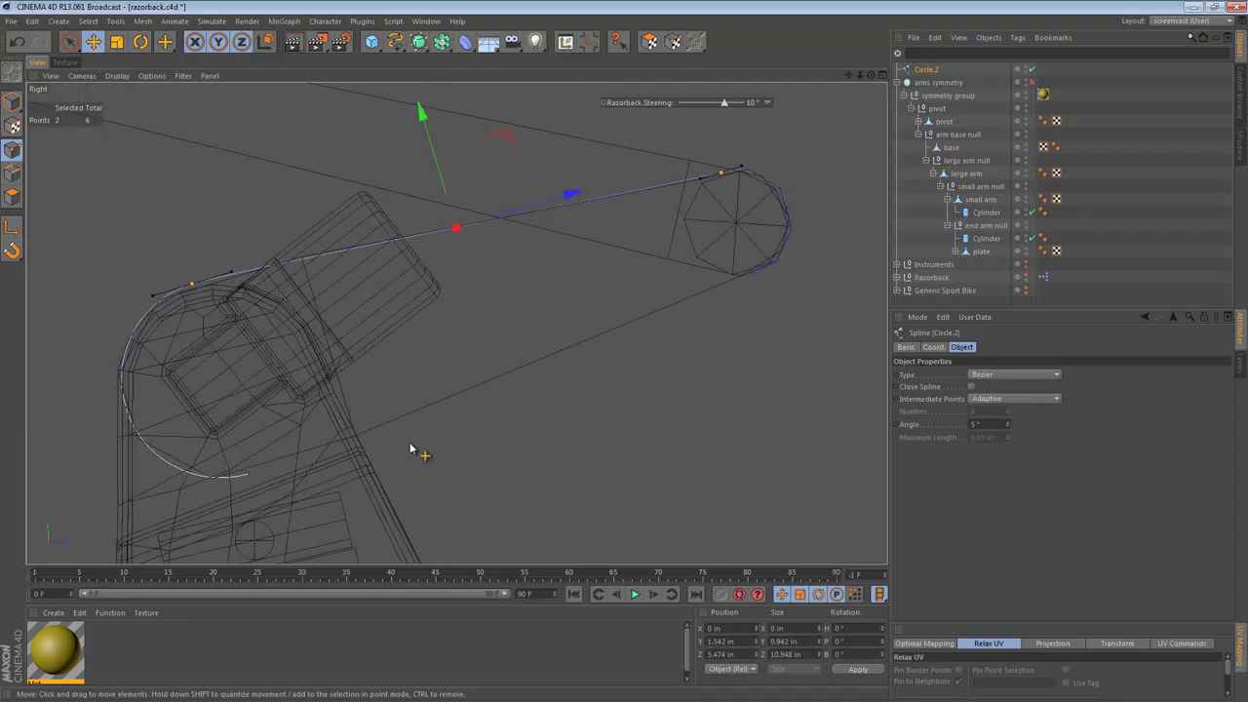
left_click(250, 476)
left_click(752, 276, "shift")
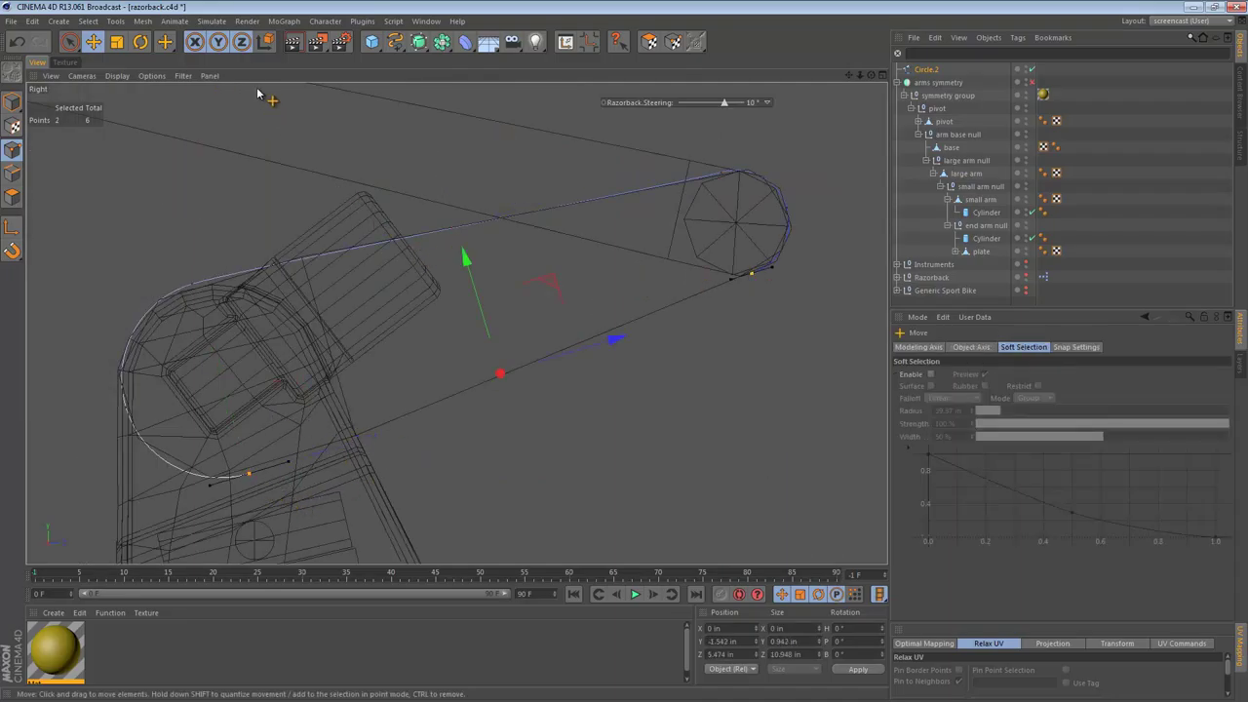
left_click(174, 20)
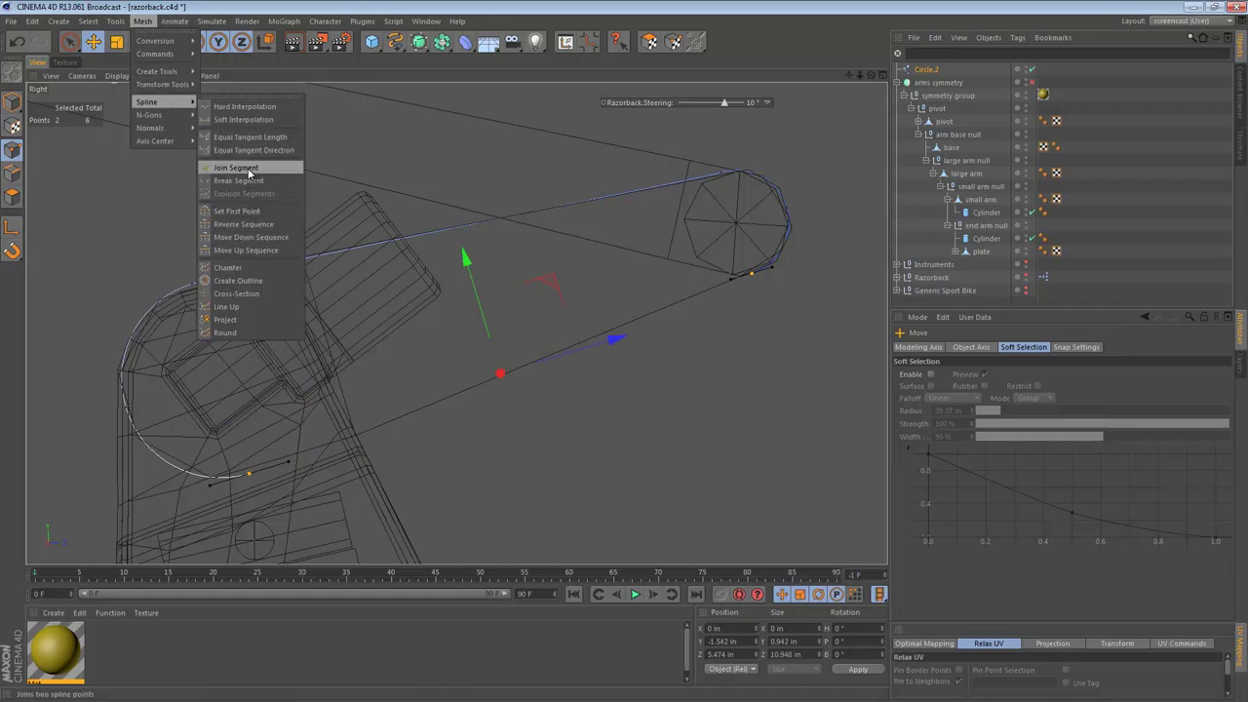
left_click(249, 170)
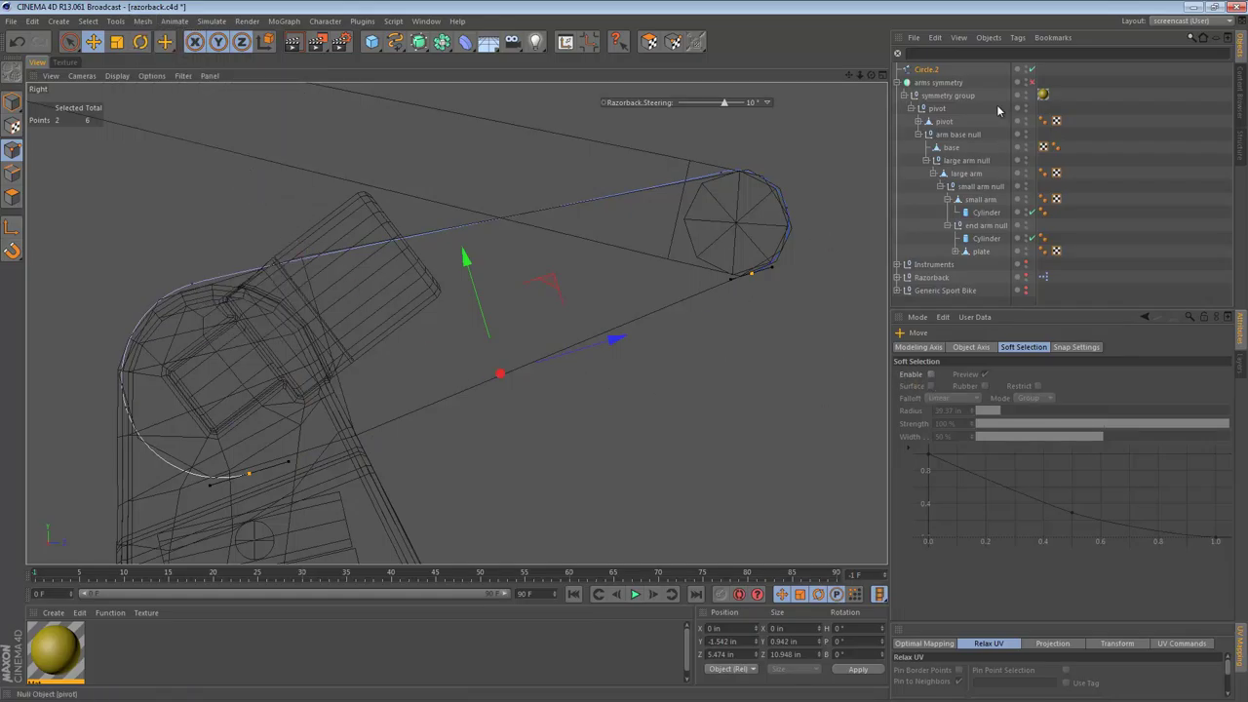
- Turn on Close Spline for Circle.2 to close the outline along its lower side
left_click(951, 71)
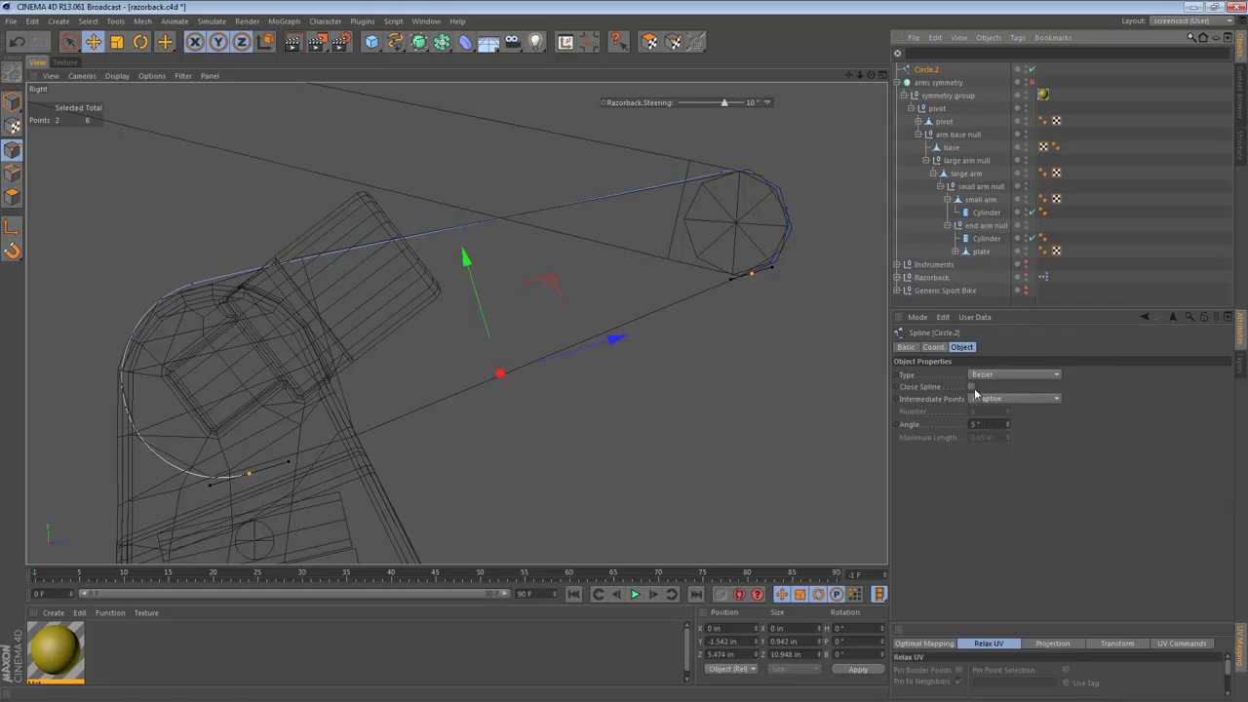
left_click(972, 388)
key("e")
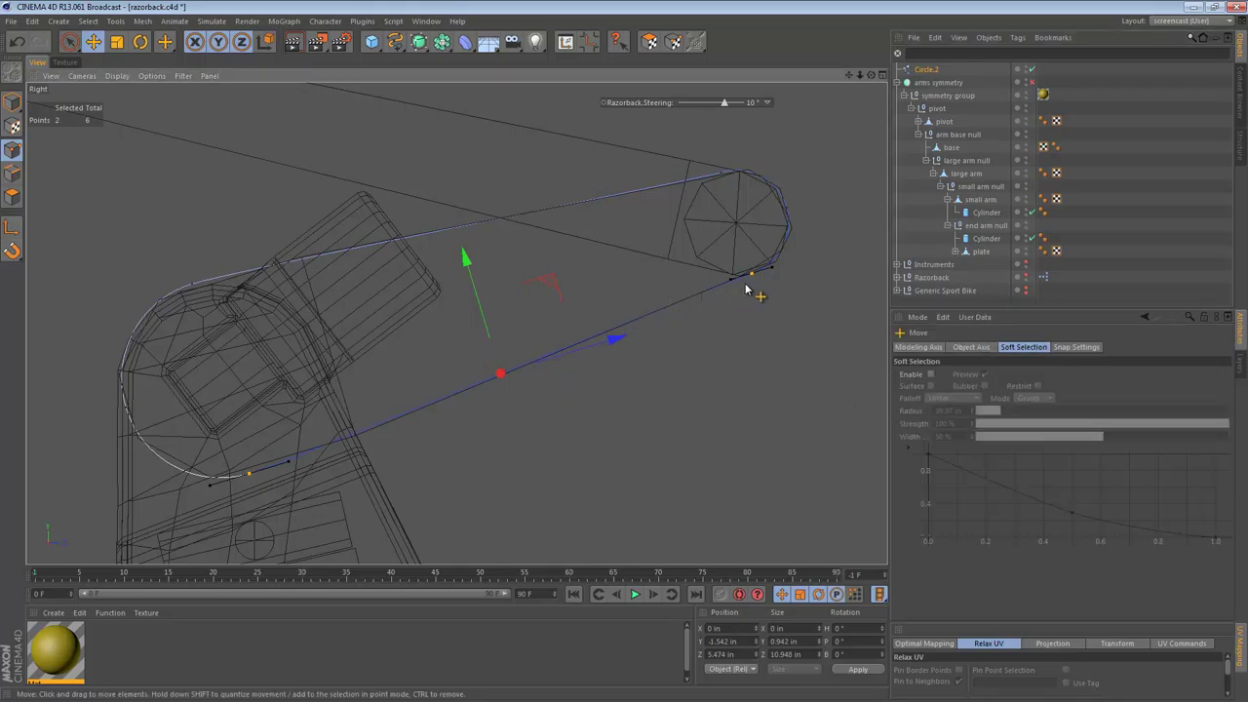
left_click(749, 302)
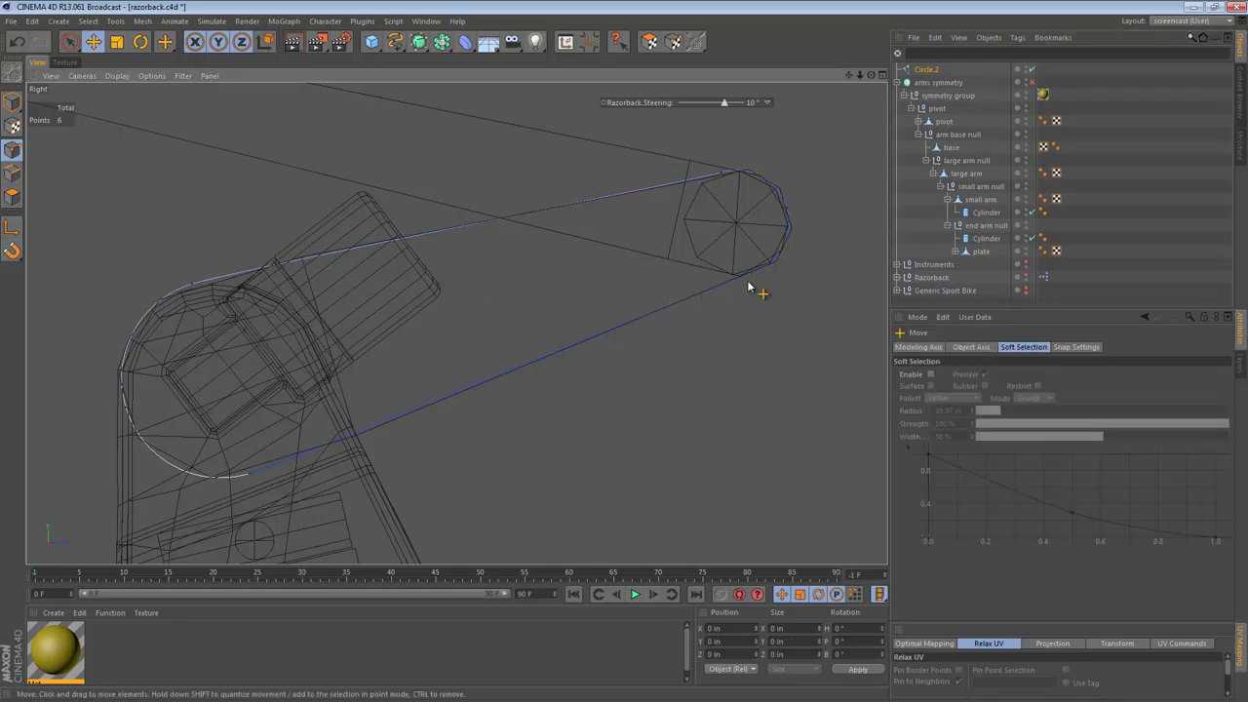
left_click(718, 174)
left_click(606, 337)
- Knife a new point into each long side of the outline near the large joint, and scale the pair to about 3.87 in apart
key("F1")
mouse_move(469, 333)
left_mouse_down("alt")
mouse_move(540, 332)
mouse_move(567, 268)
mouse_move(406, 302)
mouse_move(472, 381)
mouse_move(447, 402)
left_mouse_up("alt")
middle_click(435, 411)
middle_click(302, 477)
key("F3")
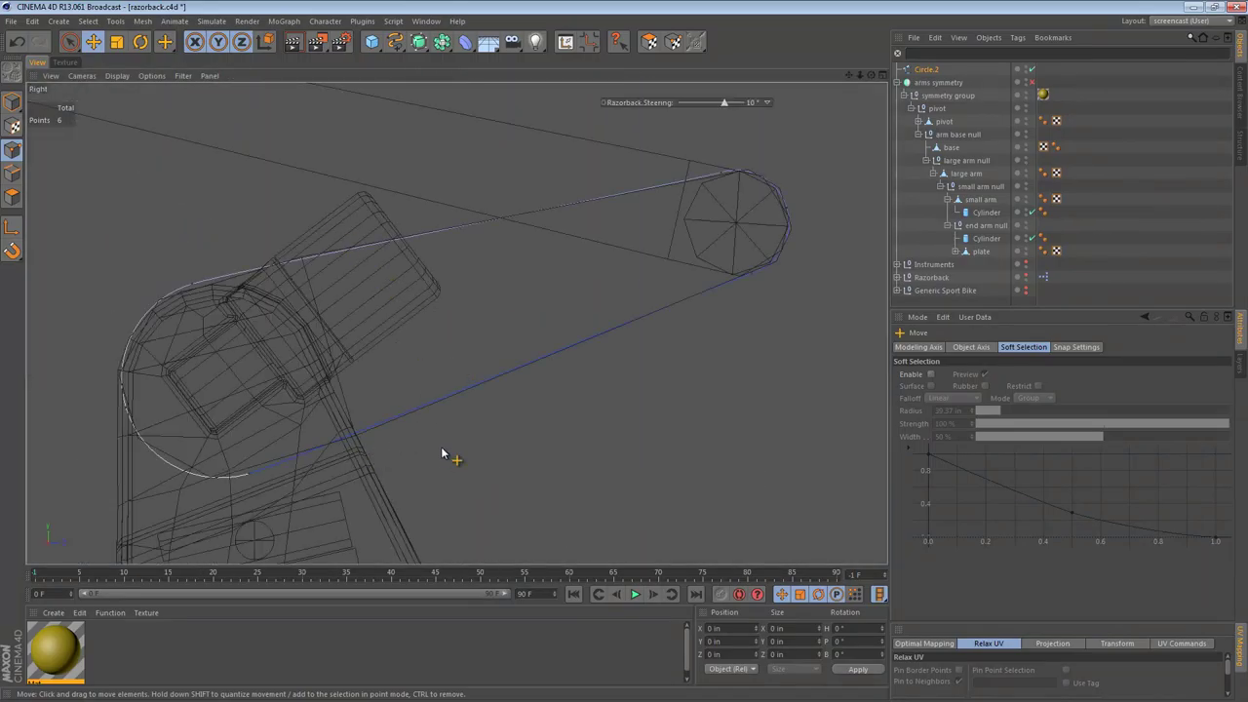
key("k")
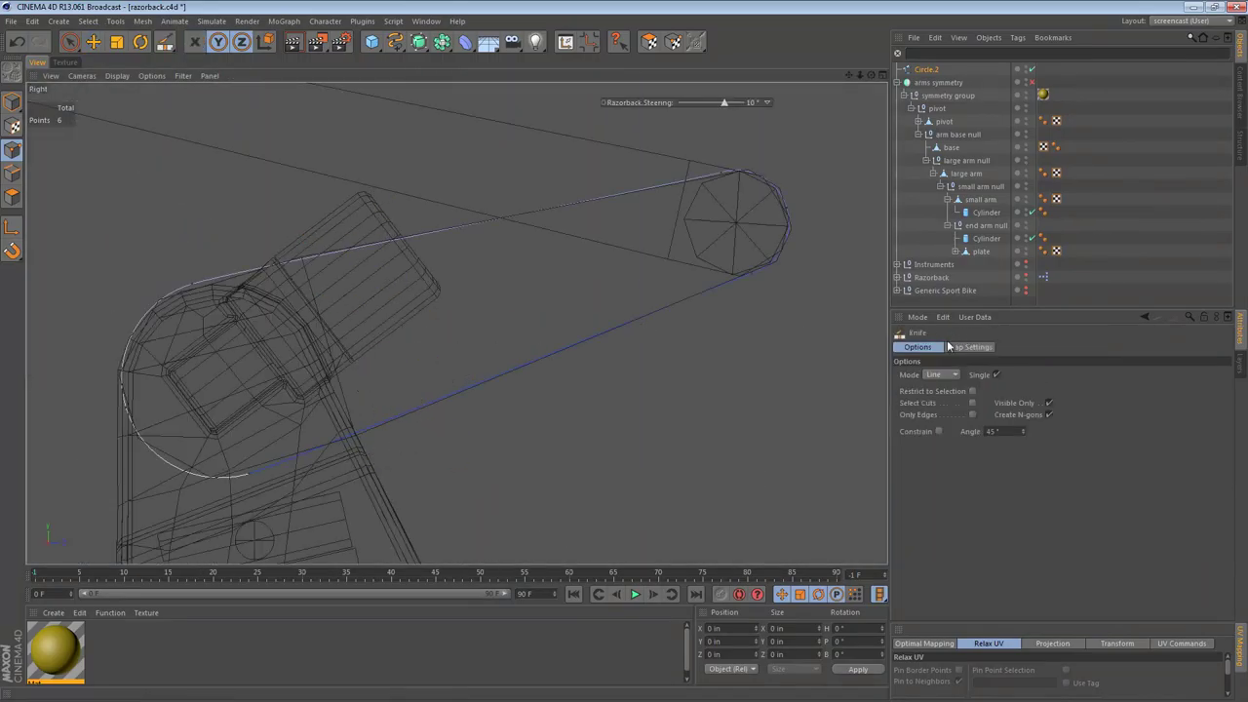
left_click_drag(314, 265, 396, 556)
left_click_drag(441, 493, 271, 197)
key("t")
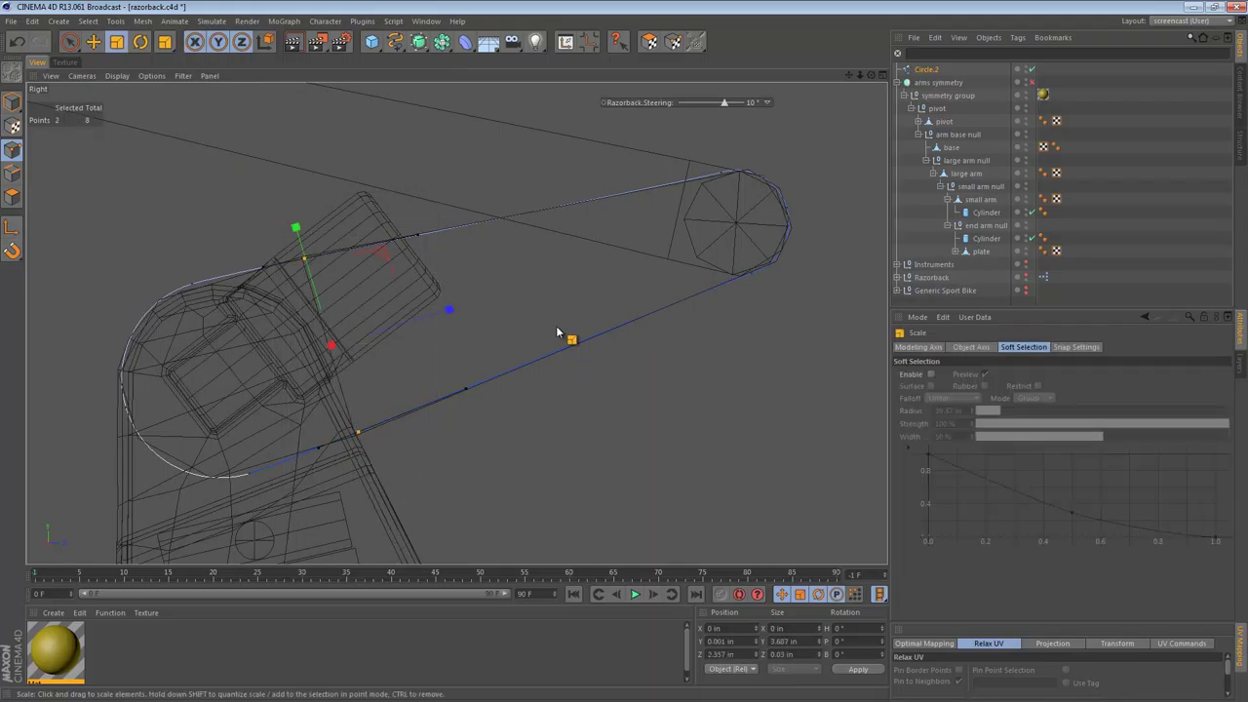
mouse_move(560, 328)
left_mouse_down()
mouse_move(592, 329)
mouse_move(583, 359)
mouse_move(523, 290)
mouse_move(543, 246)
mouse_move(536, 328)
left_mouse_up()
- Add an Extrude NURBS object as the parent of the Circle.2 outline
key("F1")
left_click(911, 73)
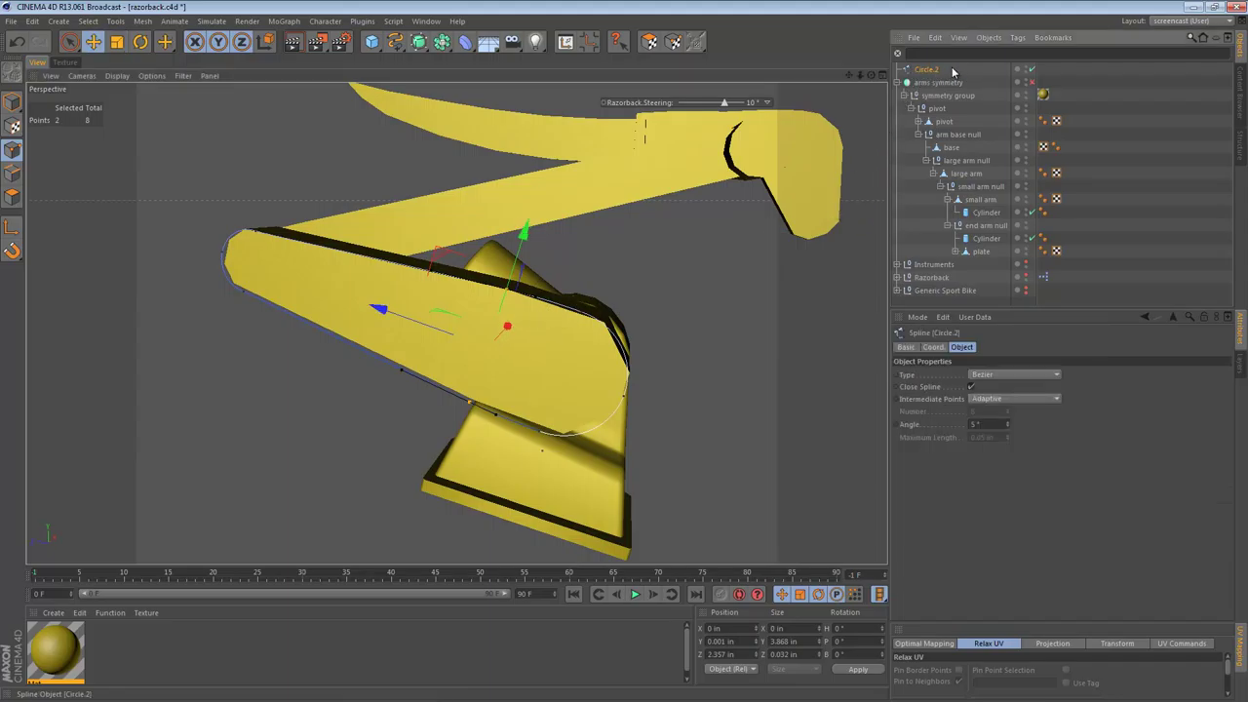
double_click(936, 70)
key("Return")
left_click_drag(418, 41, 564, 61)
left_click_drag(454, 227, 362, 276, "alt")
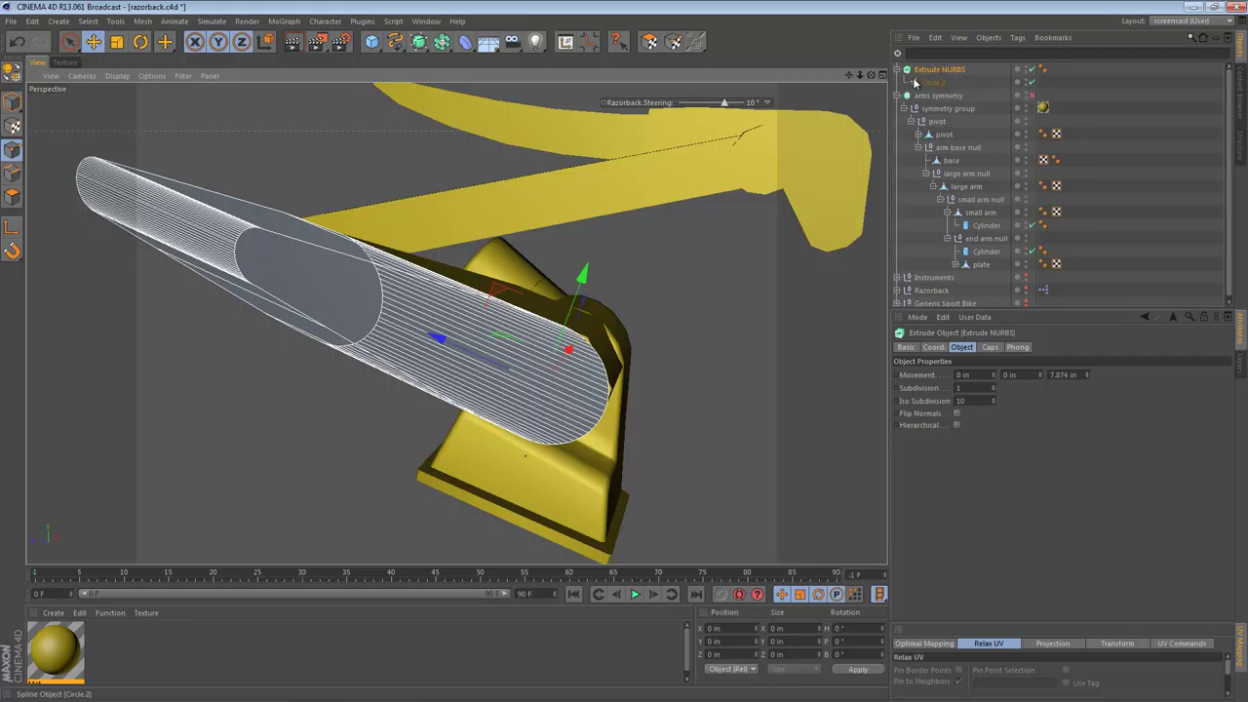
- Set the Extrude NURBS movement to 2 in along X and 0 in along Z
left_click(931, 72)
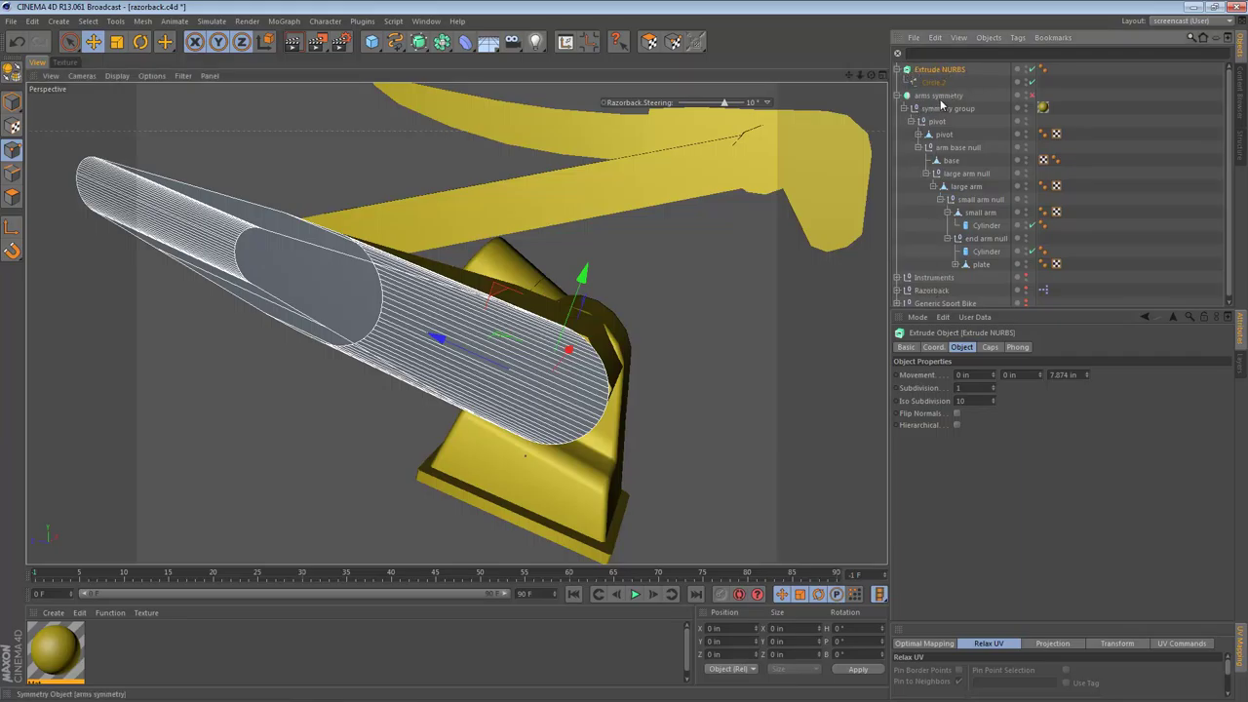
left_click(933, 84)
left_click(931, 70)
left_click(1062, 374)
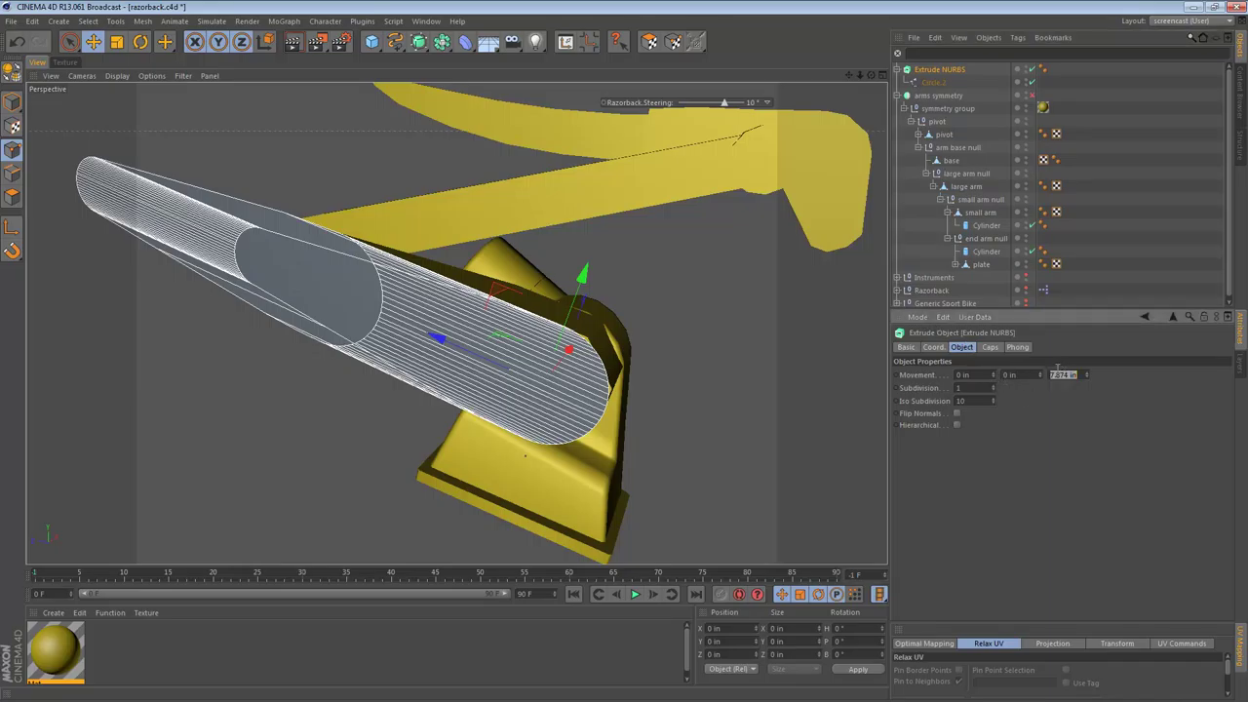
type("0")
key("Return")
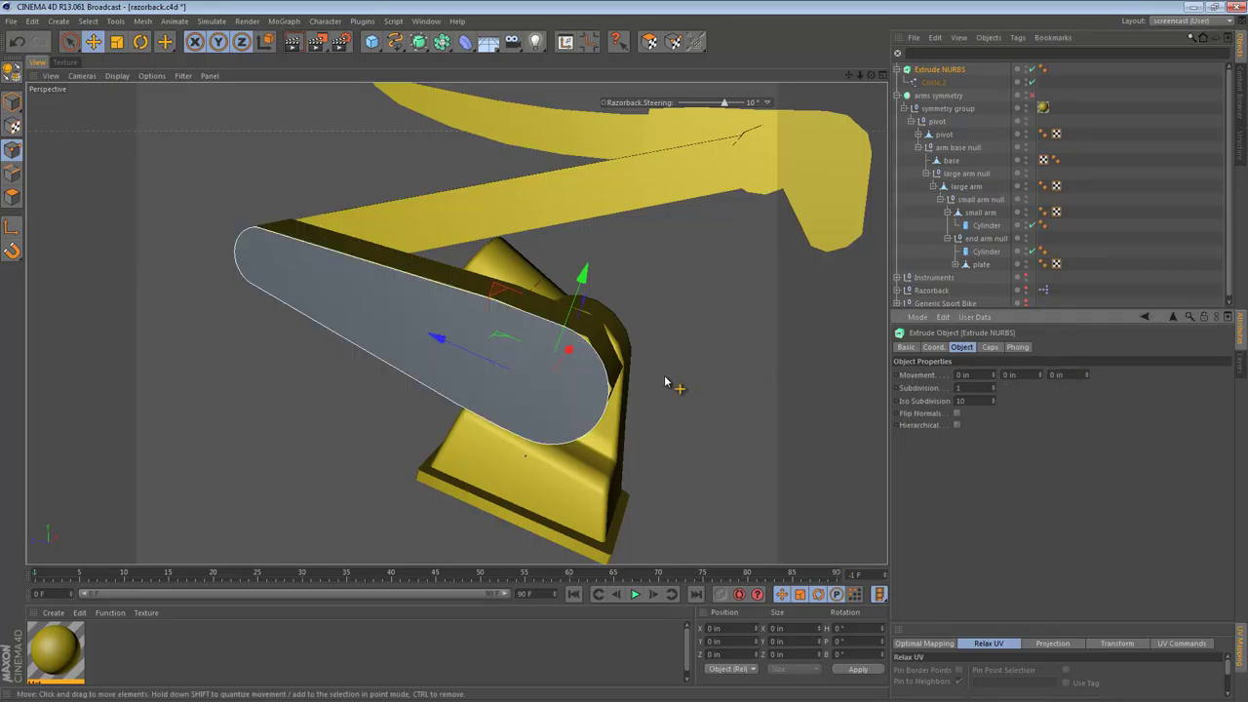
left_click_drag(644, 344, 405, 351, "alt")
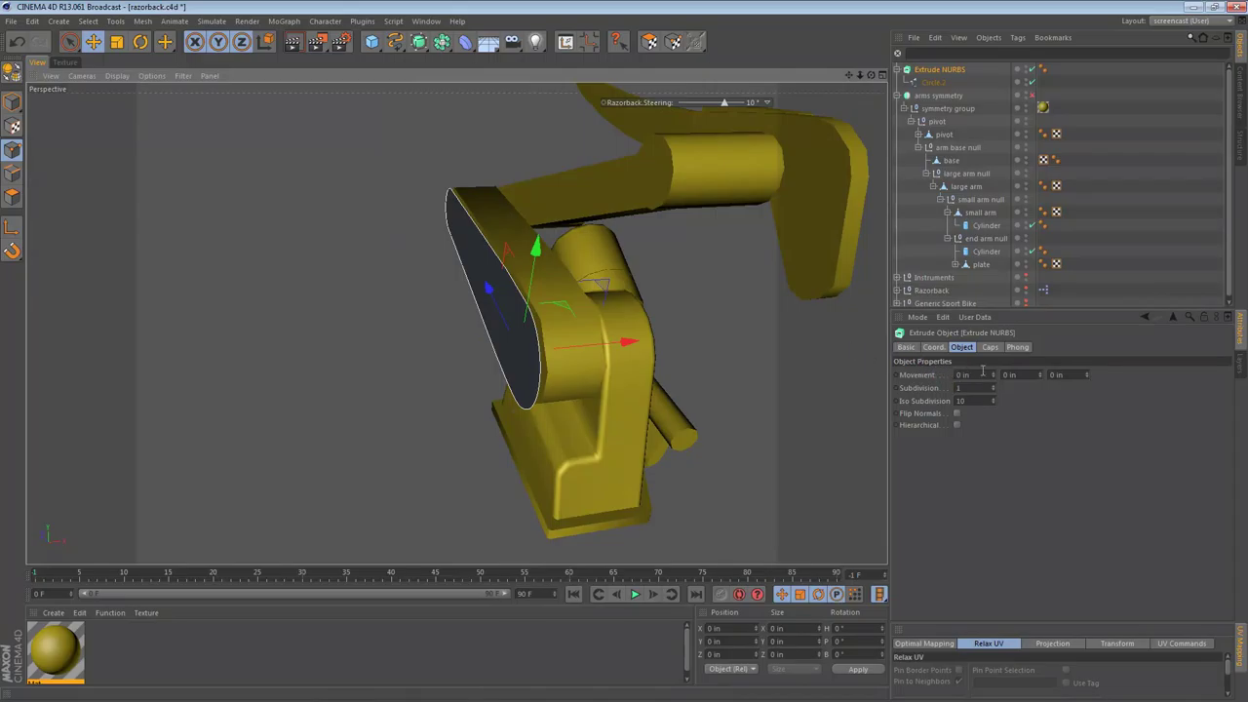
left_click_drag(993, 374, 994, 379)
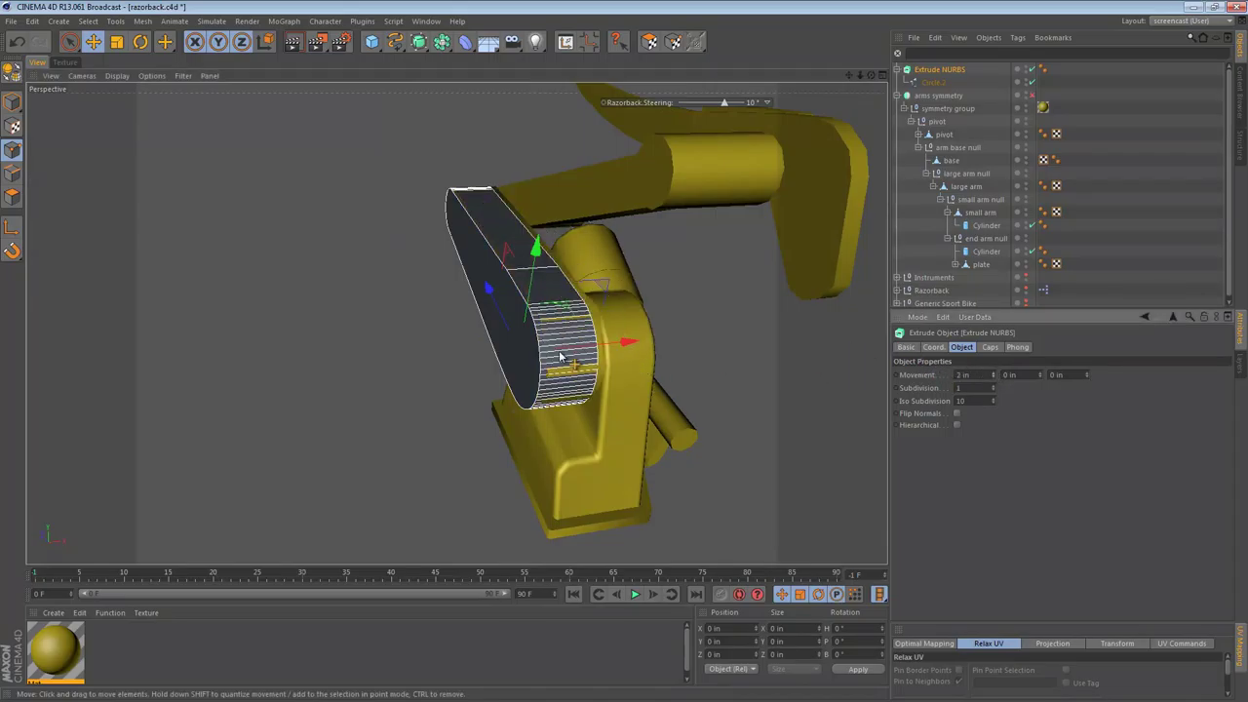
- Move the Extrude NURBS slightly along positive X to line it up with the original large arm in the Top view
middle_click(482, 275)
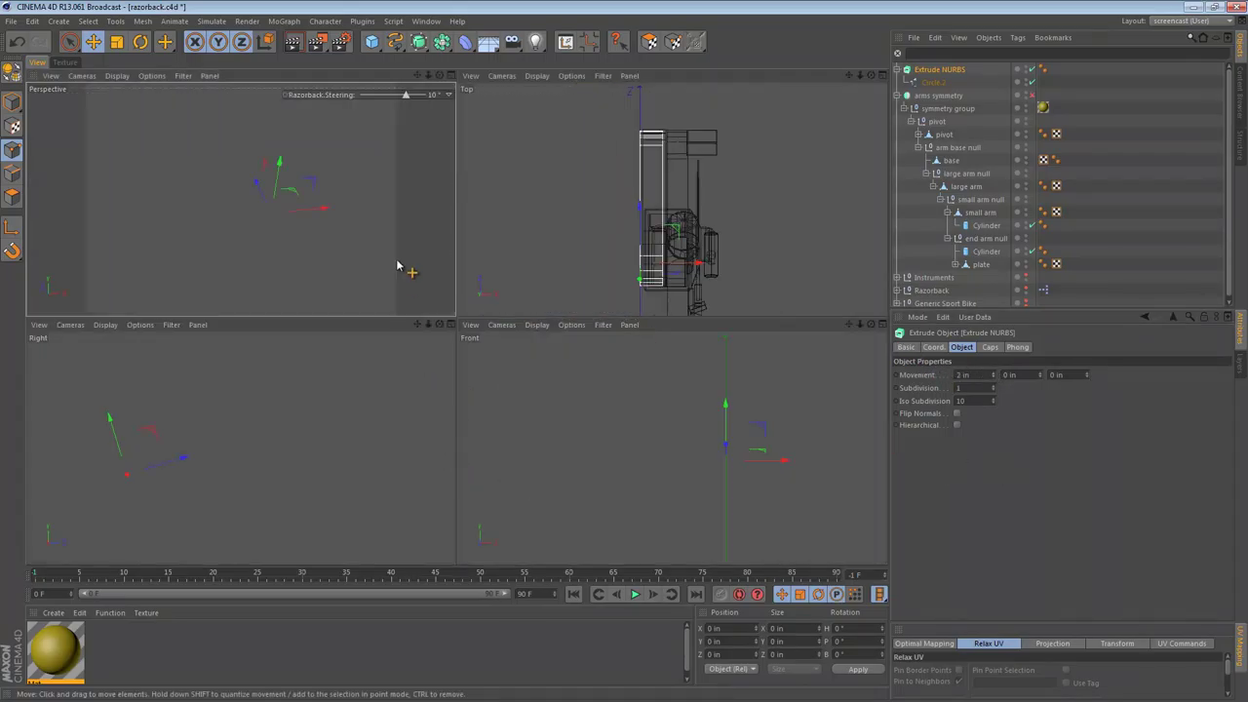
middle_click(608, 271)
right_click_drag(474, 376, 518, 365, "alt")
middle_click_drag(529, 361, 559, 342, "alt")
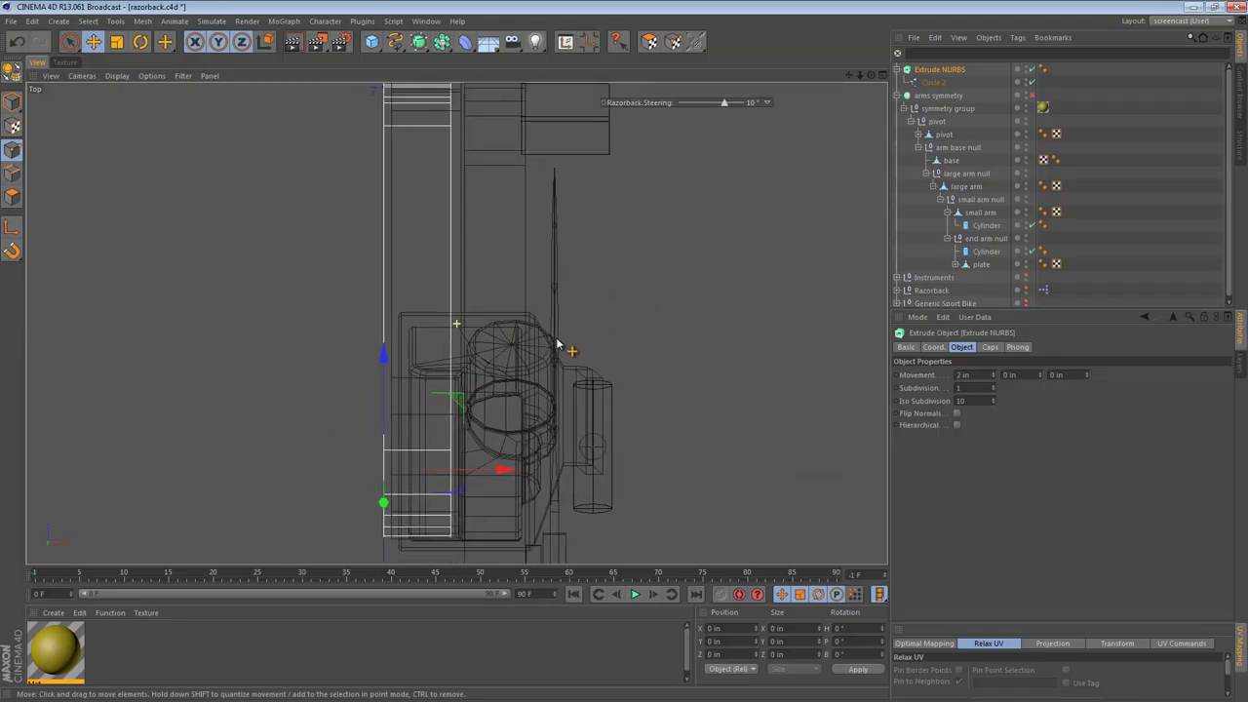
right_click_drag(558, 342, 545, 343, "alt")
left_click(941, 71)
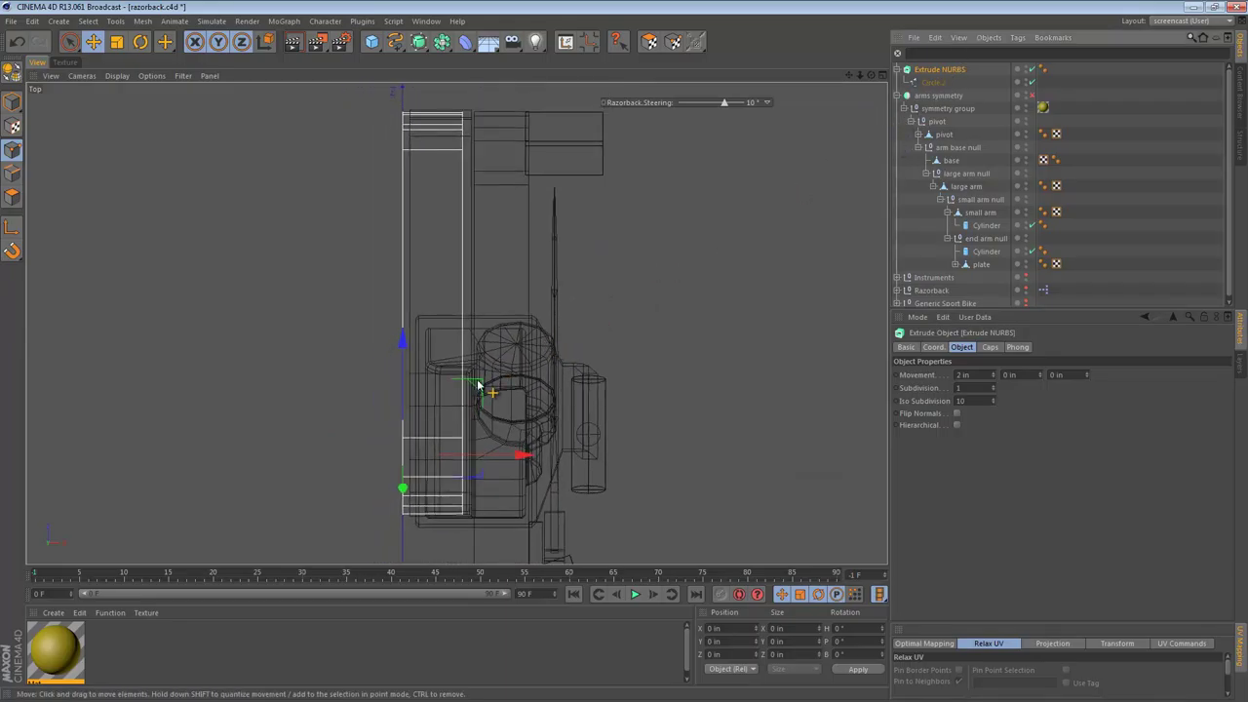
key("e")
mouse_move(524, 456)
left_mouse_down()
mouse_move(534, 464)
mouse_move(530, 454)
left_mouse_up()
- Scale the extrusion slightly along its X axis to fit the arm's width, and check the fit from several angles
key("F1")
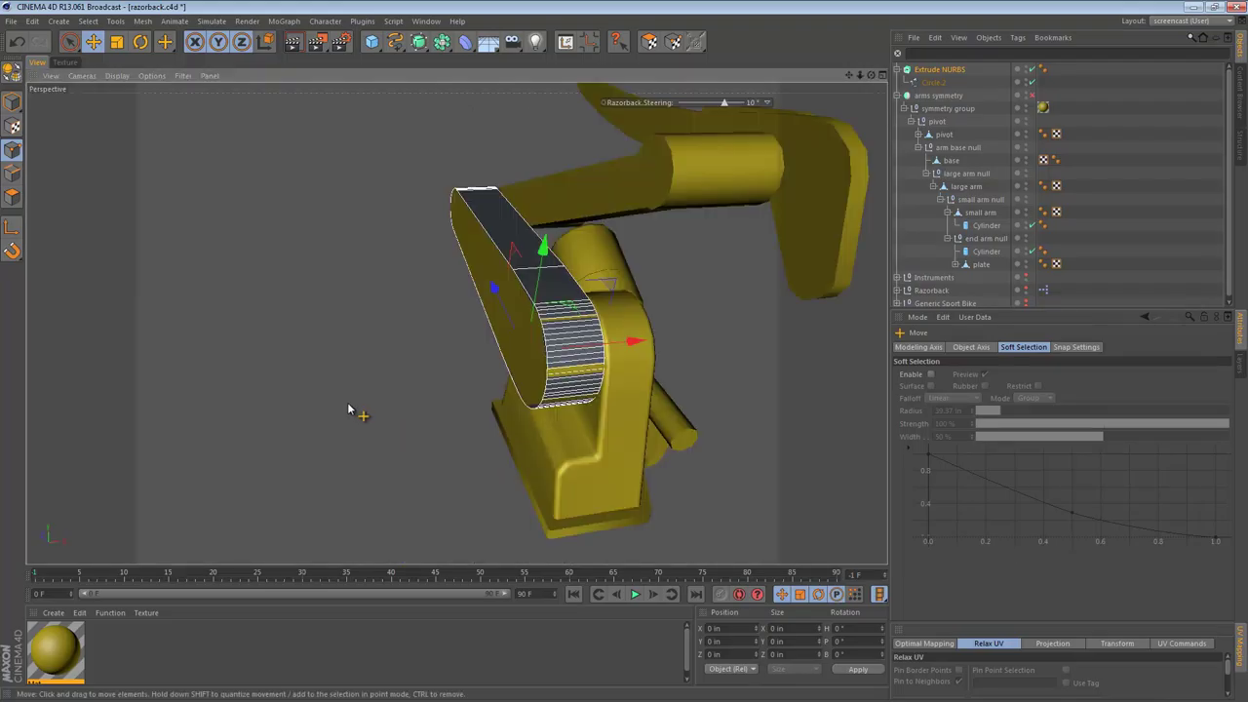
left_click_drag(404, 396, 512, 340, "alt")
right_click_drag(513, 339, 667, 347, "alt")
left_click_drag(668, 347, 627, 295, "alt")
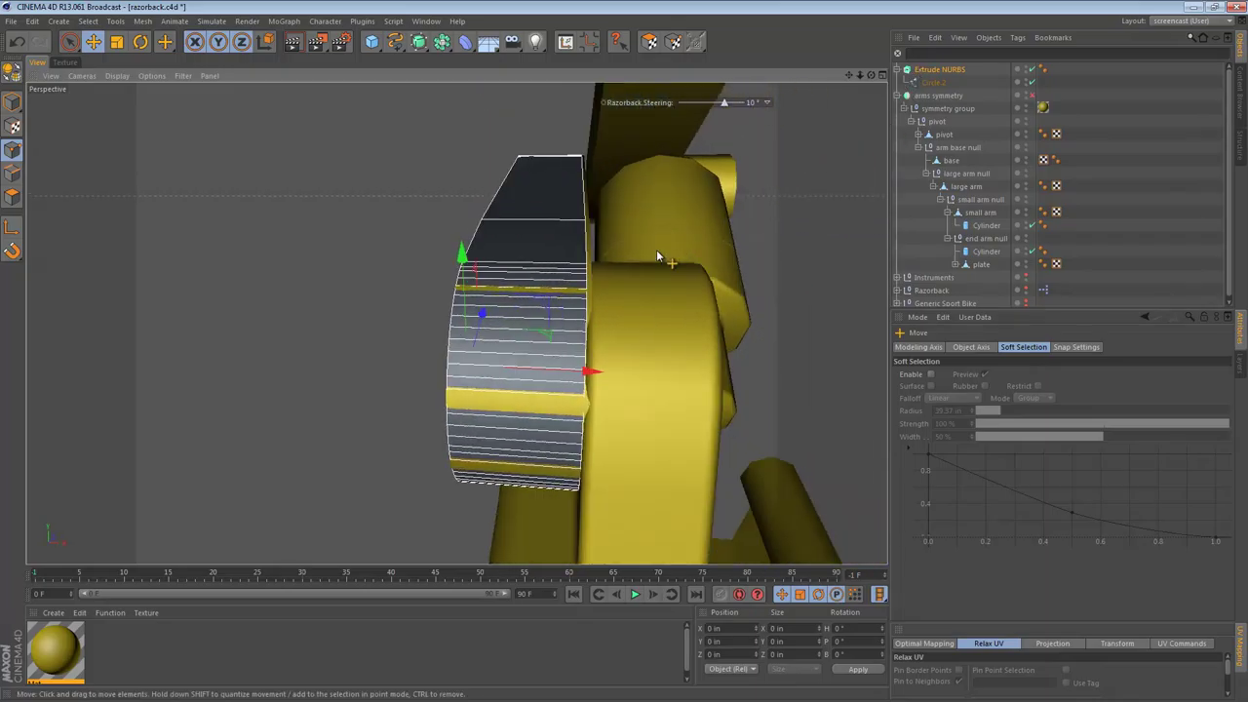
key("t")
mouse_move(593, 377)
left_mouse_down()
mouse_move(624, 371)
mouse_move(590, 371)
left_mouse_up()
left_click_drag(590, 371, 474, 318, "alt")
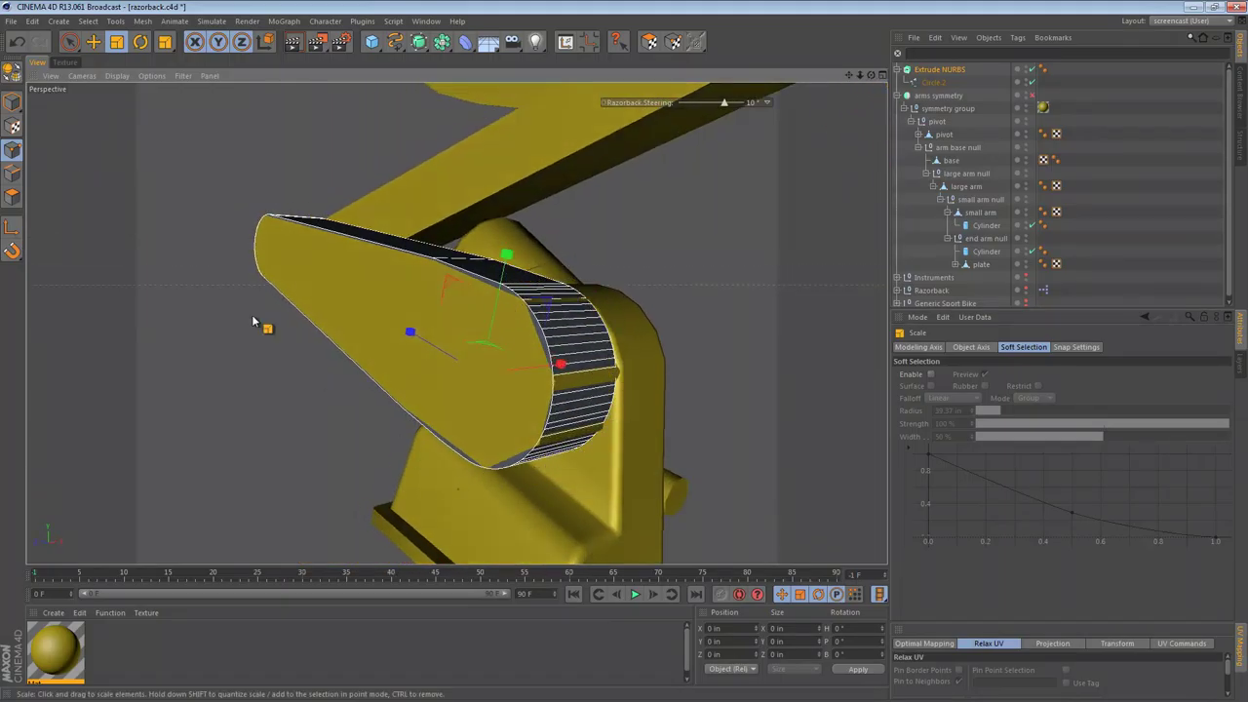
- Switch to model mode and set the Circle.2 spline's intermediate points to None
left_click(12, 101)
left_click(942, 82)
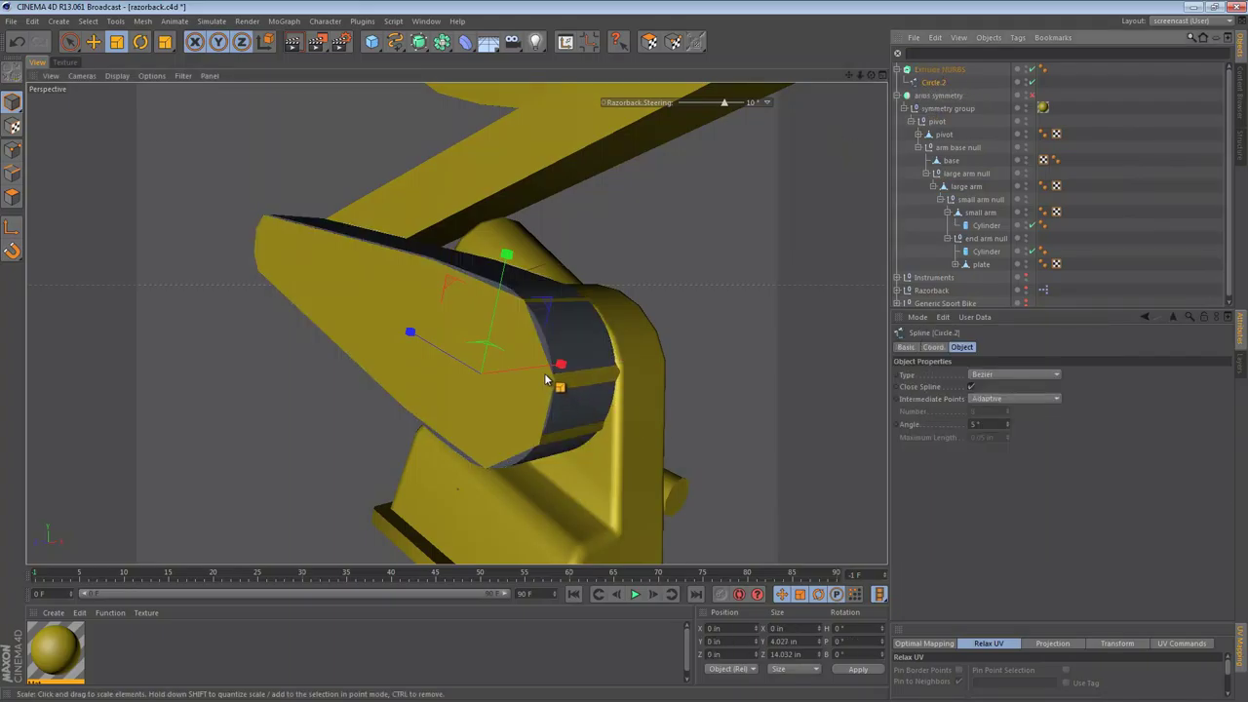
mouse_move(526, 366)
left_mouse_down("alt")
mouse_move(423, 437)
mouse_move(455, 404)
mouse_move(675, 381)
mouse_move(589, 366)
left_mouse_up("alt")
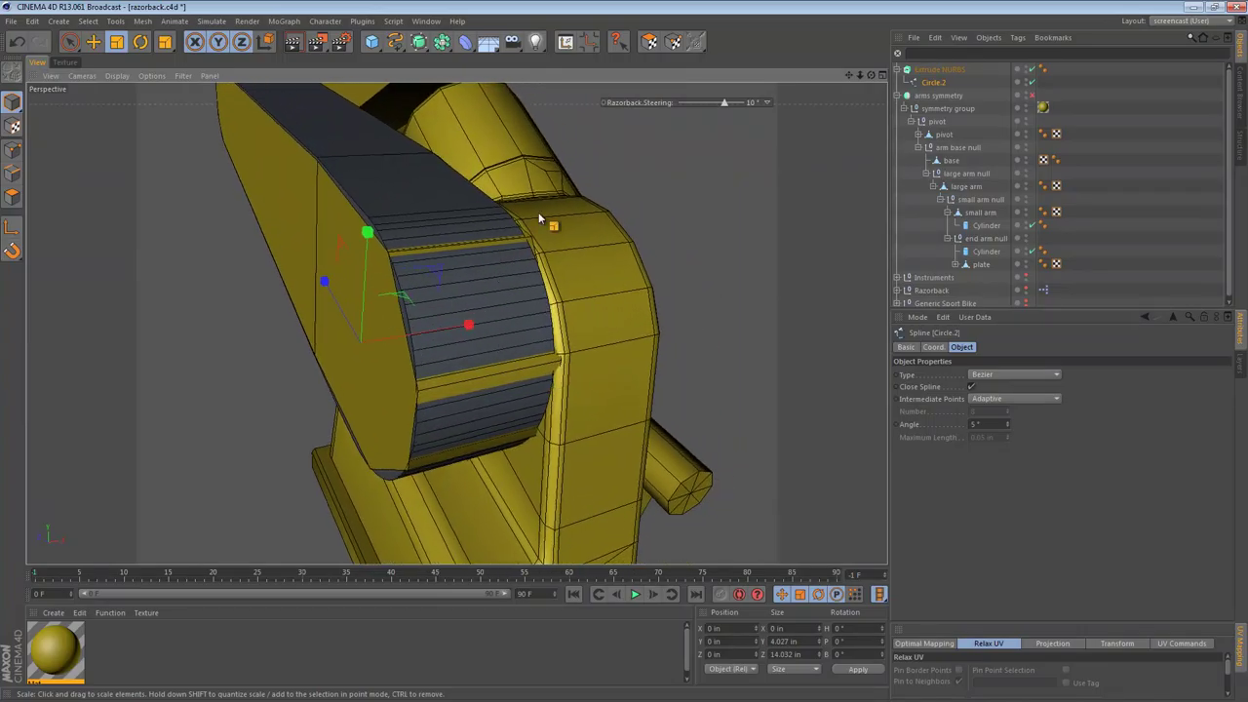
left_click(1007, 396)
left_click(1005, 411)
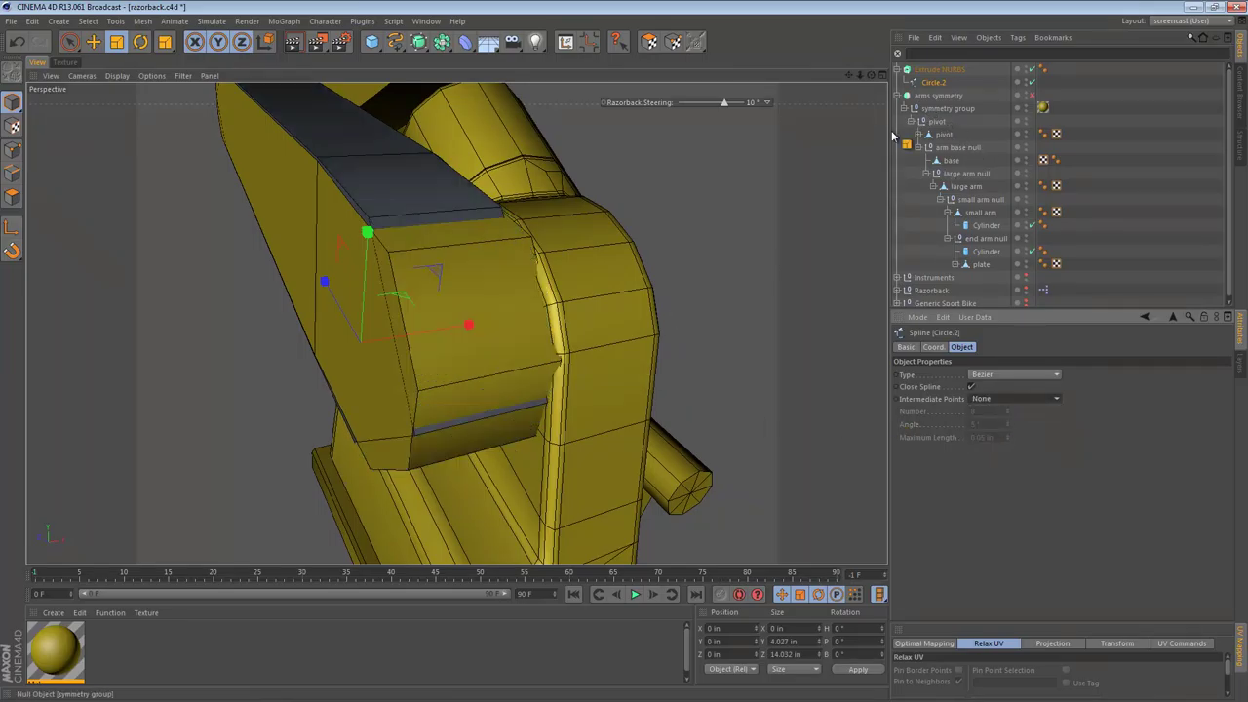
- Hide the original large arm in the editor so only its extruded replacement is shown
left_click(982, 213)
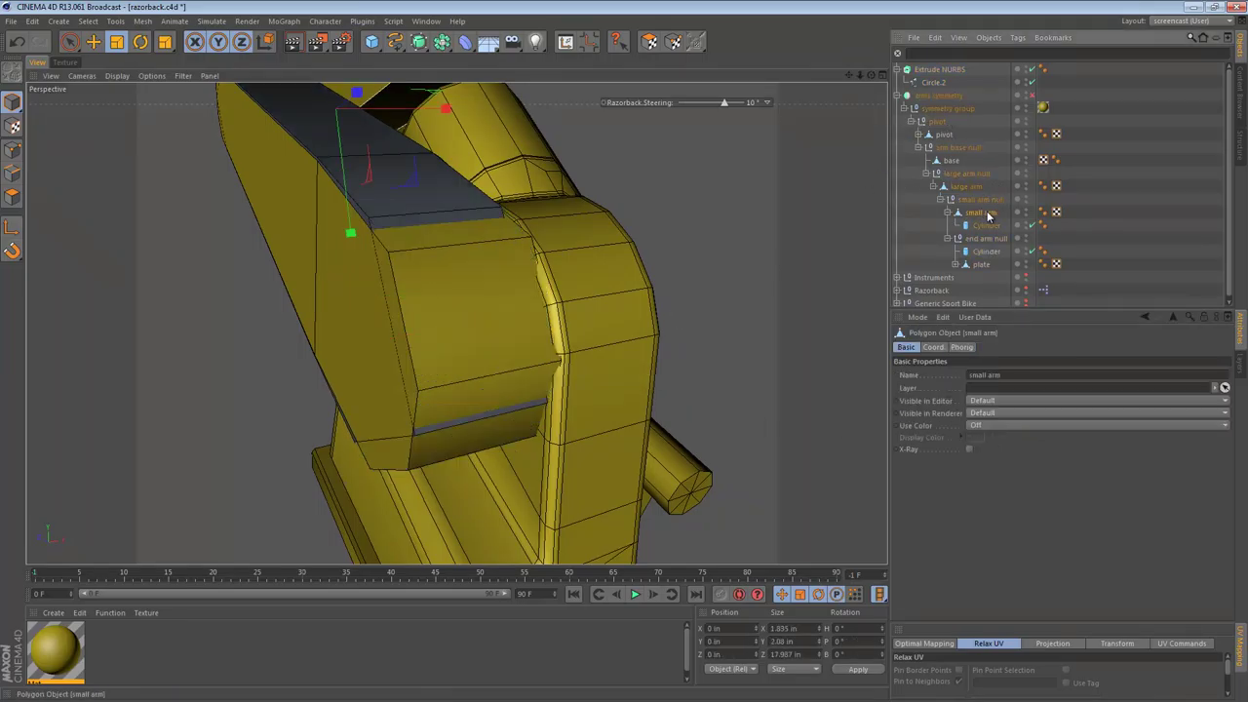
left_click(1009, 189)
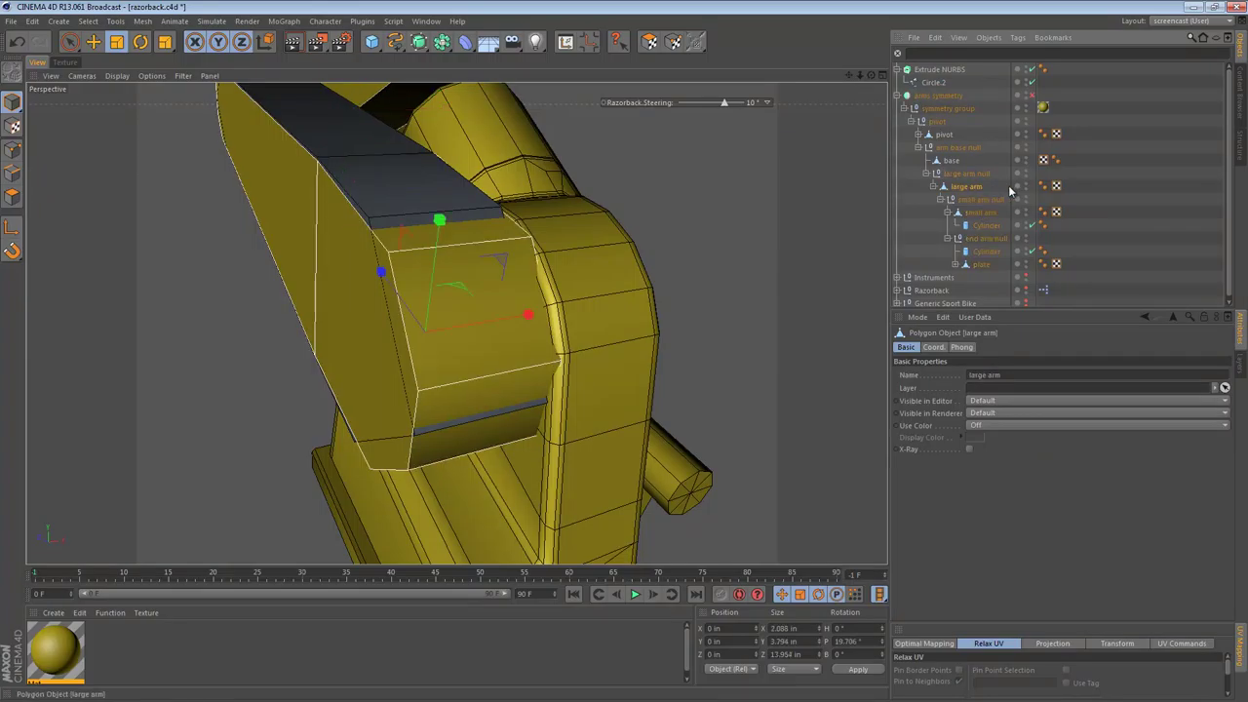
left_click(1024, 185)
key("t")
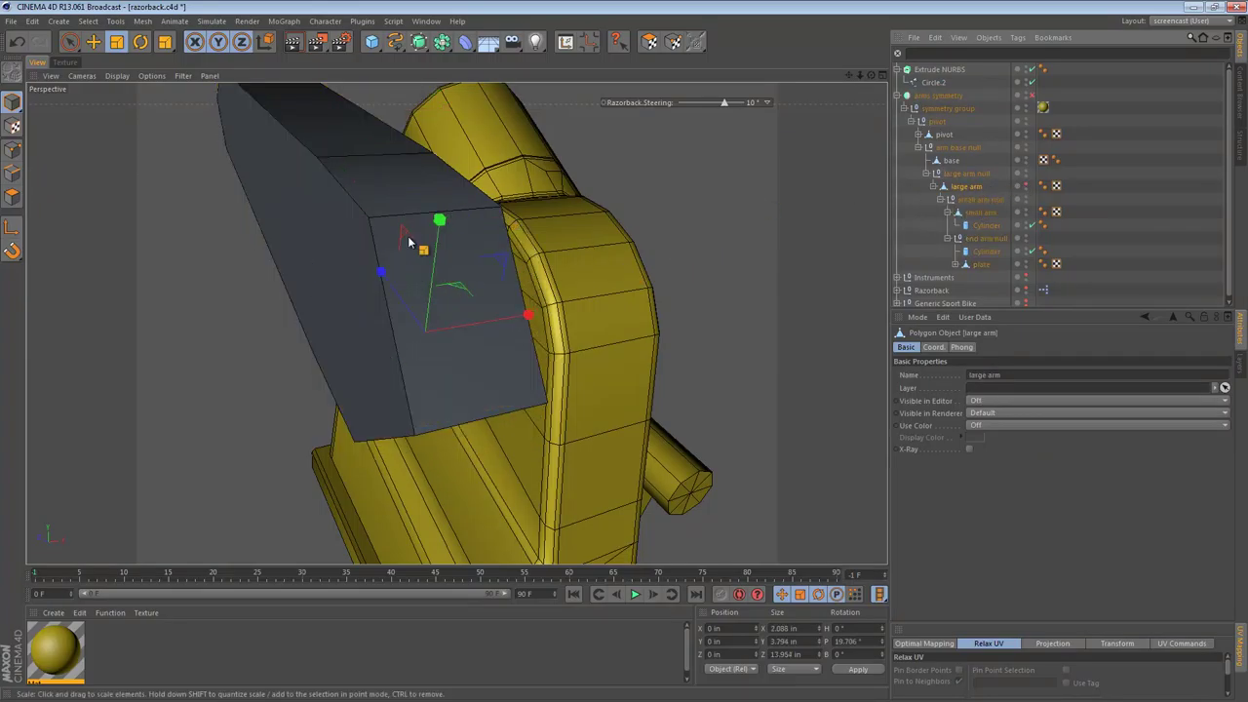
left_click_drag(360, 334, 421, 307, "alt")
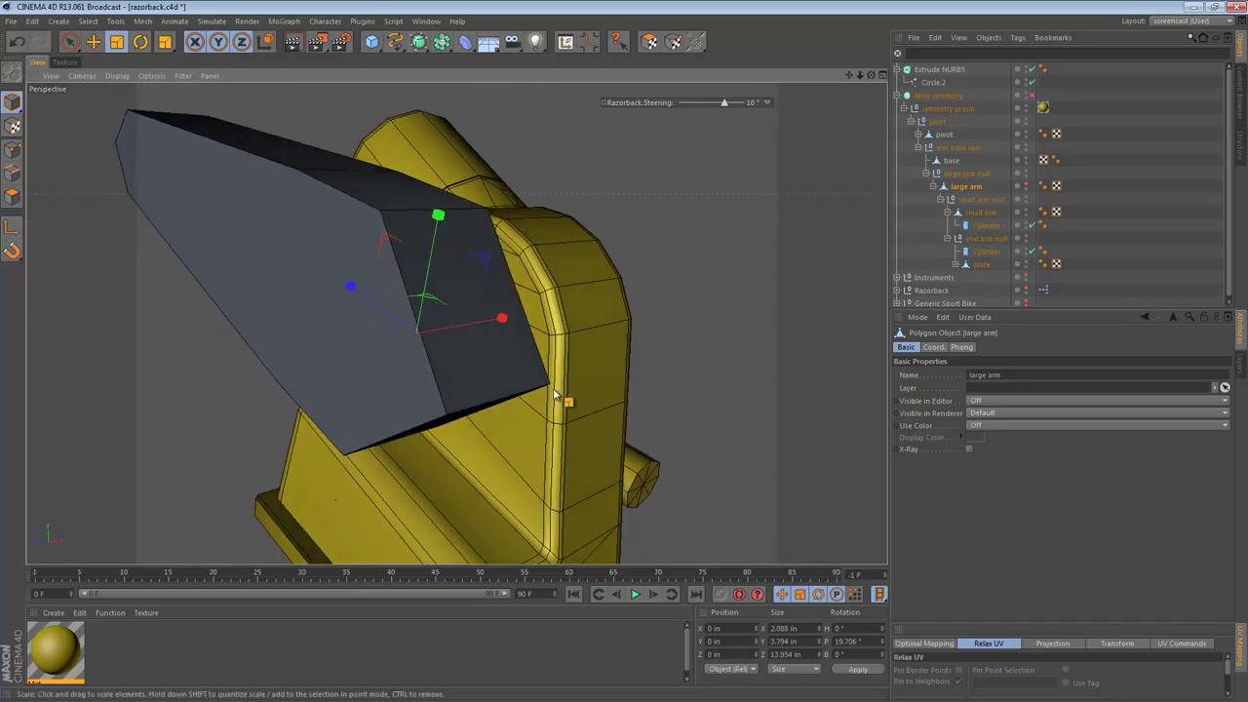
- Try Natural intermediate points on the Circle.2 spline, varying the number between zero and a few points
left_click(933, 83)
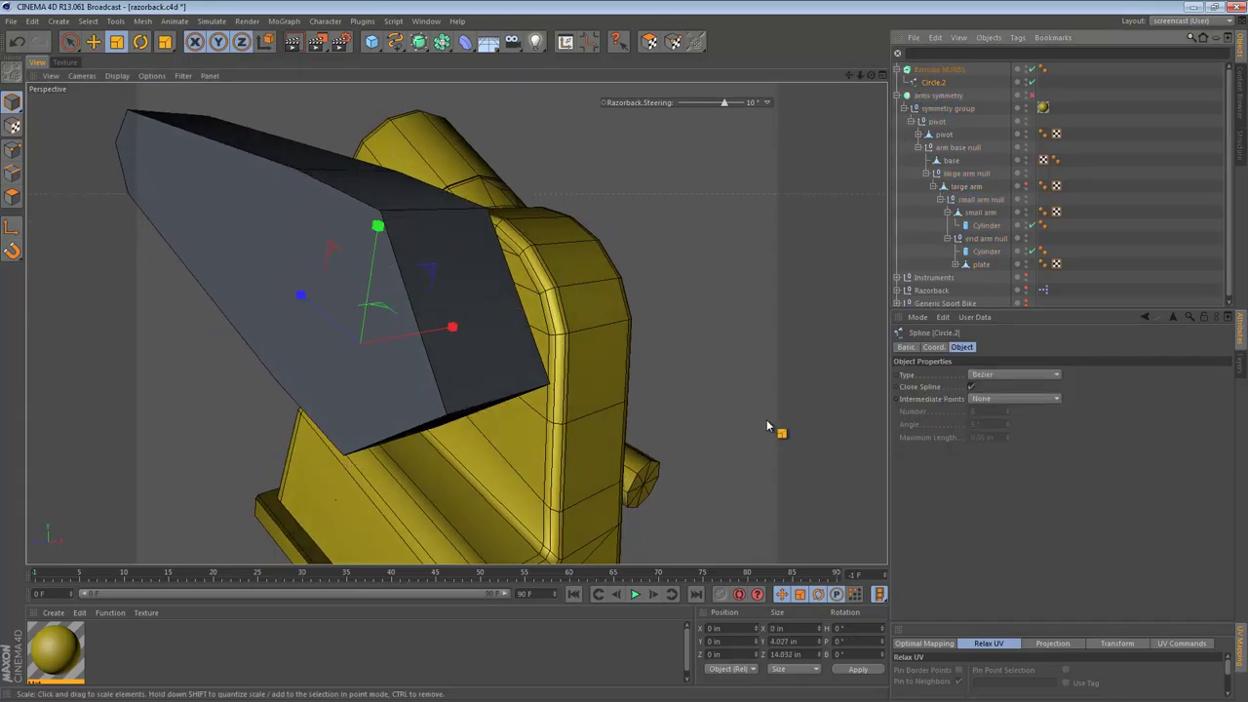
left_click(1030, 398)
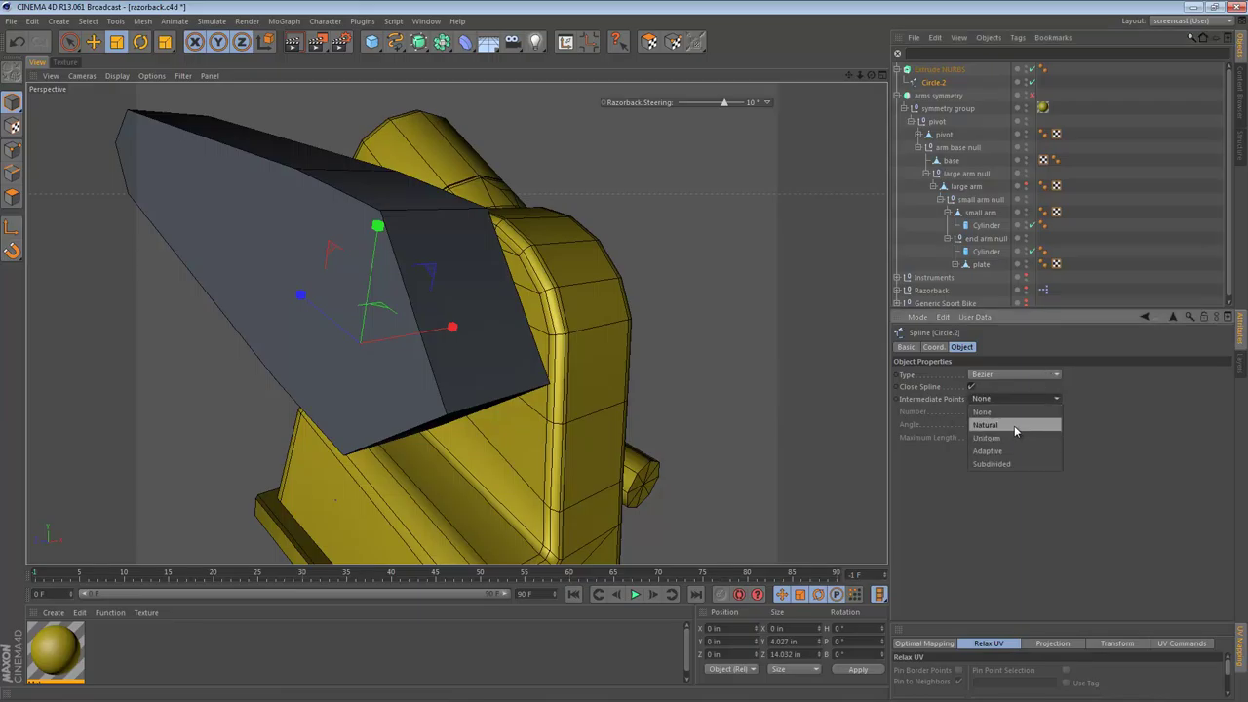
left_click(1014, 425)
left_click_drag(530, 384, 487, 327, "alt")
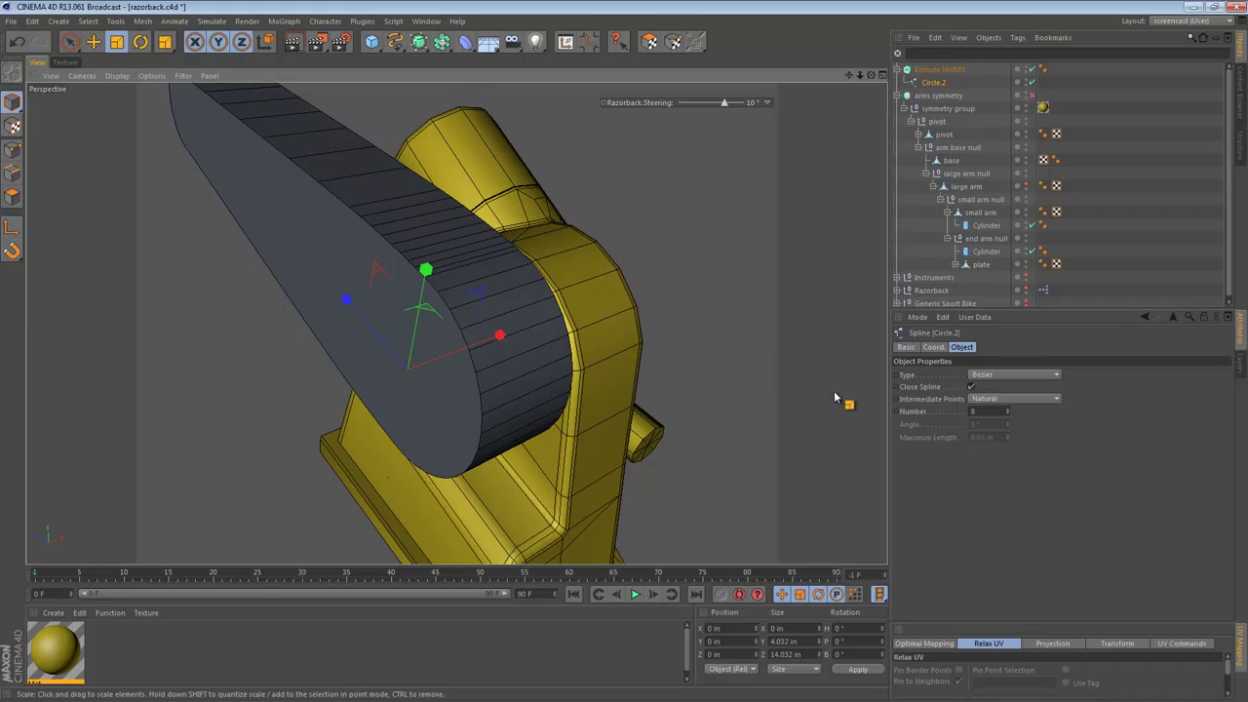
left_click(996, 410)
scroll(996, 410, "down", 8)
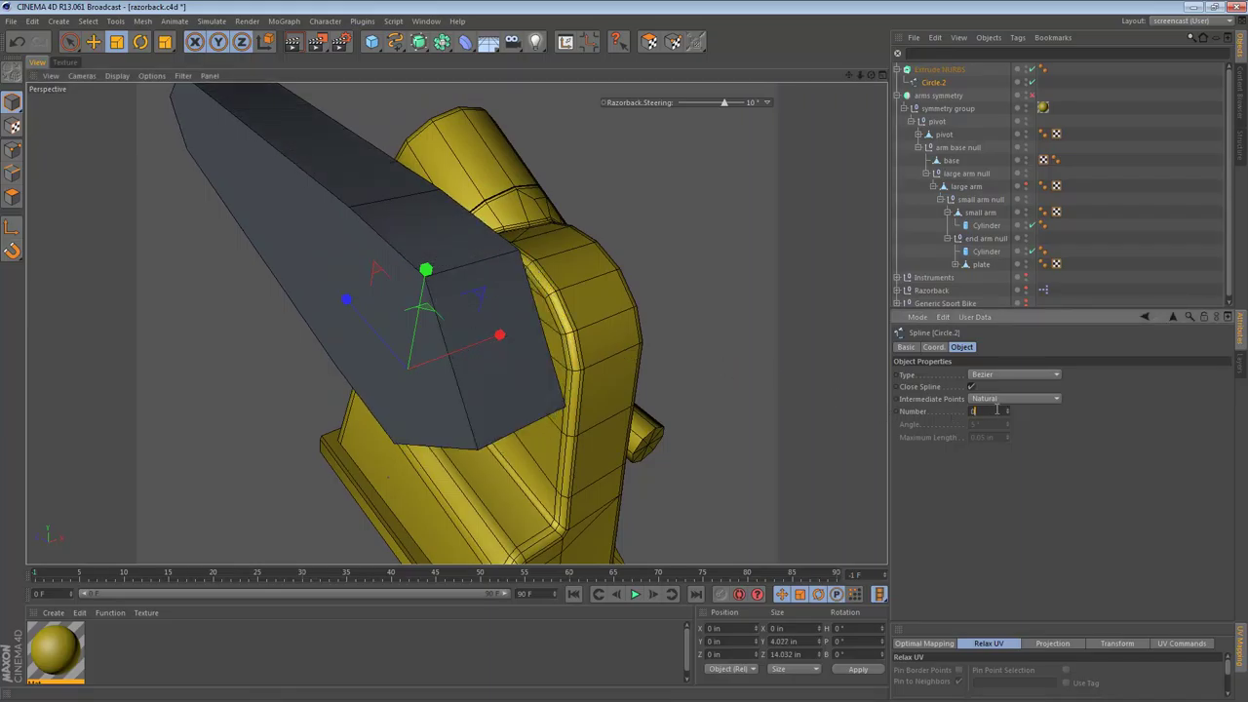
scroll(996, 411, "up", 1)
scroll(996, 410, "down", 1)
scroll(996, 411, "up", 1)
scroll(996, 410, "up", 3)
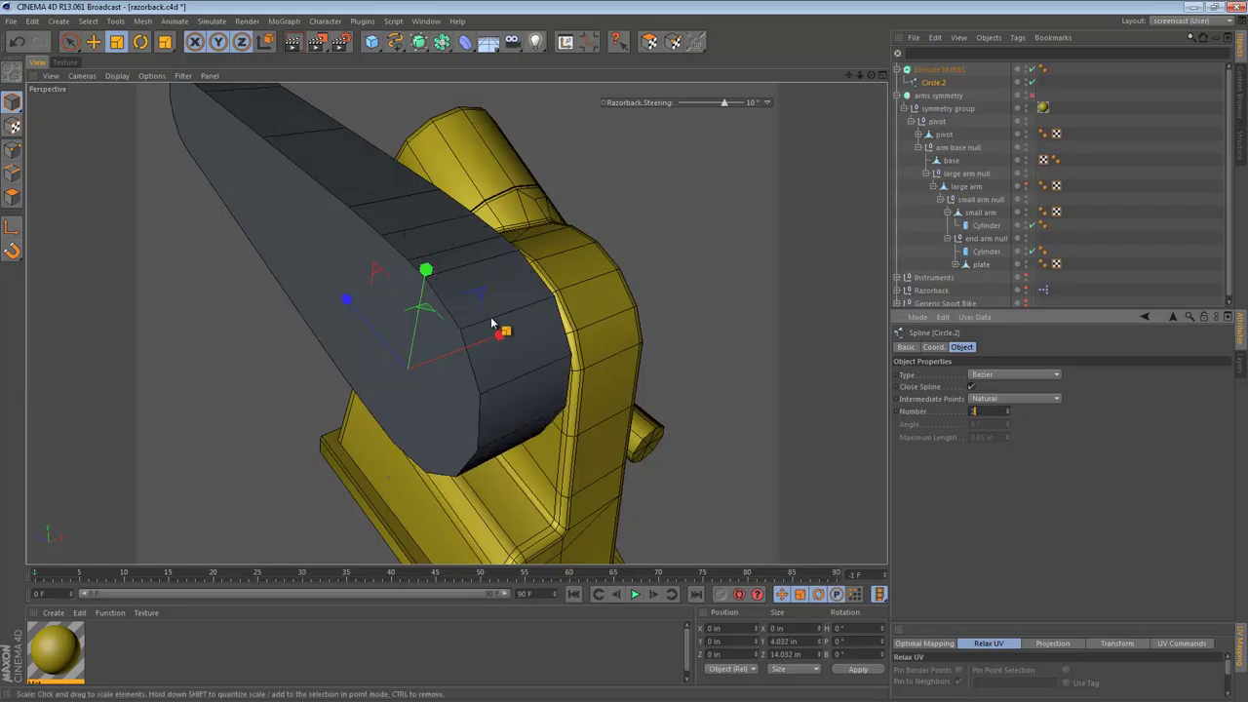
- Try Uniform intermediate points on the Circle.2 spline with different numbers, and inspect the extrusion's facets
left_click(1013, 399)
left_click(995, 435)
left_click(983, 412)
scroll(983, 411, "down", 2)
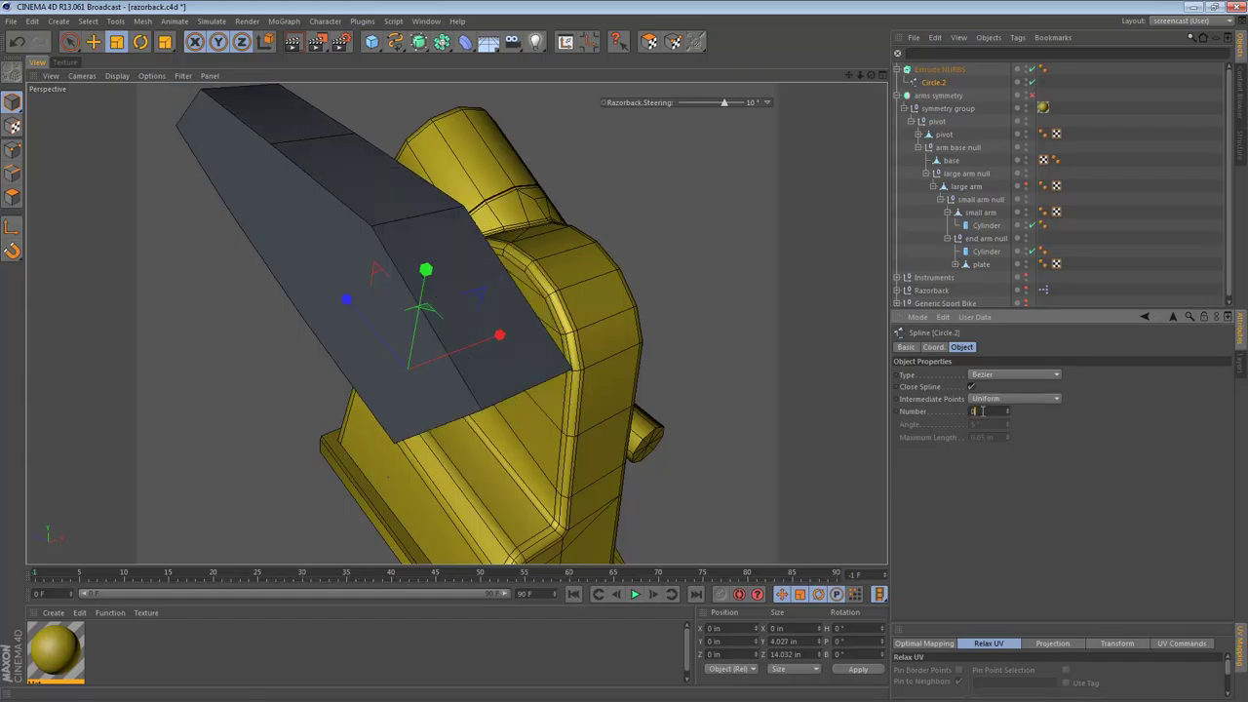
scroll(981, 410, "up", 5)
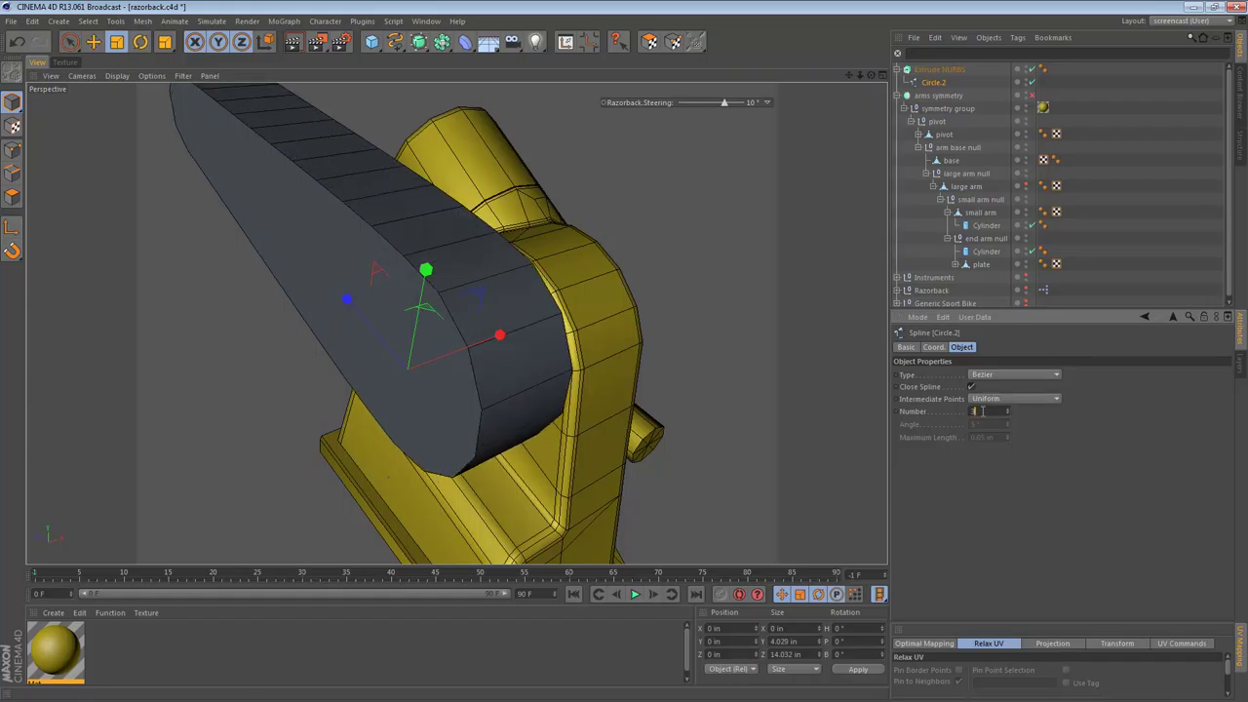
scroll(983, 411, "up", 1)
right_click_drag(741, 388, 585, 327, "alt")
left_click_drag(585, 326, 519, 304, "alt")
- Compare the Adaptive and Subdivided intermediate point types on the Circle.2 spline
left_click(1014, 399)
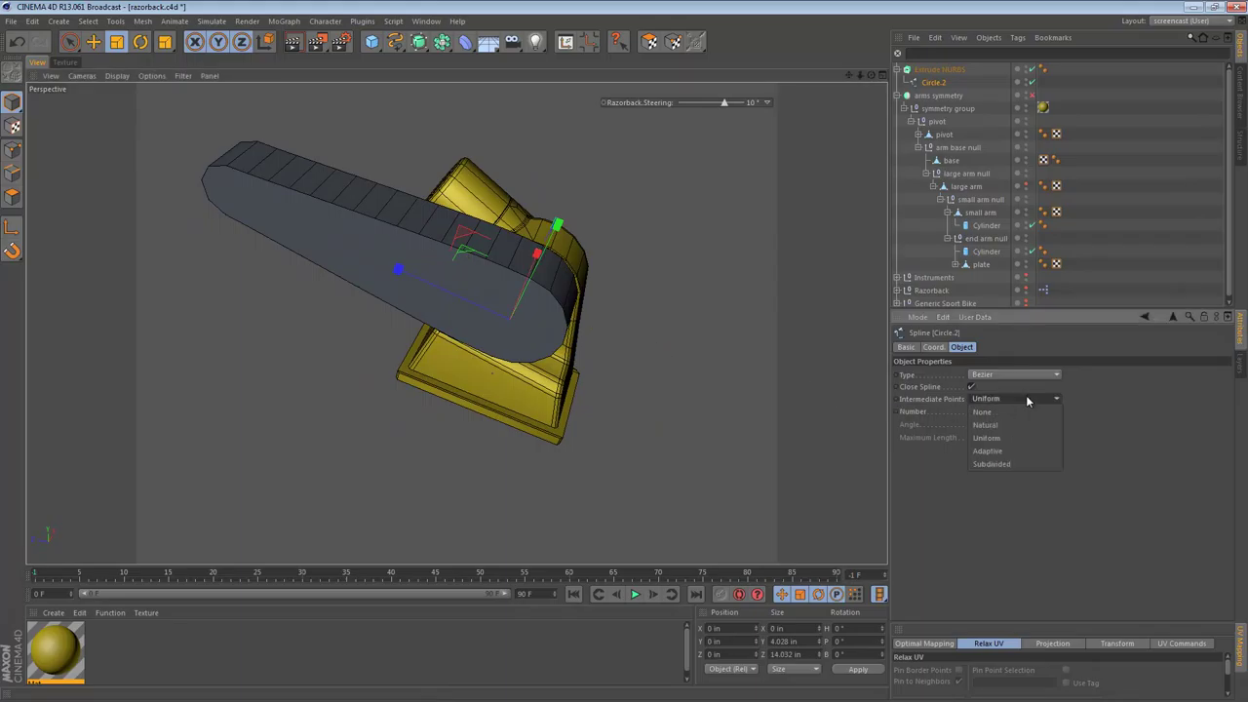
left_click(1008, 451)
left_click_drag(630, 281, 575, 399, "alt")
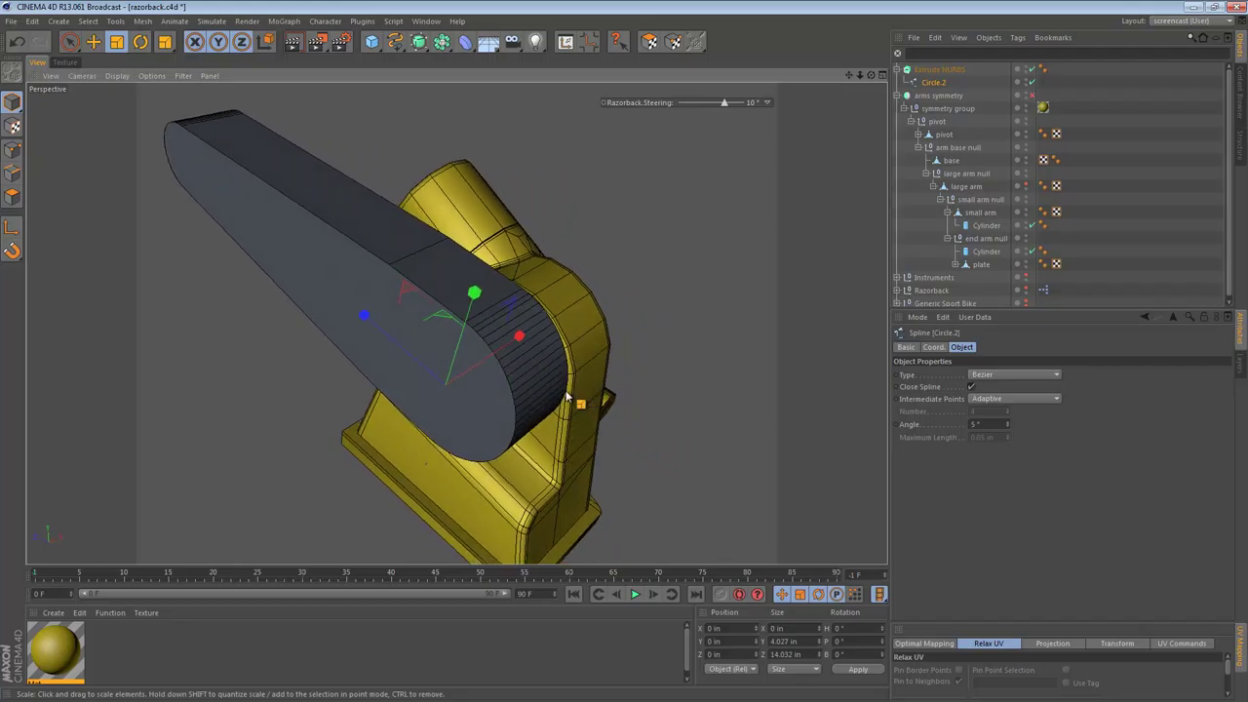
left_click(989, 402)
left_click(1004, 465)
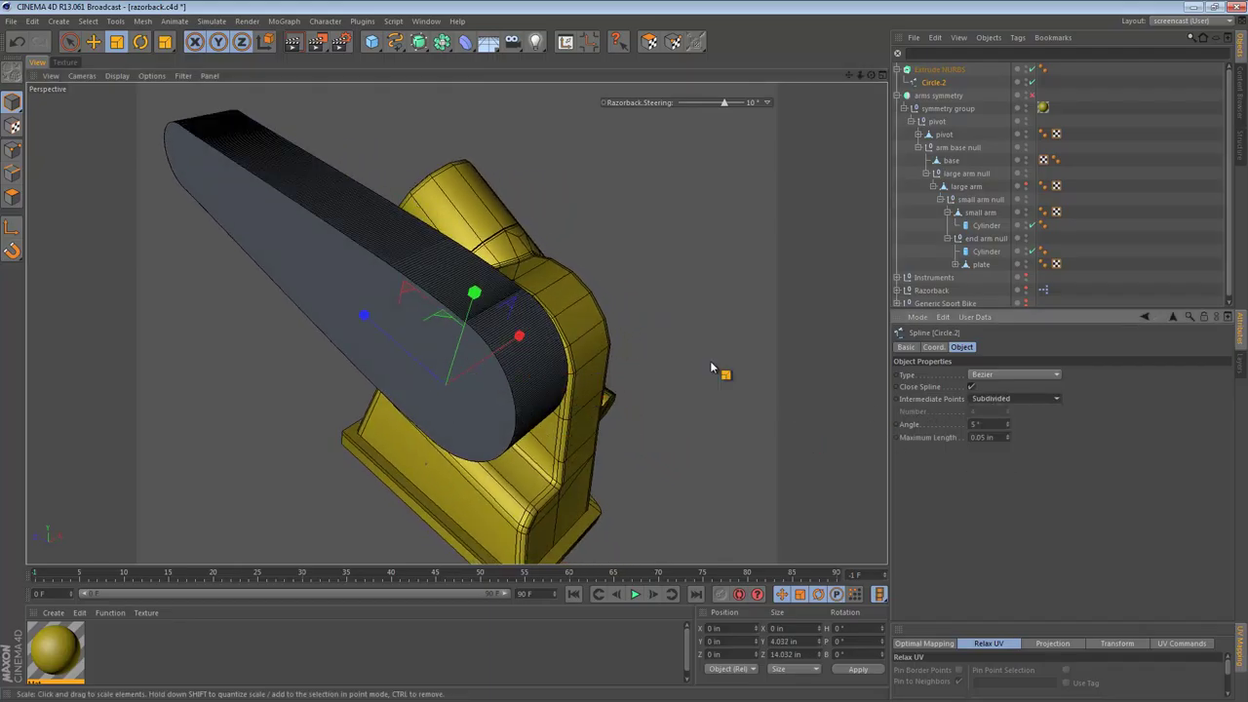
left_click(1042, 399)
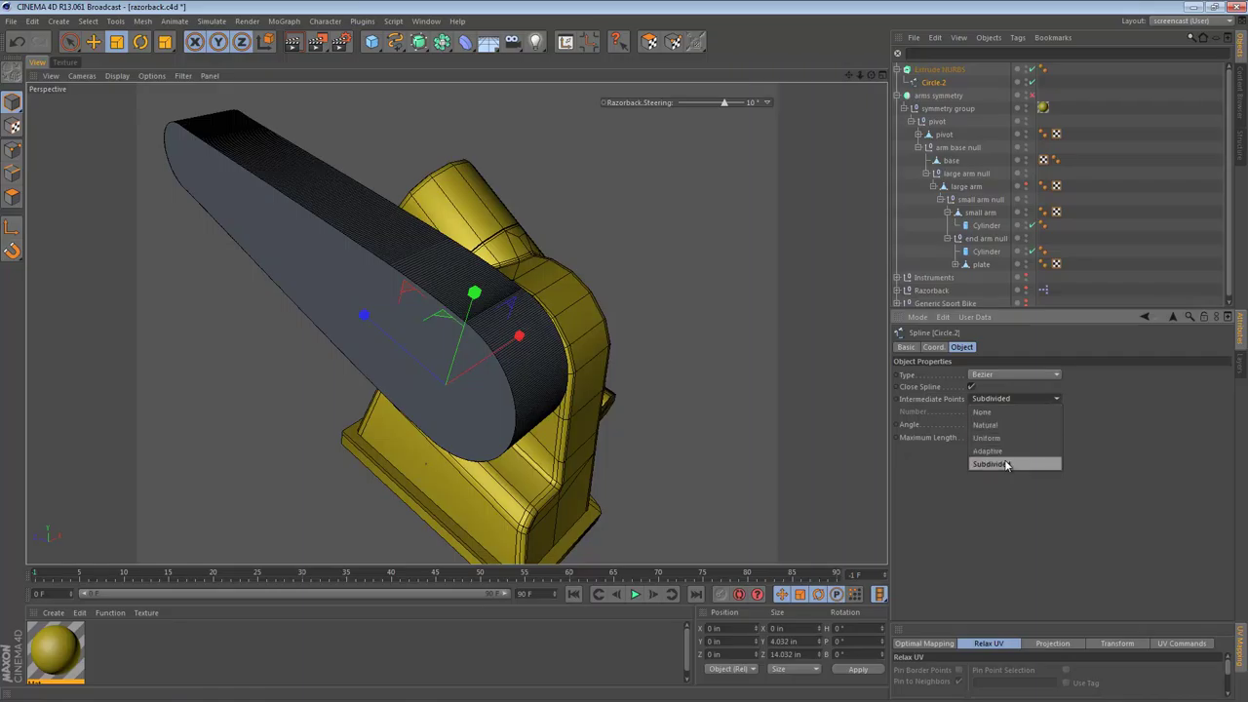
left_click(996, 481)
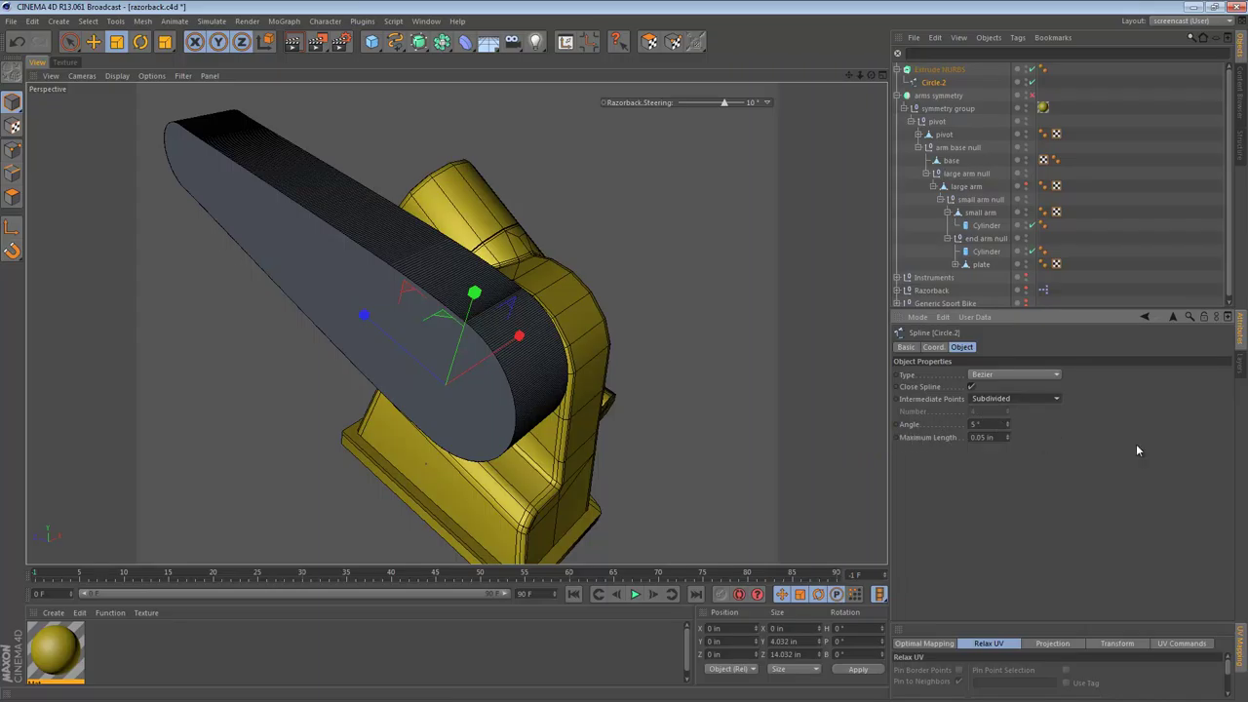
- Set the Circle.2 spline's intermediate points to Adaptive with an angle of 15°, and inspect the rounded end
left_click(1017, 399)
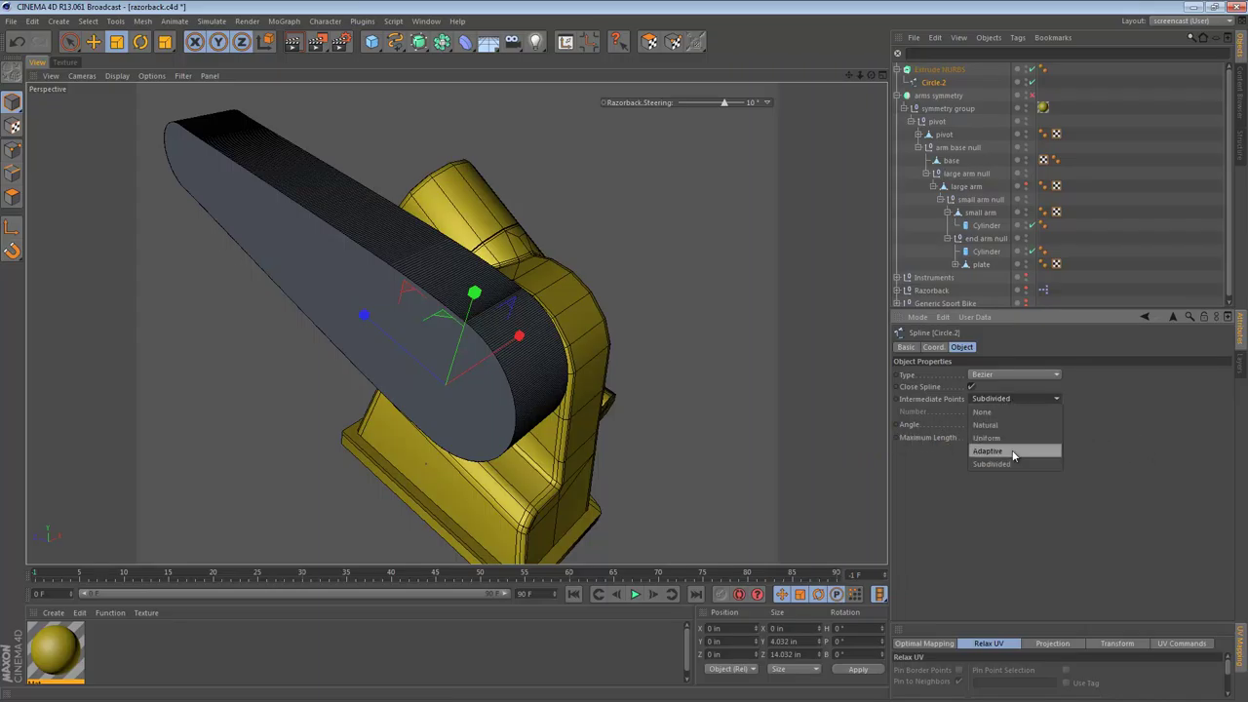
left_click(987, 450)
left_click(992, 424)
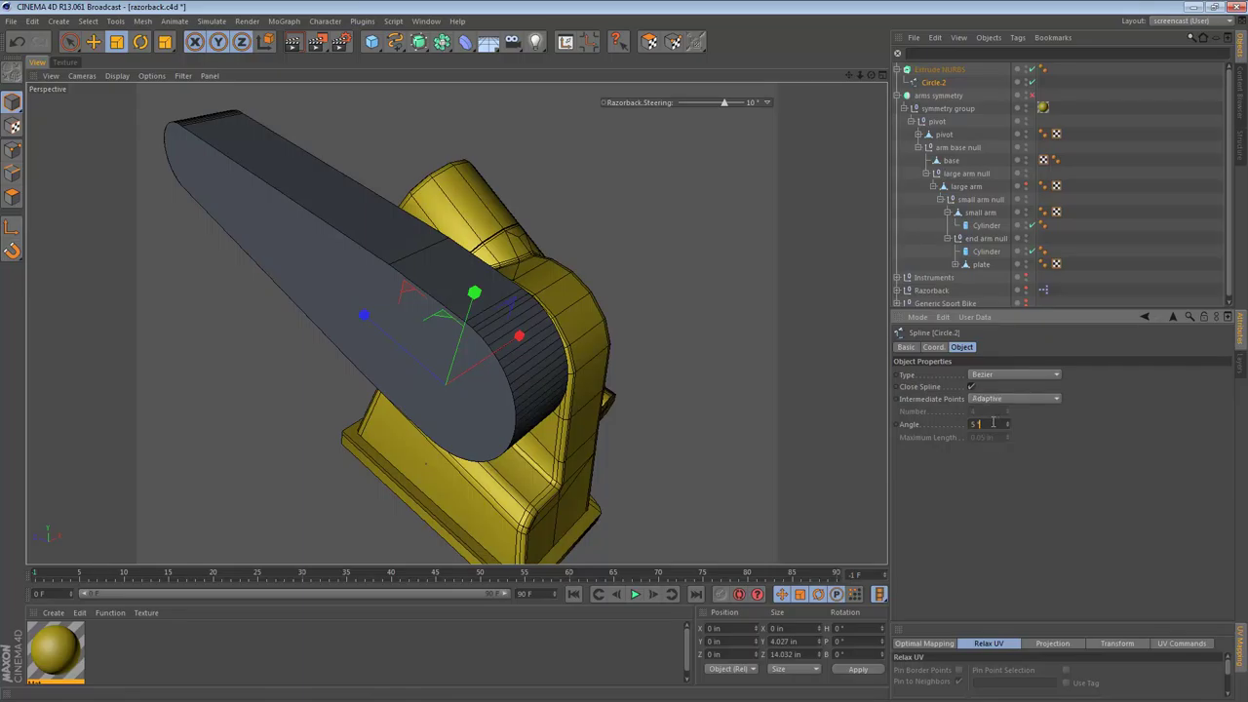
type("16")
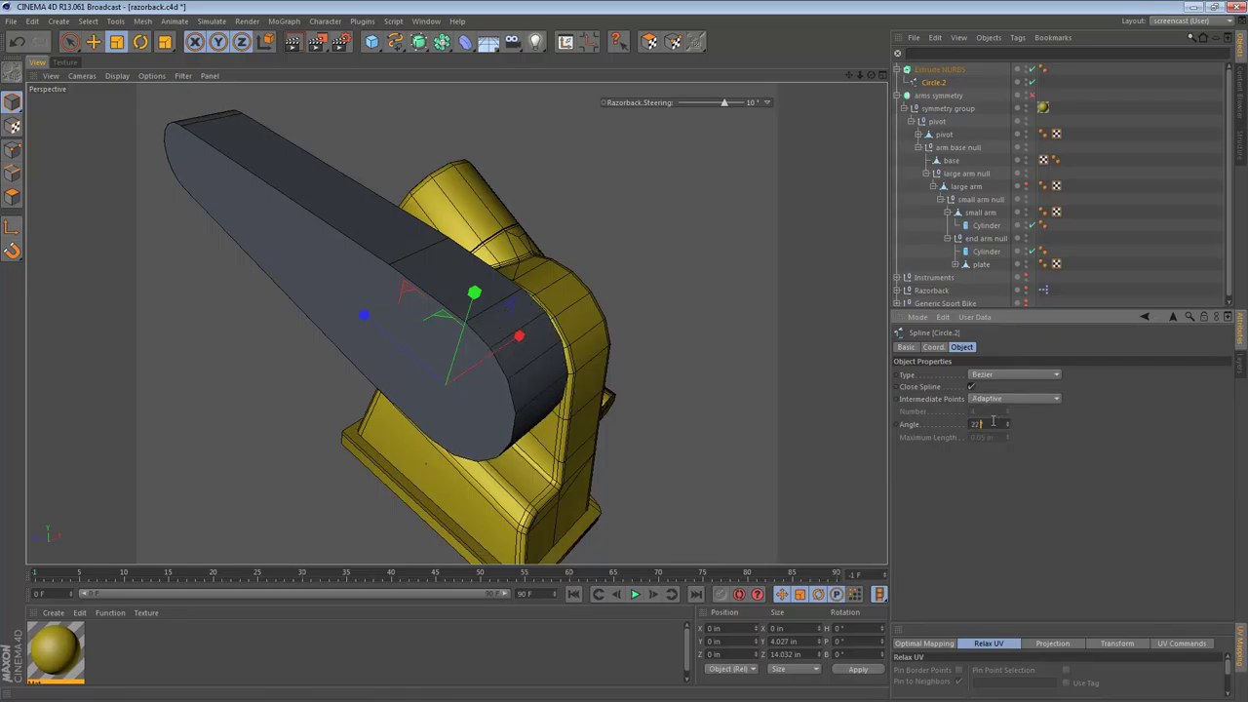
scroll(994, 421, "down", 7)
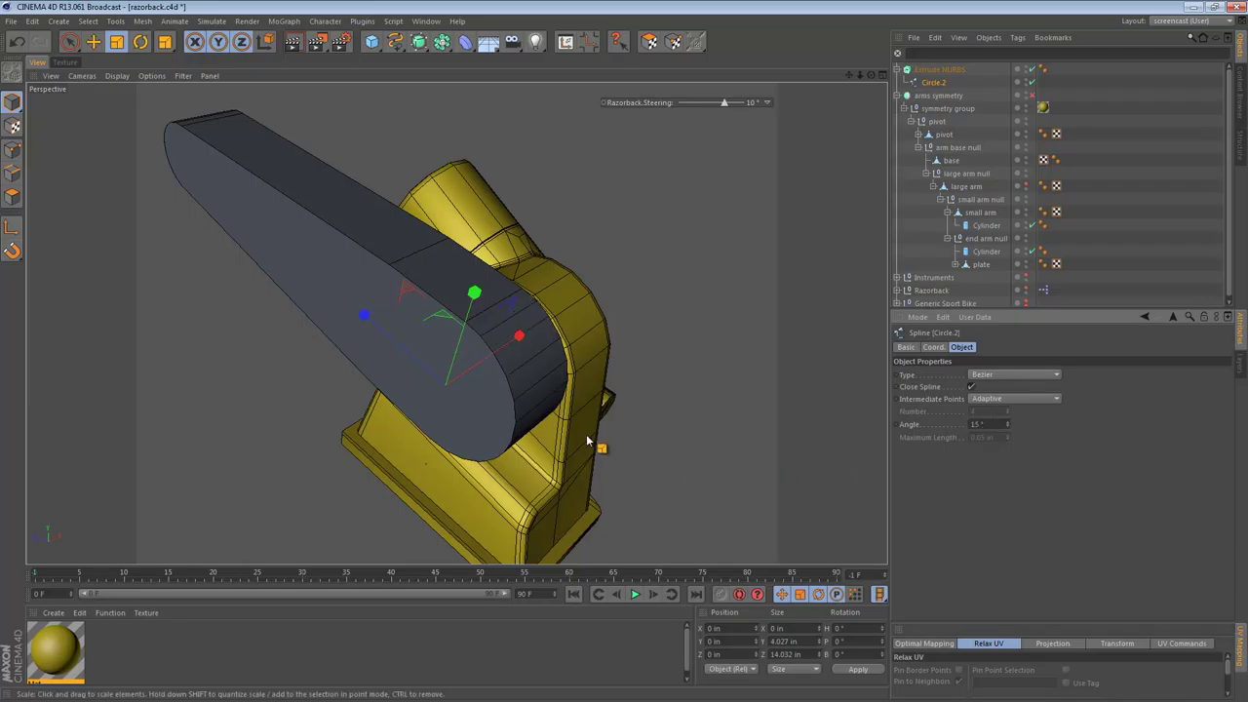
left_click_drag(567, 380, 565, 340, "alt")
left_click_drag(623, 376, 487, 369, "alt")
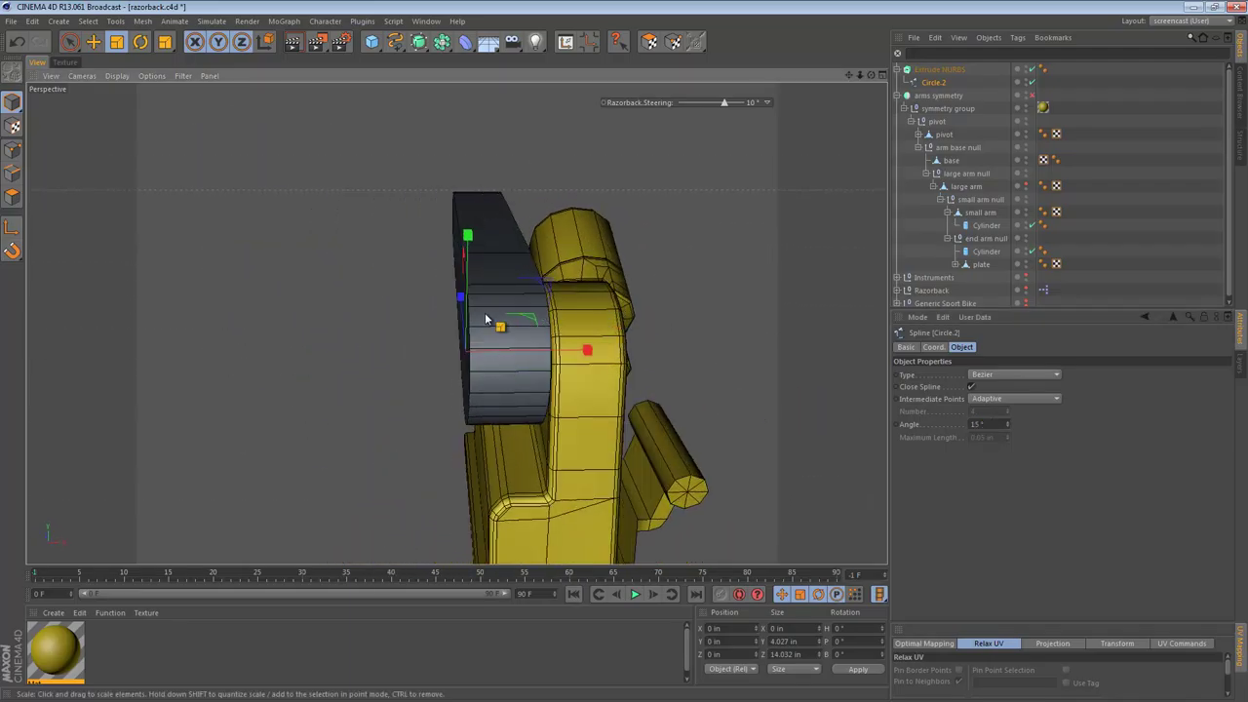
- Set the Circle.2 spline's adaptive angle to 20° and check the facets on the rounded end
left_click(986, 424)
scroll(987, 423, "down", 2)
type("20")
key("Return")
left_click_drag(461, 426, 960, 472, "alt")
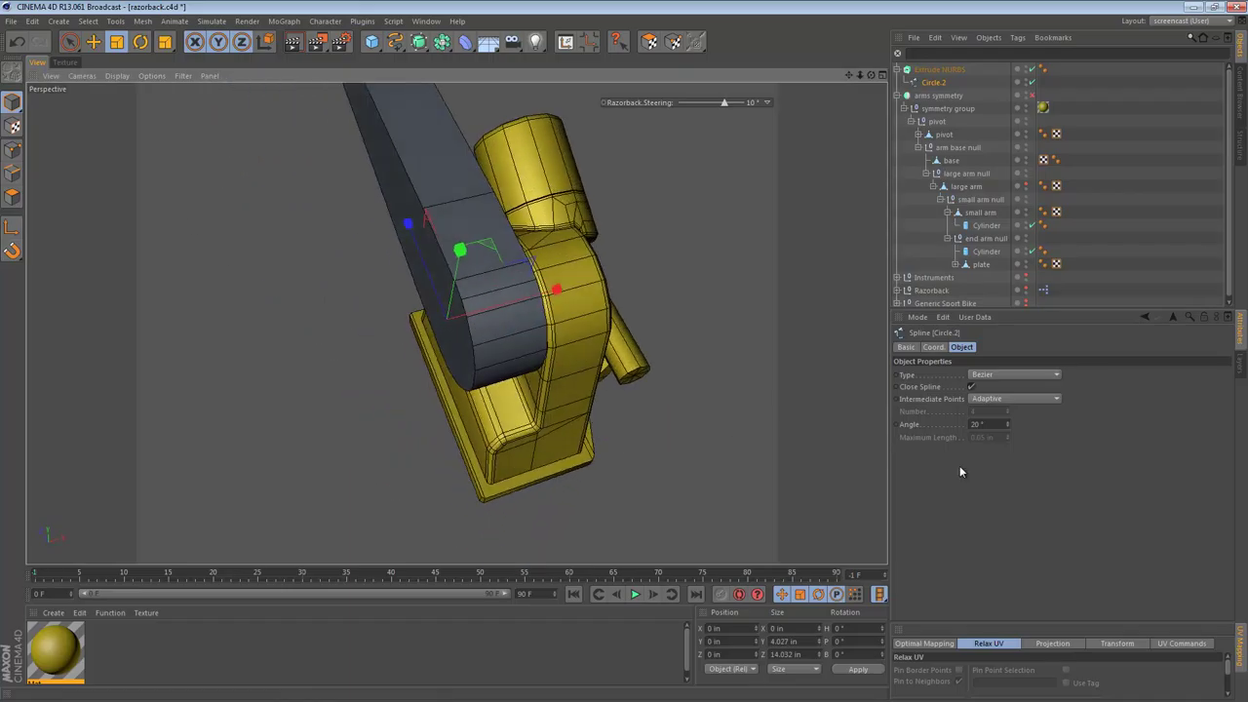
- Set the Circle.2 spline's adaptive angle to 22°
left_click(984, 424)
type("22")
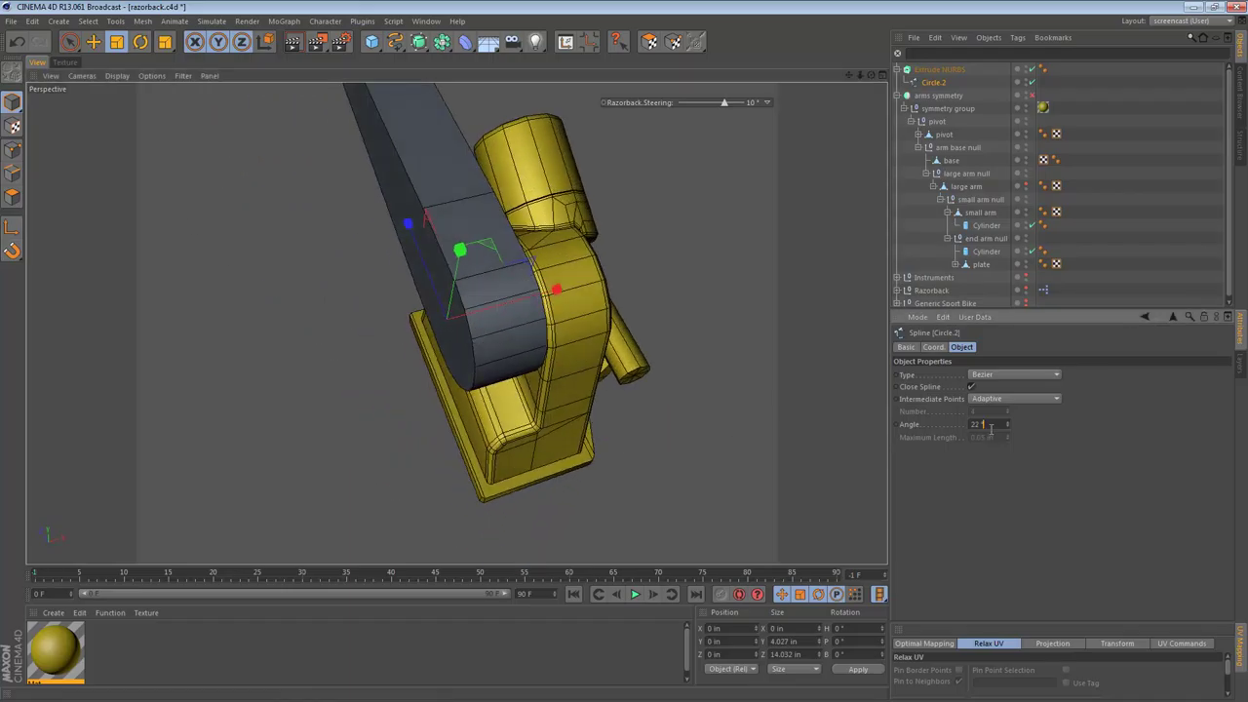
key("Return")
left_click_drag(552, 411, 770, 232, "alt")
- Remove the start cap of the Extrude NURBS by setting it to None
left_click(934, 69)
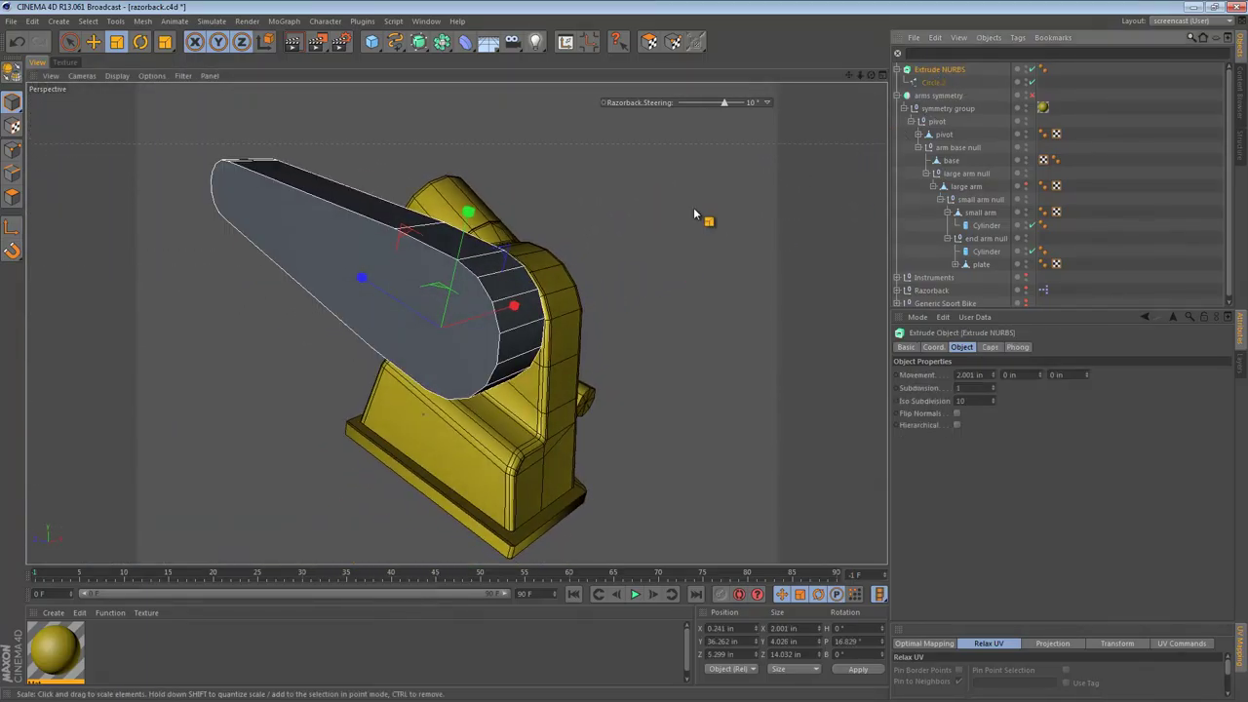
left_click_drag(499, 286, 474, 332, "alt")
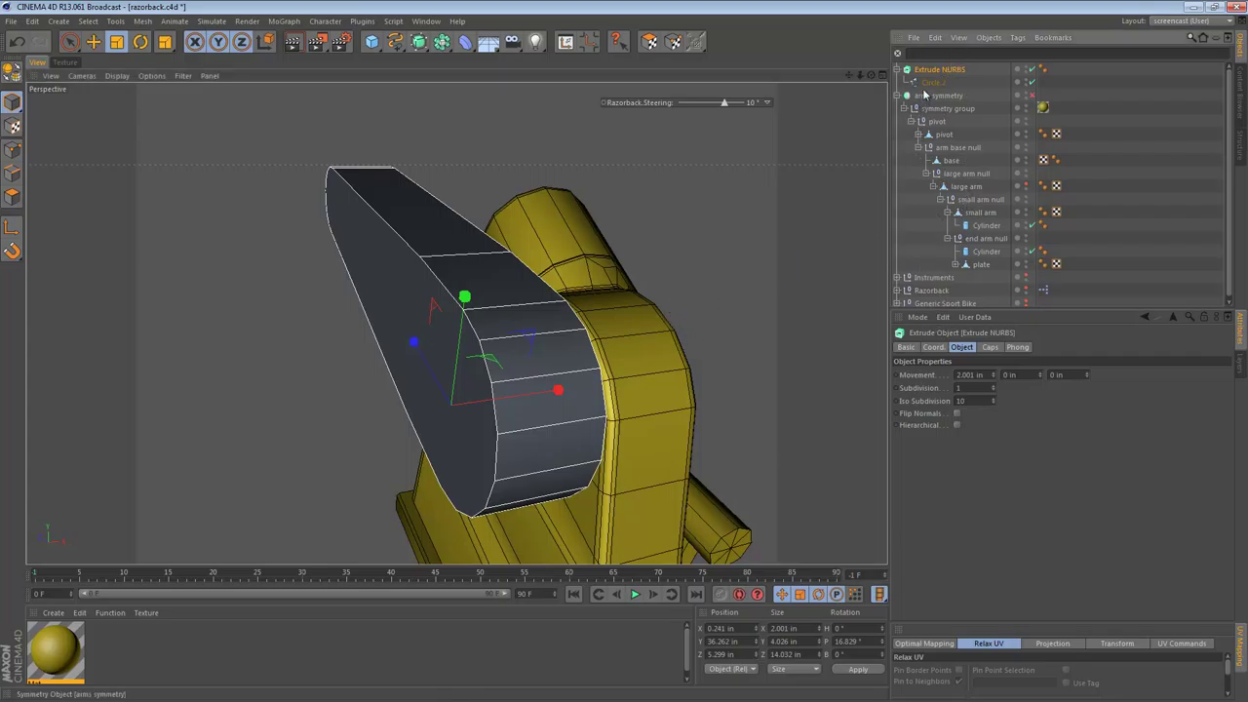
left_click(989, 347)
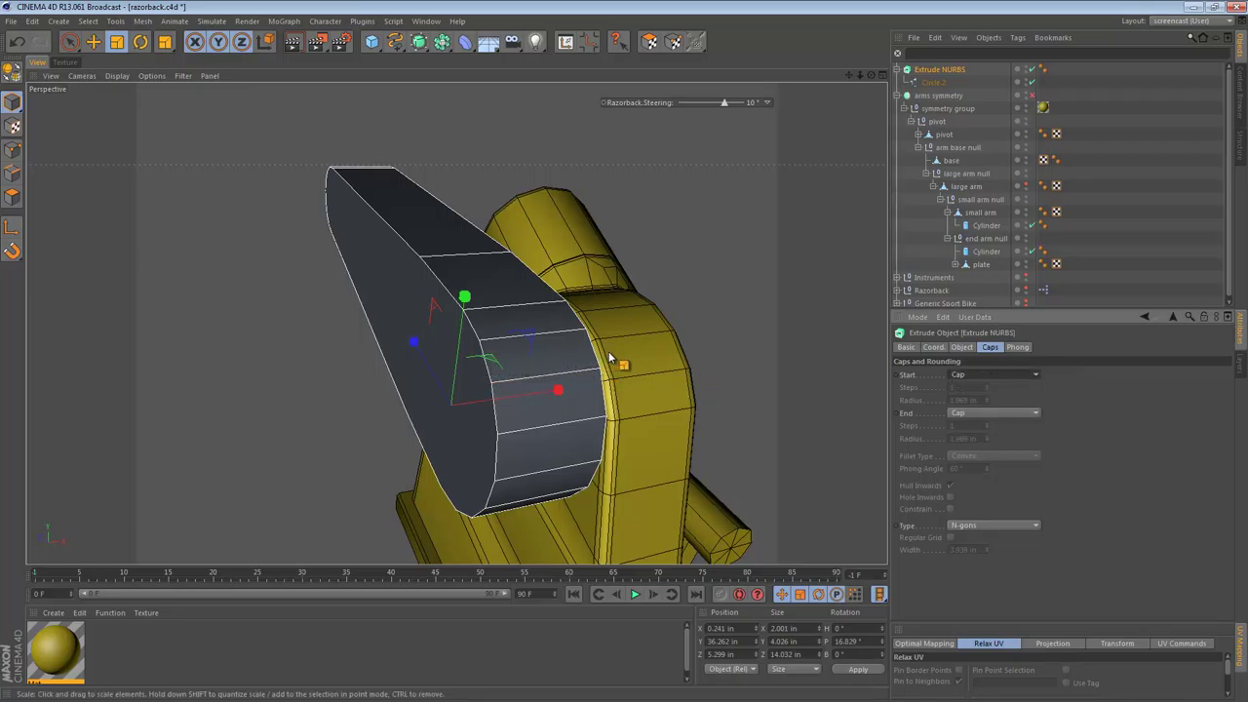
left_click(978, 375)
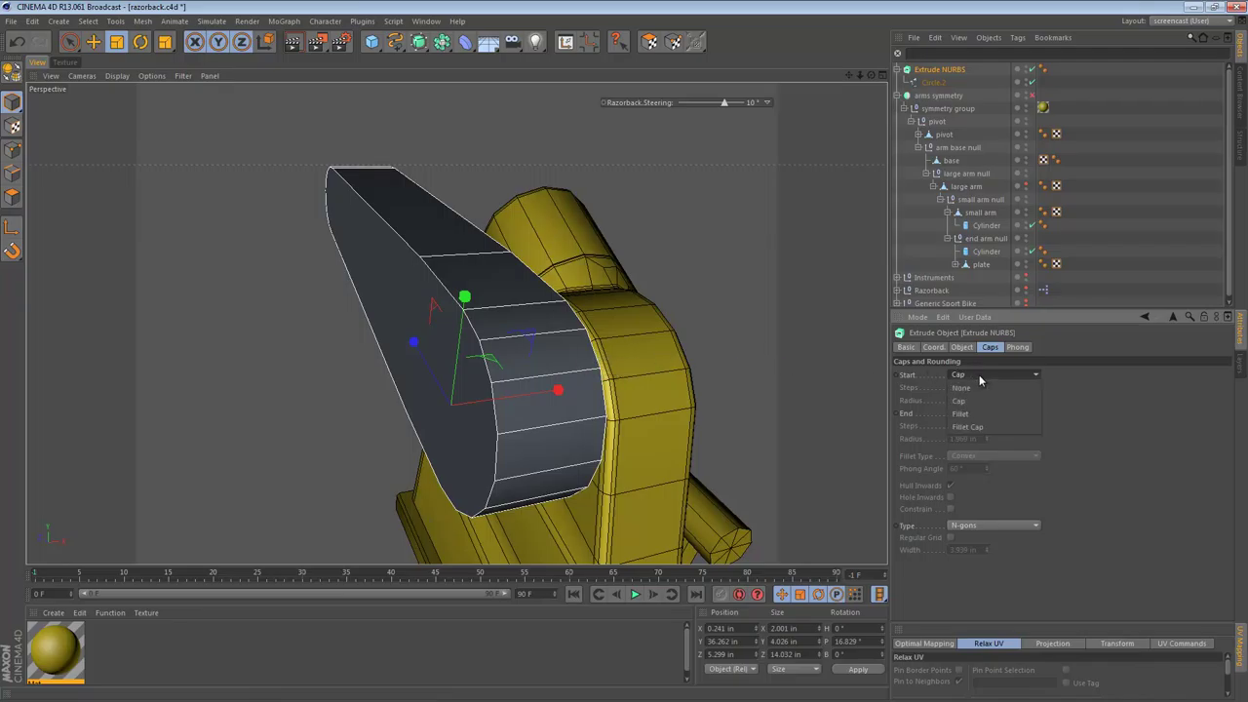
left_click(963, 387)
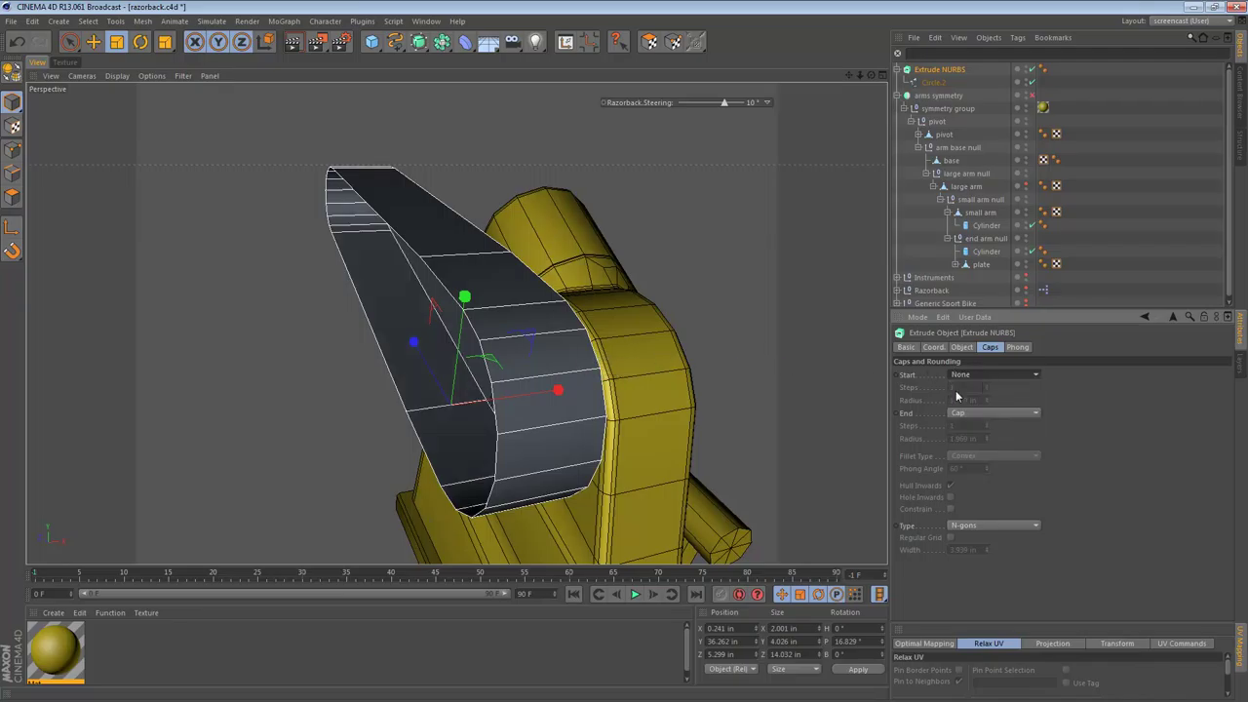
- Set the Extrude NURBS start cap to Fillet Cap and turn on Constrain
left_click(977, 370)
left_click(985, 416)
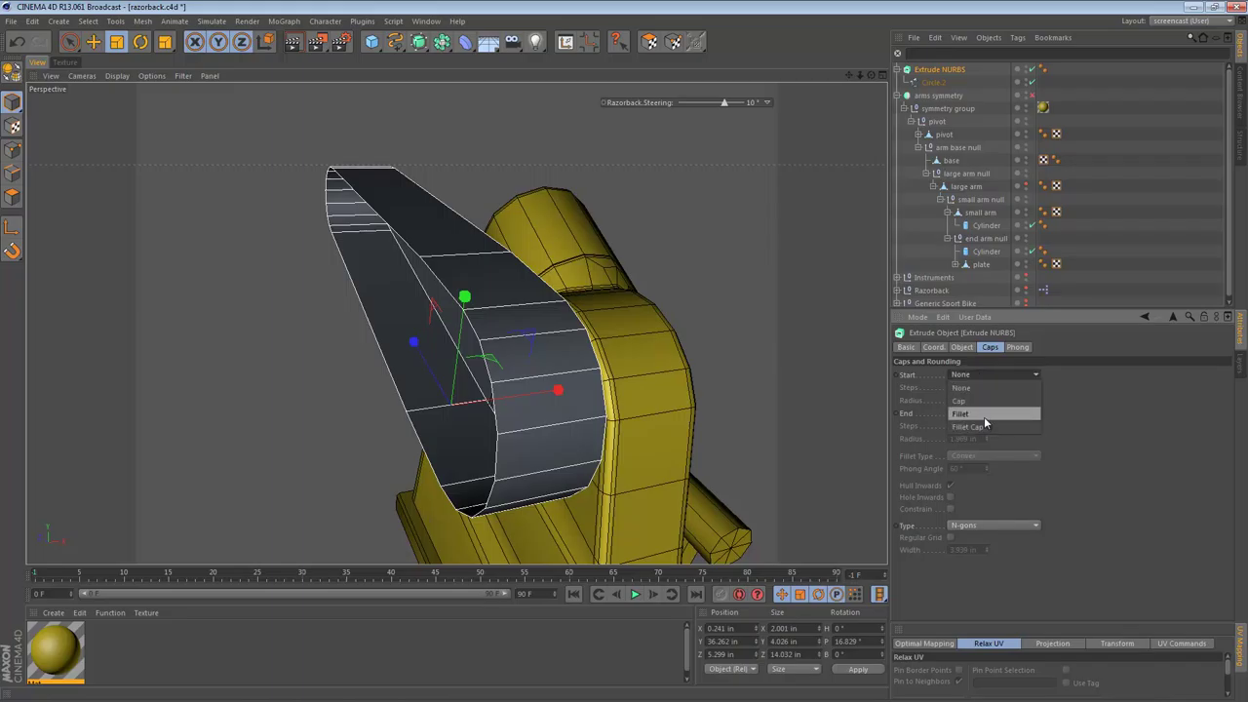
left_click(990, 429)
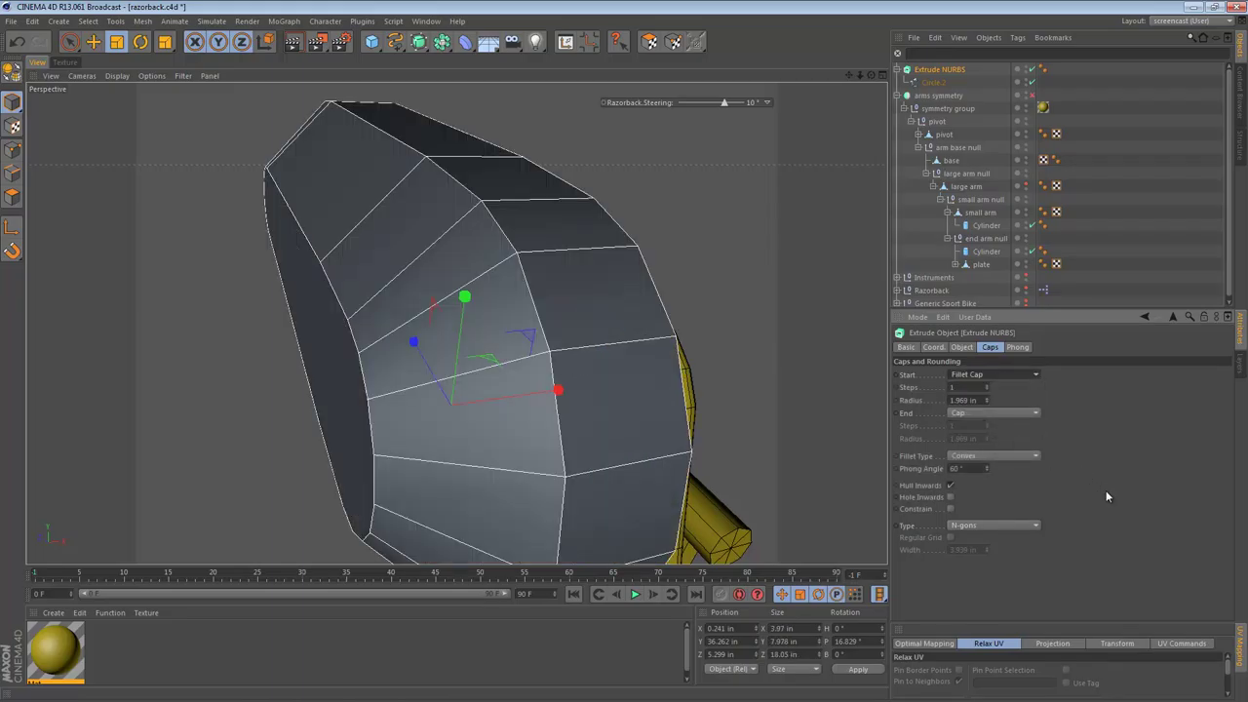
left_click_drag(545, 357, 596, 330, "alt")
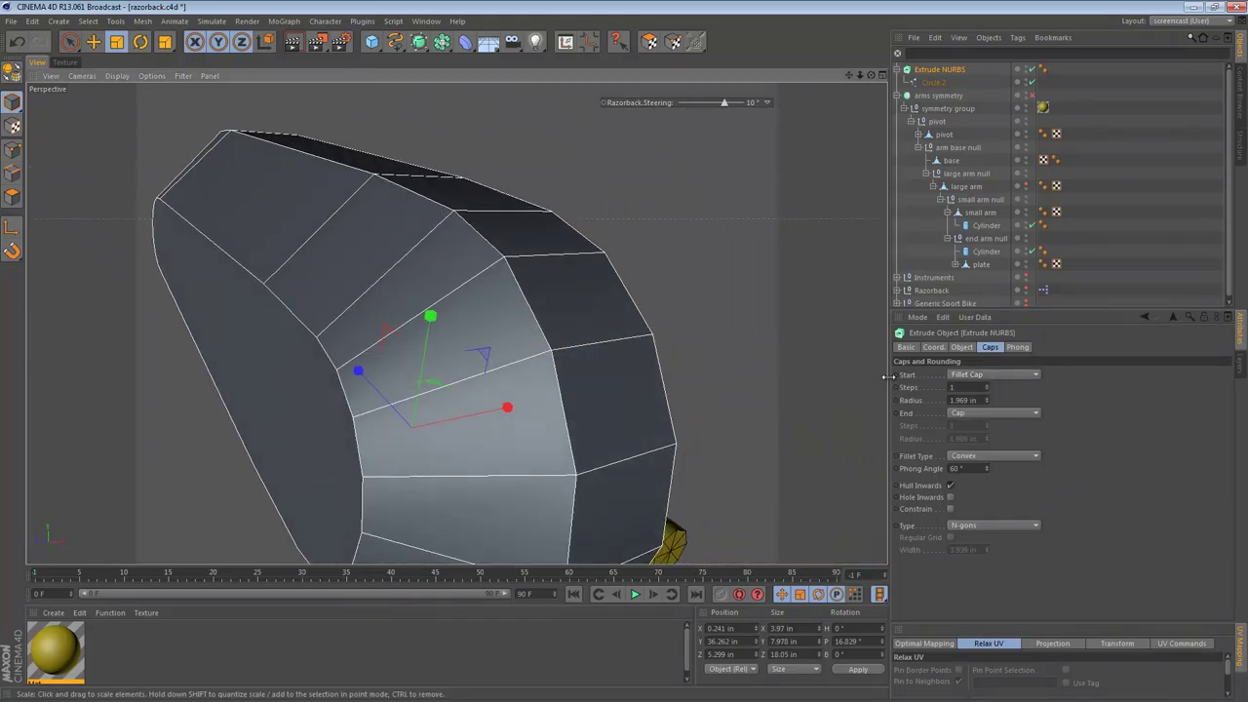
left_click(950, 509)
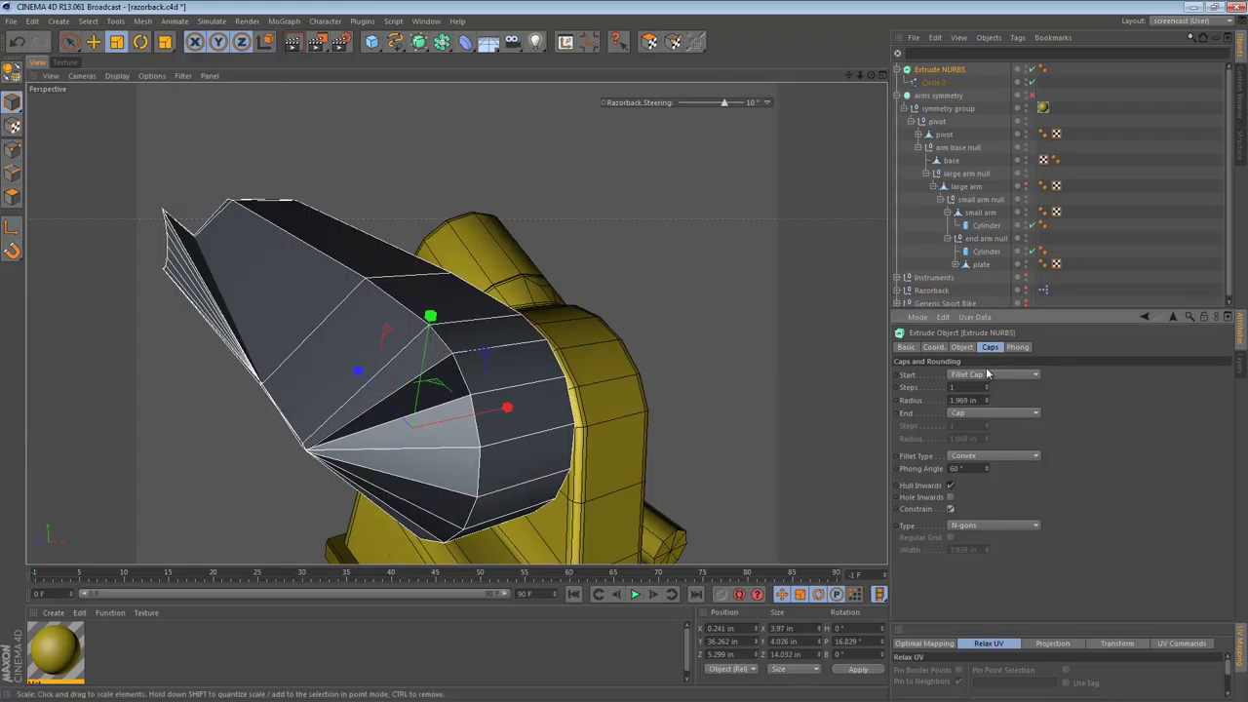
- Try a 0.394 in fillet radius on the Extrude NURBS start cap and turn off Constrain
scroll(962, 400, "down", 5)
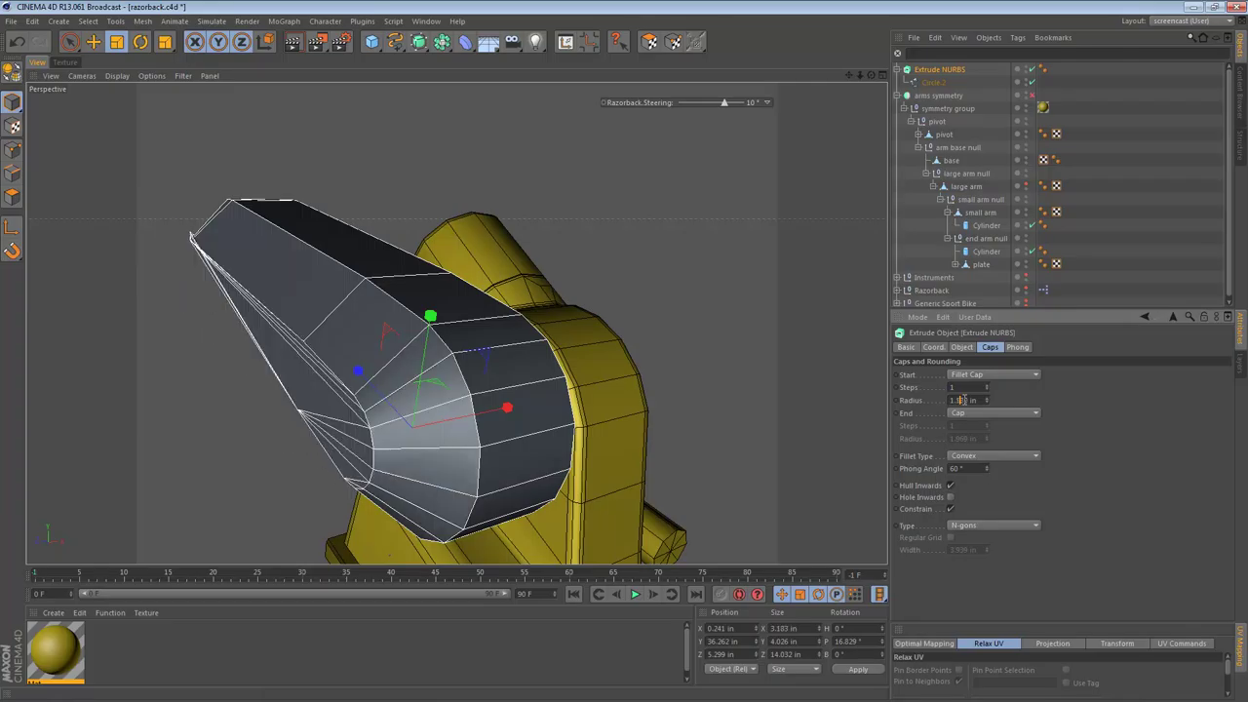
scroll(964, 400, "up", 1)
scroll(964, 401, "down", 1)
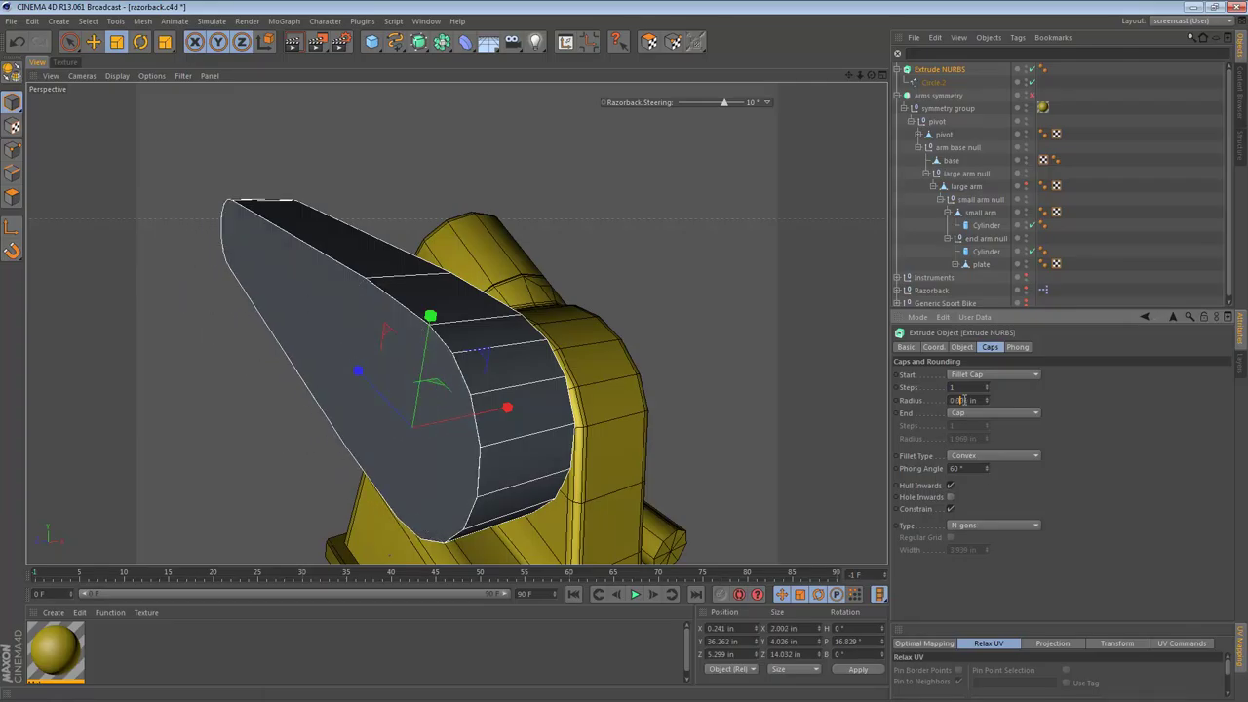
scroll(964, 400, "up", 2)
scroll(965, 399, "down", 2)
scroll(961, 399, "up", 5)
scroll(962, 399, "down", 5)
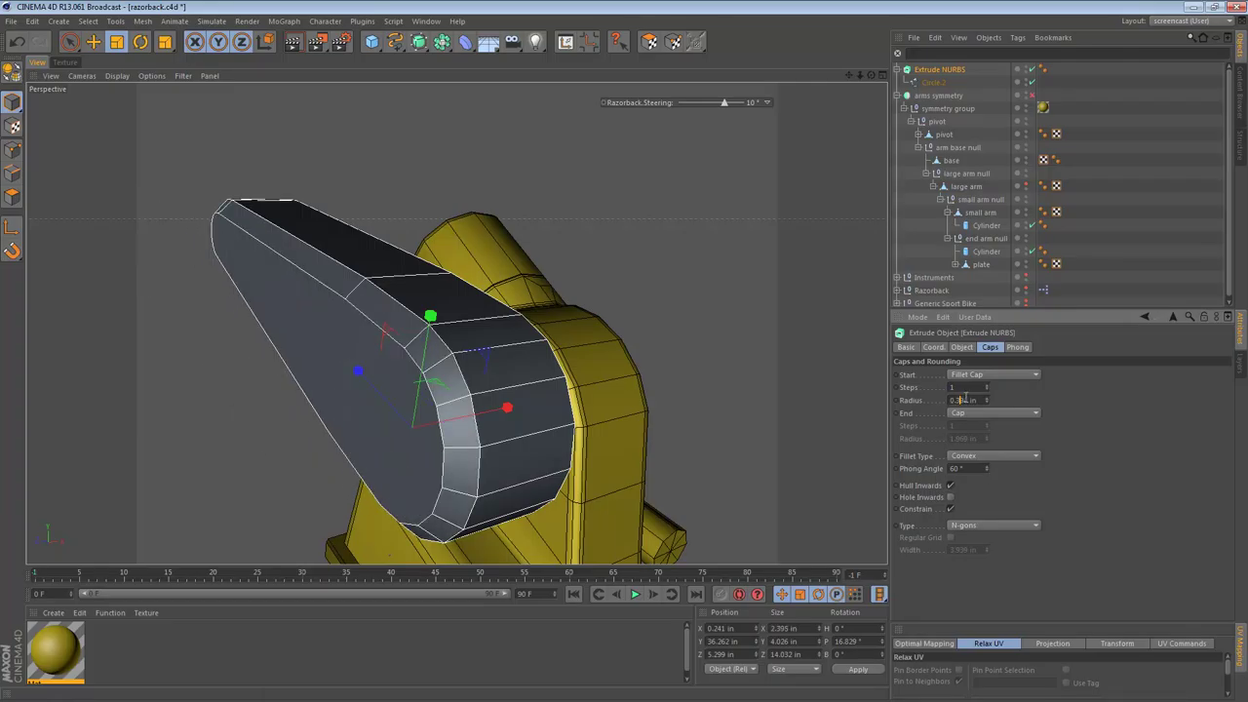
scroll(964, 398, "up", 2)
scroll(964, 399, "down", 2)
left_click(950, 510)
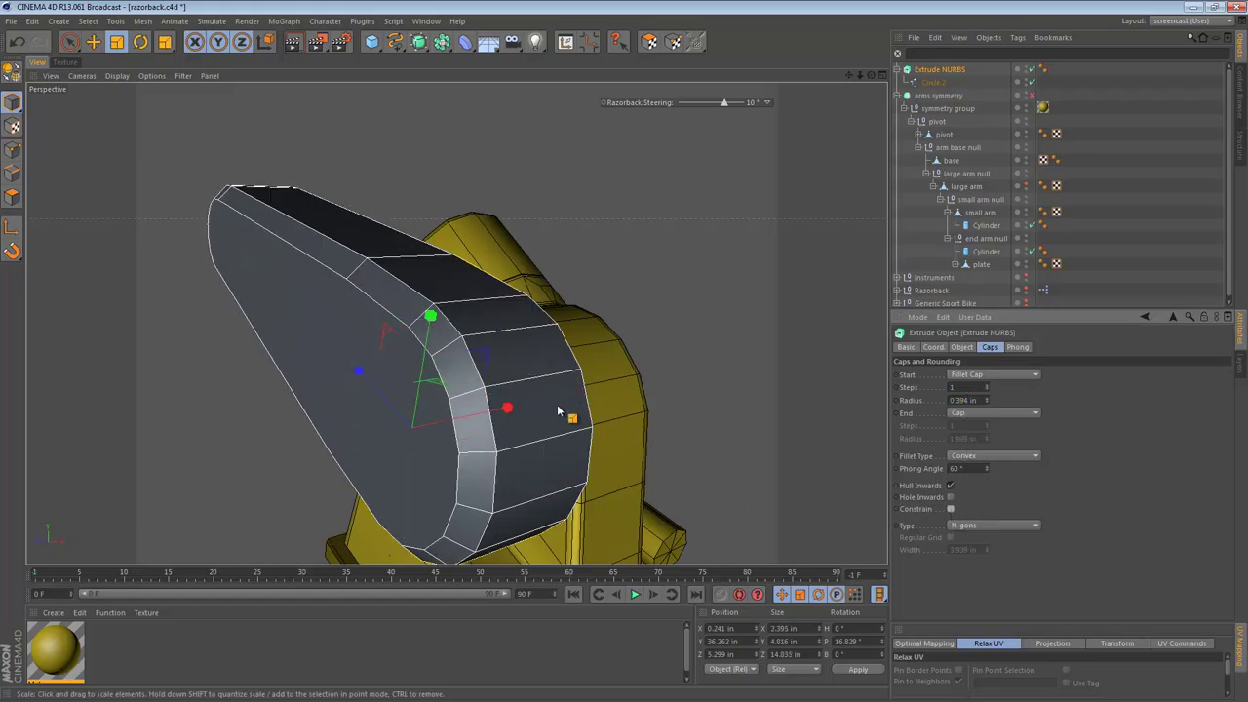
- Set the Extrude NURBS start cap to None, and finally to a plain Cap
left_click(989, 374)
left_click(970, 396)
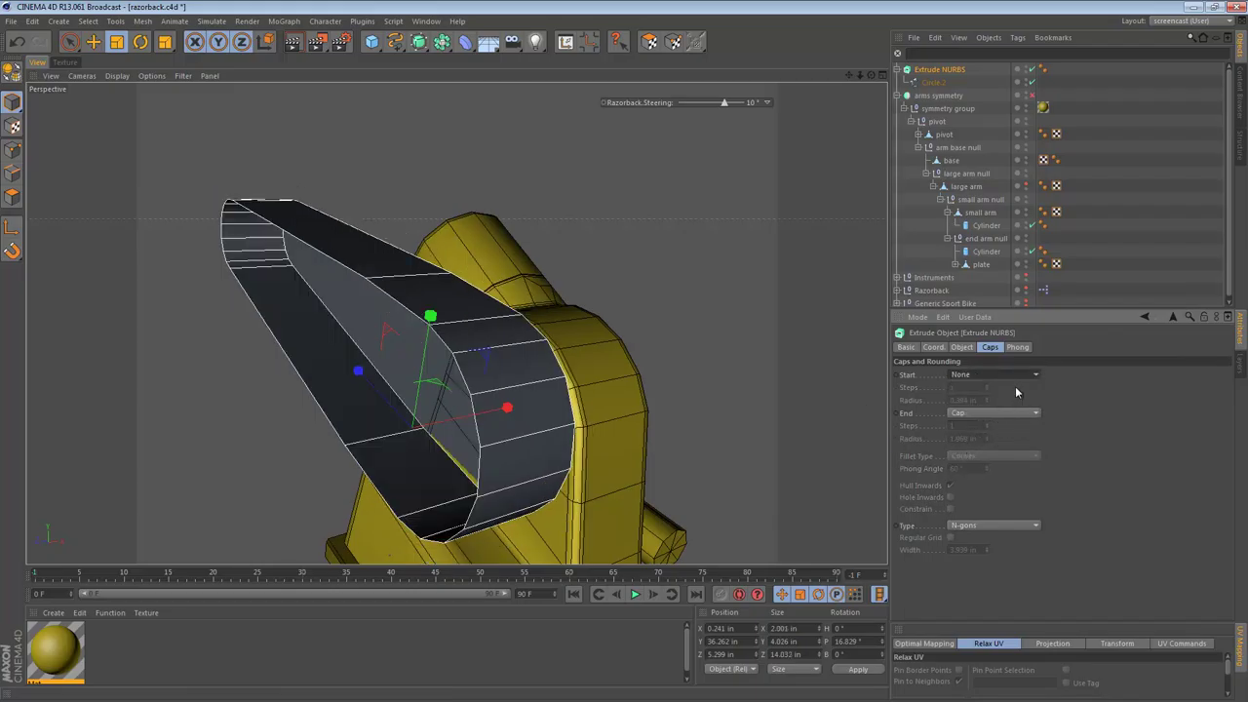
left_click(989, 375)
left_click(974, 395)
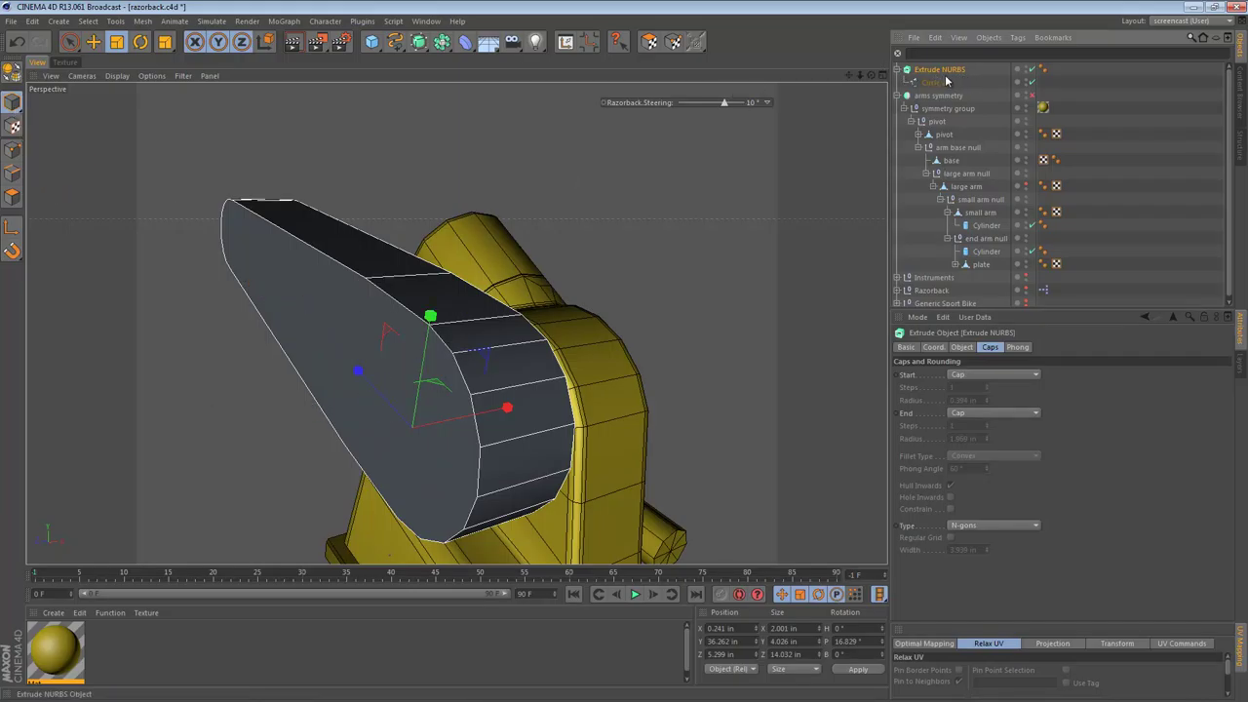
- Make the Extrude NURBS editable, expand its hierarchy and inspect the separate Cap 1 object's polygons
key("c")
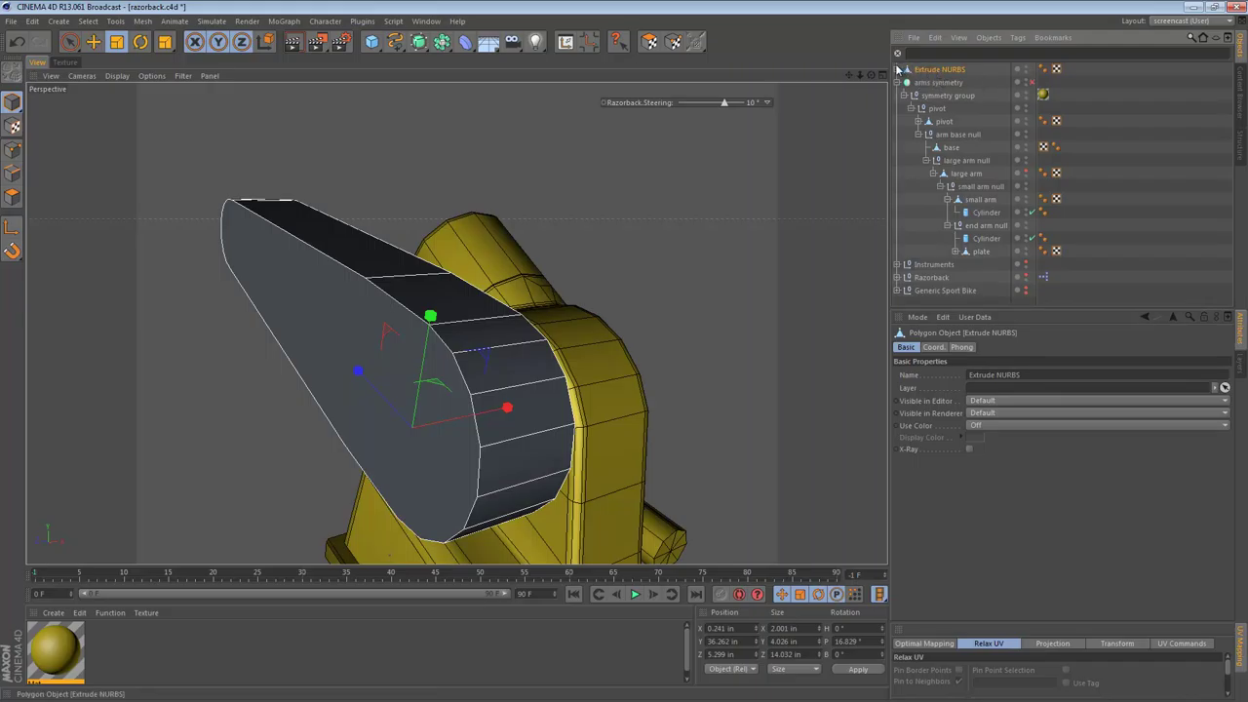
left_click(896, 69)
left_click(931, 83)
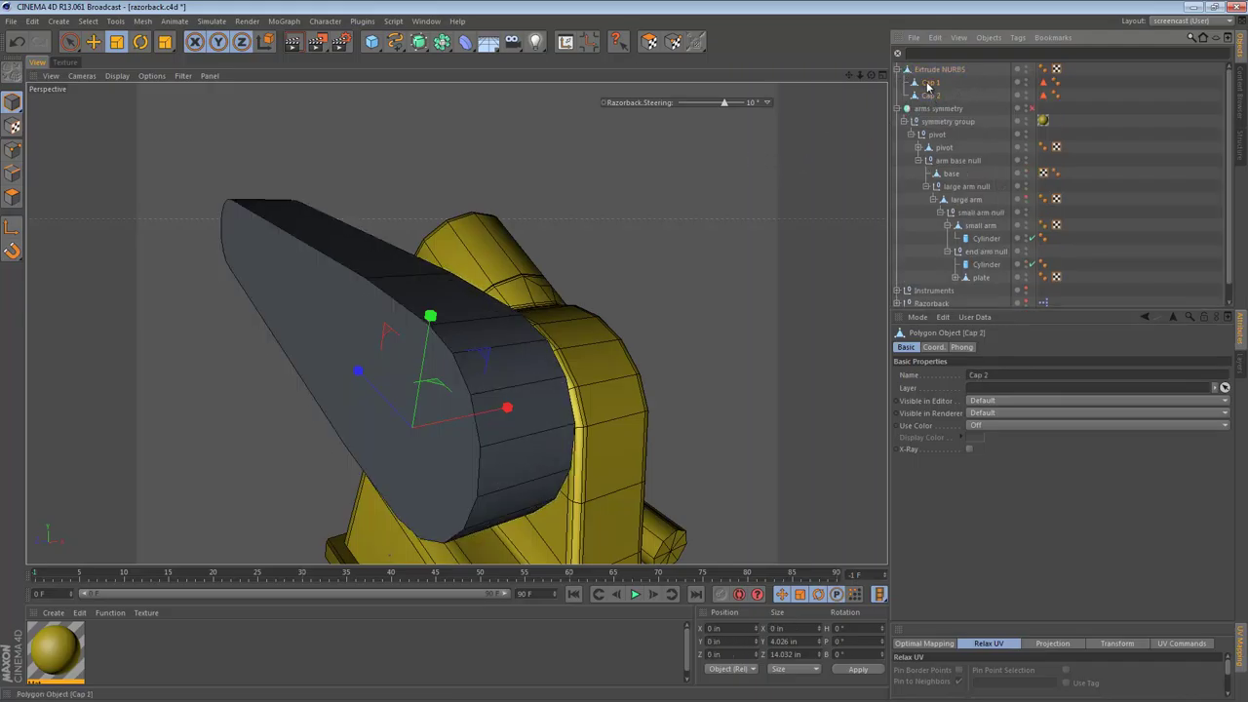
key("e")
left_click(12, 195)
left_click(413, 329)
left_click_drag(413, 329, 473, 326, "alt")
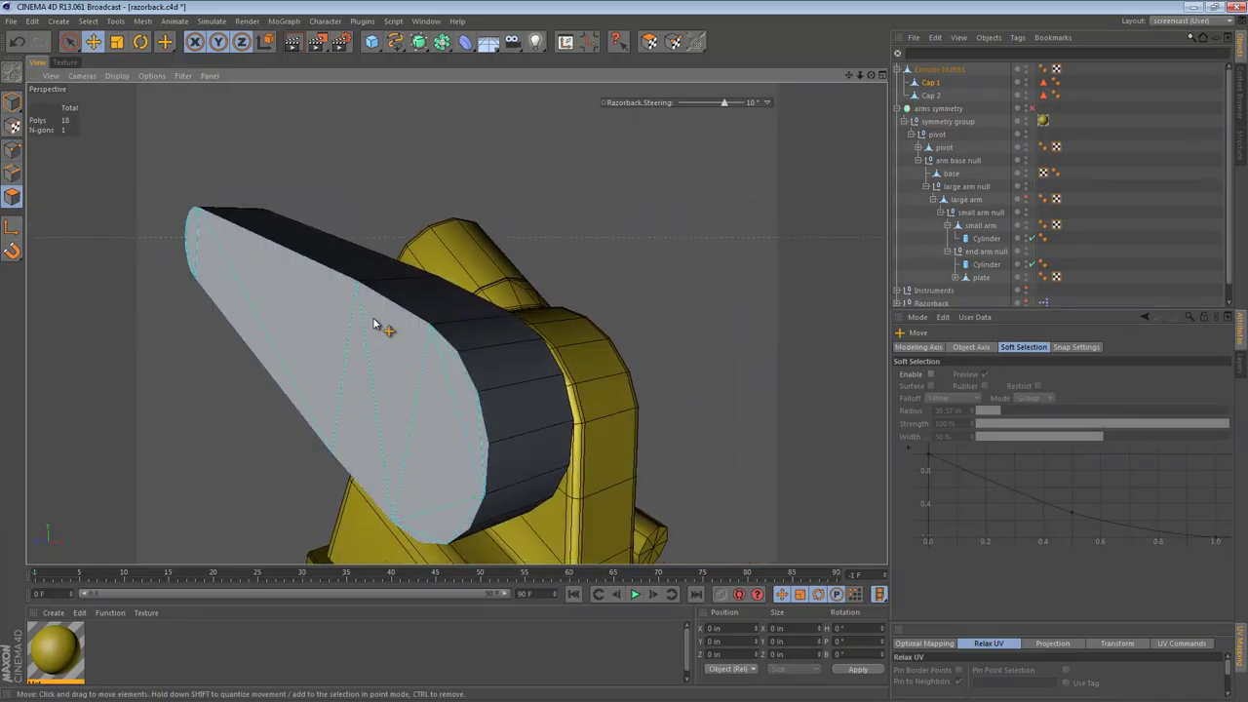
- Combine the Extrude NURBS polygon object and its two caps into one object with Connect Objects + Delete
left_click(936, 70)
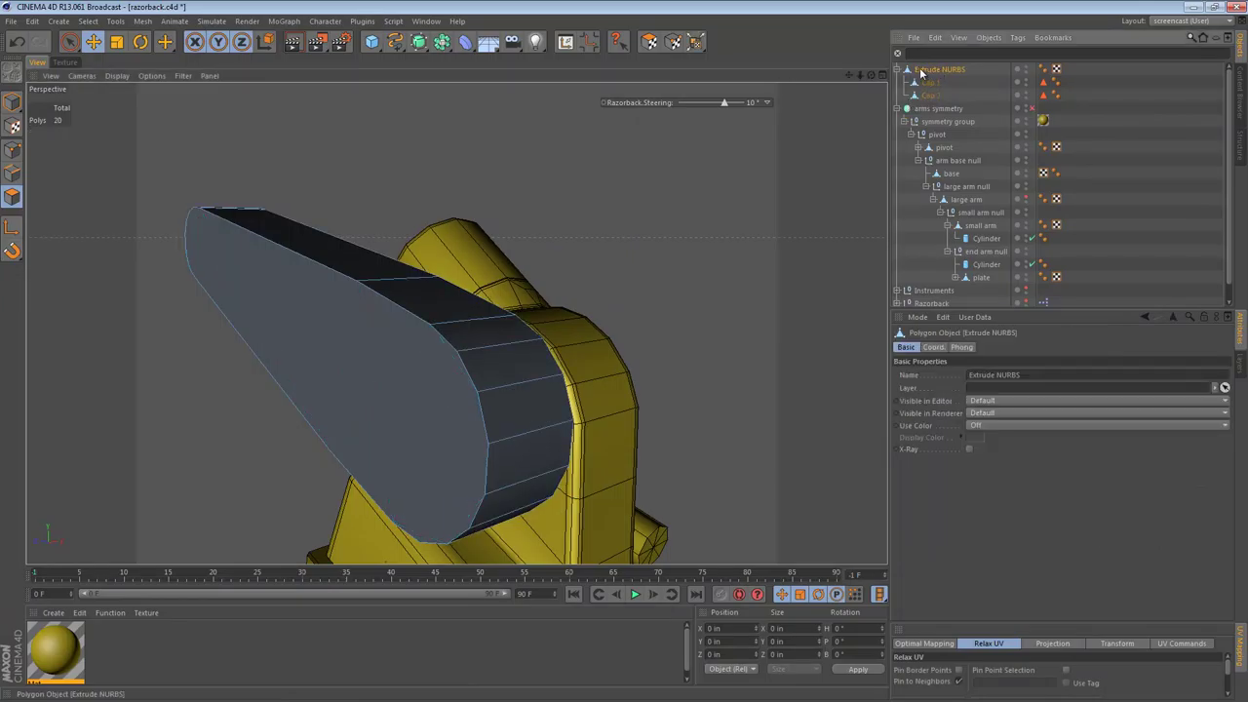
left_click(930, 94, "shift")
right_click(932, 80)
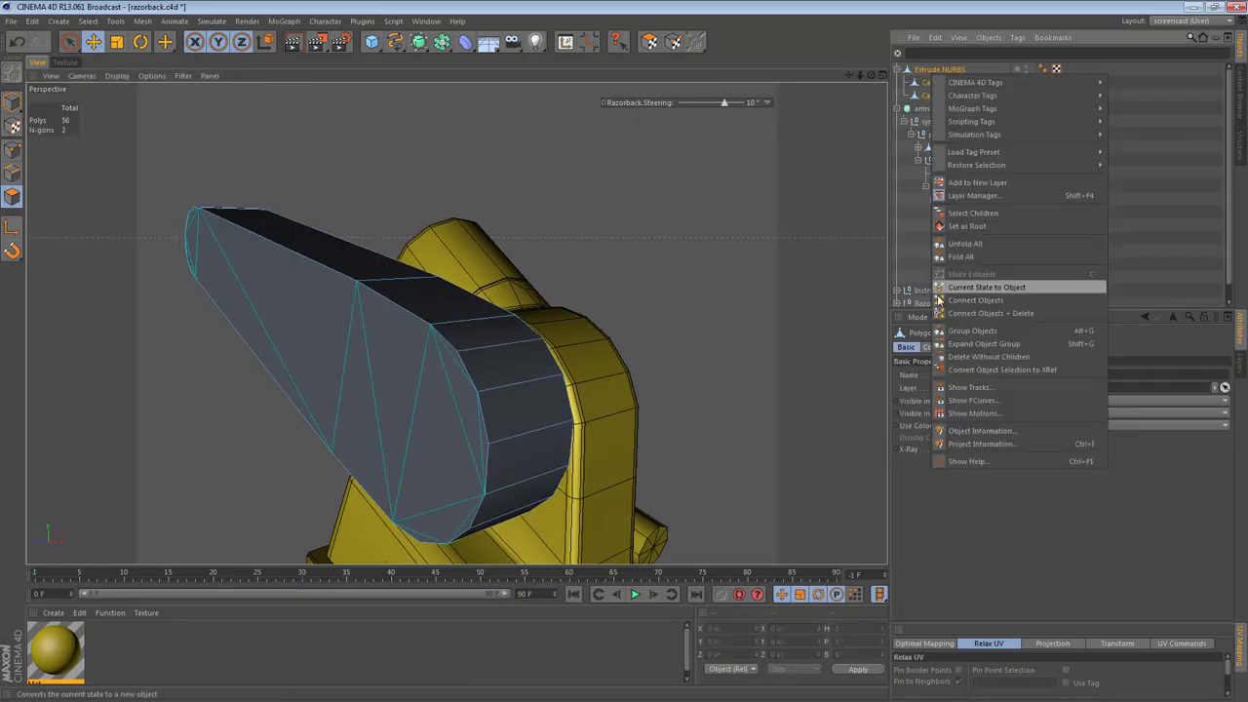
left_click(975, 312)
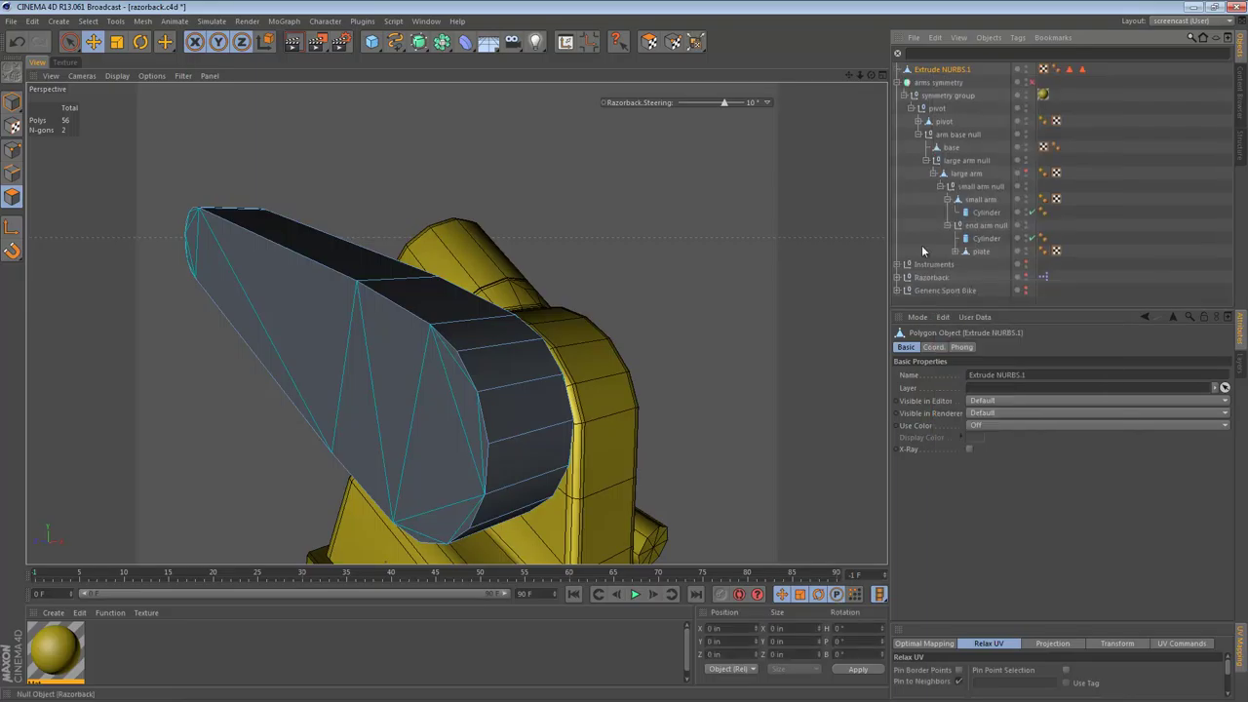
- Pull the near cap and a side polygon away from the arm to test for connected points, and undo the moves
left_click(318, 285)
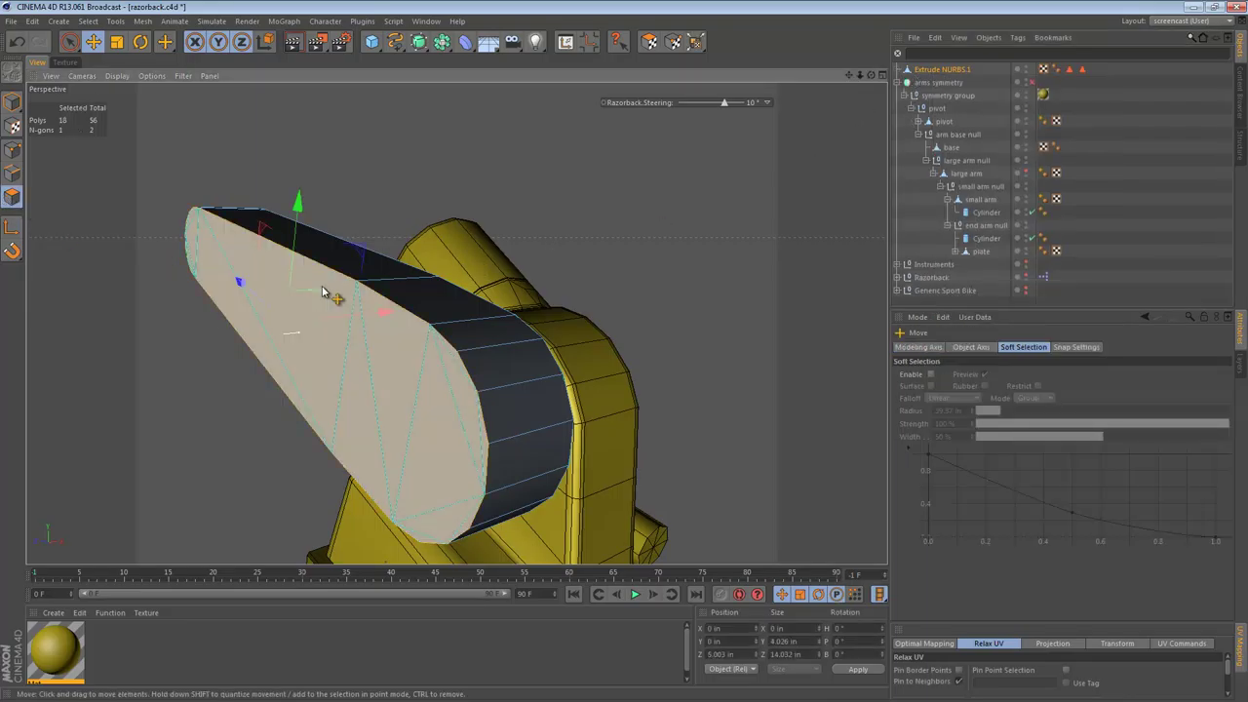
left_click_drag(322, 286, 270, 261, "alt")
left_click(324, 298)
left_click_drag(347, 339, 280, 371)
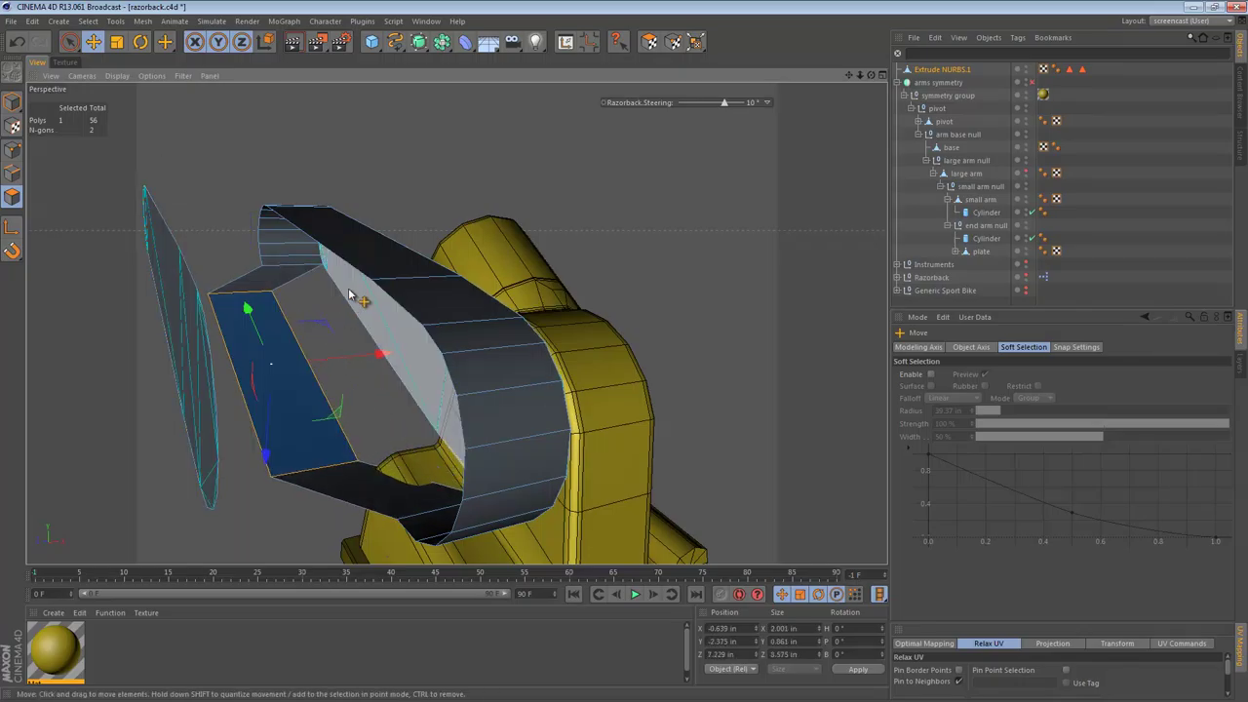
left_click(383, 335)
left_click_drag(384, 333, 459, 251)
key("ctrl+z")
key("ctrl+z")
key("ctrl+z")
key("ctrl+z")
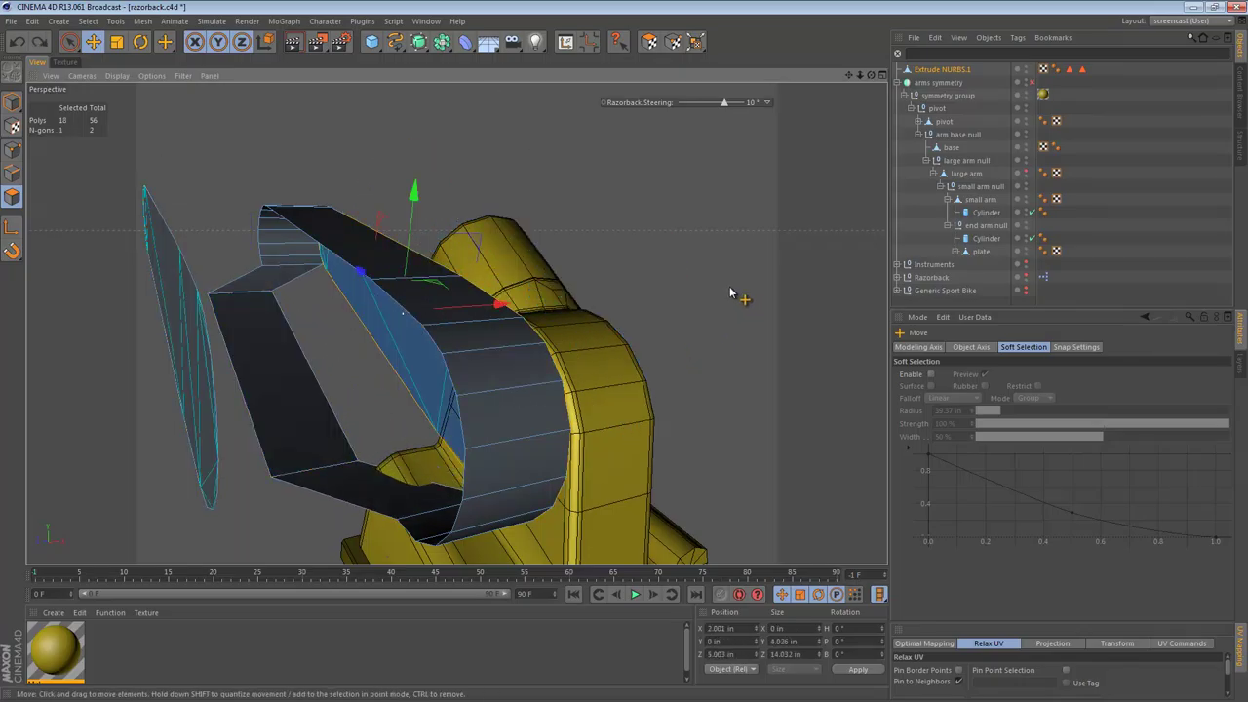
key("ctrl+z")
key("ctrl+z")
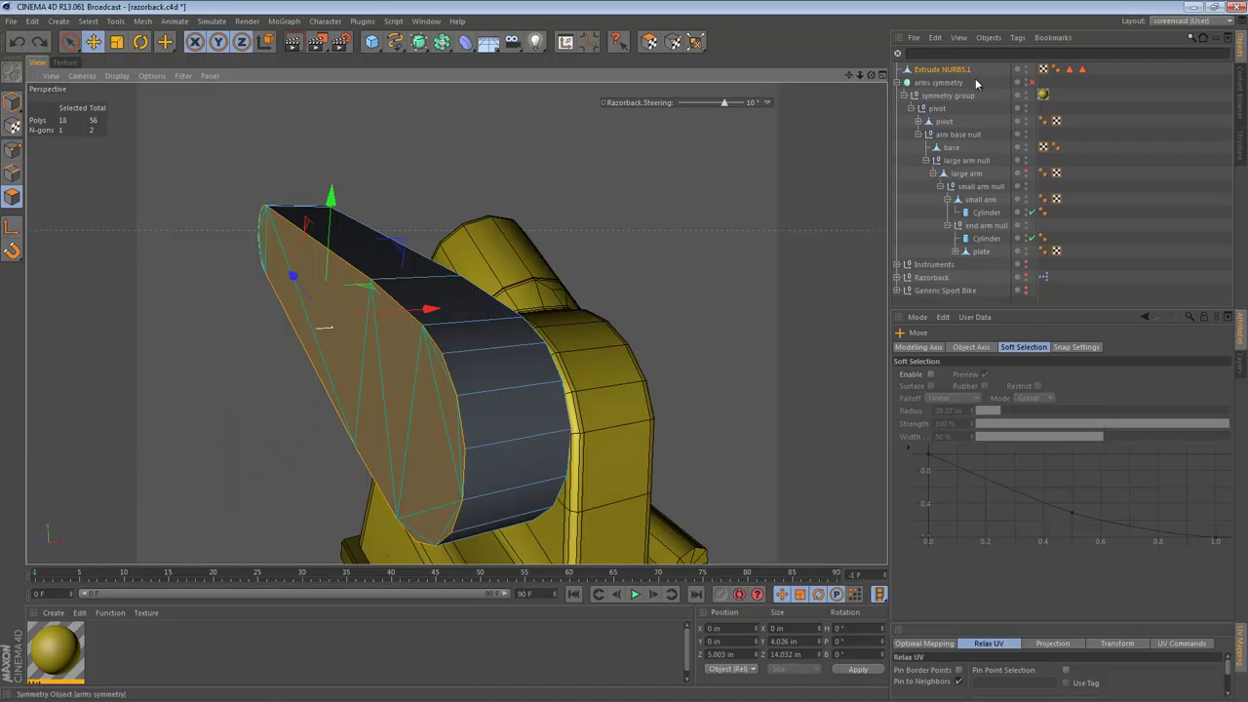
- Select all polygons of the merged arm and optimize them with a tolerance of 0.004 in
key("ctrl+a")
right_click(460, 111)
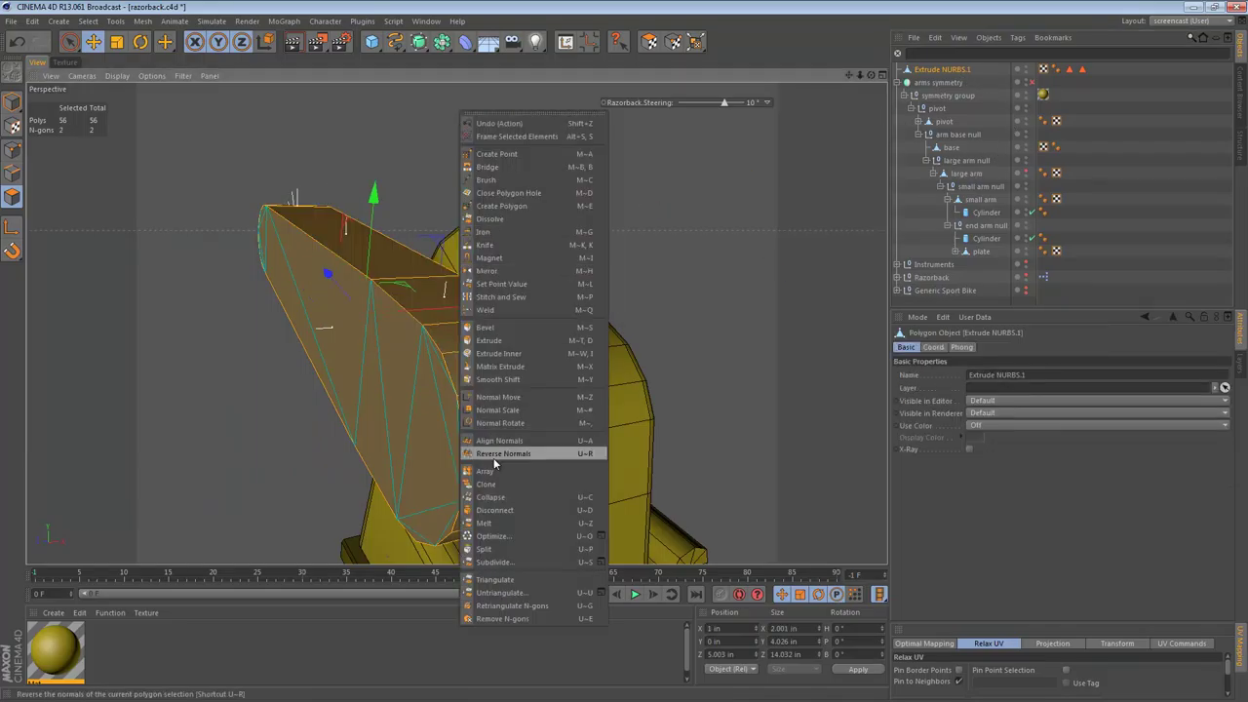
left_click(600, 536)
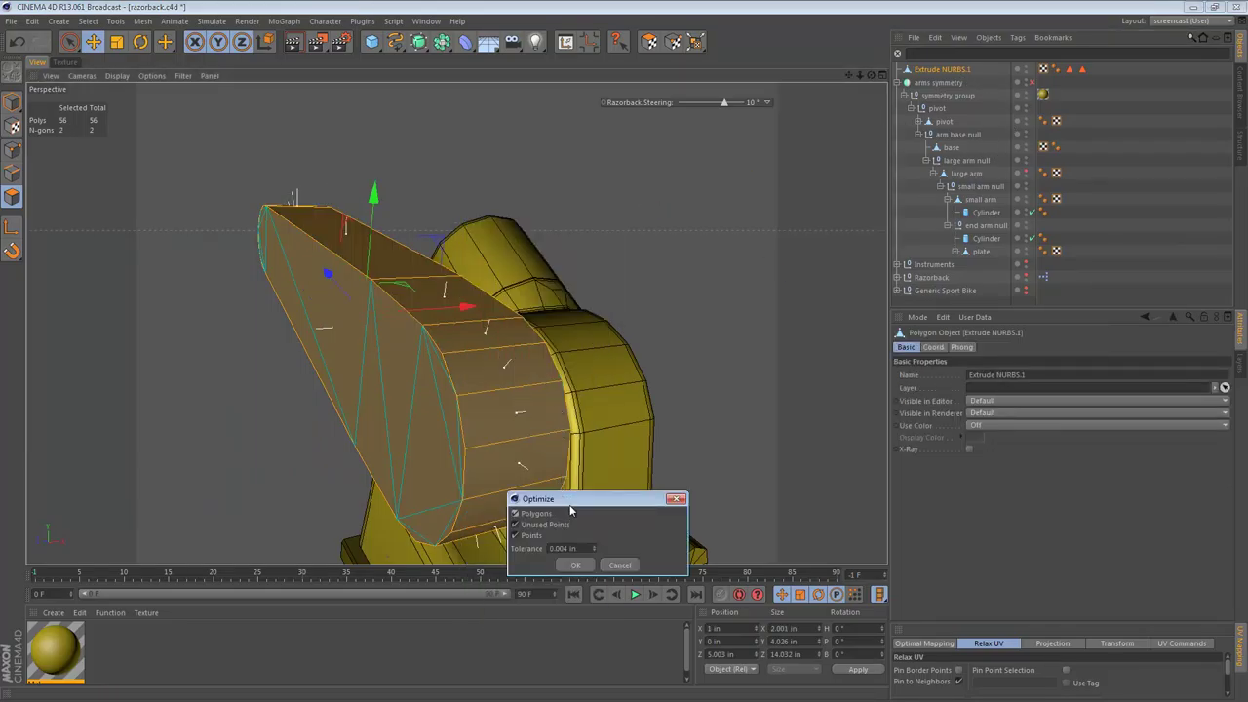
left_click_drag(570, 499, 447, 165)
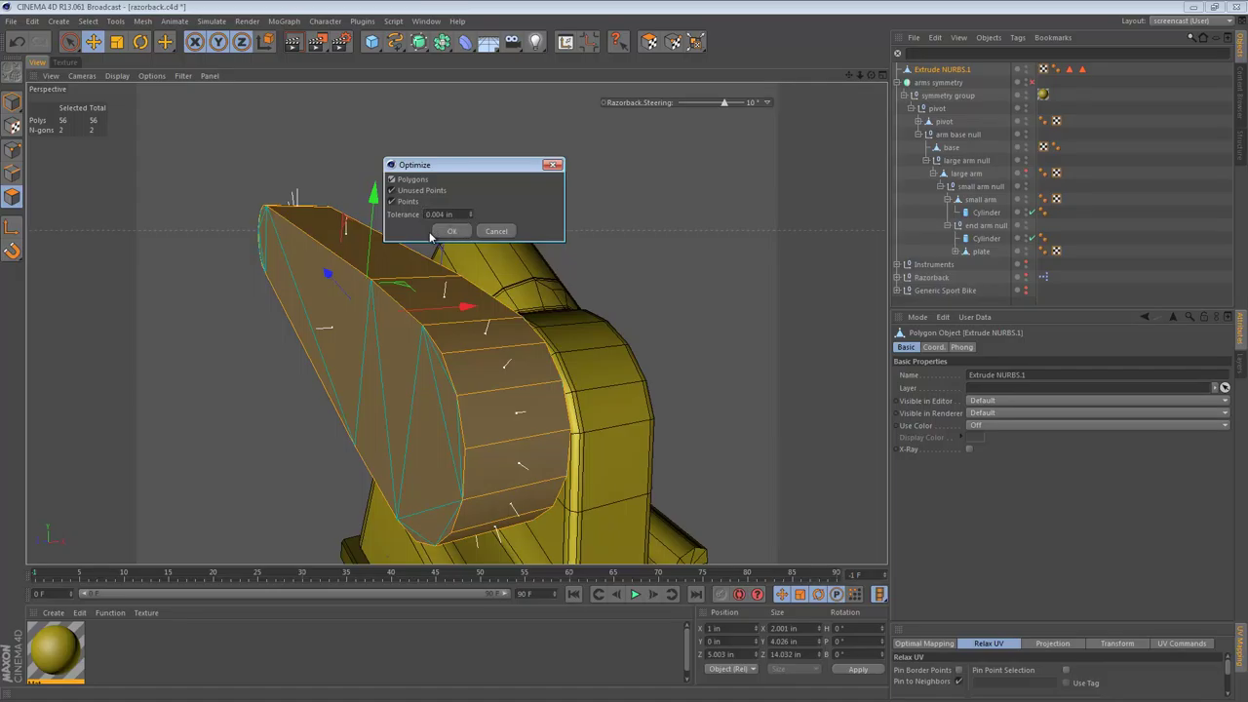
left_click(448, 231)
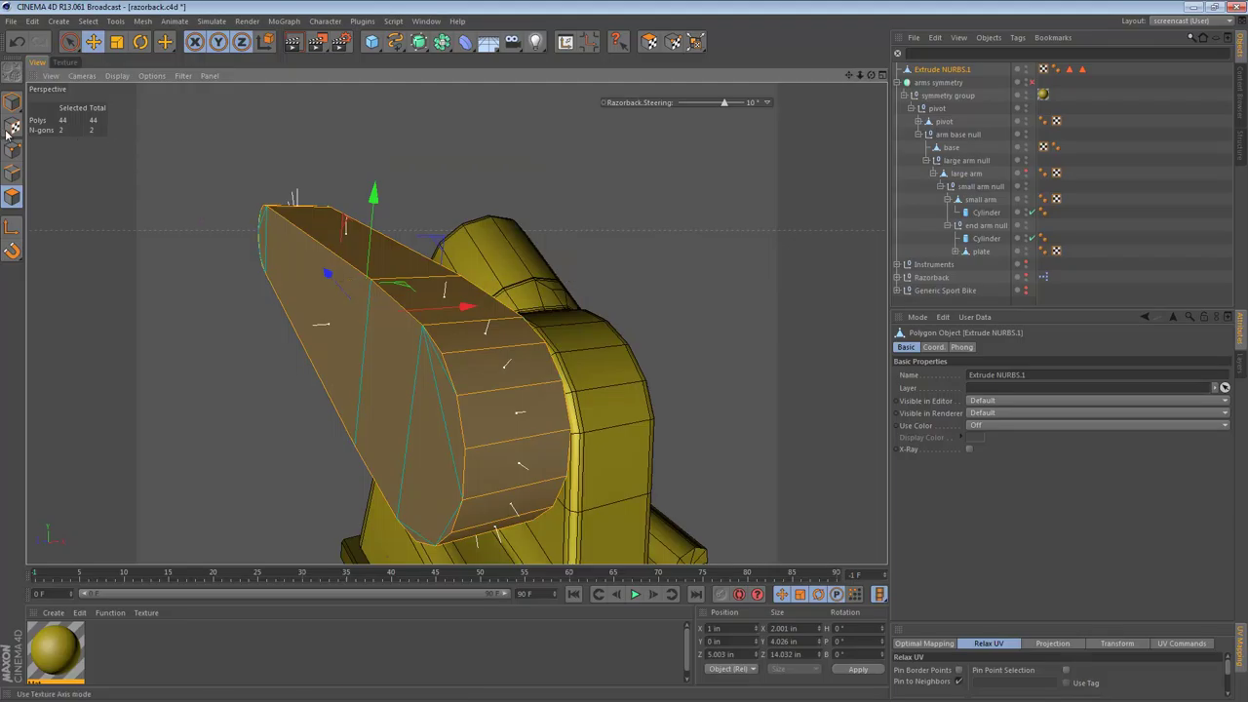
- Select the flat n-gon cap faces on both sides of the optimized arm
left_click(14, 105)
left_click_drag(345, 264, 454, 286, "alt")
middle_click_drag(501, 243, 578, 180, "alt")
left_click_drag(499, 206, 386, 229, "alt")
left_click(11, 174)
left_click_drag(503, 190, 548, 197, "alt")
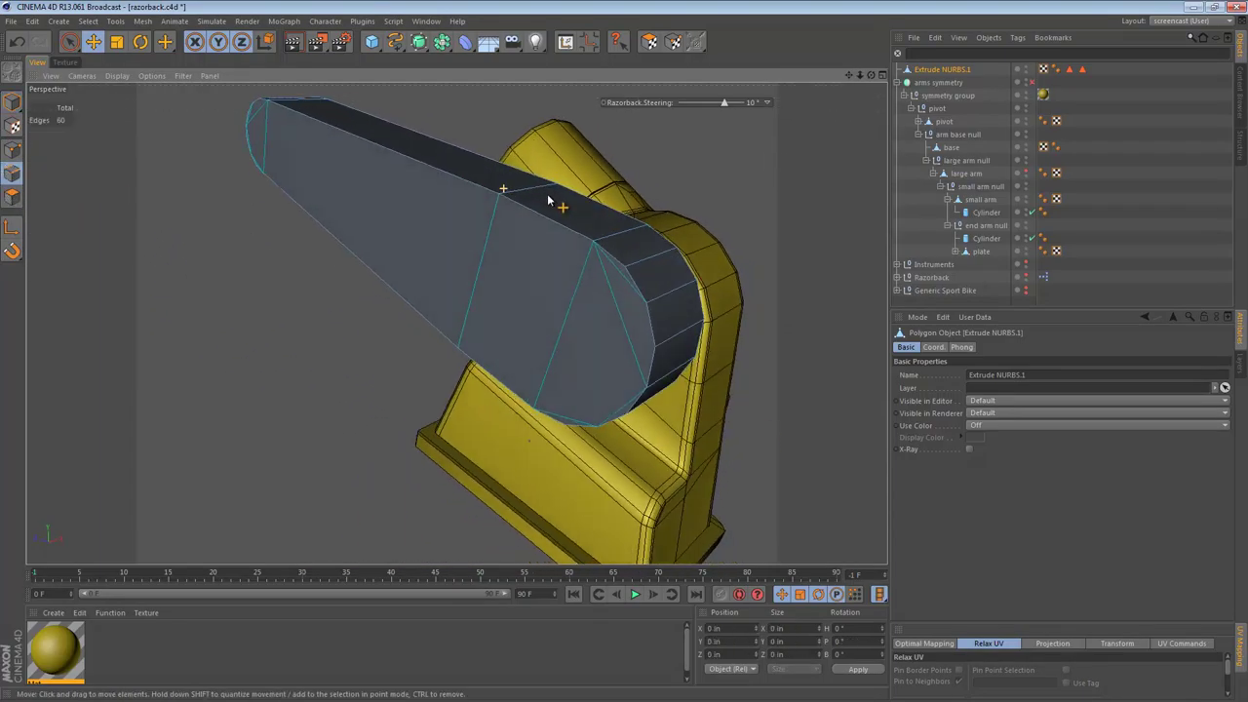
left_click(8, 198)
left_click(416, 221)
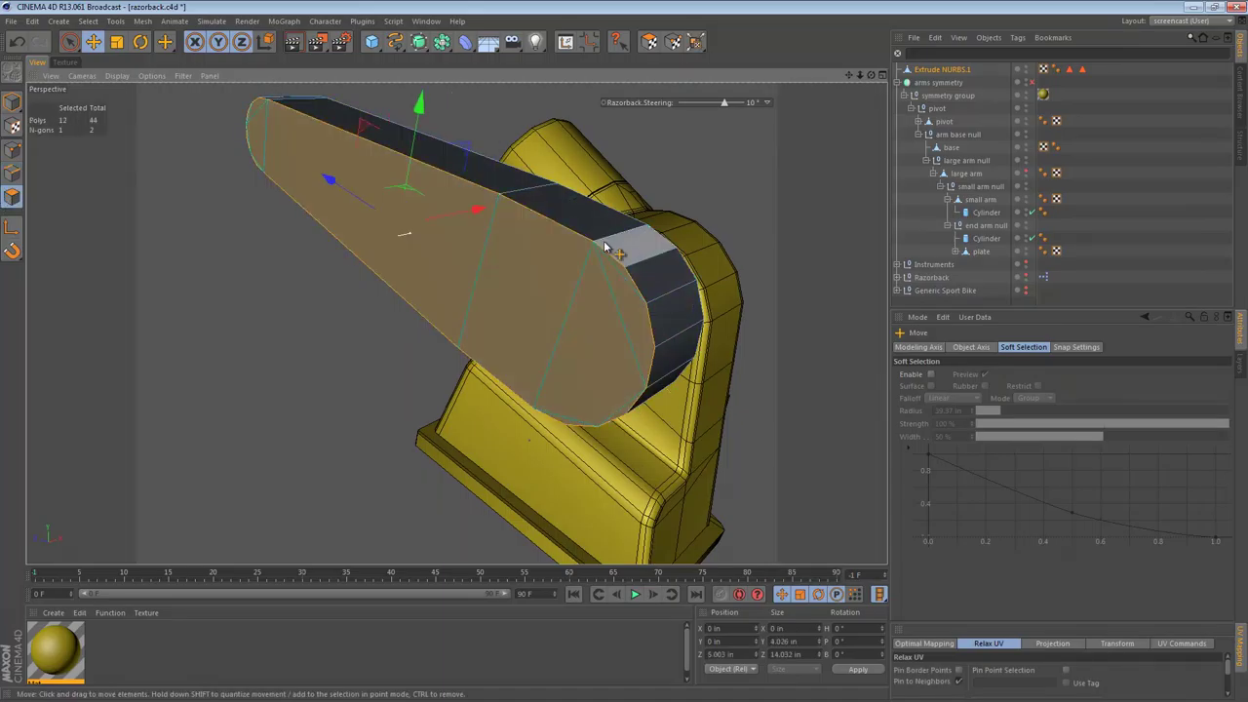
left_click_drag(619, 241, 285, 241, "alt")
left_click(759, 251, "shift")
left_click_drag(652, 221, 930, 228, "alt")
left_click_drag(625, 383, 504, 224, "alt")
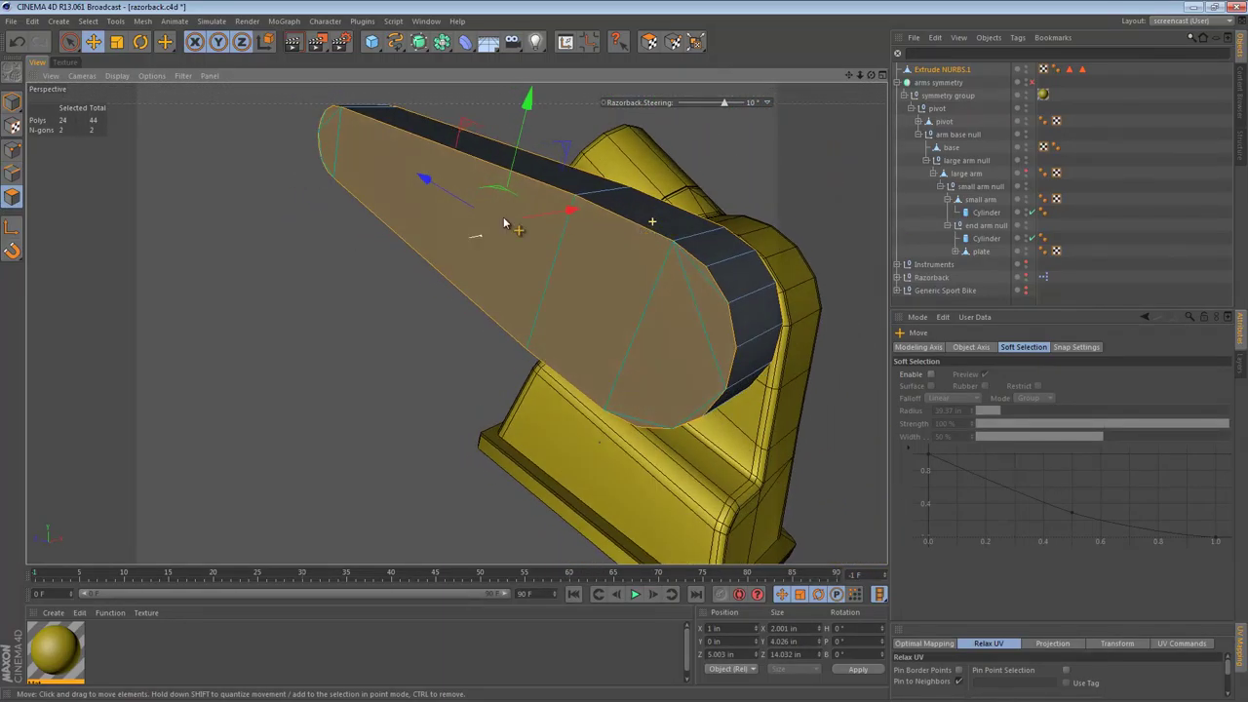
- Convert the cap face selection into an edge selection around both cap outlines
left_click(13, 175)
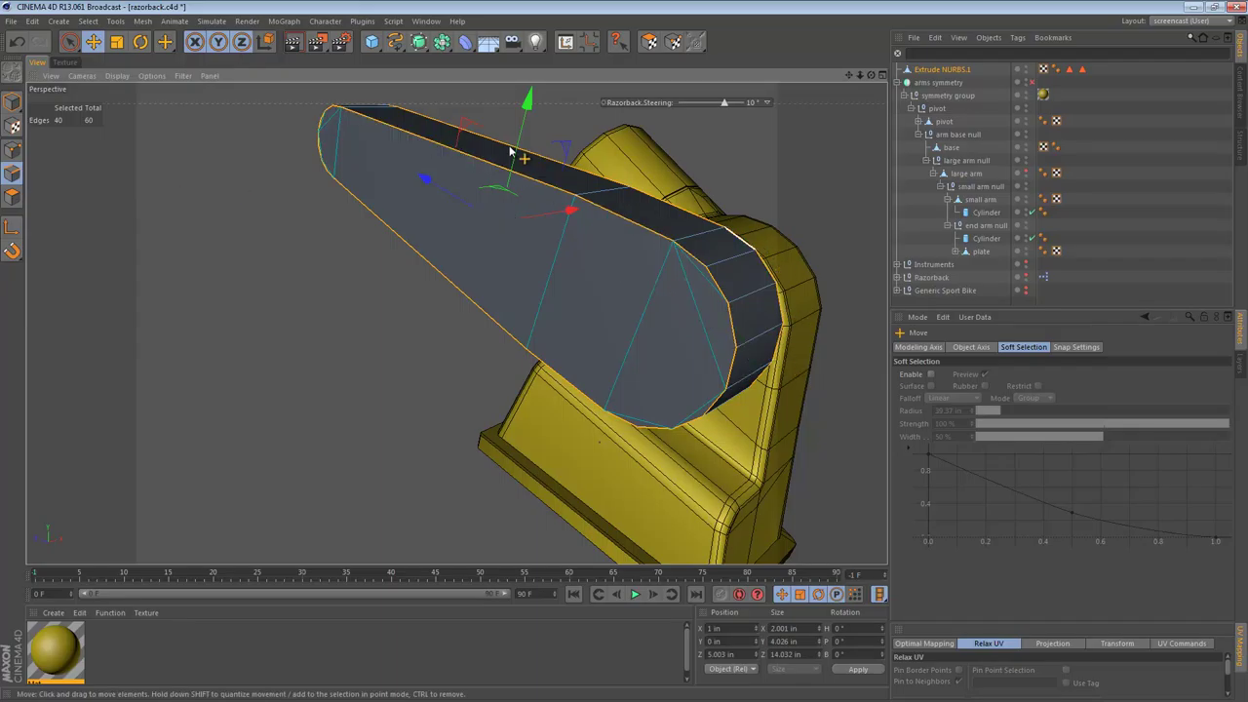
left_click_drag(638, 213, 390, 292, "alt")
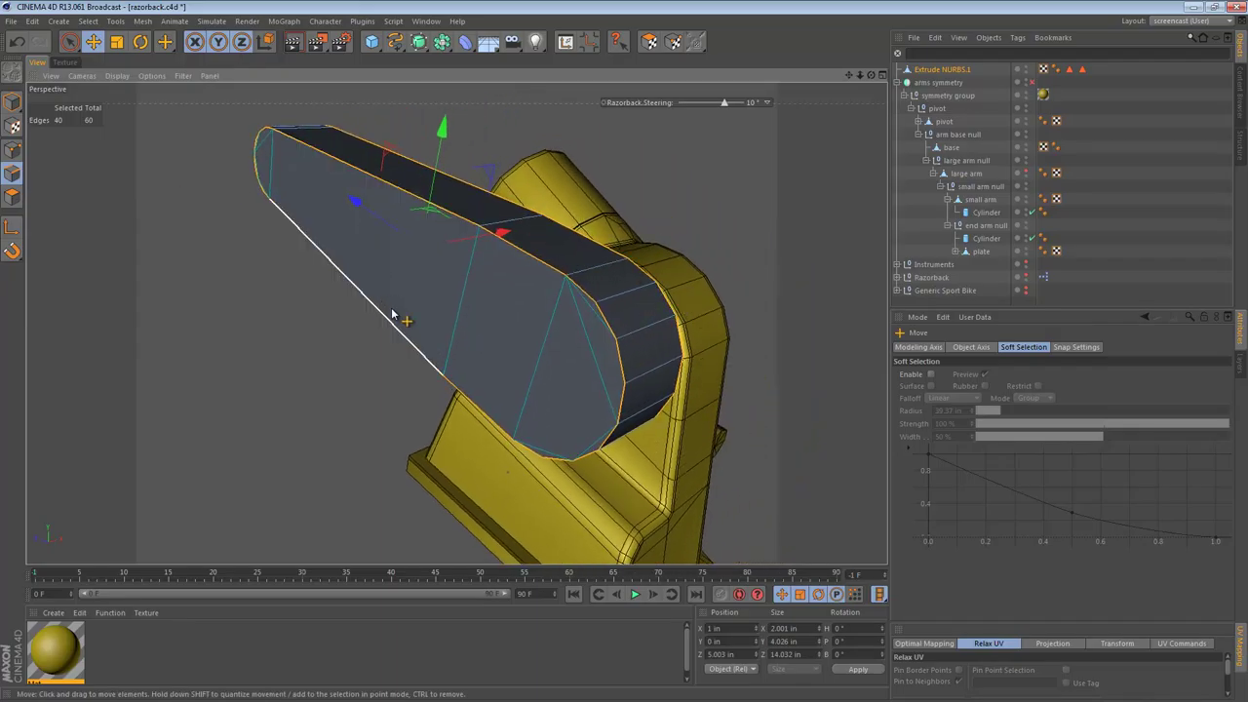
mouse_move(470, 249)
left_mouse_down("alt")
mouse_move(402, 230)
mouse_move(485, 257)
left_mouse_up("alt")
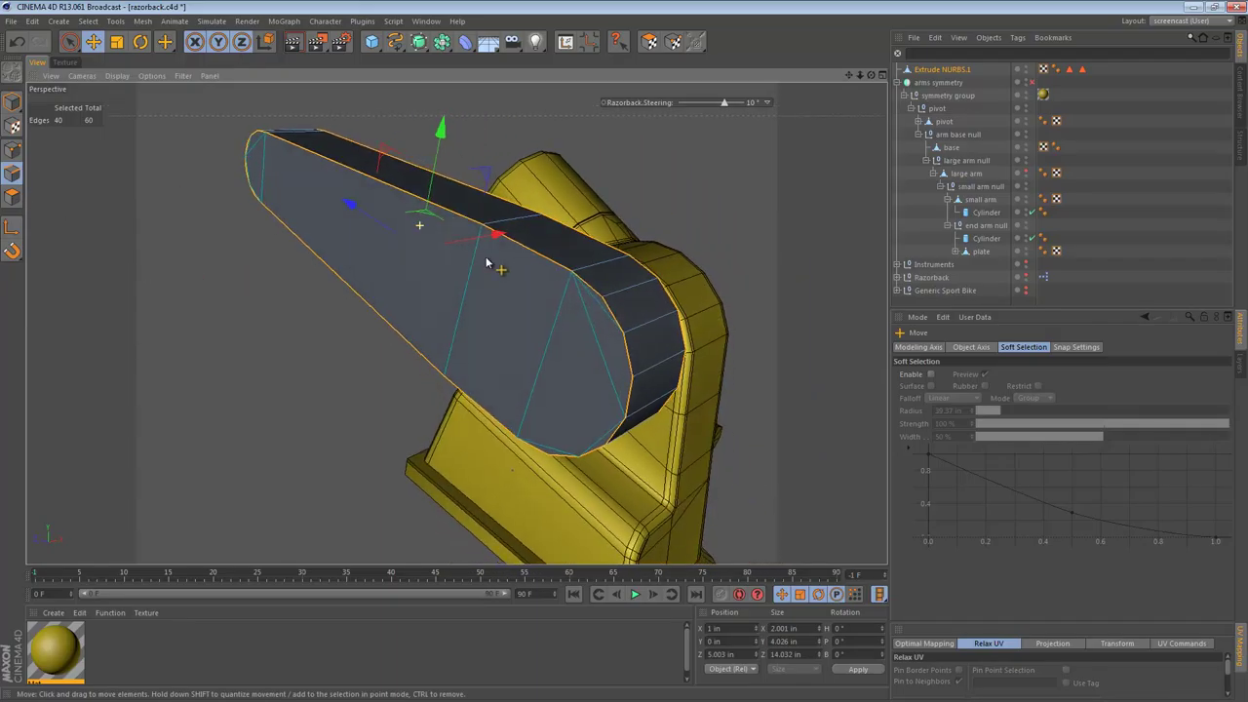
right_click_drag(487, 256, 524, 263, "alt")
left_click_drag(525, 263, 542, 240, "alt")
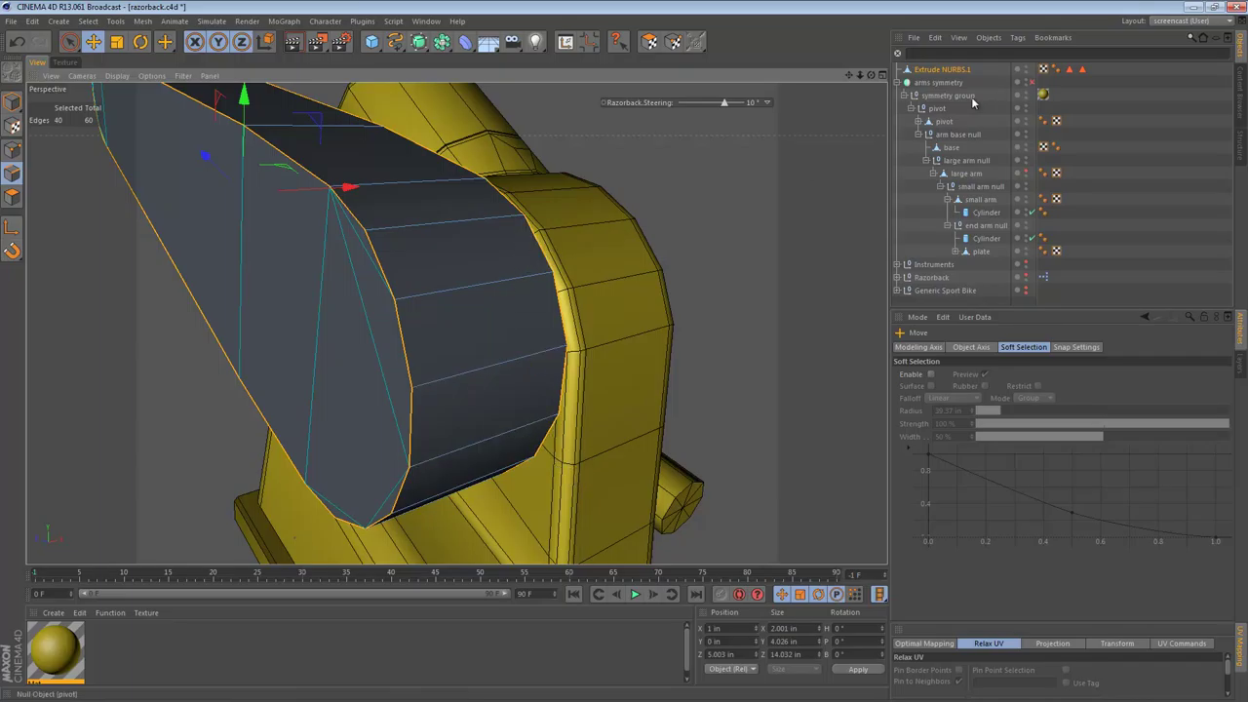
- Bevel the selected edges around both caps with a subdivision of 2 and adjust the inner offset
left_click(942, 69)
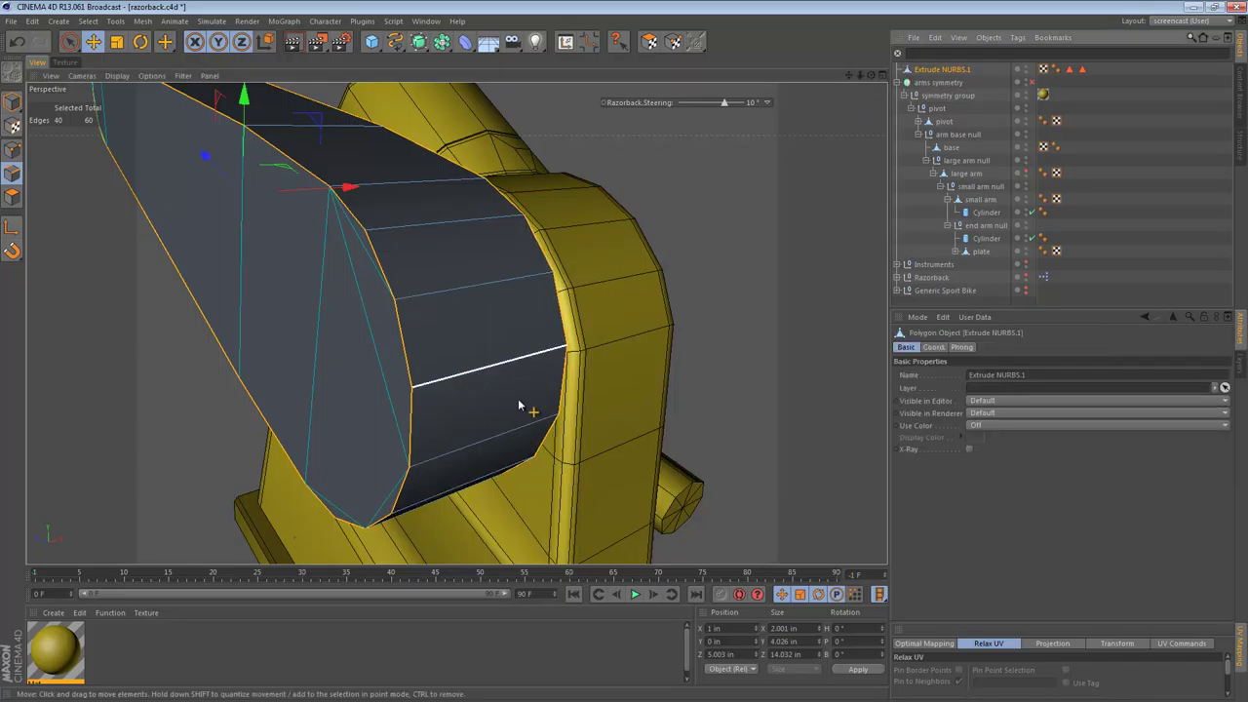
right_click(347, 250)
left_click(403, 504)
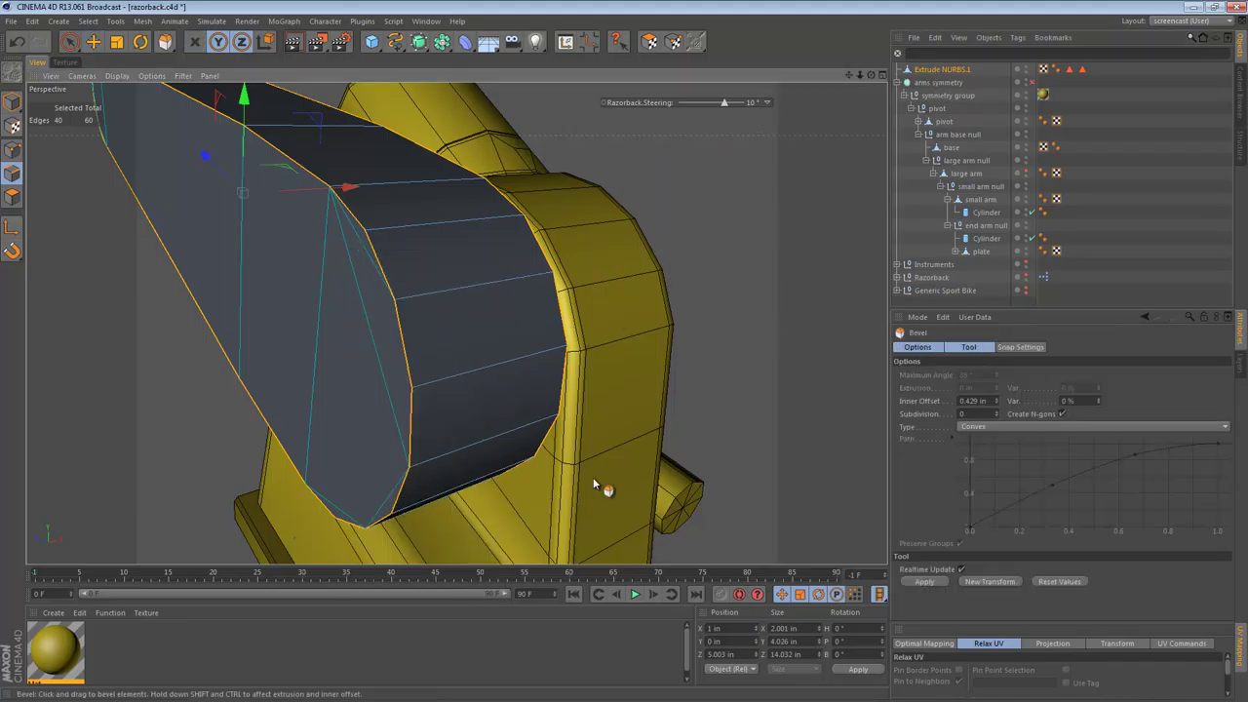
left_click(975, 413)
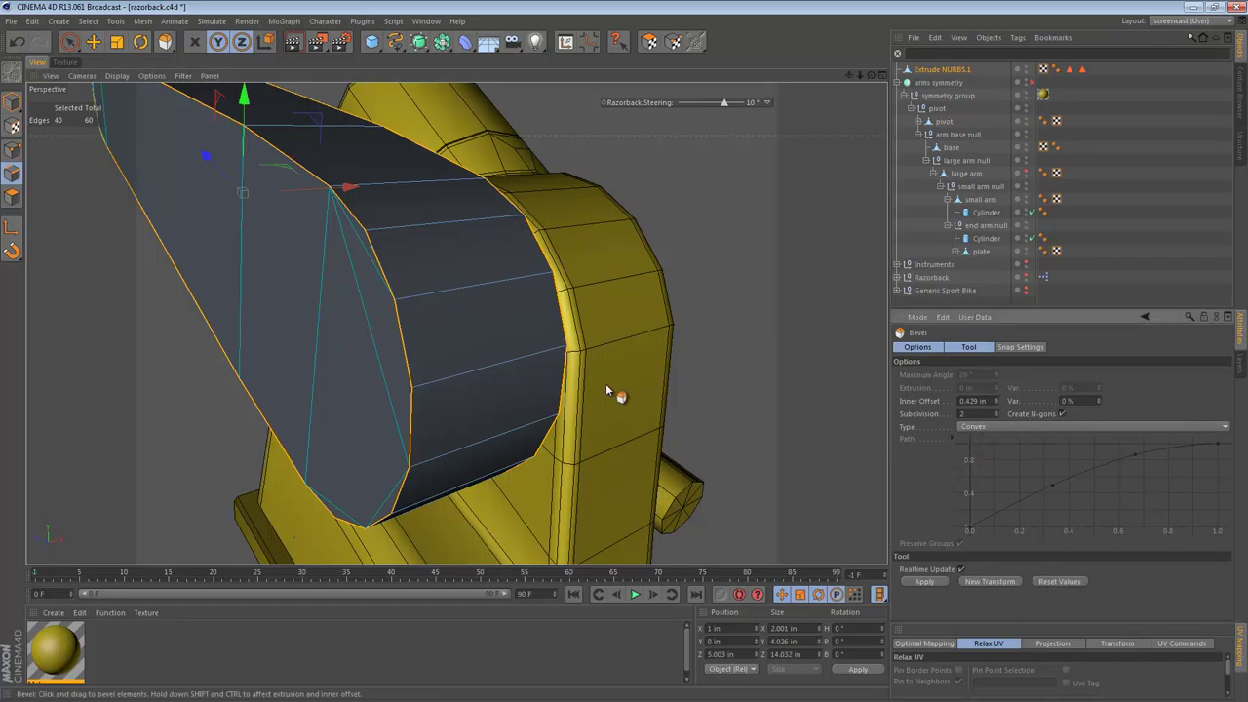
left_click_drag(546, 314, 480, 301, "alt")
middle_click_drag(481, 295, 505, 312, "alt")
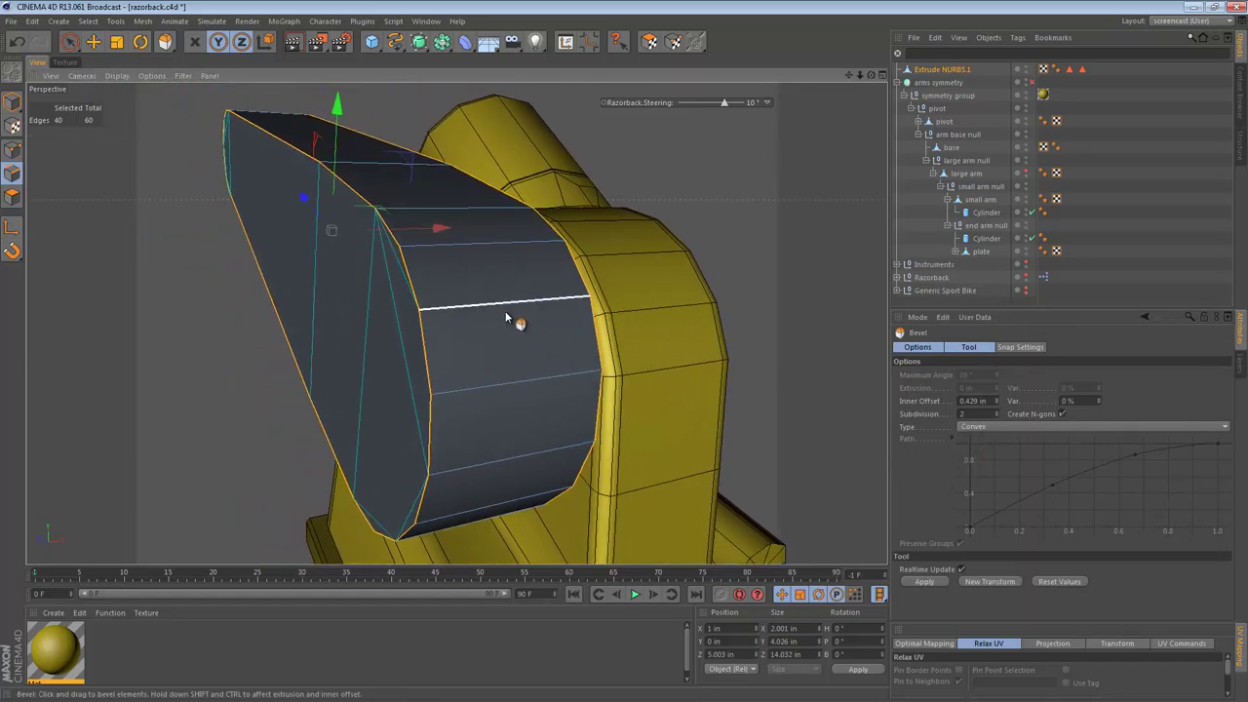
left_click_drag(621, 376, 624, 376)
double_click(972, 401)
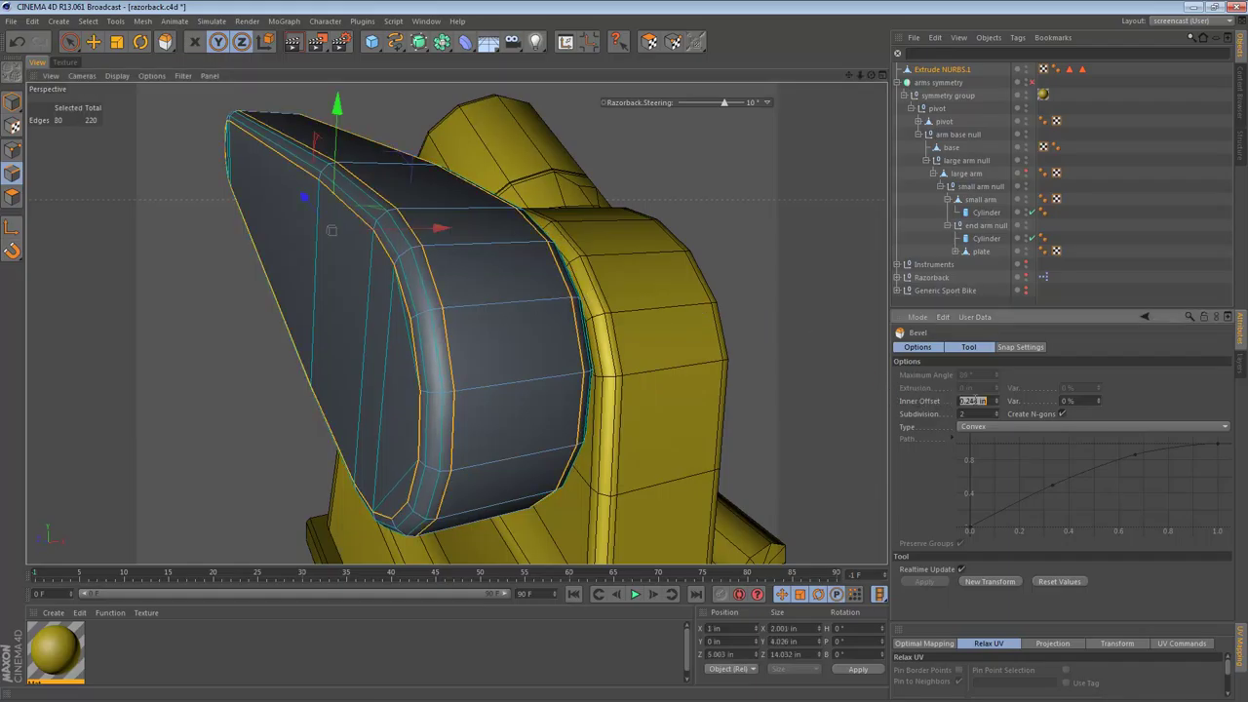
key("Return")
- Select the beveled polygon loops around both caps of the arm and remove their n-gons
left_click(10, 196)
key("u")
key("l")
mouse_move(416, 256)
left_mouse_down("alt")
mouse_move(479, 312)
mouse_move(399, 278)
mouse_move(420, 245)
left_mouse_up("alt")
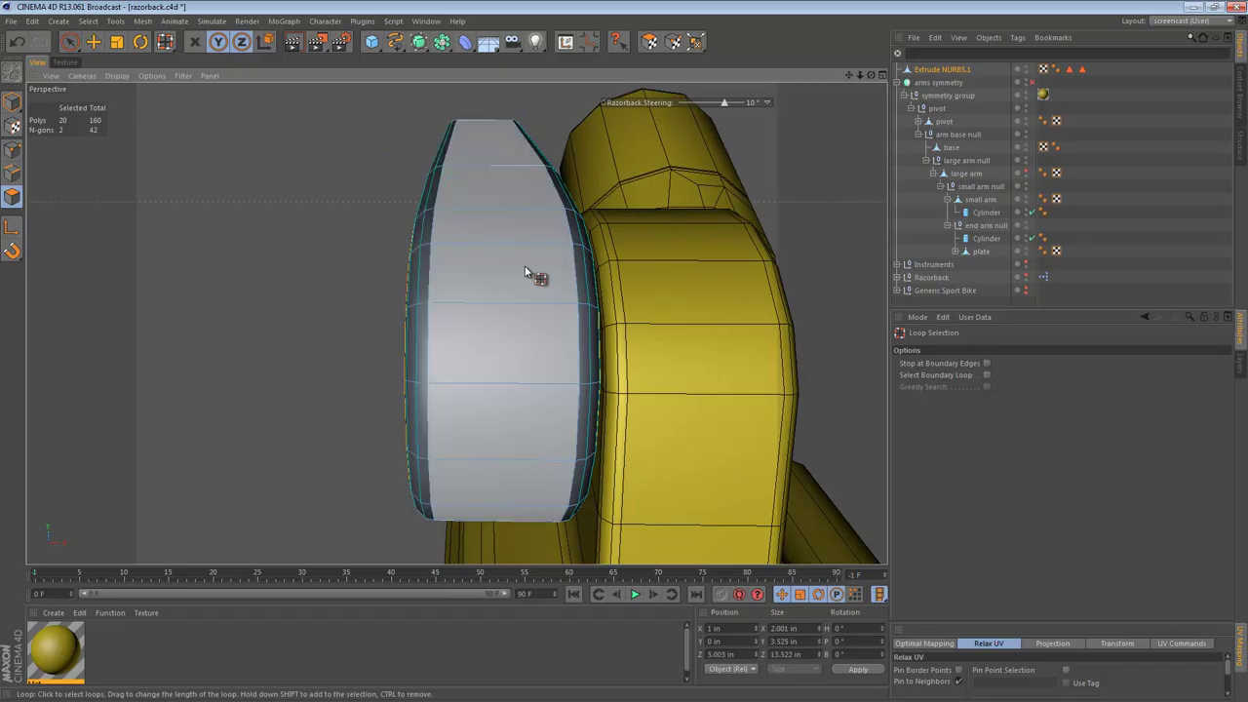
left_click_drag(529, 270, 568, 341, "alt")
left_click(591, 255, "shift")
left_click(431, 254, "shift")
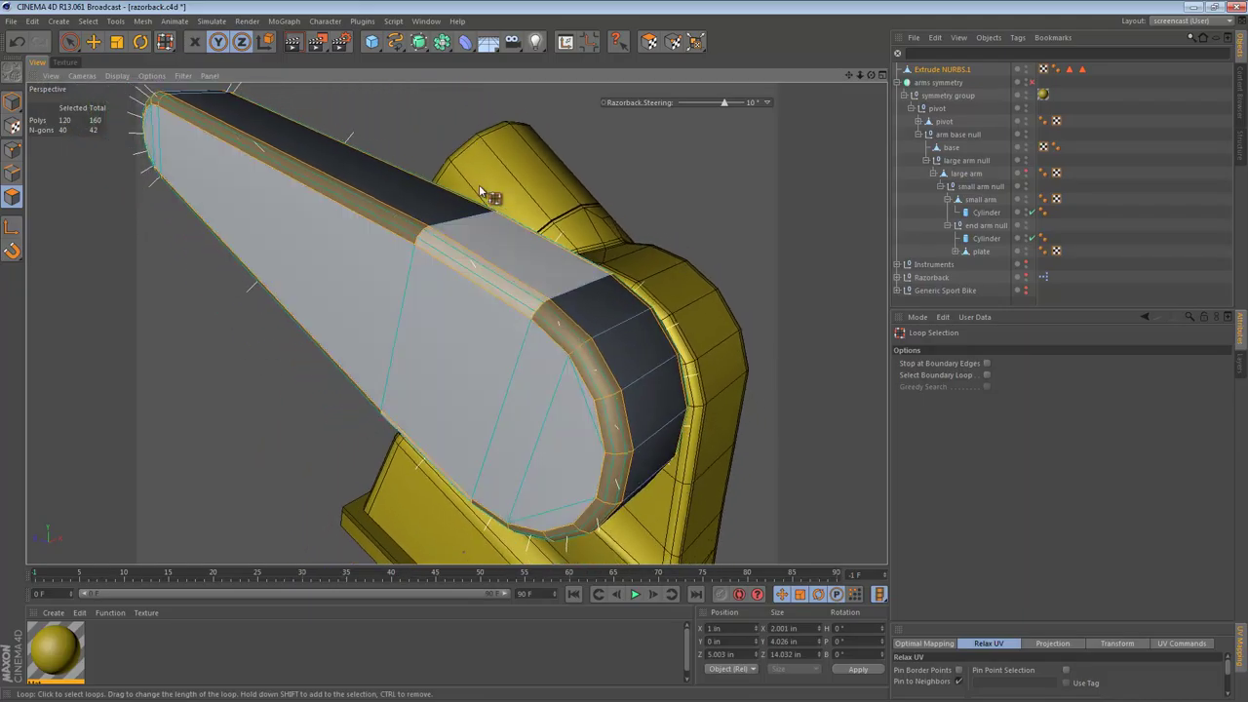
right_click(477, 127)
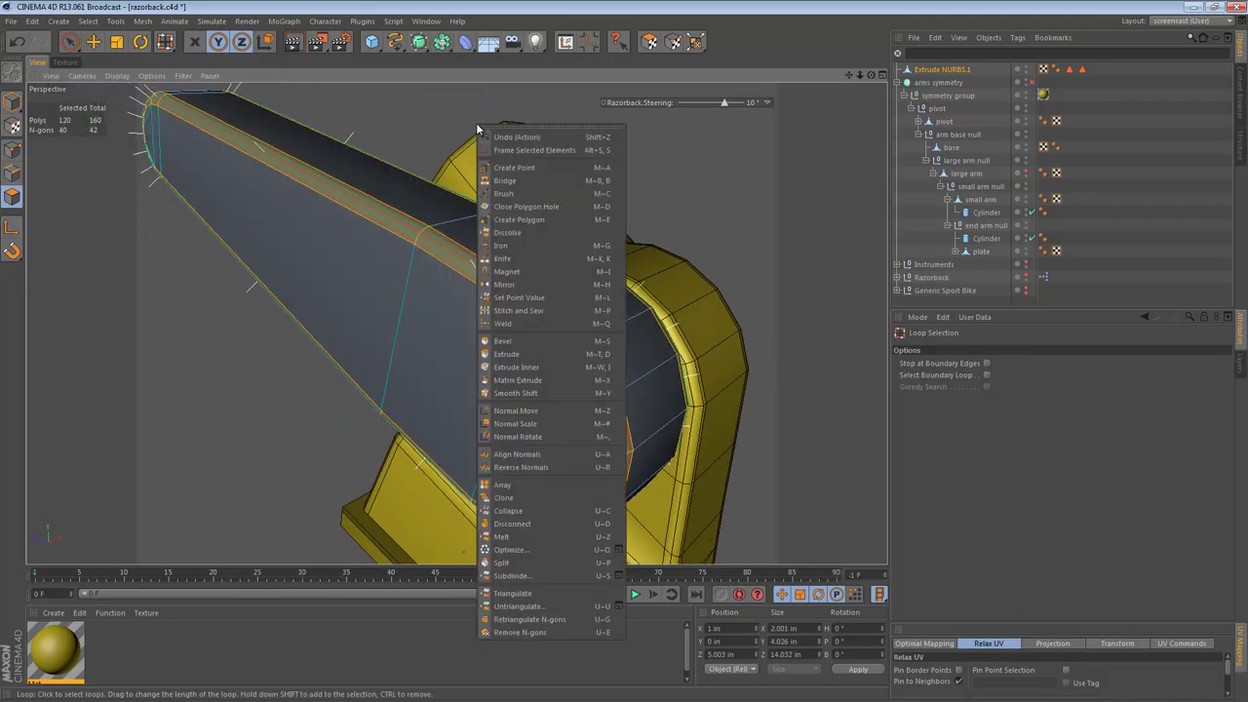
left_click(538, 630)
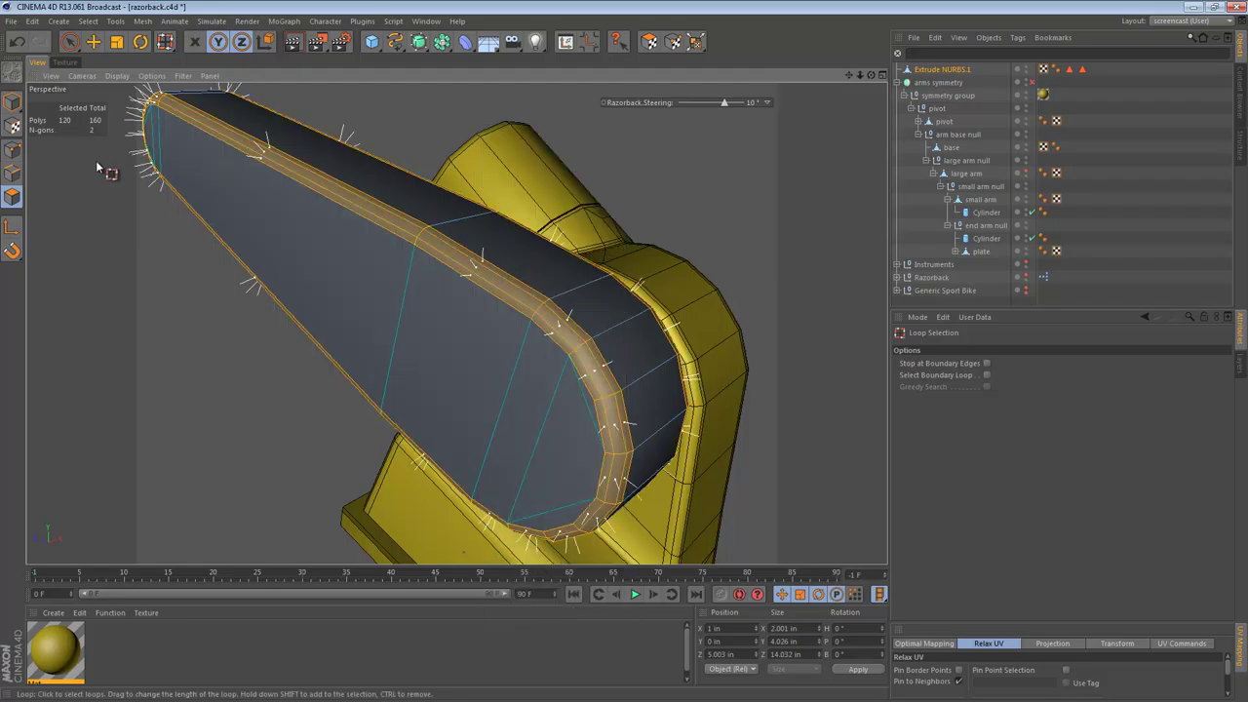
- Examine the beveled edges and flat cap faces from both sides of the arm
left_click_drag(322, 225, 542, 214, "alt")
middle_click_drag(470, 261, 492, 238, "alt")
left_click_drag(493, 237, 665, 317, "alt")
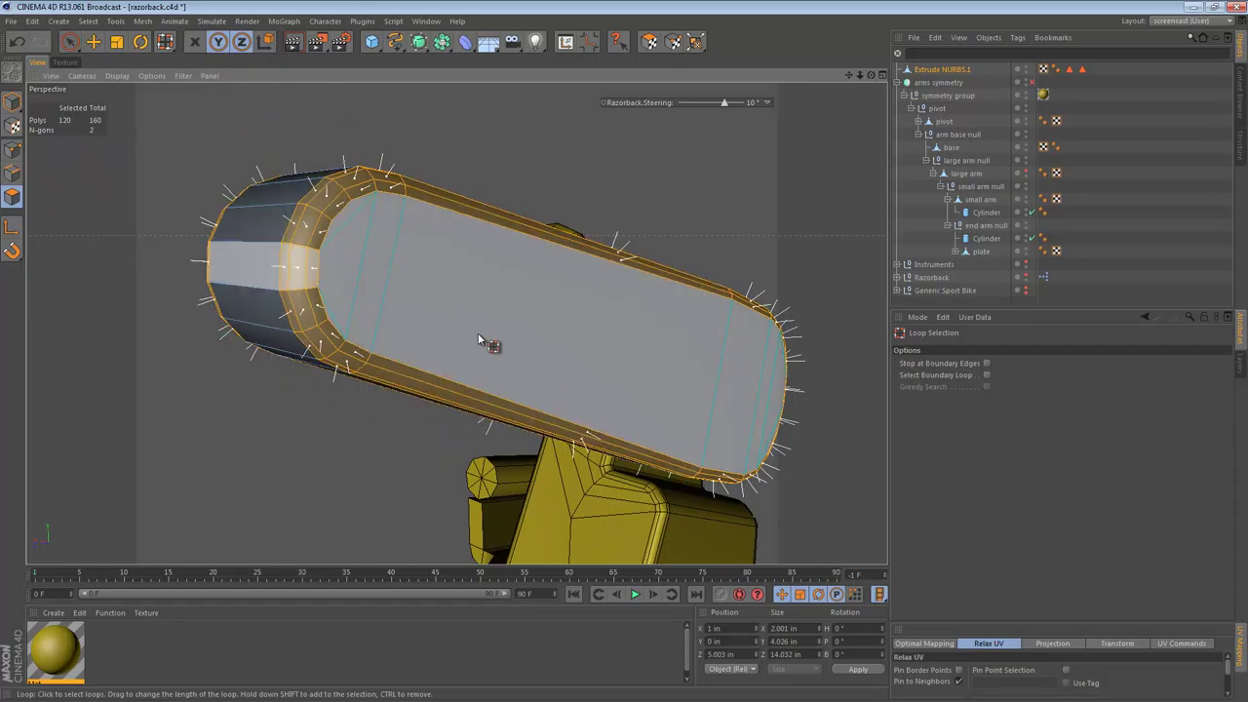
left_click_drag(604, 321, 482, 324, "alt")
key("e")
left_click(362, 261)
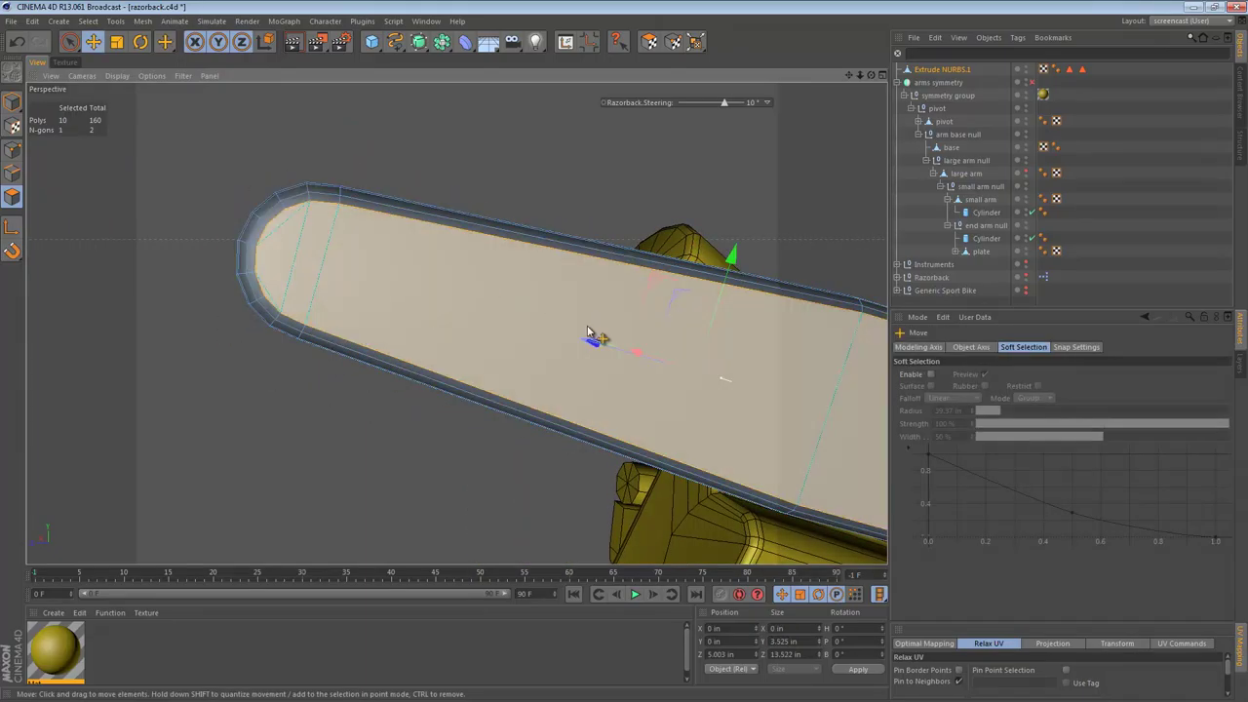
right_click_drag(608, 309, 574, 312, "alt")
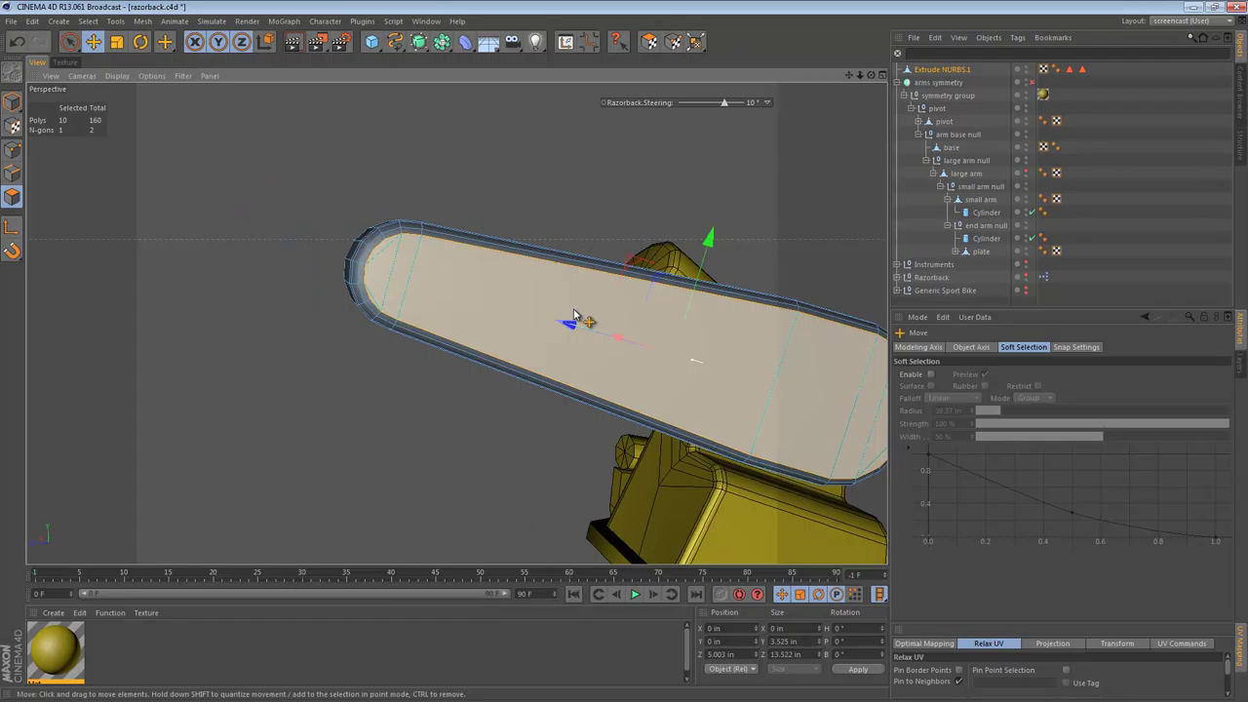
left_click_drag(573, 317, 479, 284, "alt")
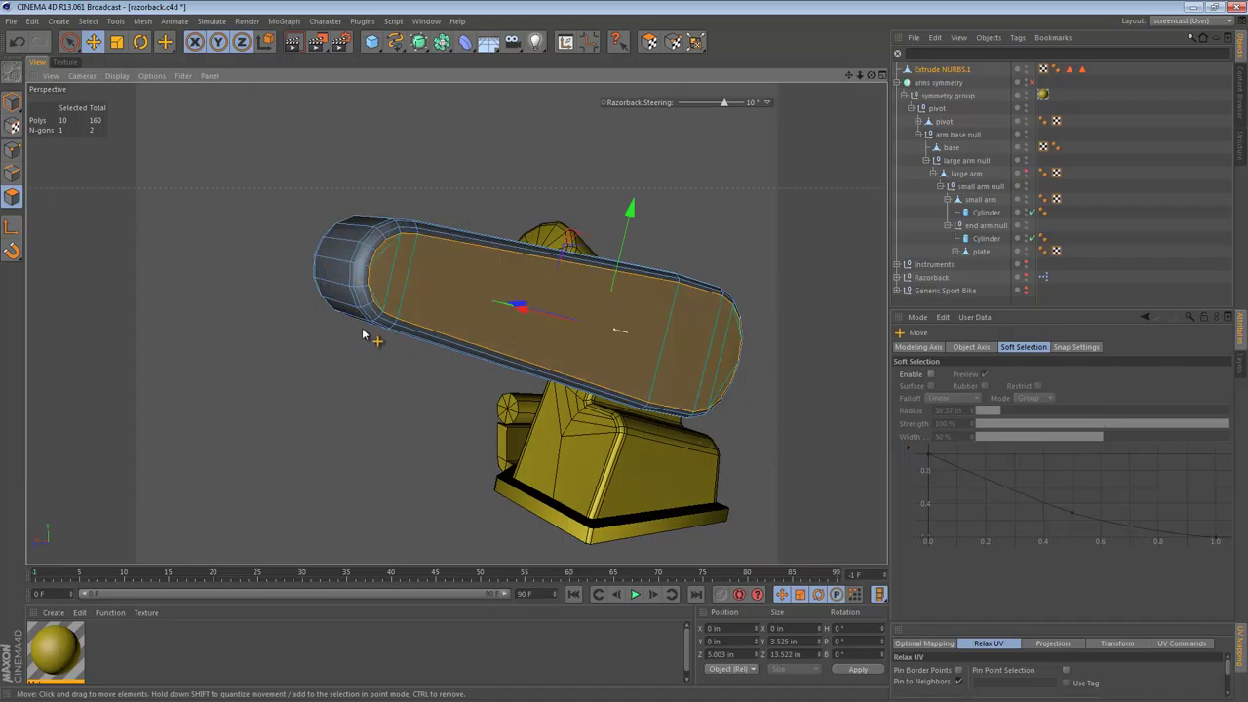
left_click_drag(321, 277, 305, 220, "alt")
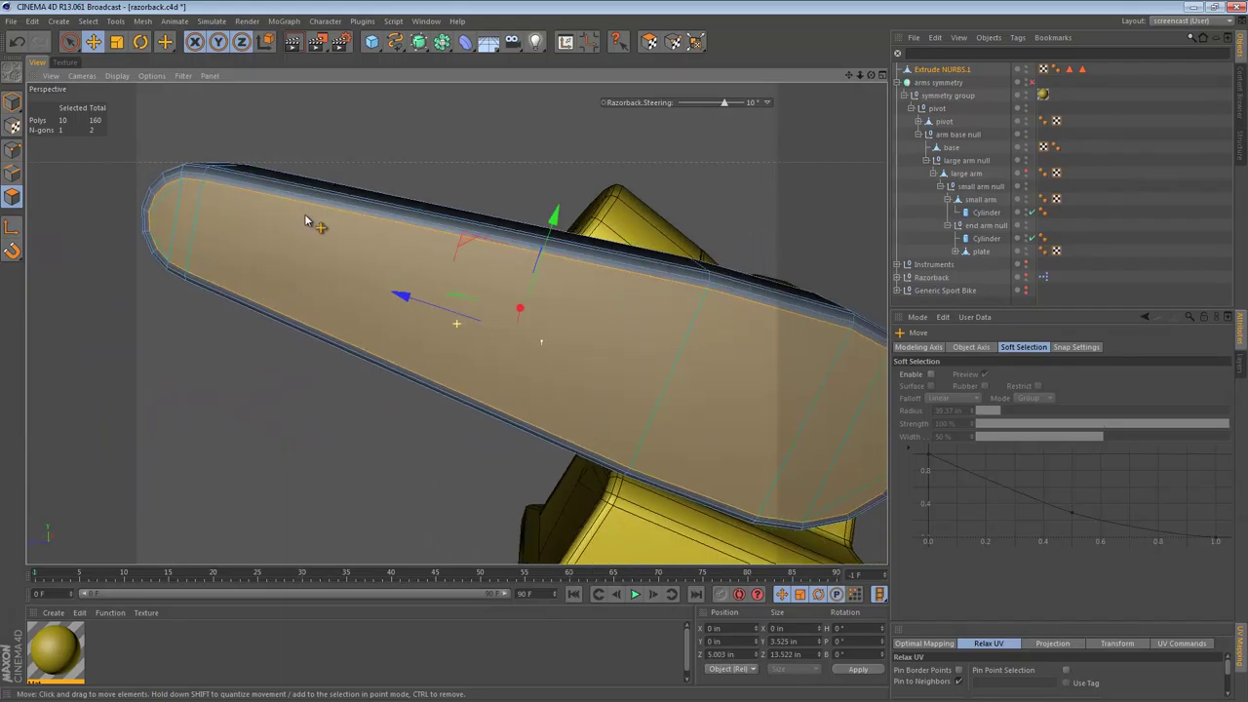
scroll(533, 243, "down", 3)
middle_click_drag(585, 257, 507, 201, "alt")
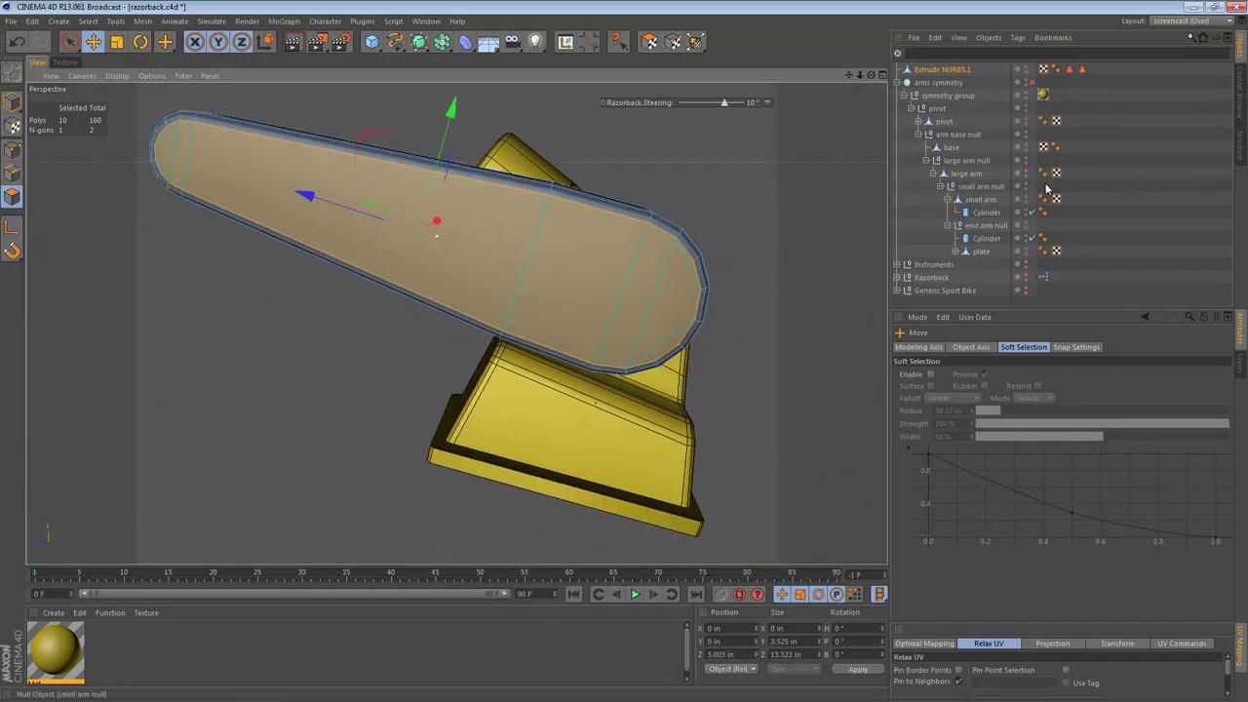
- Compare the axis orientation of the original large arm, its parent null and the small arm null in model mode
left_click(965, 173)
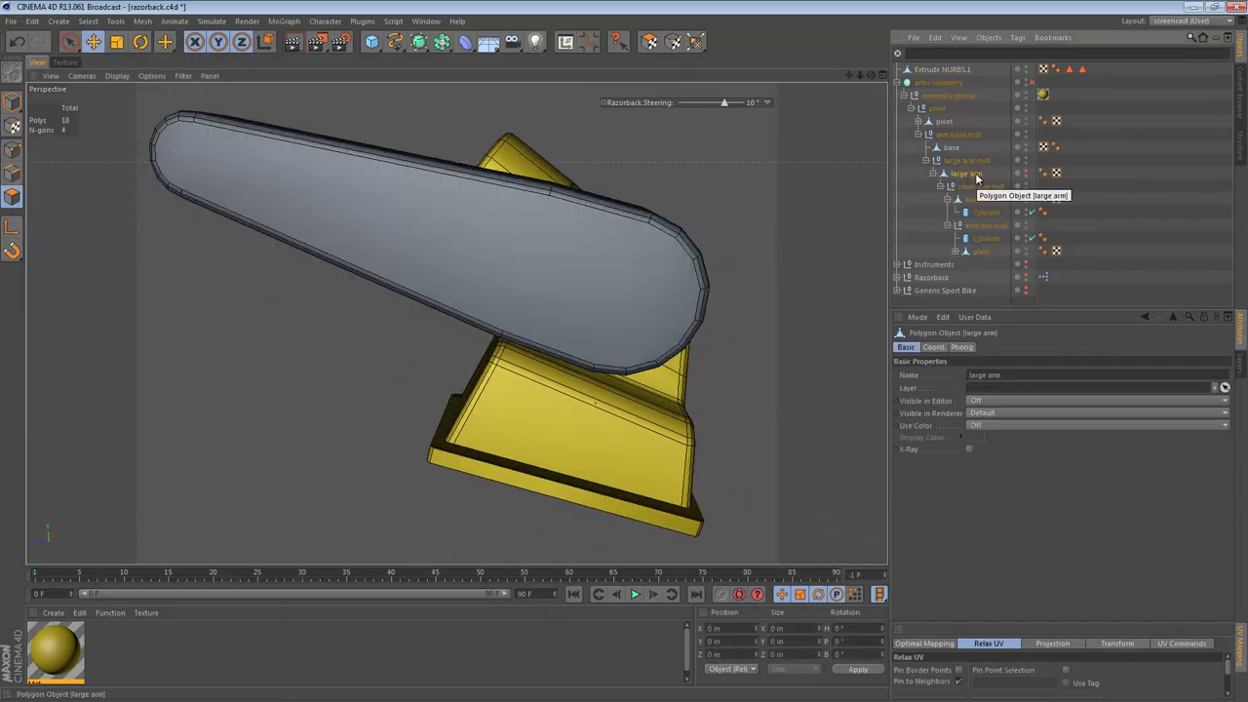
left_click(969, 186)
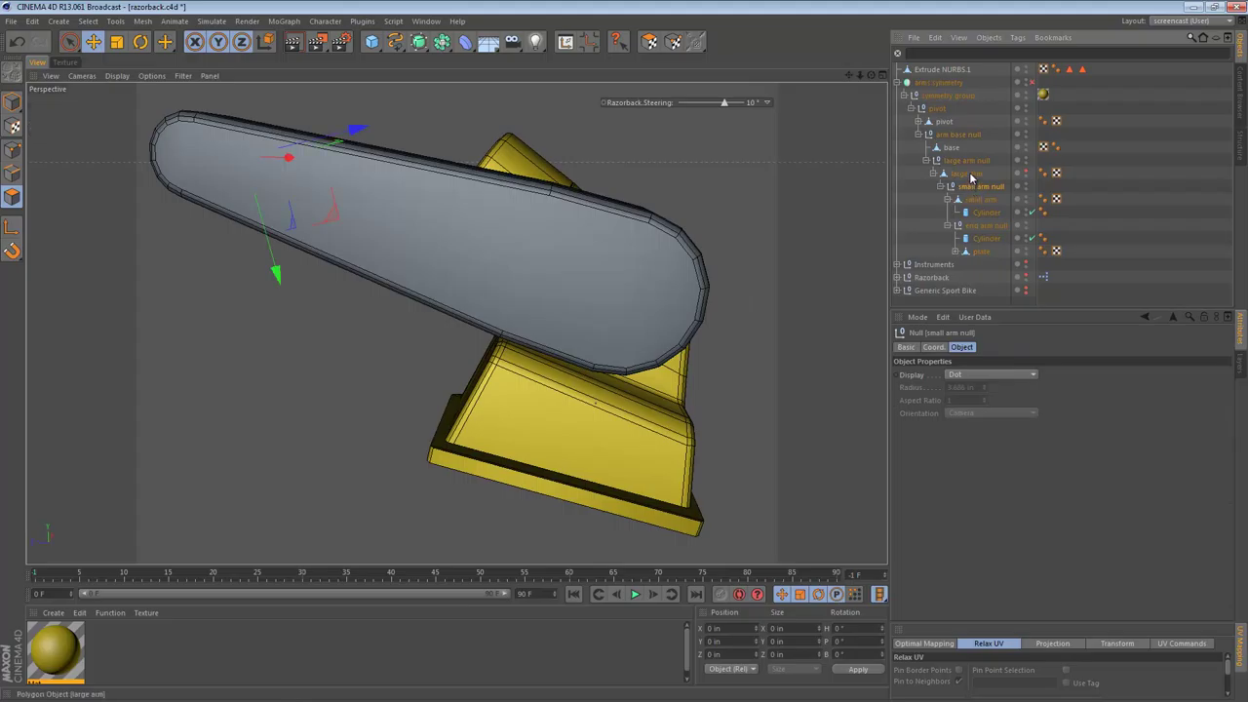
left_click(967, 162)
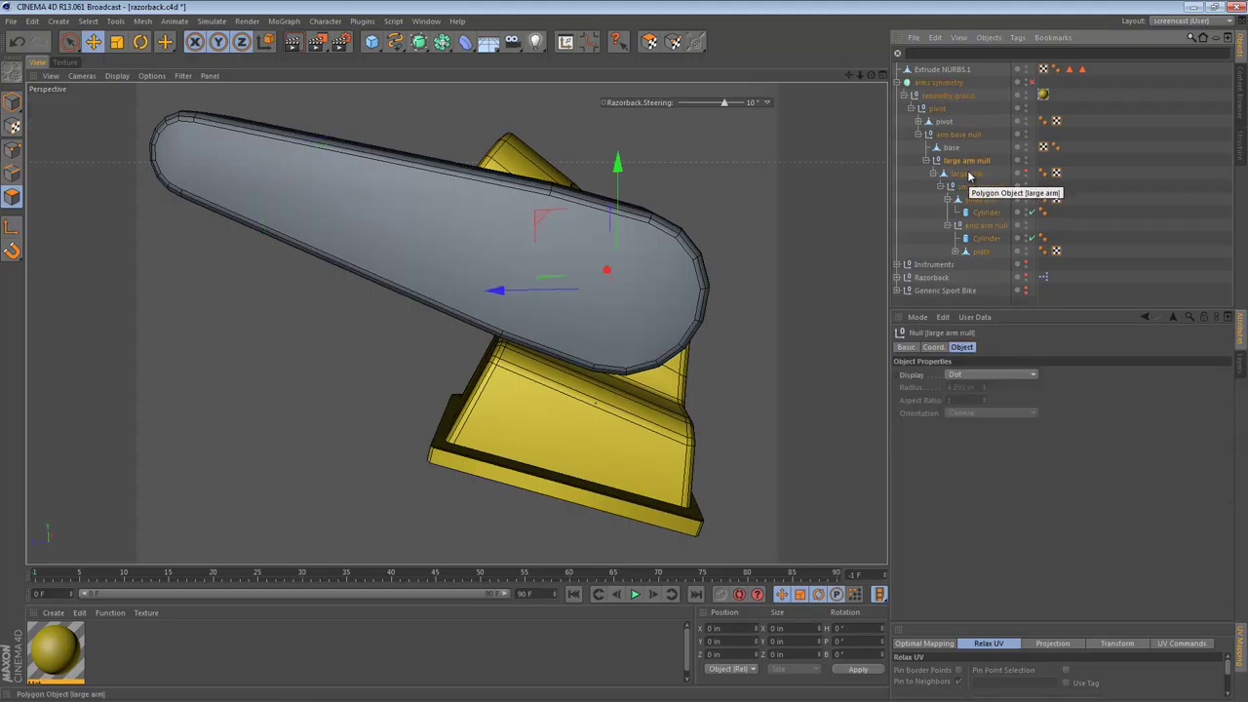
left_click(969, 174)
left_click(969, 187)
left_click(968, 174)
left_click(12, 103)
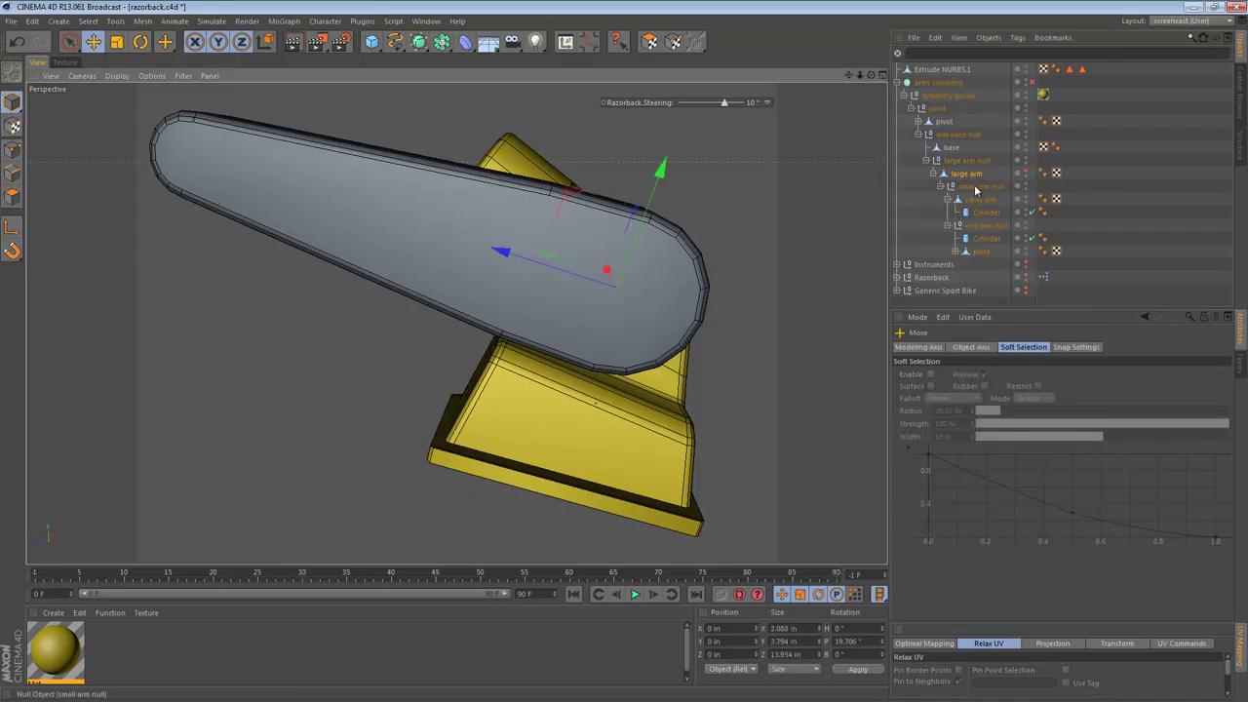
- Make the original large arm visible in the editor and compare its axis with the large arm null's in the Right view
left_click(963, 174)
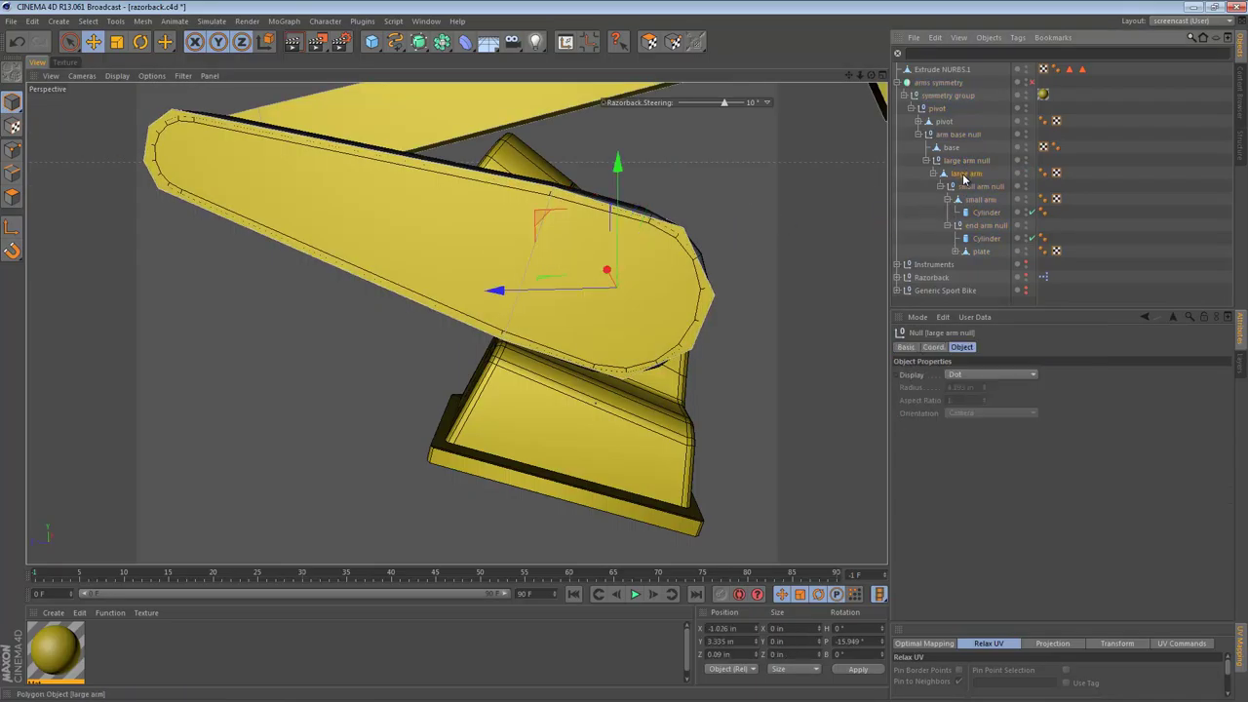
left_click(973, 159)
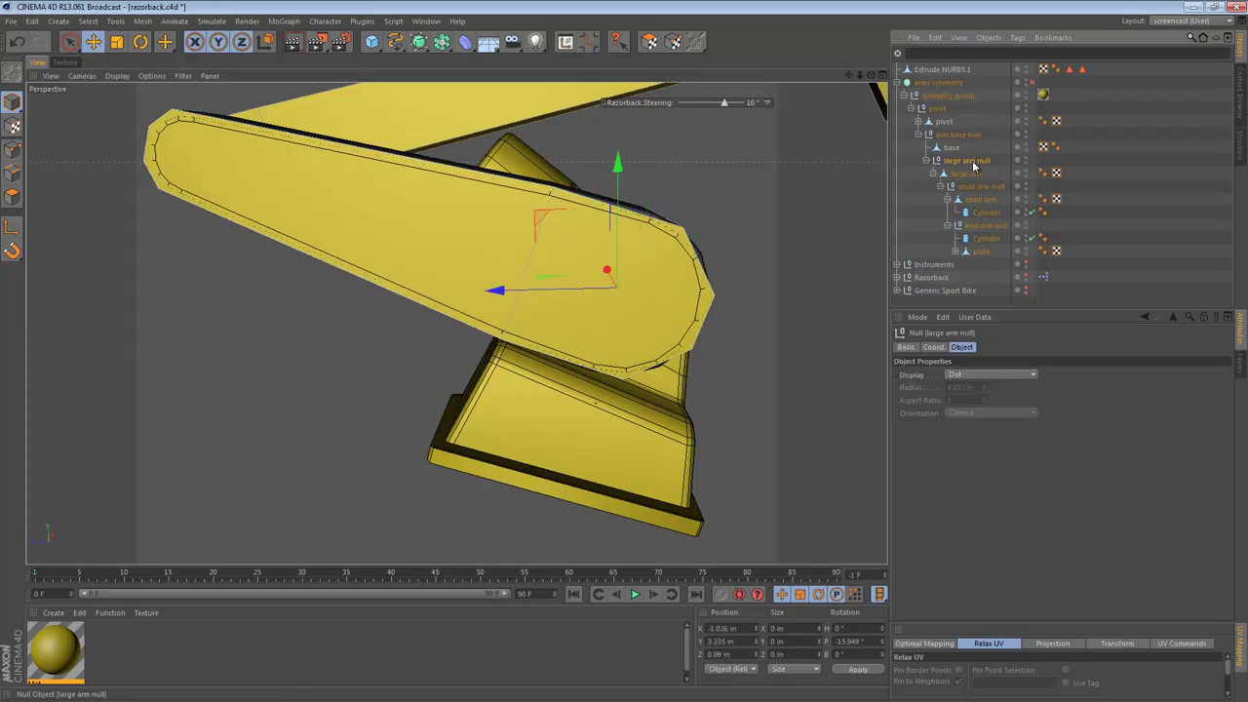
left_click(963, 174)
left_click(967, 160)
middle_click(431, 351)
middle_click(382, 400)
middle_click_drag(471, 384, 507, 380, "alt")
right_click_drag(507, 380, 489, 381, "alt")
left_click(955, 178)
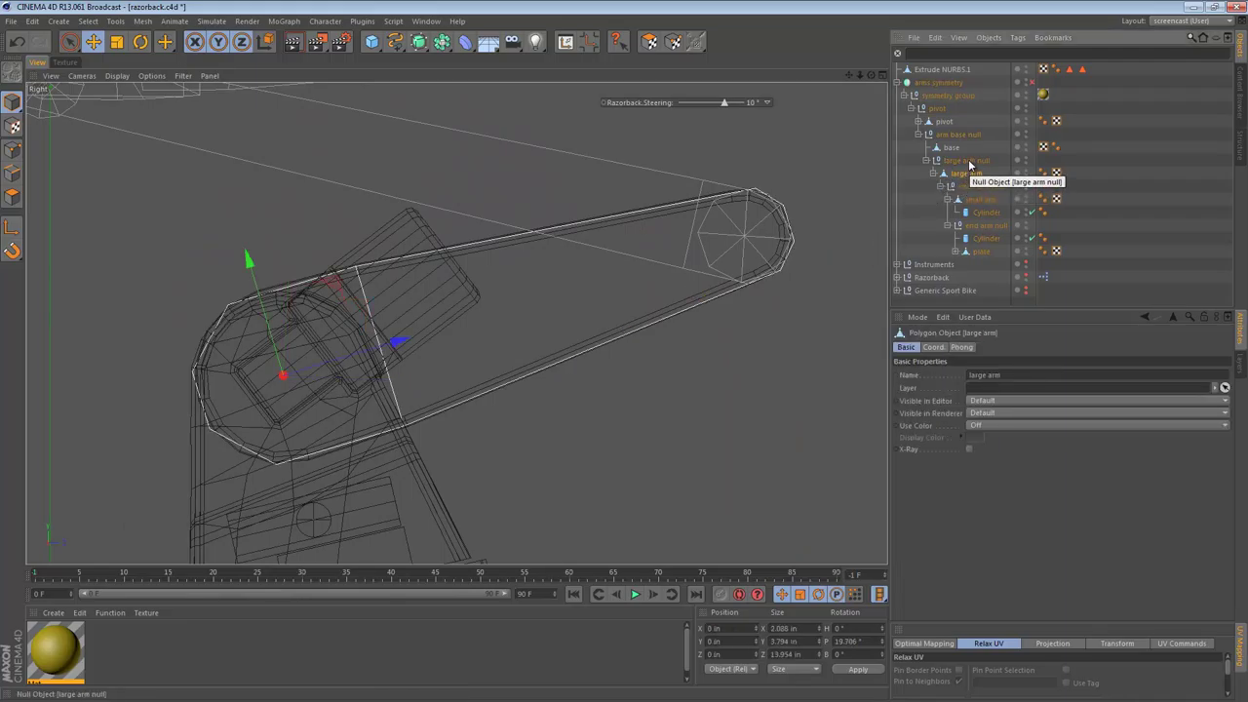
left_click(966, 161)
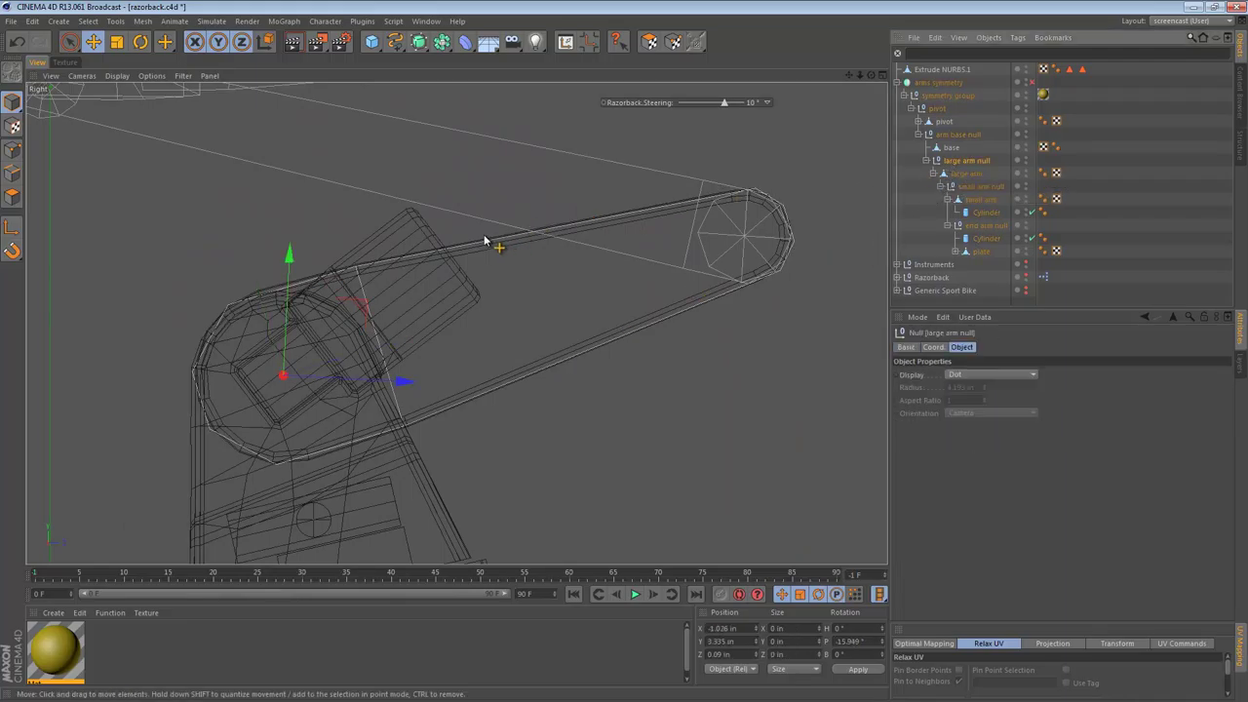
- Switch the coordinate readout to World and enable axis editing for the large arm null
left_click(727, 669)
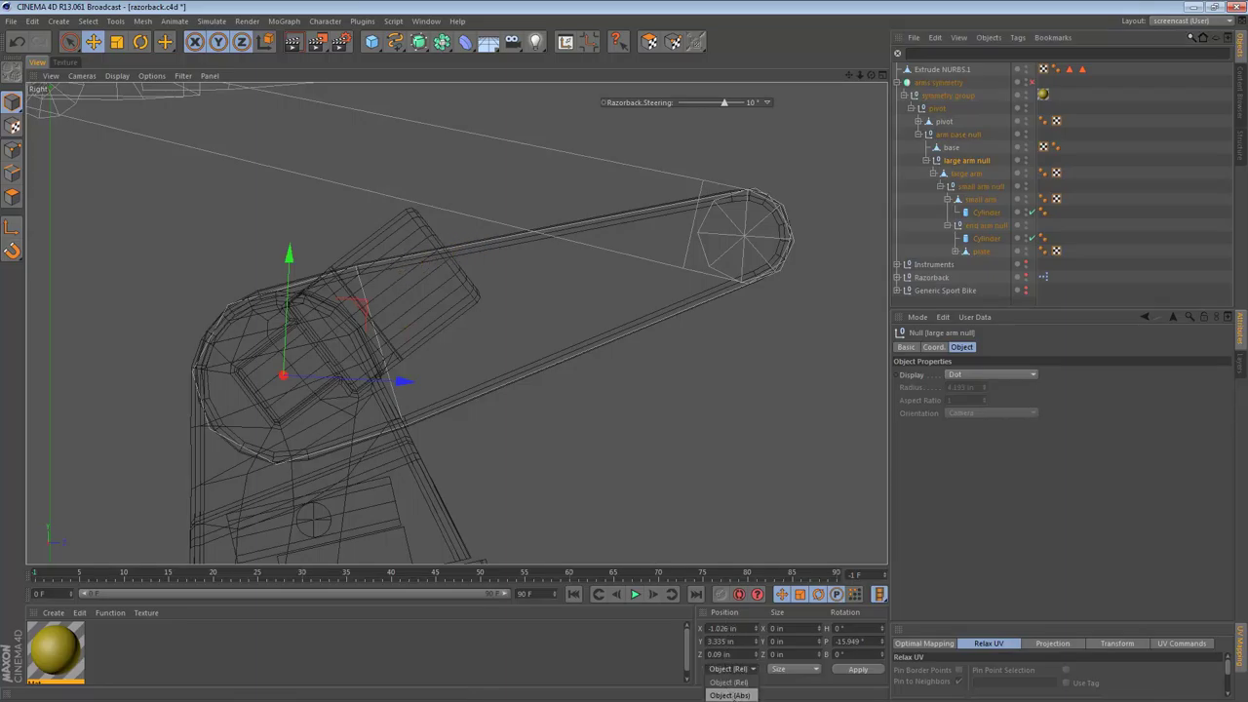
left_click(729, 701)
left_click(975, 174)
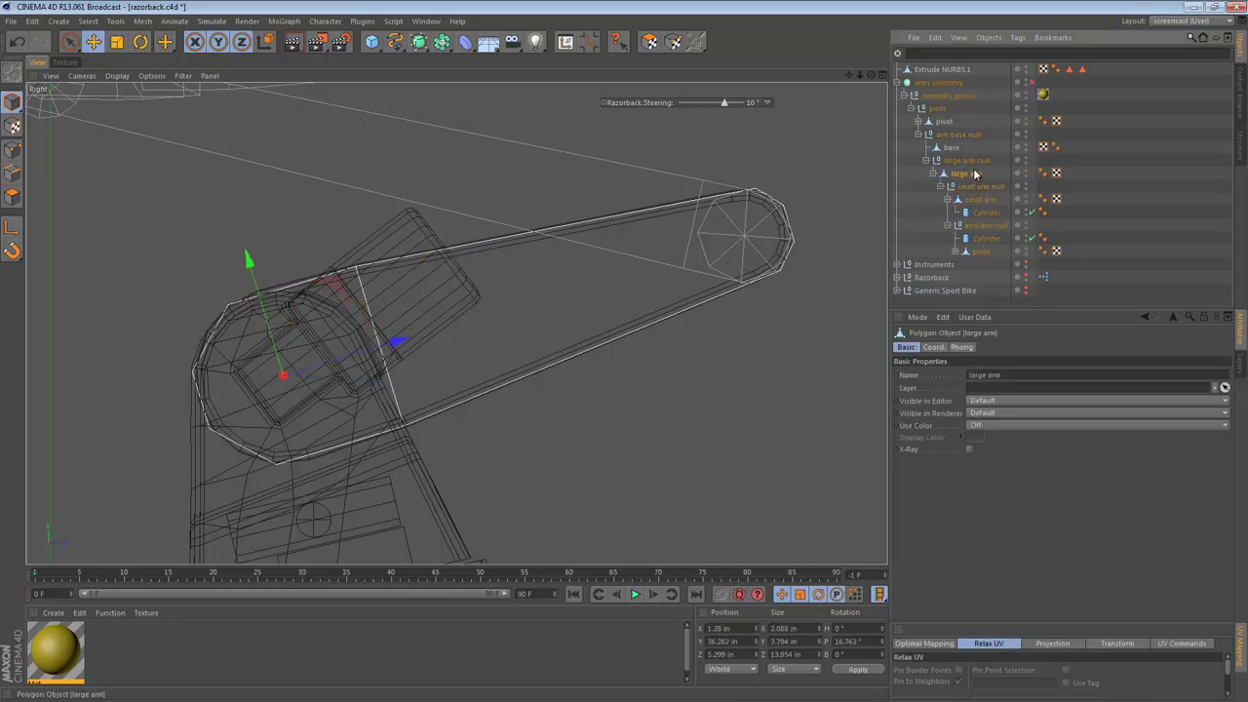
left_click(967, 161)
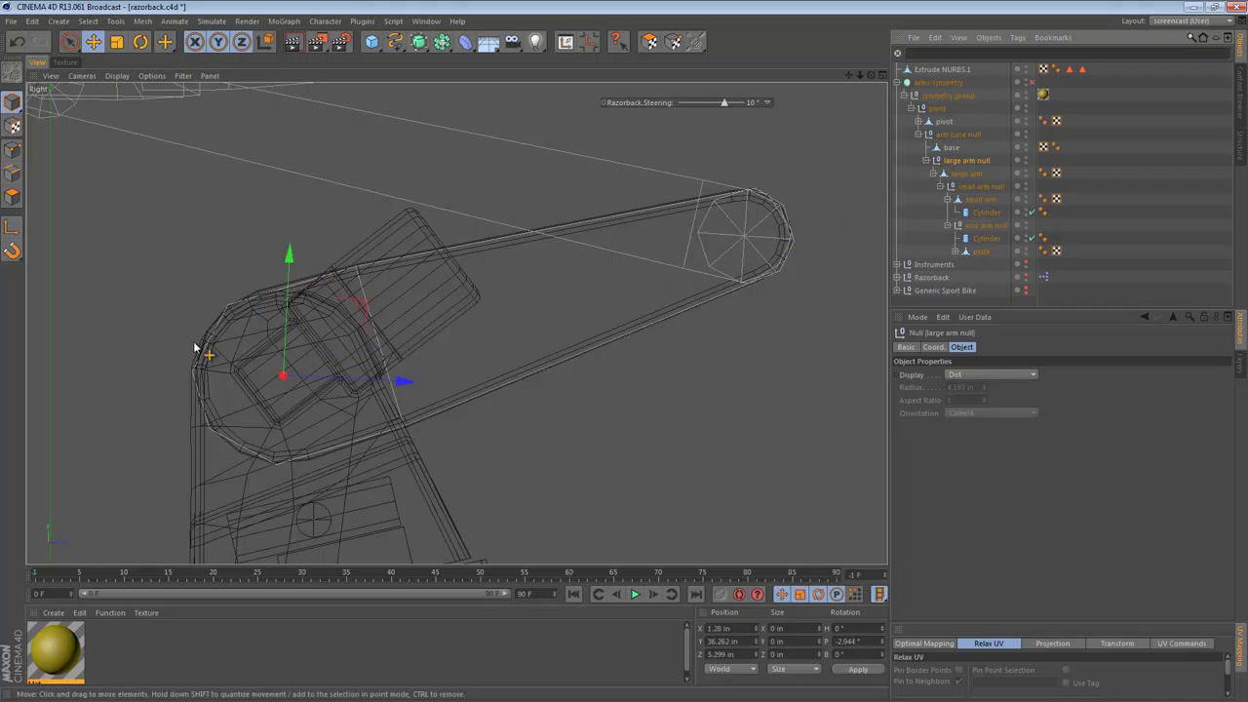
left_click(10, 224)
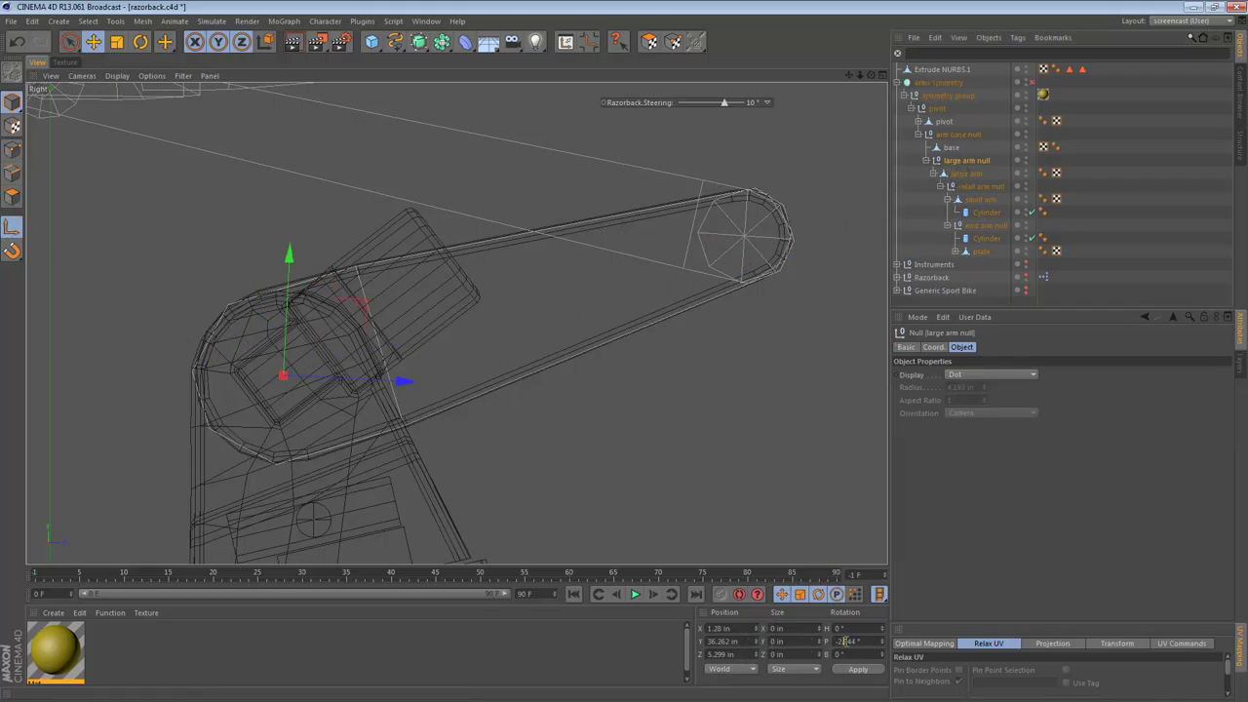
- Copy the original large arm's pitch rotation of 16.762° to the large arm null's axis
left_click(965, 173)
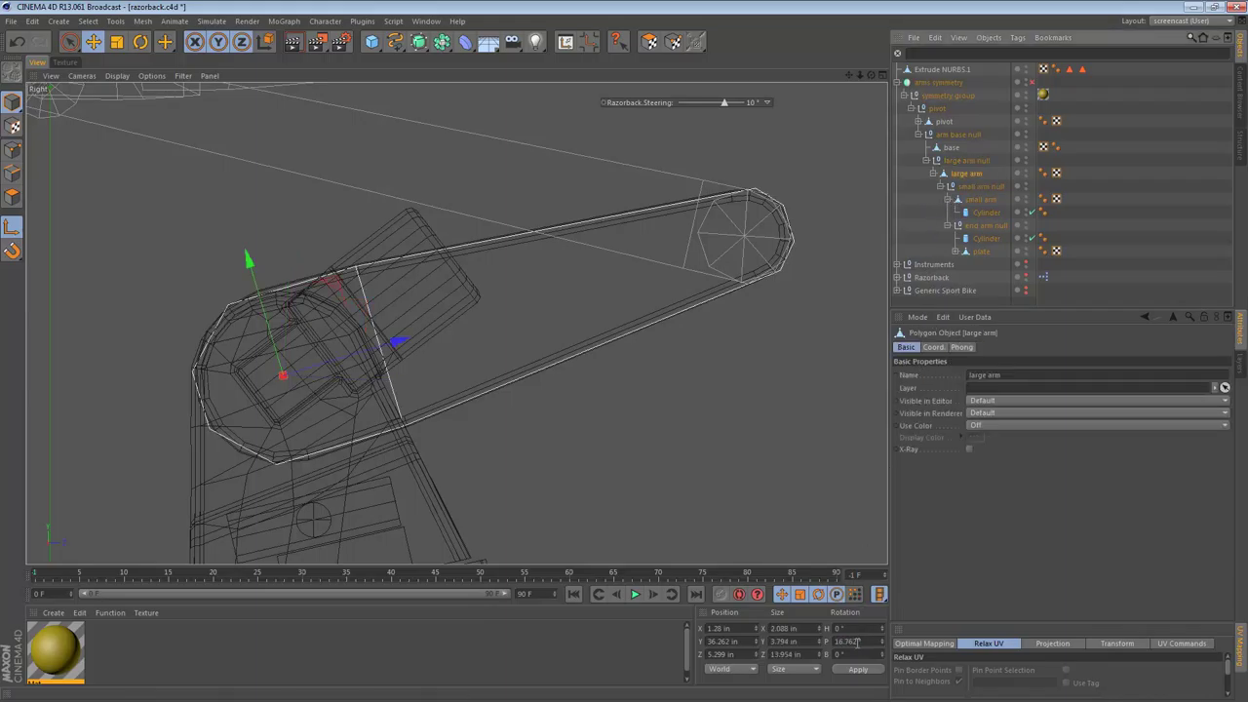
left_click(952, 162)
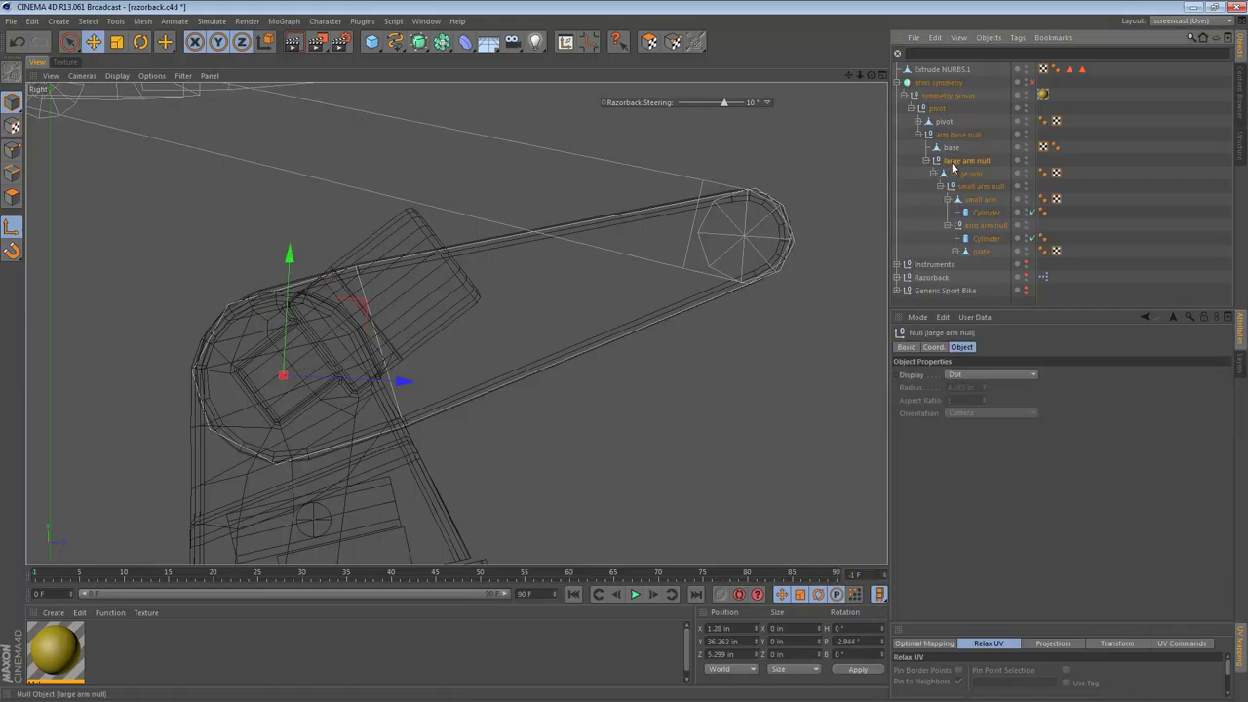
left_click(862, 642)
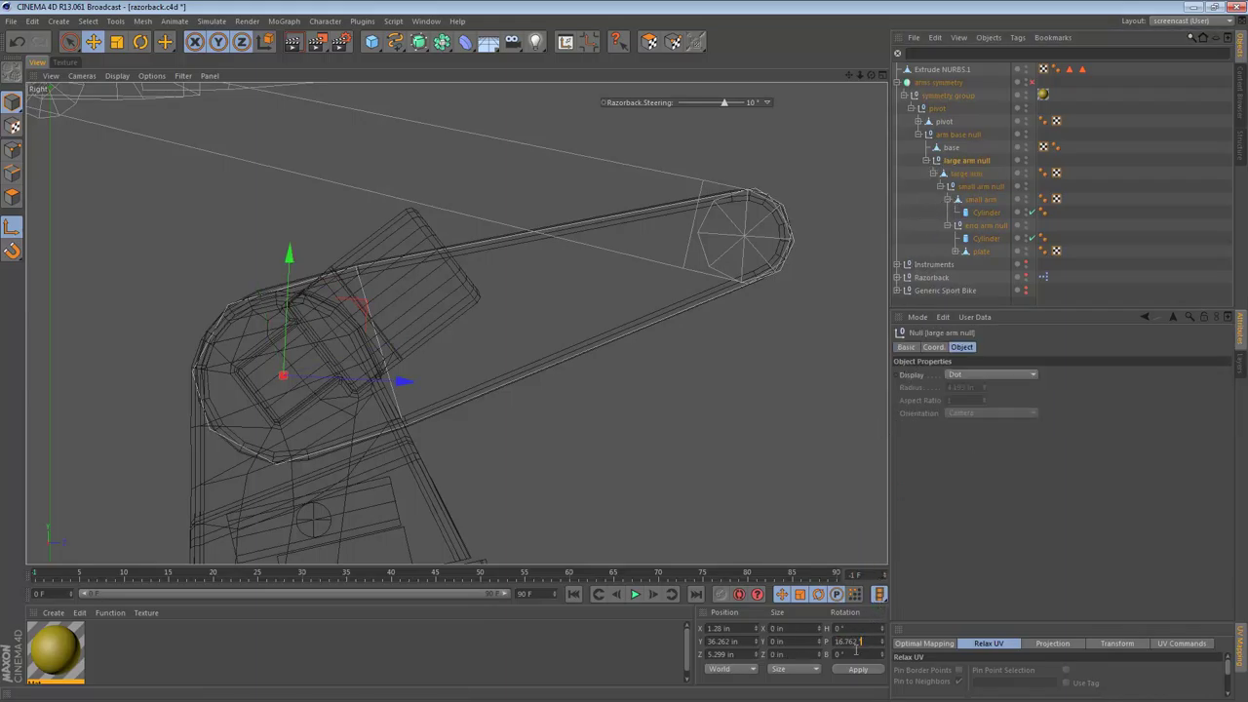
left_click(950, 147)
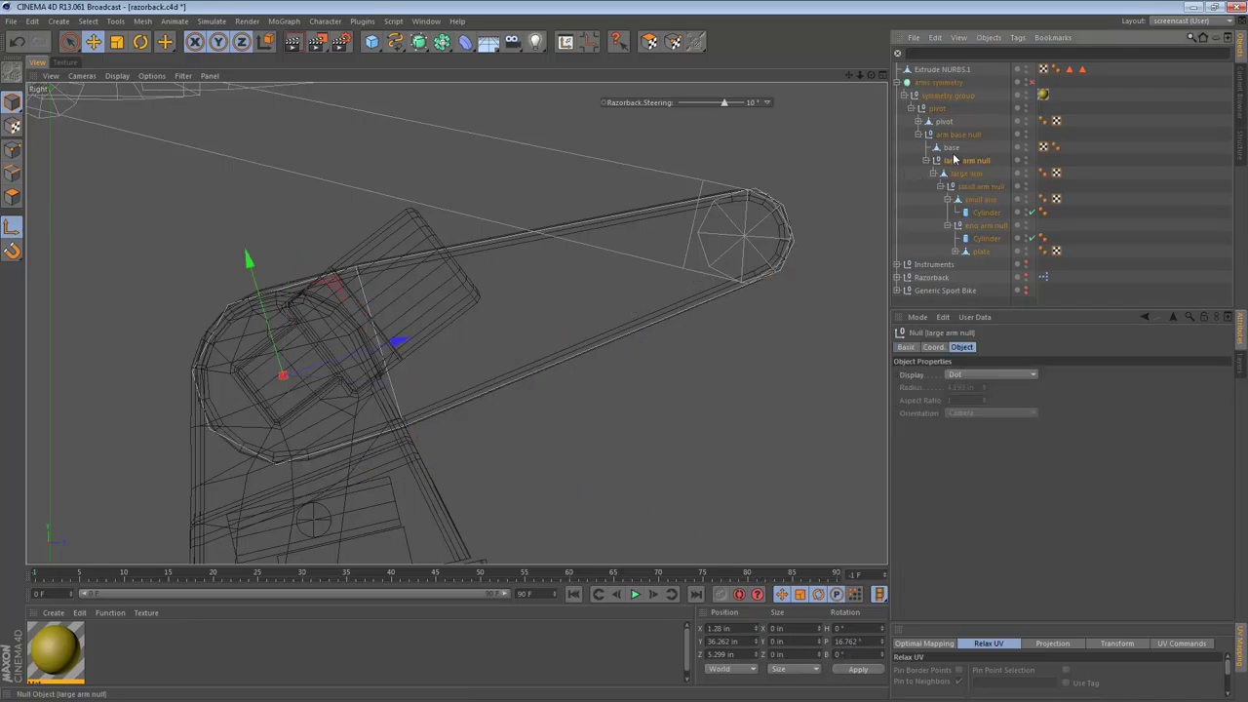
- Set the large arm null's pitch to 16.829° to match Extrude NURBS.1, and parent that object under the null
left_click(943, 70)
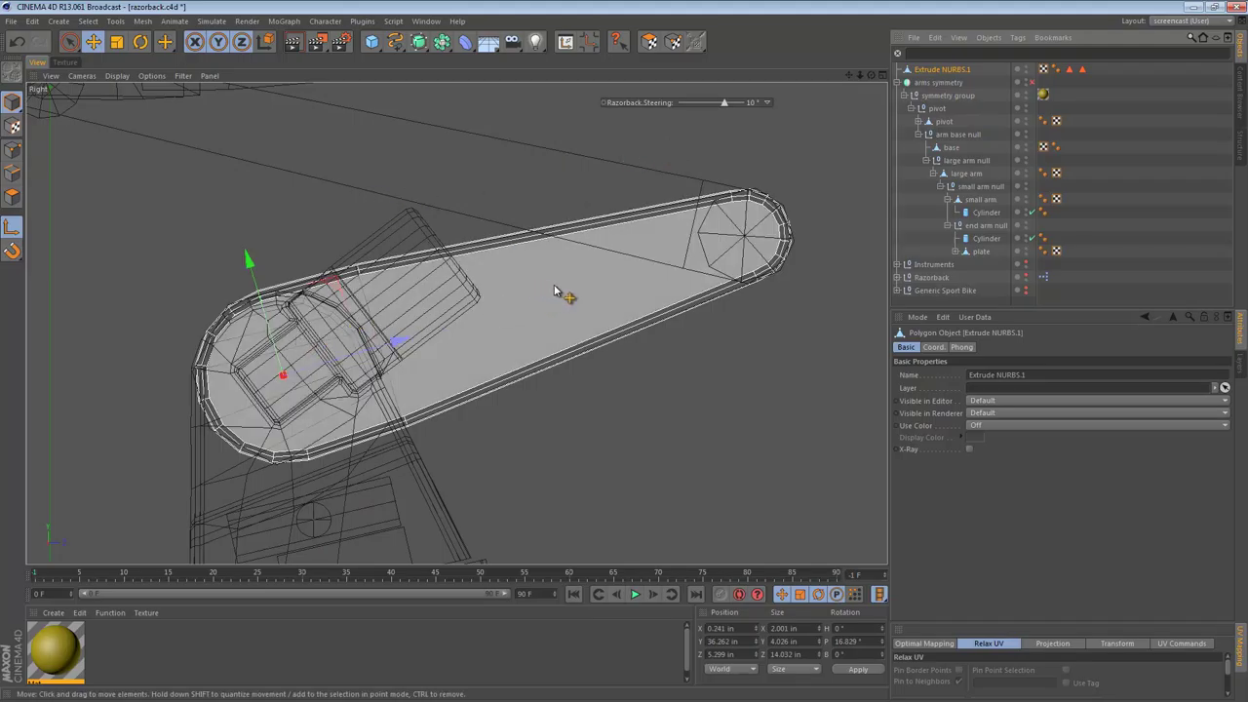
left_click(848, 641)
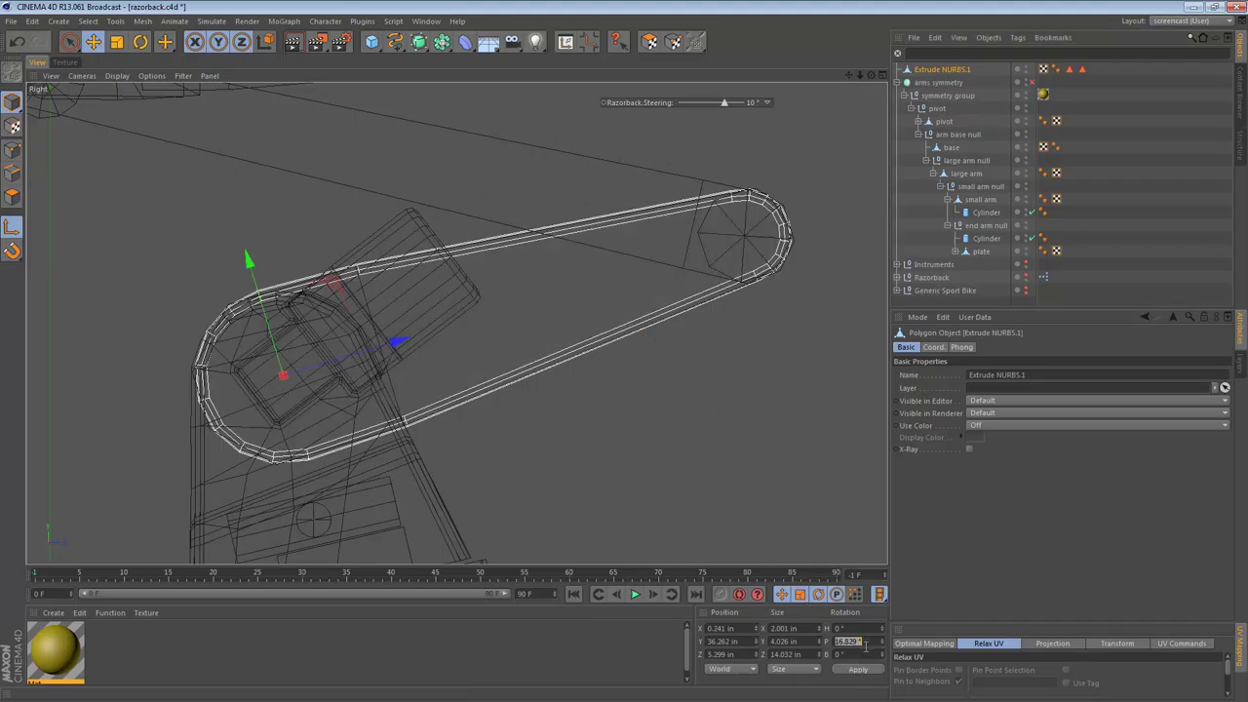
left_click(979, 200)
left_click(966, 174)
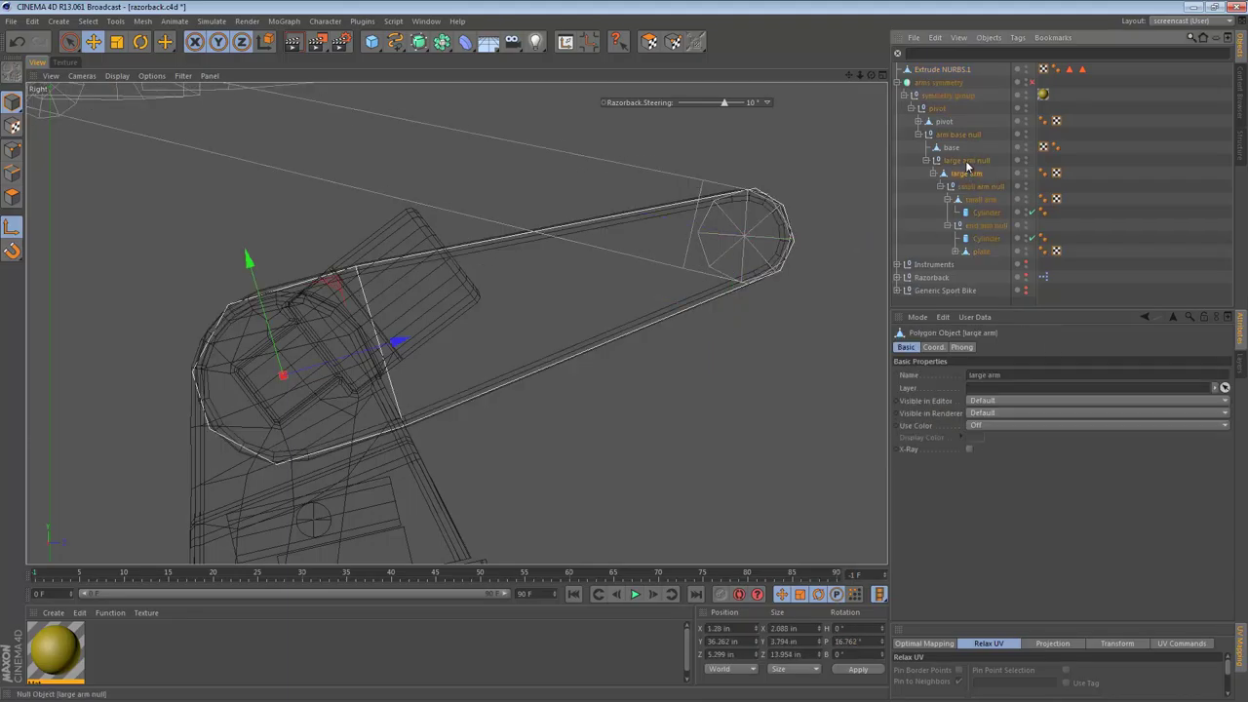
left_click(966, 161)
left_click(854, 641)
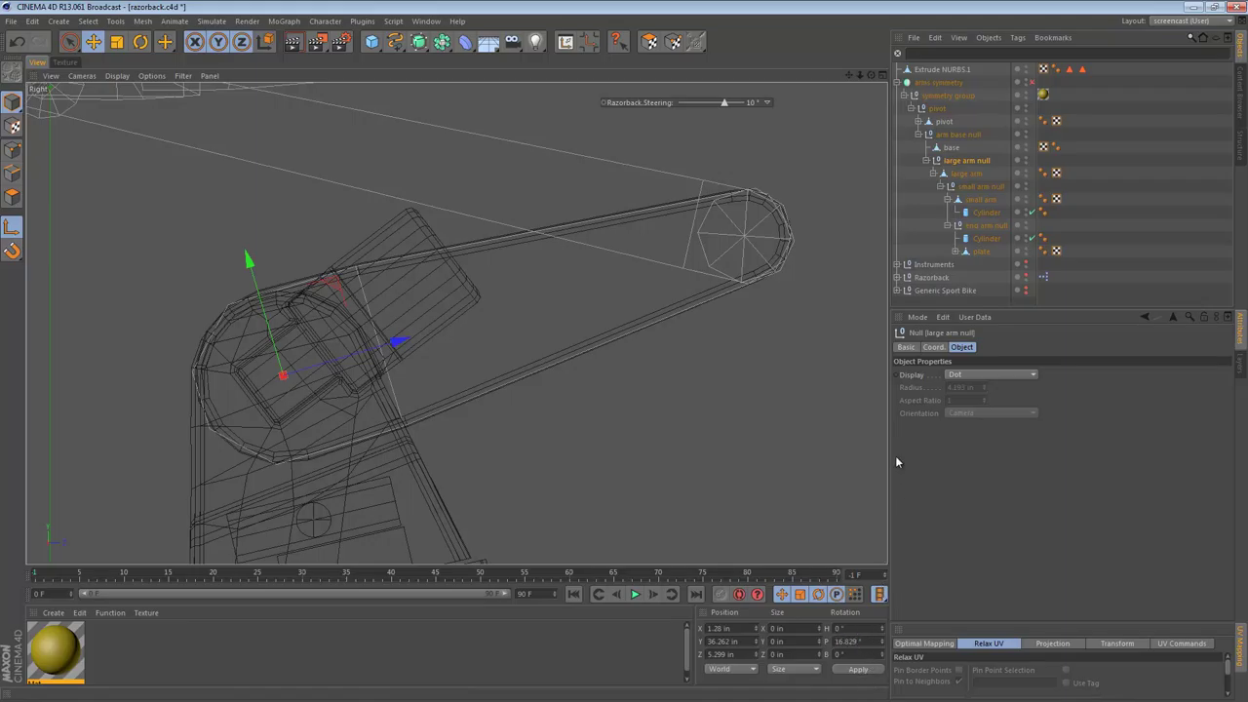
left_click_drag(960, 161, 961, 162)
- Expand the original large arm's object group to release its children, and delete the old large arm
left_click(965, 174)
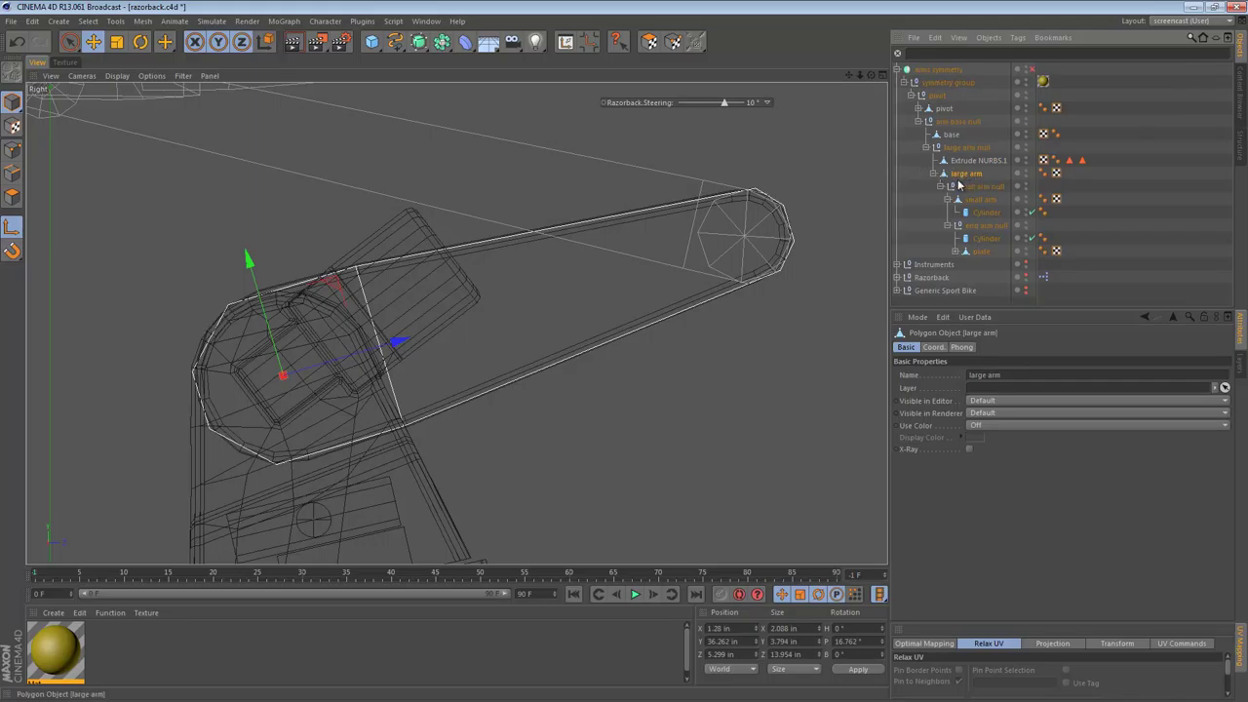
right_click(968, 176)
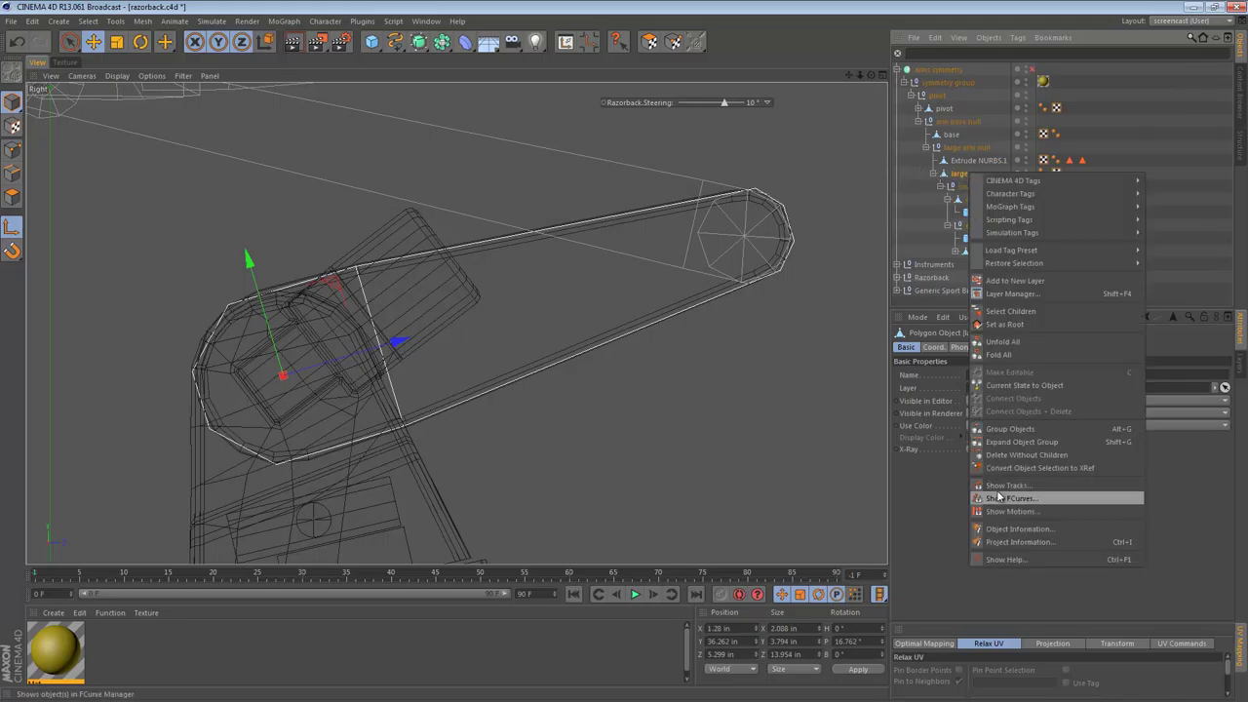
left_click(999, 439)
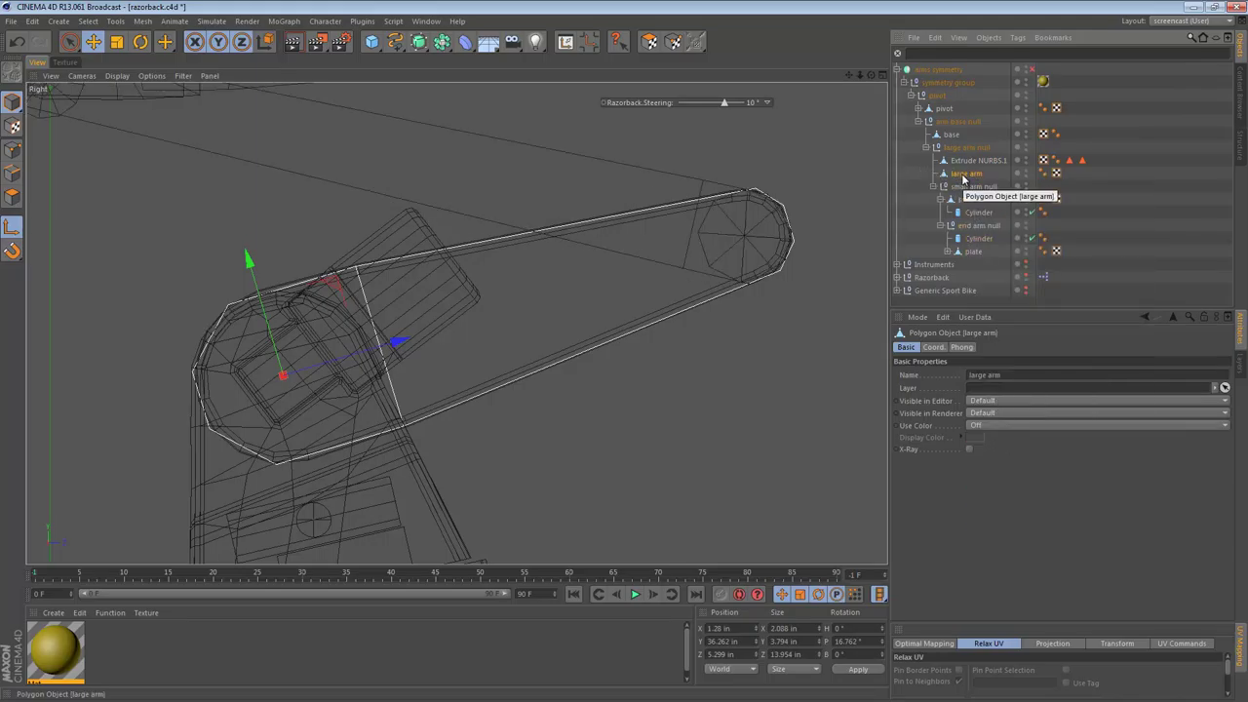
key("Delete")
- Rename the Extrude NURBS.1 polygon object under the large arm null as large arm
left_click(965, 174)
left_click(959, 147)
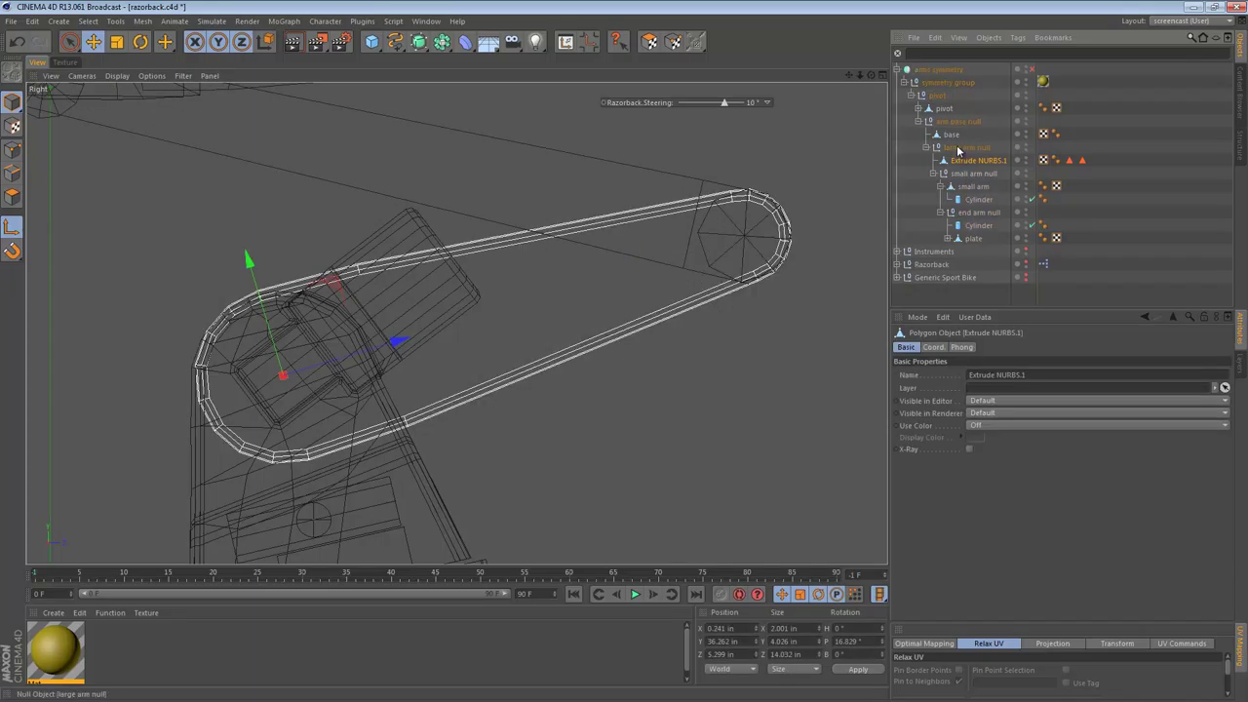
double_click(962, 164)
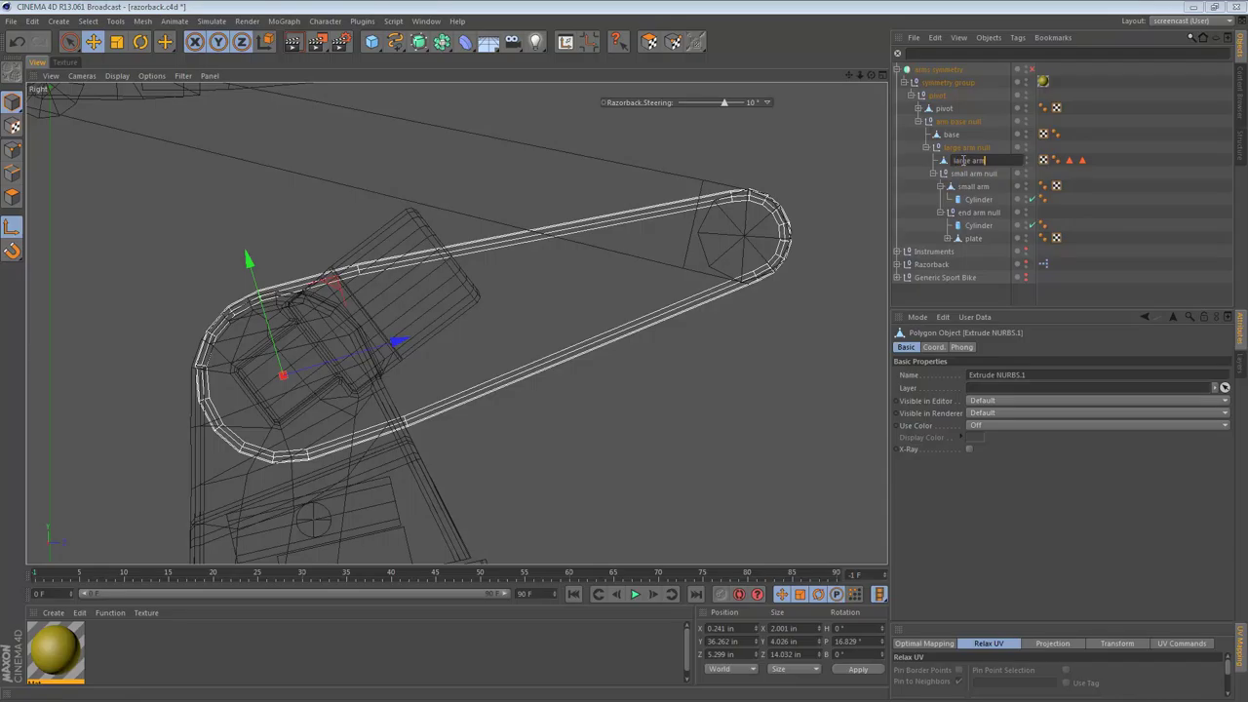
key("Return")
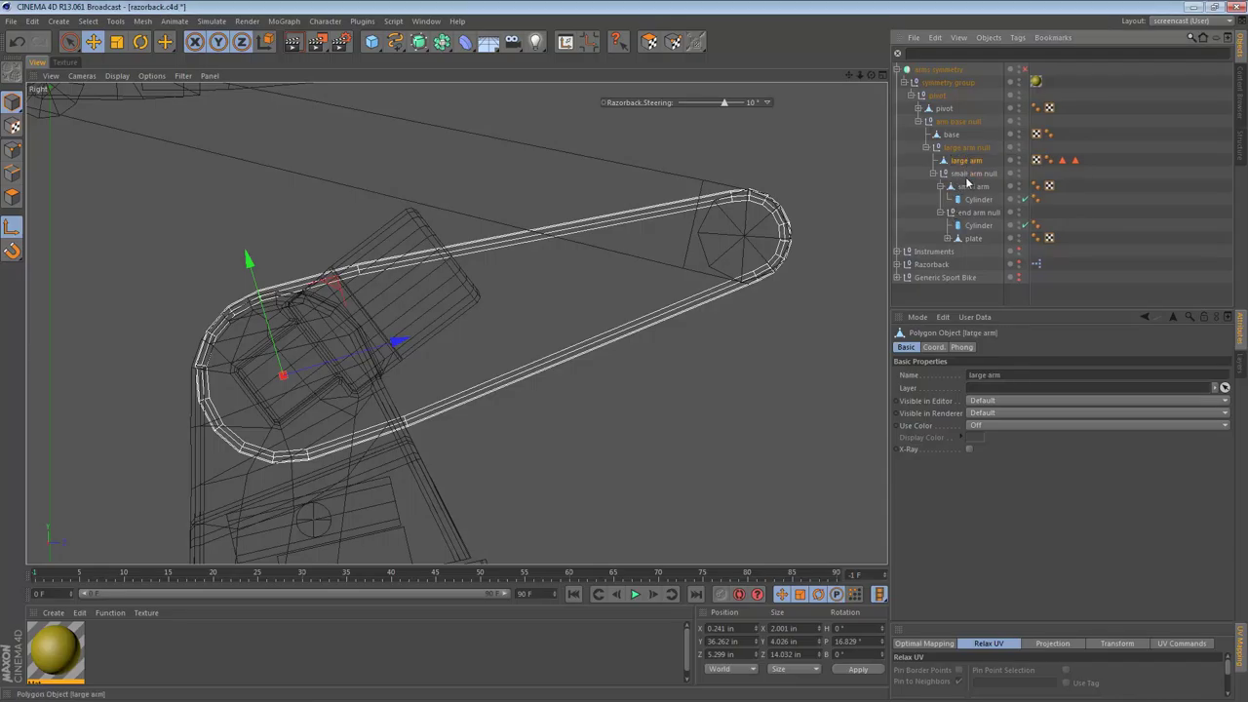
- Show the renamed large arm in the perspective view and turn off axis editing
left_click(967, 175)
left_click(960, 162)
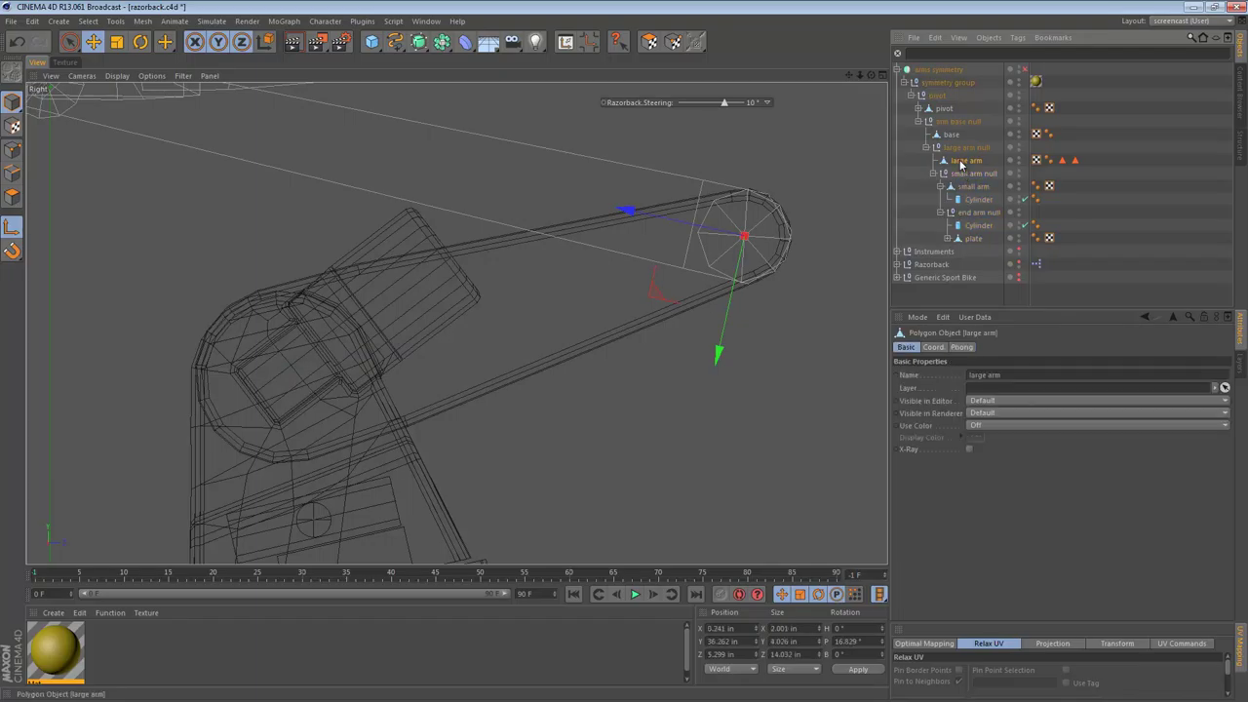
key("F1")
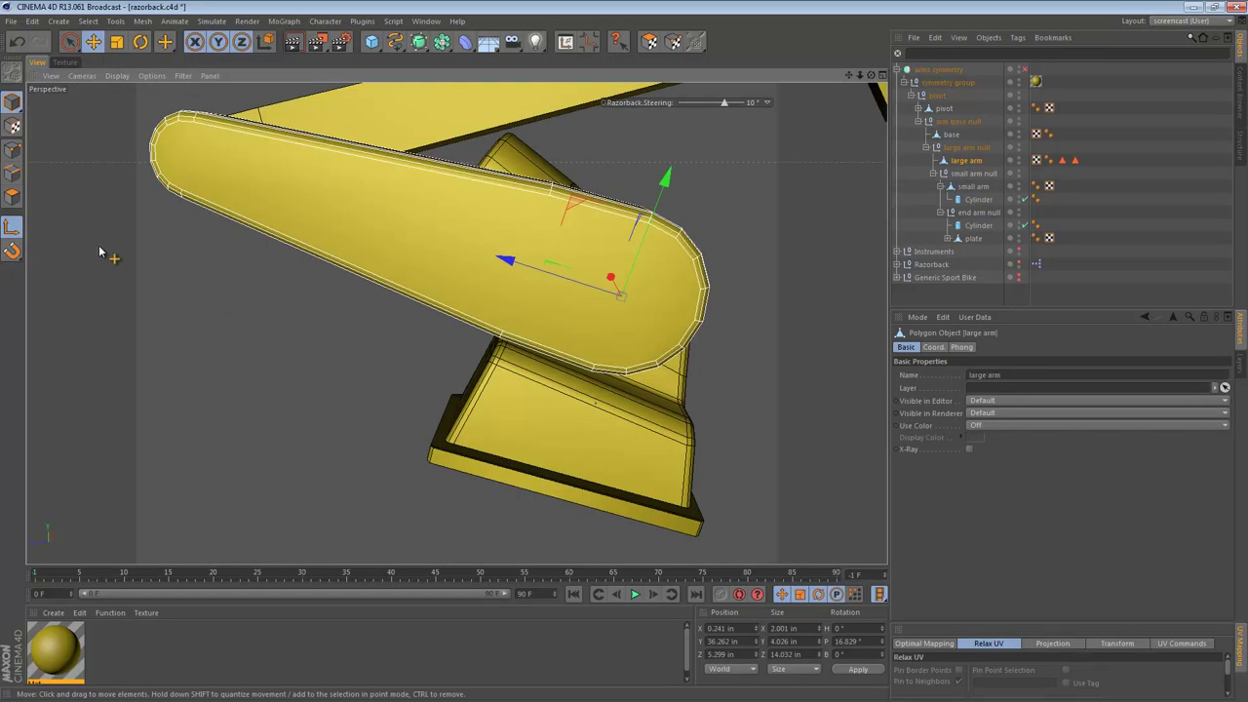
left_click(8, 231)
- Examine the rebuilt large arm's beveled edges and its fit against the base and small arm from several angles
left_click_drag(549, 205, 447, 277, "alt")
left_click(594, 196)
left_click_drag(594, 196, 443, 258, "alt")
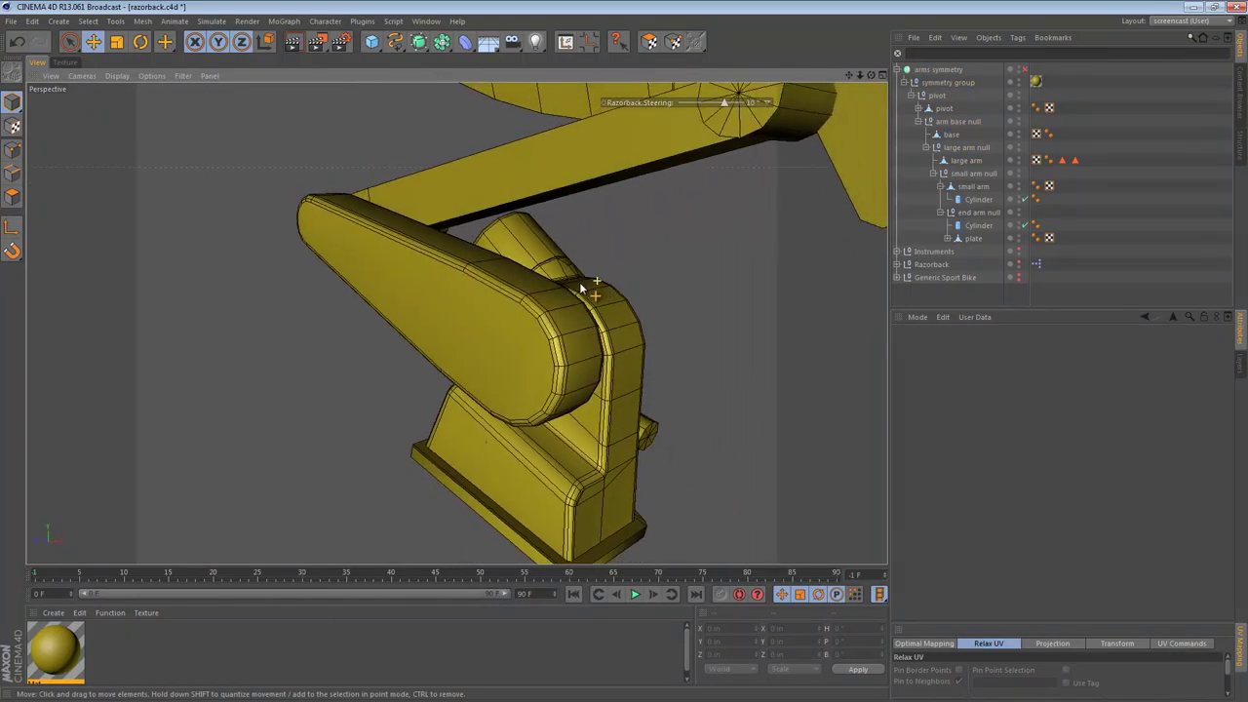
right_click_drag(587, 283, 503, 284, "alt")
left_click_drag(592, 261, 593, 287, "alt")
scroll(597, 290, "up", 5)
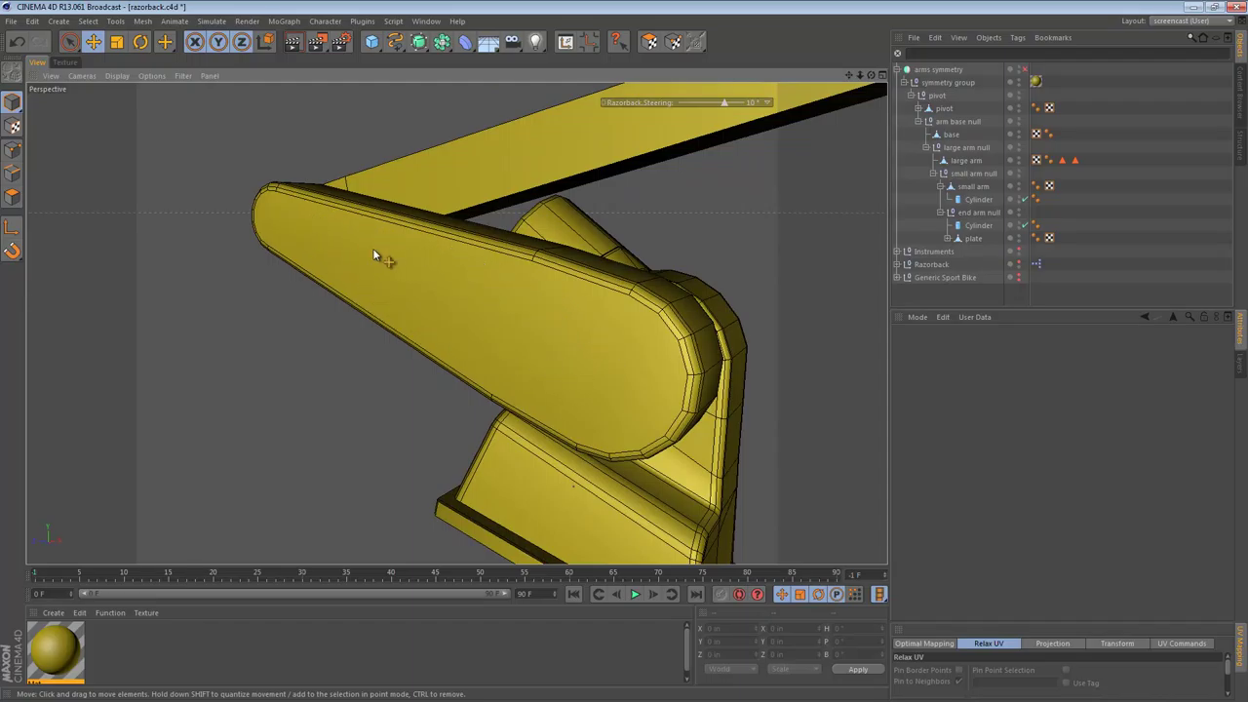
left_click_drag(499, 310, 617, 317, "alt")
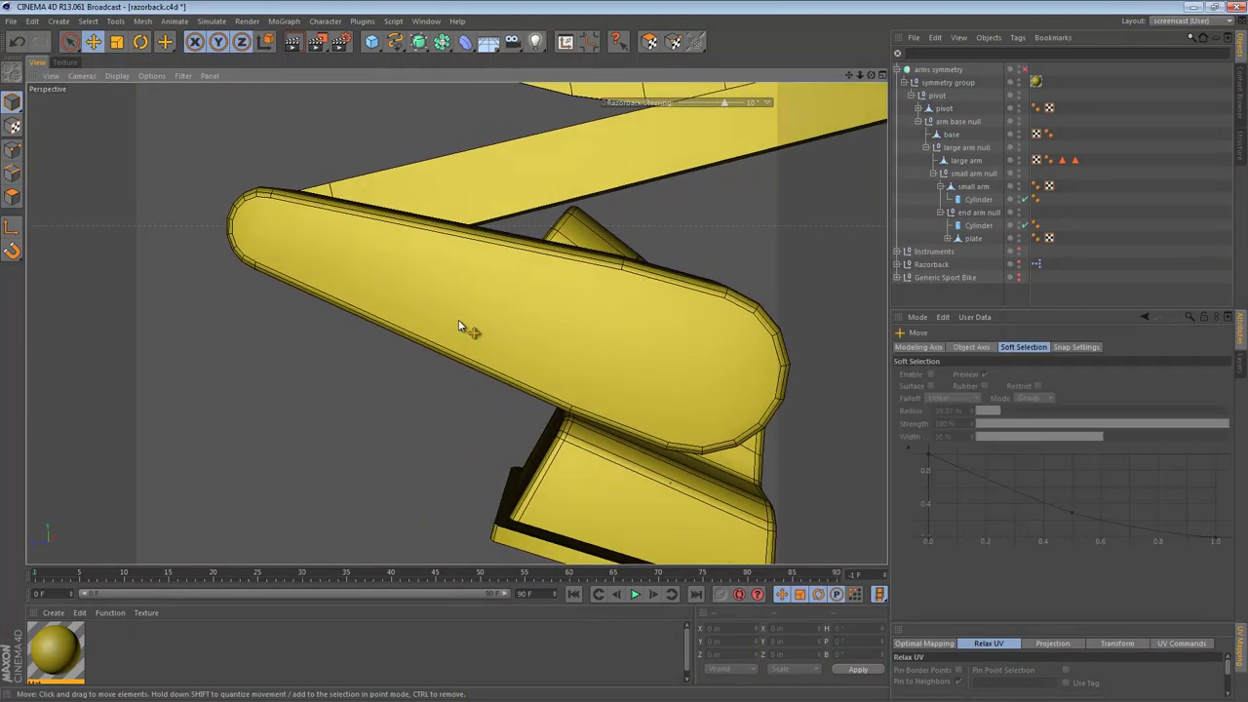
- Select the large arm and switch to polygon editing with its flat outer face in close view
left_click(373, 280)
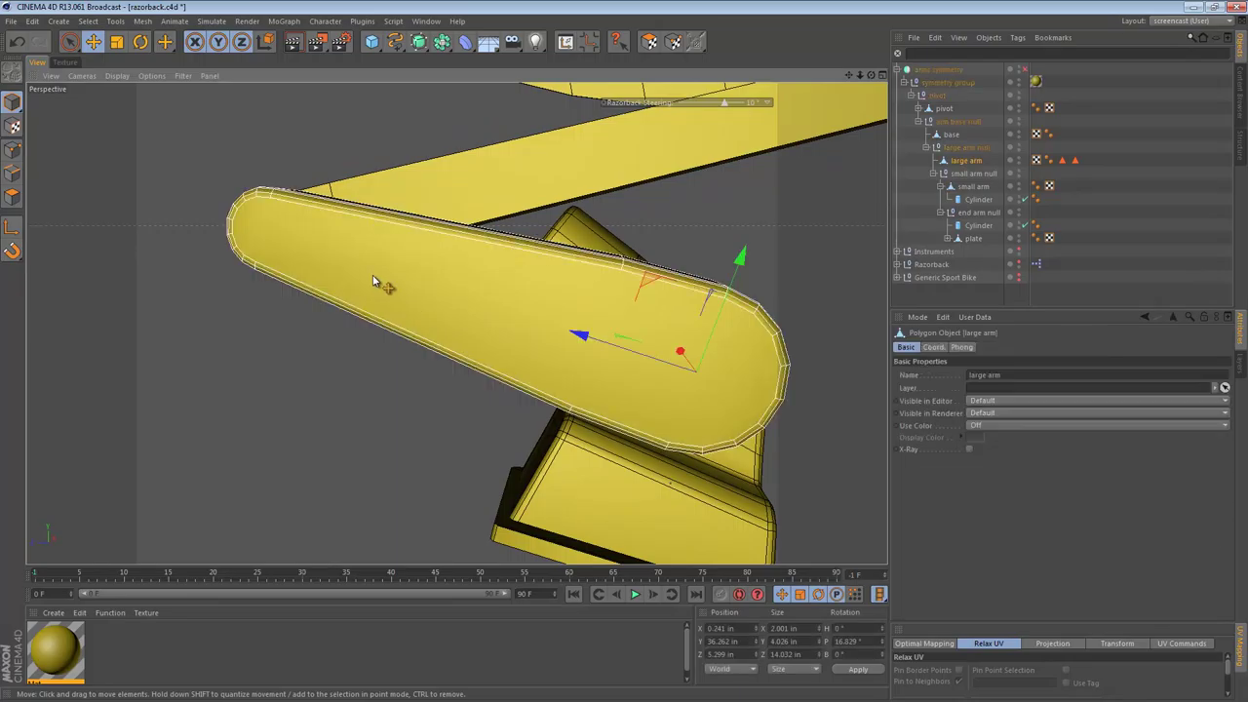
left_click(11, 198)
left_click_drag(271, 212, 376, 224, "alt")
right_click_drag(265, 210, 371, 211, "alt")
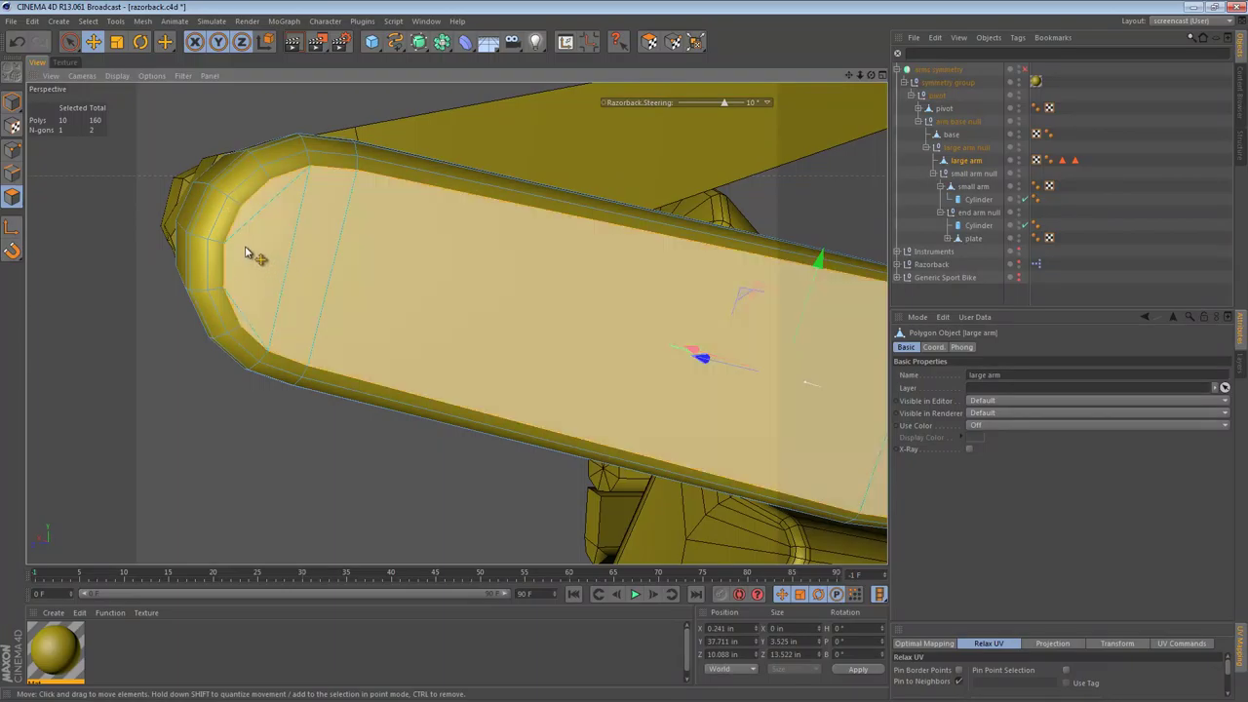
- Try to divide the outer face's n-gon with straight Knife cuts across the large arm's narrow rounded end
key("k")
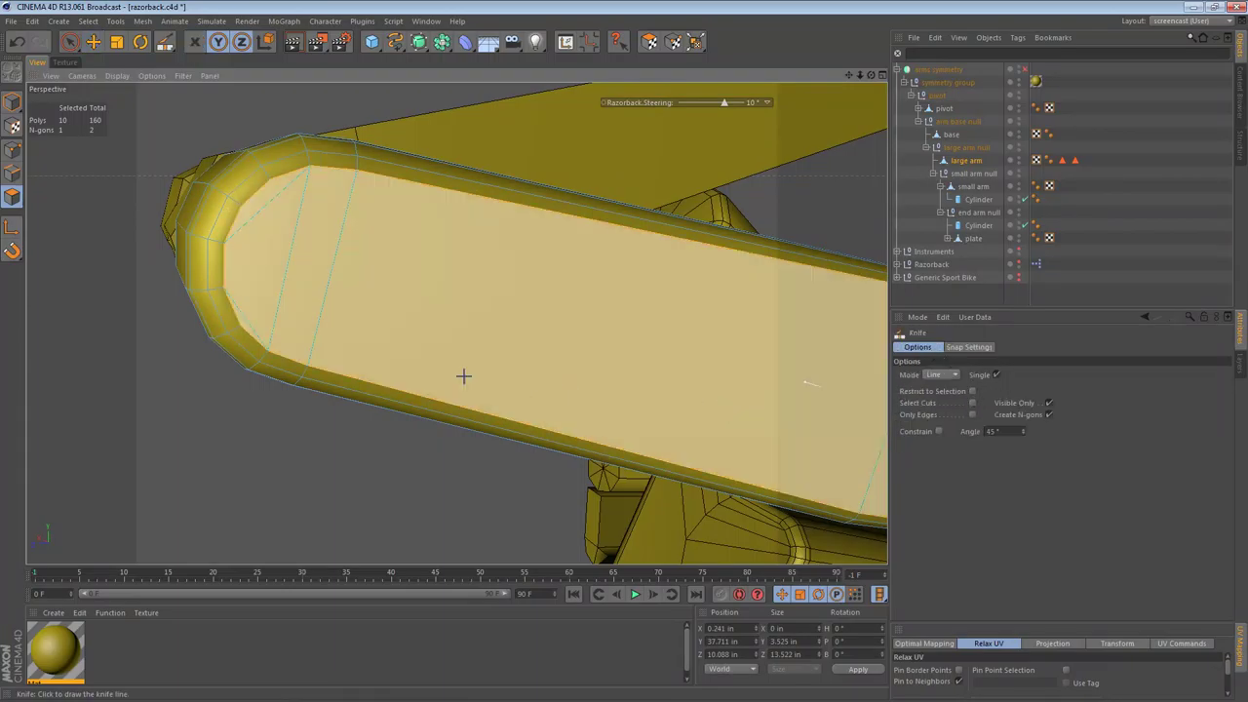
mouse_move(357, 171)
left_mouse_down()
mouse_move(310, 367)
mouse_move(310, 164)
left_mouse_up()
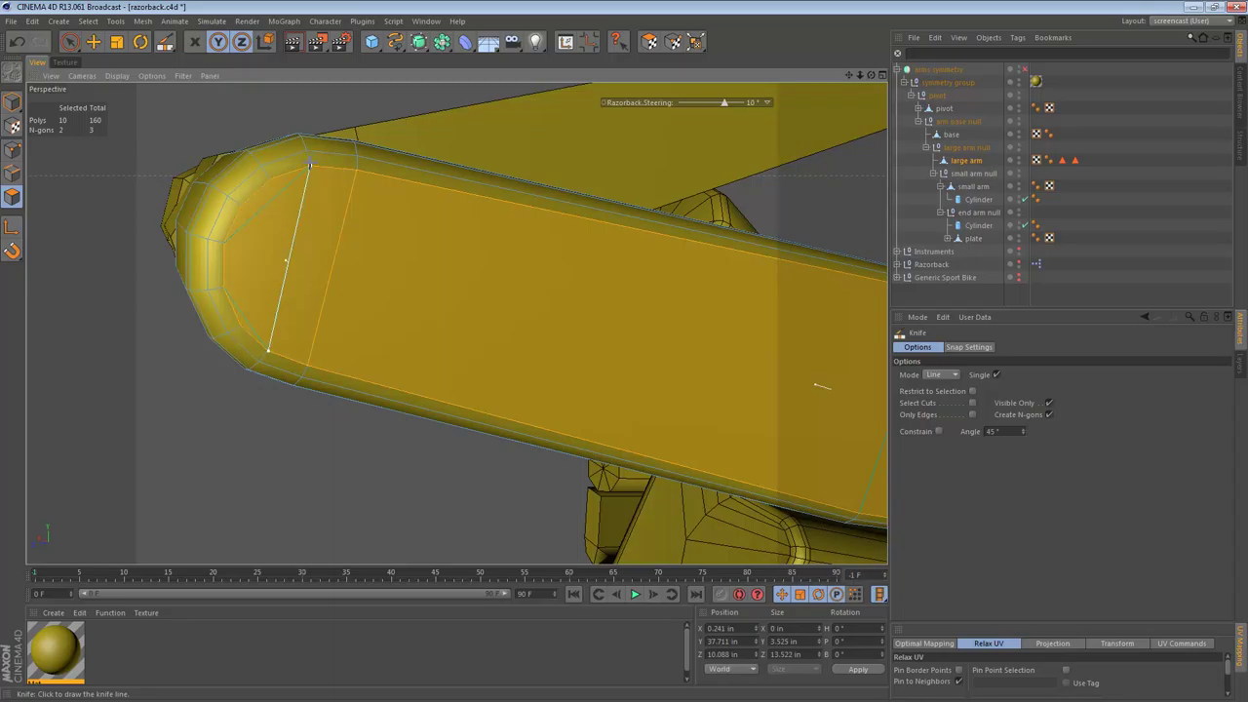
left_click_drag(225, 290, 267, 177)
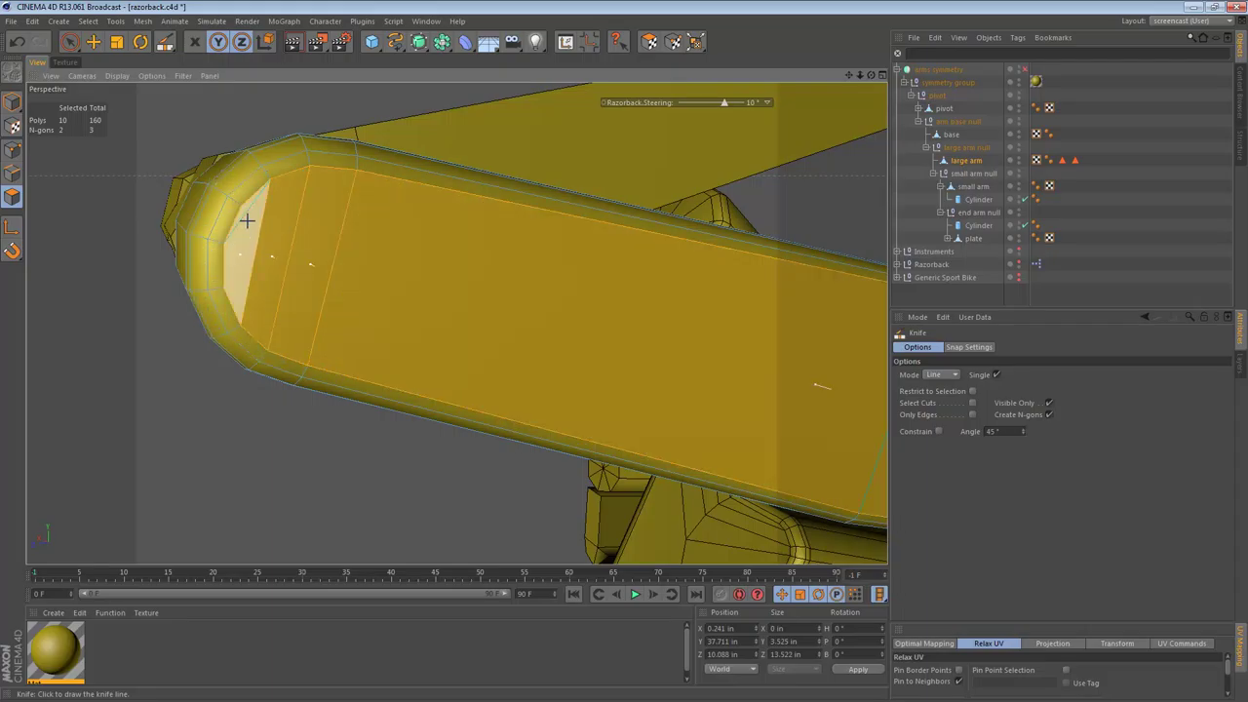
left_click(250, 280)
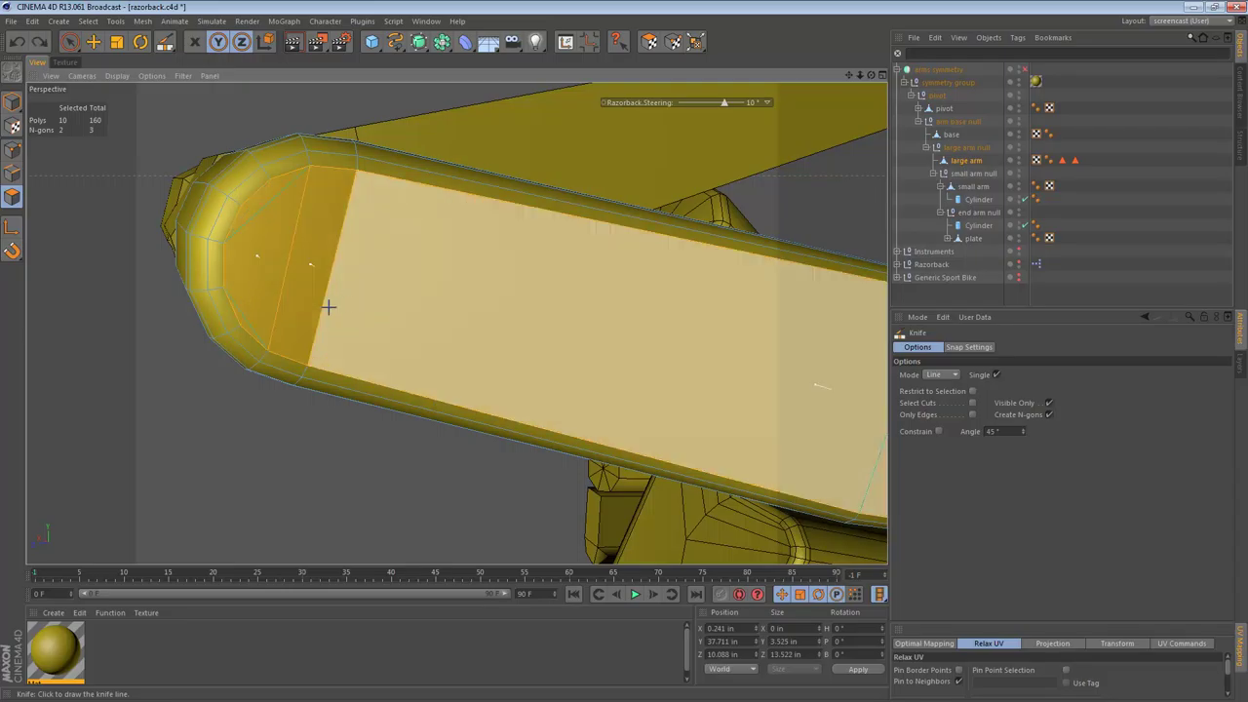
right_click_drag(620, 324, 588, 321, "alt")
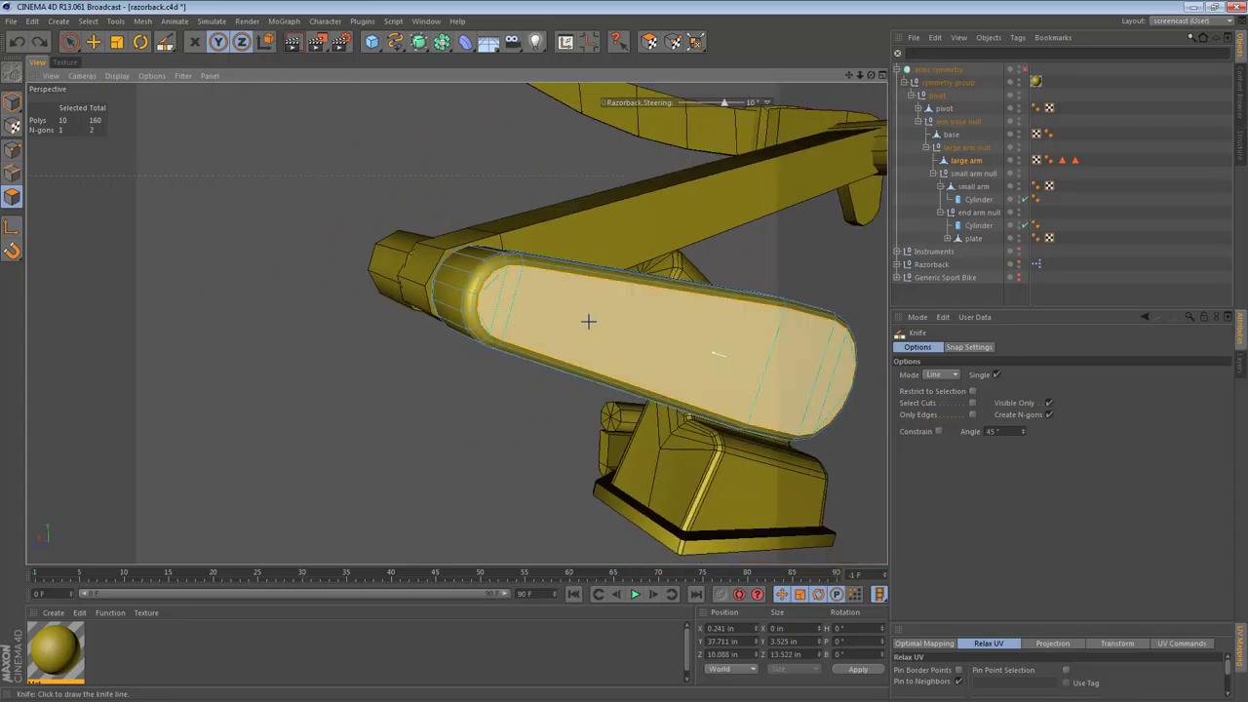
middle_click_drag(588, 321, 523, 308, "alt")
left_click_drag(523, 308, 467, 315, "alt")
key("e")
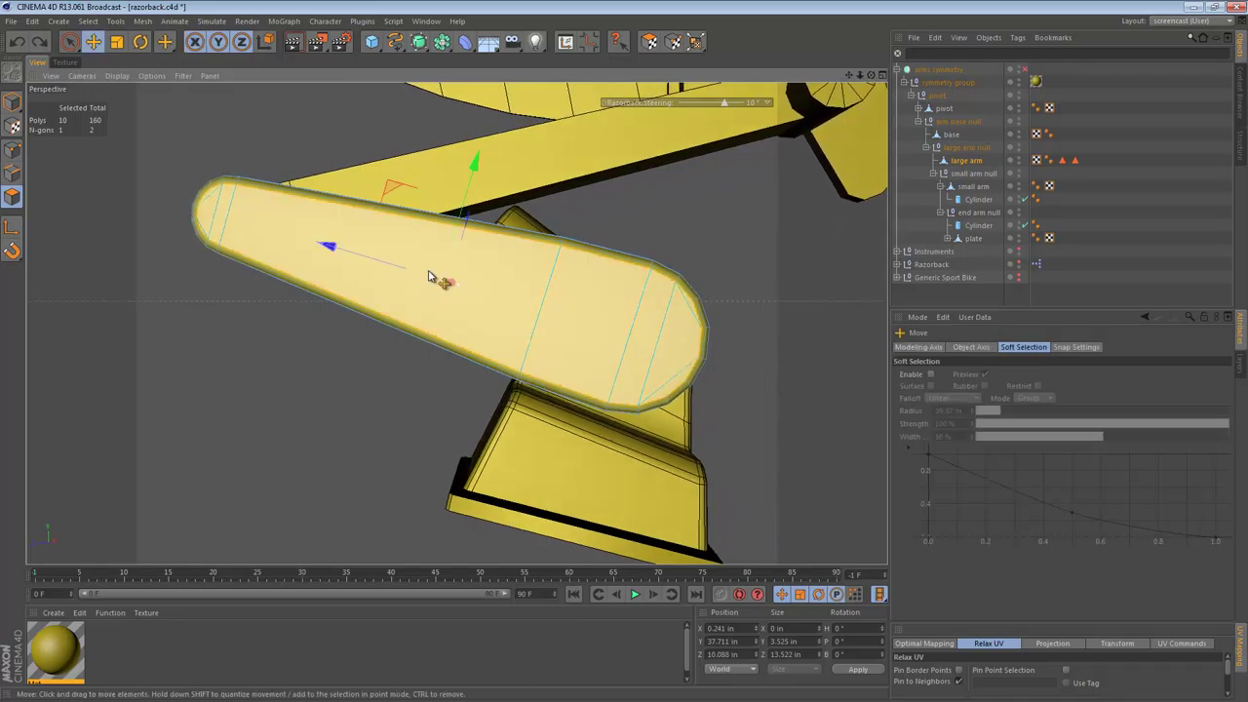
- Transfer the large arm's side-face polygon selection to edges and inspect the selected outline from several angles
mouse_move(537, 294)
left_mouse_down("alt")
mouse_move(578, 350)
mouse_move(529, 271)
left_mouse_up("alt")
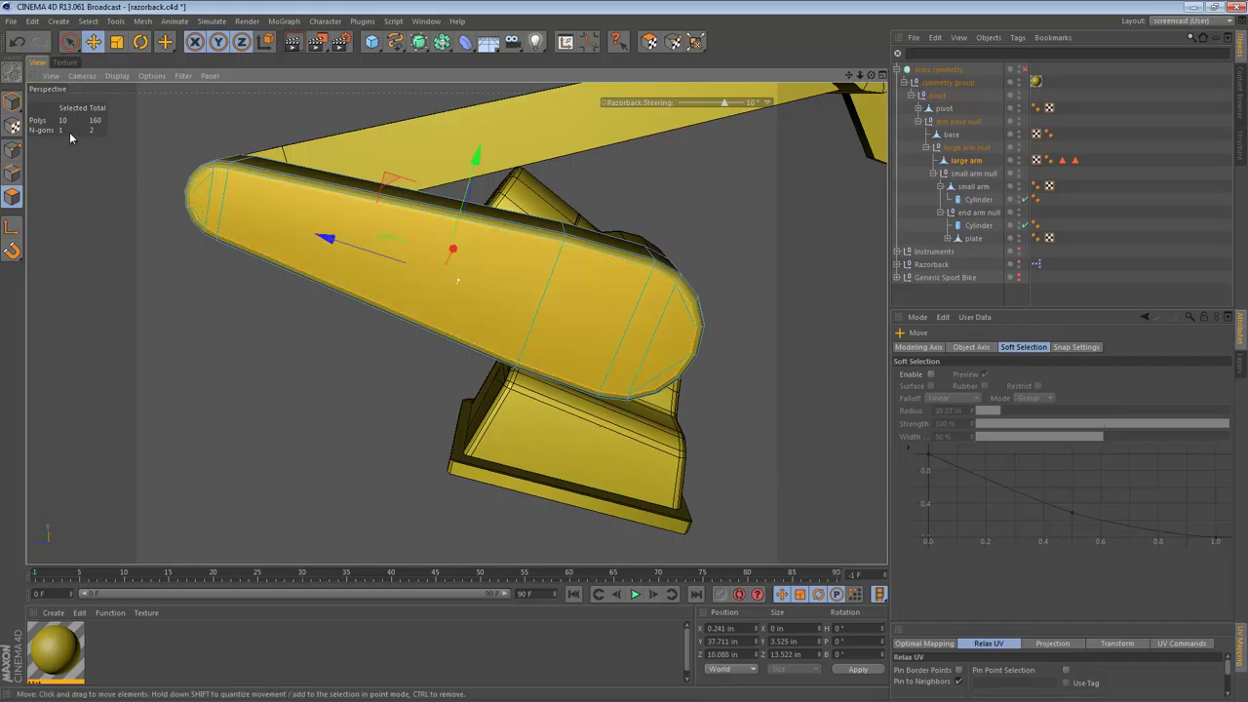
left_click(18, 156)
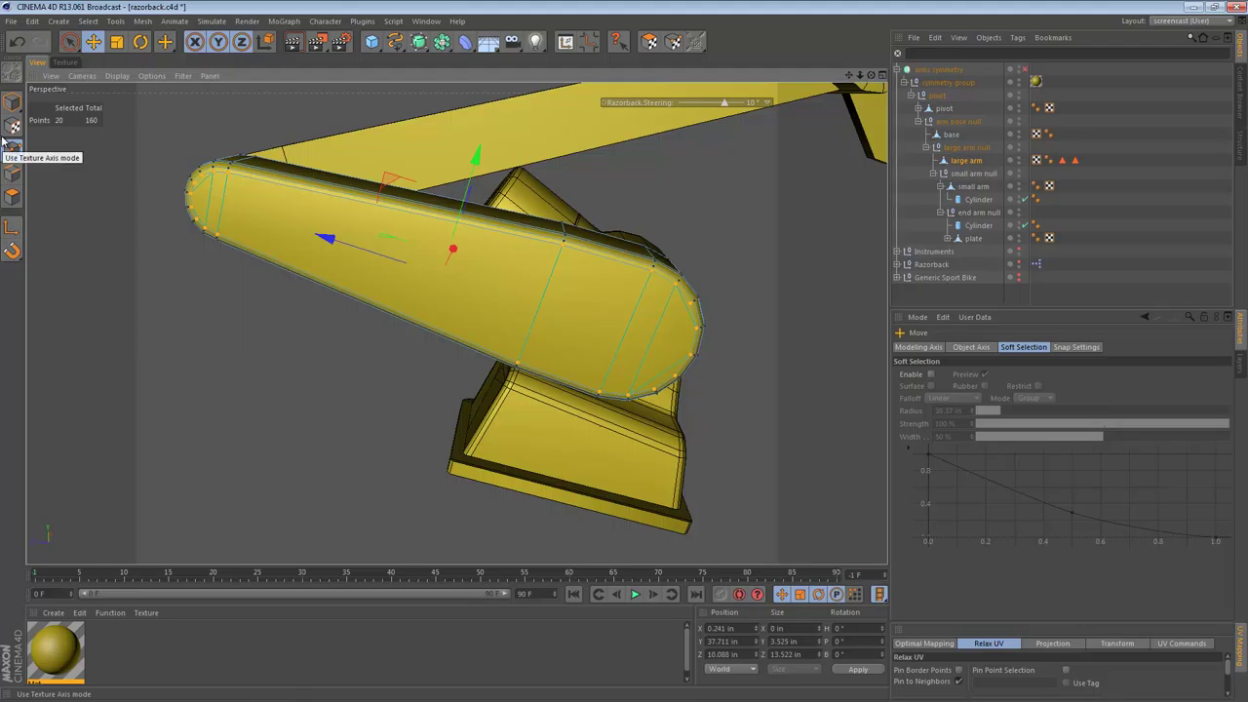
left_click(15, 189)
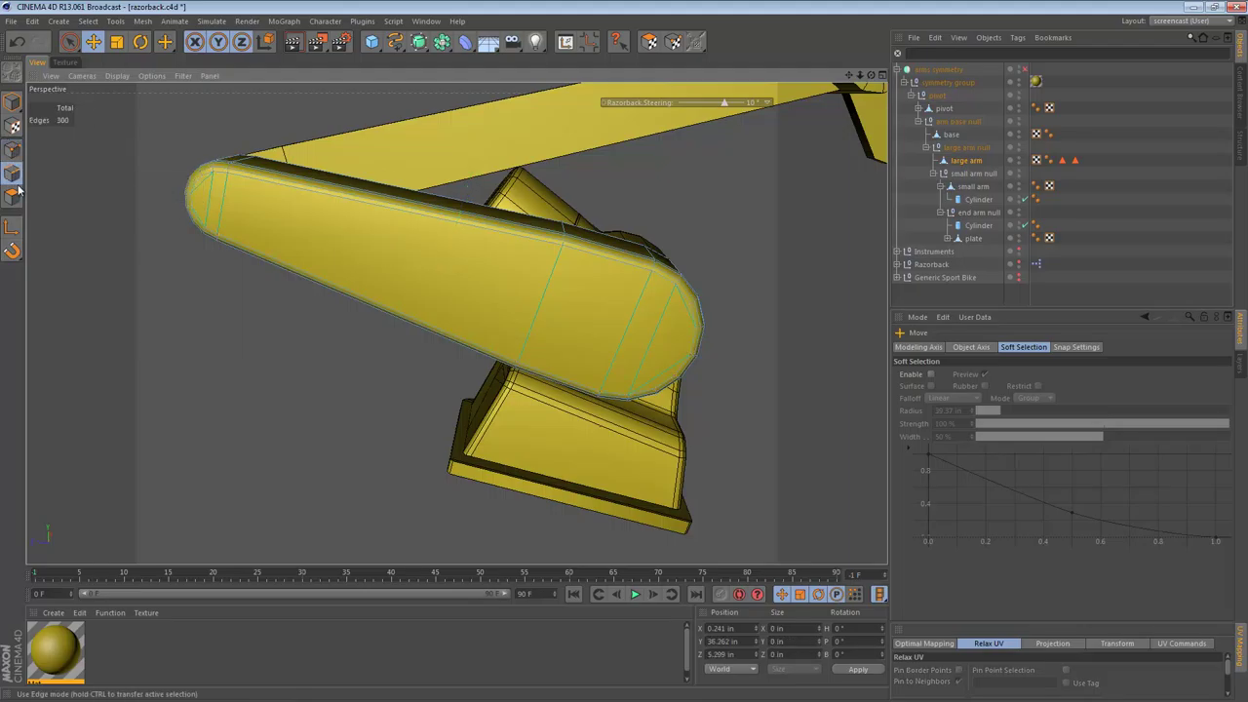
left_click(7, 202)
left_click(10, 175, "ctrl")
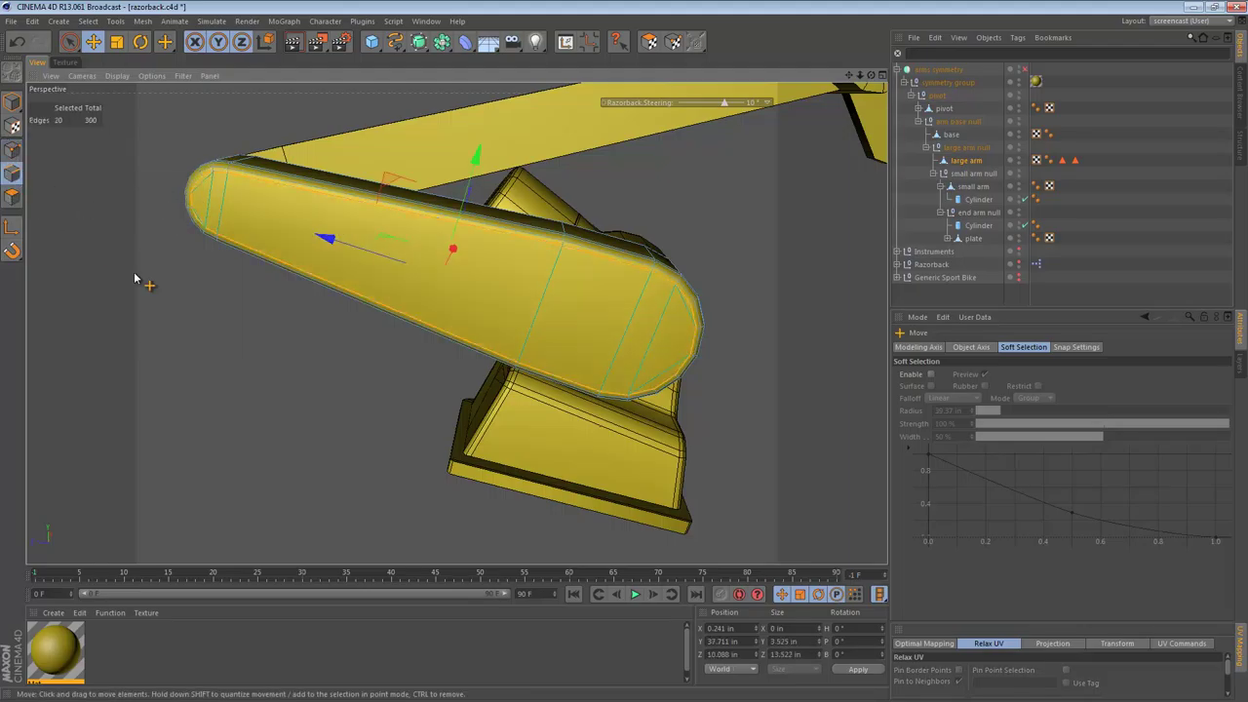
left_click_drag(374, 305, 598, 264, "alt")
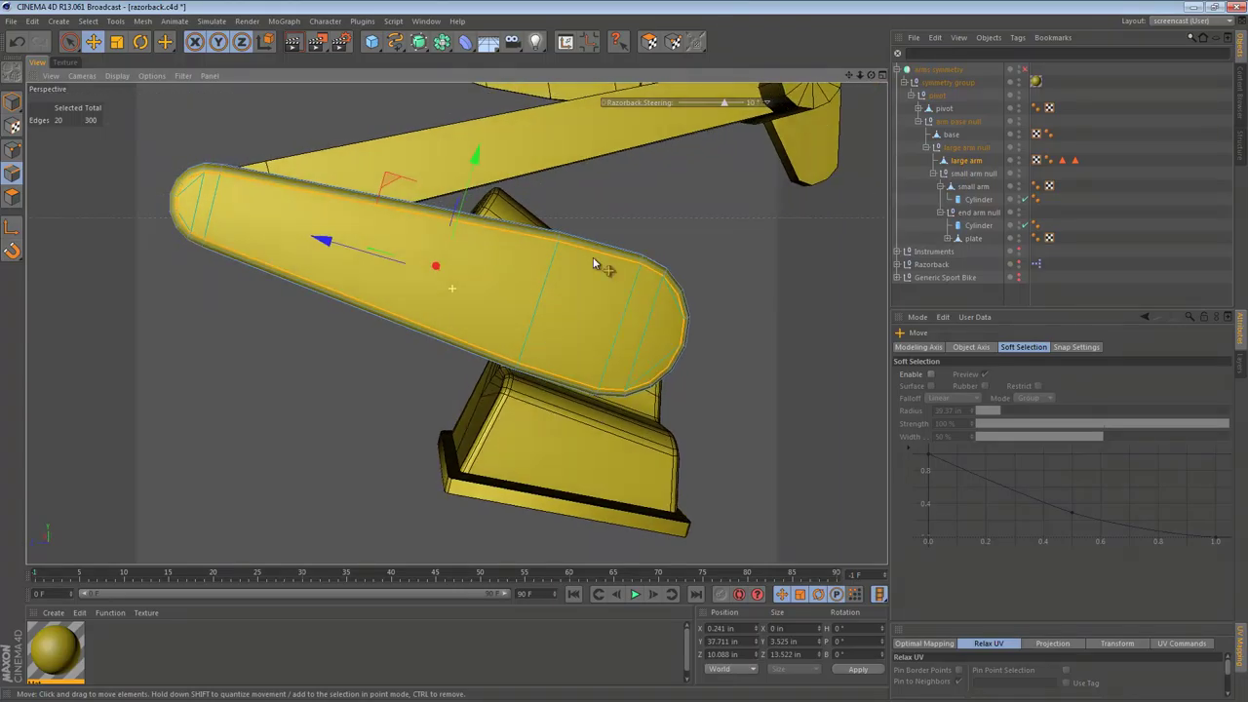
left_click_drag(411, 283, 443, 286, "alt")
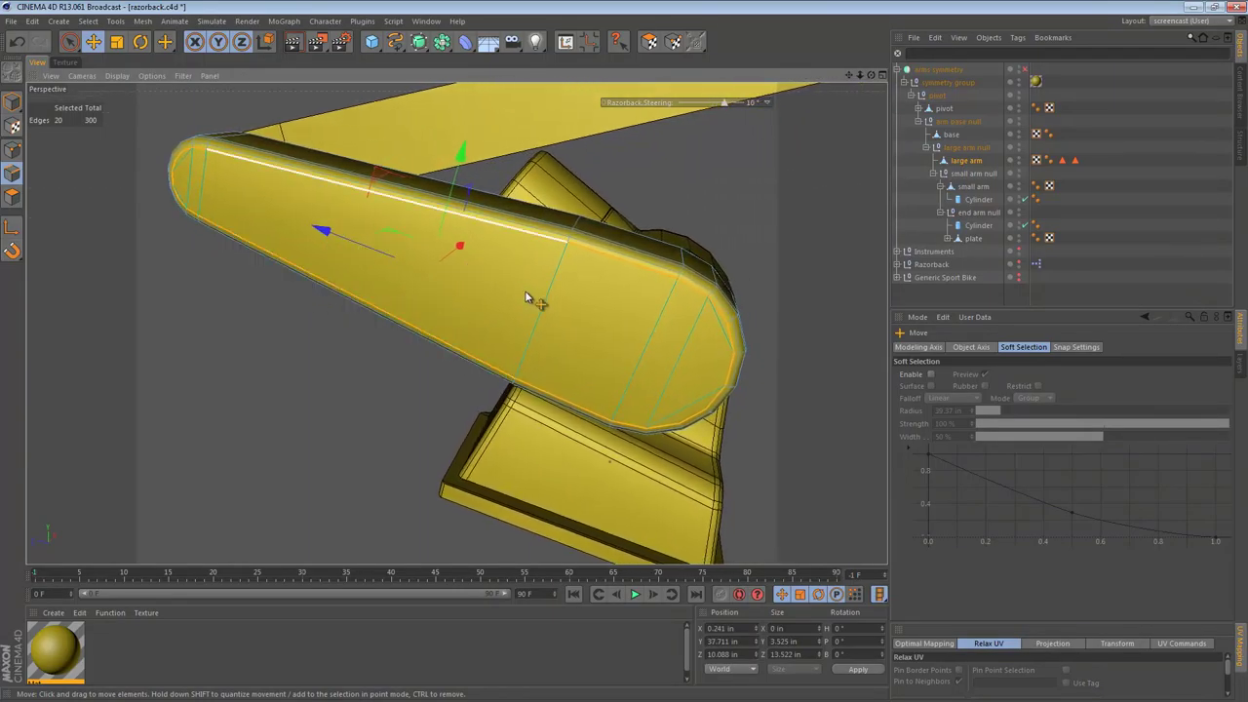
left_click_drag(390, 249, 423, 214, "alt")
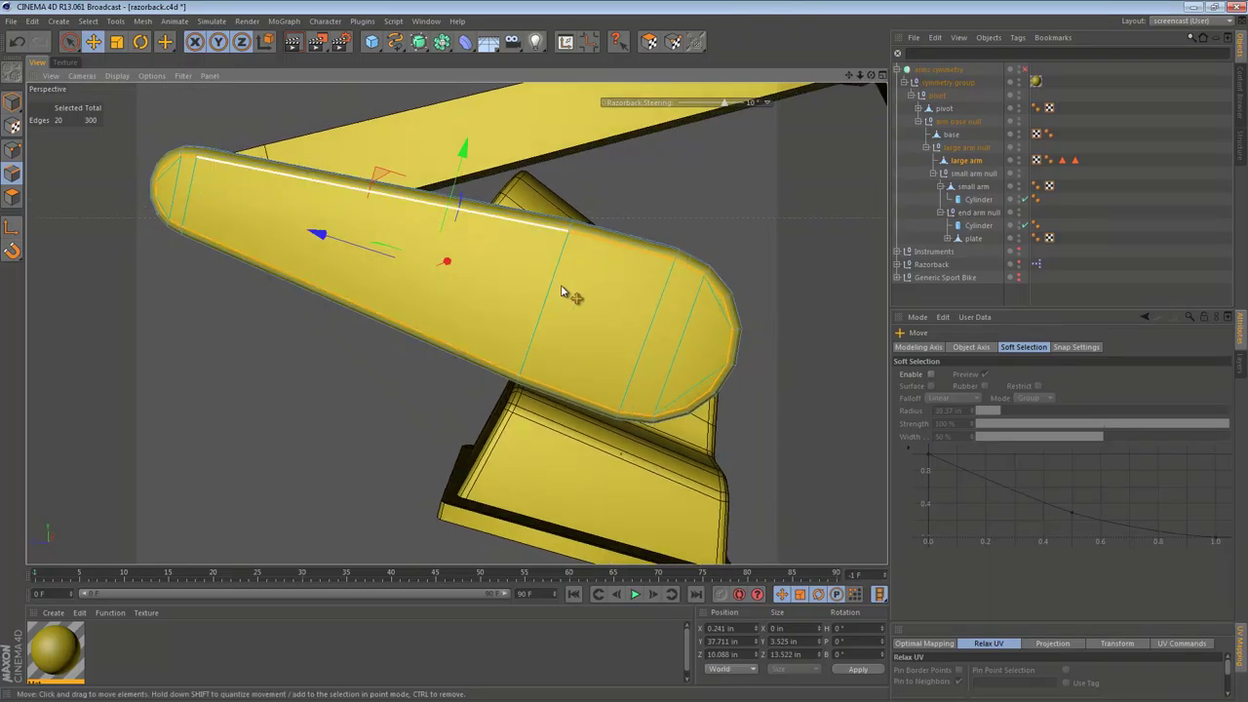
left_click_drag(552, 282, 382, 273, "alt")
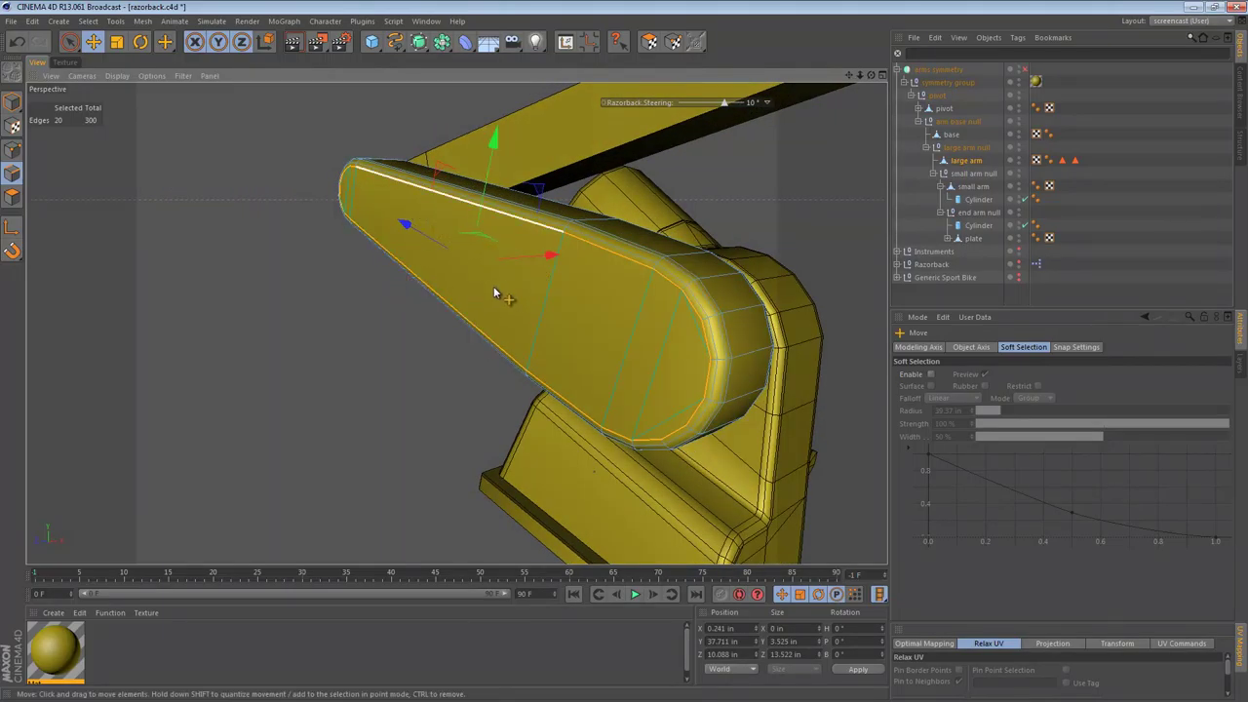
left_click_drag(494, 285, 655, 241, "alt")
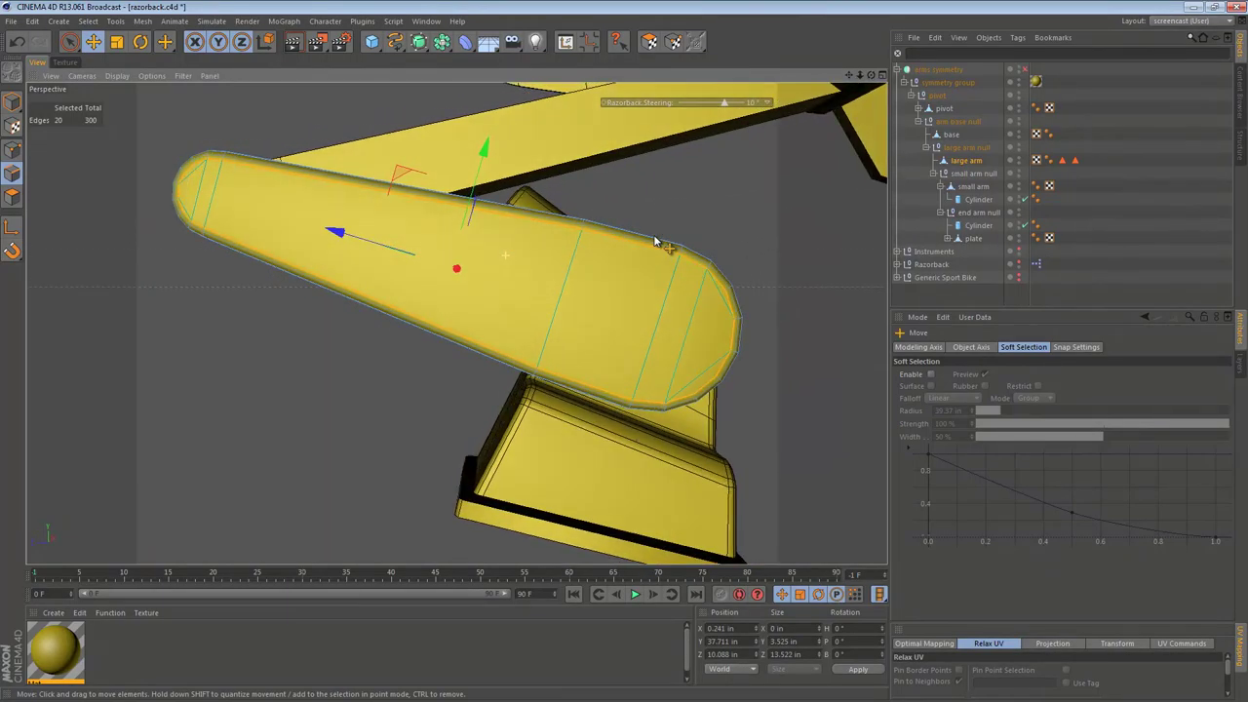
- Return to polygon mode with the large arm's side face selected and set the Knife tool to Hole mode
left_click(12, 195)
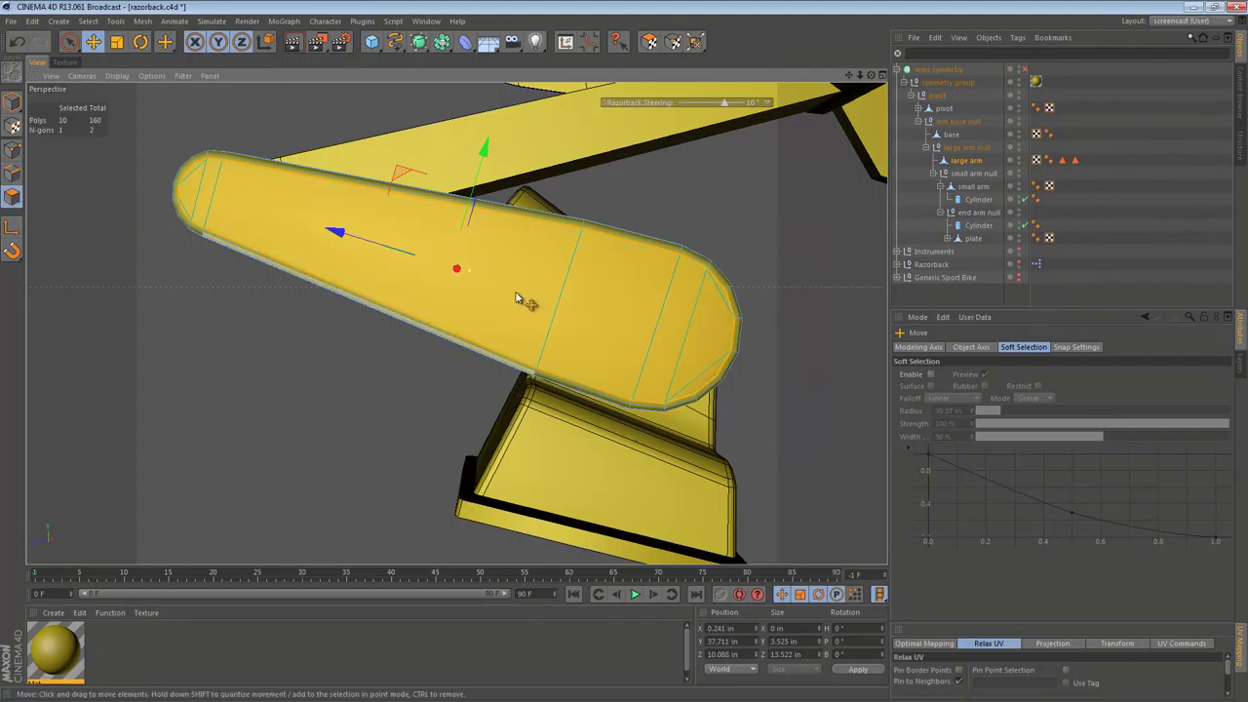
left_click_drag(284, 207, 479, 291, "alt")
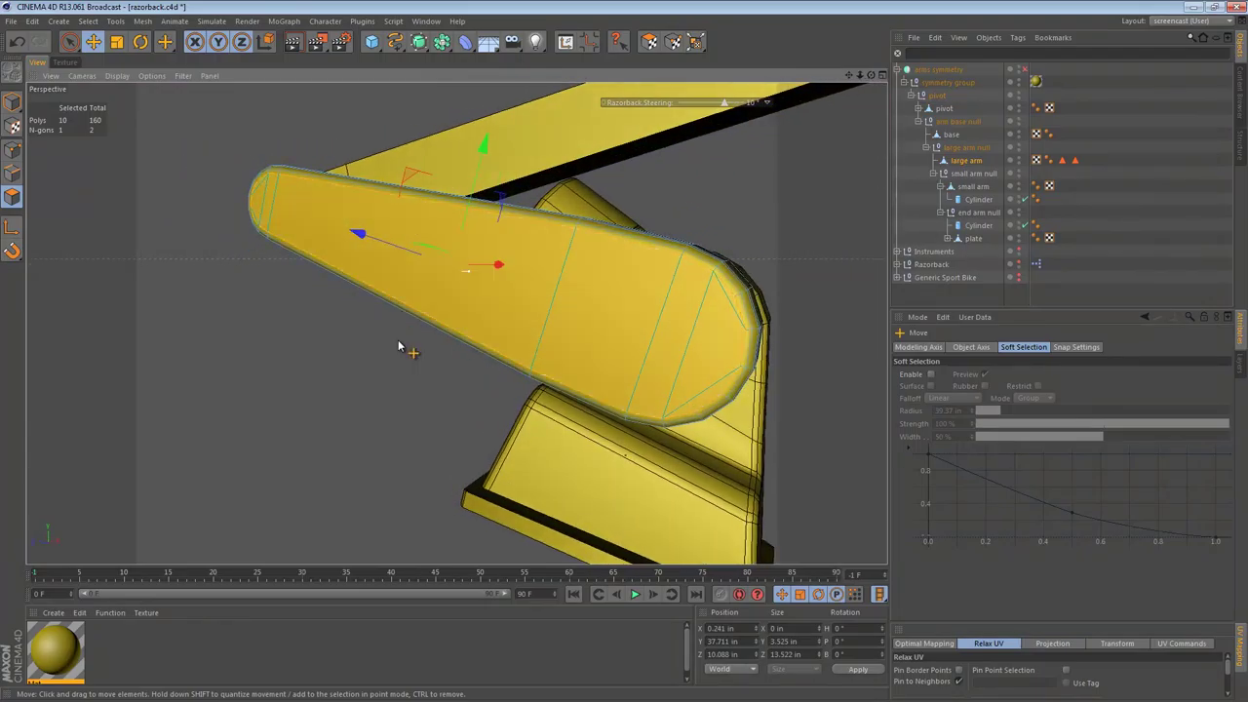
left_click_drag(431, 237, 576, 245, "alt")
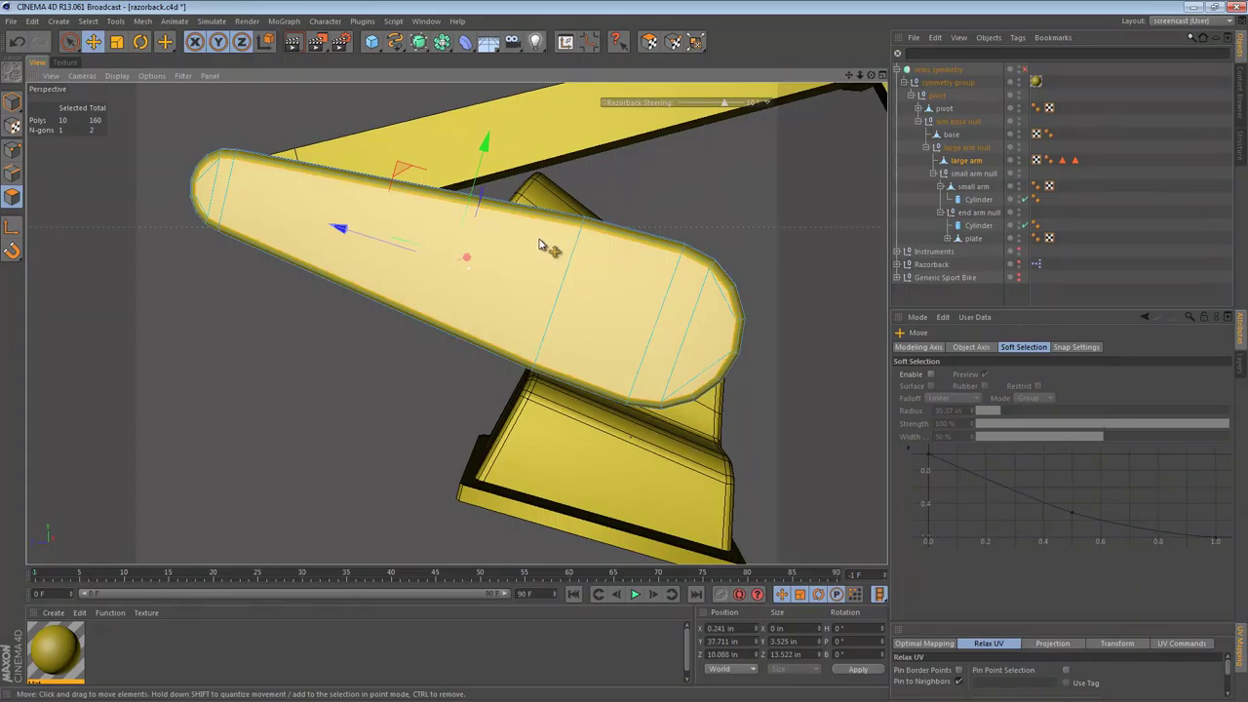
key("k")
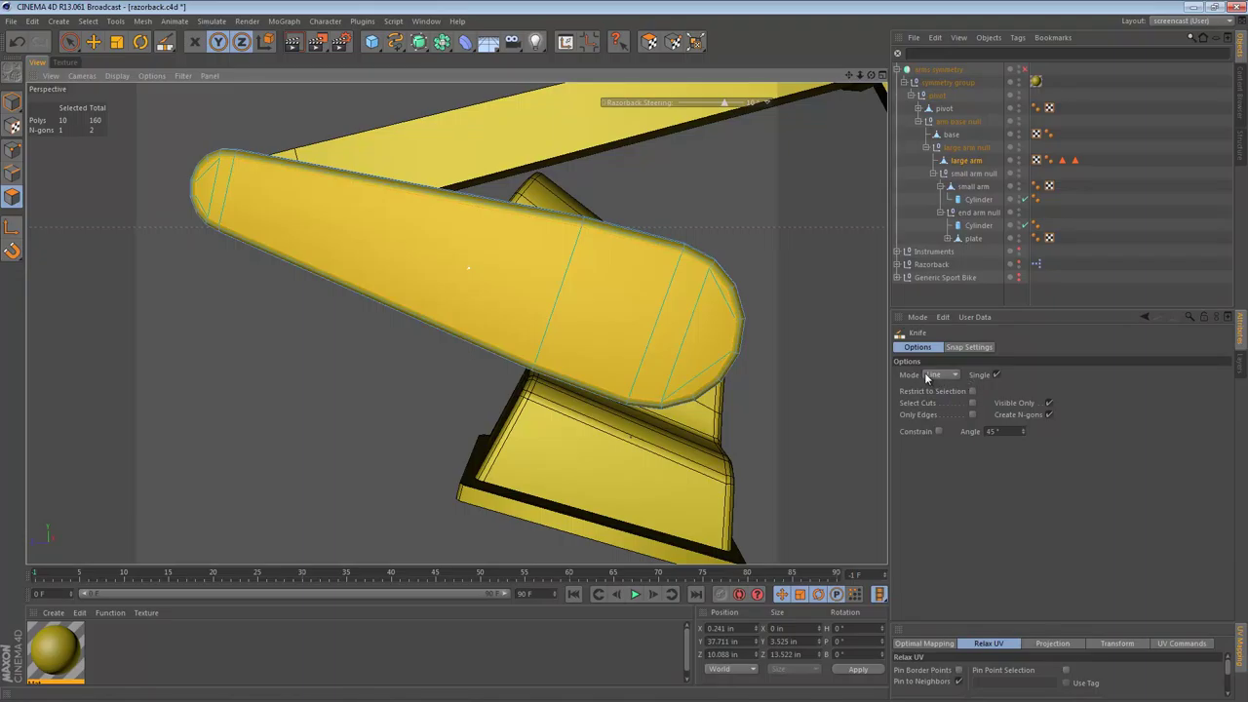
left_click(937, 375)
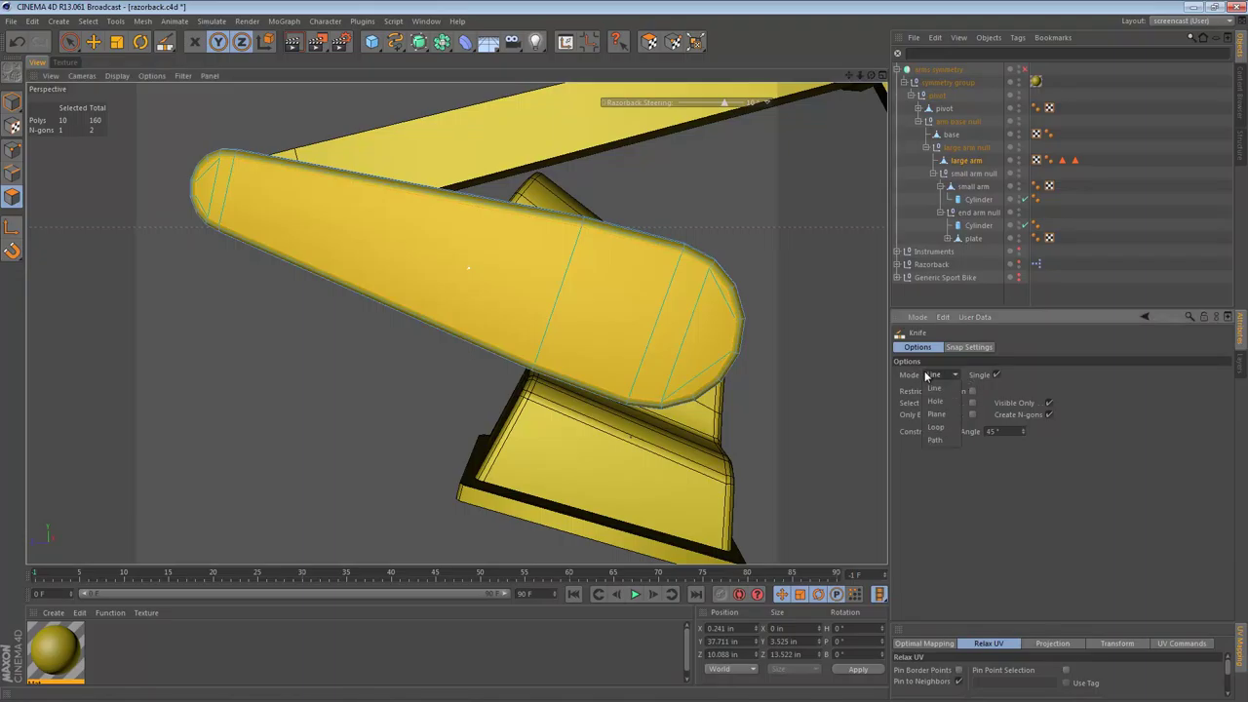
left_click(938, 401)
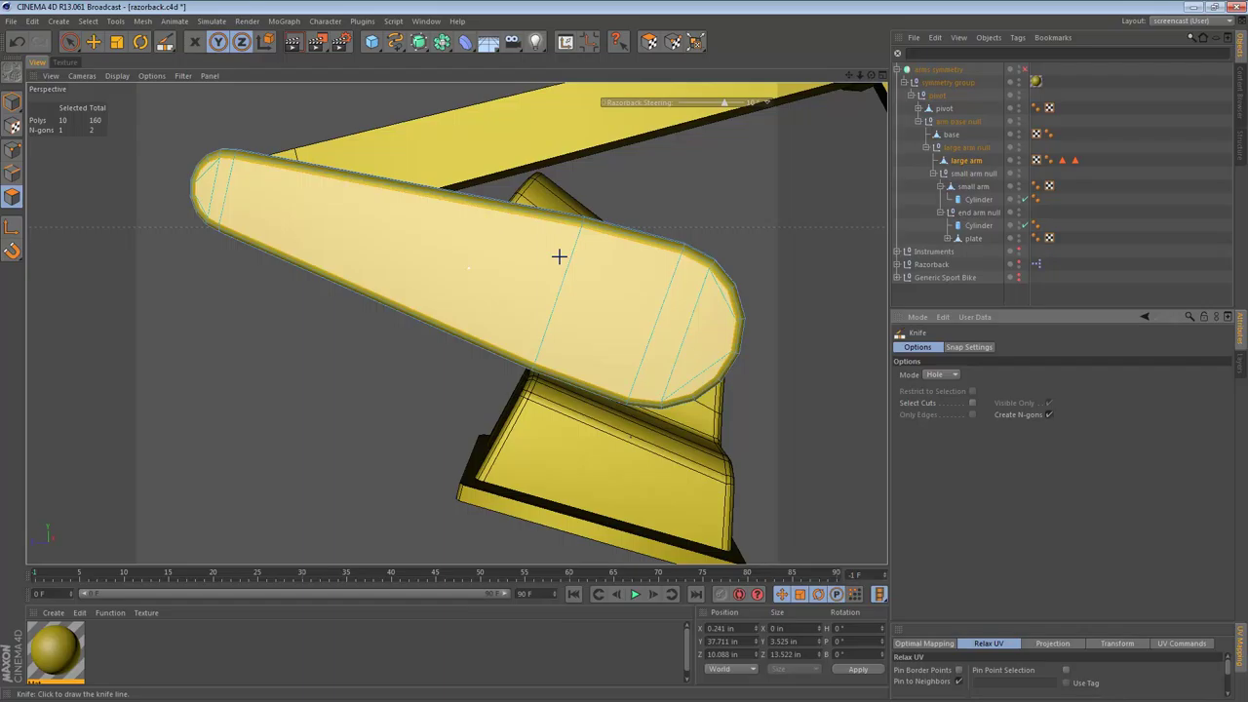
left_click_drag(558, 256, 489, 251, "alt")
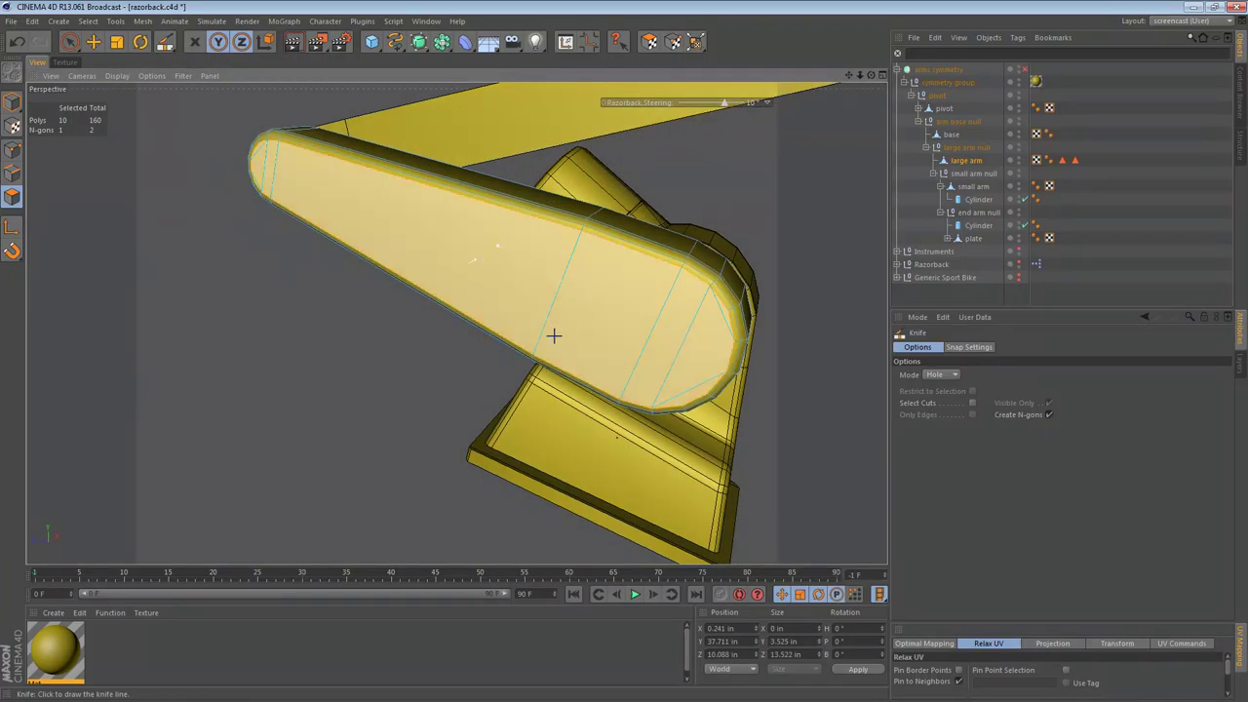
left_click(611, 292)
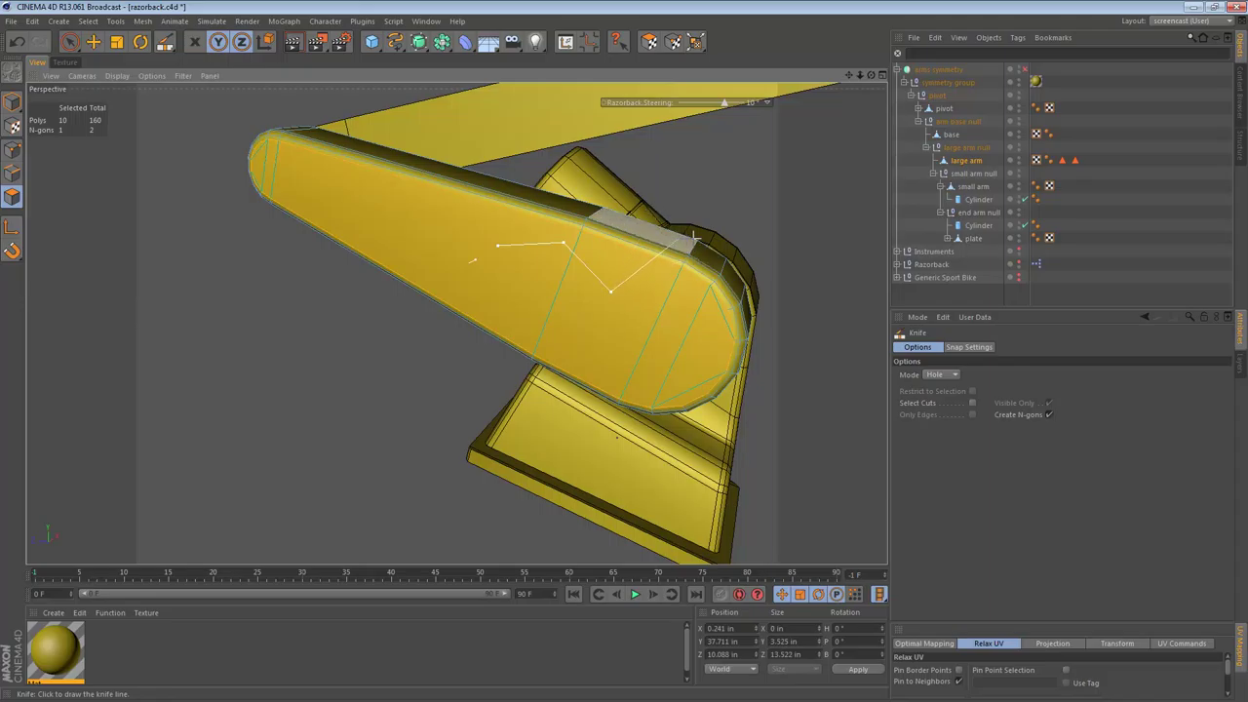
left_click_drag(688, 234, 607, 328, "alt")
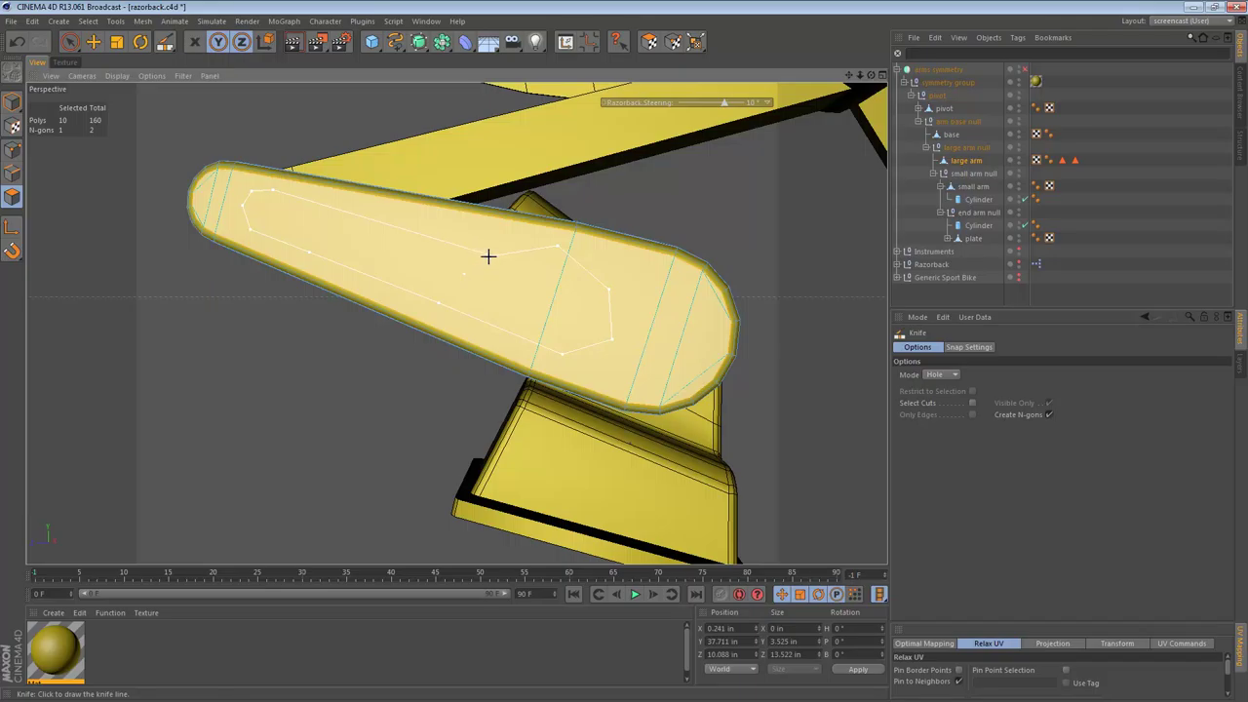
left_click_drag(491, 257, 478, 284, "alt")
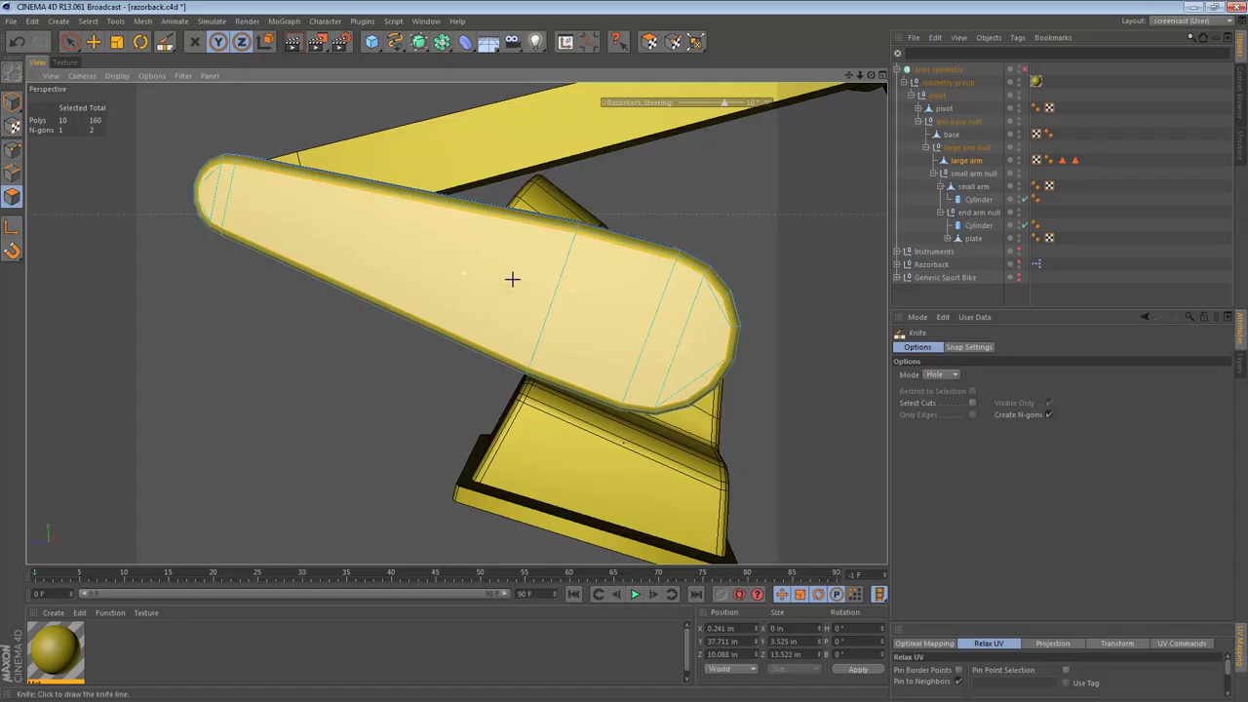
- Cut a closed, tapered hole into the large arm's side face with the Knife, following the arm's shape
left_click_drag(512, 279, 241, 202, "alt")
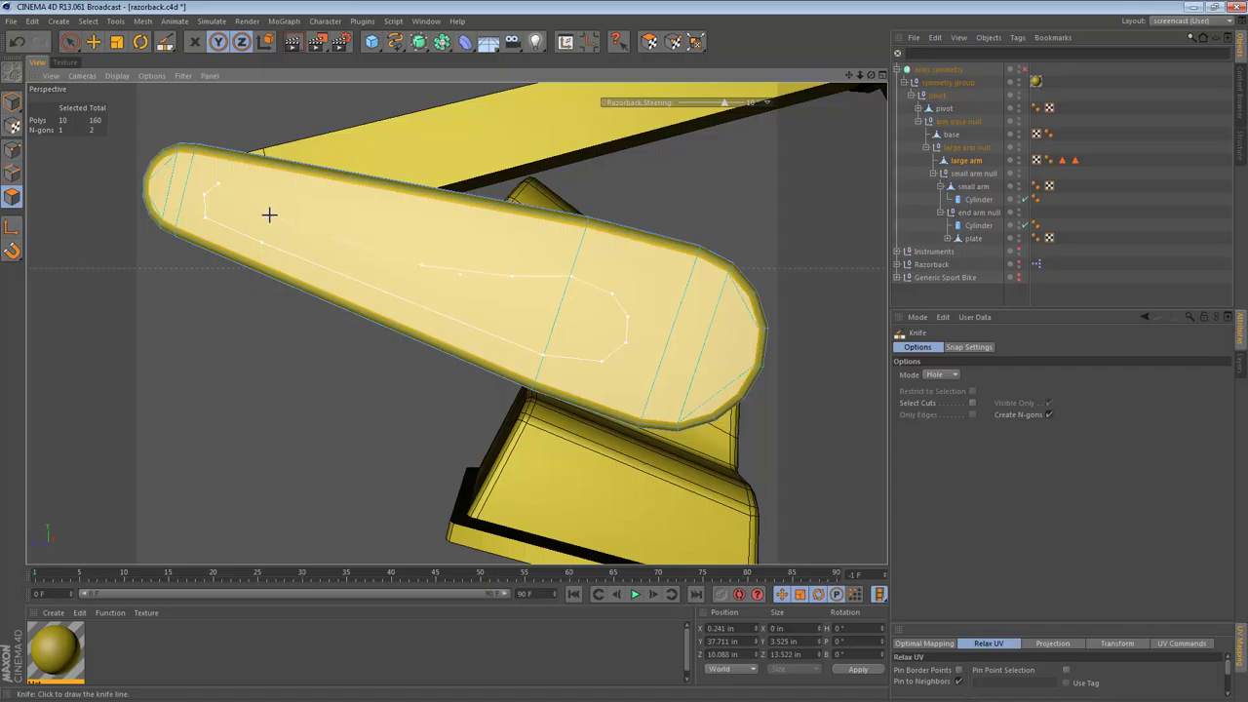
left_click(218, 183)
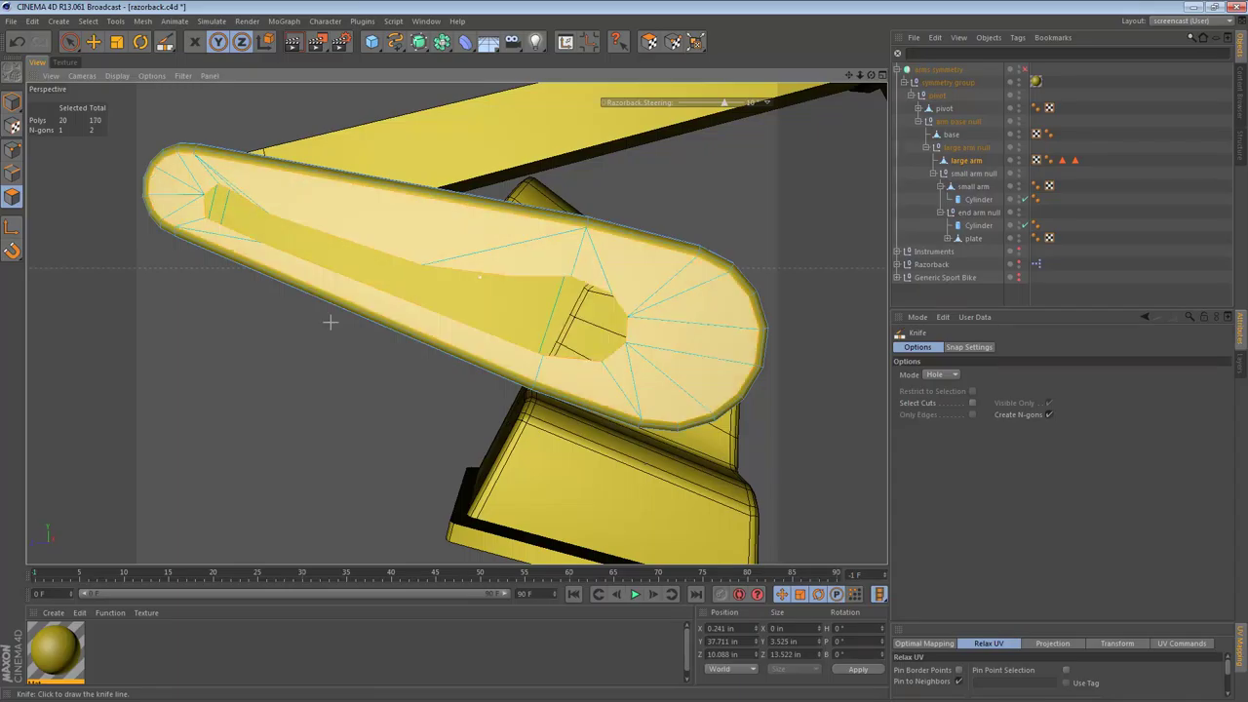
left_click_drag(302, 337, 340, 254, "alt")
right_click_drag(340, 253, 379, 253, "alt")
left_click_drag(379, 254, 357, 225, "alt")
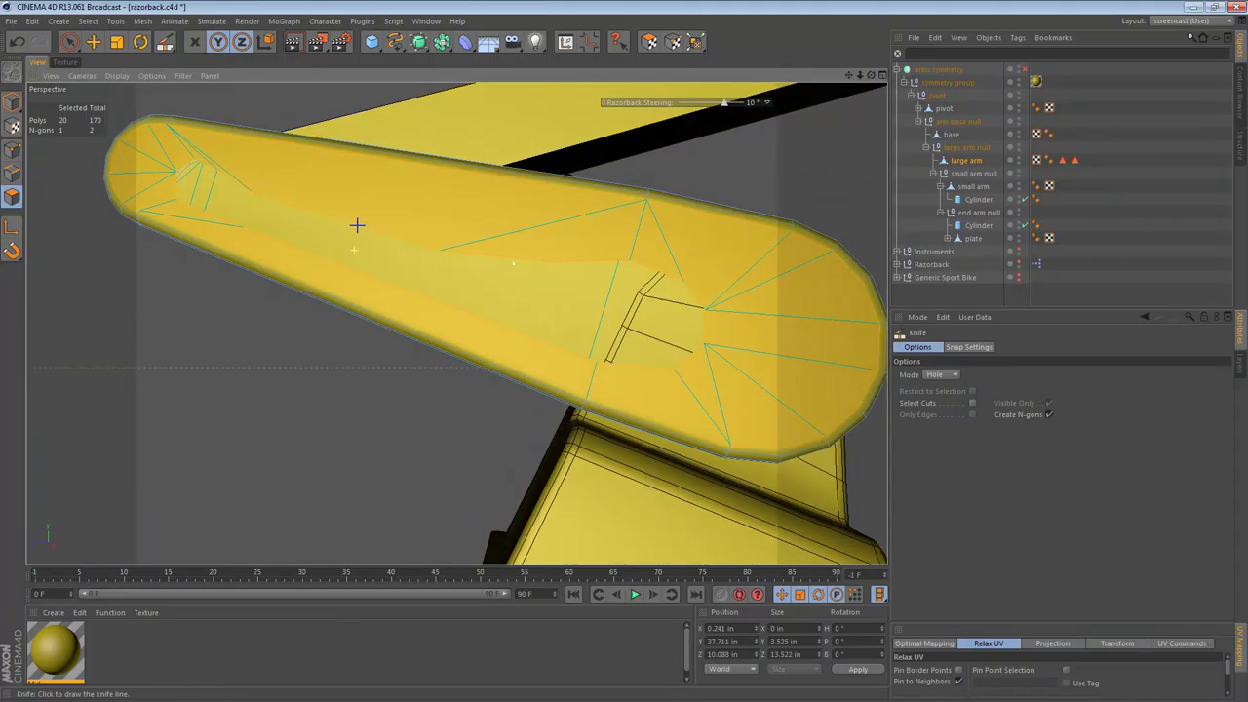
- Reposition the hole's corner points at the large arm's narrow end in point mode to even out its outline
key("e")
left_click(11, 151)
left_click(219, 168)
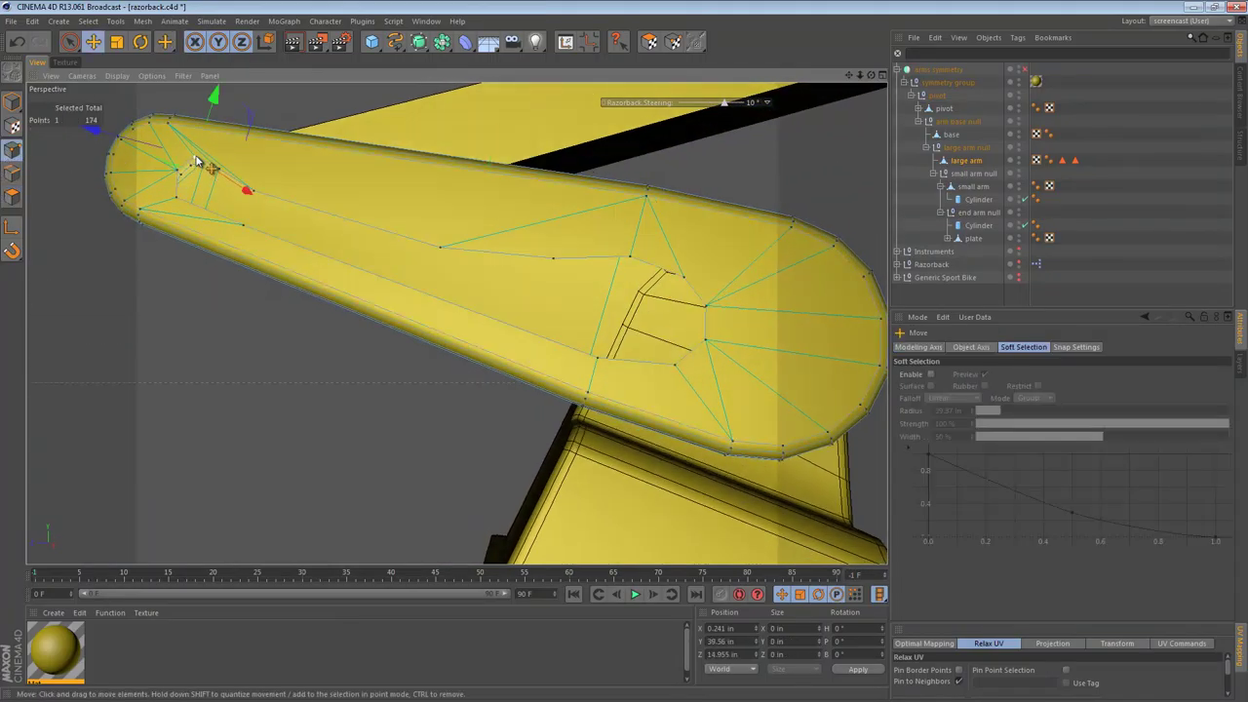
left_click_drag(228, 144, 321, 310, "alt")
left_click_drag(176, 170, 137, 143)
left_click(196, 241)
left_click_drag(176, 259, 351, 263)
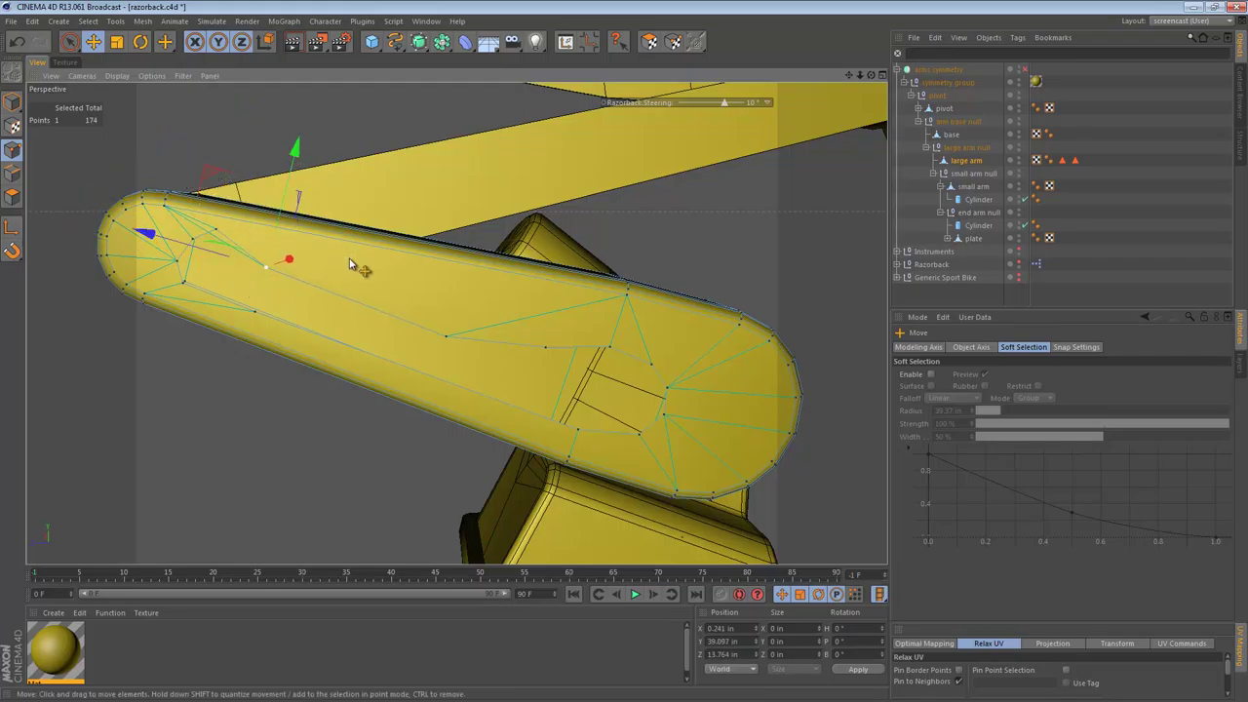
- Raise the points along the hole's upper edge toward the arm's wide end to straighten the outline
left_click(448, 338)
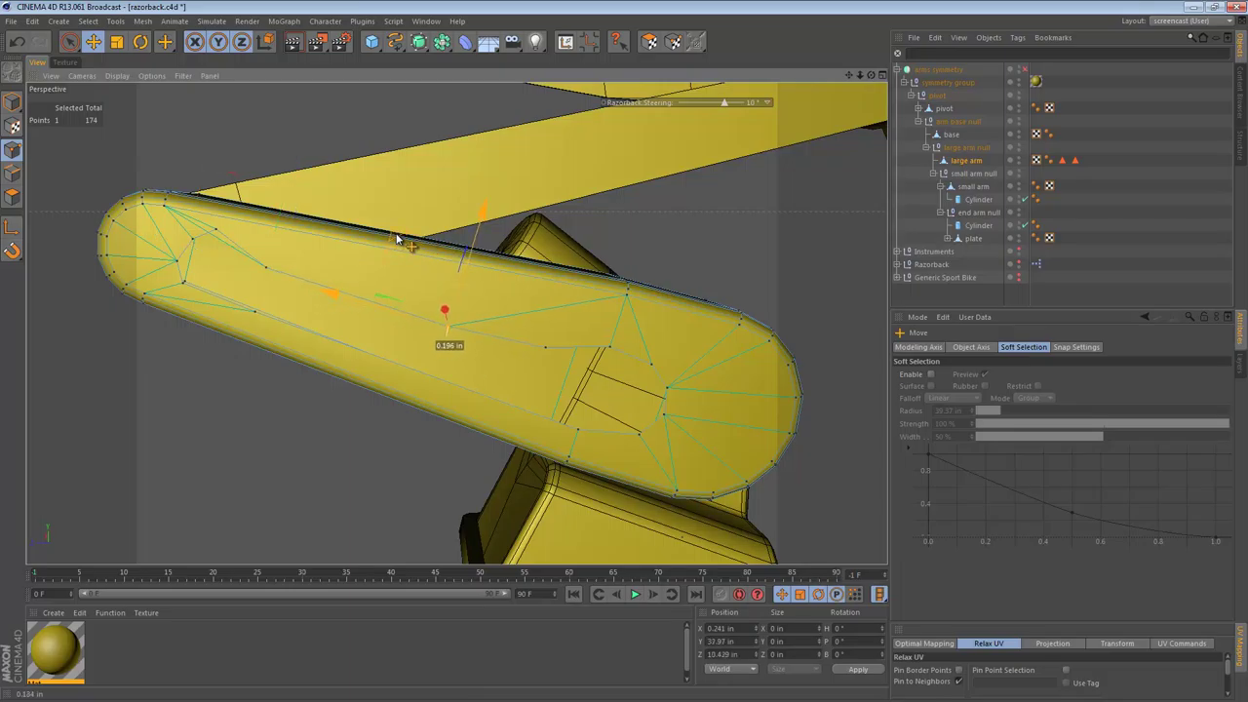
left_click(544, 347)
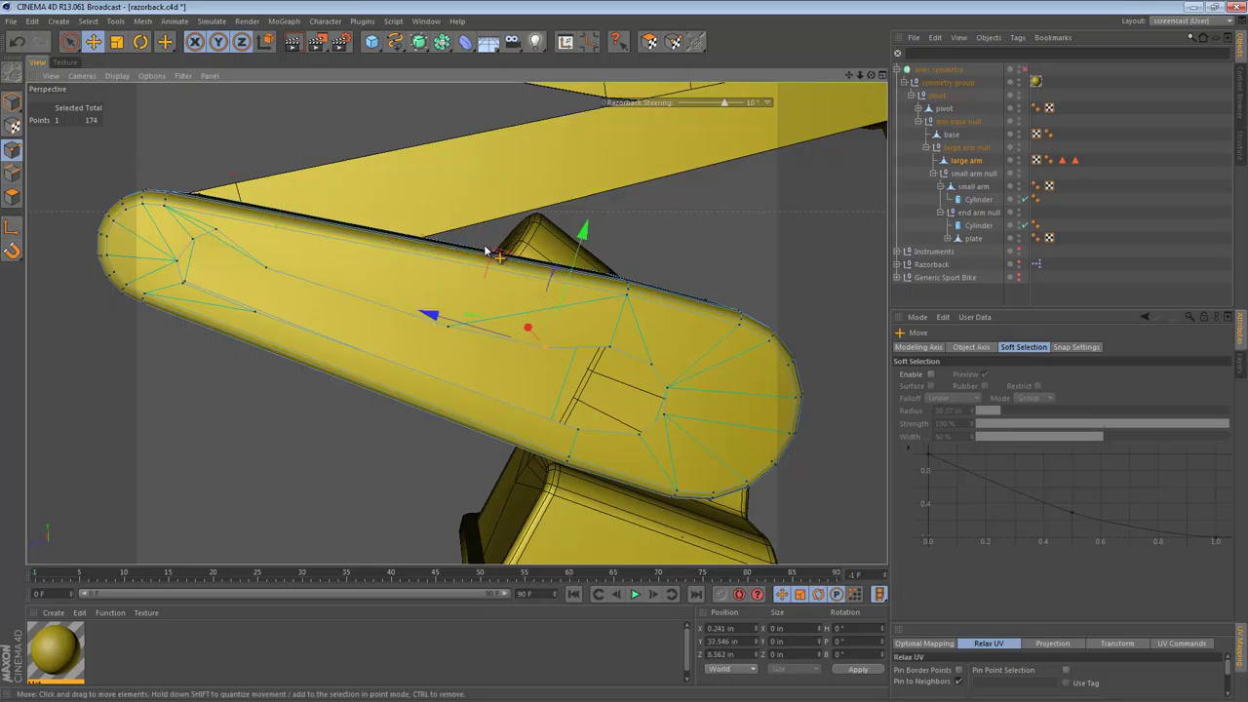
left_click_drag(484, 251, 499, 240)
left_click(609, 348)
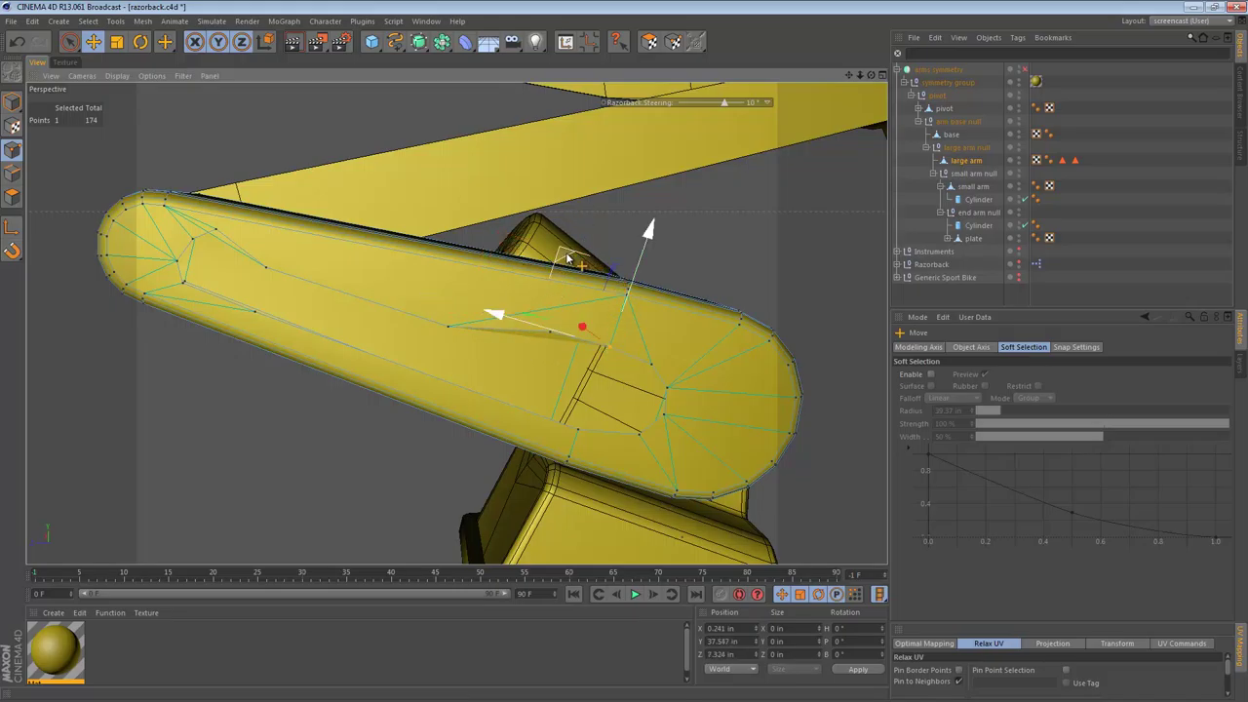
mouse_move(577, 262)
left_mouse_down()
mouse_move(568, 246)
mouse_move(575, 255)
left_mouse_up()
- Fill the hole in the large arm's side face with Close Polygon Hole
left_click_drag(635, 375, 608, 338, "alt")
right_click_drag(573, 369, 588, 372, "alt")
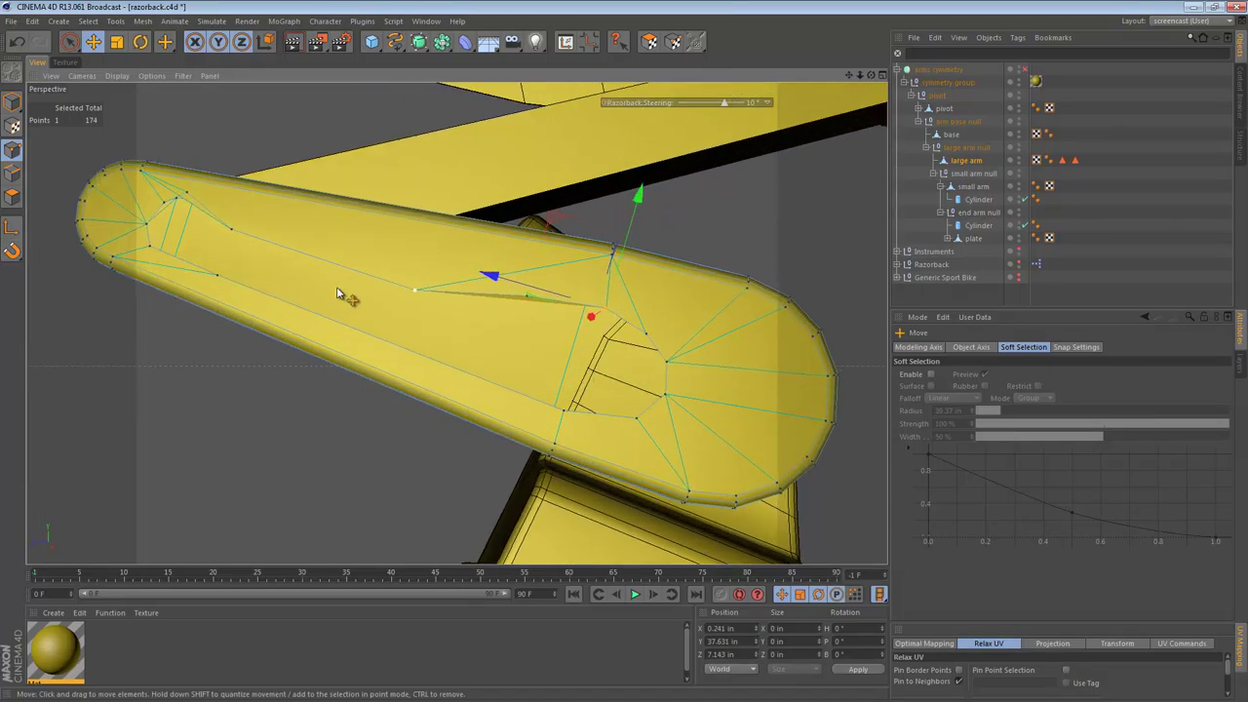
key("m")
key("d")
left_click(409, 354)
left_click_drag(395, 320, 310, 320, "alt")
- Select the polygons filling the hole and extrude them about 0.3 in into the large arm as a recess
key("e")
left_click(12, 196)
left_click(314, 285)
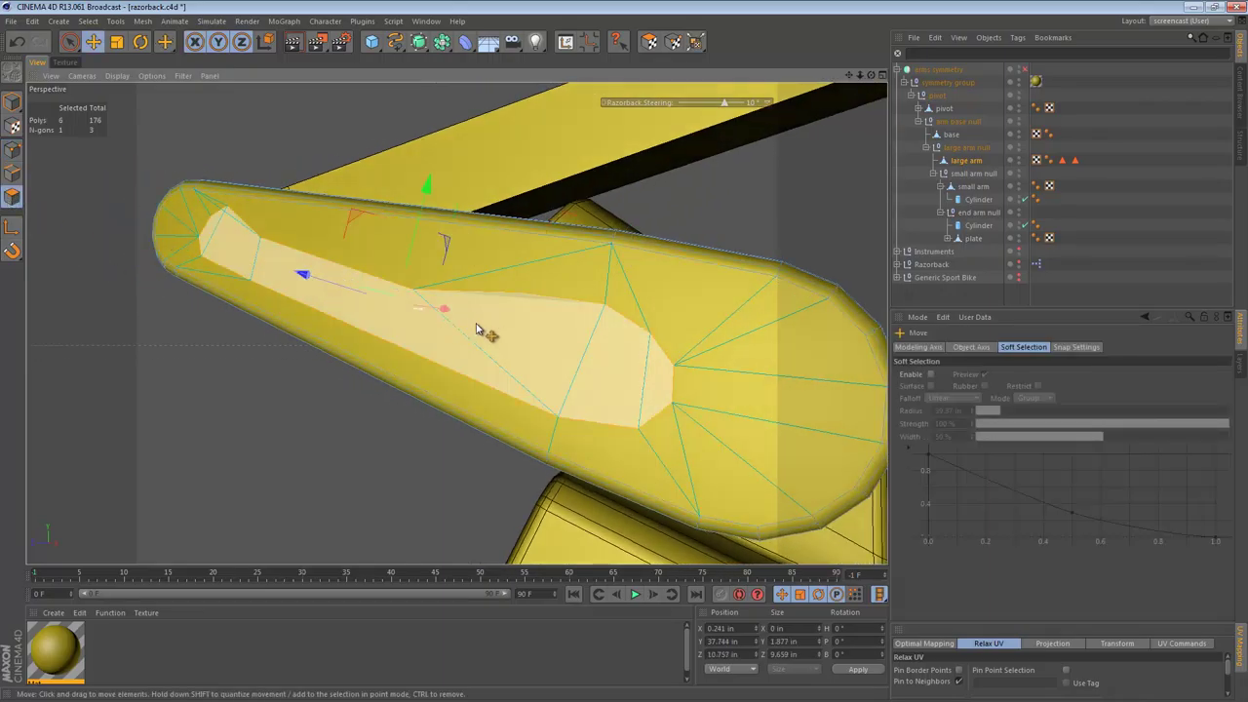
left_click_drag(474, 324, 401, 338, "alt")
left_click_drag(534, 284, 543, 286, "ctrl")
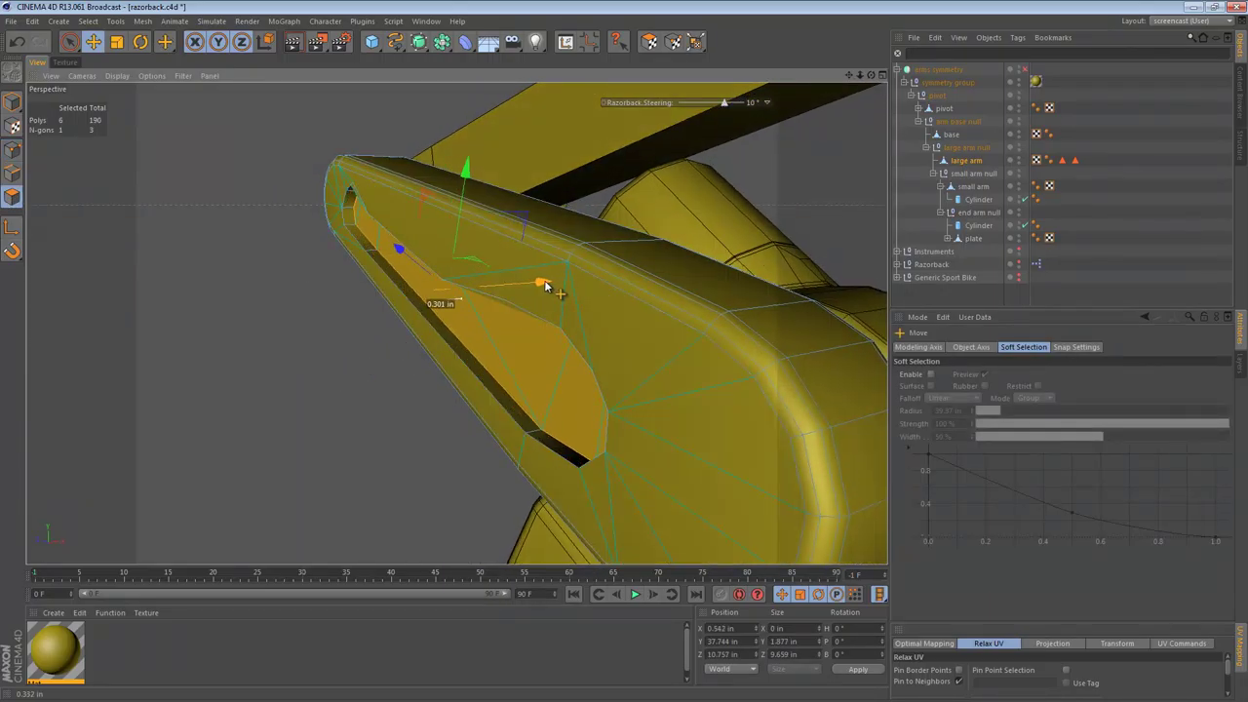
left_click_drag(594, 321, 690, 314, "alt")
right_click_drag(656, 313, 741, 365, "alt")
- Undo the recess, the hole fill, the point moves and the hole cut on the large arm's side face
key("ctrl+z")
key("ctrl+z")
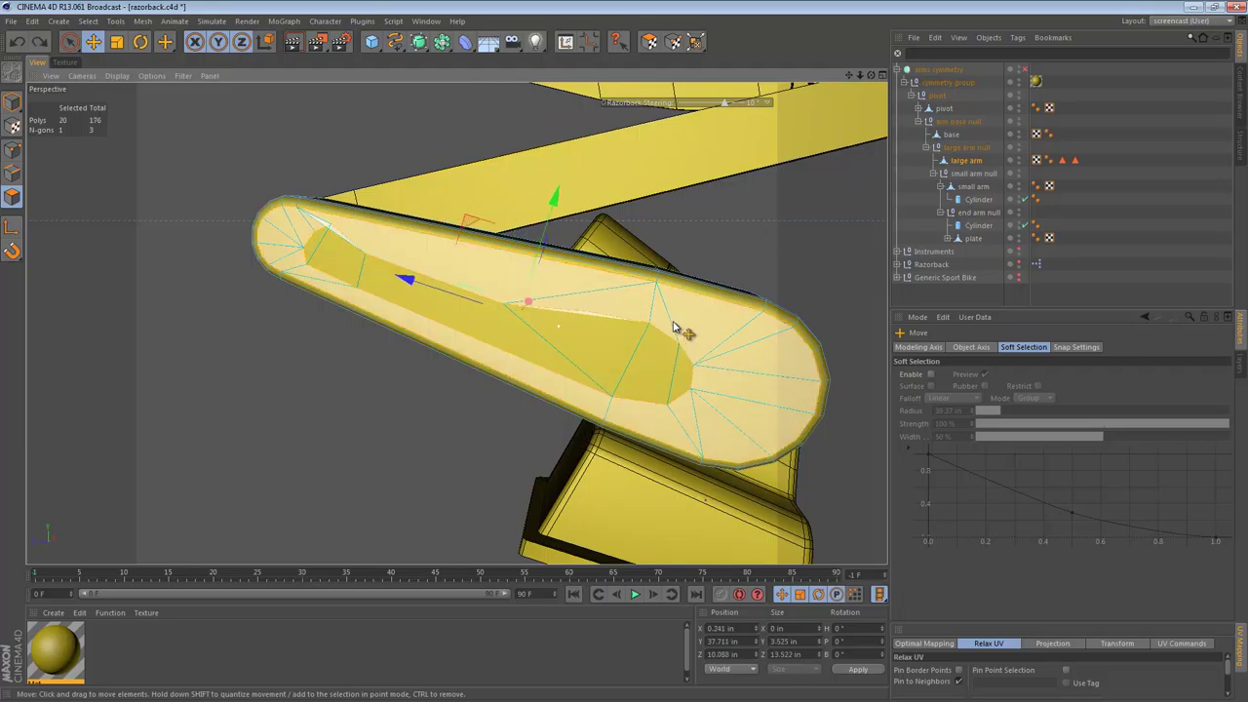
key("ctrl+z")
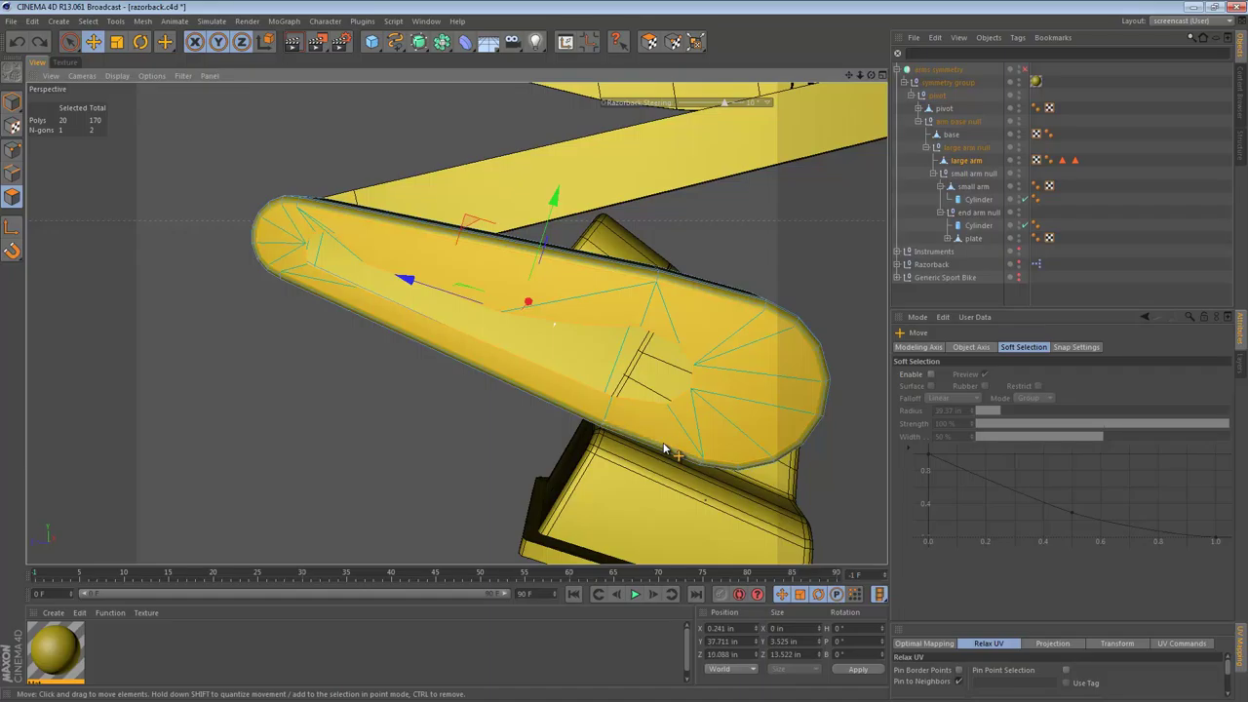
key("ctrl+z")
key("ctrl+y")
key("ctrl+z")
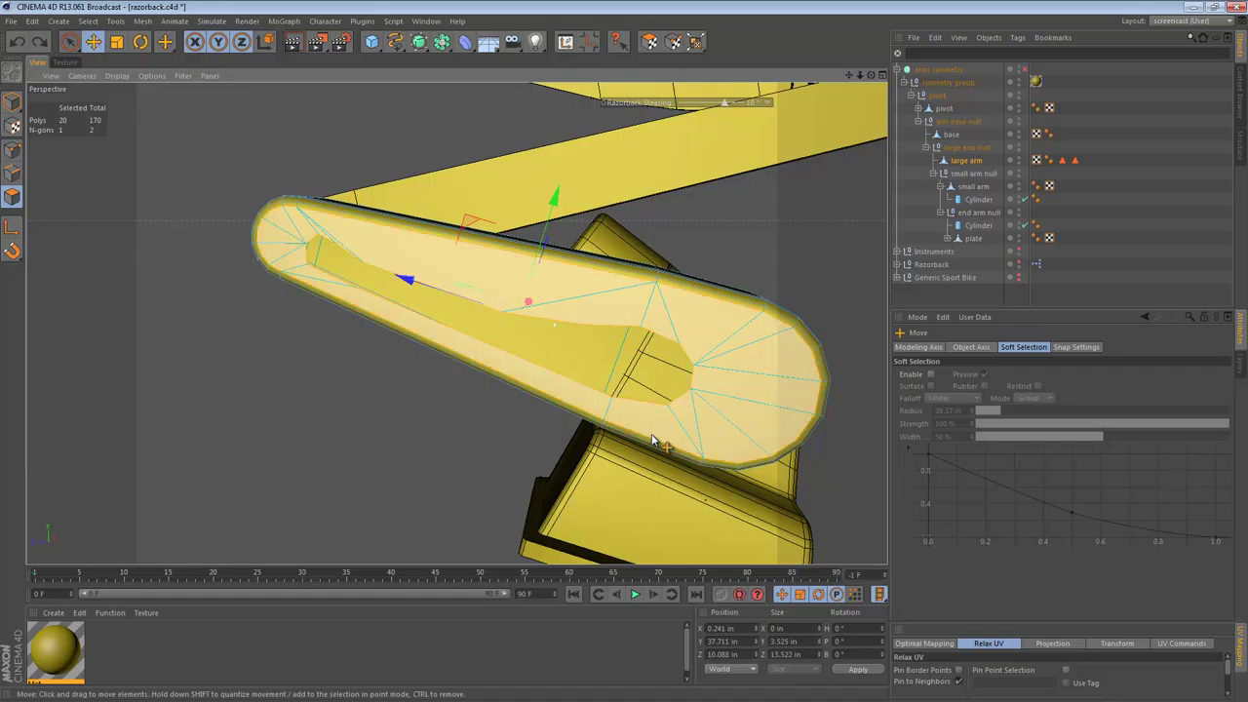
key("ctrl+y")
key("ctrl+z")
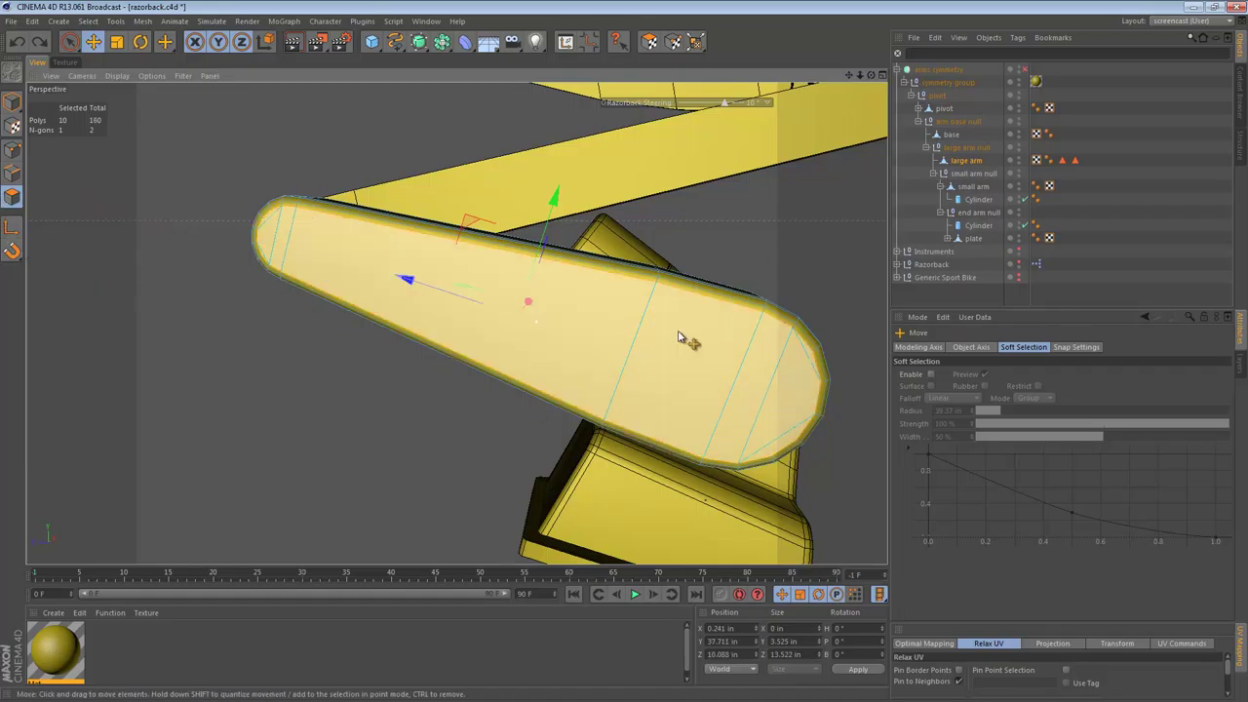
- Inset the large arm's side-face polygons with Extrude Inner by about 0.17 in, scale them to about 2.1 × 8.9 in and shift them toward the narrow end
key("i")
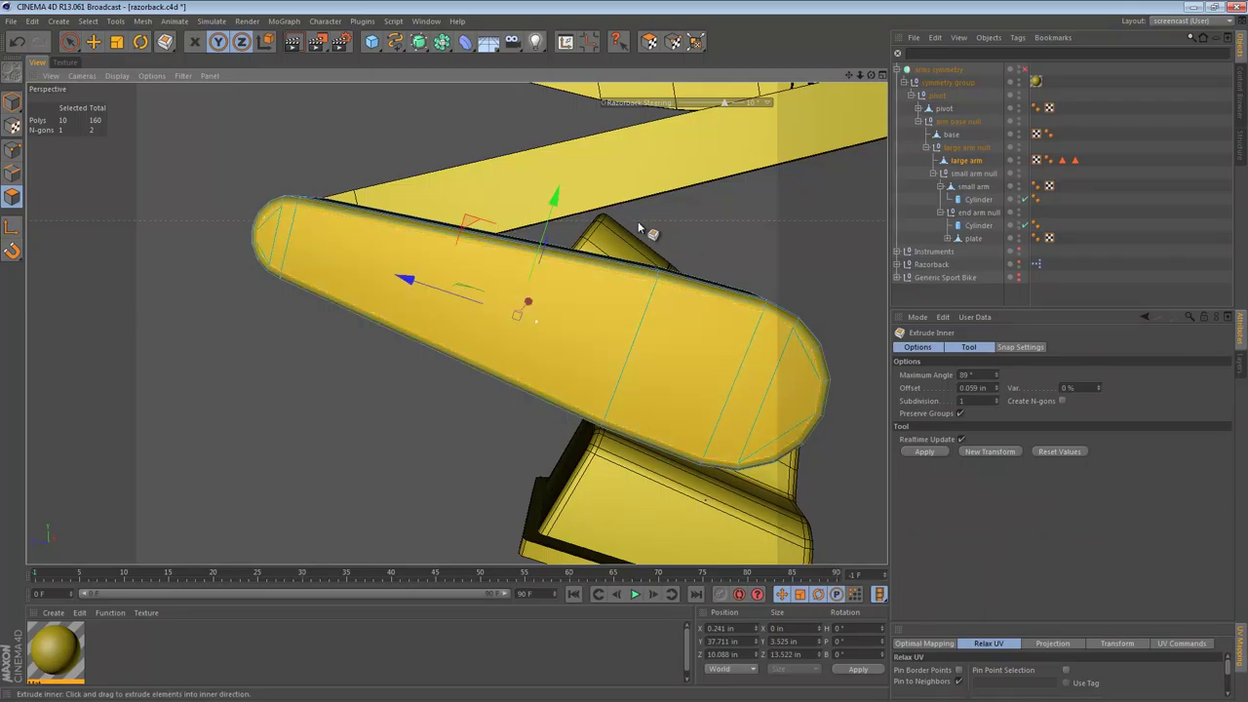
left_click_drag(630, 383, 654, 223)
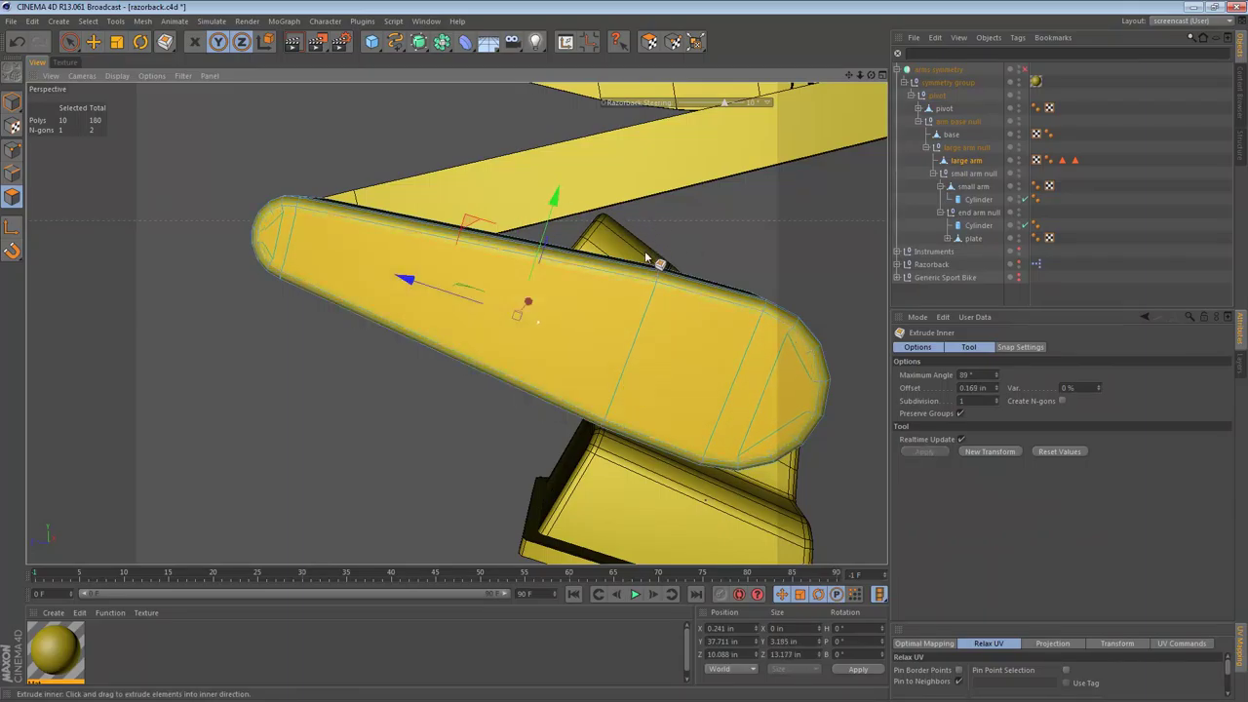
key("t")
left_click_drag(404, 277, 445, 287)
left_click_drag(557, 195, 549, 245)
key("e")
left_click_drag(413, 301, 354, 274)
- Cut along the three crosswise lines of the inset area with the Knife in Line mode, two near the wide end and one at the narrow end
mouse_move(554, 308)
left_mouse_down("alt")
mouse_move(380, 313)
mouse_move(559, 302)
left_mouse_up("alt")
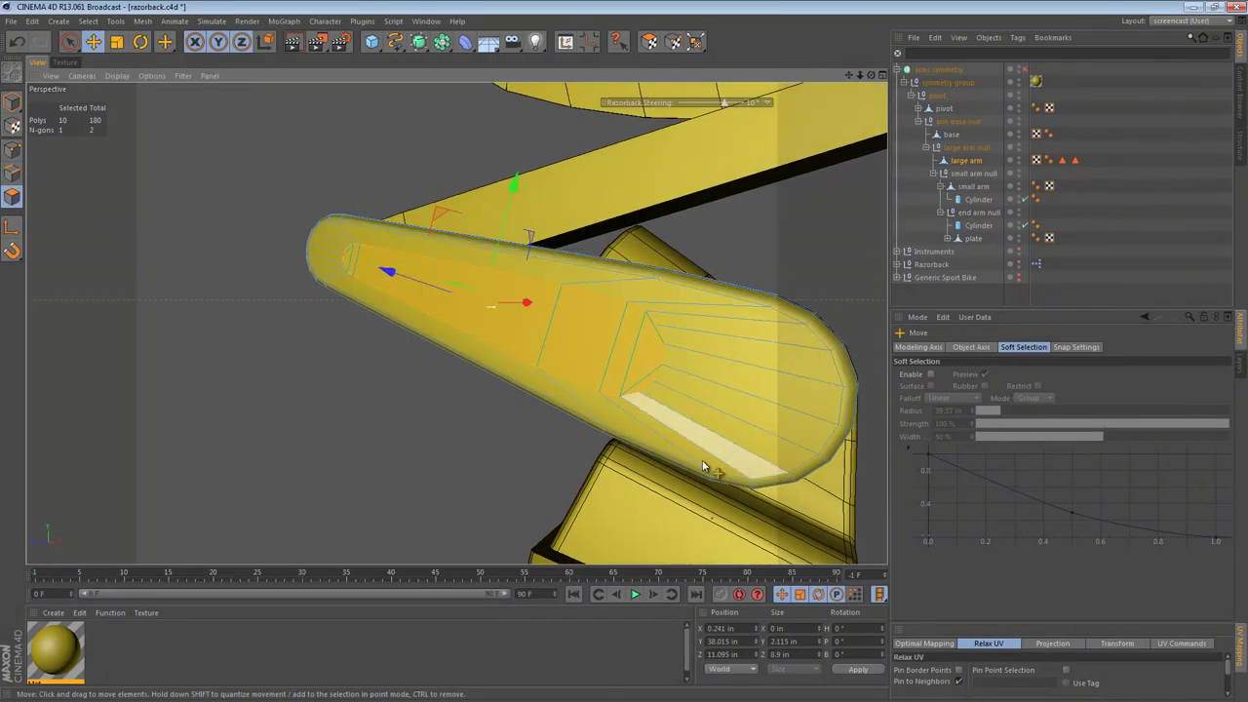
scroll(545, 312, "up", 4)
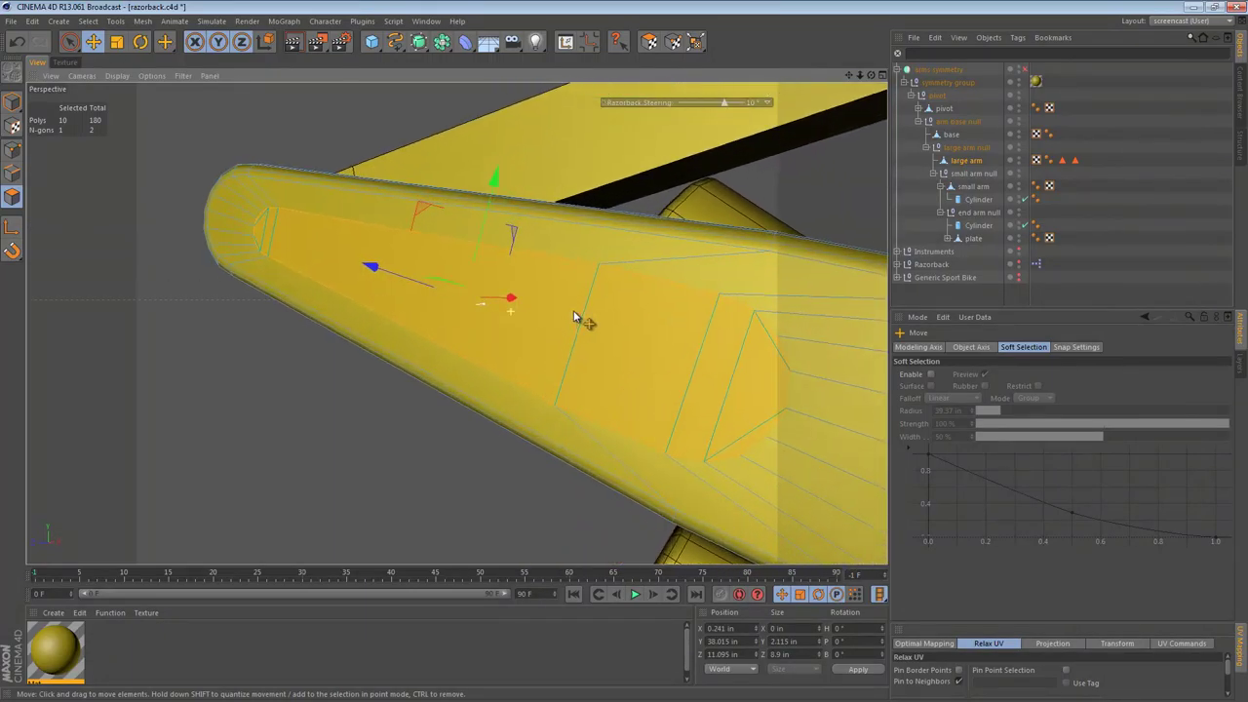
left_click_drag(575, 317, 526, 314, "alt")
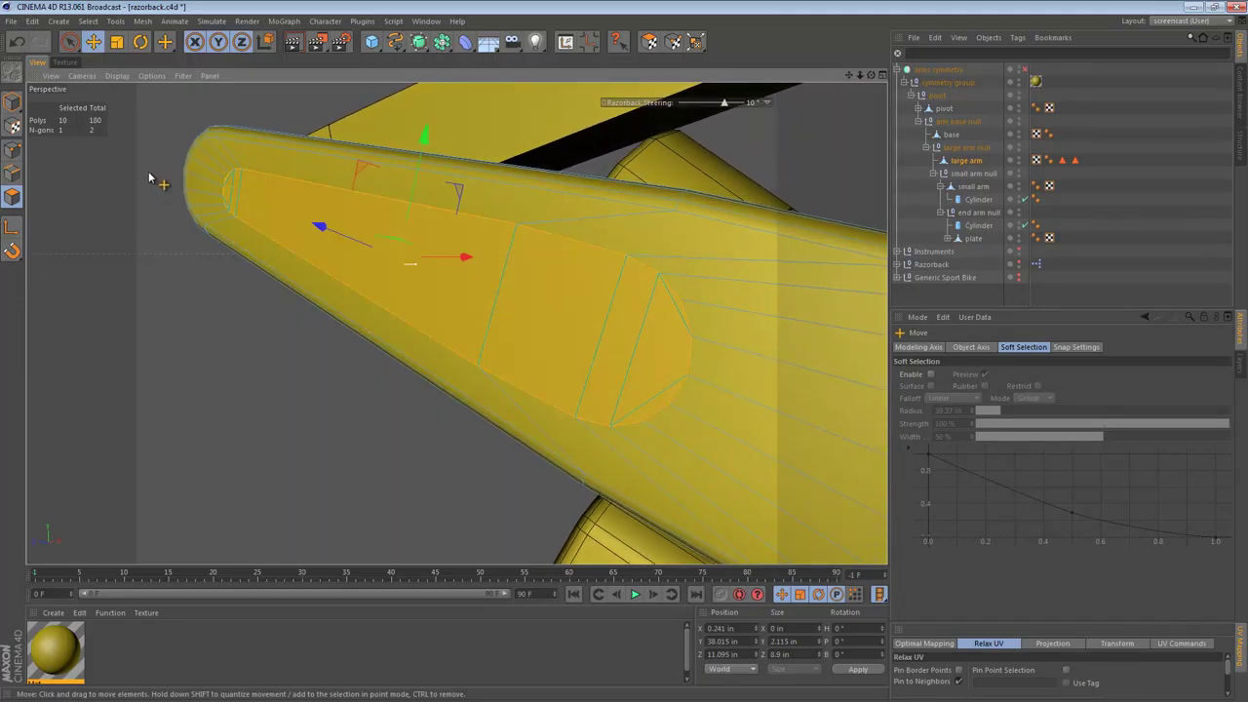
left_click(13, 174, "ctrl")
left_click(11, 196)
left_click_drag(393, 217, 315, 245, "alt")
left_click_drag(282, 206, 229, 234, "alt")
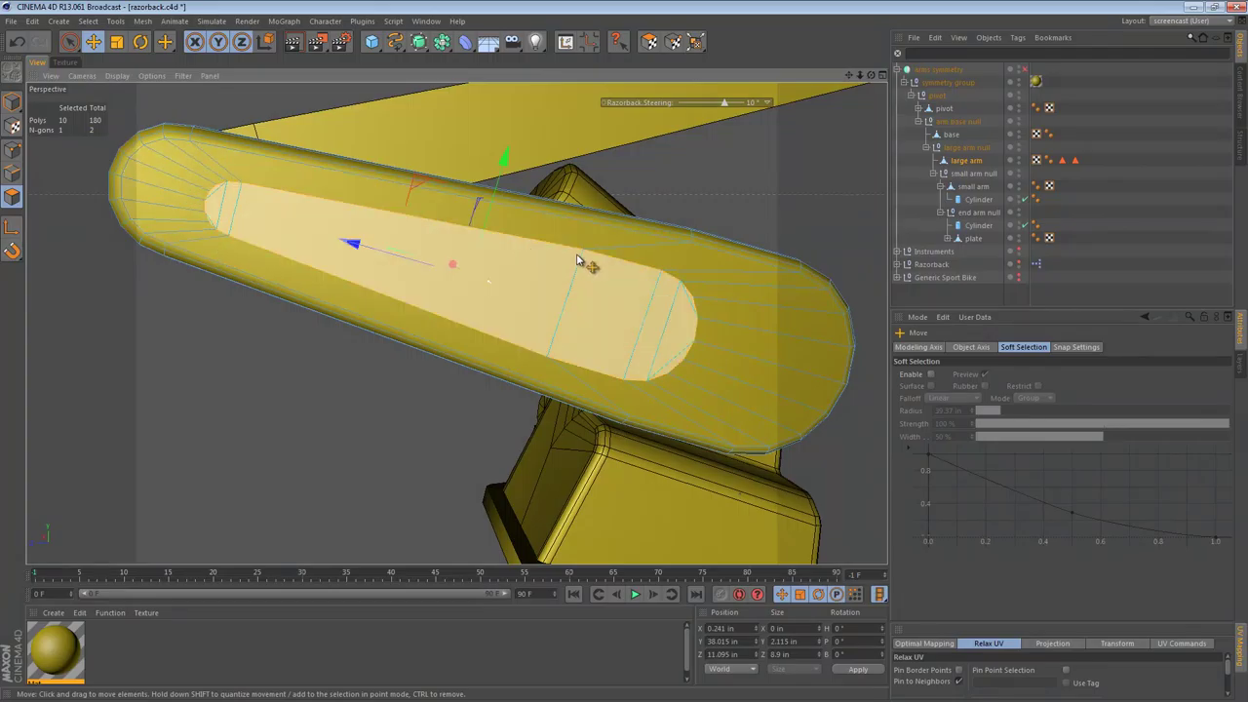
key("k")
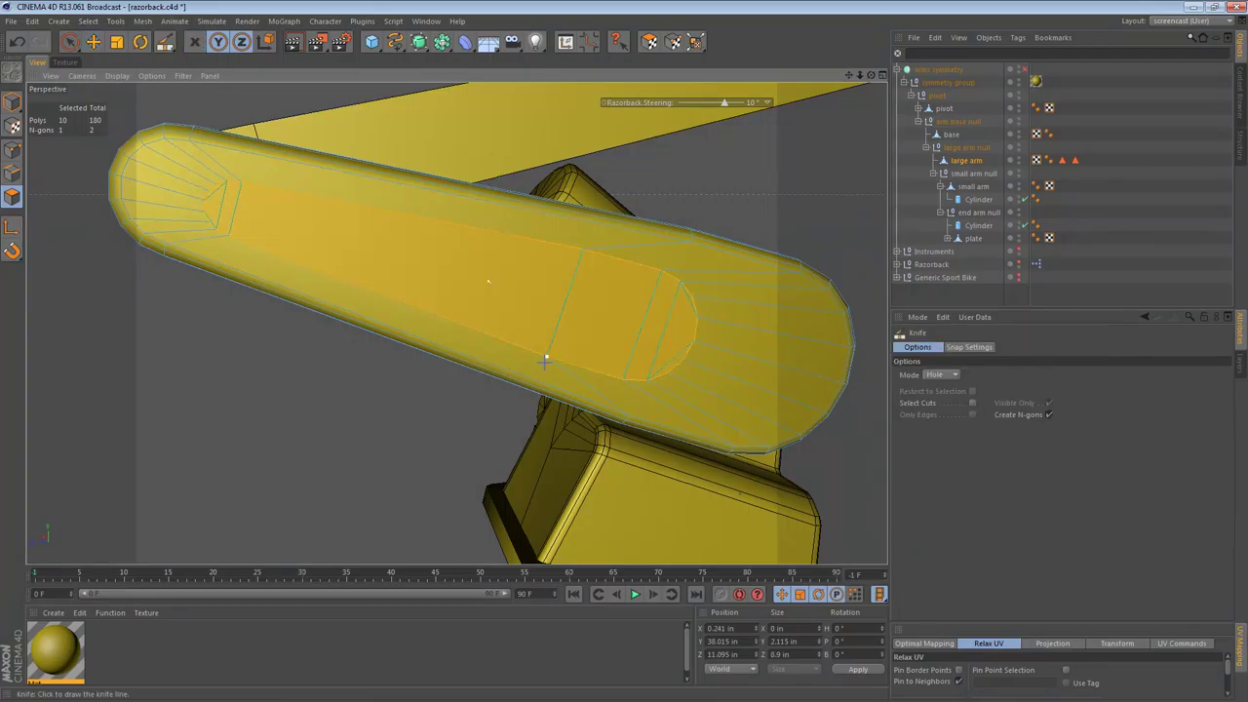
left_click(941, 374)
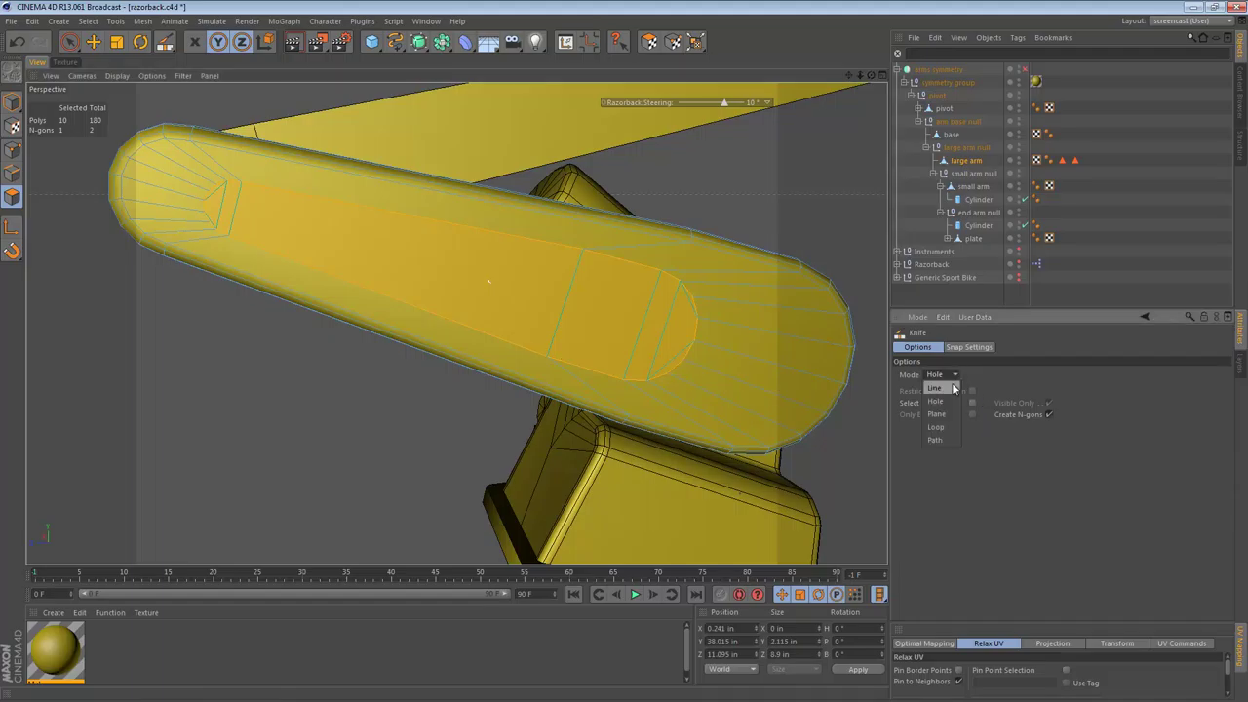
left_click(938, 382)
mouse_move(583, 252)
left_mouse_down()
mouse_move(568, 334)
mouse_move(546, 353)
left_mouse_up()
left_click_drag(661, 272, 624, 378)
left_click_drag(240, 182, 227, 230)
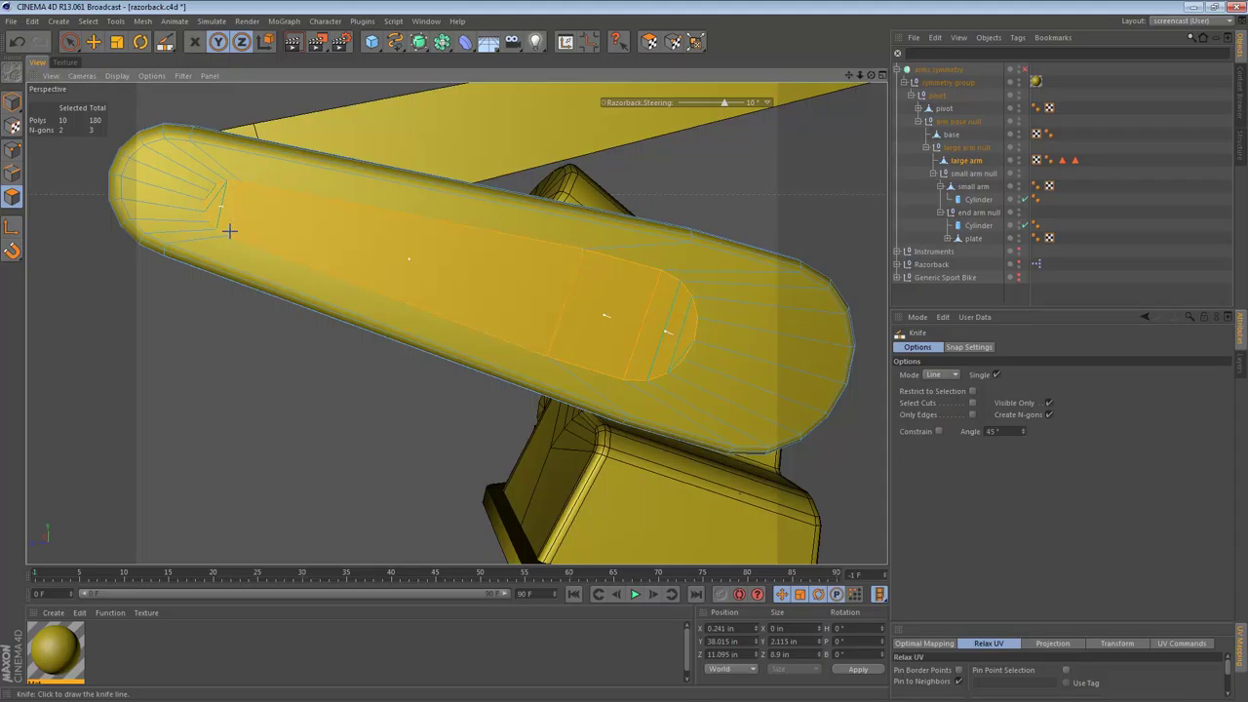
- Examine how the polygons at the inset's narrow and wide ends are divided by selecting each end and comparing edges
key("e")
left_click(200, 204)
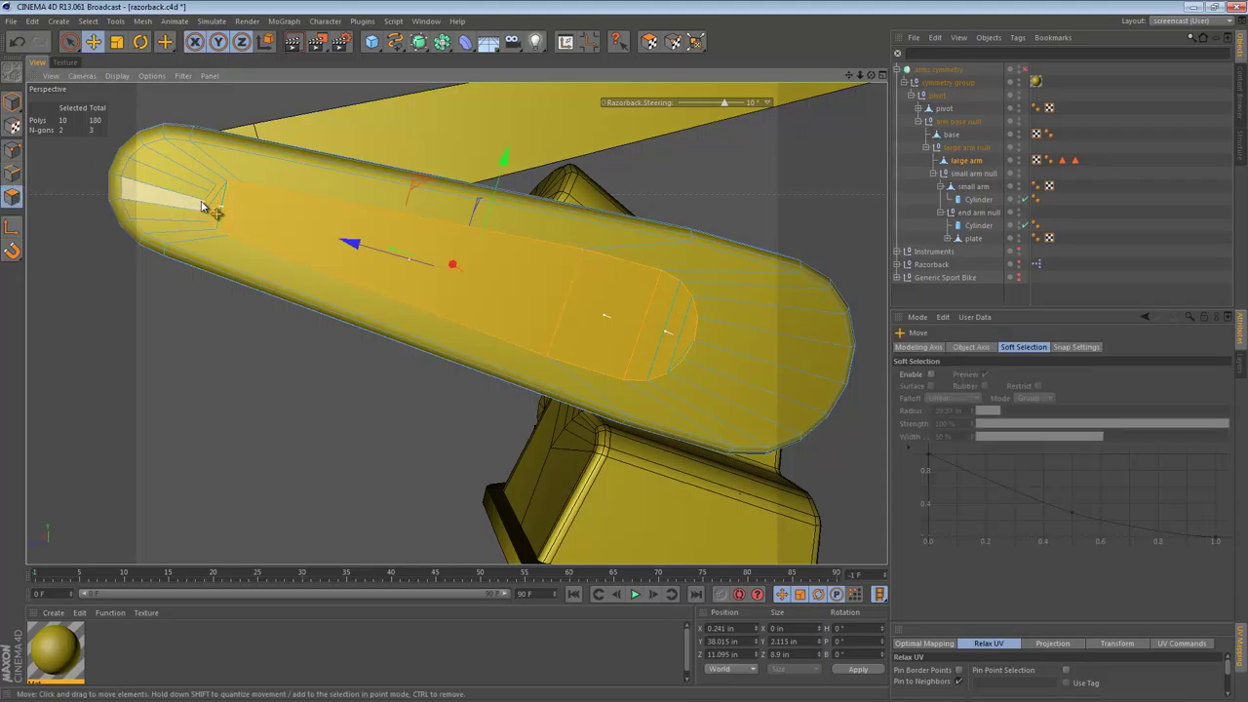
left_click(201, 206)
left_click(224, 205)
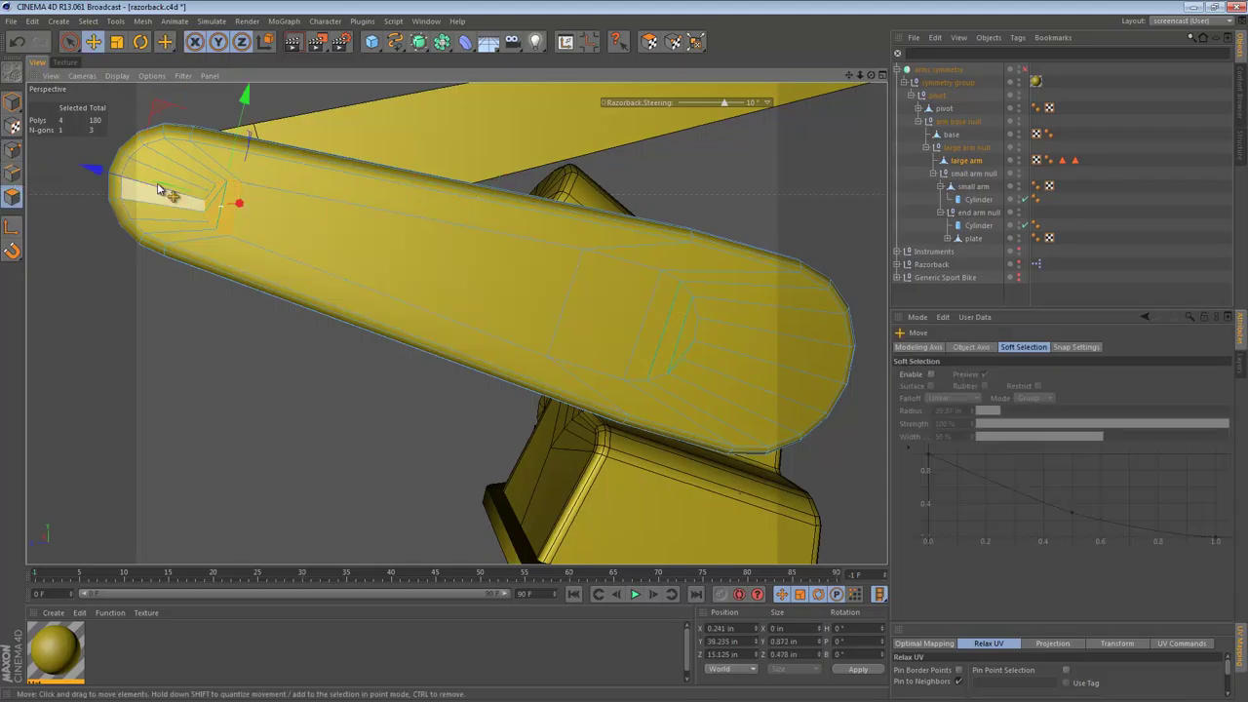
left_click(12, 172)
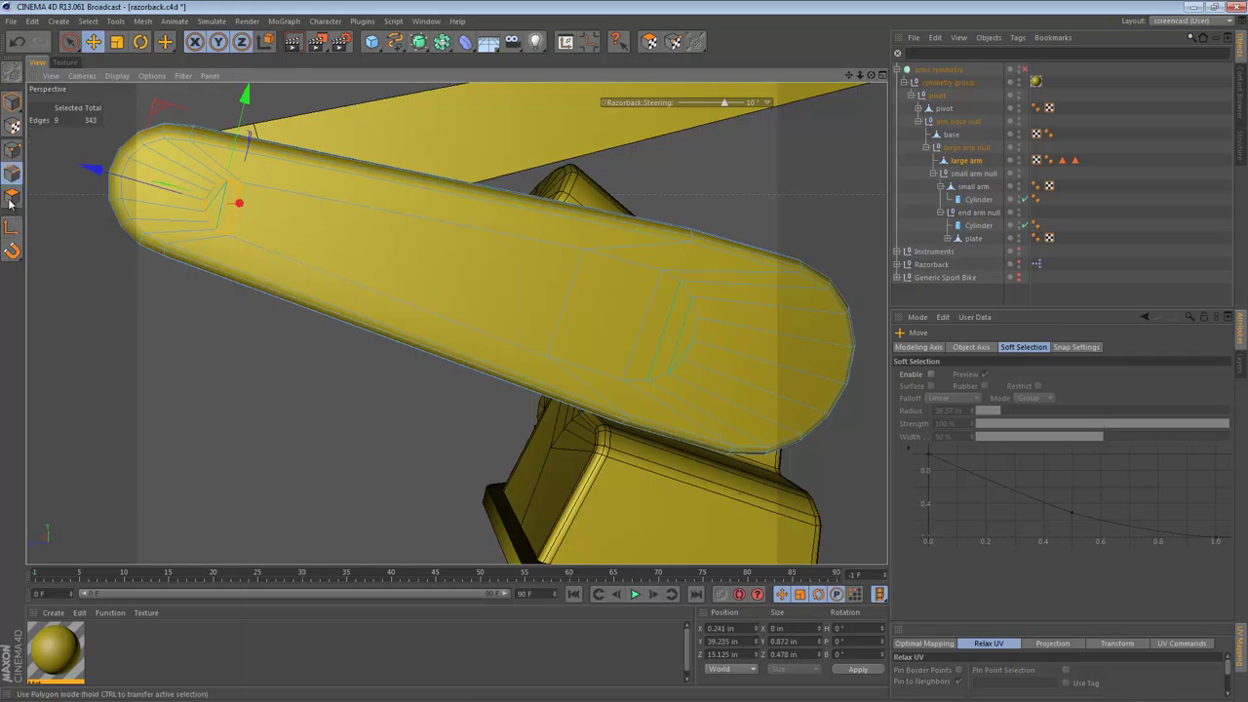
left_click(12, 196)
left_click(655, 328)
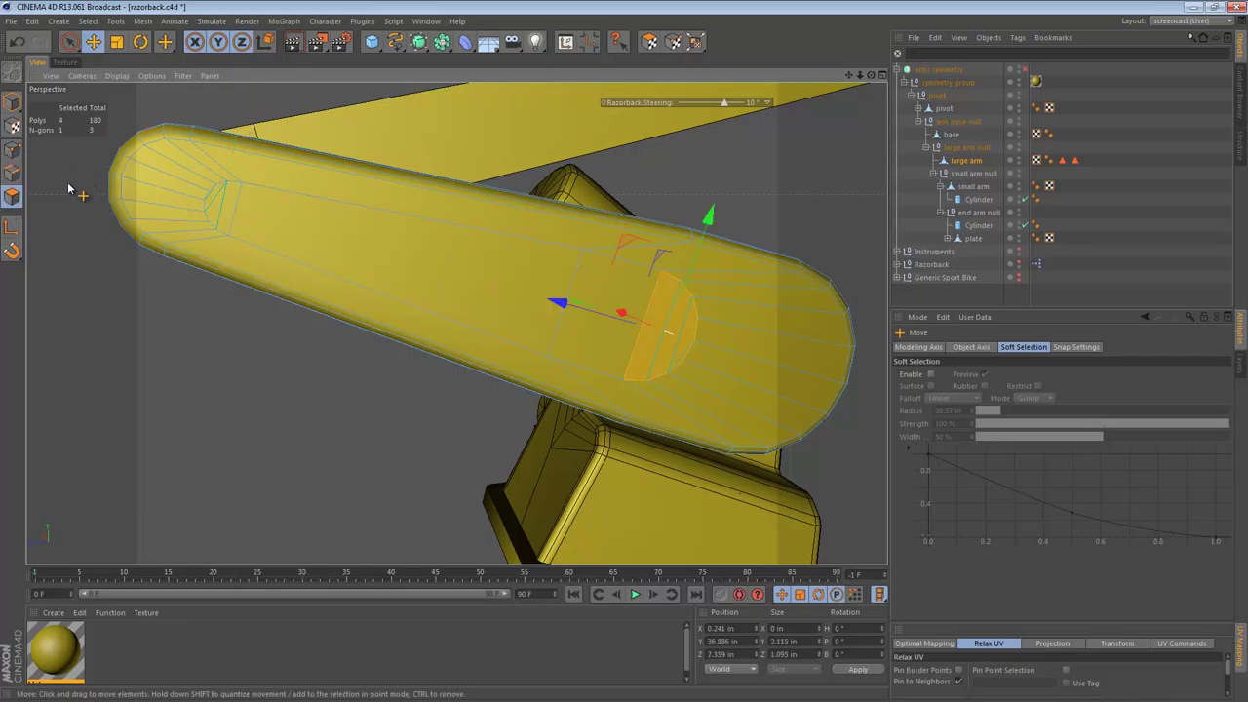
left_click(11, 173)
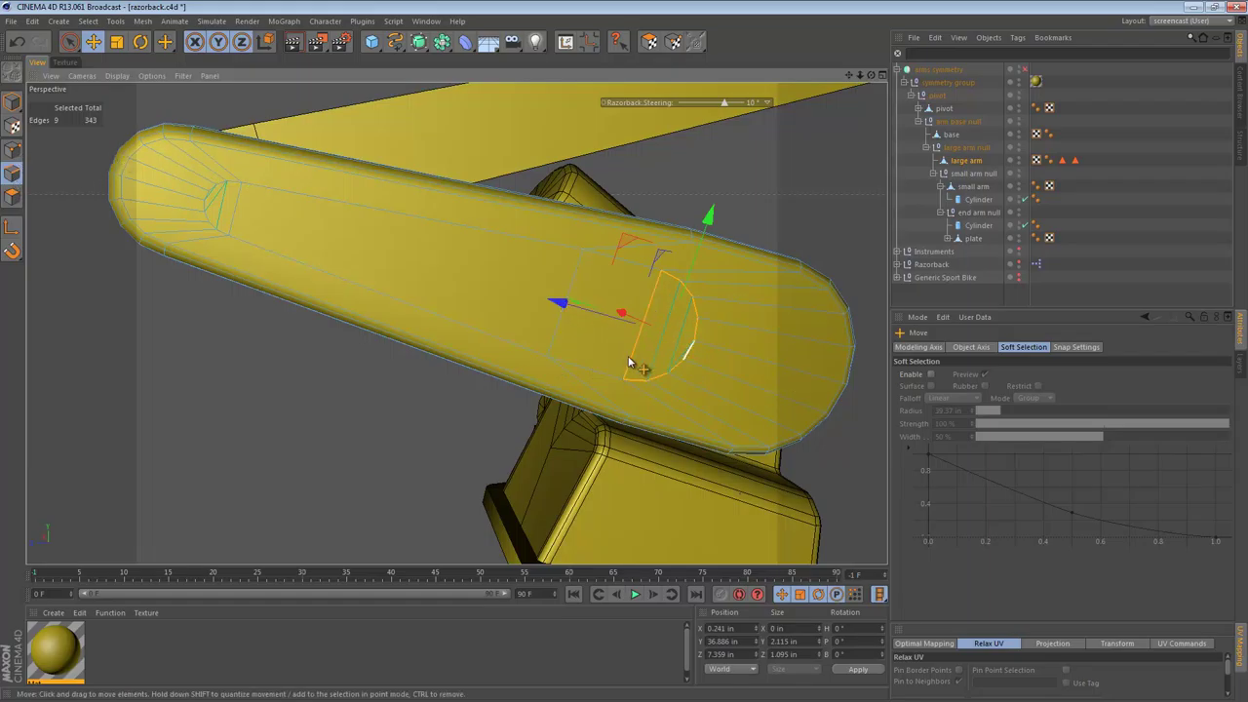
- Cut the inset lengthwise down its middle with the Knife, from the narrow end's crosswise edge to the wide end's crosswise edge
key("k")
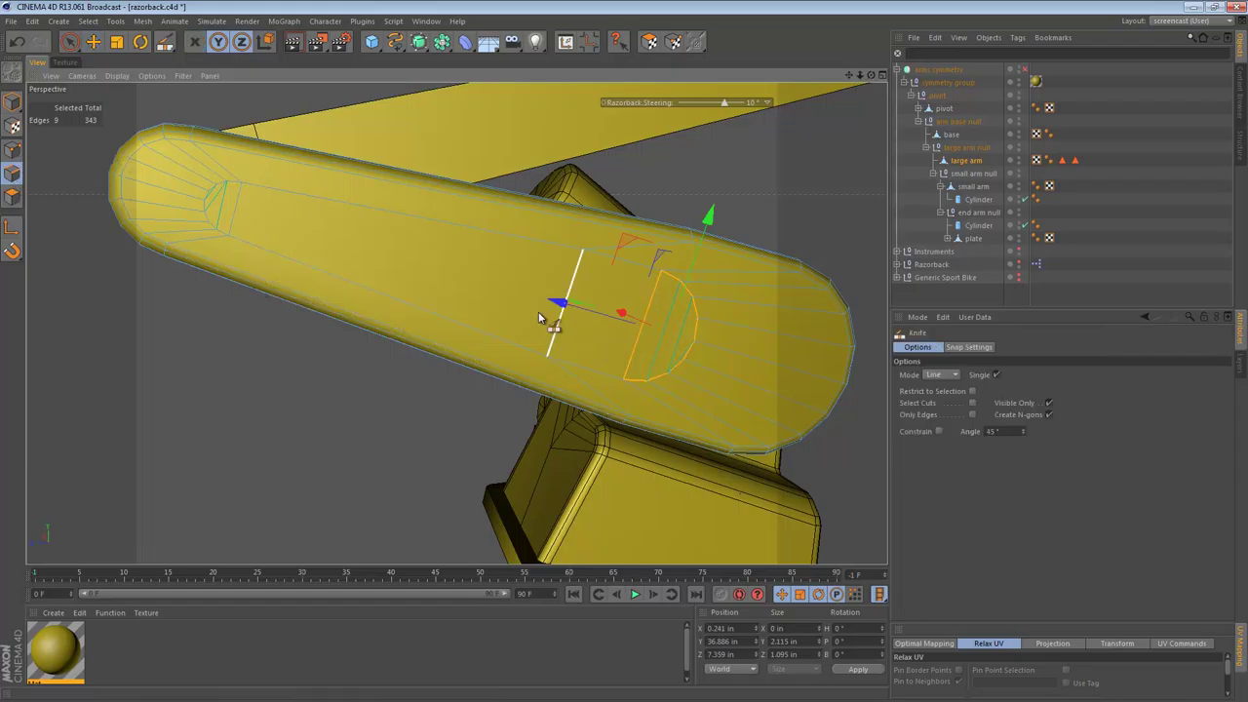
left_click_drag(234, 207, 634, 316)
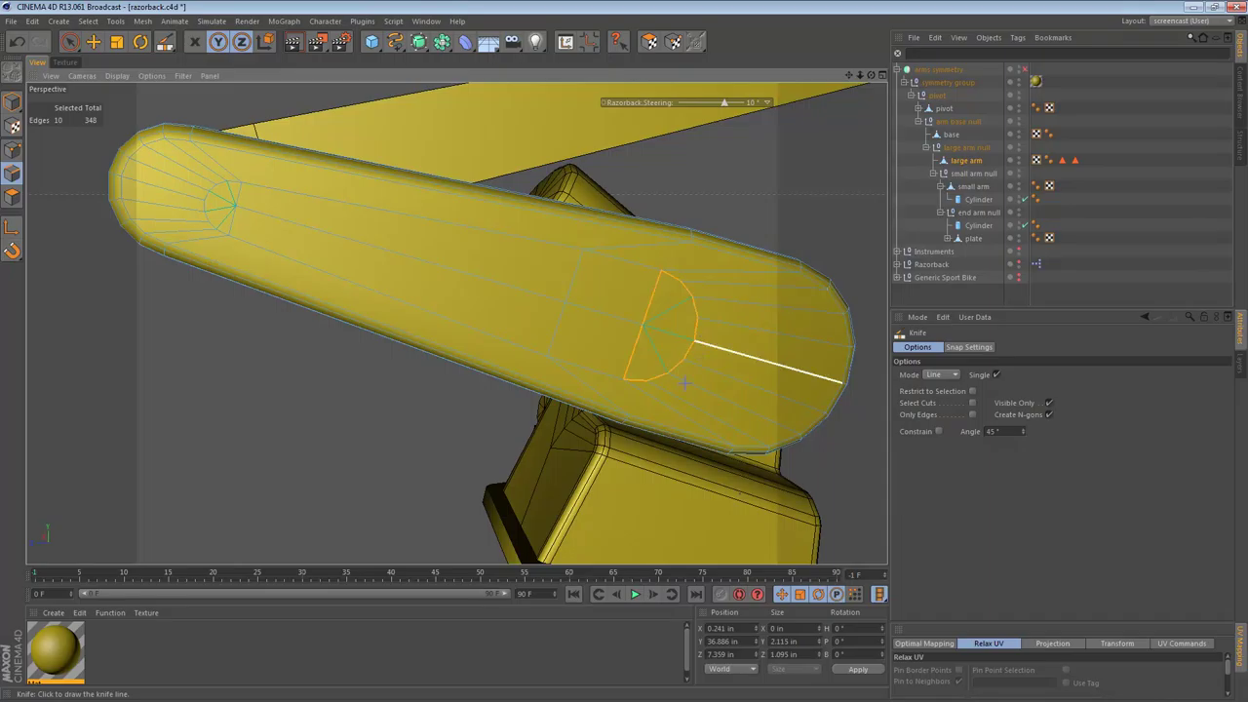
key("e")
left_click(12, 196)
left_click(252, 224)
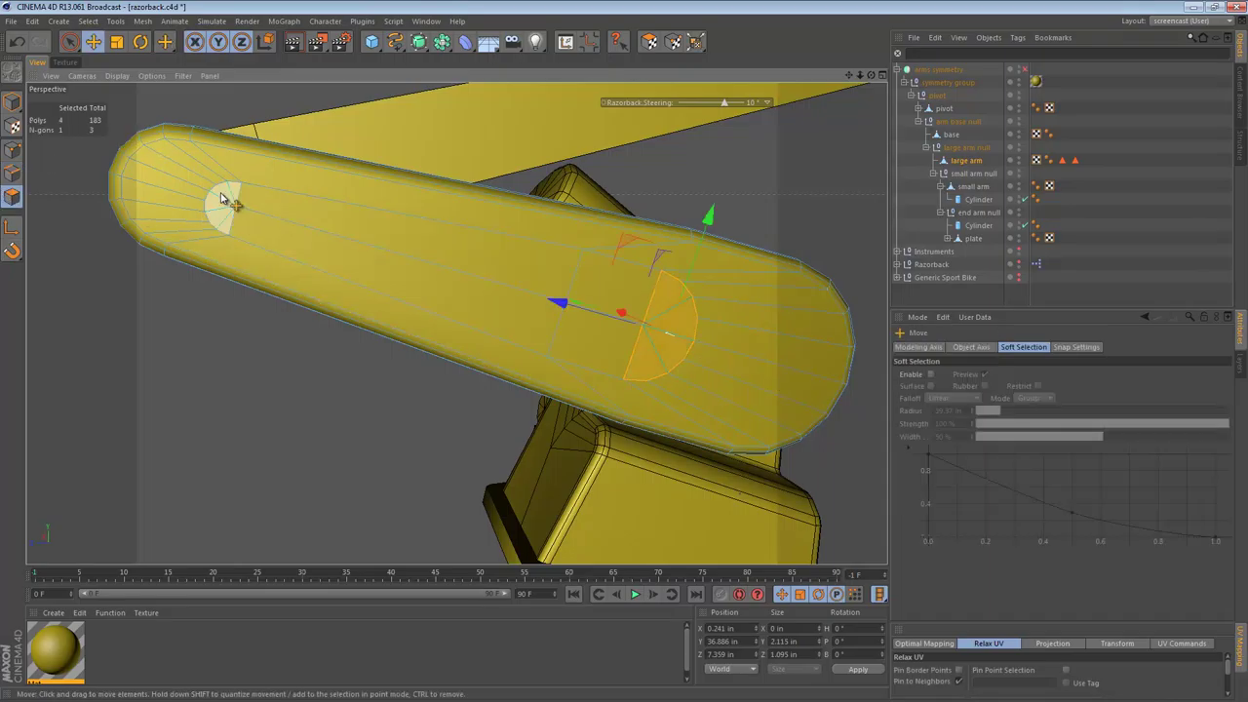
- Select the long centre edge of the inset and scale it down to about 5.4 in
left_click(11, 173)
right_click_drag(245, 234, 289, 223, "alt")
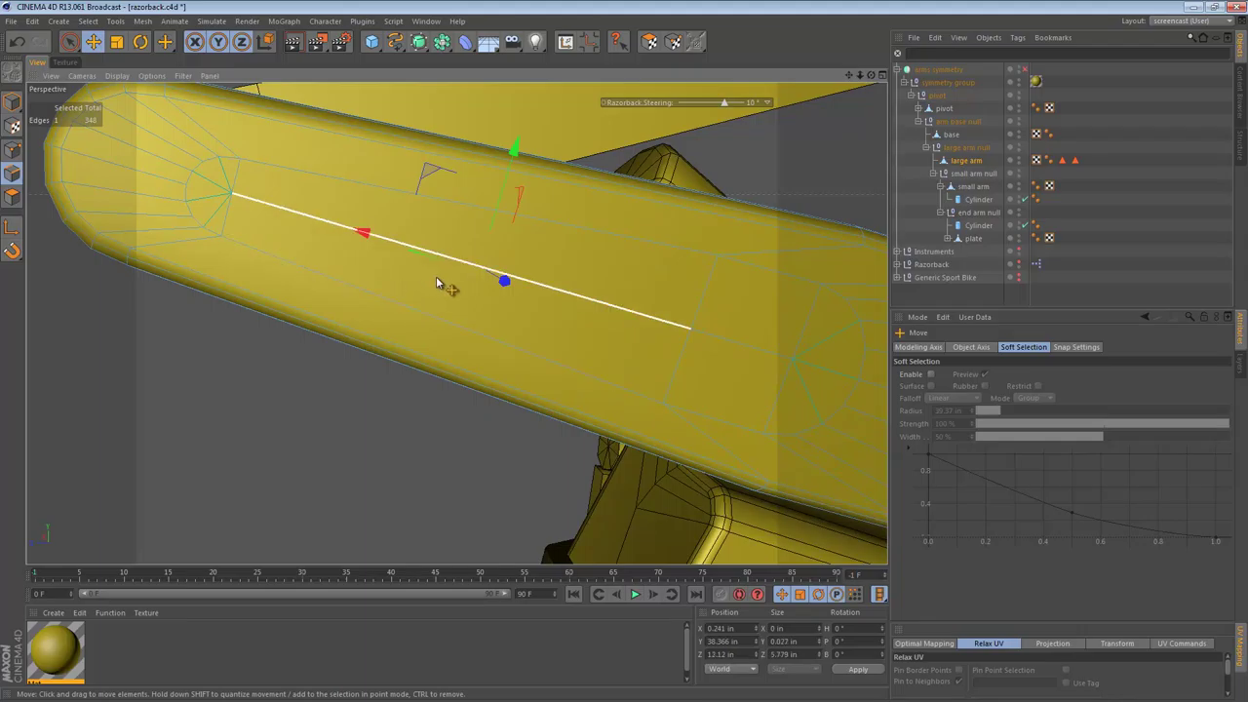
key("t")
left_click_drag(586, 303, 552, 309)
- Divide the inset's rounded wide end with Knife cuts from the crosswise edge's midpoint to the outline and across to the outline points
left_click(12, 150)
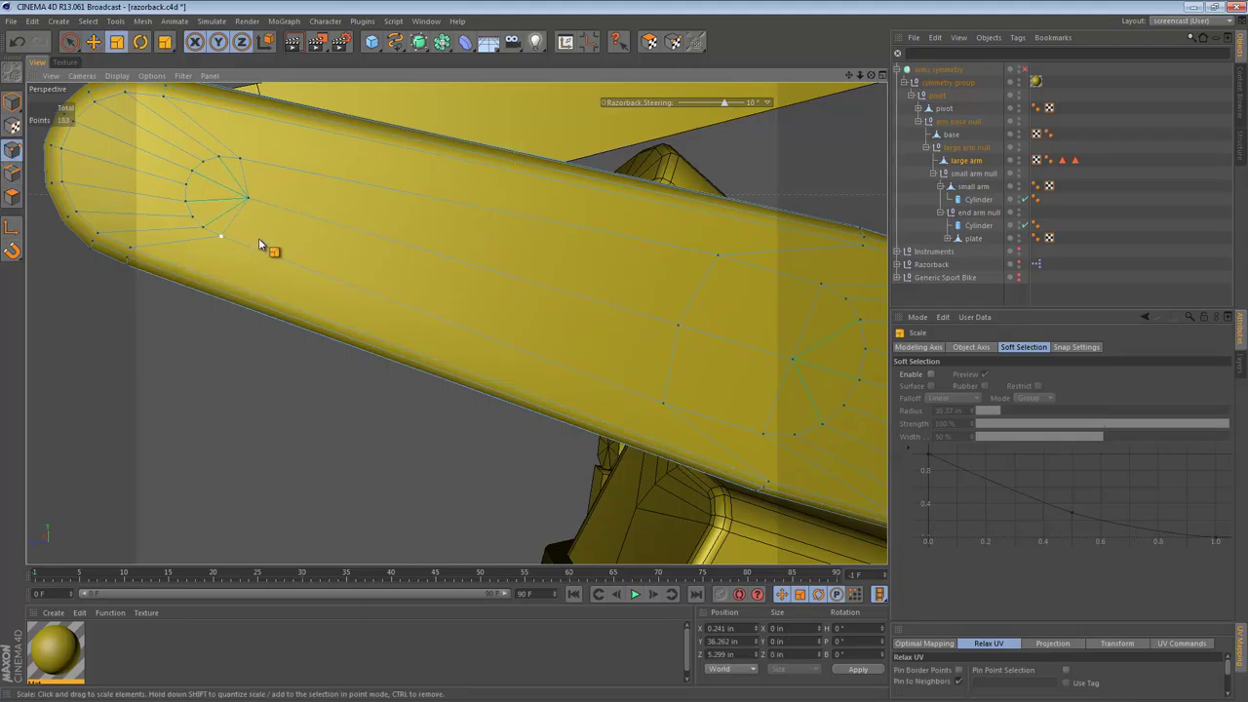
left_click_drag(281, 222, 198, 194, "alt")
key("k")
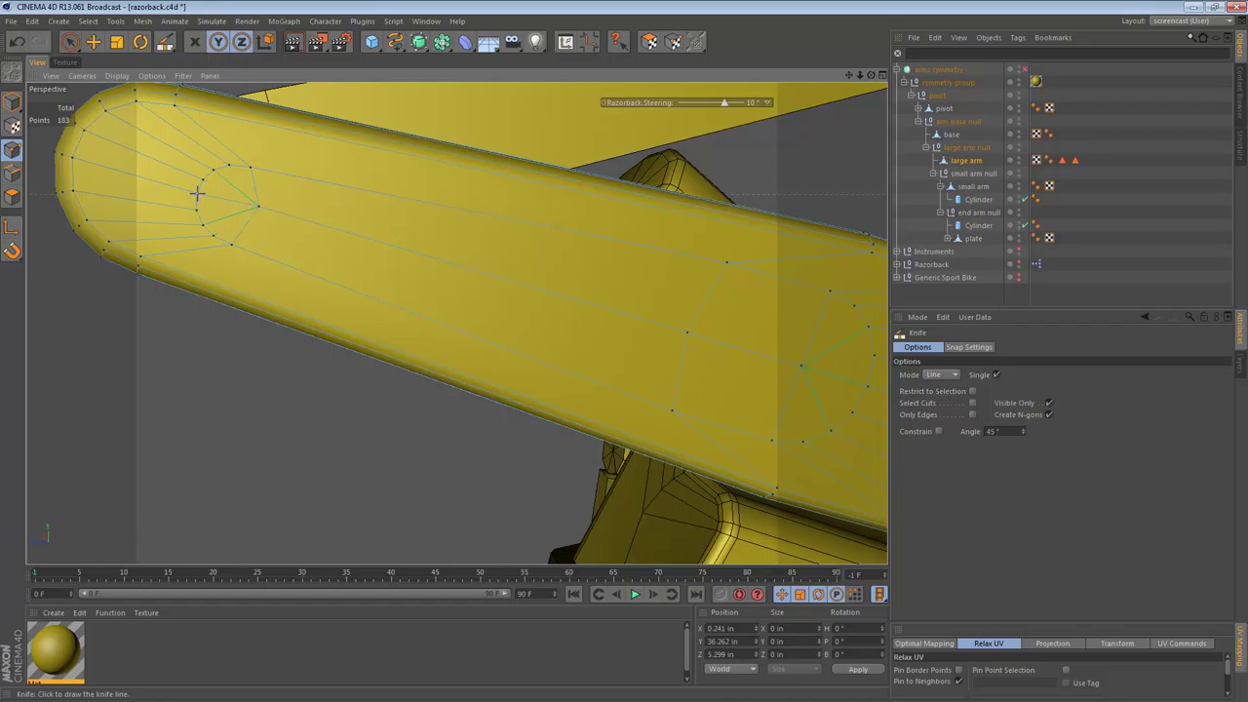
middle_click_drag(546, 289, 276, 222, "alt")
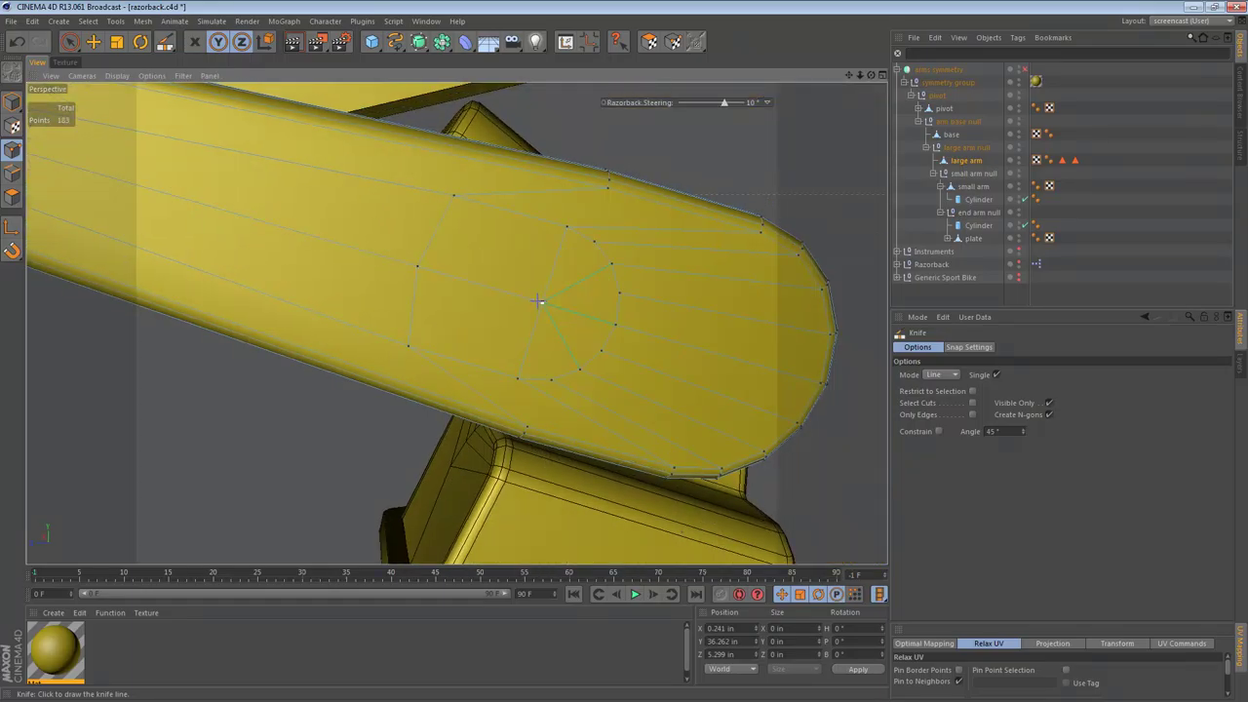
left_click_drag(541, 303, 613, 322)
left_click_drag(579, 366, 589, 316)
mouse_move(590, 315)
left_mouse_down()
mouse_move(612, 269)
mouse_move(583, 276)
mouse_move(561, 308)
mouse_move(551, 378)
left_mouse_up()
- Divide the inset's rounded narrow end with Knife cuts between the centre line and the outline points, undoing a misplaced cut
middle_click_drag(369, 281, 676, 391, "alt")
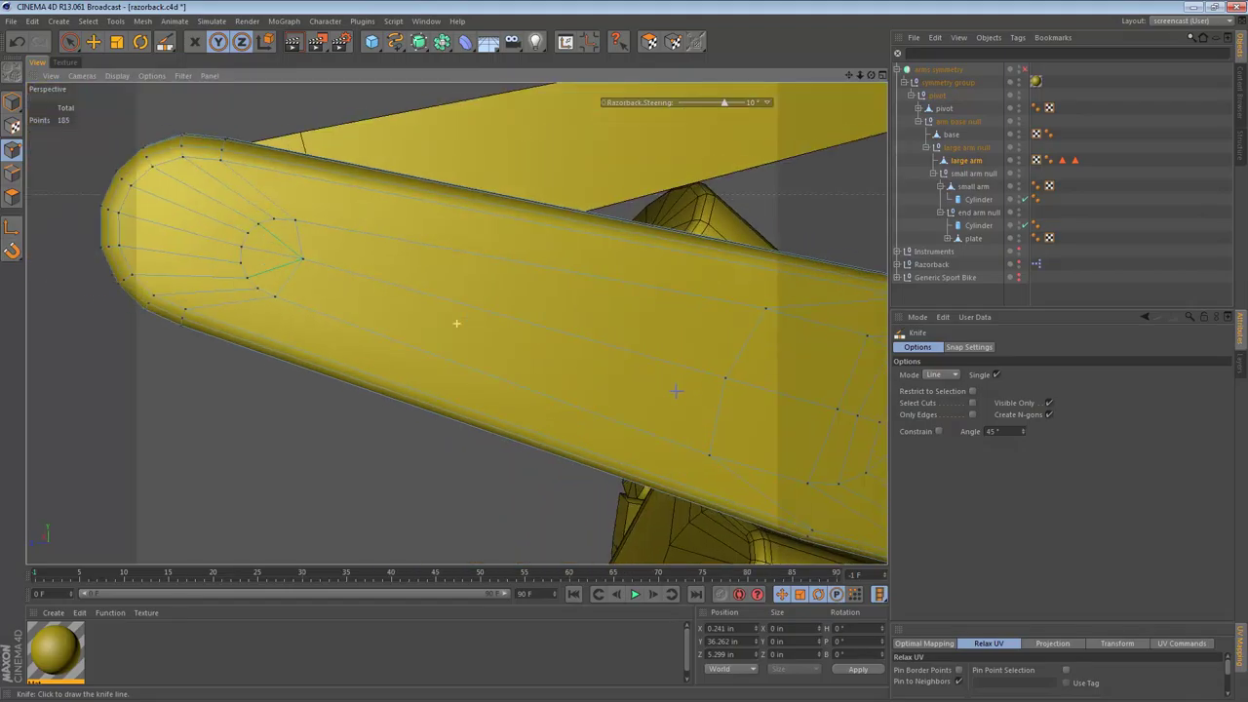
left_click_drag(255, 284, 277, 257)
key("ctrl+z")
middle_click_drag(491, 343, 361, 306, "alt")
right_click_drag(427, 323, 146, 252, "alt")
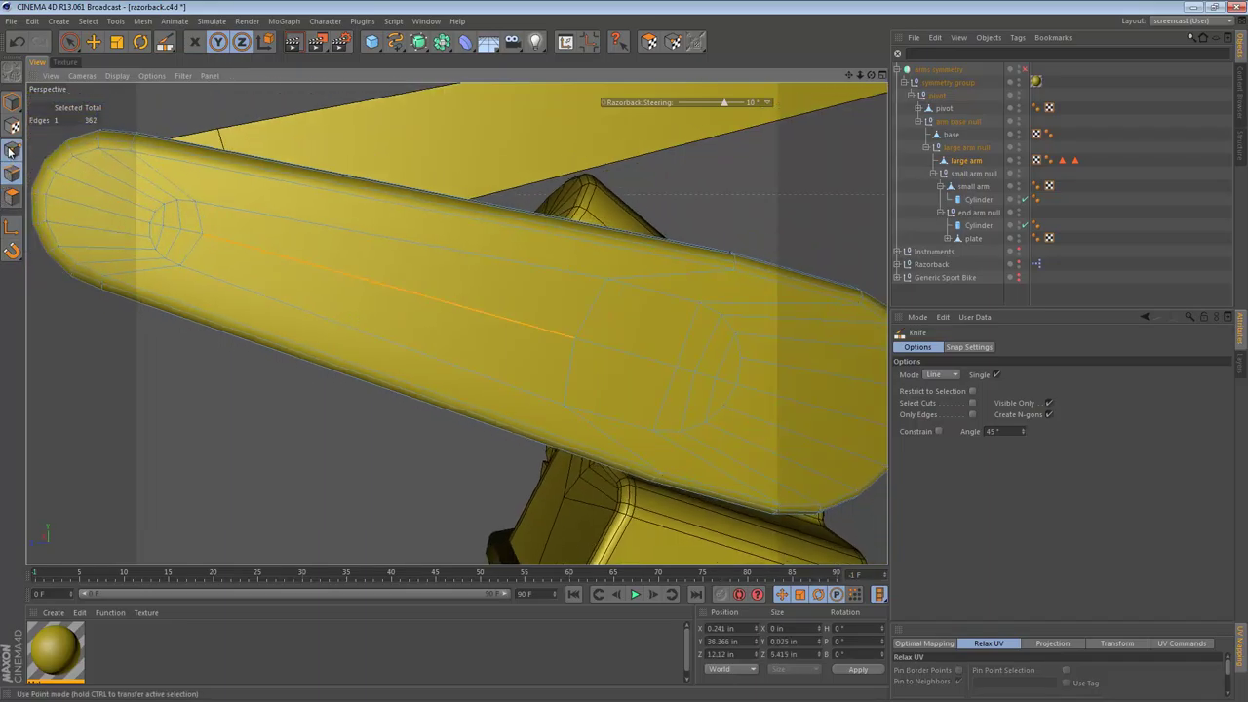
- Select the seven points along the inset's centre line and smooth them with the Brush at 10% strength and 1 in radius
key("space")
left_click(182, 231)
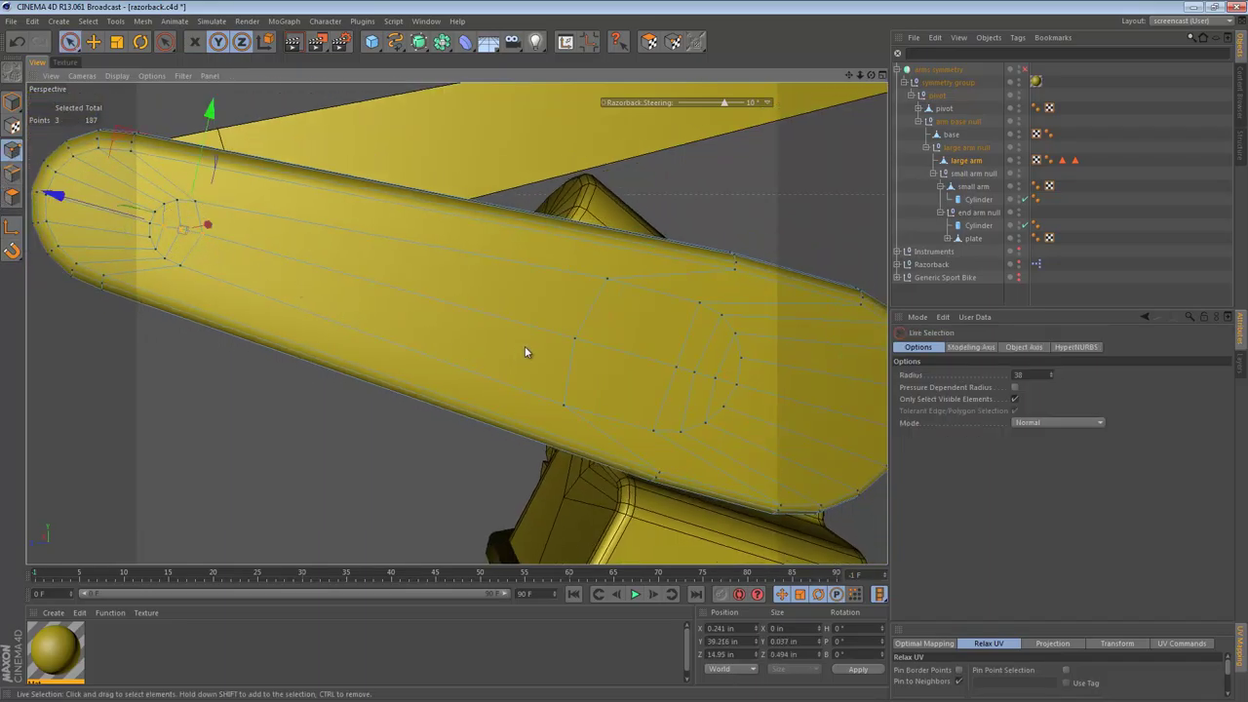
left_click(708, 373)
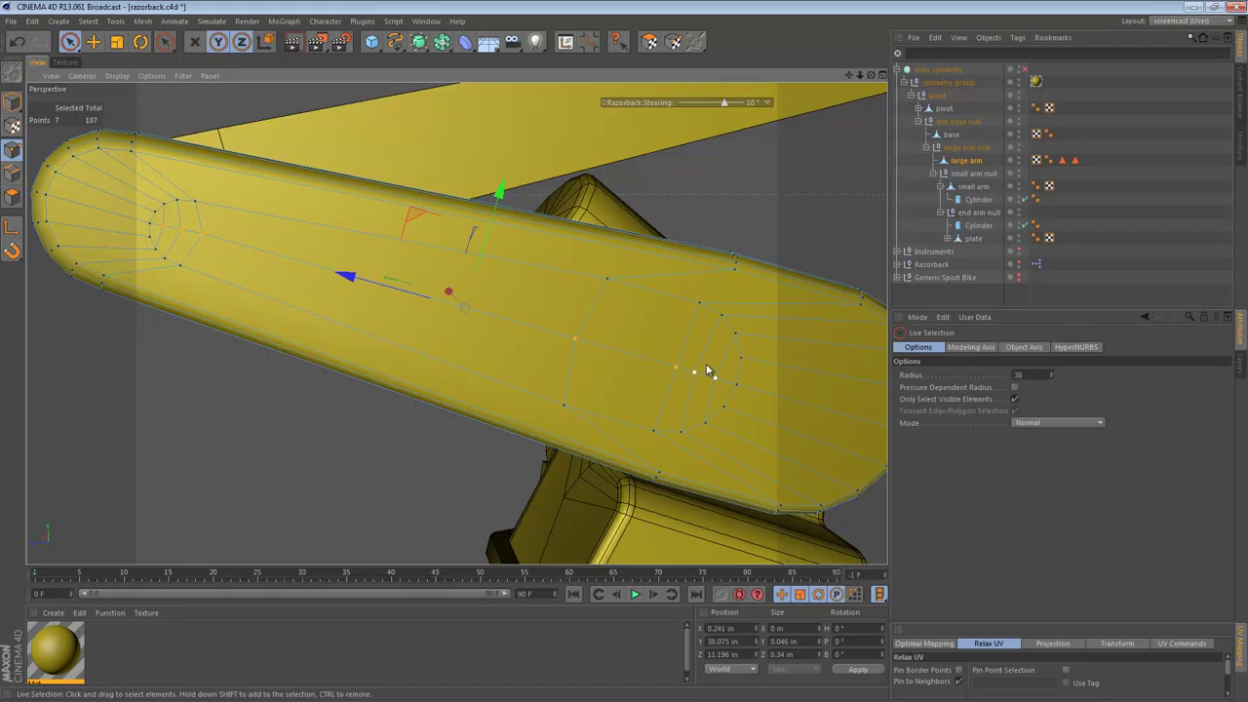
right_click(708, 372)
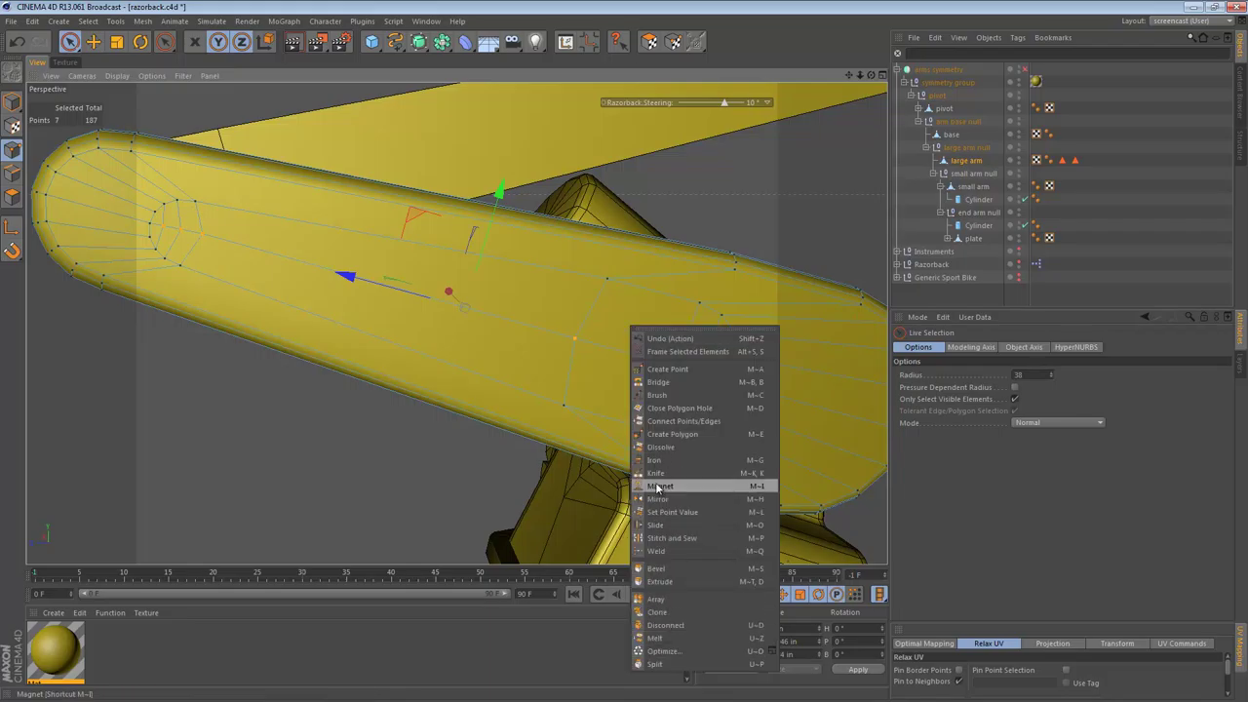
left_click(657, 395)
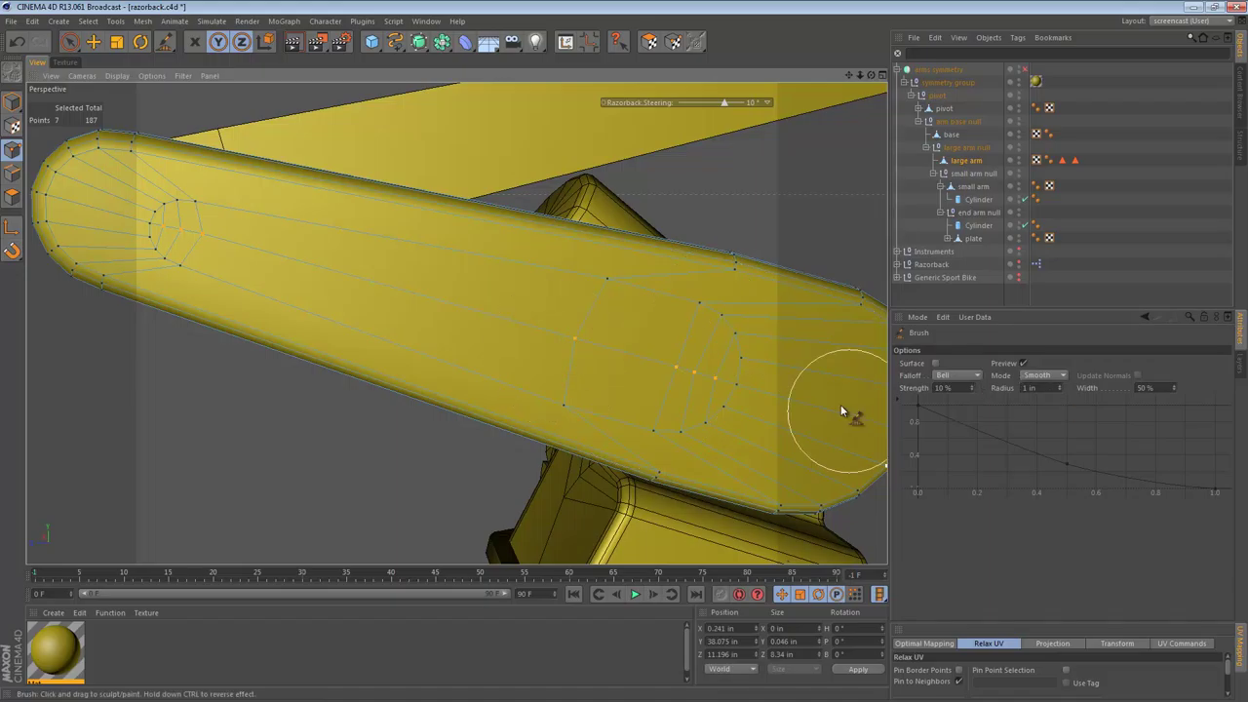
mouse_move(674, 388)
left_mouse_down()
mouse_move(150, 240)
mouse_move(111, 215)
mouse_move(536, 312)
mouse_move(688, 380)
mouse_move(206, 328)
mouse_move(143, 215)
mouse_move(528, 321)
mouse_move(668, 380)
mouse_move(591, 402)
mouse_move(46, 194)
mouse_move(84, 201)
left_mouse_up()
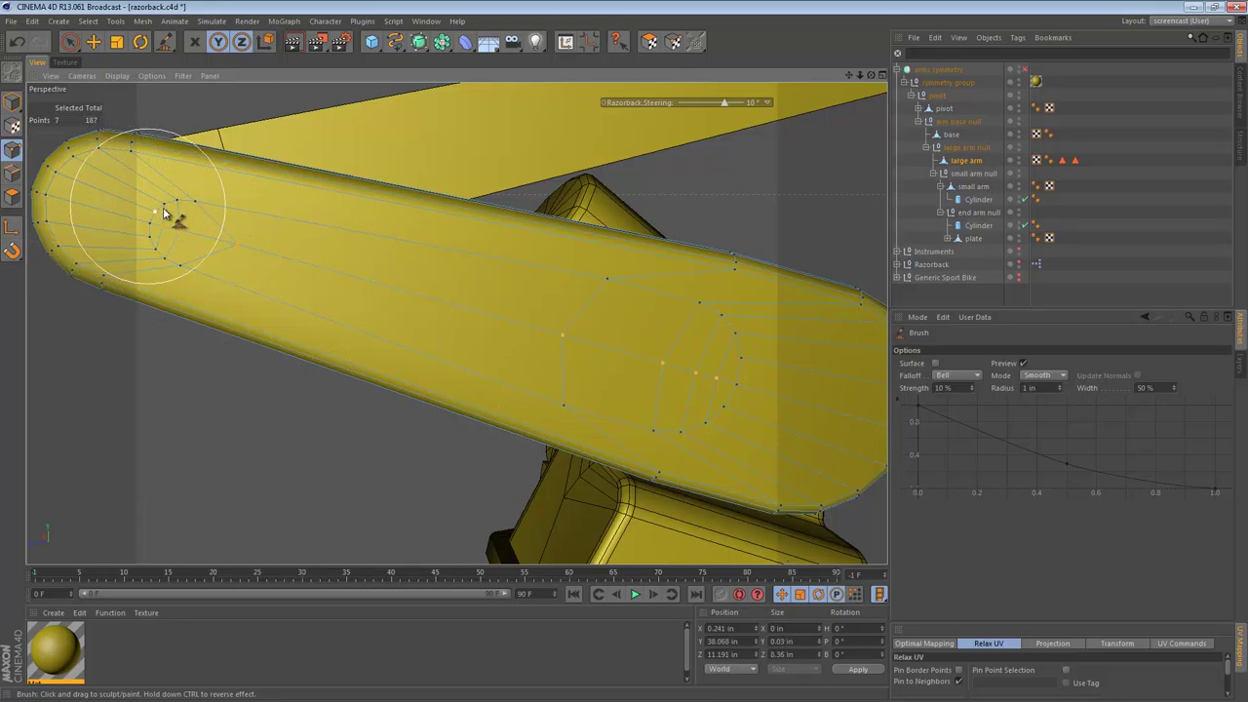
- Slide the centre-line point on the inset's middle crosswise edge along its edge with the Slide tool
key("m")
key("o")
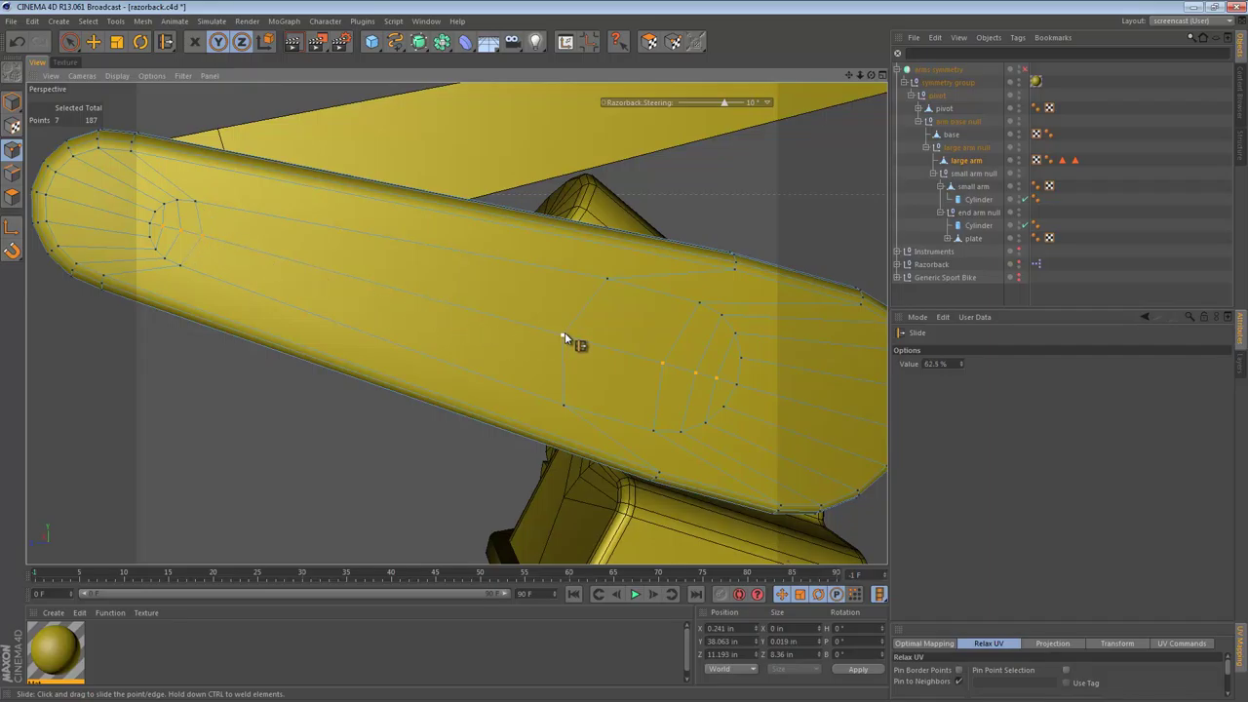
left_click_drag(564, 334, 234, 310)
- Select all 16 polygons inside the inset outline with Live Selection and show the arm's narrow end in the Right view
left_click(8, 195)
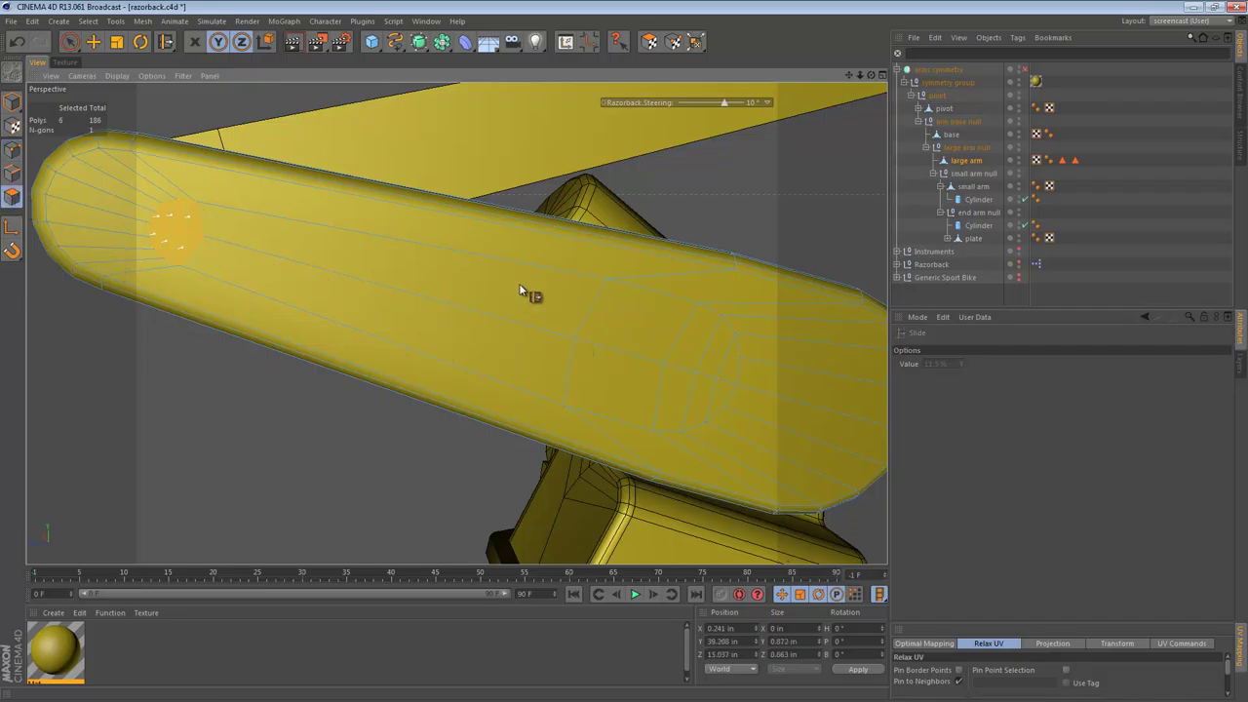
left_click_drag(523, 290, 412, 300, "alt")
key("space")
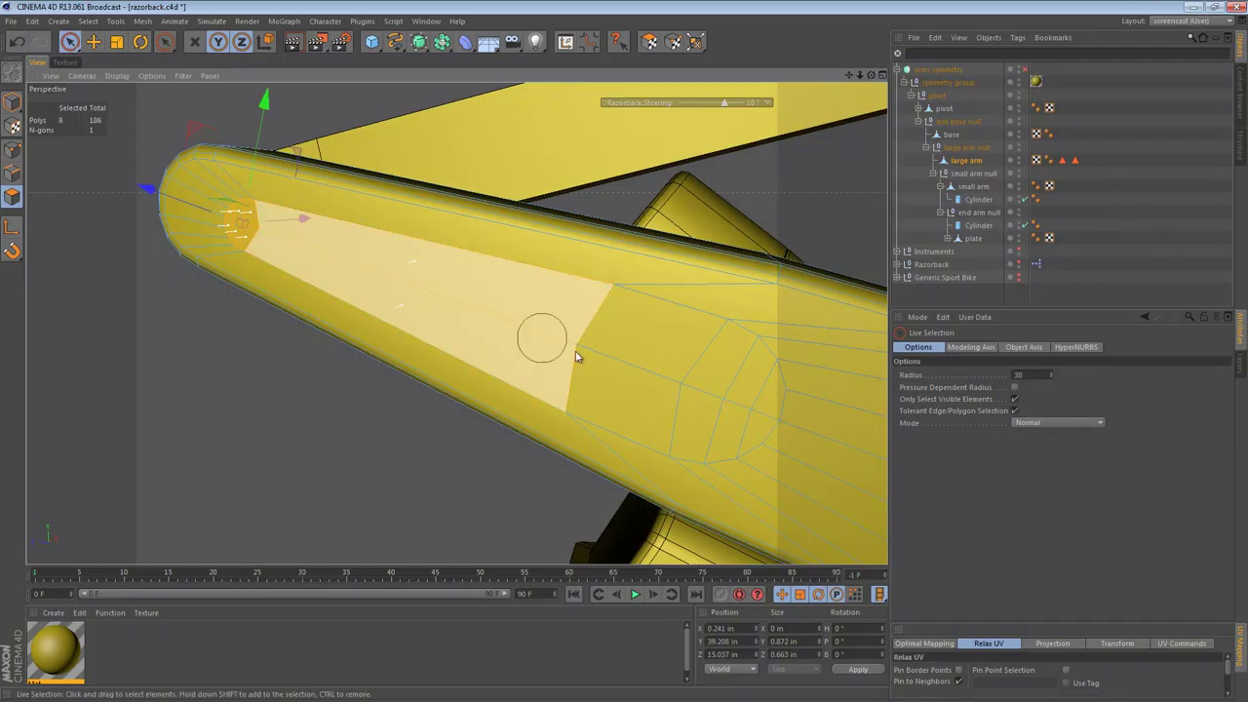
left_click(723, 403)
mouse_move(721, 399)
left_mouse_down("alt")
mouse_move(502, 341)
mouse_move(523, 344)
left_mouse_up("alt")
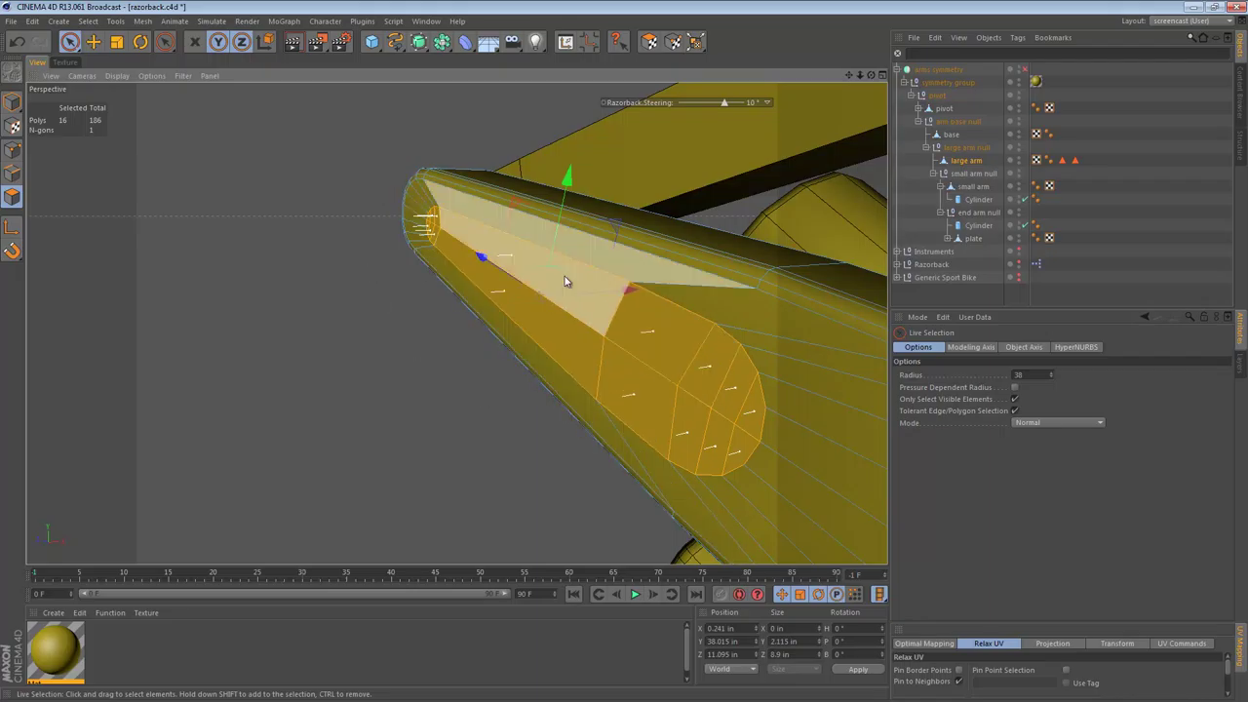
left_click_drag(632, 305, 685, 271, "alt")
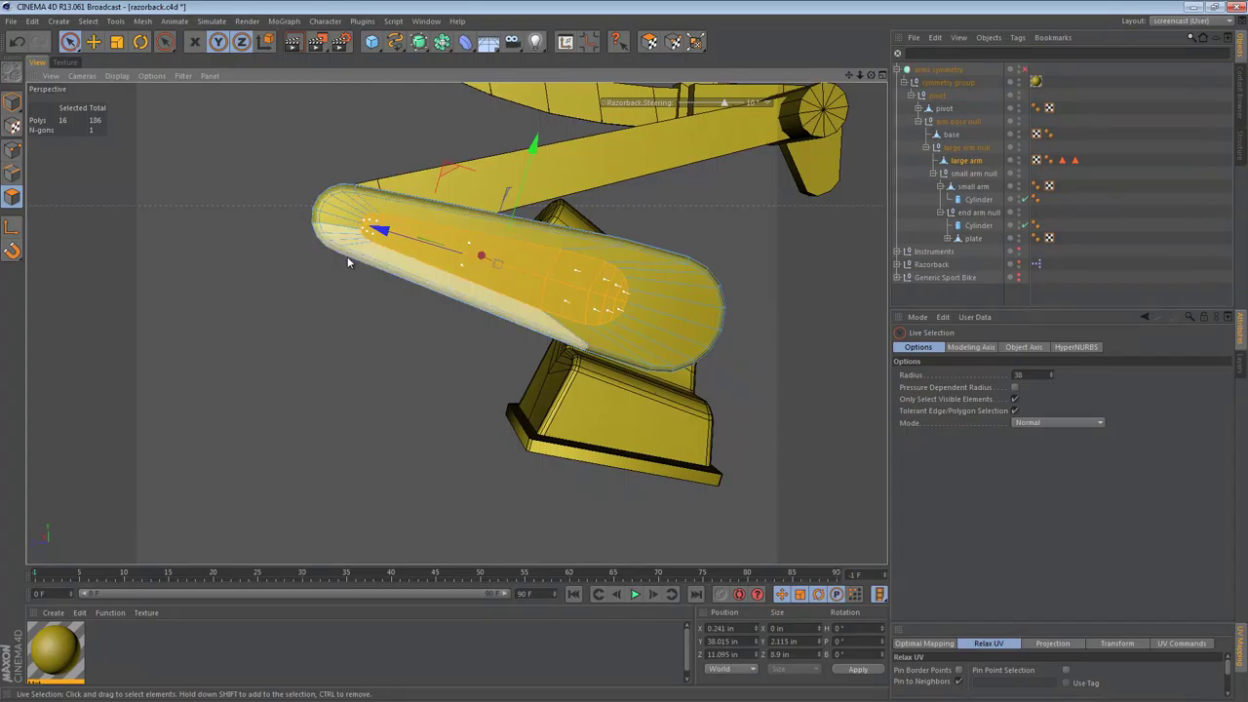
middle_click(464, 410)
middle_click(255, 467)
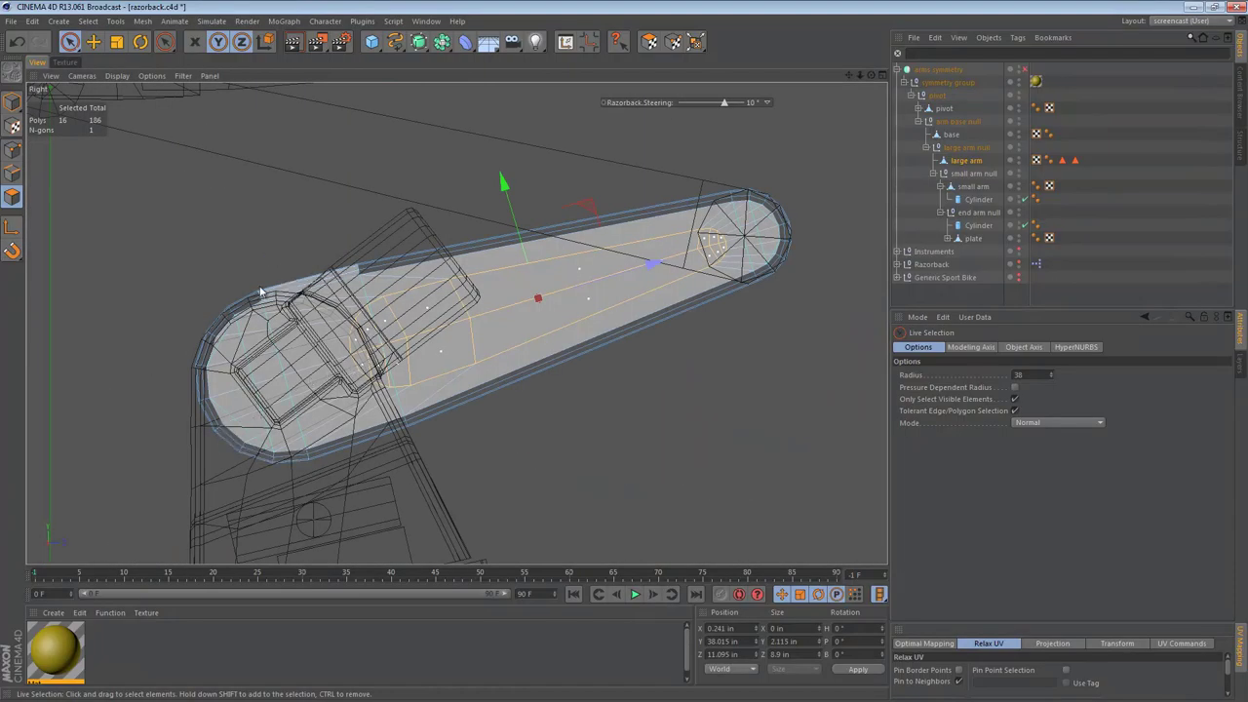
middle_click_drag(524, 338, 296, 369, "alt")
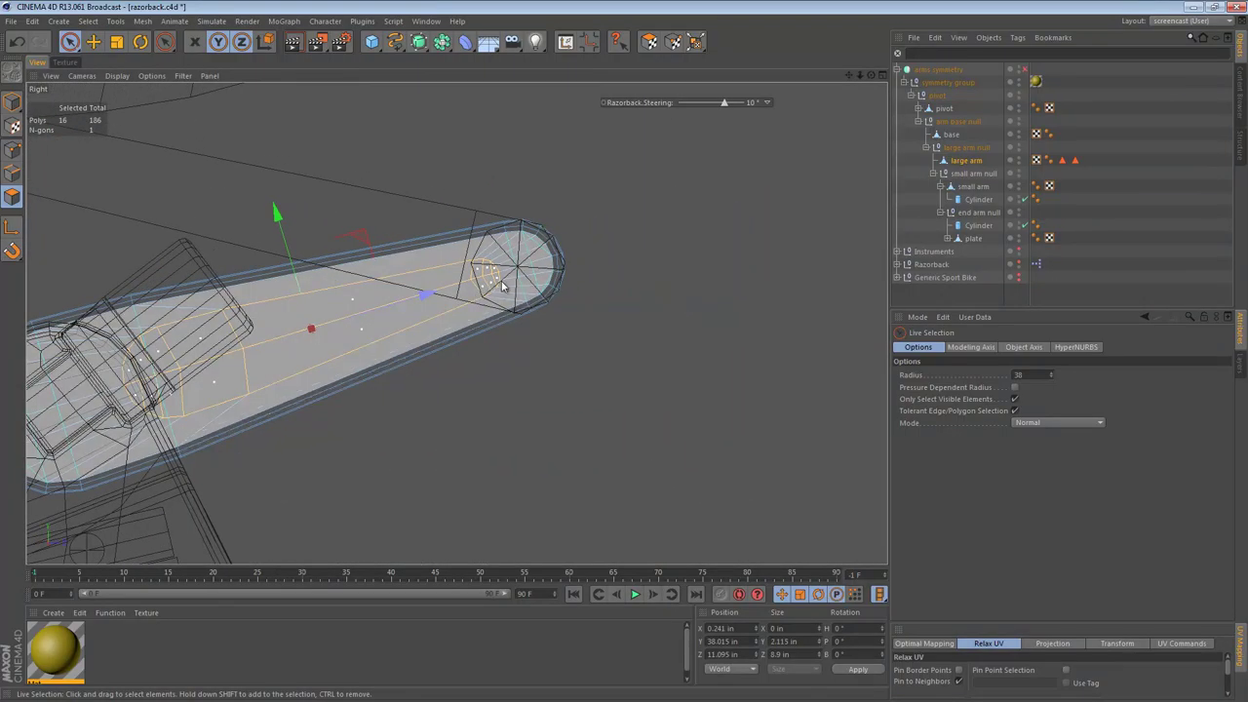
- Select the six polygons at the inset's narrow end and move them along the arm towards its middle
scroll(501, 281, "up", 4)
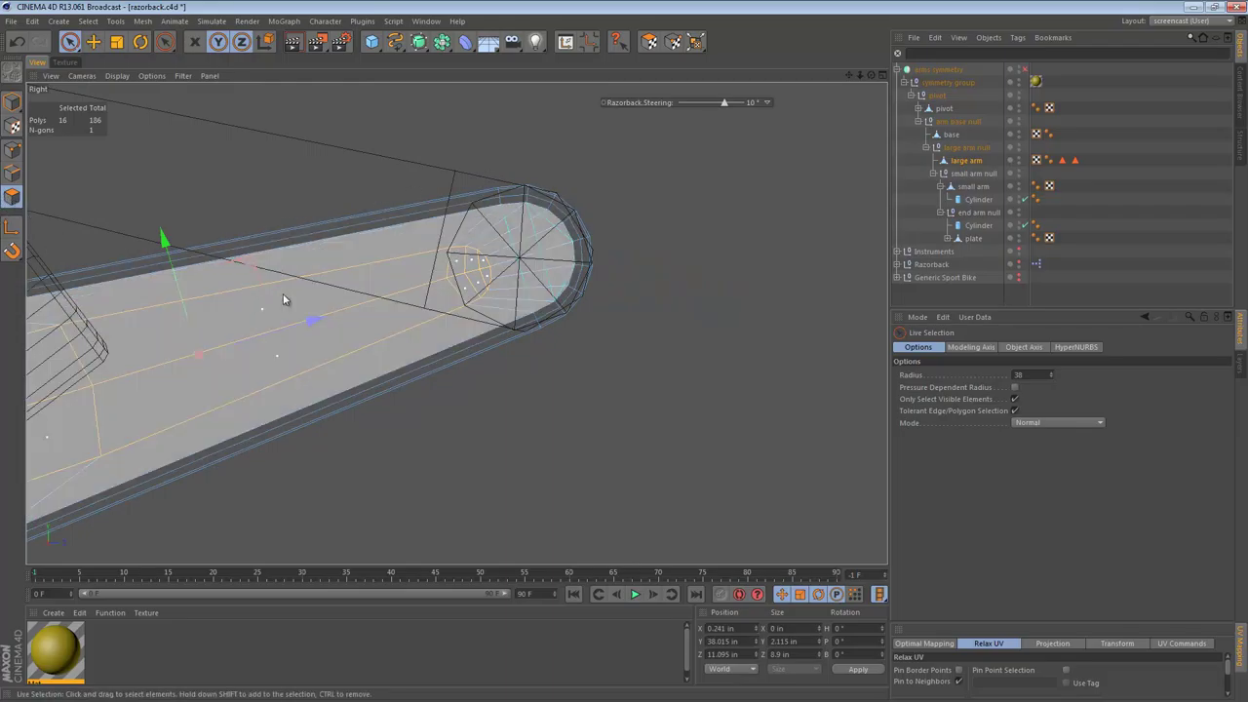
left_click_drag(426, 231, 473, 270)
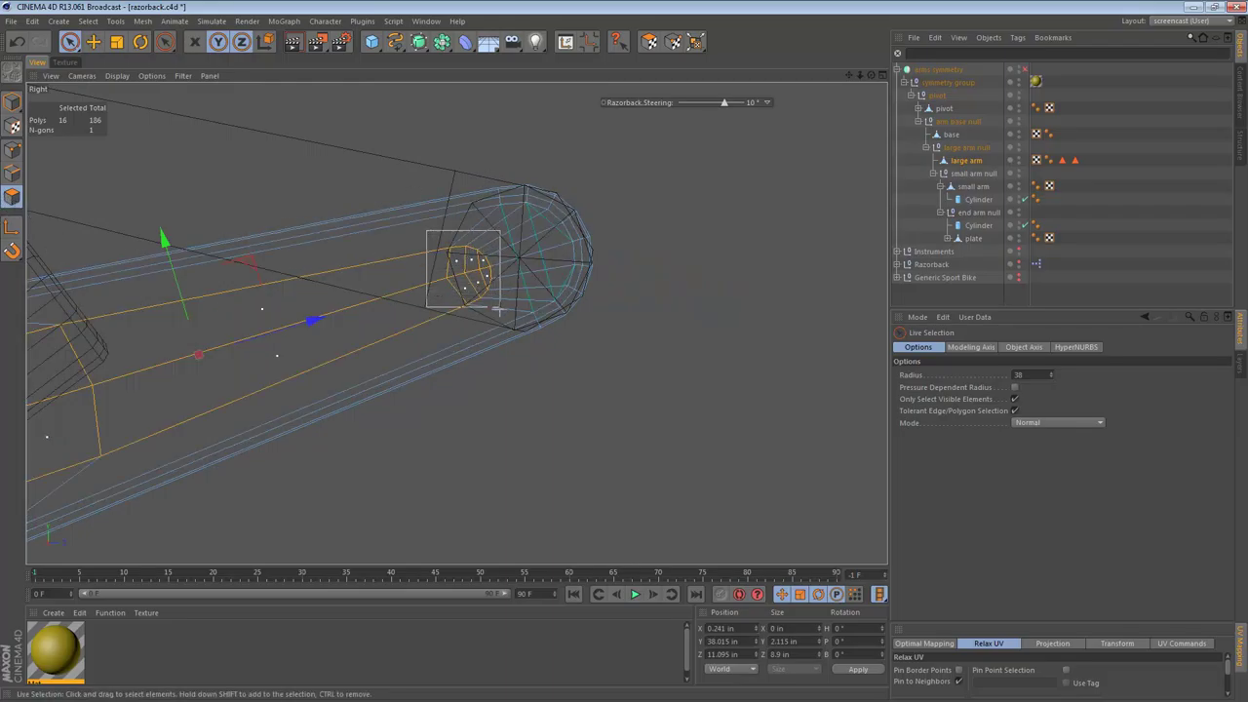
left_click_drag(501, 312, 502, 316)
key("e")
middle_click_drag(453, 314, 558, 276, "alt")
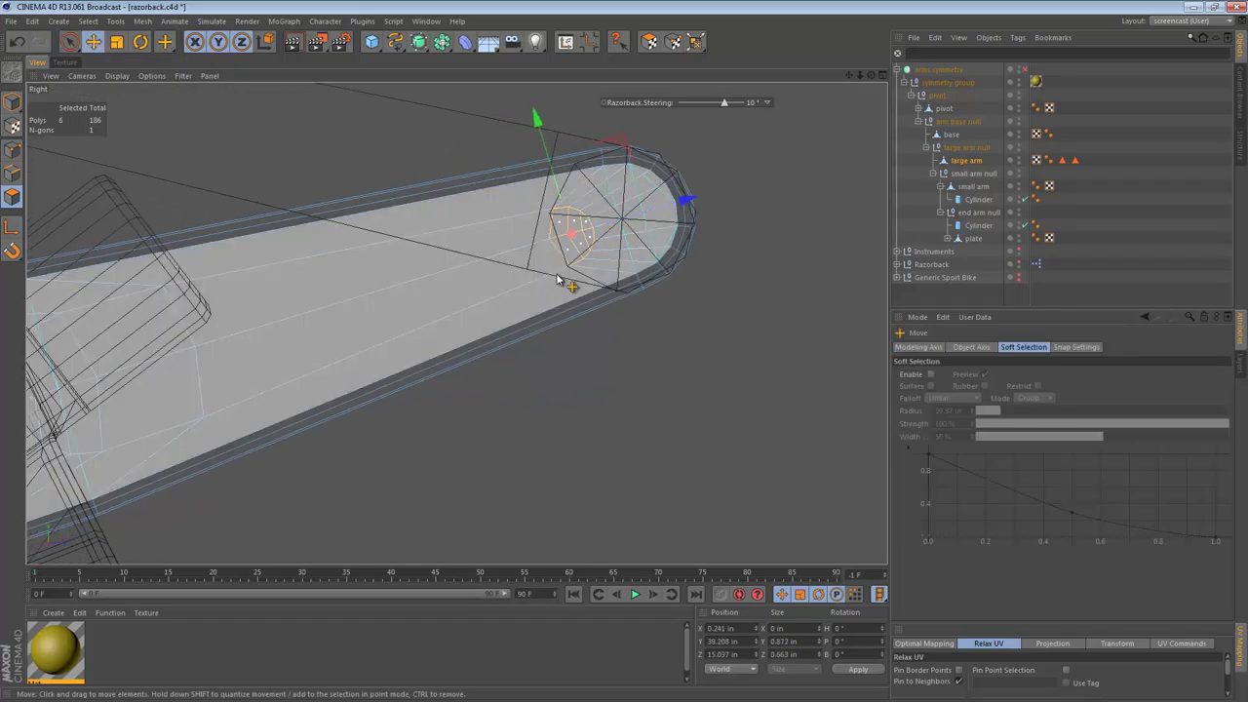
left_click_drag(558, 280, 504, 303)
middle_click_drag(431, 342, 608, 263, "alt")
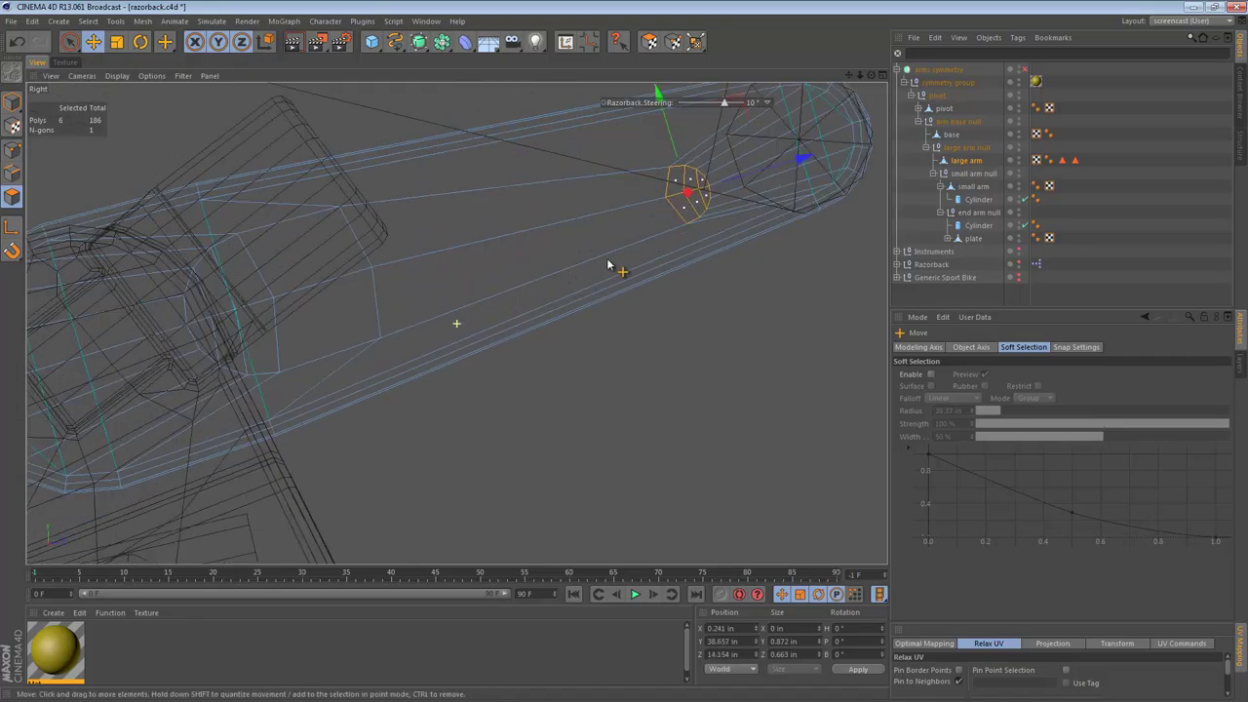
- Select the eight polygons at the inset's wide end and move them slightly towards the arm's wide end
left_click_drag(608, 263, 375, 330, "alt")
left_click_drag(465, 403, 185, 198)
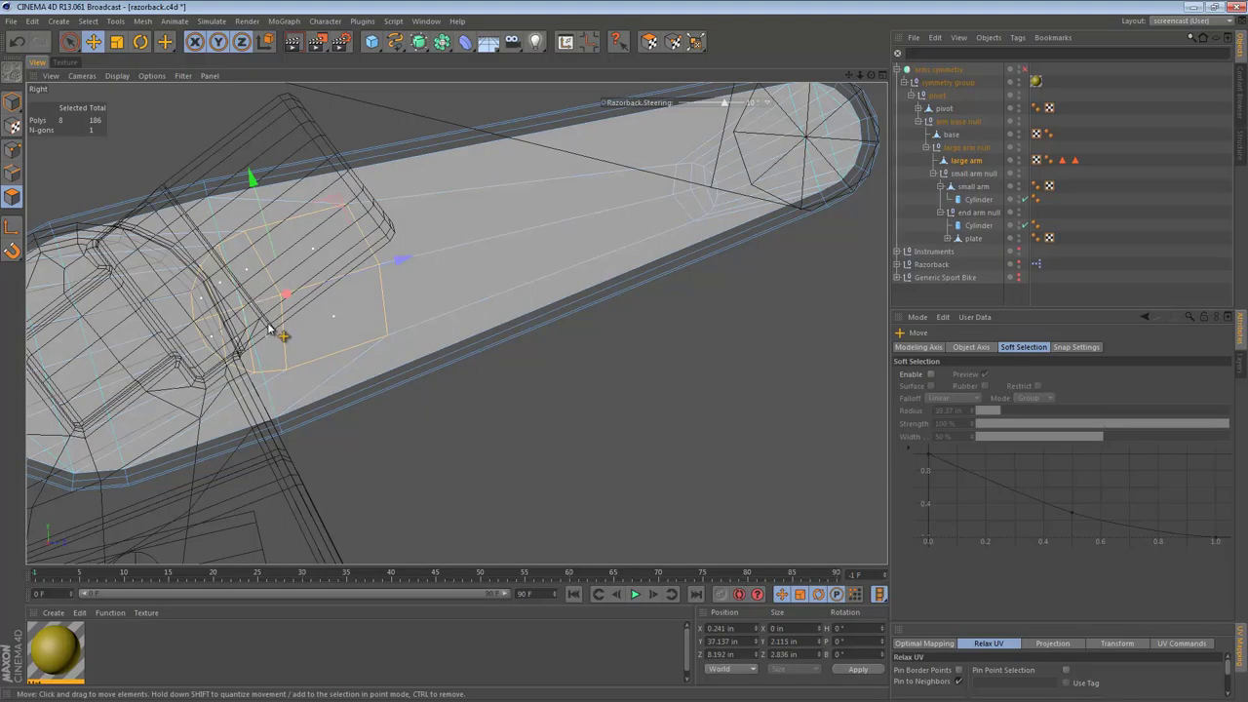
middle_click_drag(268, 322, 330, 326, "alt")
mouse_move(372, 324)
left_mouse_down()
mouse_move(371, 342)
mouse_move(367, 334)
left_mouse_up()
key("r")
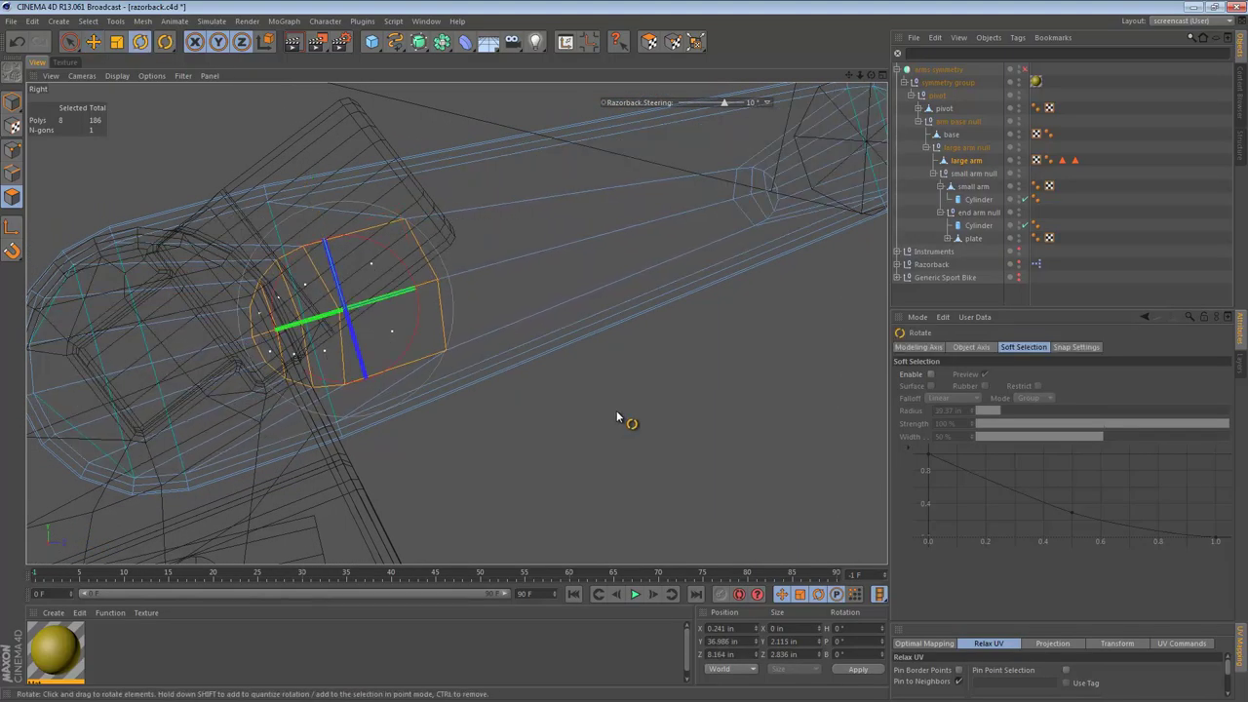
key("e")
left_click_drag(616, 407, 576, 418)
key("r")
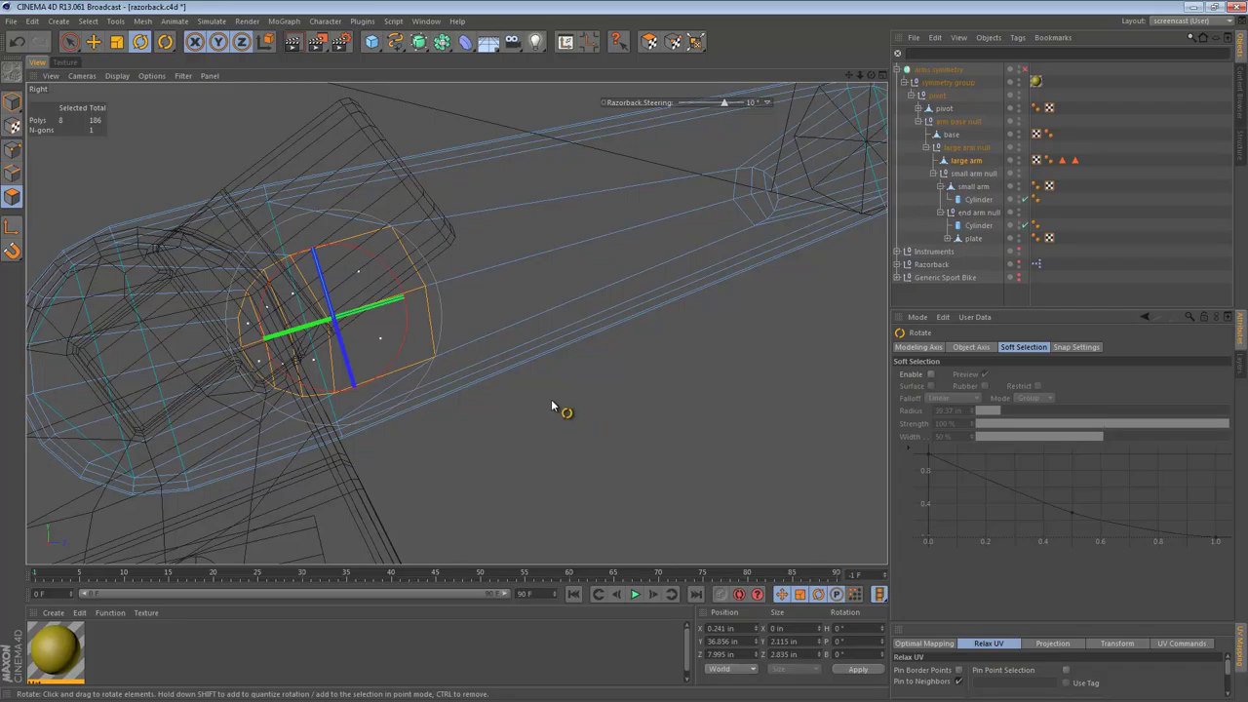
- Select all 16 polygons inside the inset outline in the Perspective view with Live Selection, removing stray neighbouring polygons from the selection
key("F1")
left_click_drag(534, 348, 506, 296, "alt")
right_click_drag(575, 258, 650, 269, "alt")
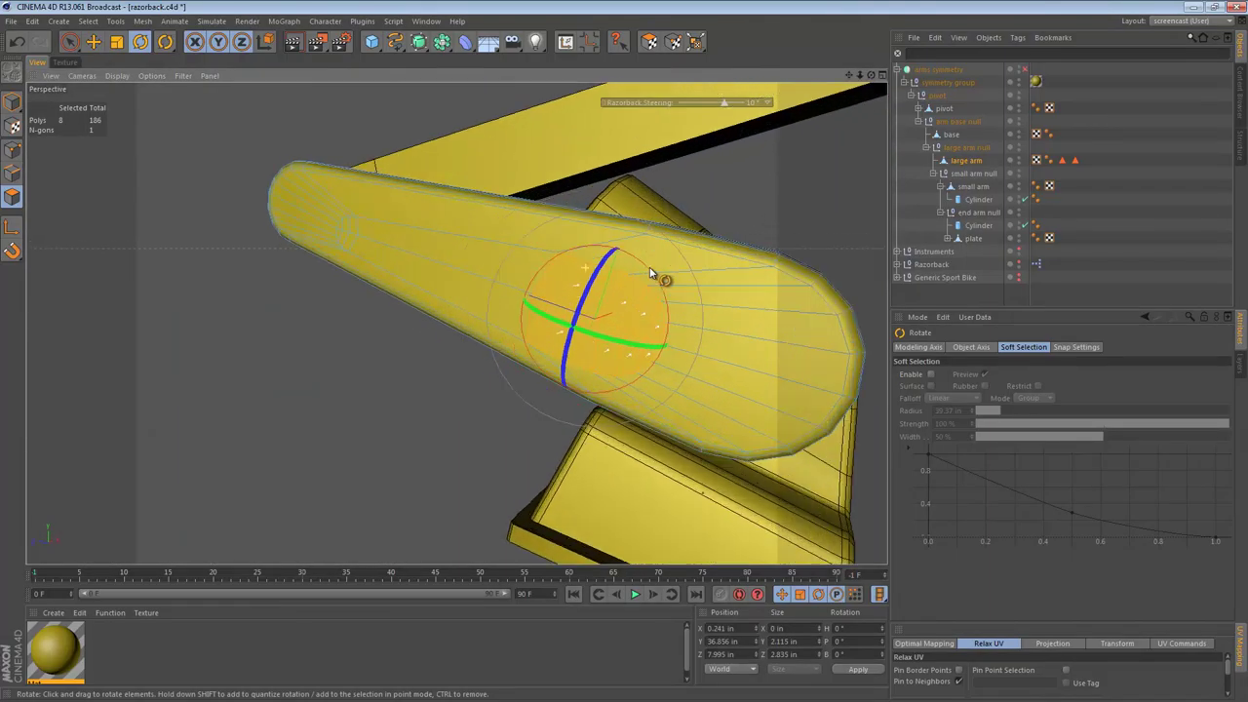
left_click_drag(651, 273, 613, 290, "alt")
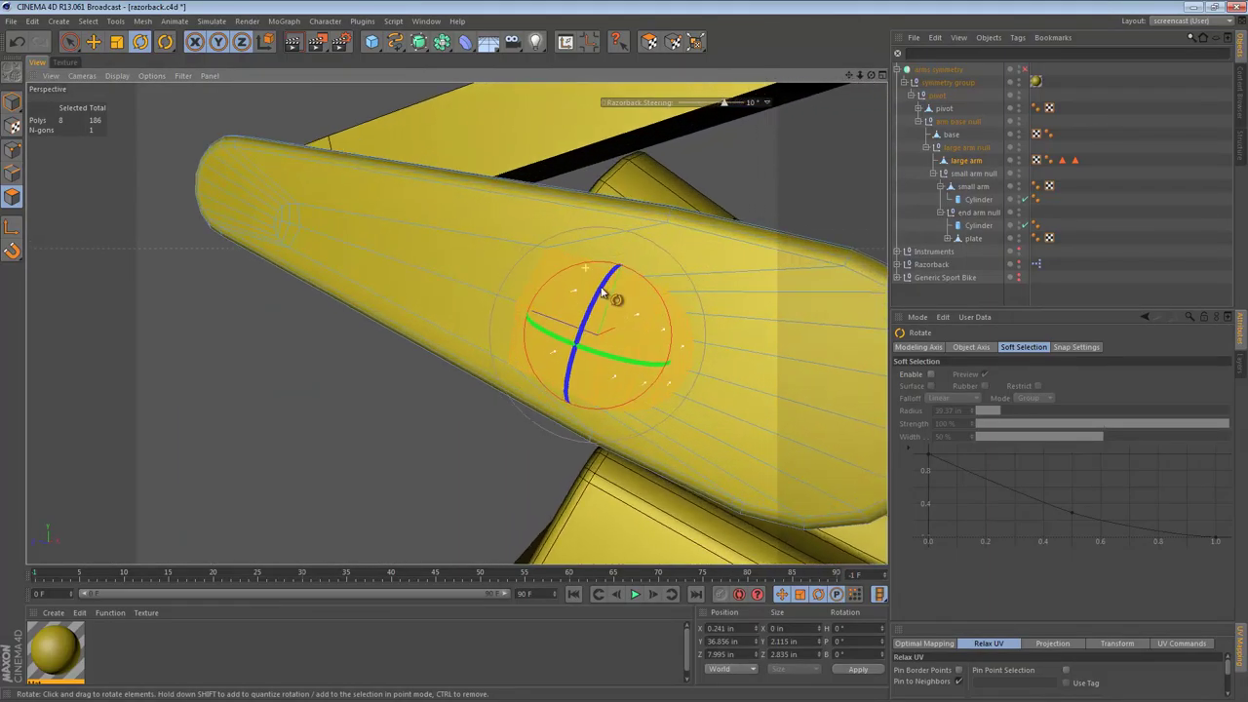
left_click(11, 149)
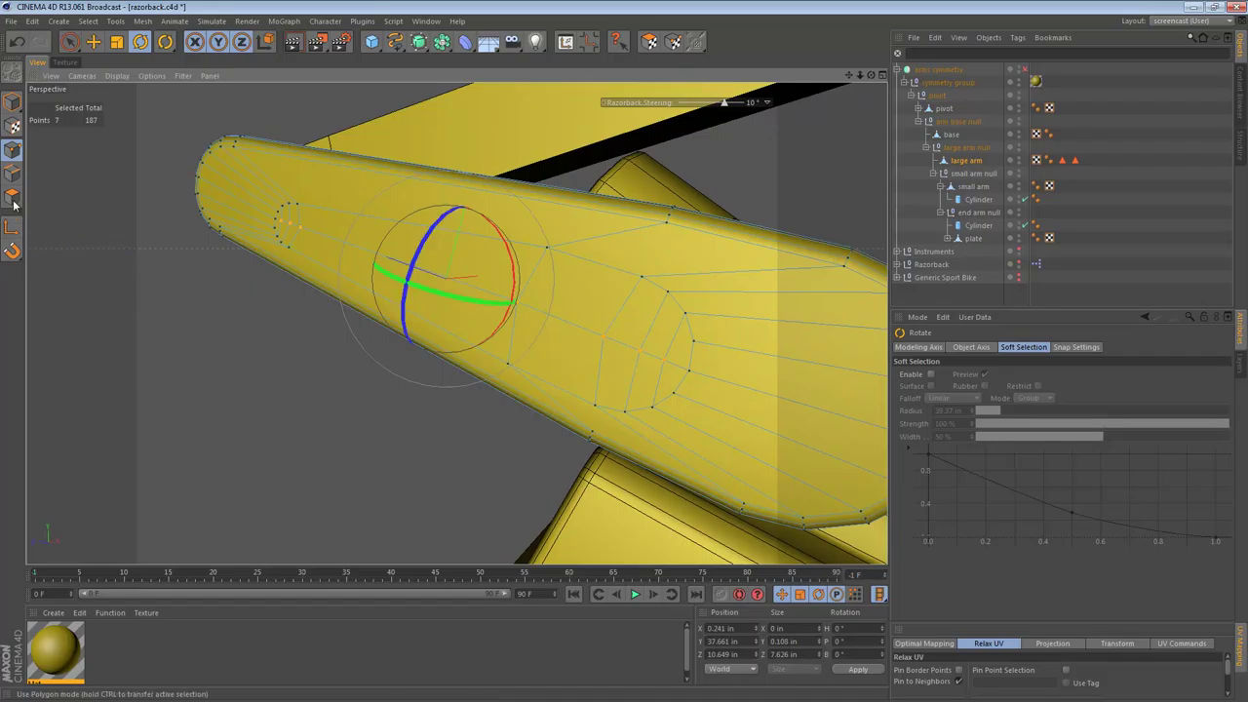
left_click(12, 198)
left_click_drag(464, 291, 505, 274, "alt")
key("space")
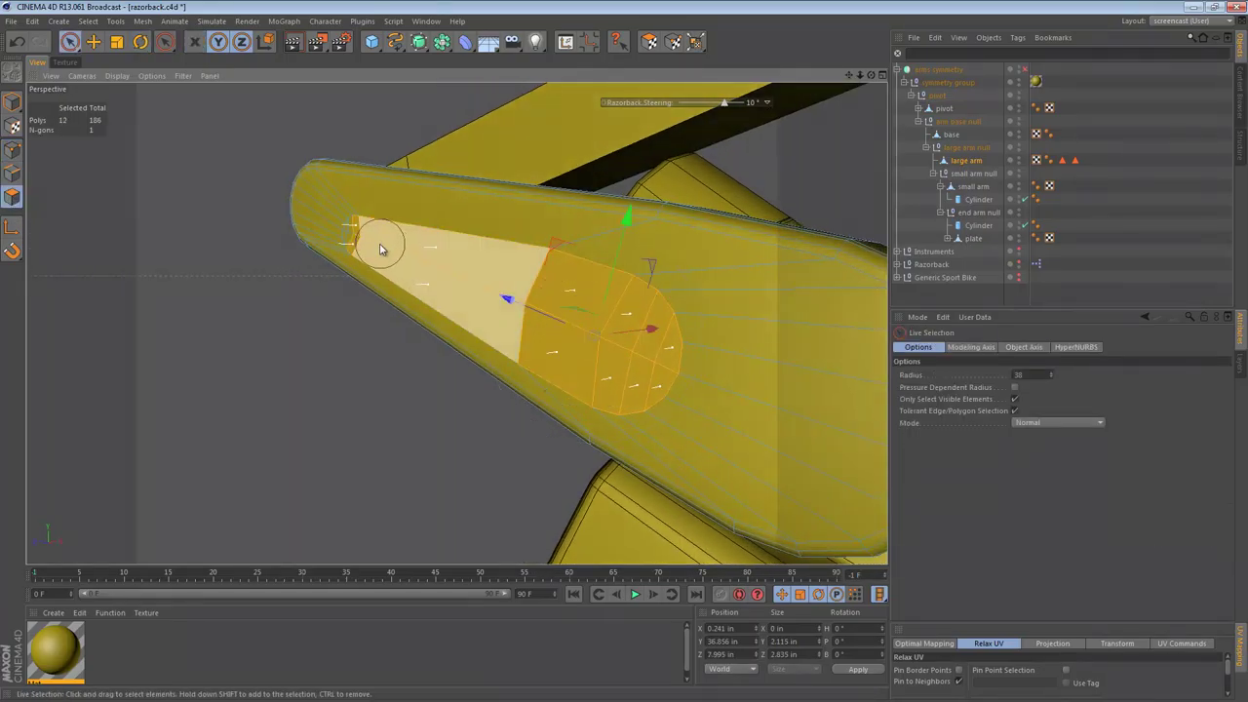
left_click_drag(379, 248, 370, 241, "shift")
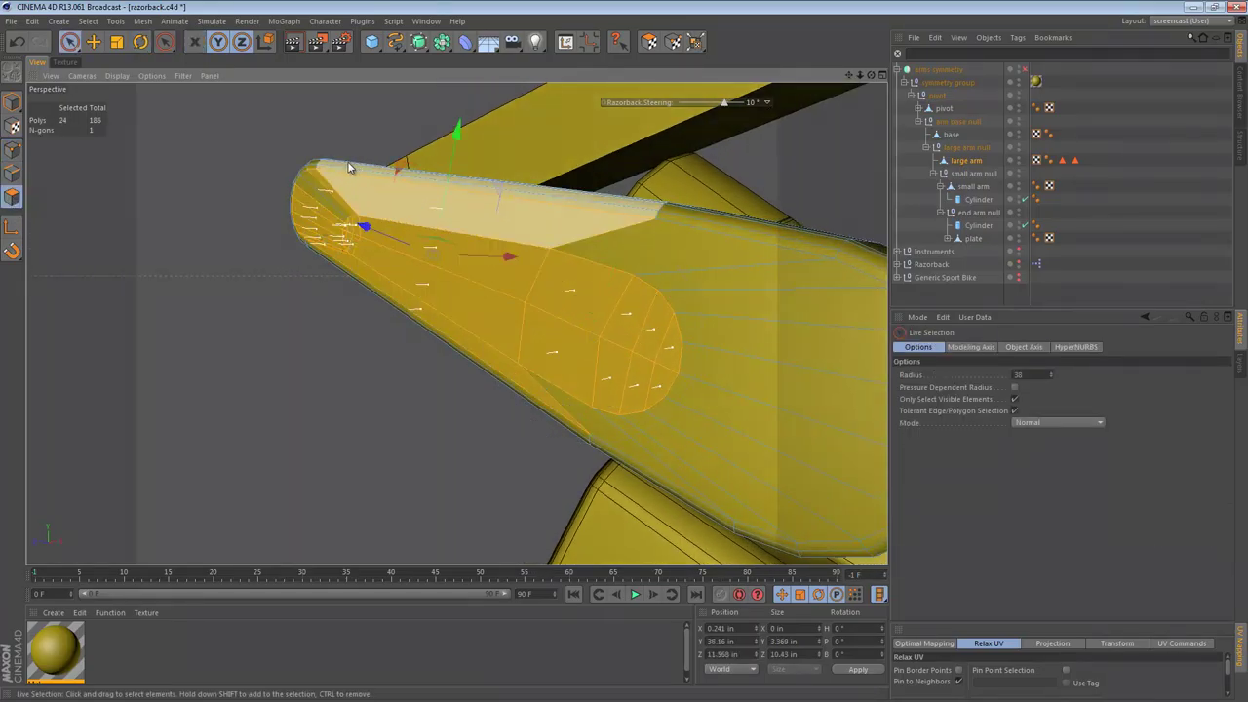
left_click_drag(318, 170, 319, 299, "ctrl")
- Extrude the selected inset polygons straight into the arm along X to a position of about 0.793 in
left_click_drag(487, 246, 502, 297, "alt")
key("e")
left_click_drag(582, 279, 546, 273, "ctrl")
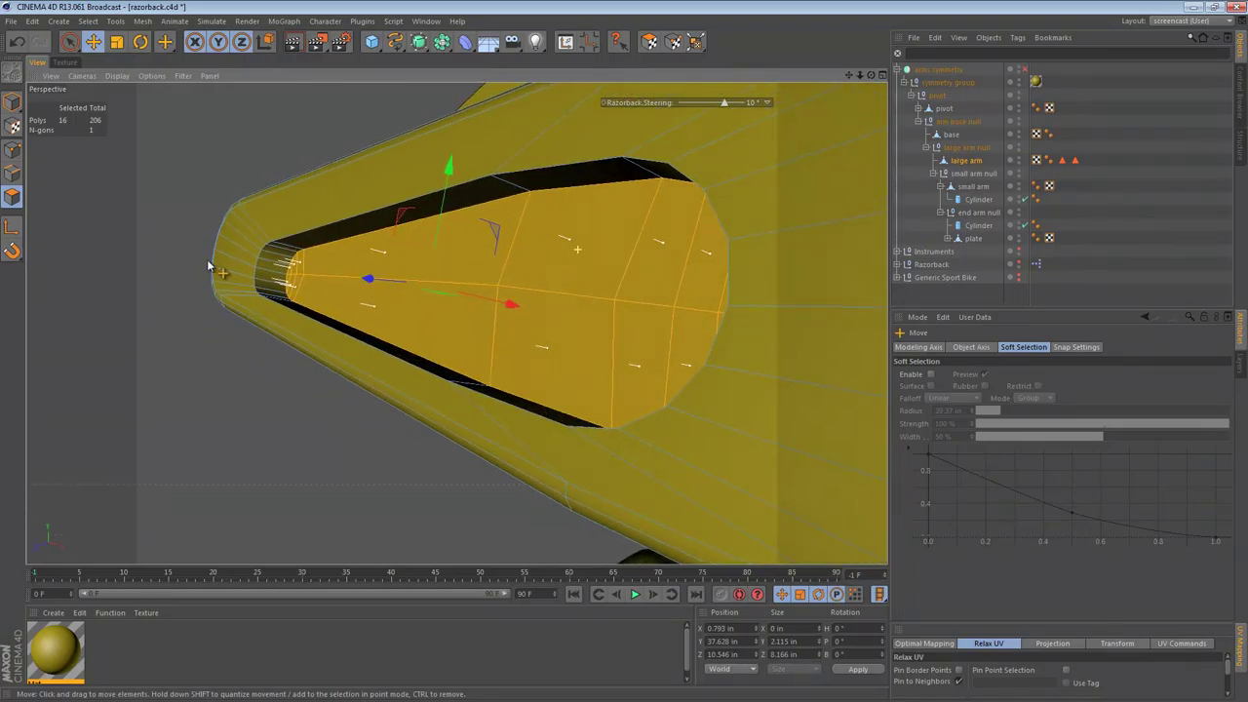
- Select the edge loop around the recess opening with Loop Selection
left_click(10, 176)
left_click_drag(242, 280, 368, 282, "alt")
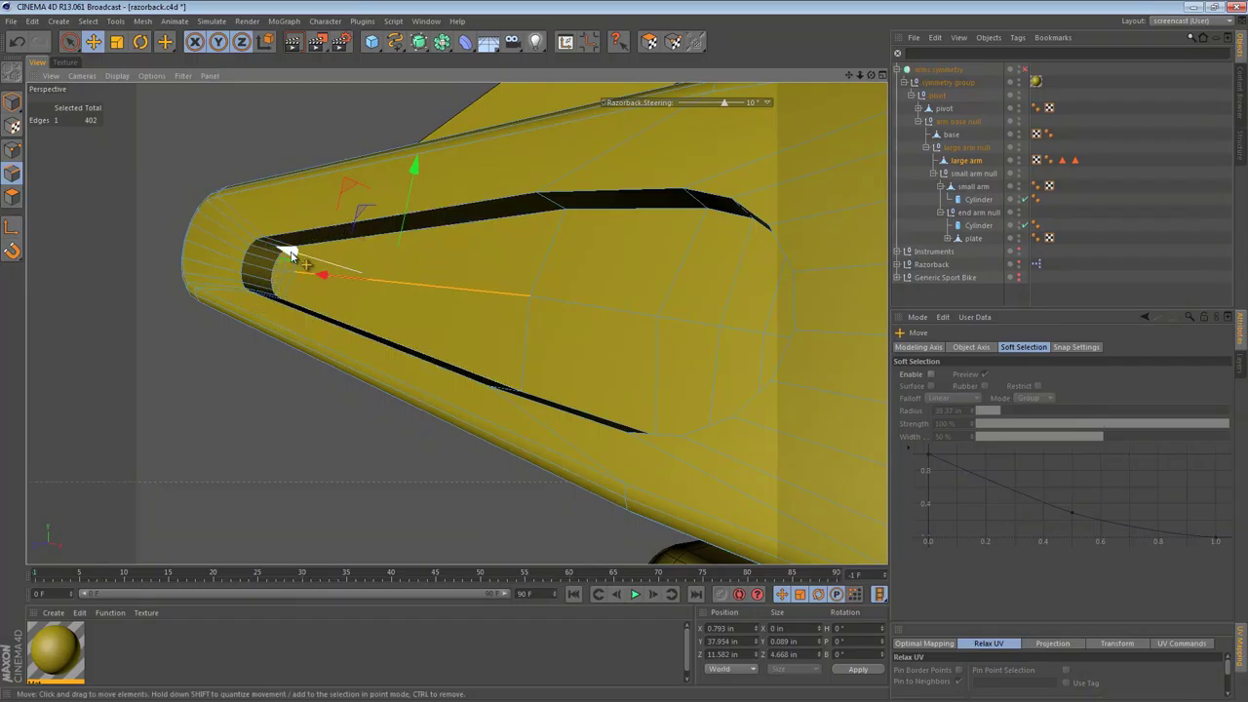
key("u")
key("l")
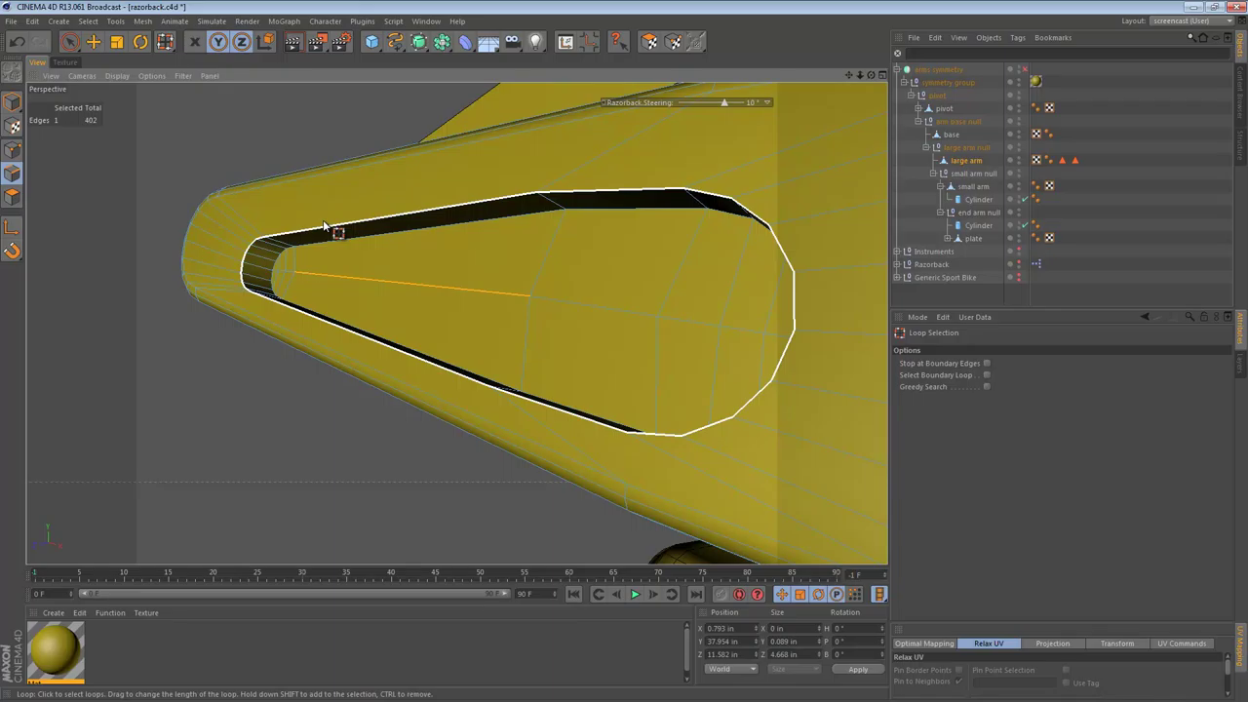
left_click(323, 219)
- Try a convex Bevel on the recess's outer edge loop with a 0.161 in inner offset and two subdivisions, and undo it
key("m")
key("s")
left_click_drag(591, 284, 549, 312, "alt")
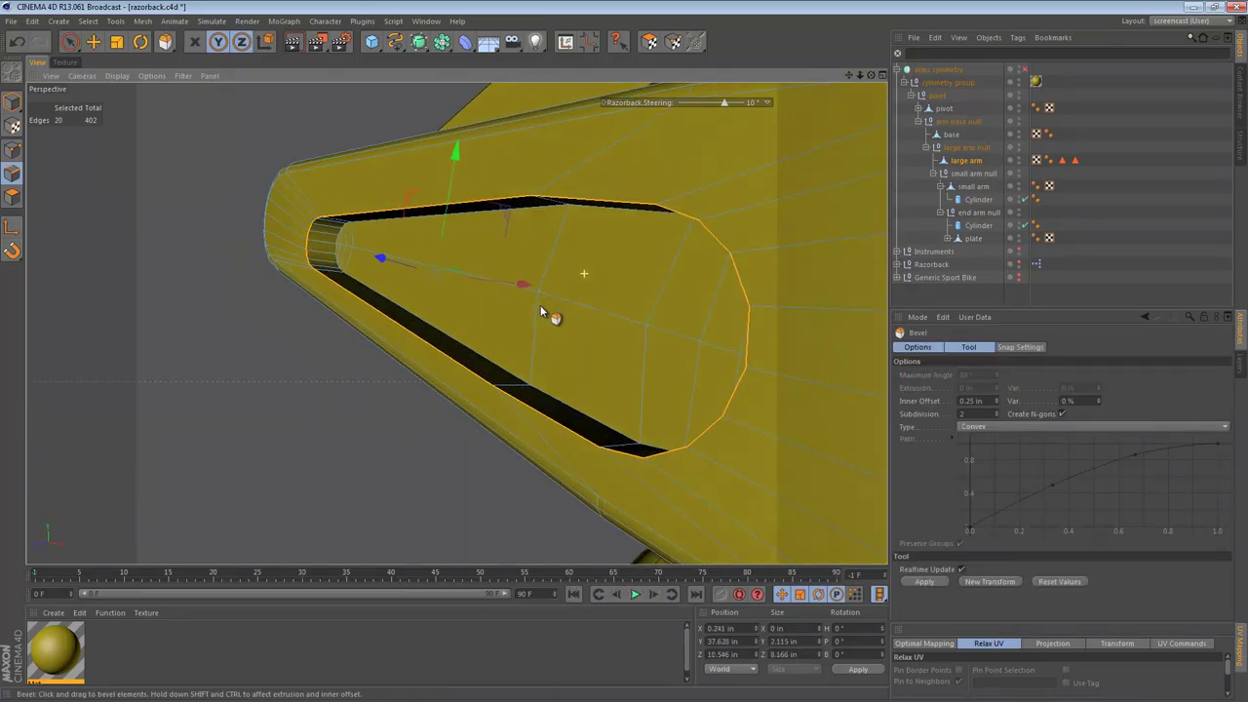
double_click(968, 414)
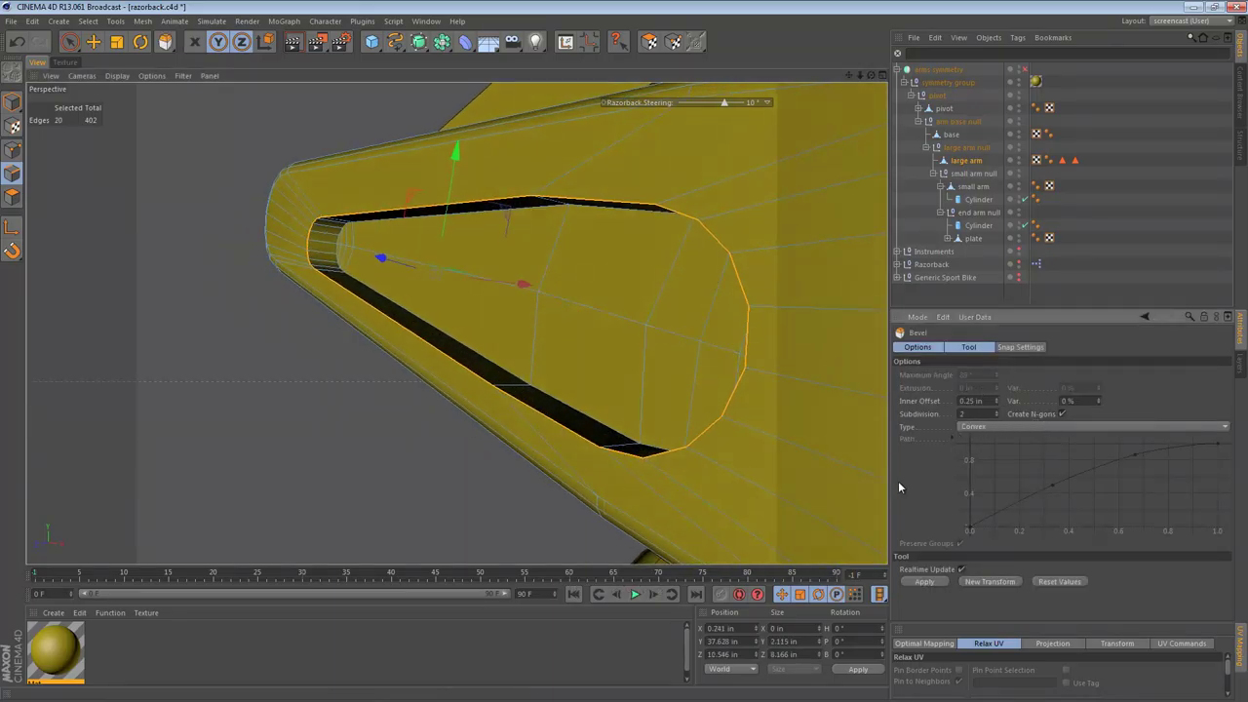
left_click_drag(687, 336, 635, 155)
left_click_drag(699, 427, 726, 436, "alt")
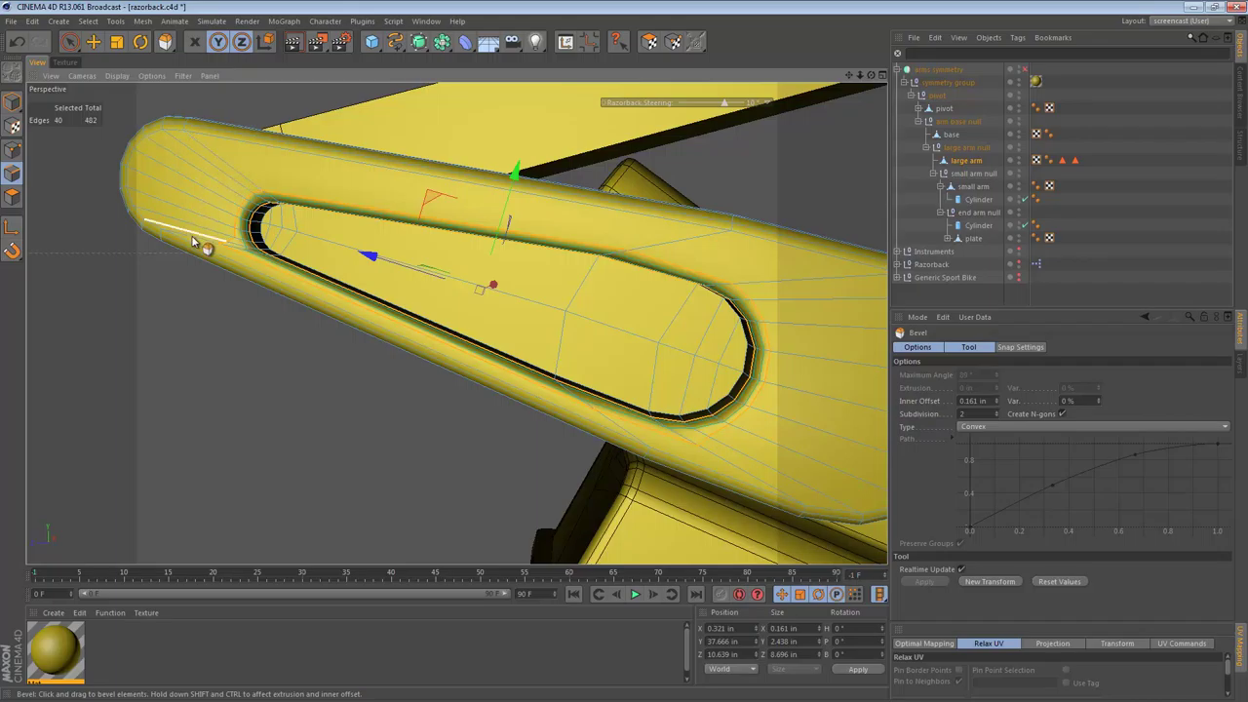
mouse_move(203, 250)
right_mouse_down("alt")
mouse_move(360, 252)
mouse_move(282, 262)
right_mouse_up("alt")
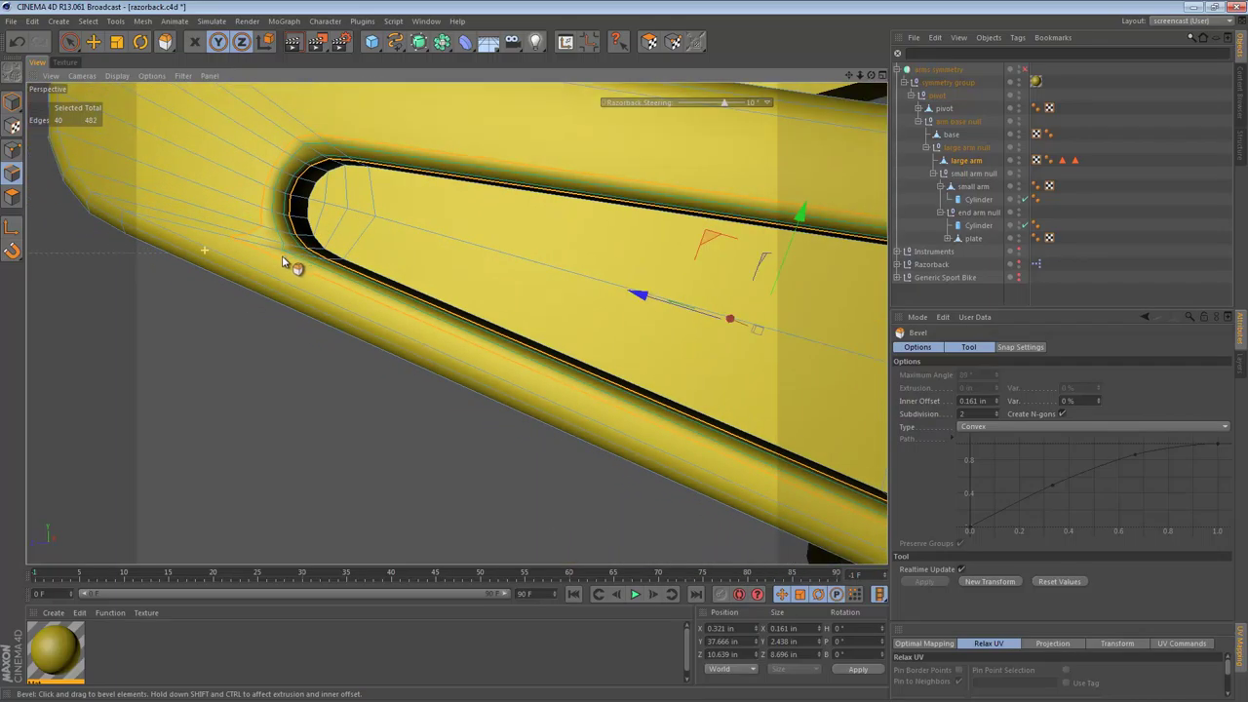
key("ctrl+z")
- Select the edges fanning out from both ends of the recess to the arm's rim with Live Selection
right_click_drag(590, 331, 520, 337, "alt")
middle_click_drag(520, 337, 312, 218, "alt")
left_click_drag(483, 268, 413, 261, "alt")
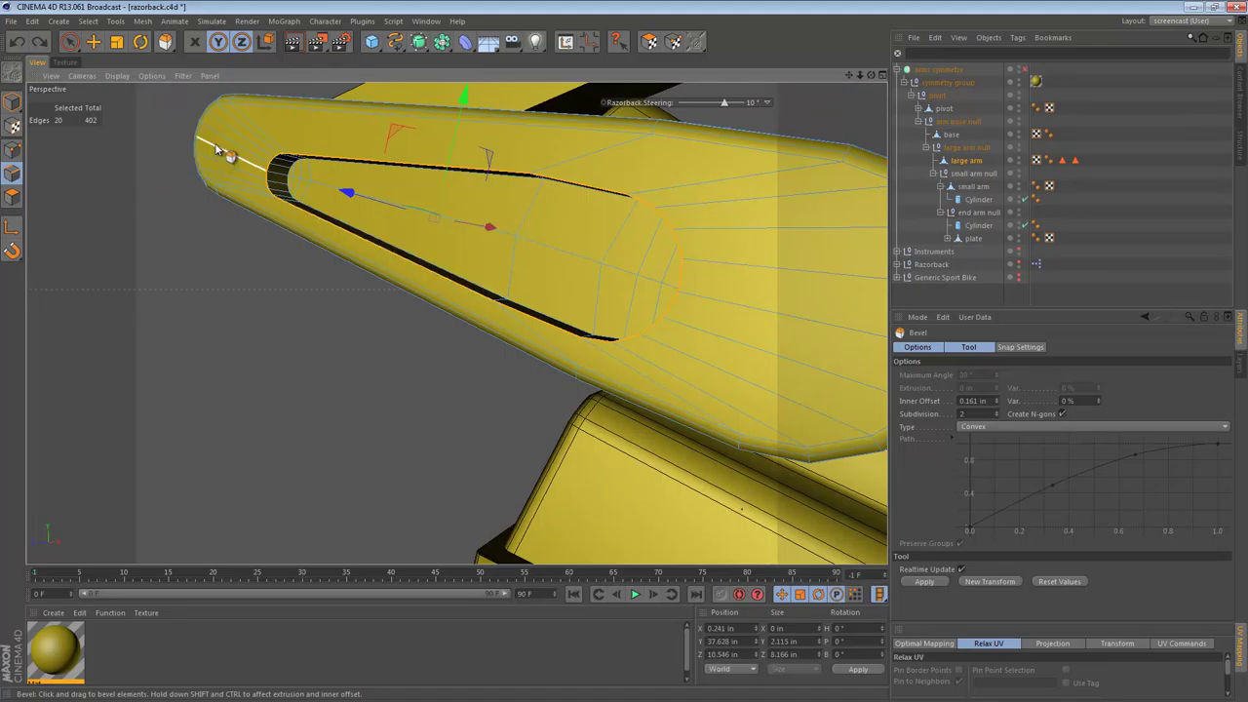
key("space")
left_click(253, 130)
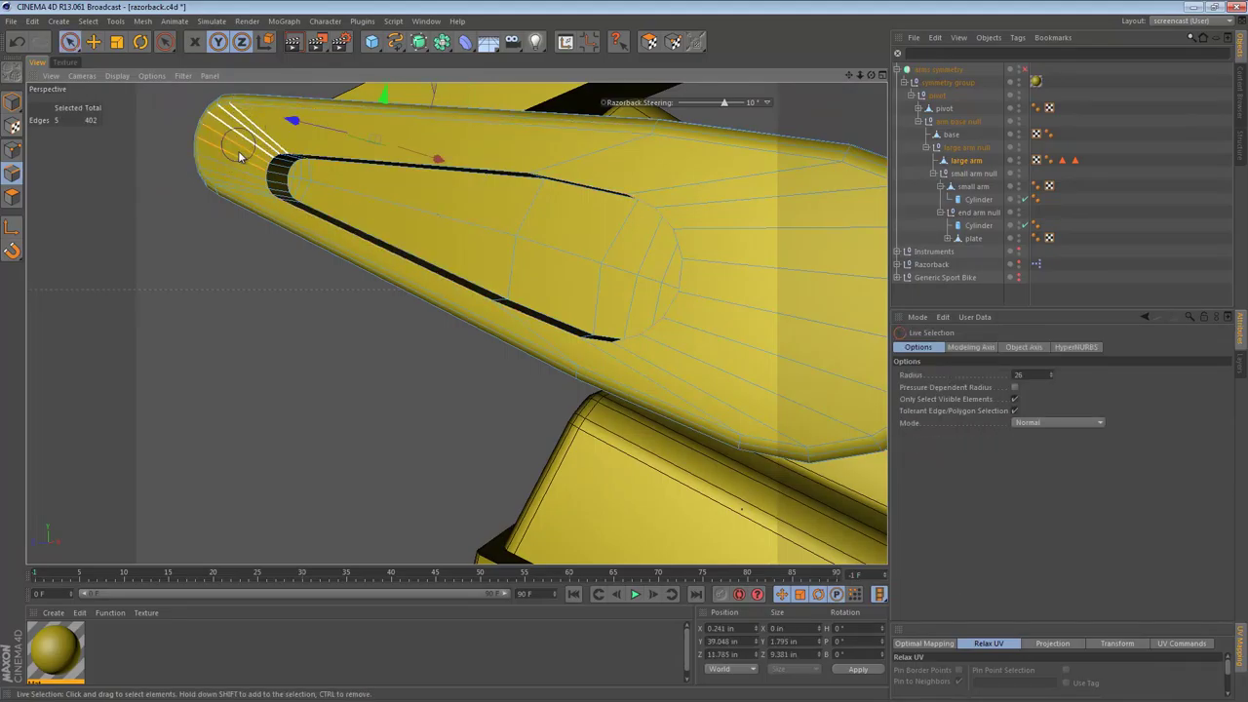
left_click_drag(251, 185, 252, 188)
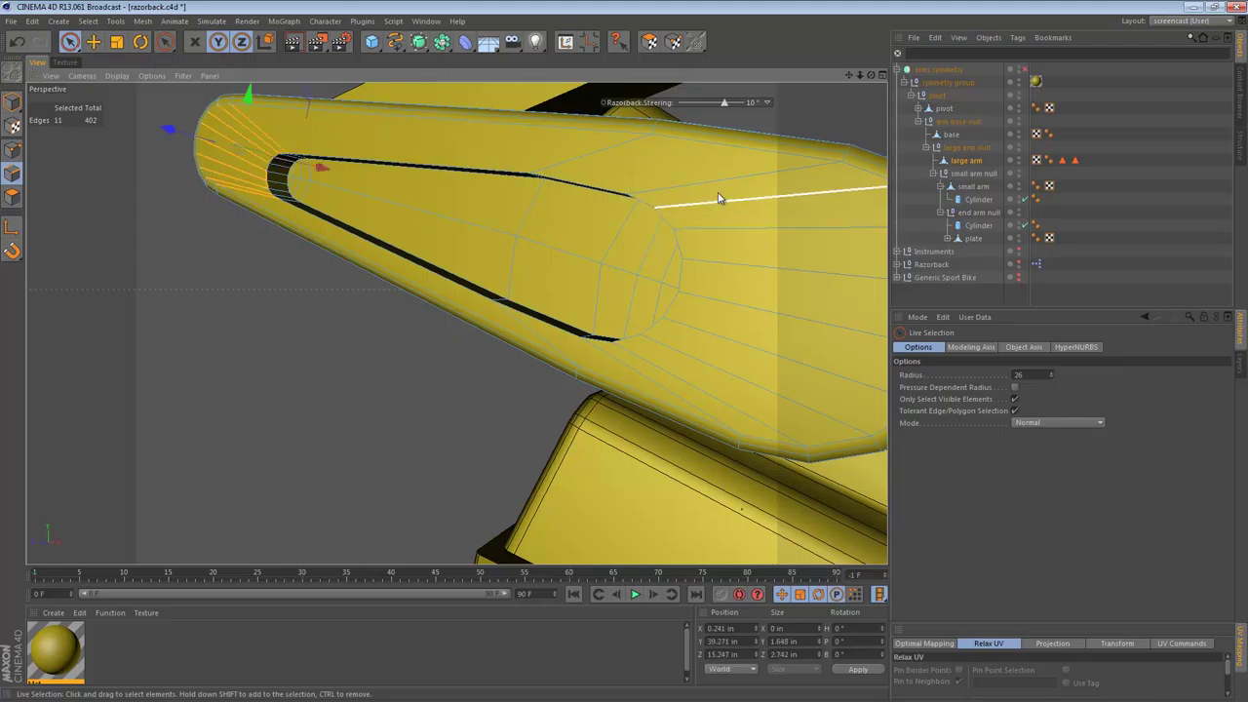
left_click(645, 375)
- Delete 20 of the edges radiating between the recess and the arm's rim, undoing a first deletion that included extra edges
key("e")
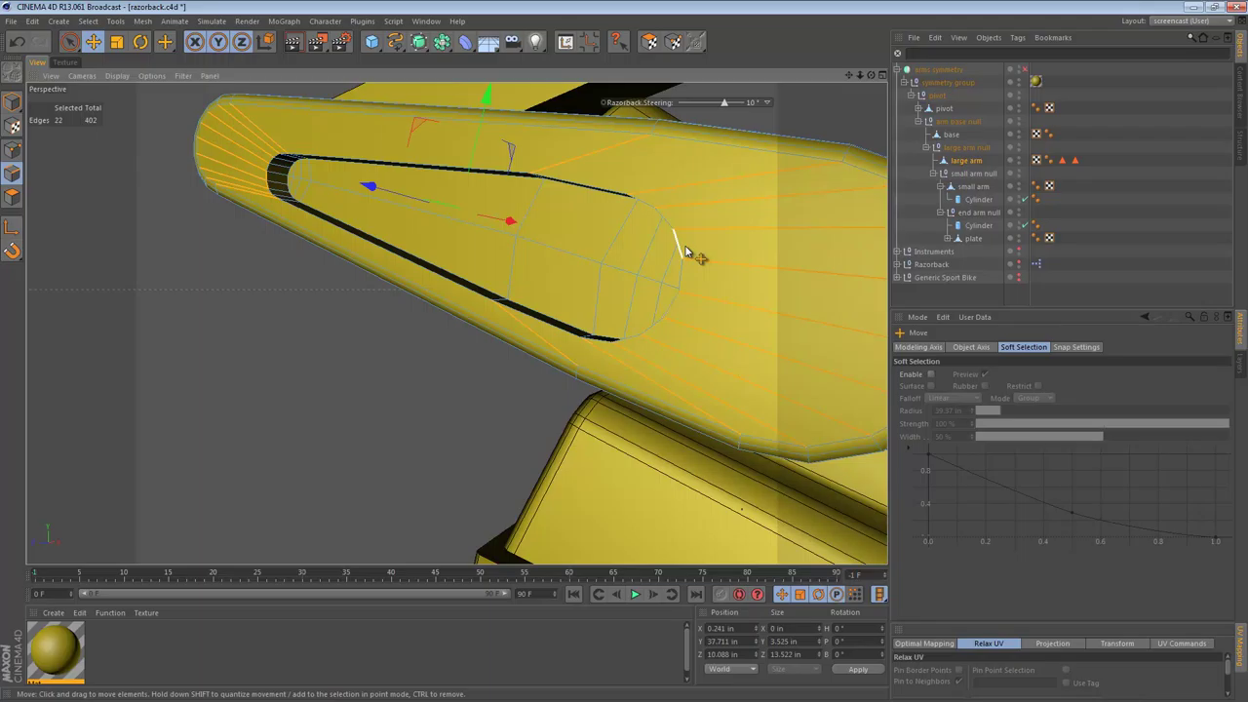
key("Delete")
left_click_drag(669, 286, 628, 290, "alt")
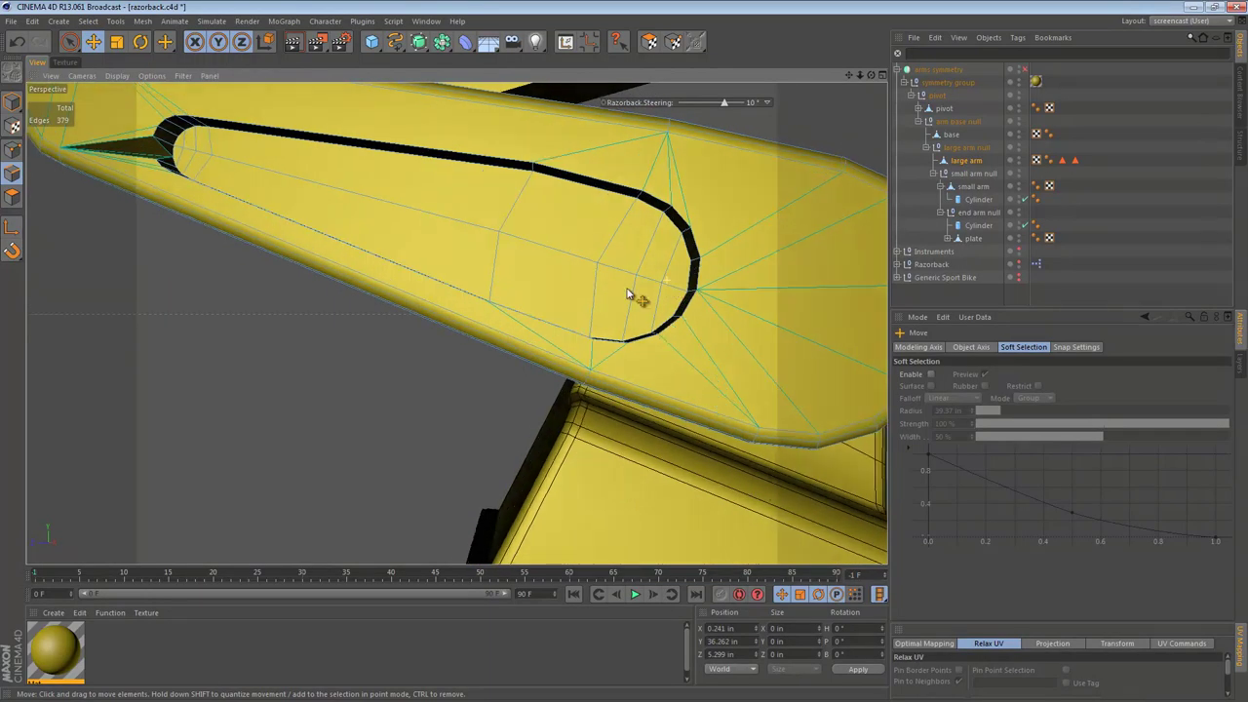
key("ctrl+z")
left_click_drag(173, 156, 147, 167, "alt")
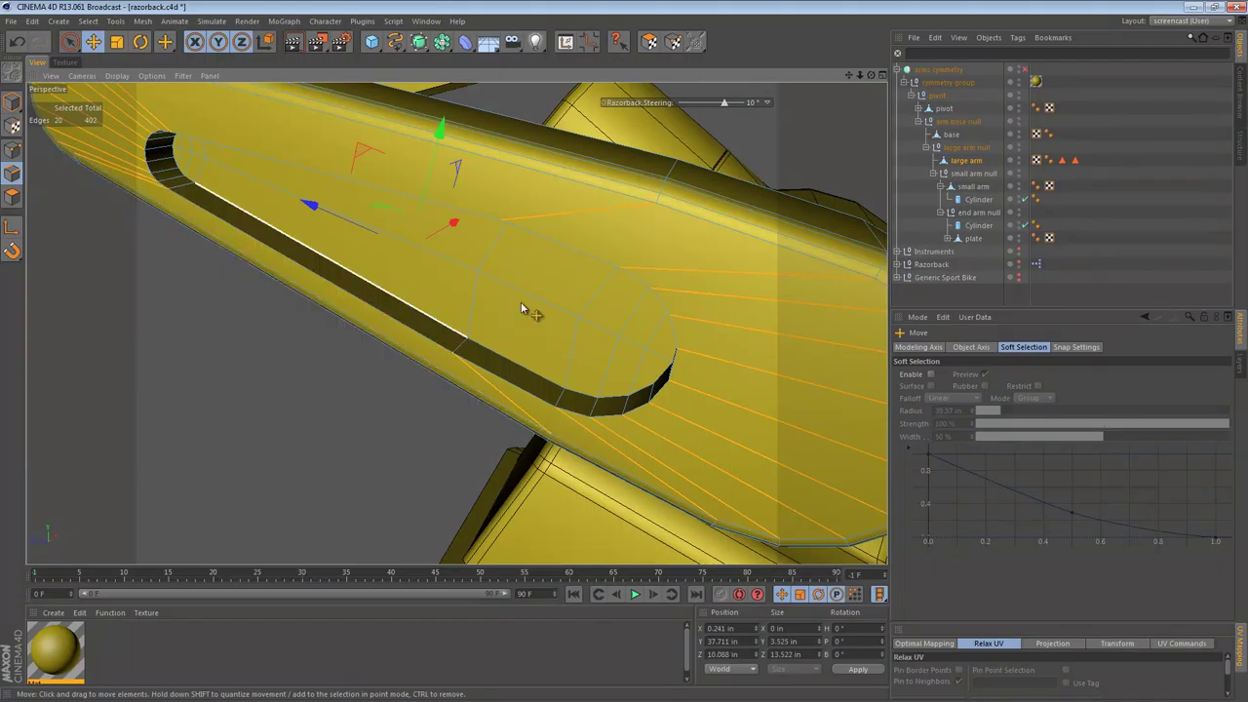
left_click_drag(572, 314, 770, 320, "alt")
key("Delete")
left_click_drag(634, 354, 630, 252, "alt")
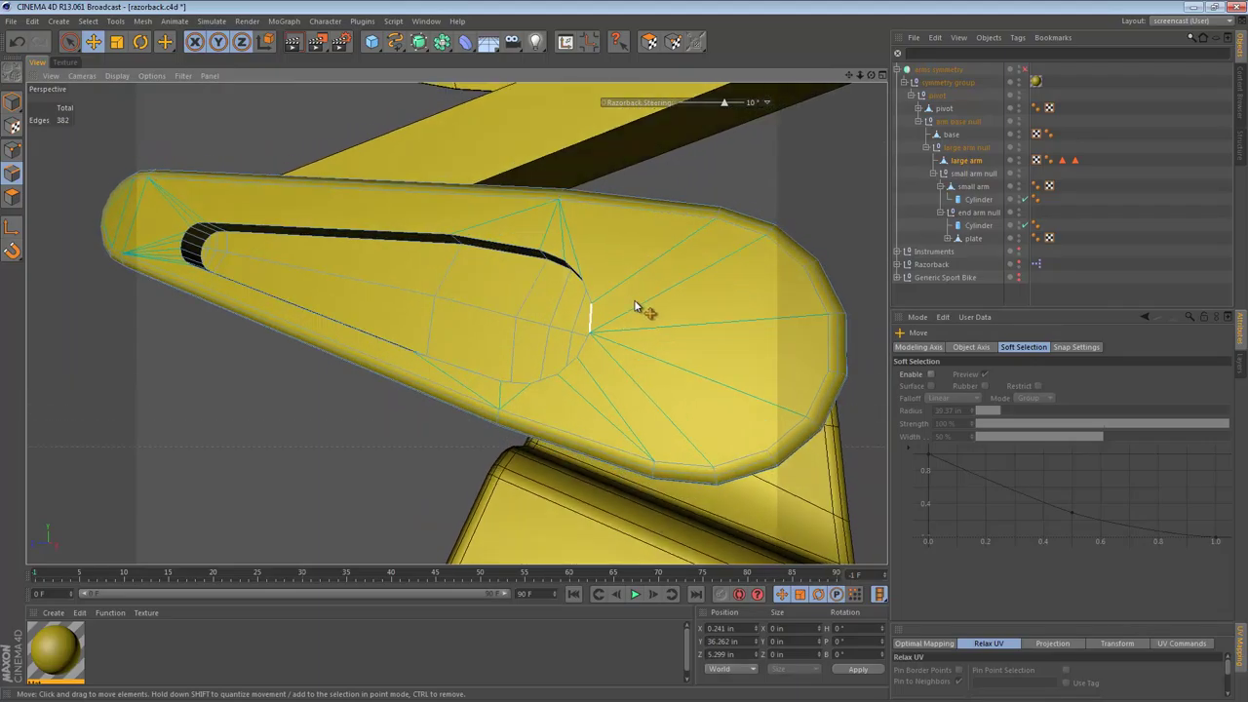
- Cut new Knife edges from the recess's wide end to the arm's rim on both long sides and along the centre line
key("k")
left_click_drag(609, 338, 682, 333, "alt")
mouse_move(543, 230)
left_mouse_down()
mouse_move(559, 193)
mouse_move(585, 283)
mouse_move(576, 356)
mouse_move(494, 374)
mouse_move(491, 397)
left_mouse_up()
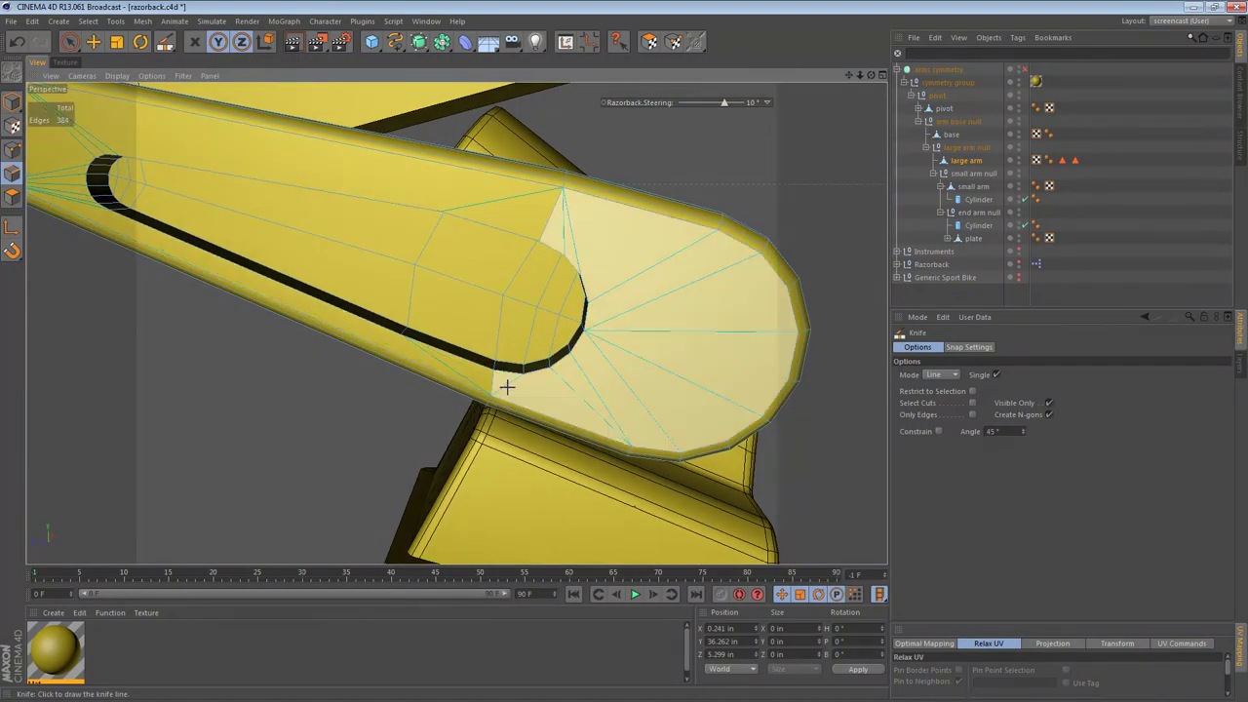
right_click_drag(500, 378, 527, 377, "alt")
left_click_drag(527, 376, 535, 341, "alt")
mouse_move(535, 341)
left_mouse_down()
mouse_move(549, 322)
mouse_move(818, 379)
left_mouse_up()
mouse_move(590, 339)
left_mouse_down("alt")
mouse_move(571, 338)
mouse_move(705, 348)
mouse_move(696, 358)
left_mouse_up("alt")
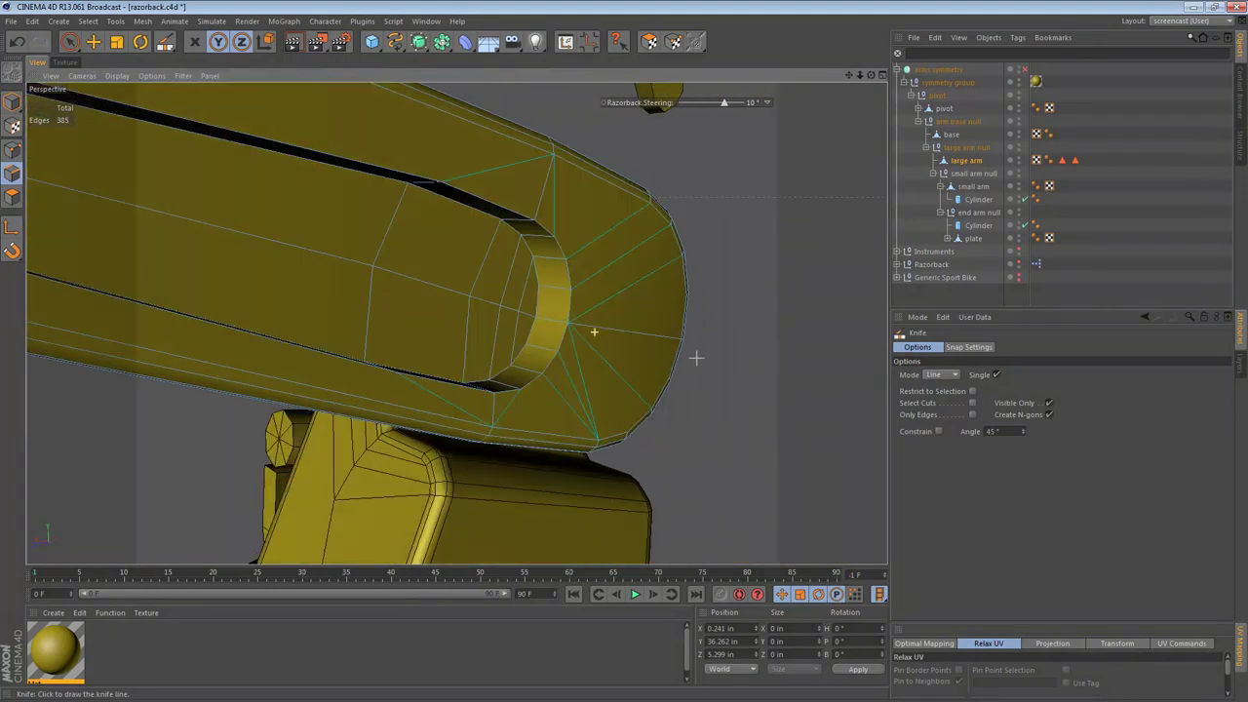
- Cut a Knife edge from the tip of the recess's narrow end to the arm's rounded narrow rim
left_click_drag(458, 316, 713, 348, "alt")
left_click_drag(630, 306, 385, 287, "alt")
middle_click_drag(385, 287, 459, 321, "alt")
left_click_drag(460, 321, 416, 242, "alt")
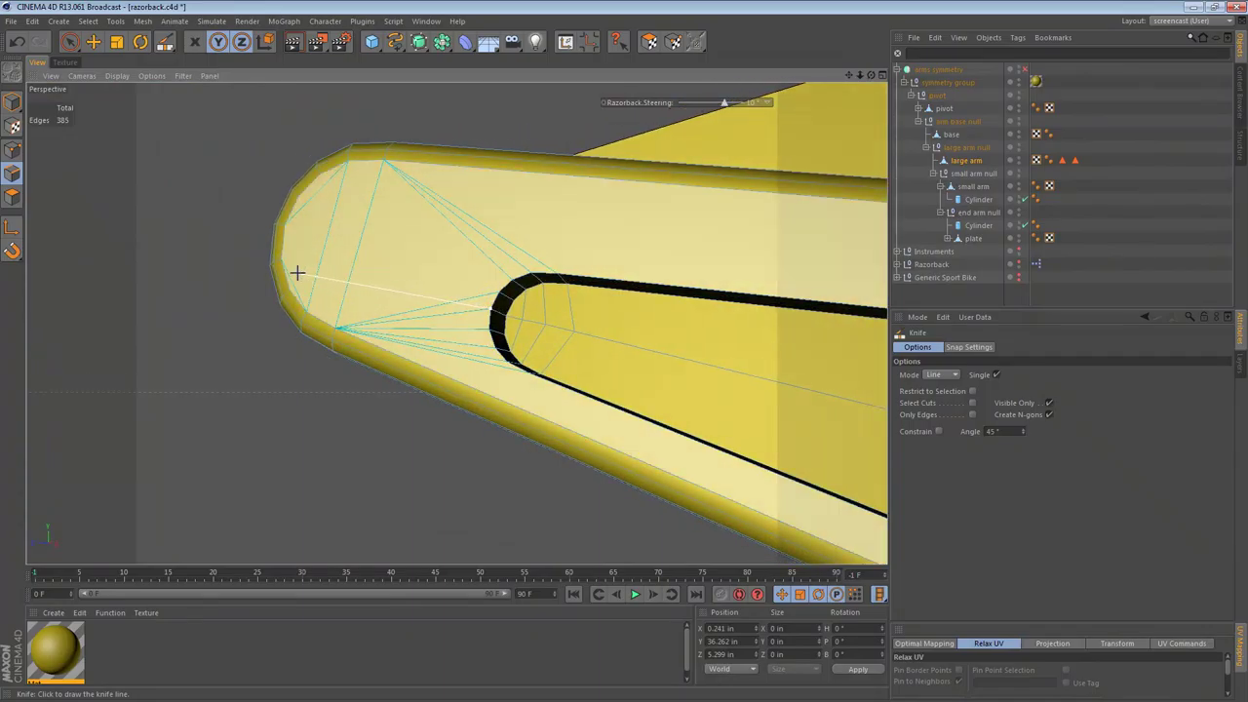
right_click_drag(748, 309, 515, 282, "alt")
middle_click_drag(514, 282, 357, 259, "alt")
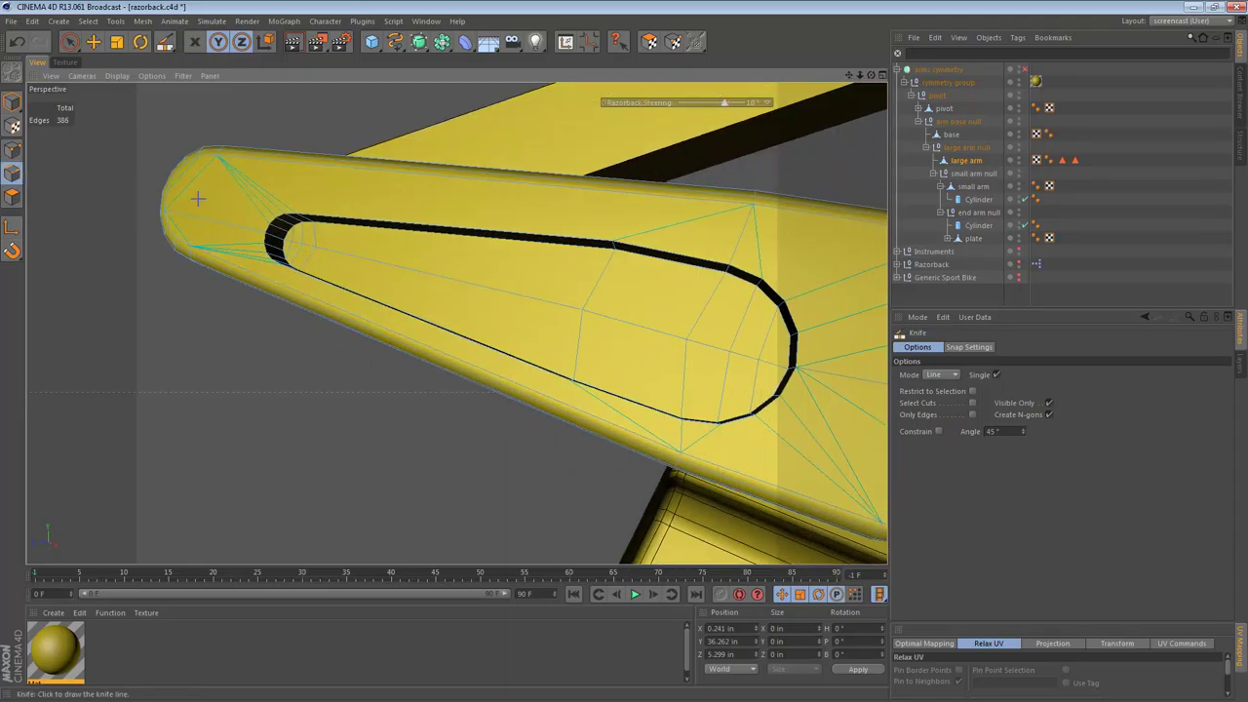
- Loop-select the recess's outer edges and apply a convex Bevel with 0.161 in inner offset and two subdivisions
key("u")
key("l")
left_click_drag(474, 234, 582, 354)
key("m")
key("s")
left_click_drag(594, 312, 579, 357, "alt")
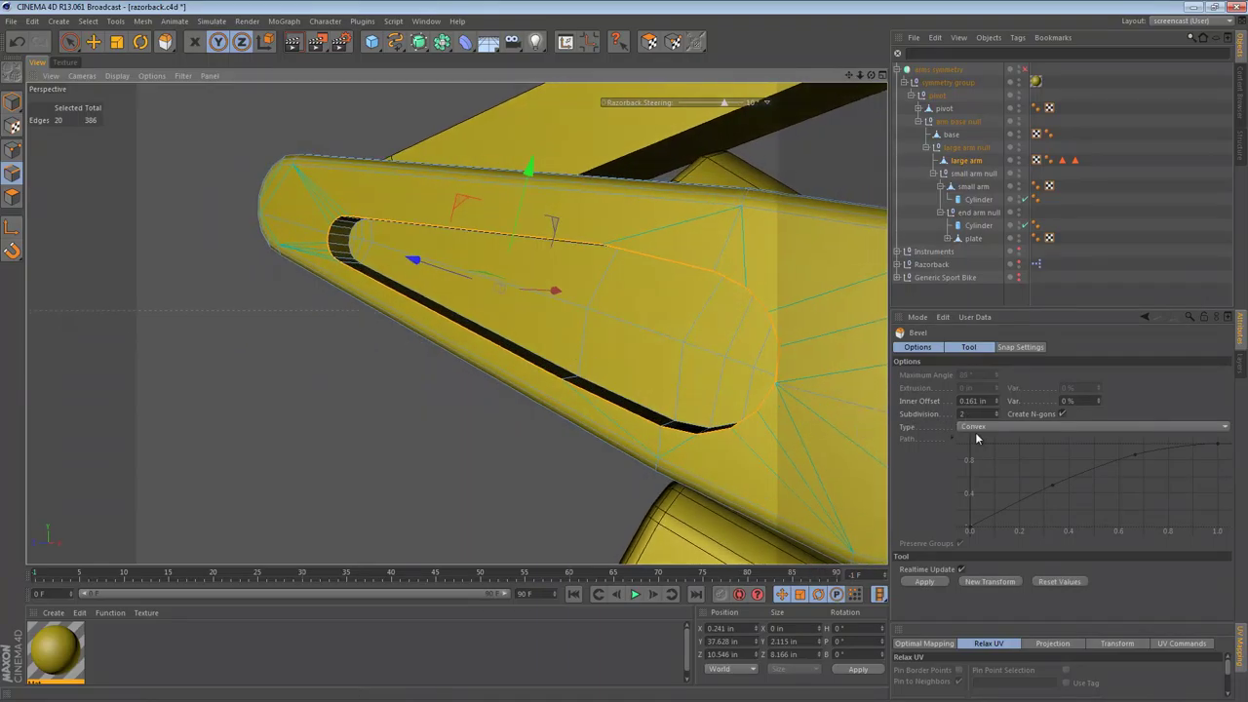
left_click(922, 583)
left_click_drag(585, 413, 554, 419, "alt")
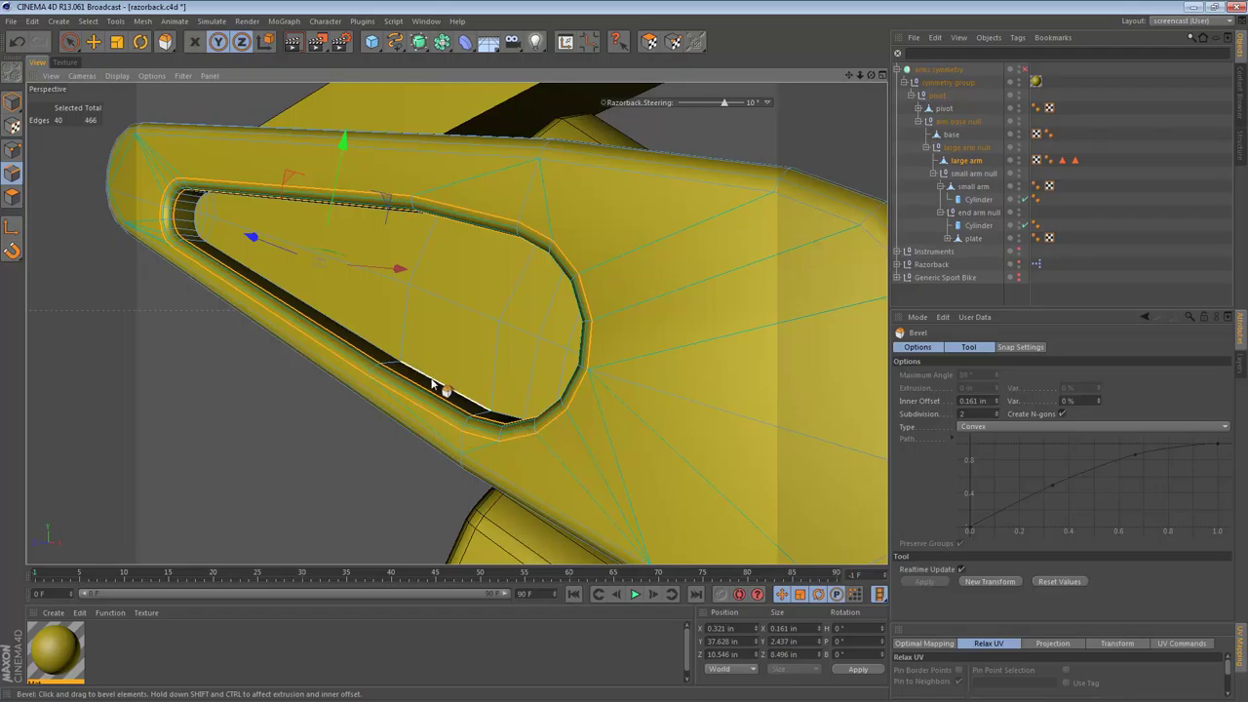
- Select the bevelled polygon loop around the recess opening with Loop Selection and remove its N-gons
left_click_drag(432, 383, 500, 277, "alt")
left_click_drag(290, 368, 79, 181, "alt")
left_click_drag(262, 210, 324, 277, "alt")
left_click(12, 196)
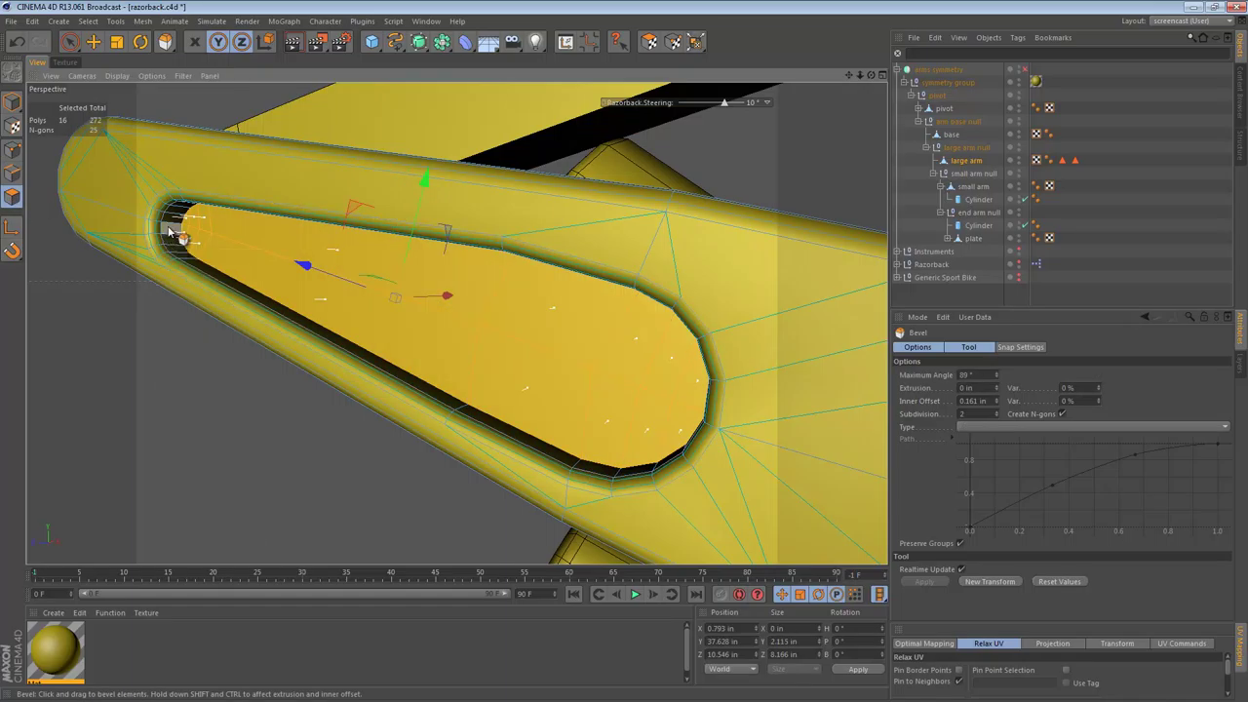
key("u")
key("l")
left_click(189, 200)
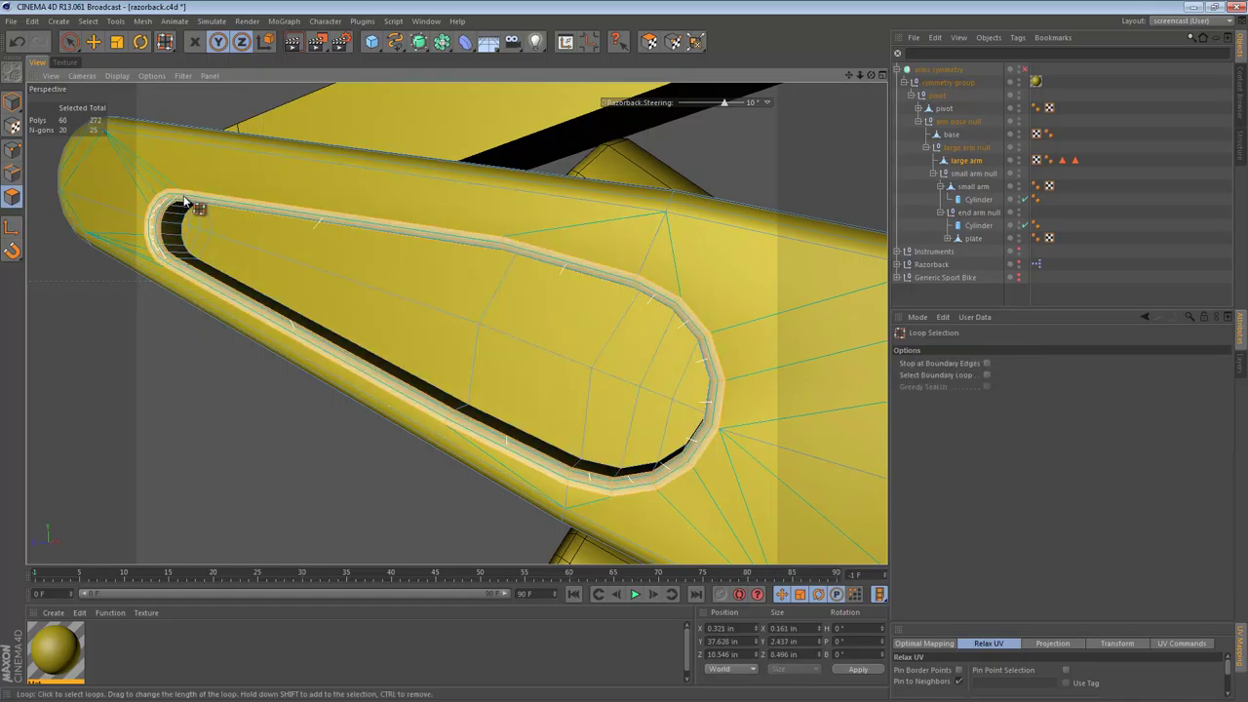
key("u")
key("e")
key("space")
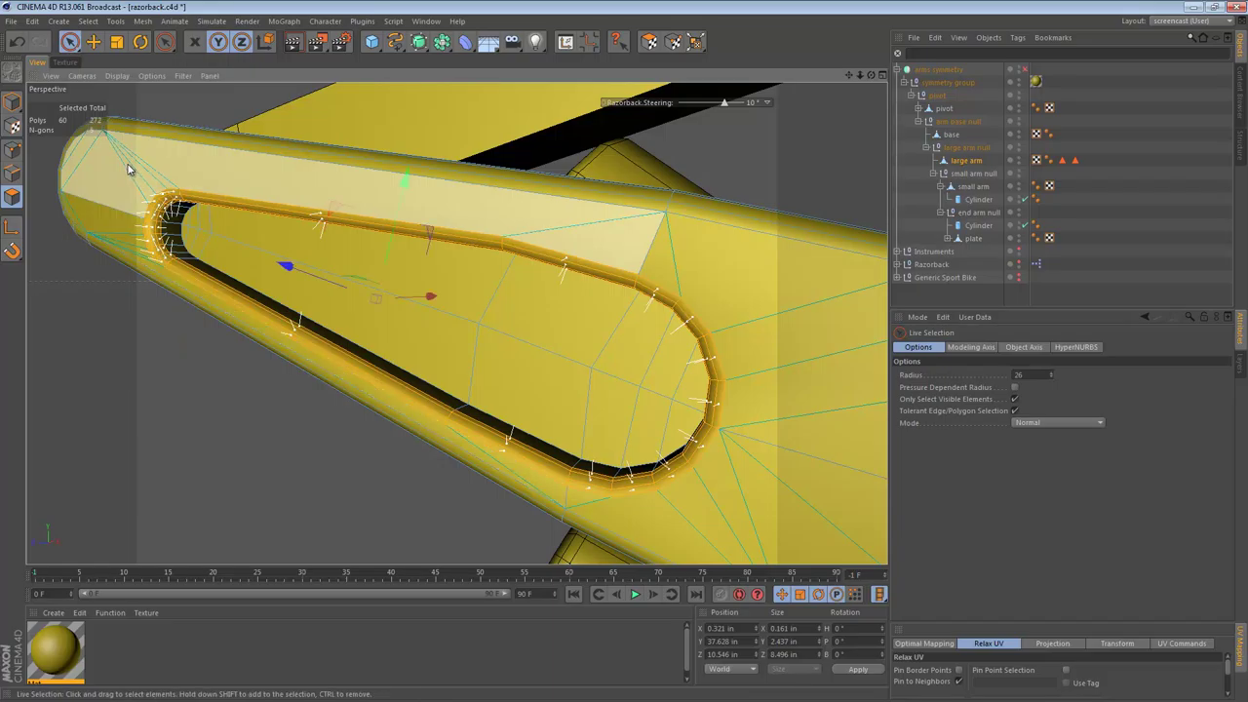
- Try to melt the four polygons surrounding the recess on the arm's side face into a single N-gon
left_click(107, 199)
left_click(738, 333)
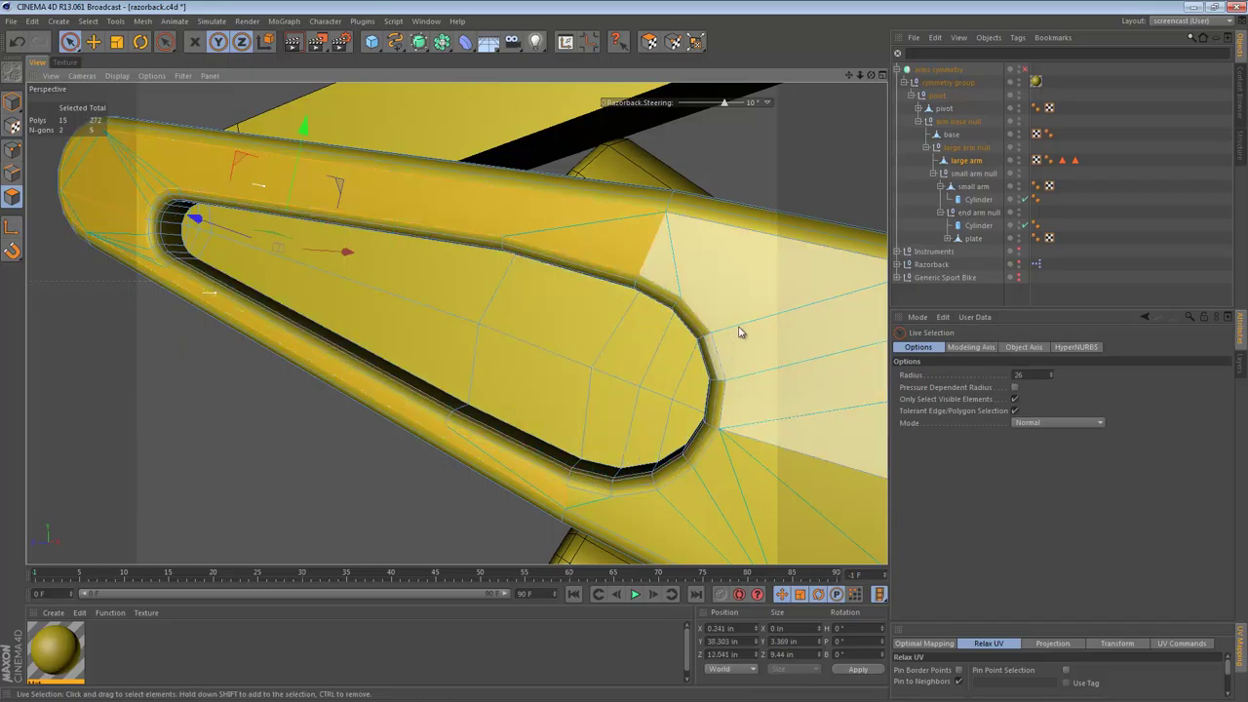
left_click(759, 528)
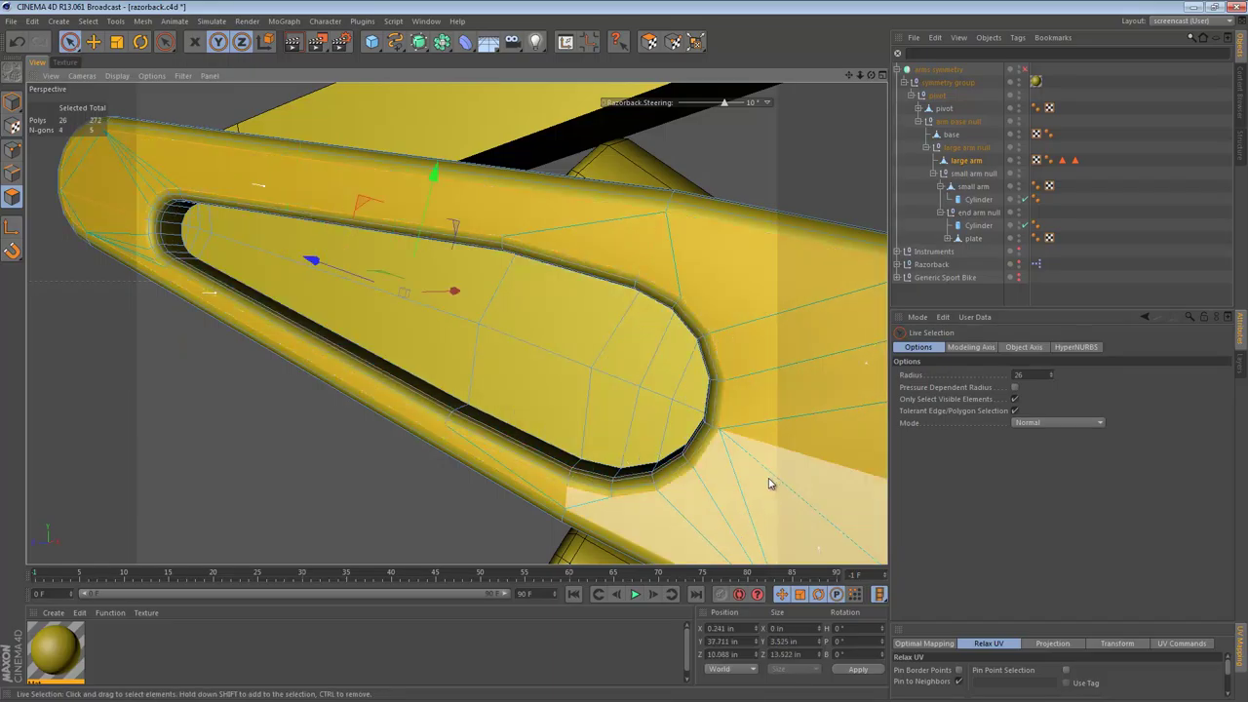
right_click_drag(768, 478, 699, 448, "alt")
middle_click_drag(765, 476, 719, 456, "alt")
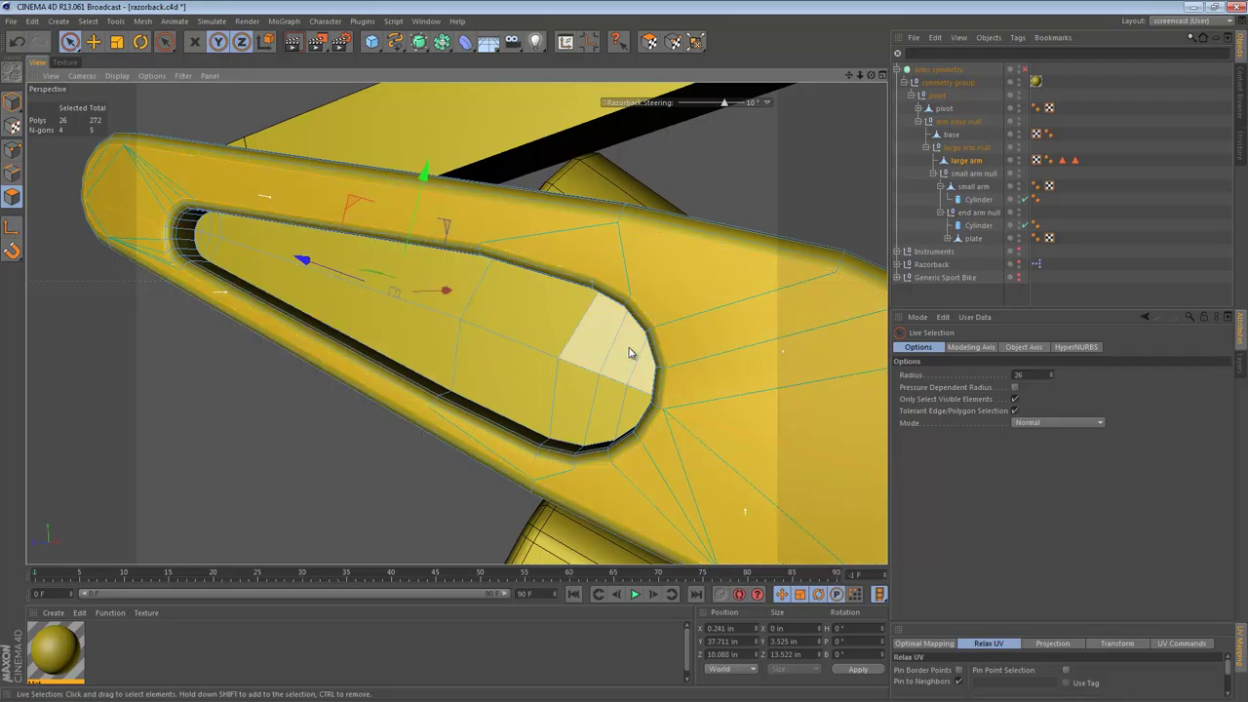
left_click_drag(696, 387, 314, 270, "alt")
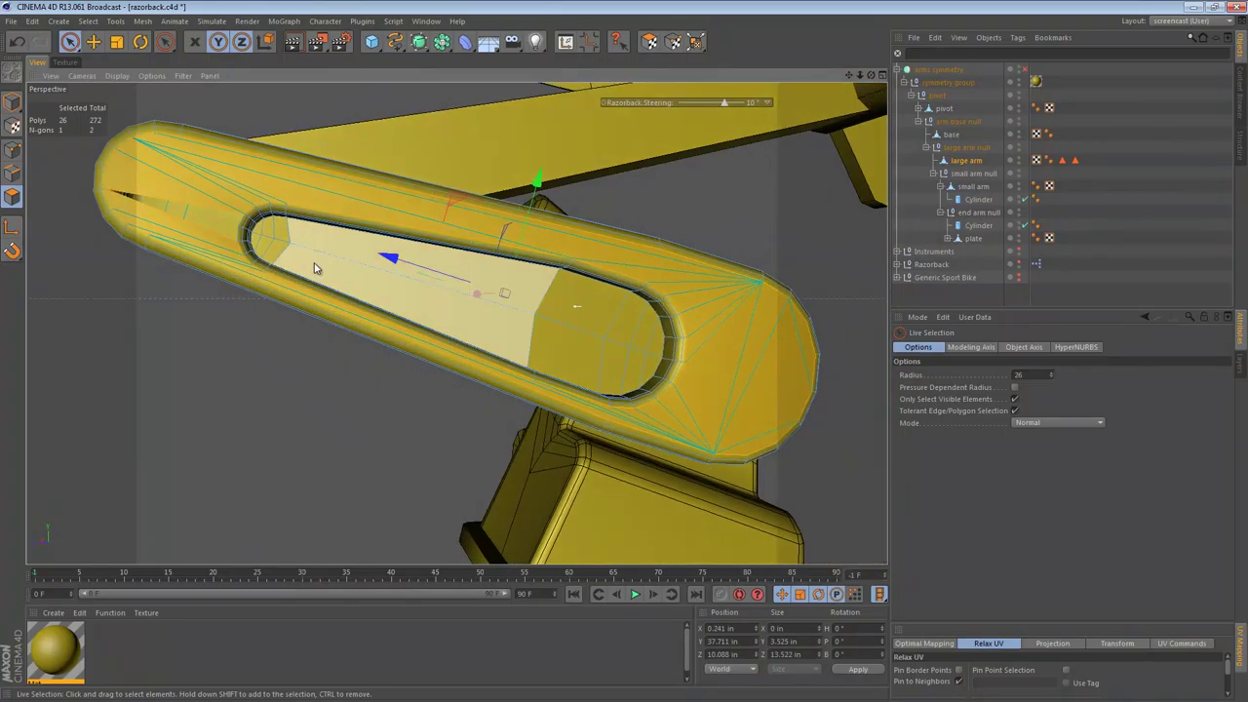
- Select the two polygons between the recess's wide end and the arm's wide rounded rim and melt them into one N-gon
key("e")
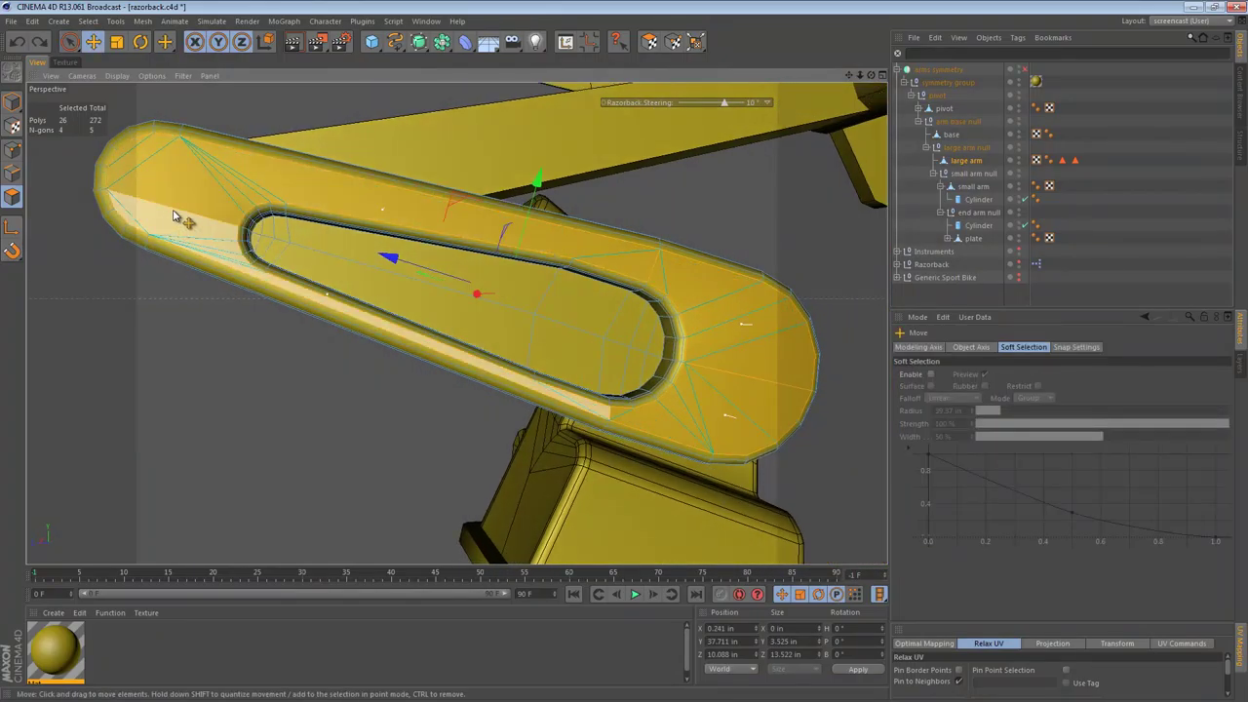
key("space")
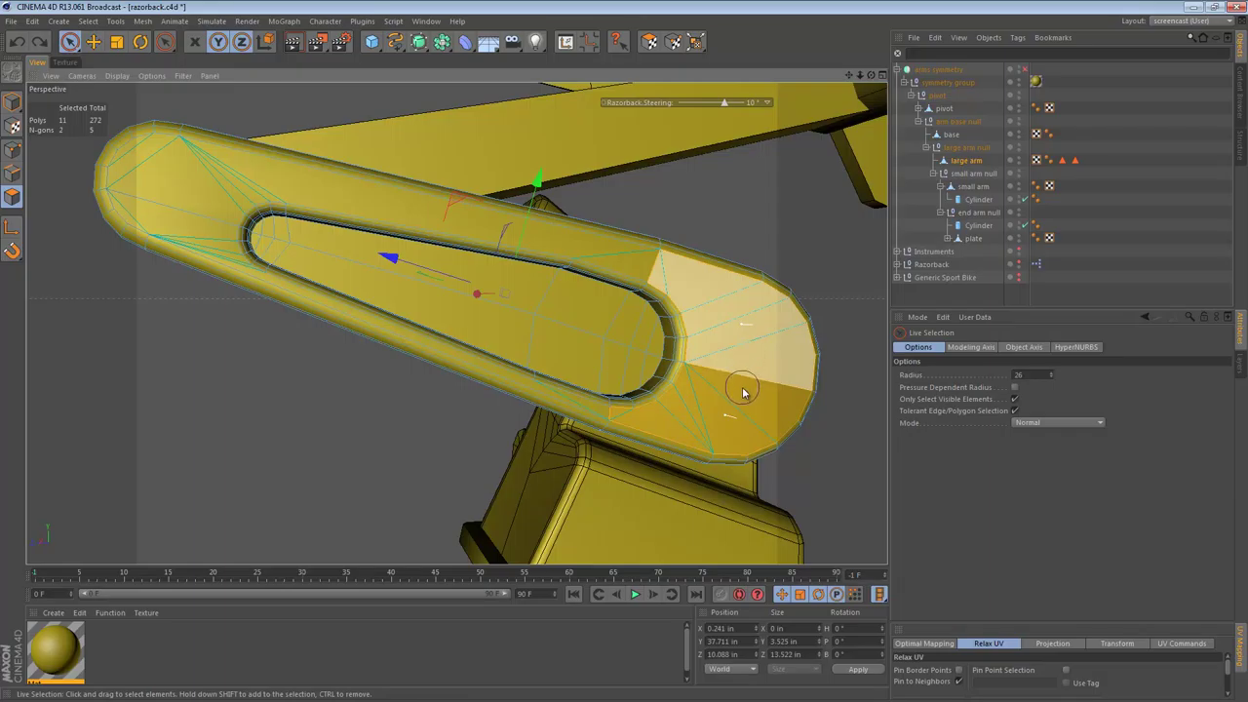
left_click(741, 387)
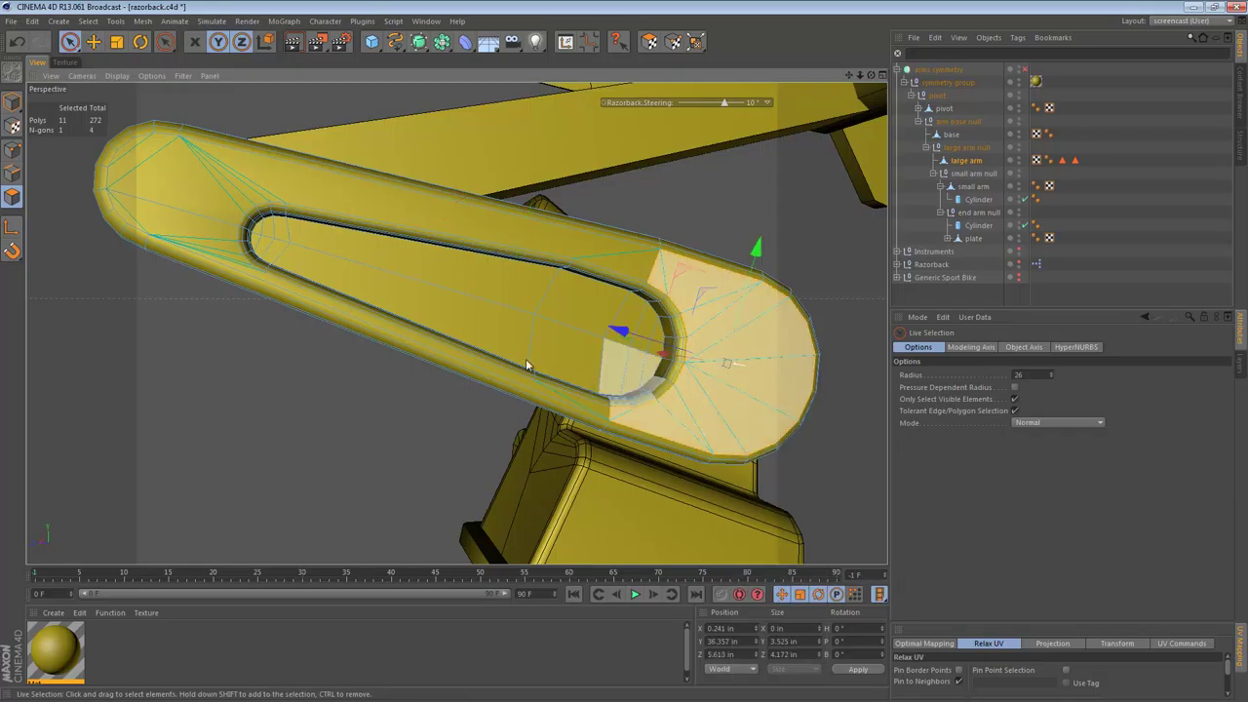
left_click(336, 278)
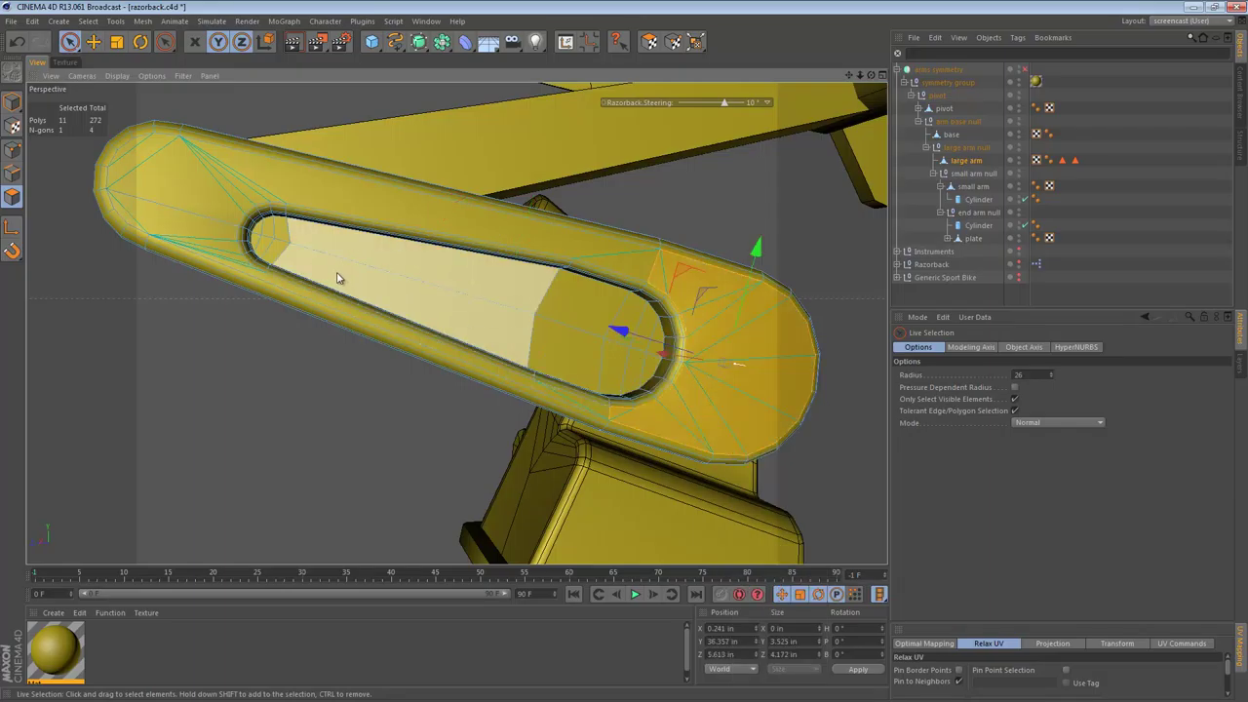
- Select the two long polygons on either side of the recess that meet at the arm's narrow end and melt them together
key("space")
left_click(164, 196)
left_click(169, 230, "shift")
key("u")
key("z")
- Add the wide-end polygon to the selection and melt everything around the recess into one continuous N-gon
left_click_drag(298, 255, 497, 317, "alt")
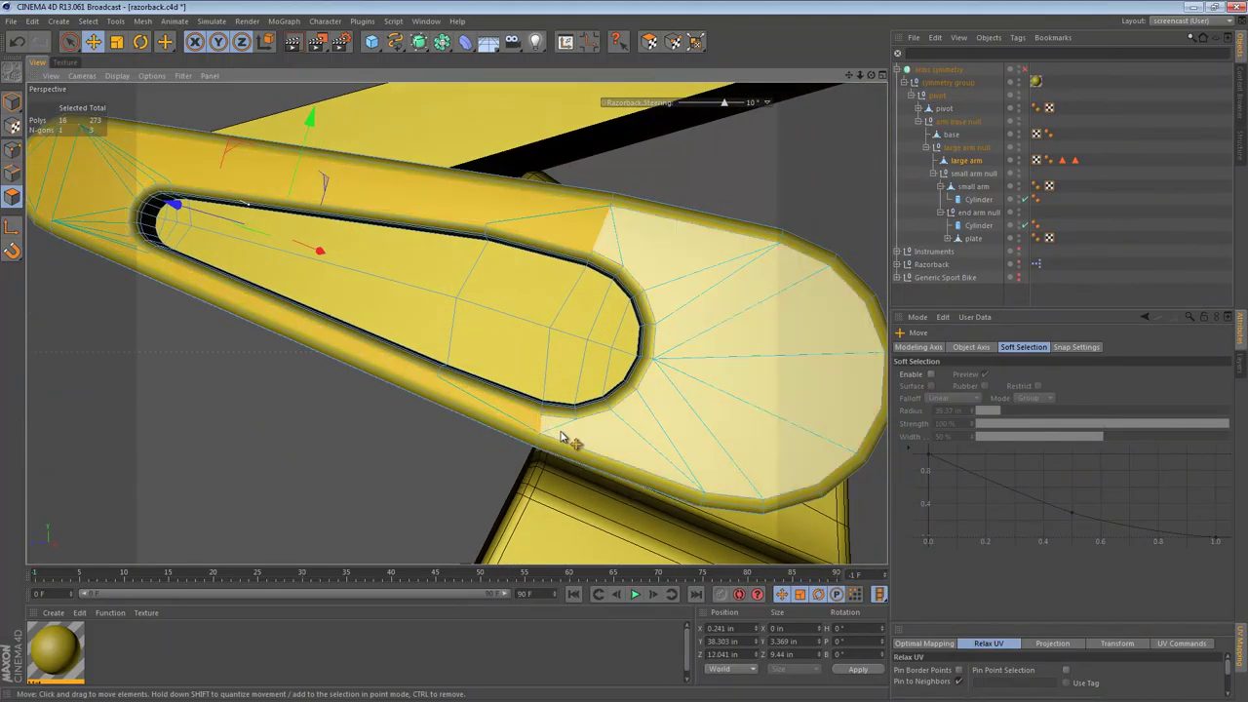
left_click(564, 436, "shift")
key("u")
key("z")
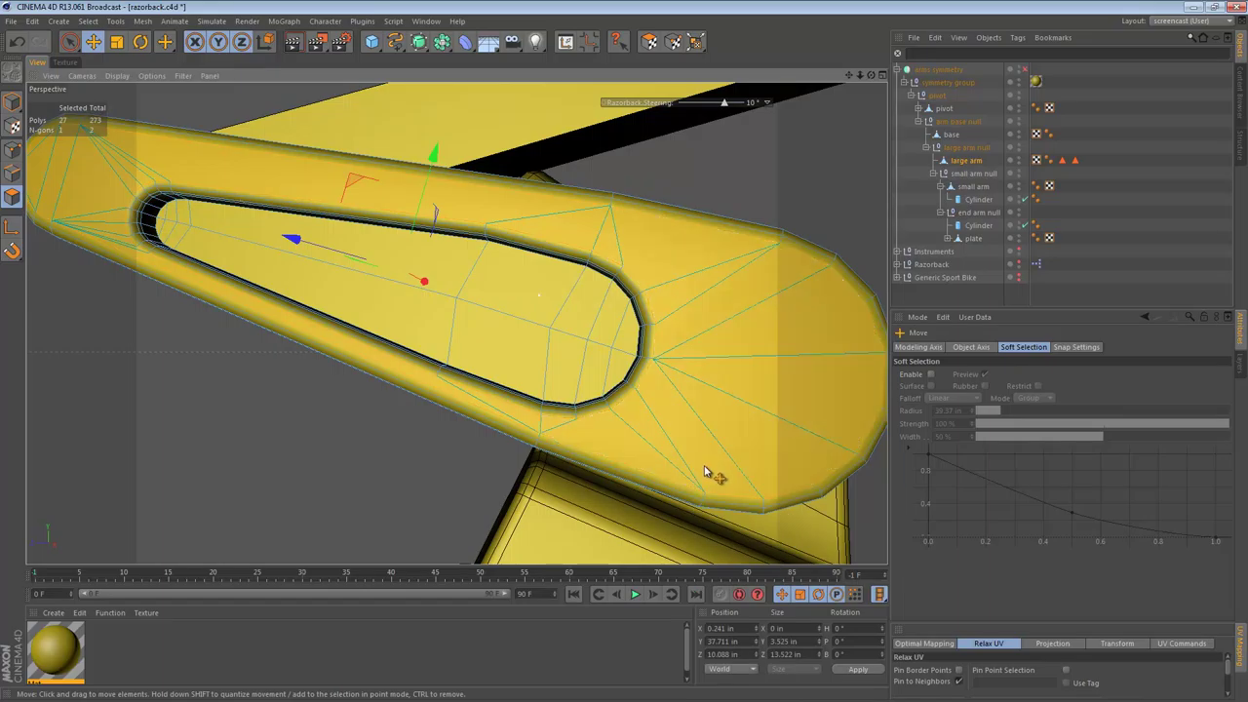
- Cut Knife edges from the middle of the recess's wide end straight out to matching points on the arm's wide rounded rim
key("k")
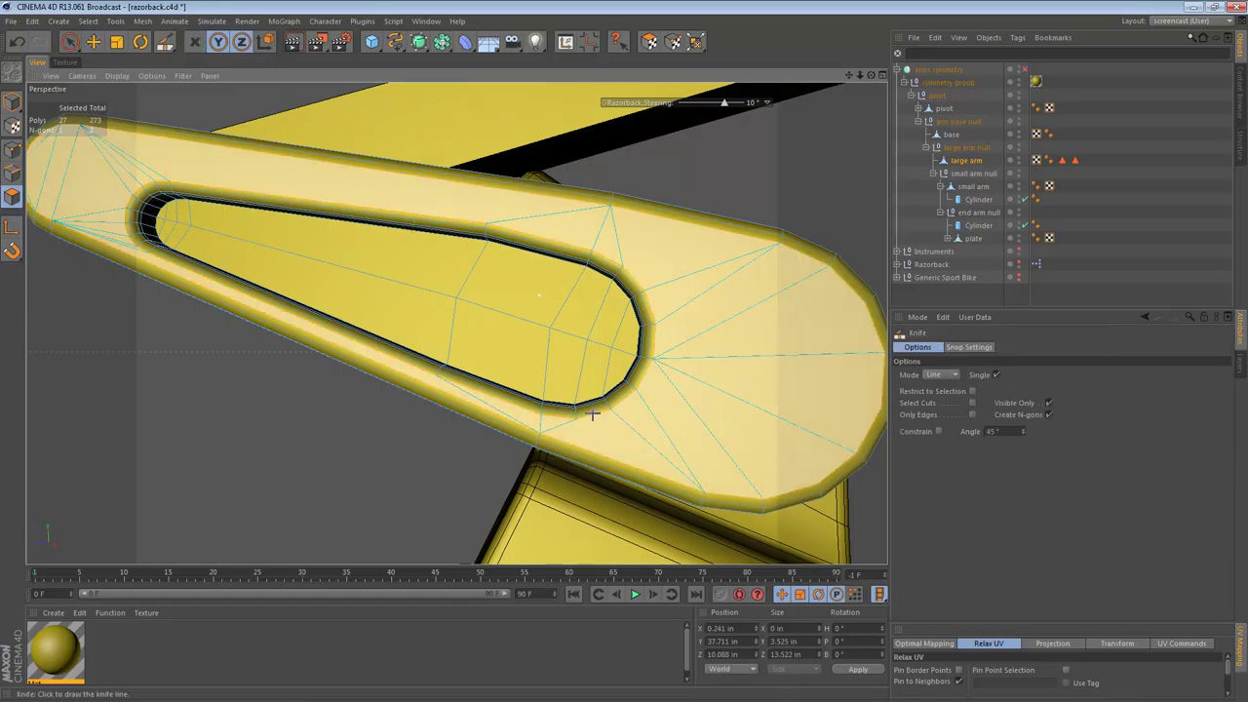
mouse_move(529, 362)
left_mouse_down("alt")
mouse_move(464, 363)
mouse_move(618, 361)
mouse_move(643, 345)
mouse_move(604, 364)
mouse_move(807, 402)
left_mouse_up("alt")
left_click_drag(578, 330, 804, 345)
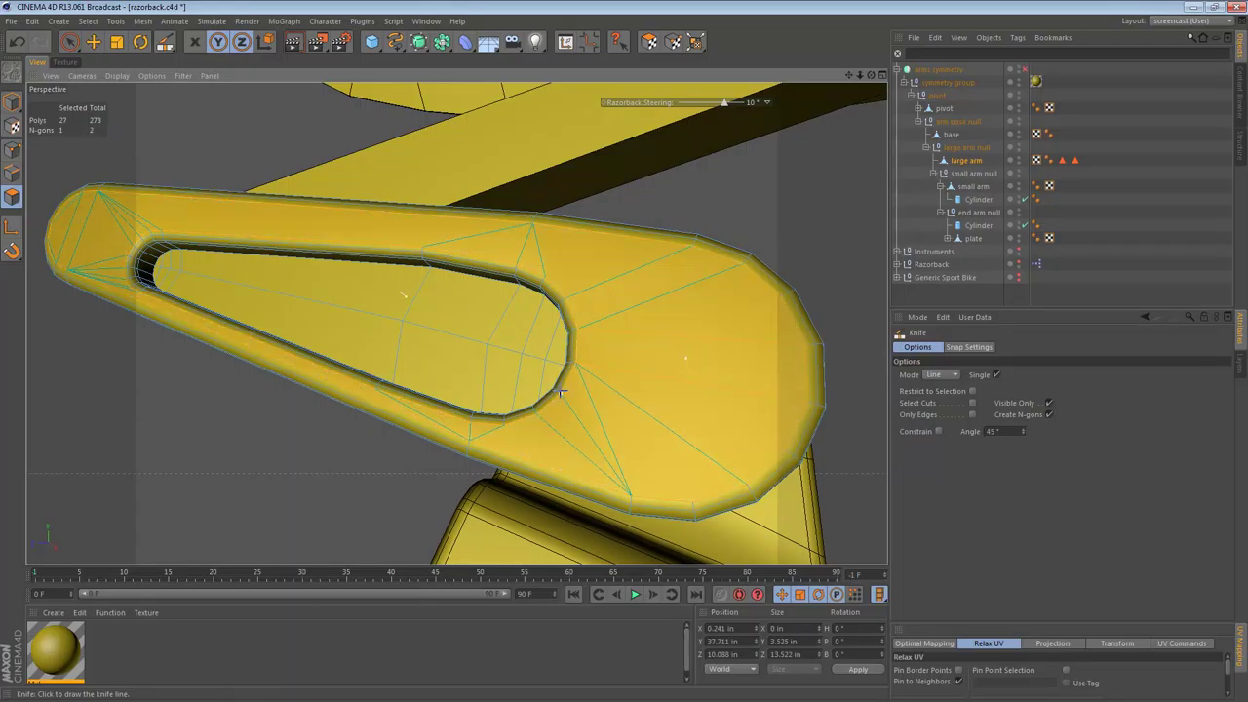
left_click_drag(560, 394, 555, 348)
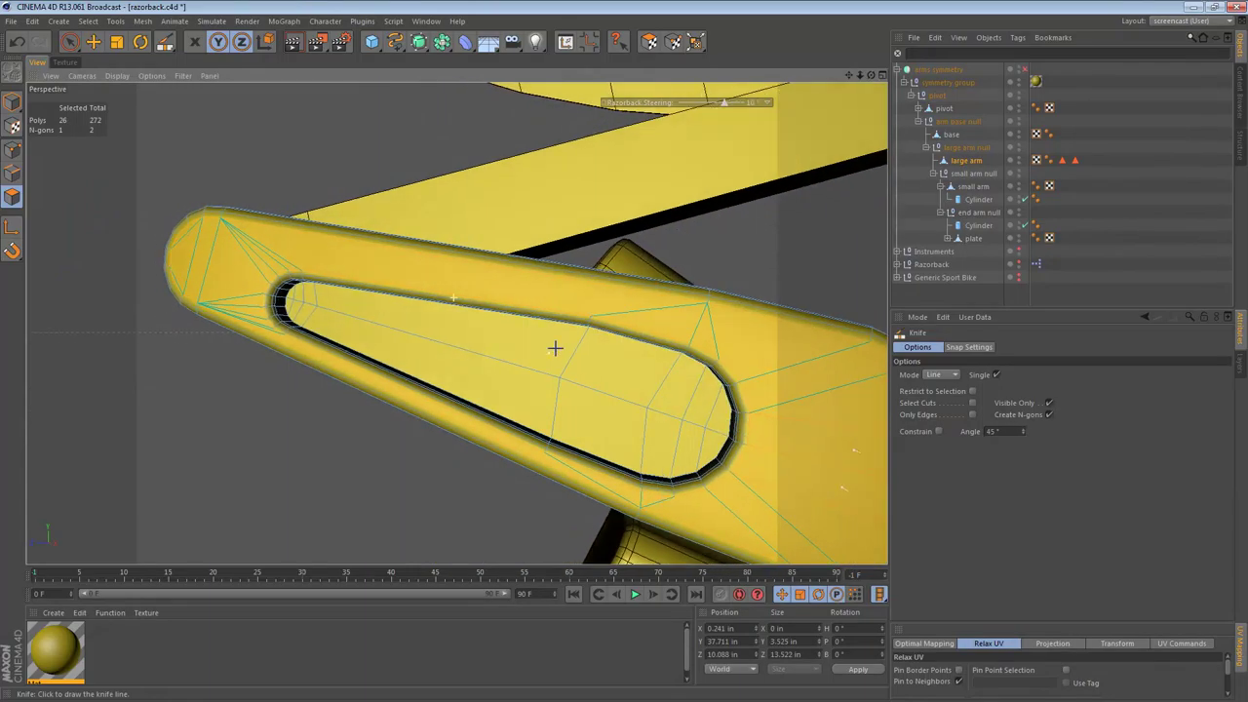
middle_click_drag(615, 339, 292, 304, "alt")
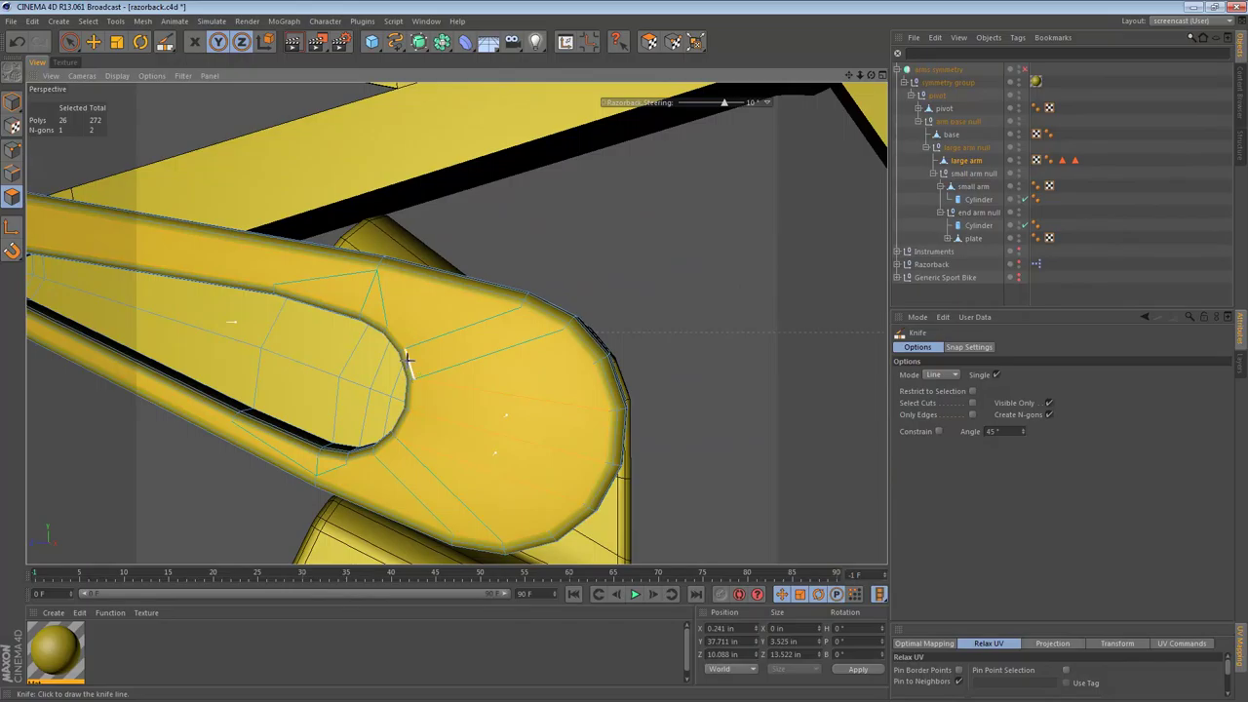
left_click_drag(406, 348, 587, 362)
- Cut Knife edges from the lower curve of the recess's wide end to matching points on the arm's lower rim
mouse_move(517, 419)
left_mouse_down("alt")
mouse_move(565, 282)
mouse_move(428, 337)
mouse_move(462, 300)
mouse_move(532, 364)
mouse_move(600, 376)
mouse_move(424, 326)
mouse_move(482, 364)
mouse_move(555, 385)
left_mouse_up("alt")
right_click_drag(454, 363, 548, 363, "alt")
middle_click_drag(470, 337, 590, 367, "alt")
right_click_drag(572, 371, 511, 375, "alt")
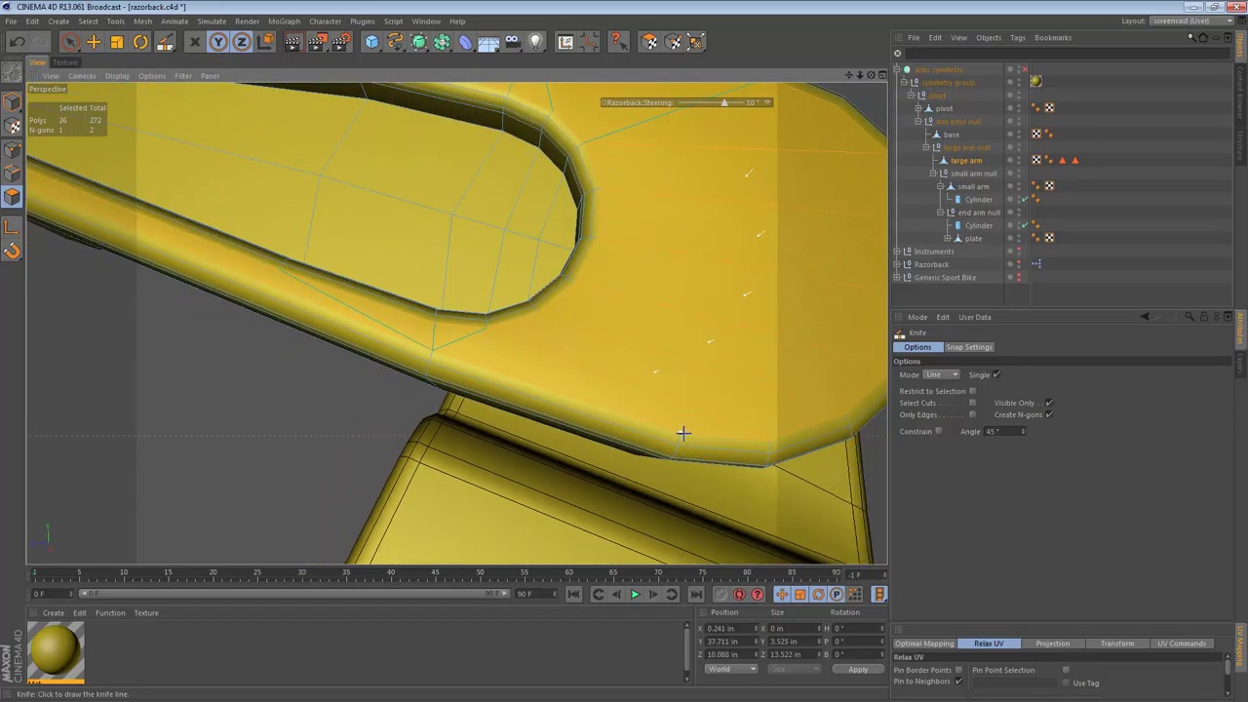
left_click_drag(682, 433, 436, 326)
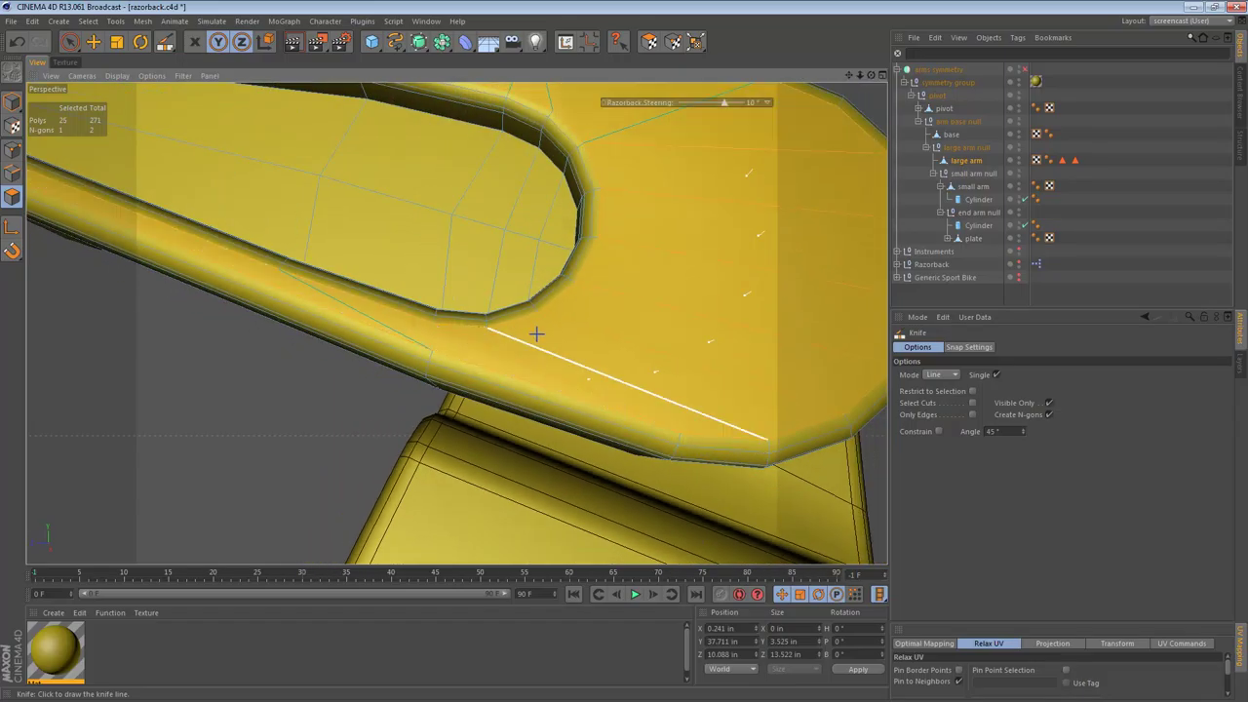
left_click_drag(536, 334, 554, 401, "alt")
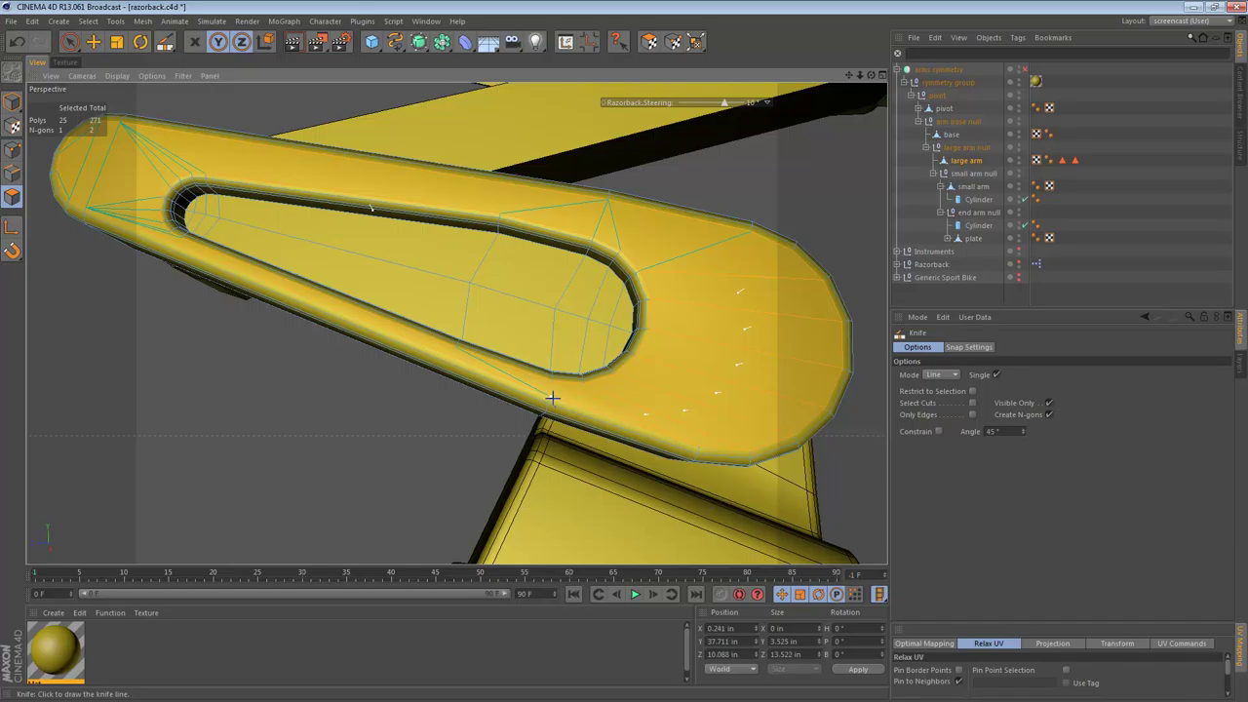
- Cut Knife edges from the upper curve of the recess's wide end to matching points on the arm's upper rim
left_click_drag(502, 286, 501, 340, "alt")
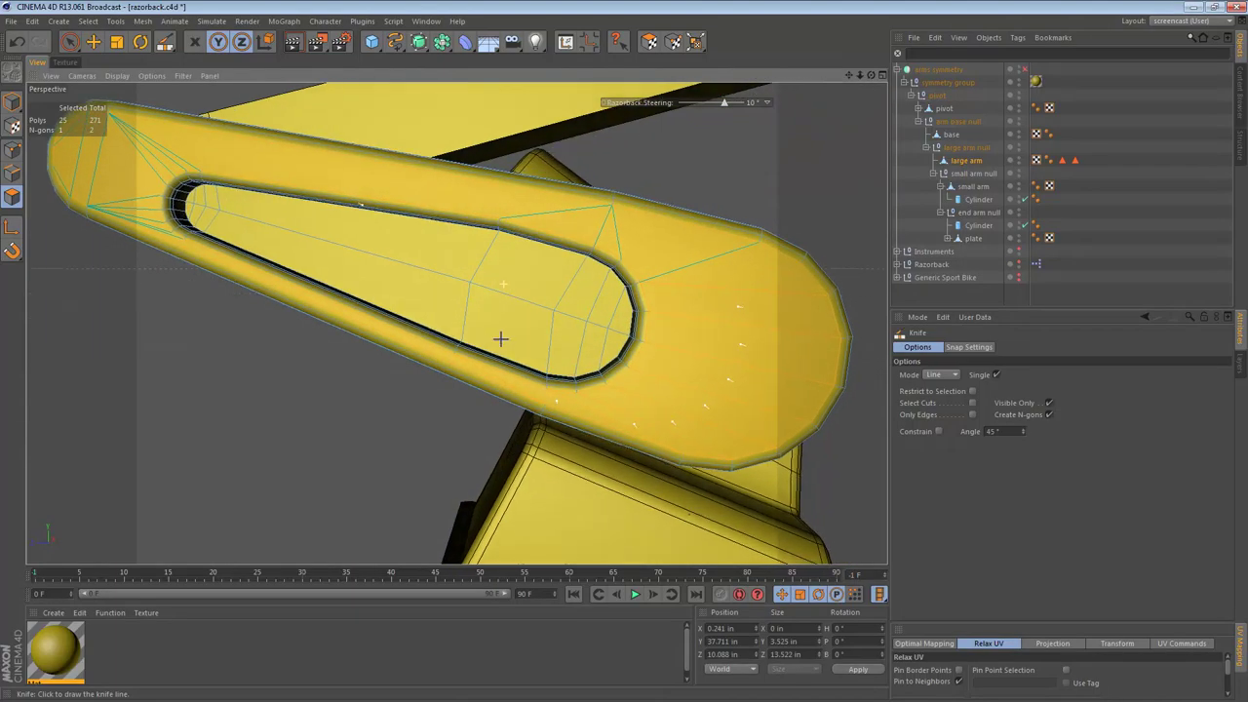
middle_click_drag(501, 338, 473, 379, "alt")
right_click_drag(488, 345, 507, 330, "alt")
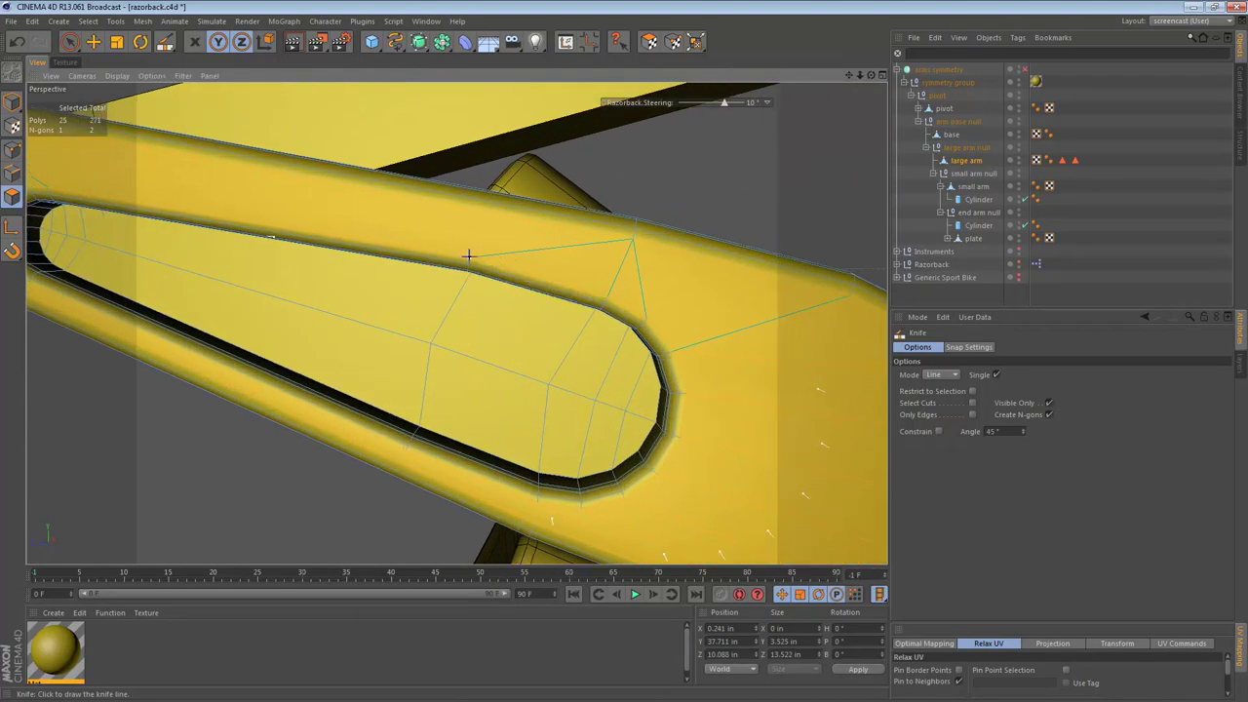
left_click_drag(469, 256, 631, 239)
middle_click_drag(673, 306, 538, 302, "alt")
left_click_drag(473, 293, 709, 294)
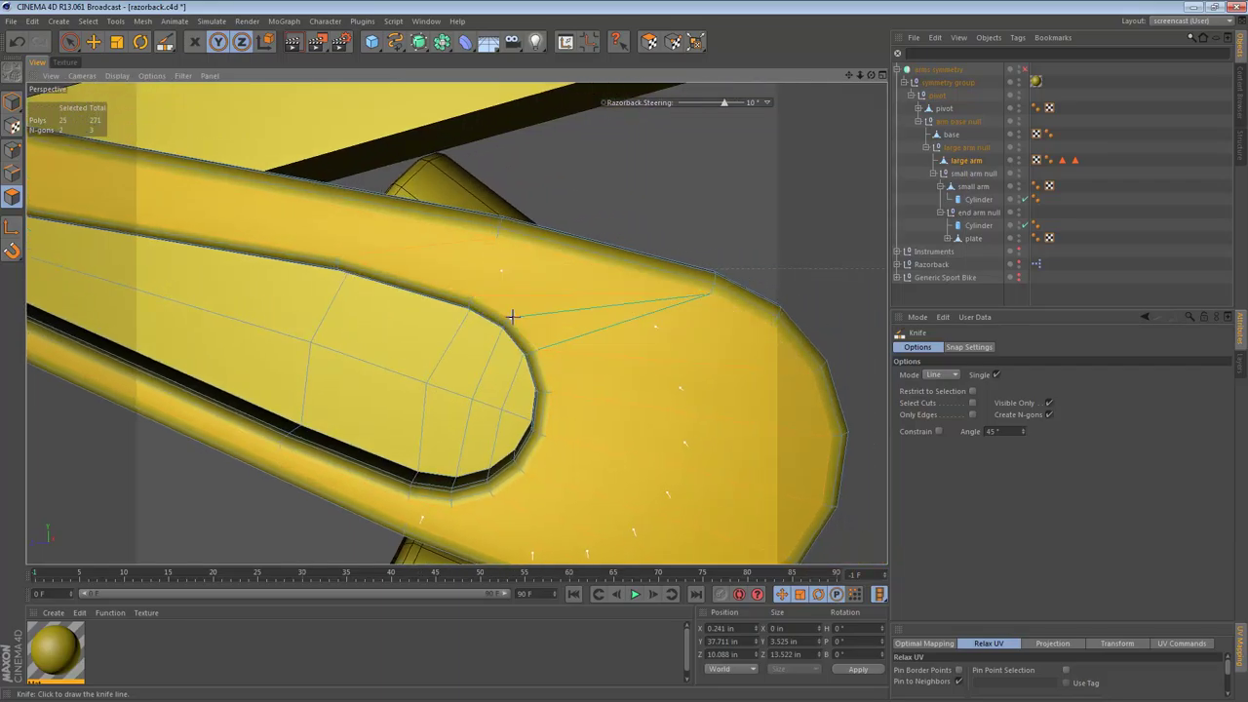
left_click_drag(512, 317, 770, 328)
right_click_drag(741, 387, 663, 392, "alt")
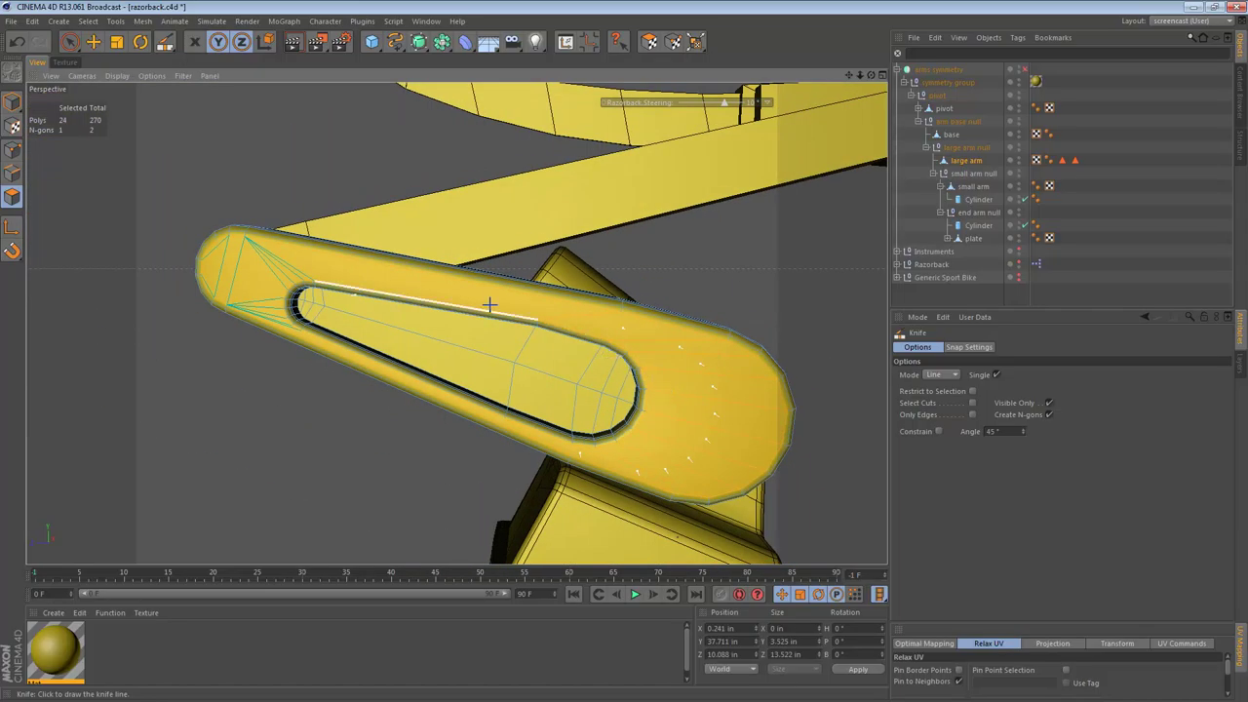
- Cut Knife edges from the lower curve of the recess's narrow end to matching points on the arm's lower rim
scroll(637, 287, "up", 5)
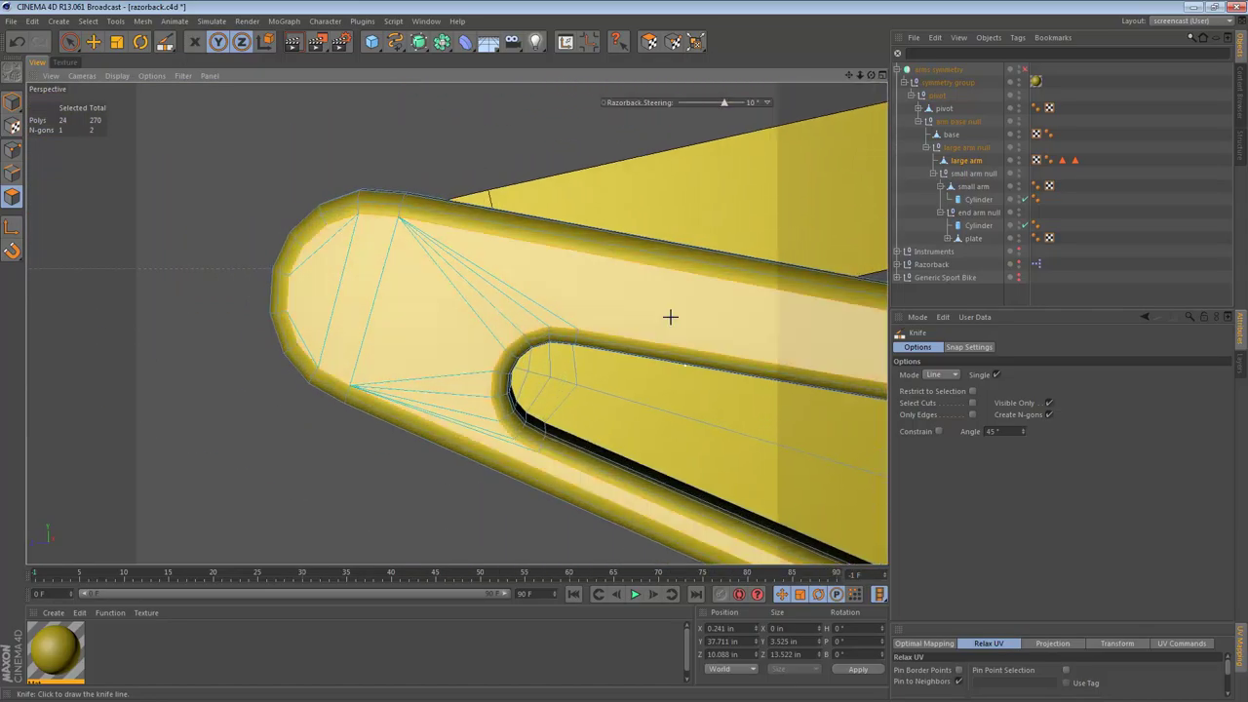
mouse_move(669, 317)
left_mouse_down("alt")
mouse_move(641, 323)
mouse_move(410, 219)
left_mouse_up("alt")
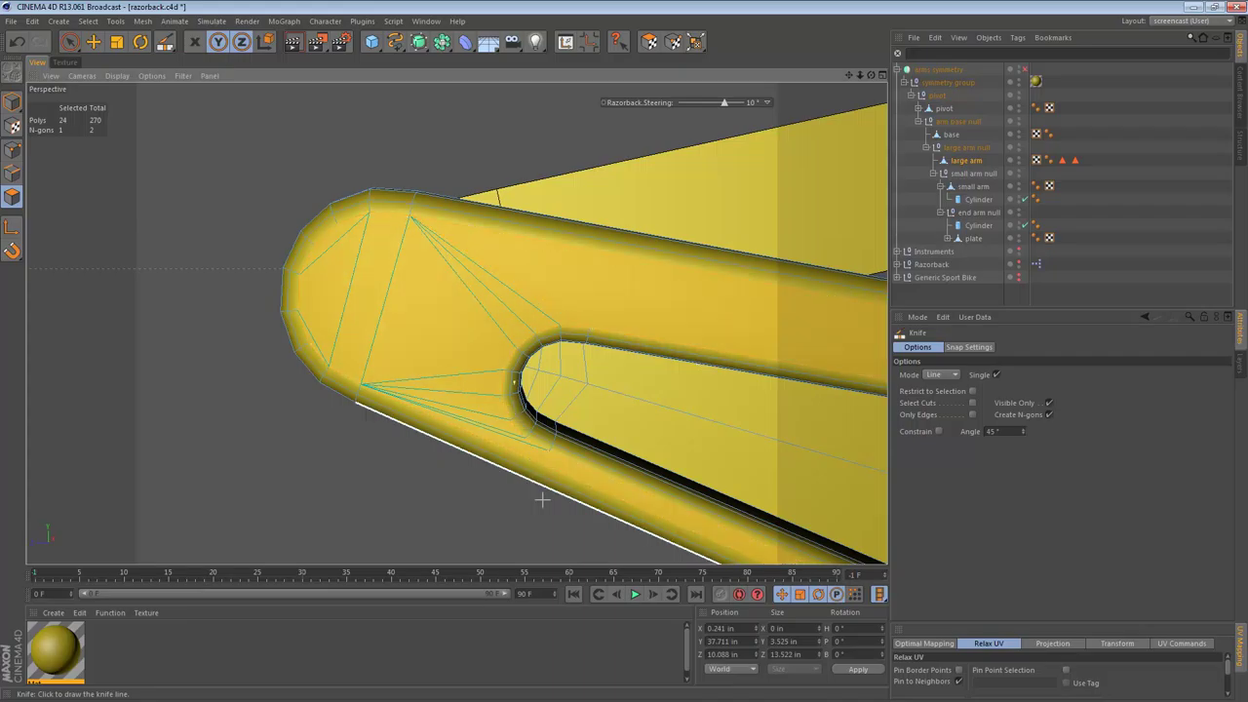
left_click_drag(547, 452, 359, 381)
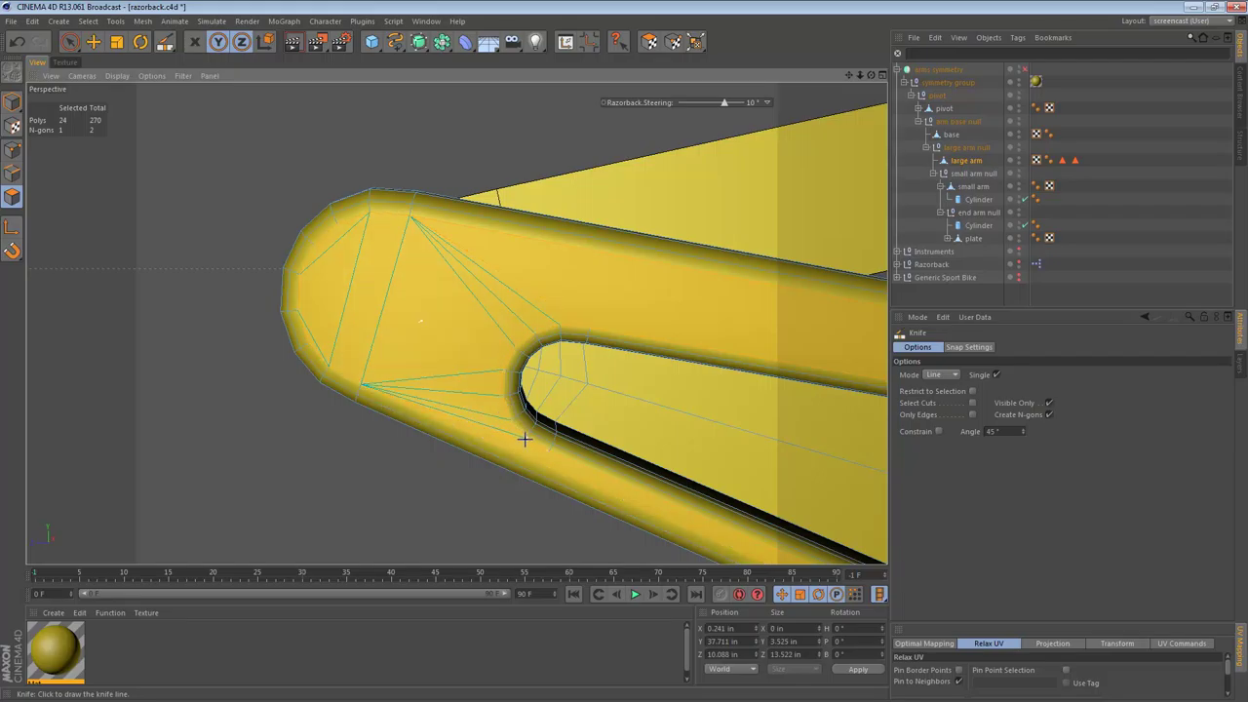
left_click_drag(417, 394, 332, 367)
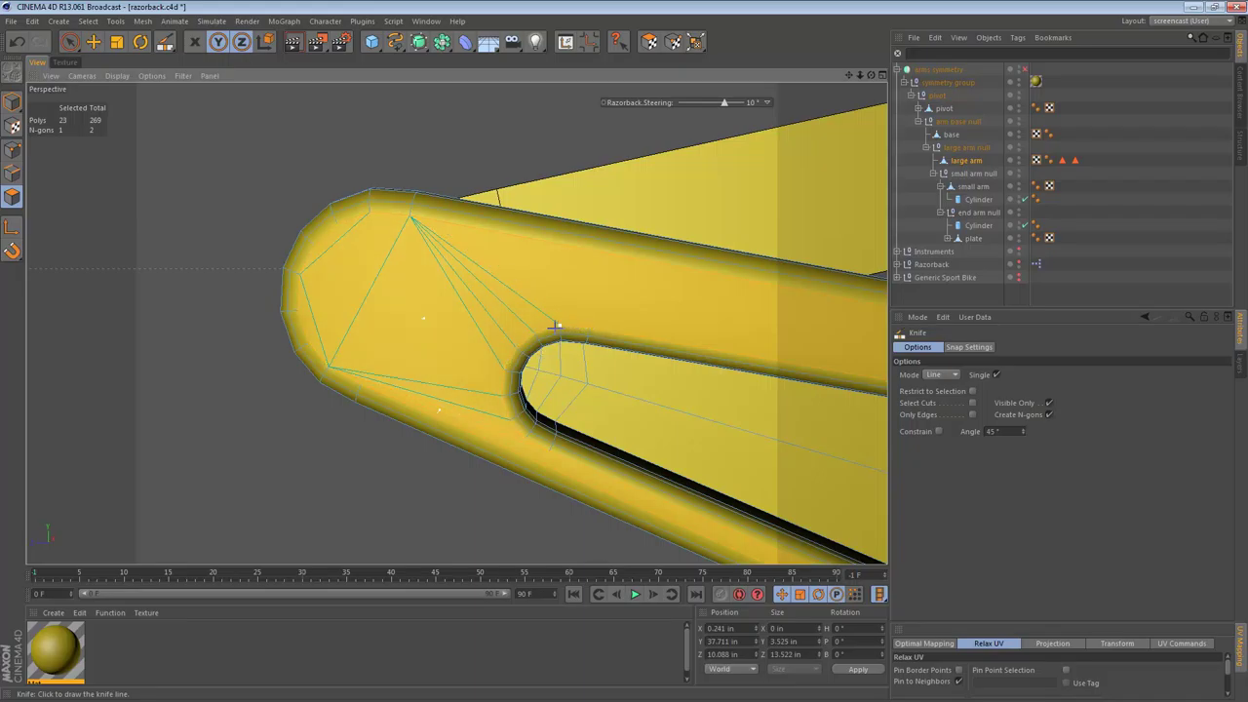
- Cut Knife edges from the upper curve and tip of the recess's narrow end to the arm's rounded rim, redoing one misplaced cut
left_click_drag(558, 325, 369, 213)
left_click_drag(514, 347, 317, 245)
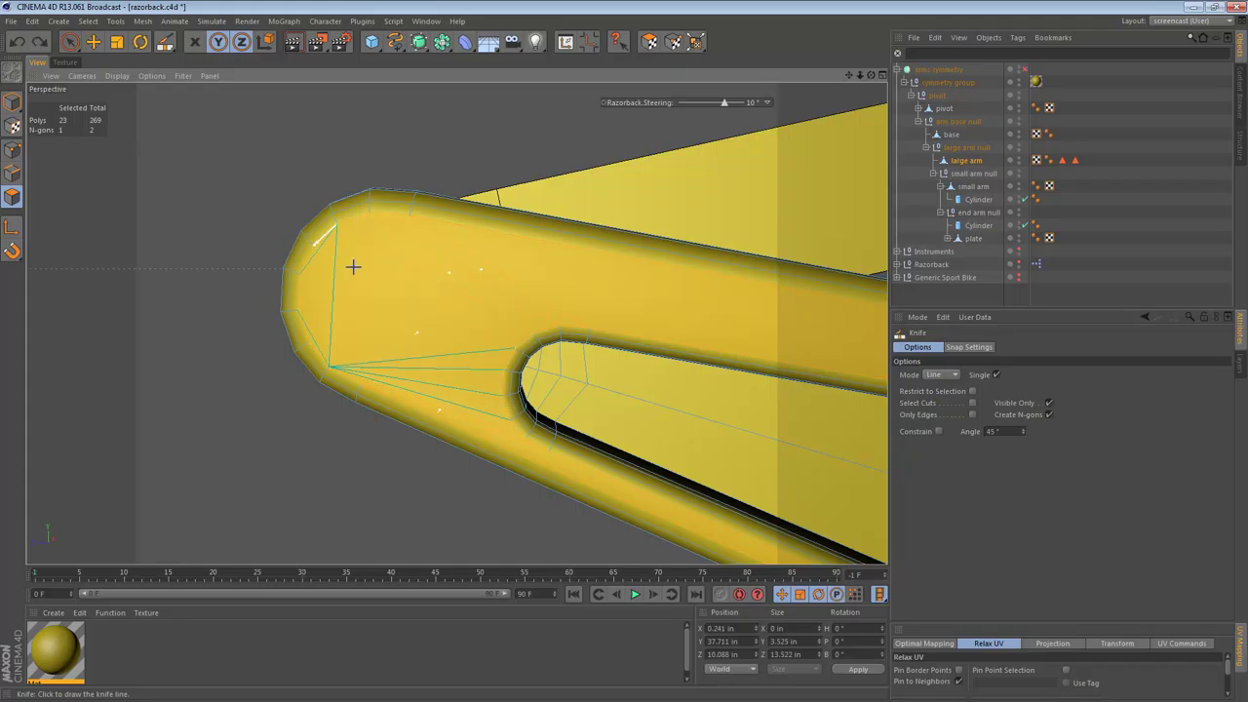
key("ctrl+z")
left_click_drag(502, 368, 299, 277)
mouse_move(502, 395)
left_mouse_down()
mouse_move(295, 322)
mouse_move(492, 395)
left_mouse_up()
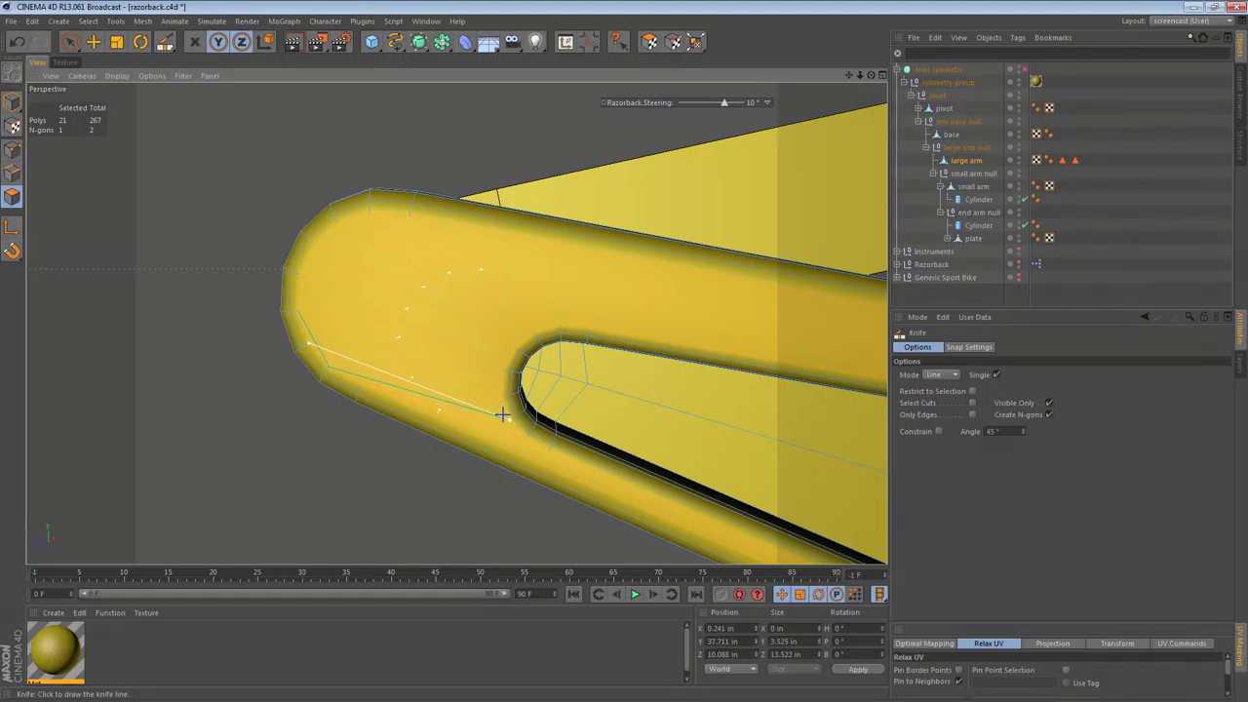
- Deselect everything in Model mode and examine the arm's recess with Gouraud shading without lines
right_click_drag(567, 303, 475, 306, "alt")
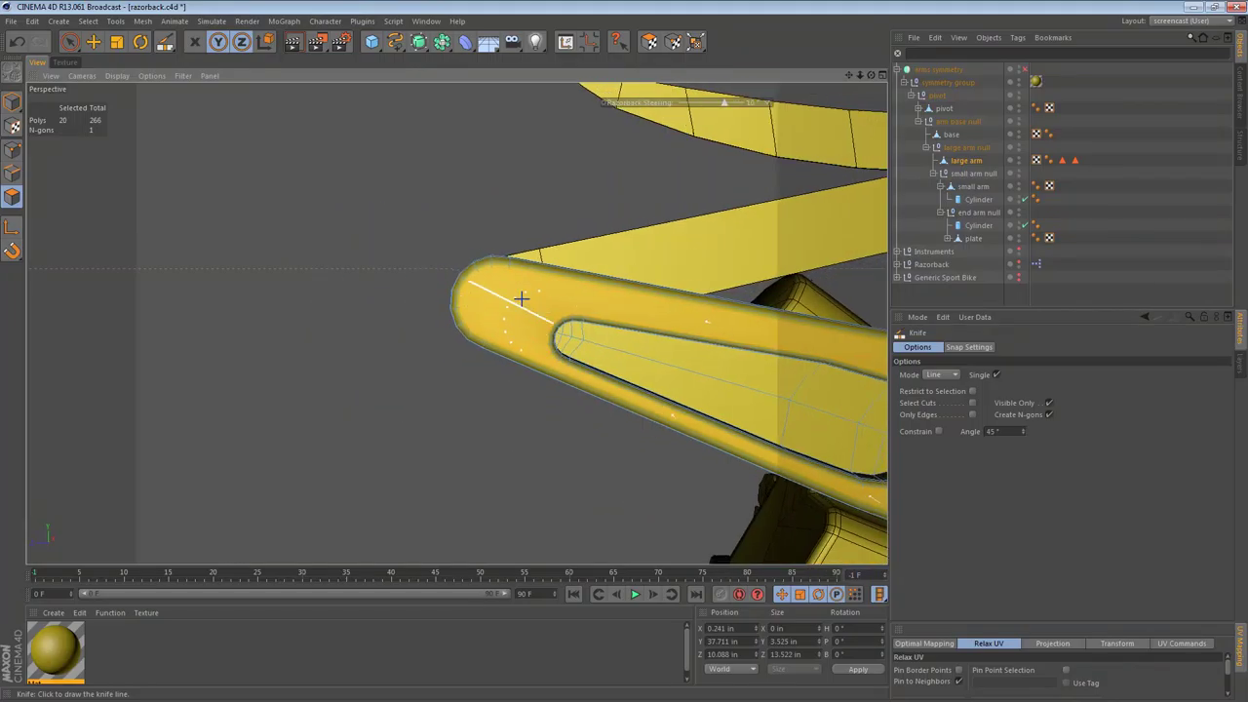
middle_click_drag(556, 309, 235, 200, "alt")
left_click(12, 103)
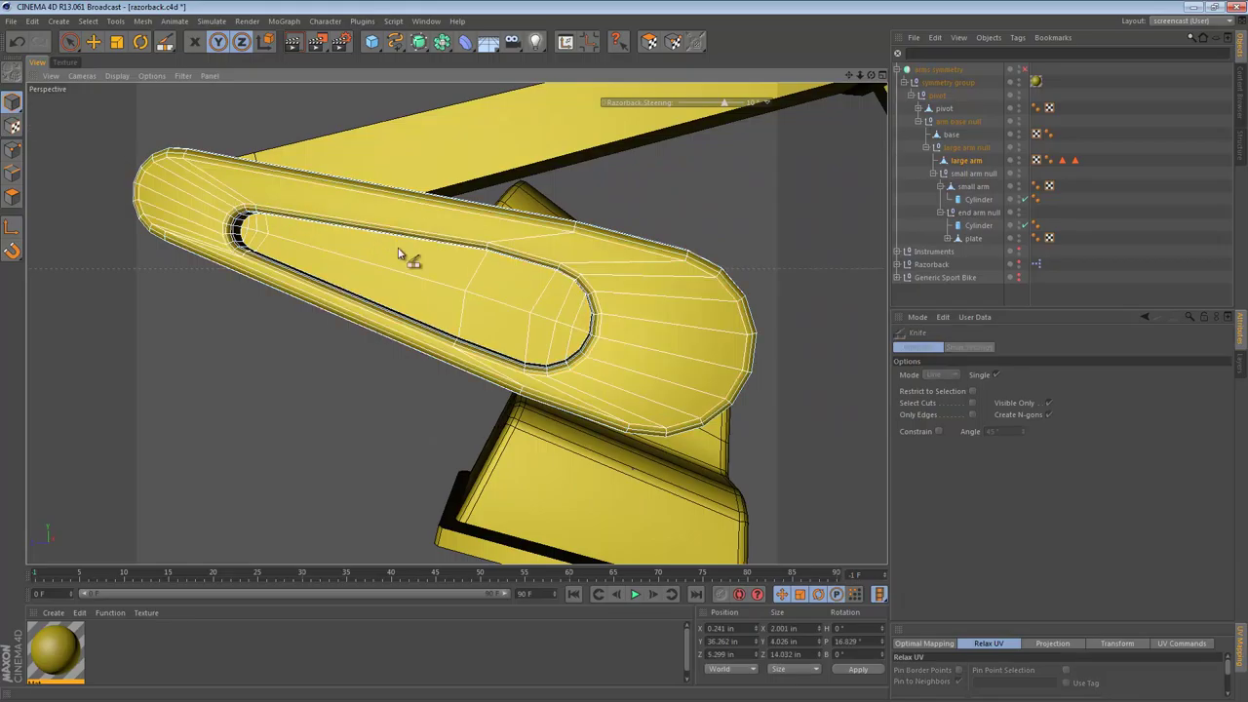
left_click_drag(574, 312, 463, 346, "alt")
key("ctrl+shift+a")
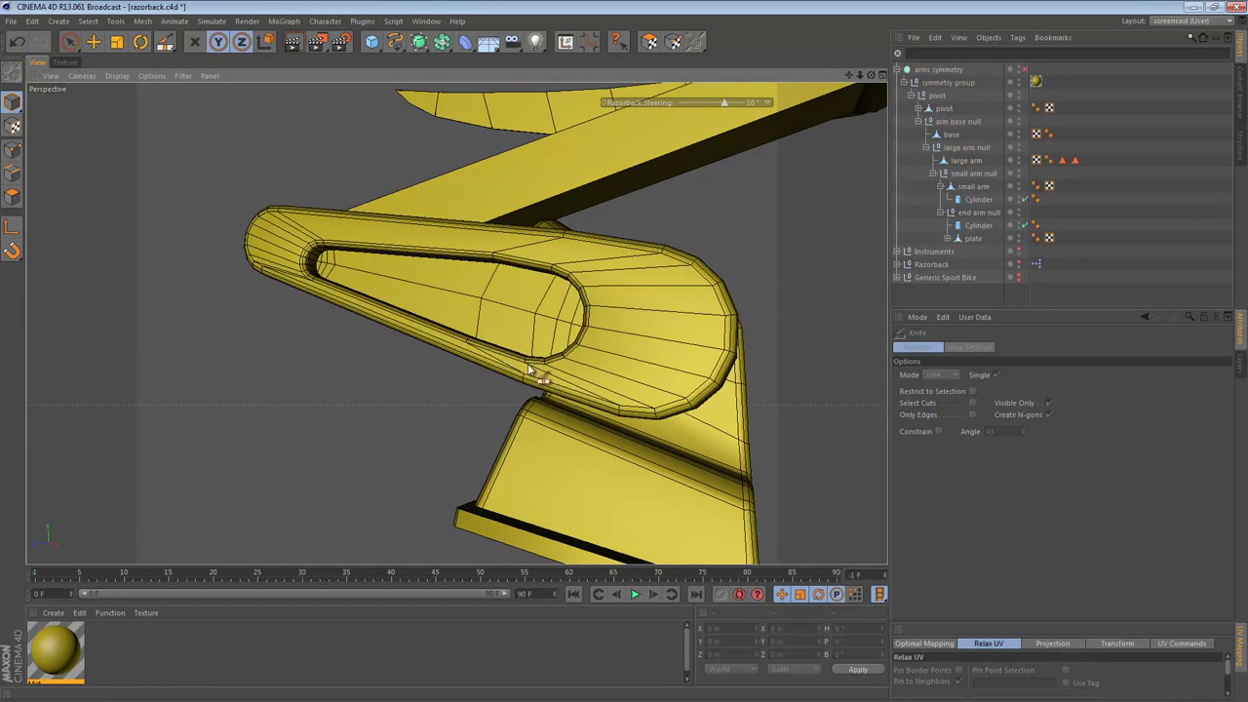
mouse_move(538, 336)
left_mouse_down("alt")
mouse_move(595, 250)
mouse_move(596, 358)
mouse_move(501, 379)
mouse_move(556, 396)
mouse_move(594, 328)
mouse_move(512, 205)
left_mouse_up("alt")
key("n")
key("a")
right_click_drag(455, 293, 574, 308, "alt")
left_click_drag(573, 308, 520, 303, "alt")
middle_click_drag(585, 334, 507, 334, "alt")
right_click_drag(491, 327, 516, 332, "alt")
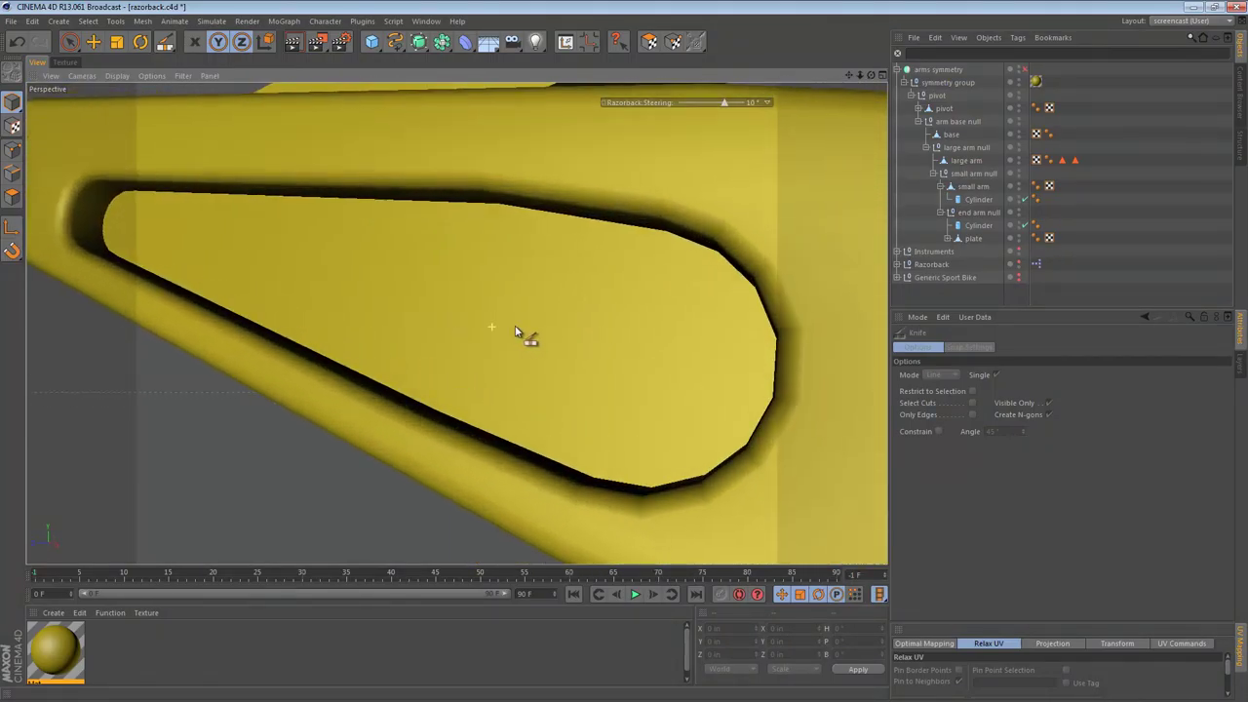
- Select the large arm and loop-select the edges around the recess floor's perimeter
key("e")
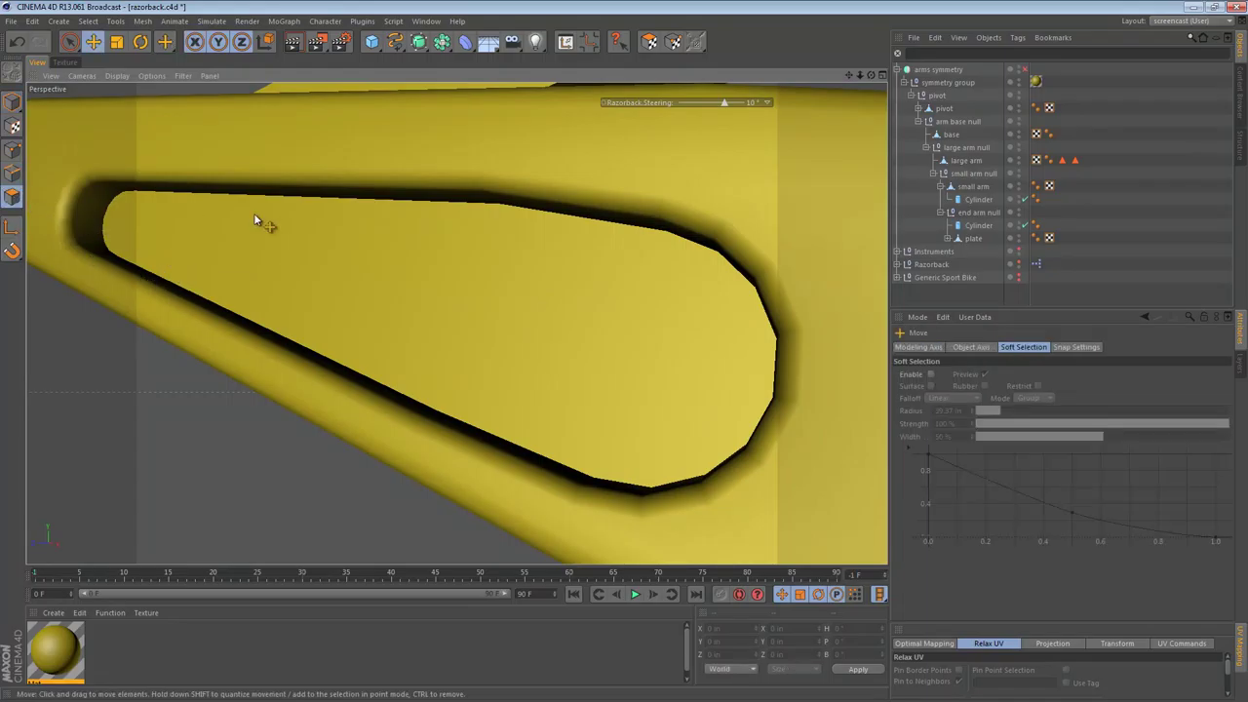
left_click(966, 159)
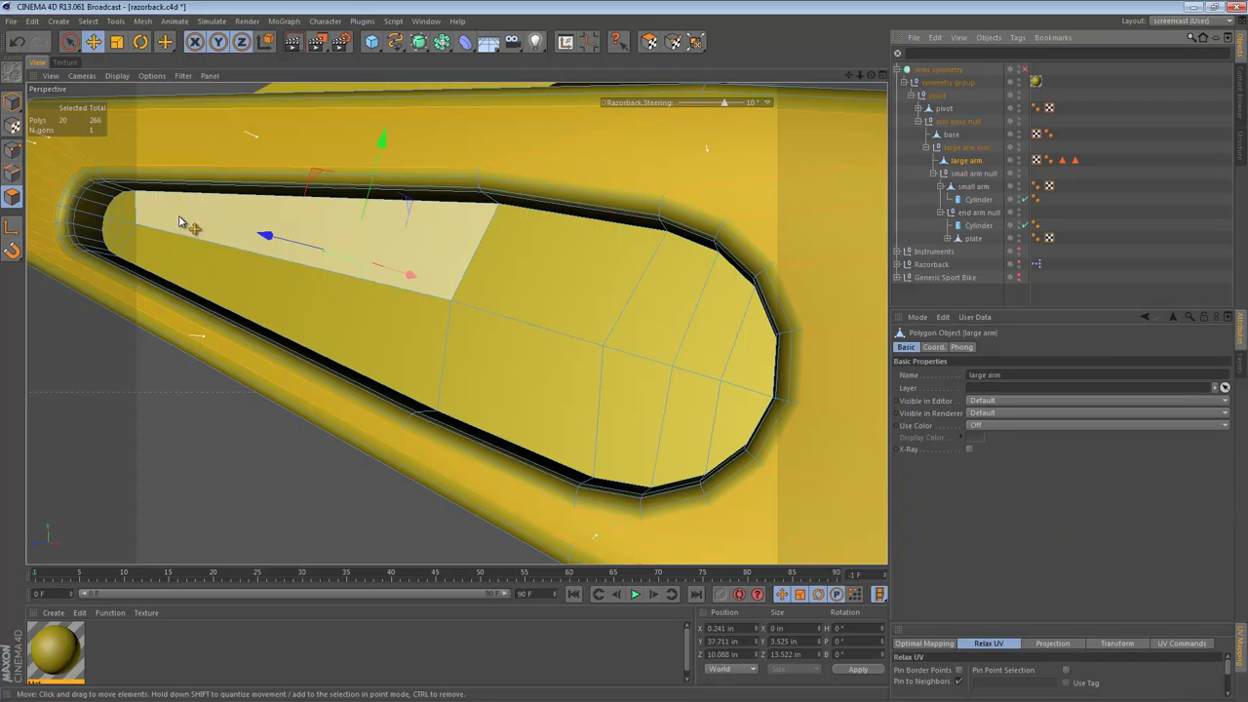
key("u")
key("l")
left_click(223, 202)
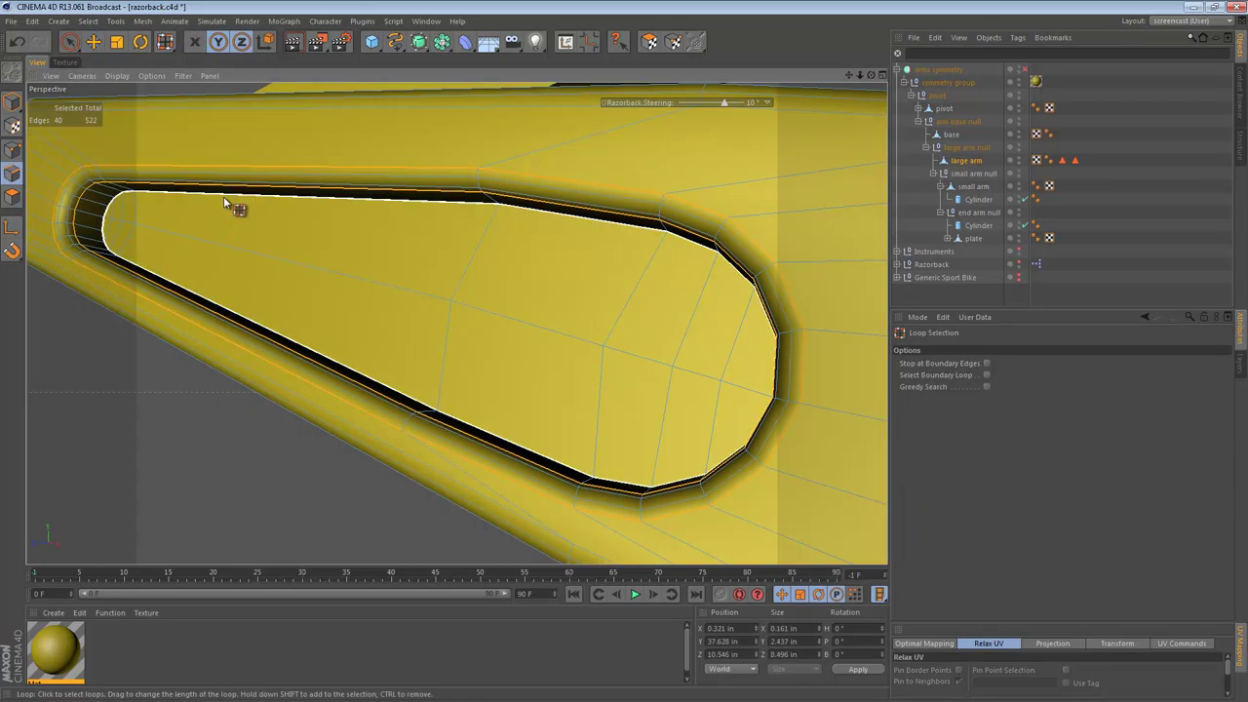
left_click(223, 198)
middle_click_drag(113, 213, 312, 255, "alt")
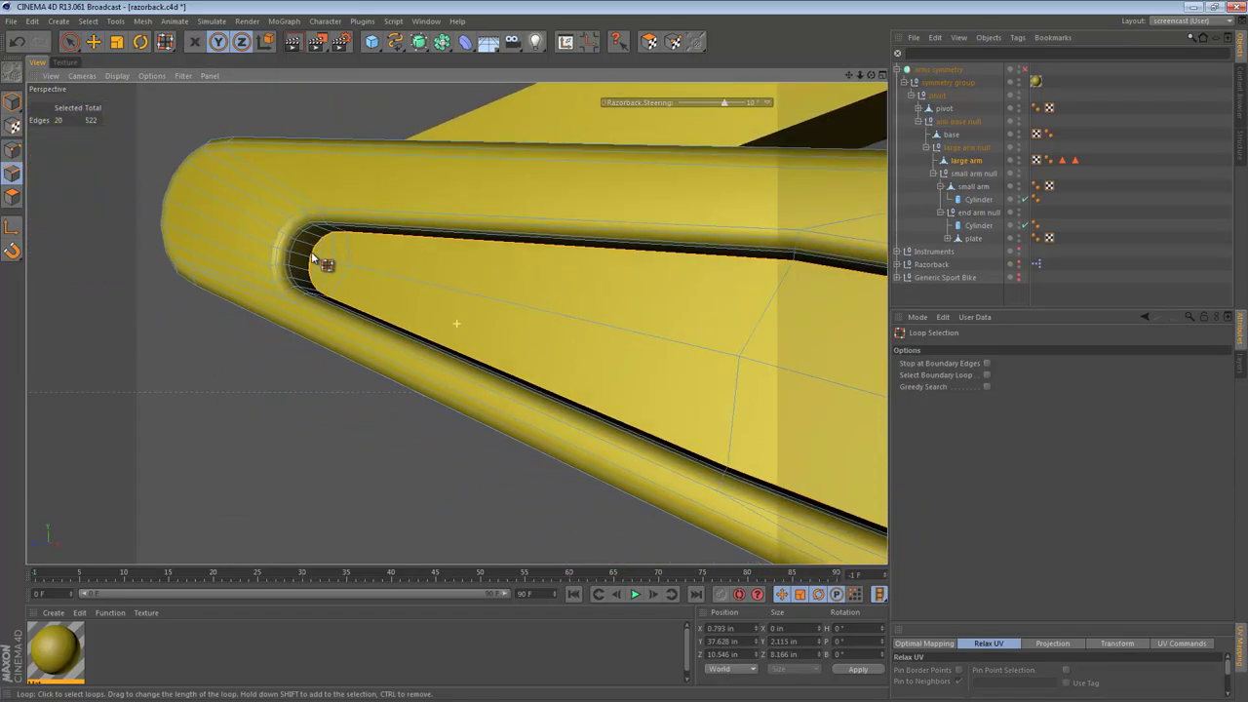
right_click_drag(310, 252, 487, 270, "alt")
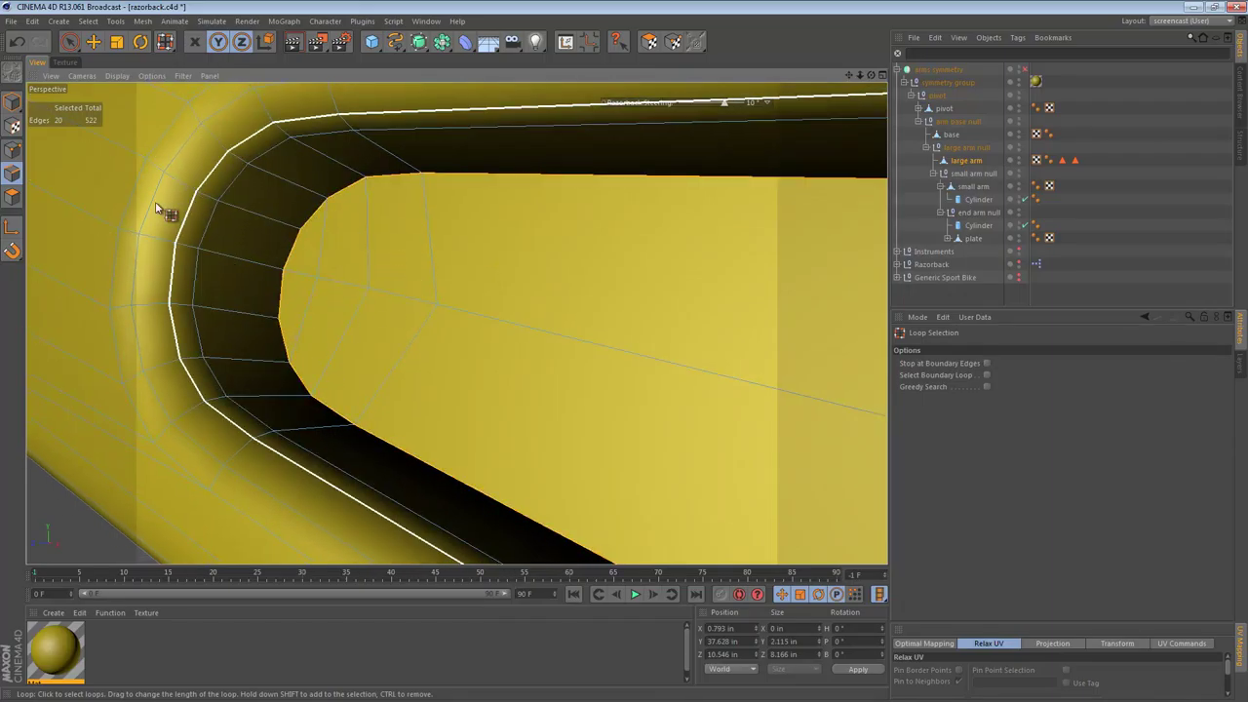
- Try a convex Bevel on the recess floor's edge loop with 0.161 in inner offset and 2 subdivisions, inspect the narrow end and undo it
key("m")
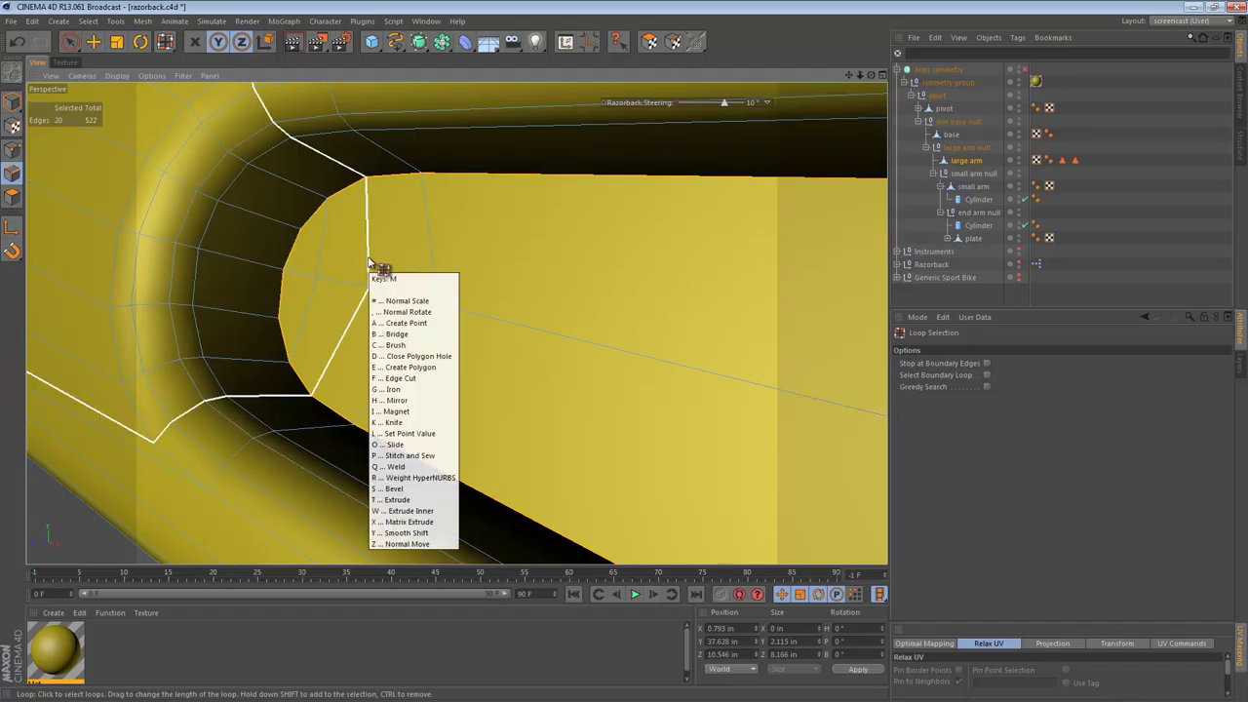
key("s")
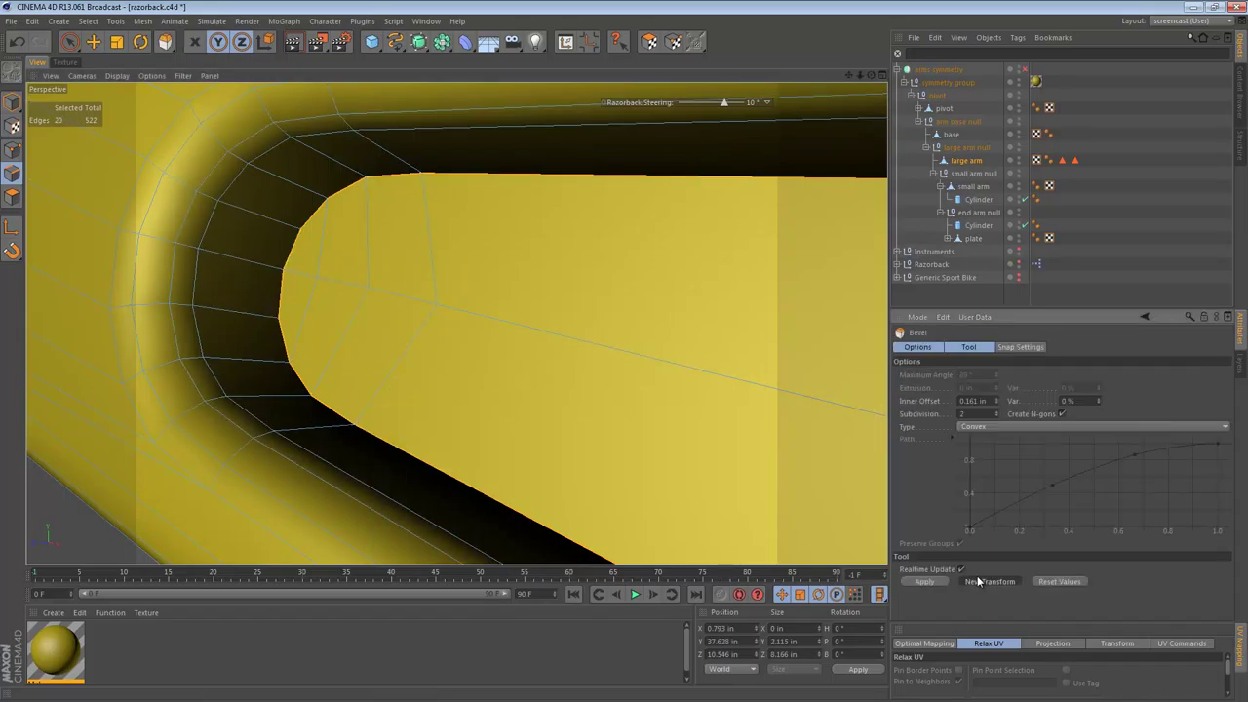
left_click(979, 581)
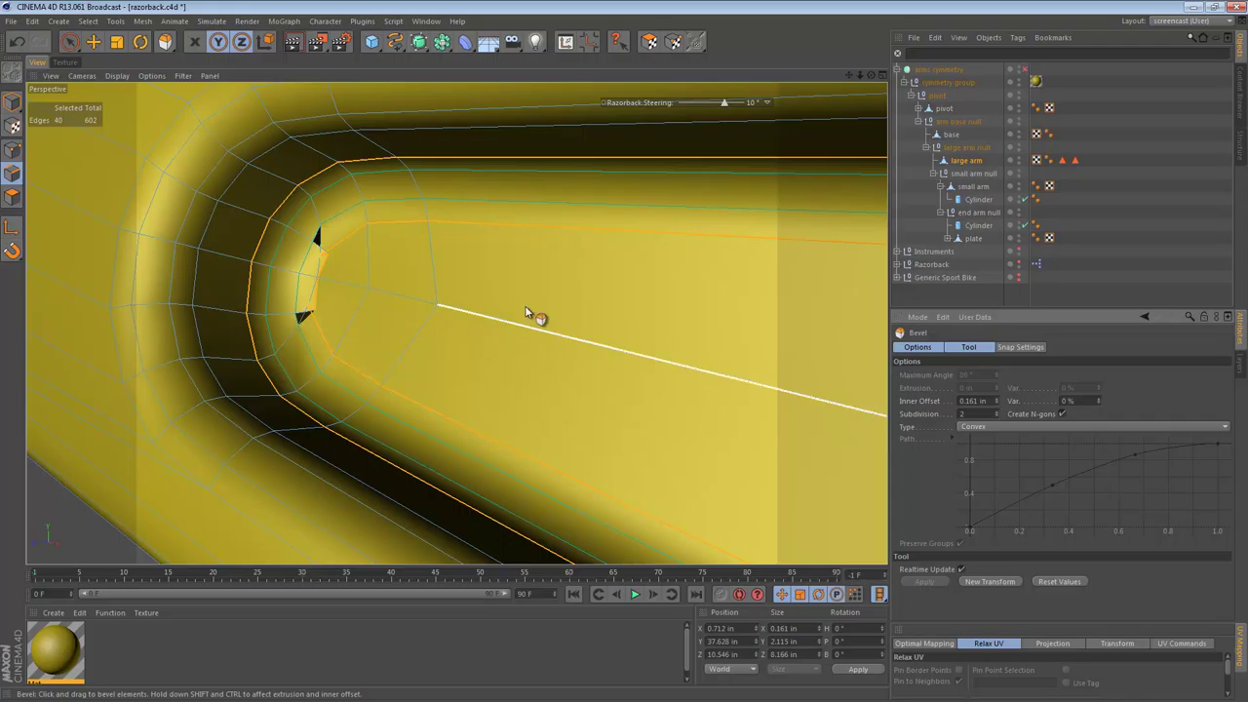
right_click_drag(525, 306, 435, 289, "alt")
middle_click_drag(634, 302, 177, 168, "alt")
left_click_drag(177, 166, 440, 237, "alt")
key("ctrl+z")
right_click_drag(382, 214, 417, 215, "alt")
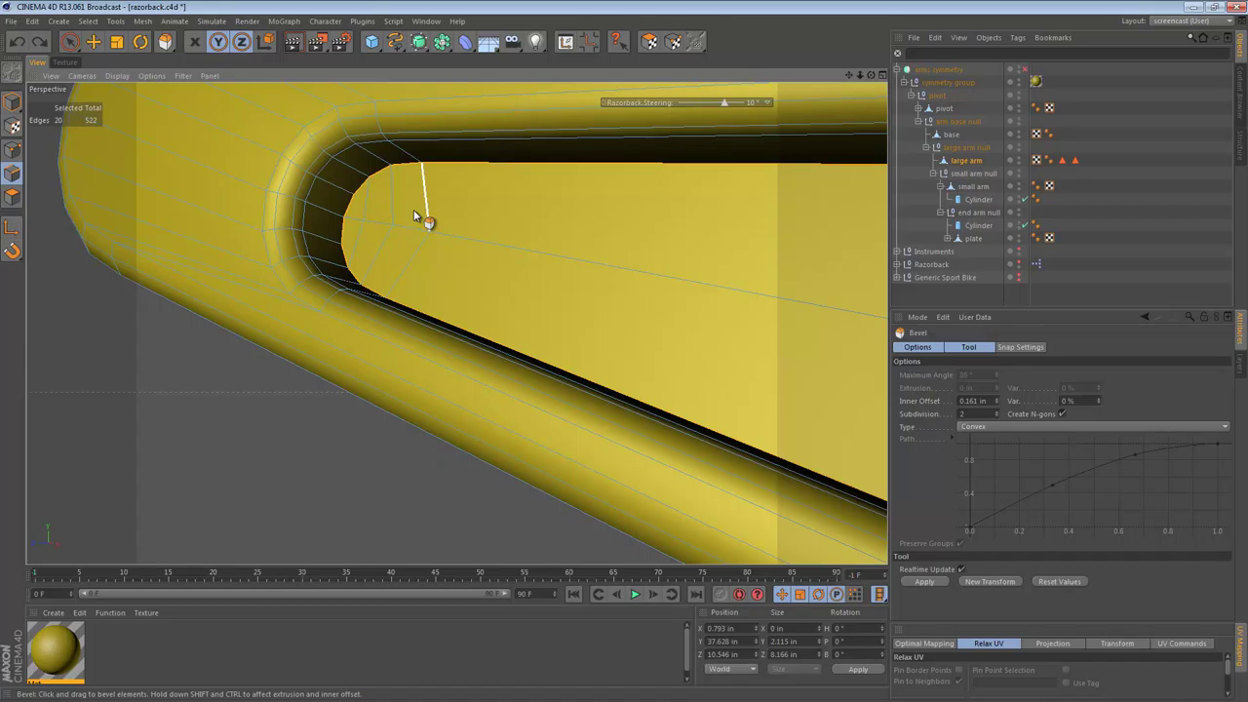
- Select all the polygons of the recess floor with Live Selection, from the narrow end to the wide end
middle_click_drag(540, 238, 408, 269, "alt")
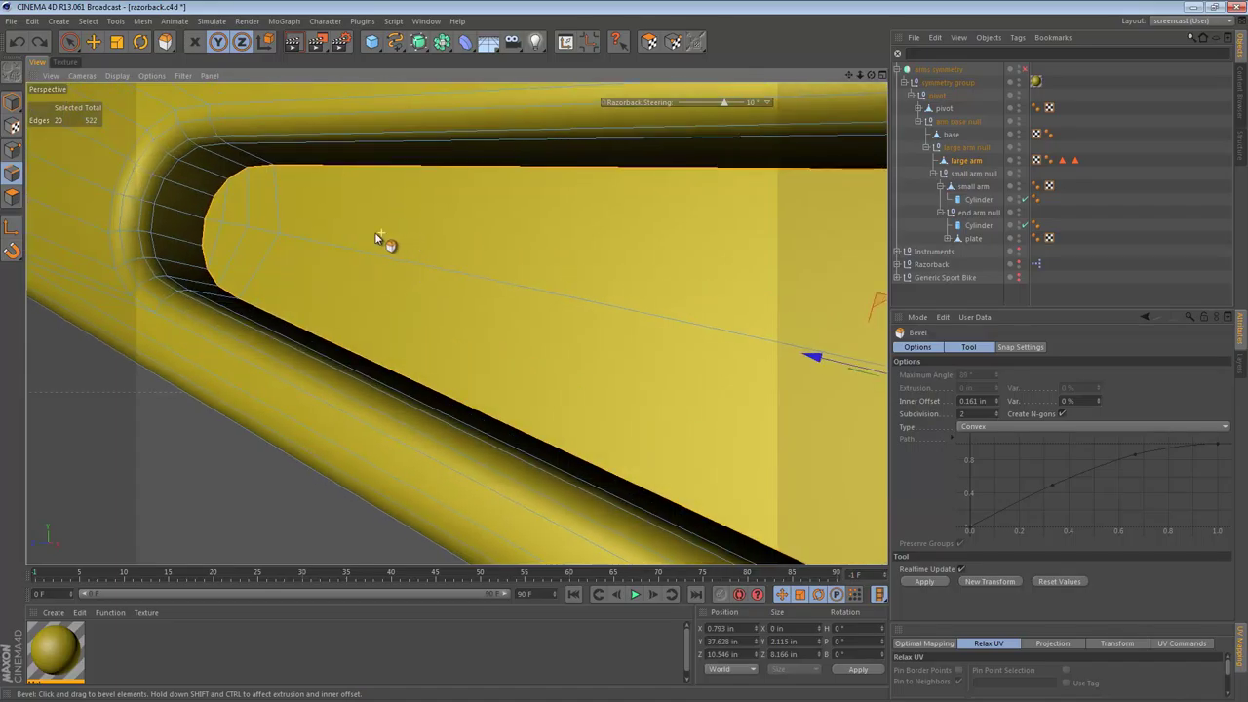
right_click_drag(380, 233, 376, 234, "alt")
left_click(7, 195)
scroll(588, 201, "down", 4)
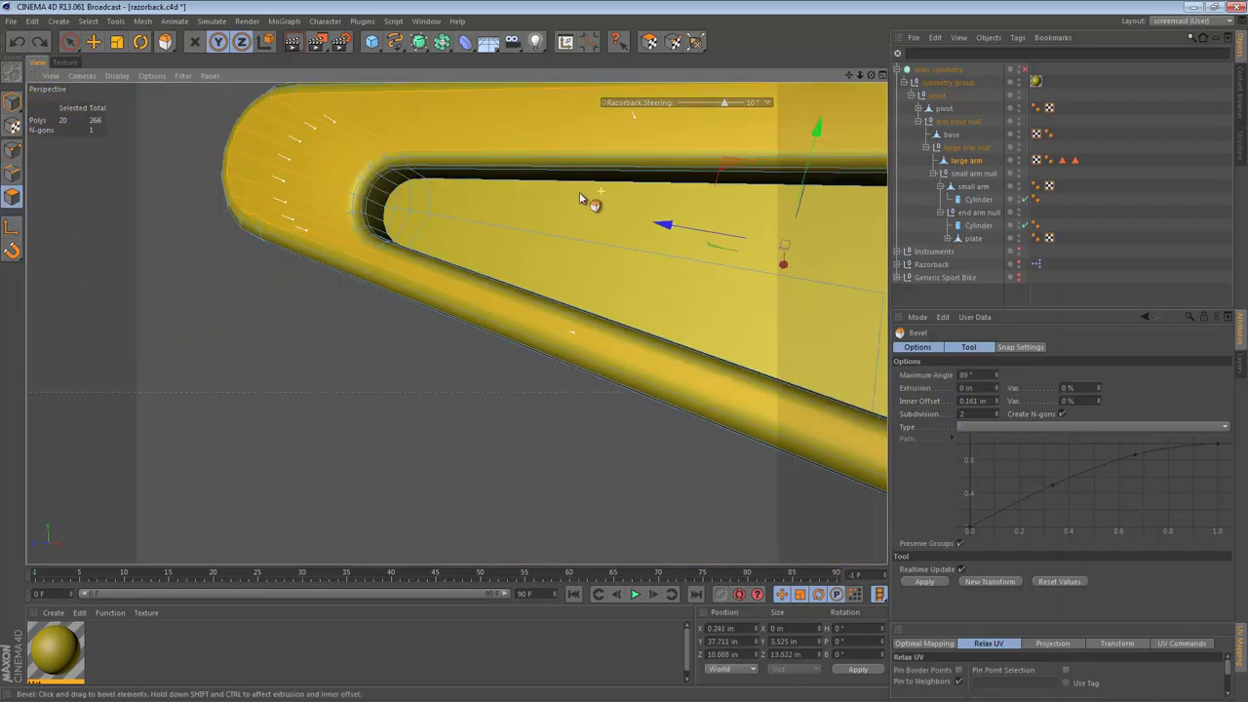
middle_click_drag(588, 200, 294, 213, "alt")
key("space")
left_click(153, 225)
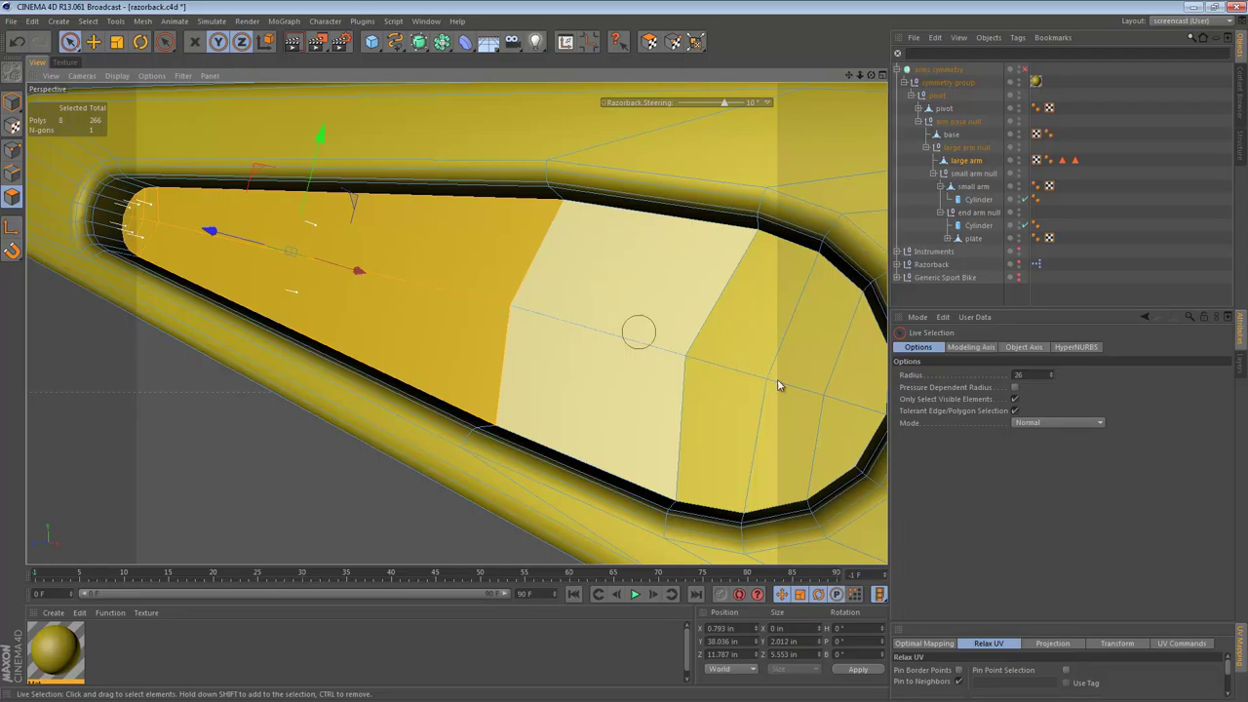
left_click_drag(816, 390, 815, 391, "shift")
left_click_drag(589, 352, 522, 300, "alt")
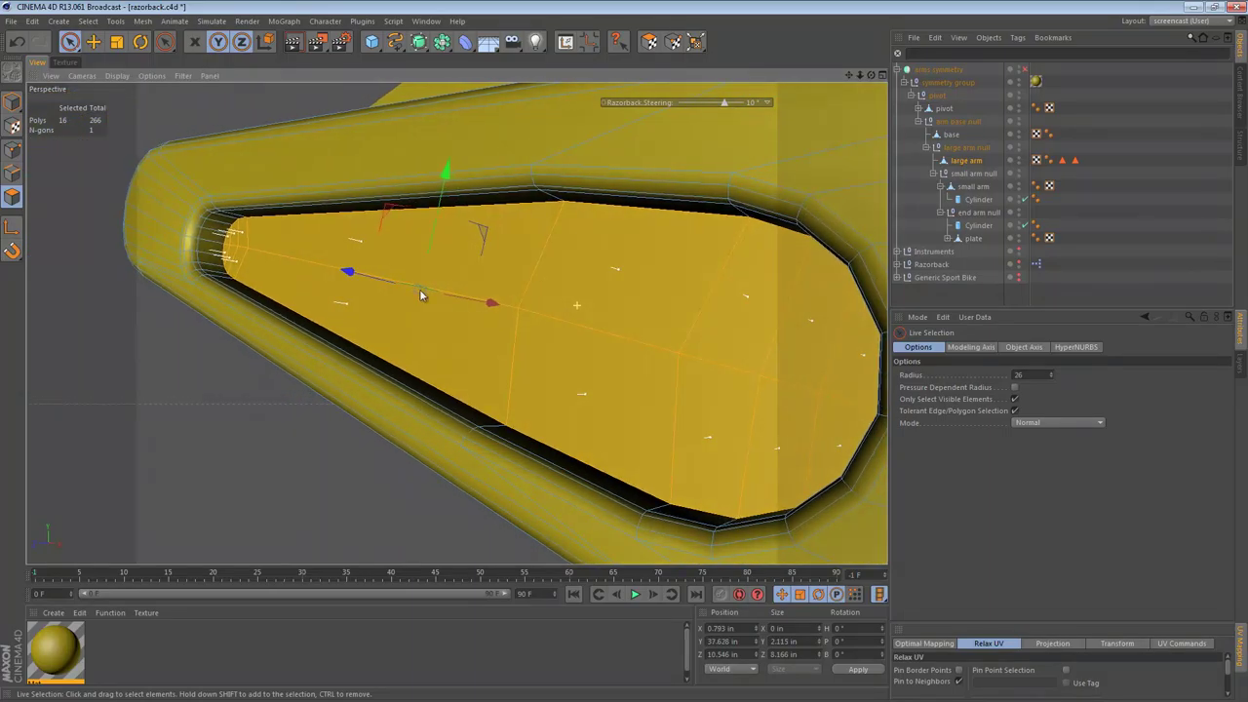
- Move the selected floor polygons to about X 0.85 in and scale them inward to form a sloped border around the recess floor
right_click_drag(386, 283, 461, 283, "alt")
middle_click_drag(377, 281, 475, 292, "alt")
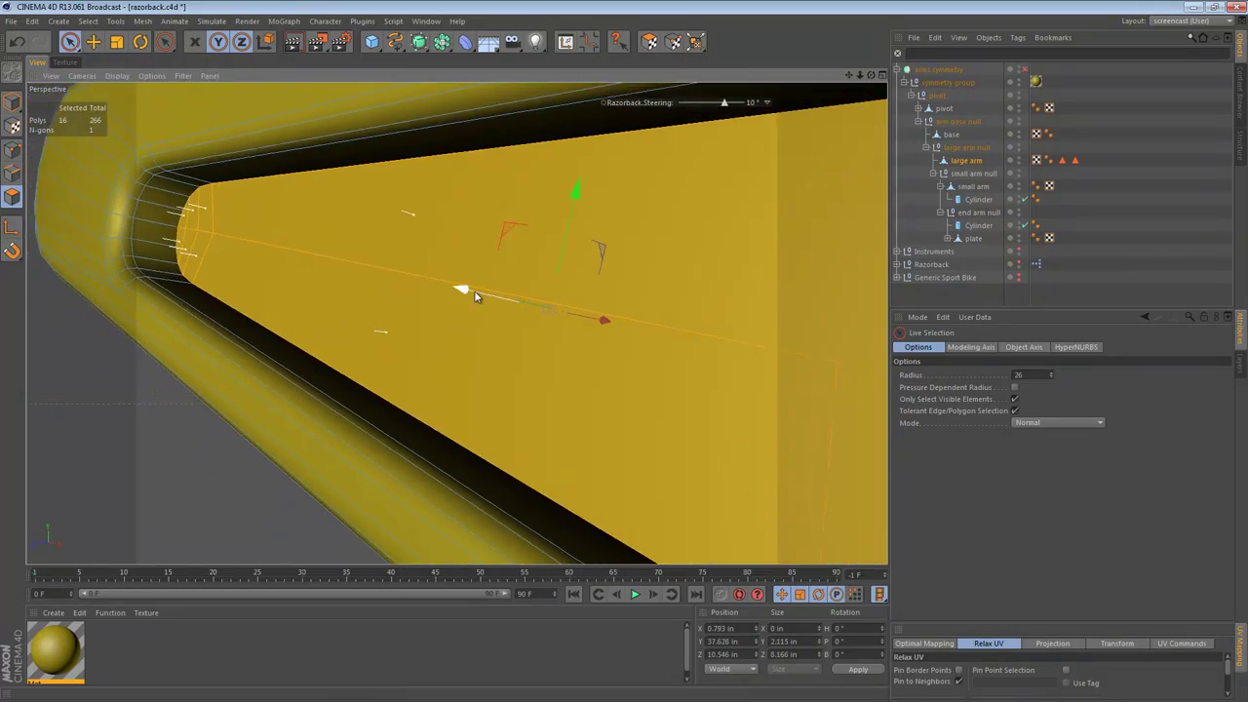
left_click_drag(327, 283, 341, 292, "alt")
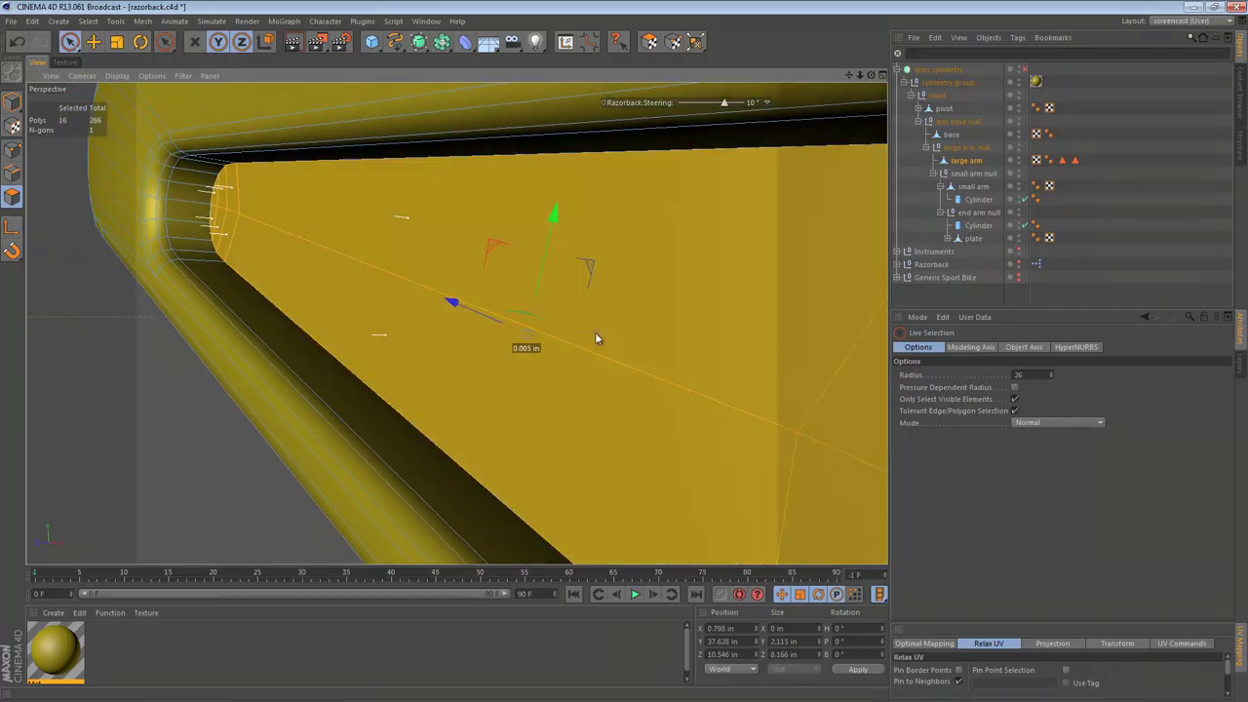
key("t")
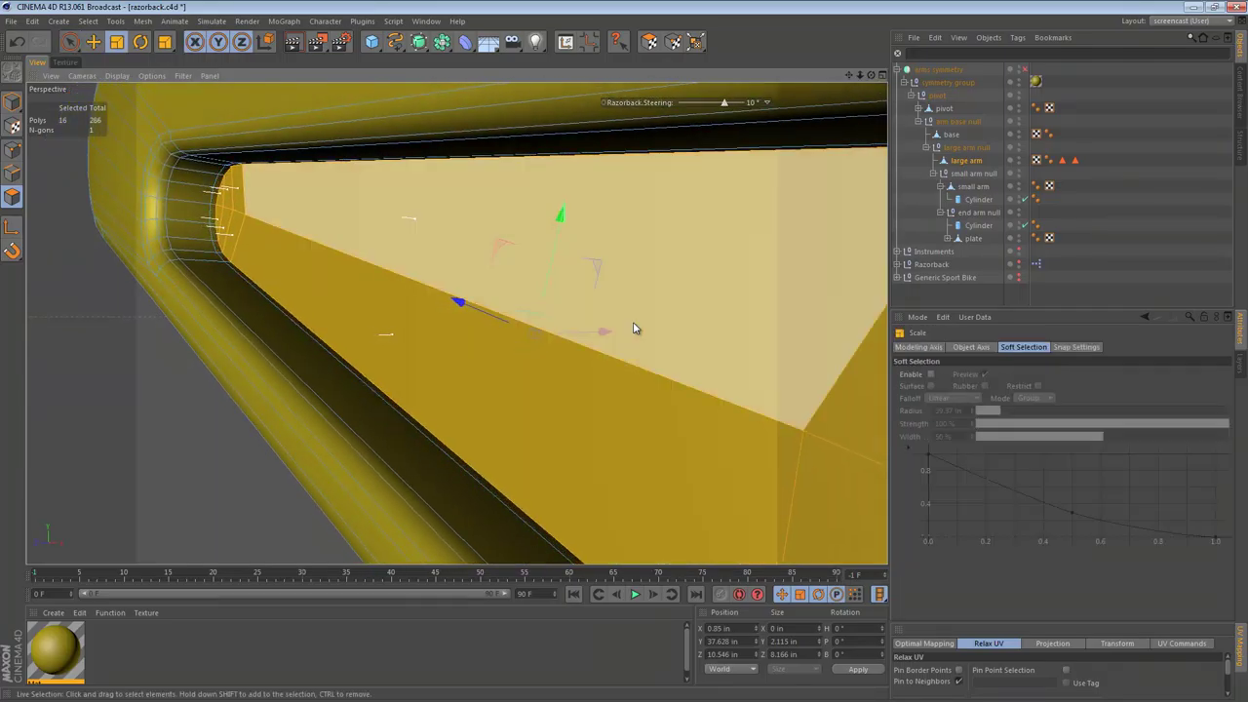
left_click_drag(644, 290, 540, 225)
left_click_drag(584, 288, 542, 284, "alt")
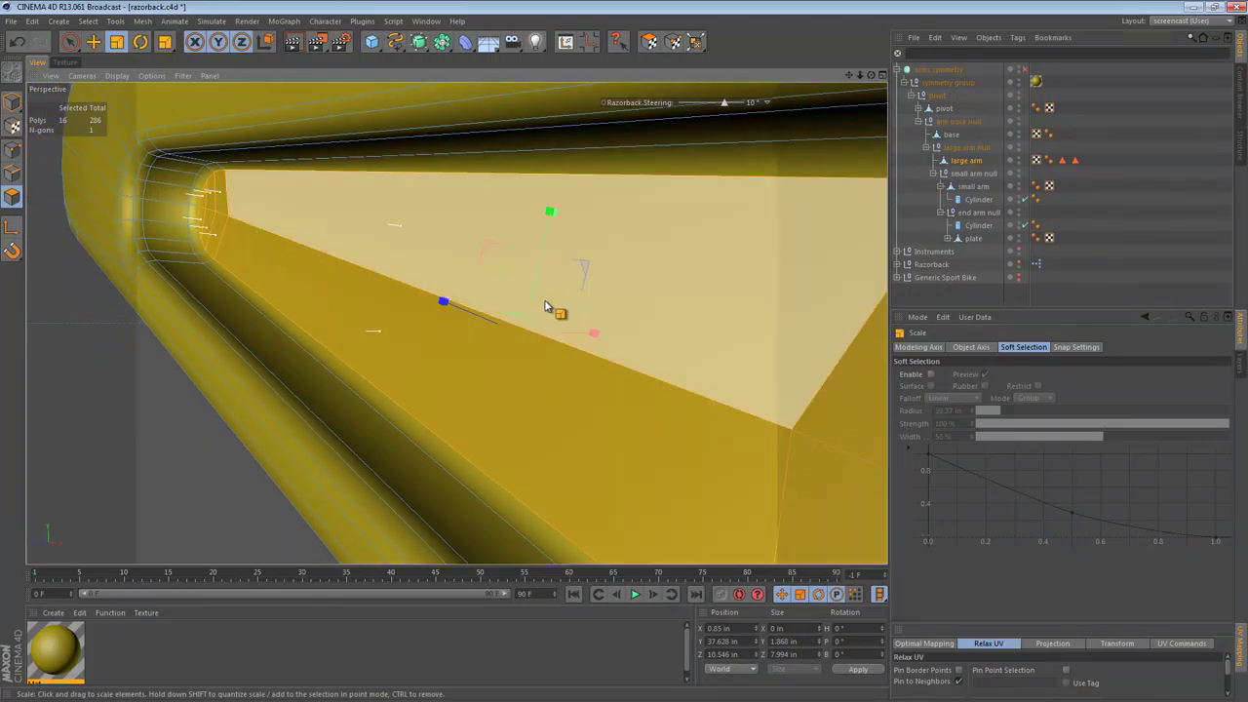
left_click_drag(687, 270, 663, 282)
left_click_drag(549, 216, 539, 237)
right_click_drag(684, 272, 531, 280, "alt")
left_click_drag(700, 317, 478, 245, "alt")
left_click(14, 124)
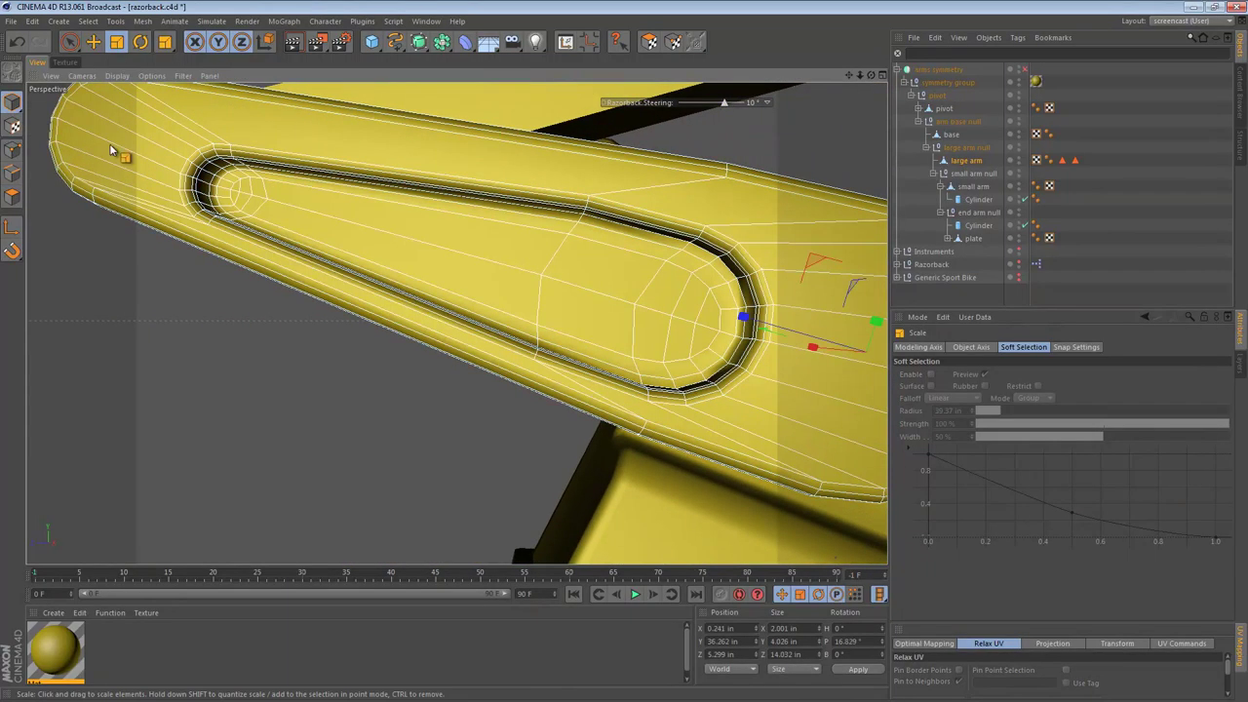
left_click_drag(562, 329, 671, 286, "alt")
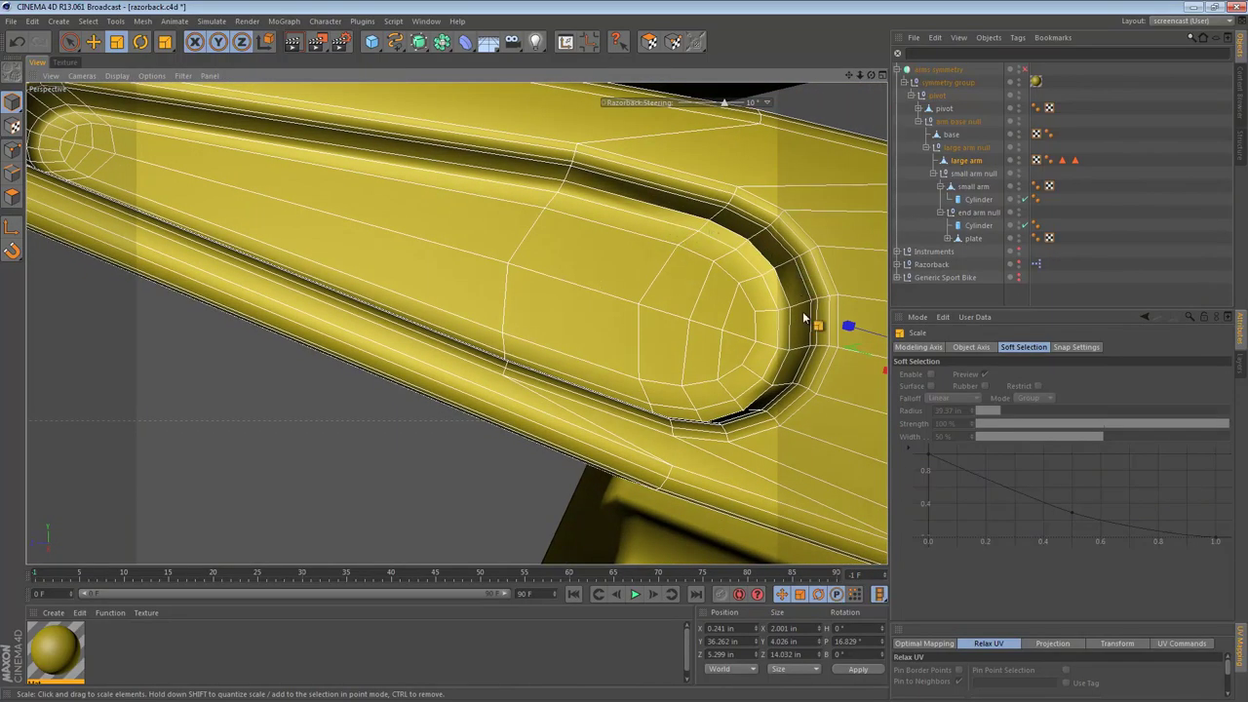
- Smooth both ends of the recess floor's border with the Brush in Smooth mode at 10% strength and 1 in radius
left_click(13, 172)
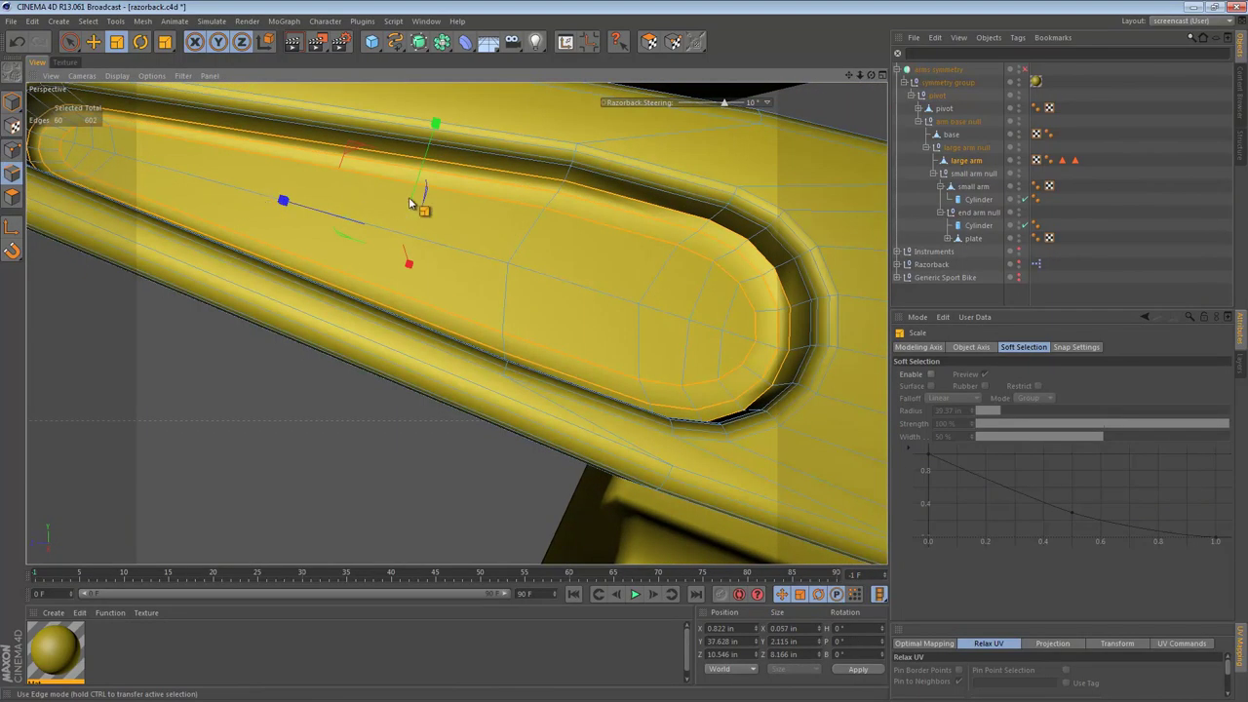
key("u")
key("l")
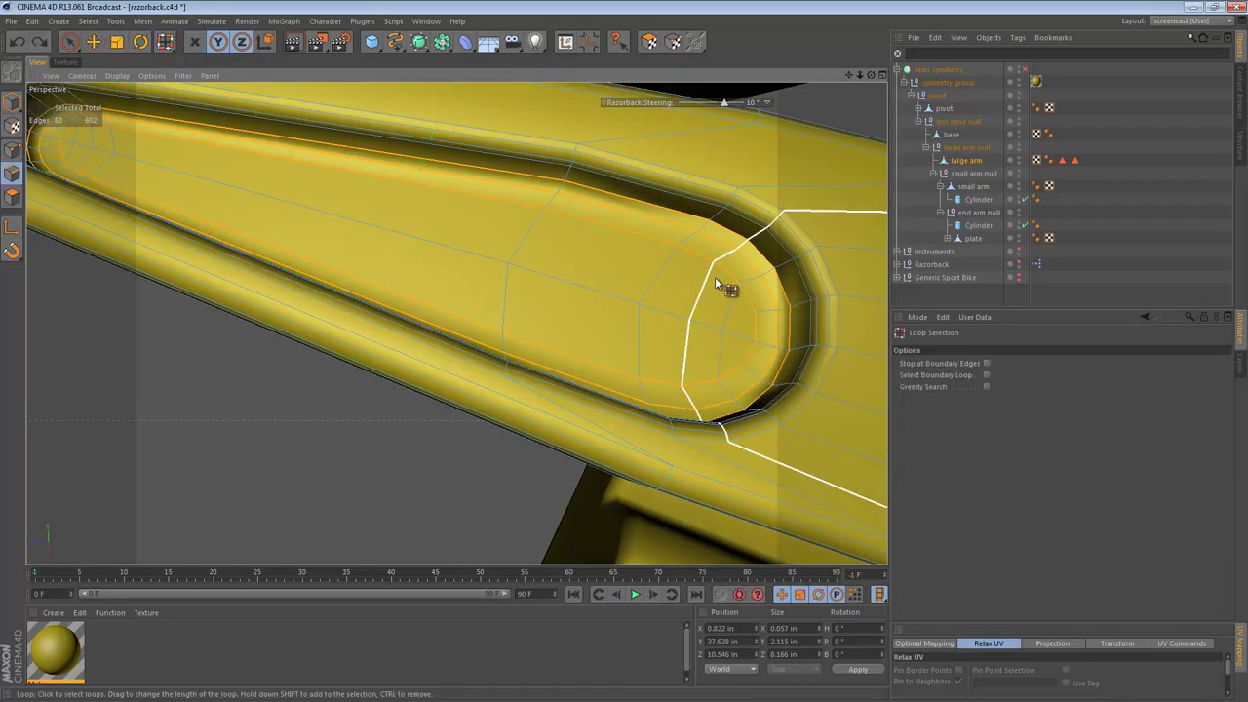
key("m")
key("c")
scroll(713, 312, "down", 2)
mouse_move(770, 338)
left_mouse_down()
mouse_move(747, 270)
mouse_move(752, 306)
left_mouse_up()
left_click_drag(195, 172, 191, 187)
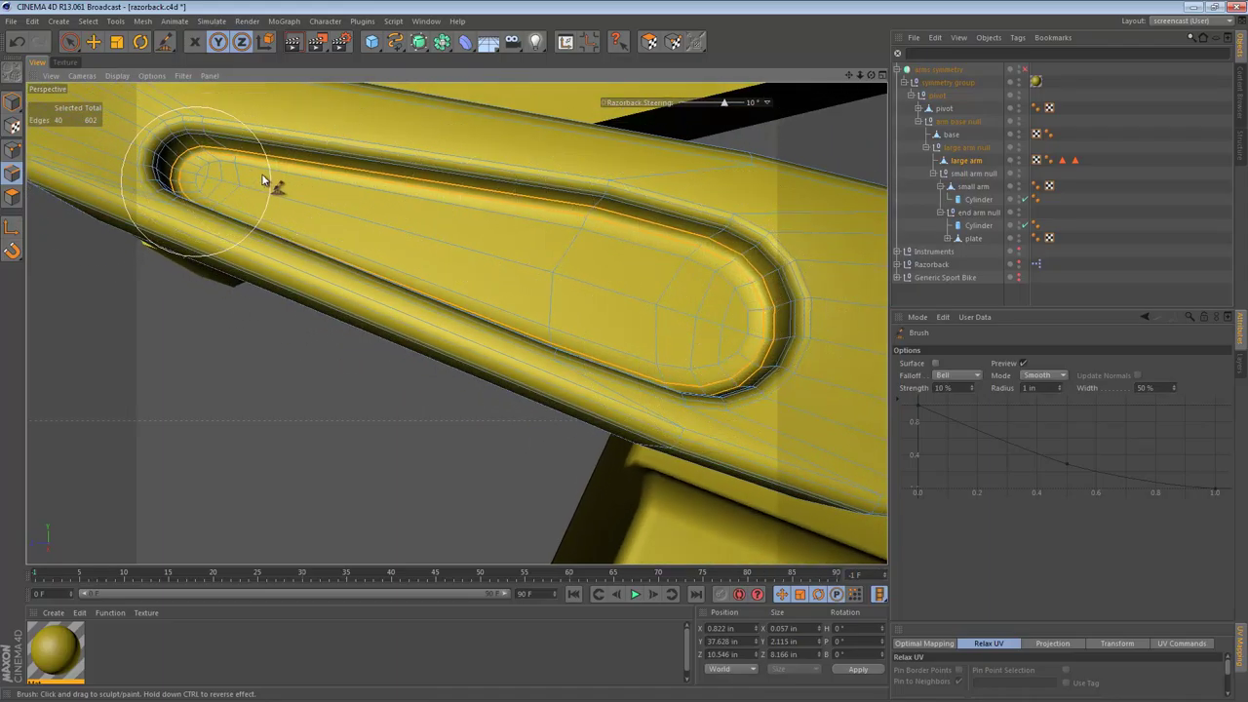
left_click_drag(265, 178, 205, 224, "alt")
mouse_move(665, 407)
left_mouse_down()
mouse_move(741, 329)
mouse_move(652, 409)
mouse_move(605, 288)
left_mouse_up()
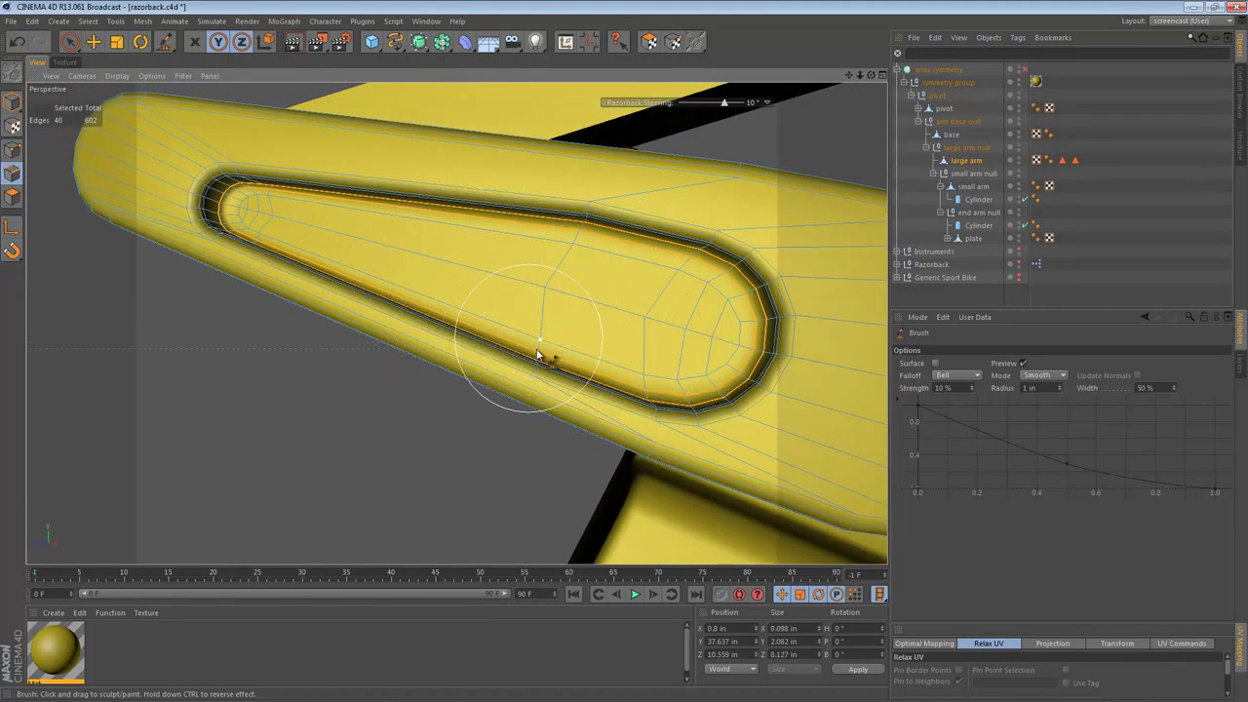
left_click_drag(468, 292, 432, 293, "alt")
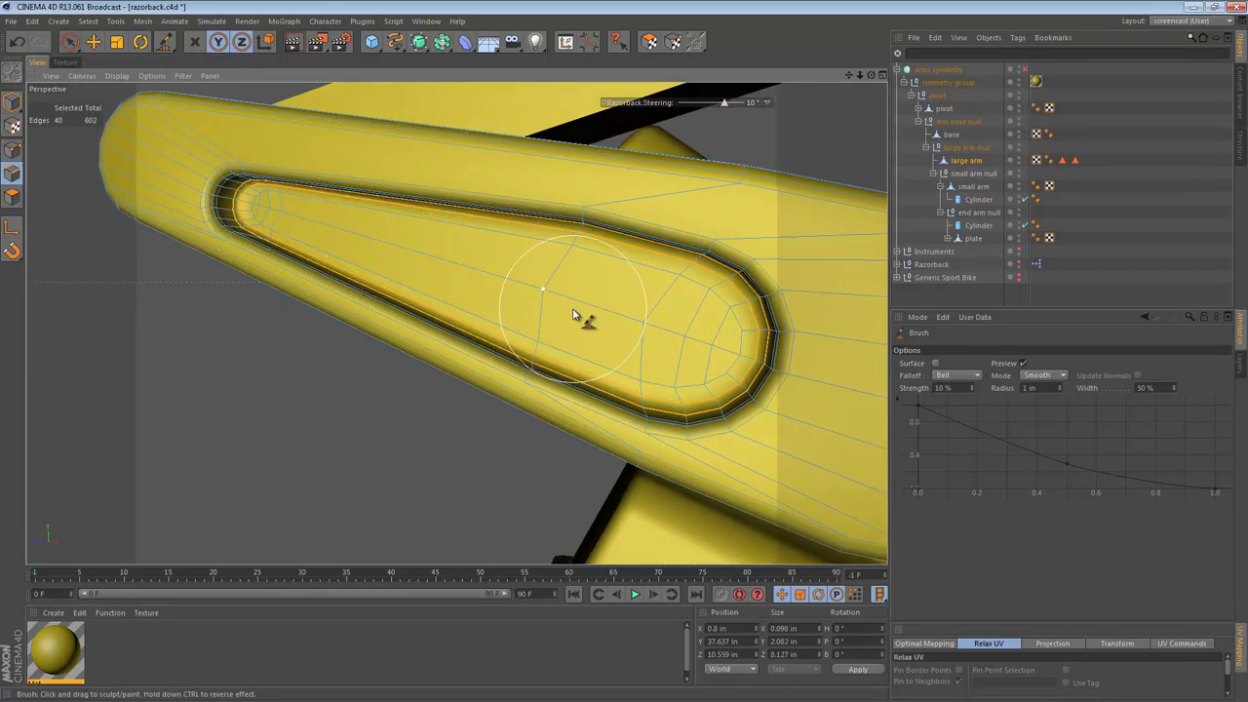
- Undo the brush smoothing and the raised, scaled border, going back to the flat recess floor
left_click_drag(417, 270, 468, 259, "alt")
key("ctrl+z")
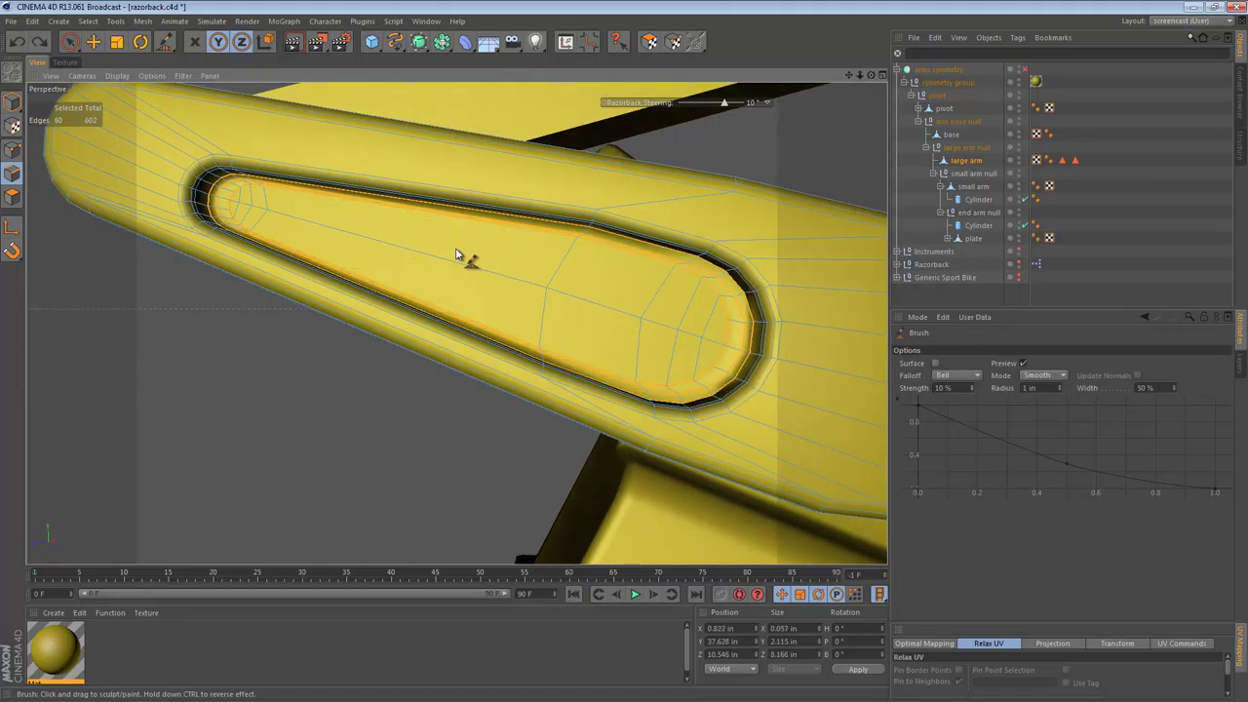
key("ctrl+z")
key("ctrl+z")
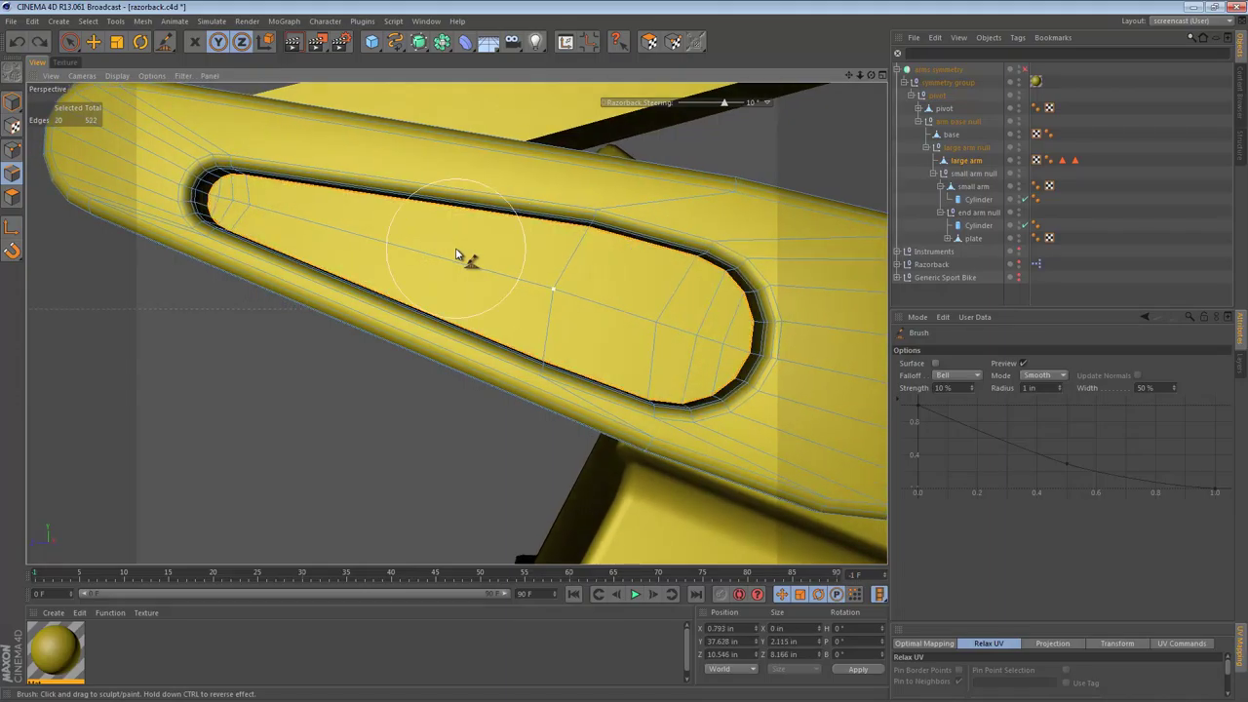
- Bevel the recess floor's edge loop with a 0.161 in inner offset, 2 subdivisions and Convex type
mouse_move(175, 161)
right_mouse_down("alt")
mouse_move(331, 170)
mouse_move(309, 186)
right_mouse_up("alt")
mouse_move(370, 240)
left_mouse_down("alt")
mouse_move(328, 237)
mouse_move(341, 261)
left_mouse_up("alt")
key("e")
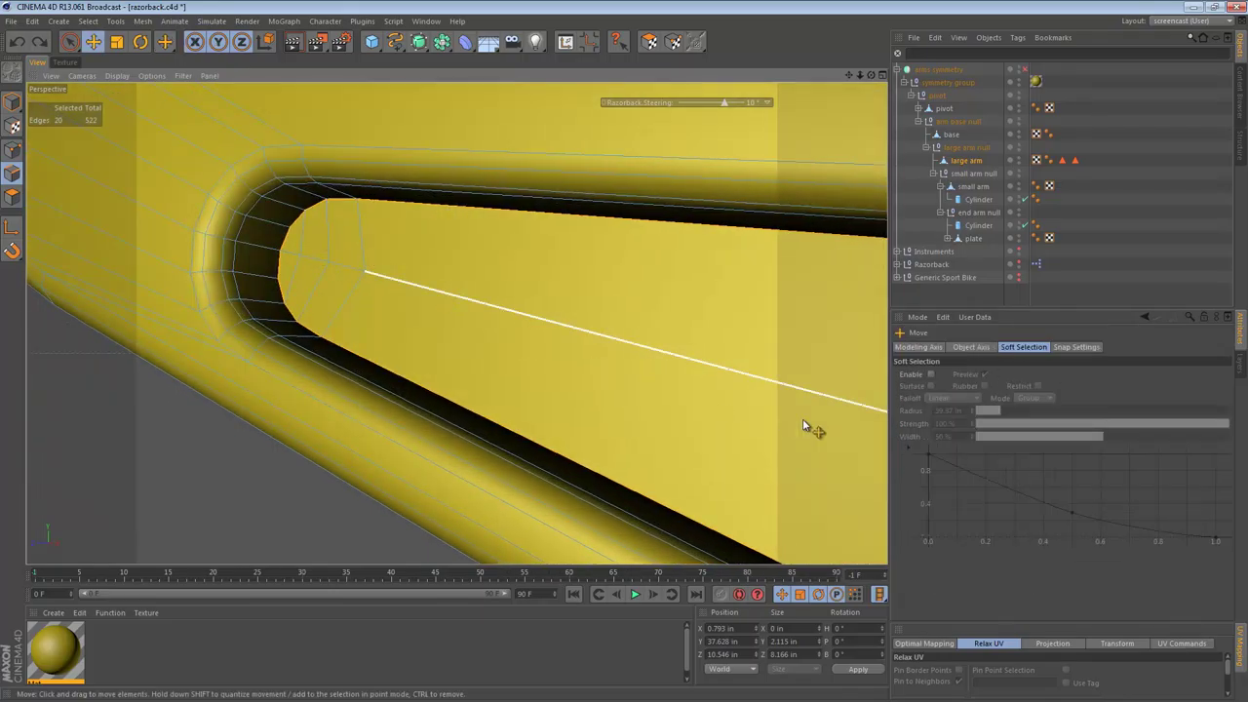
key("m")
key("s")
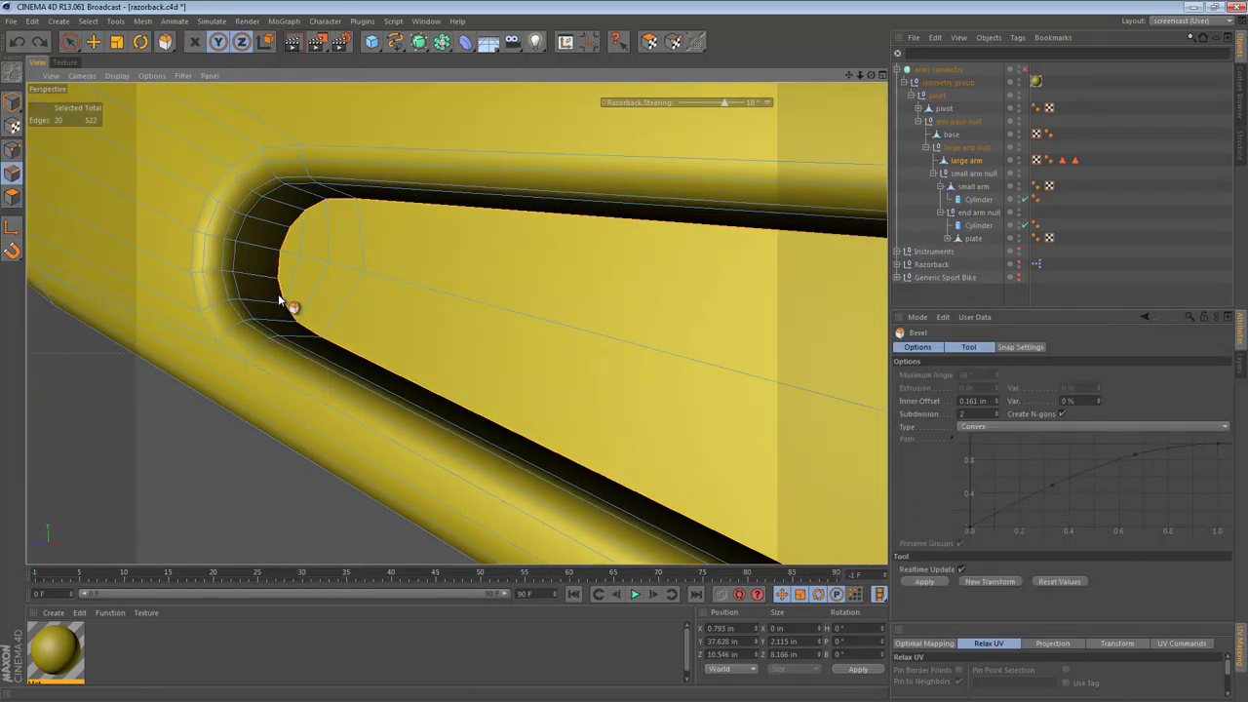
left_click(988, 581)
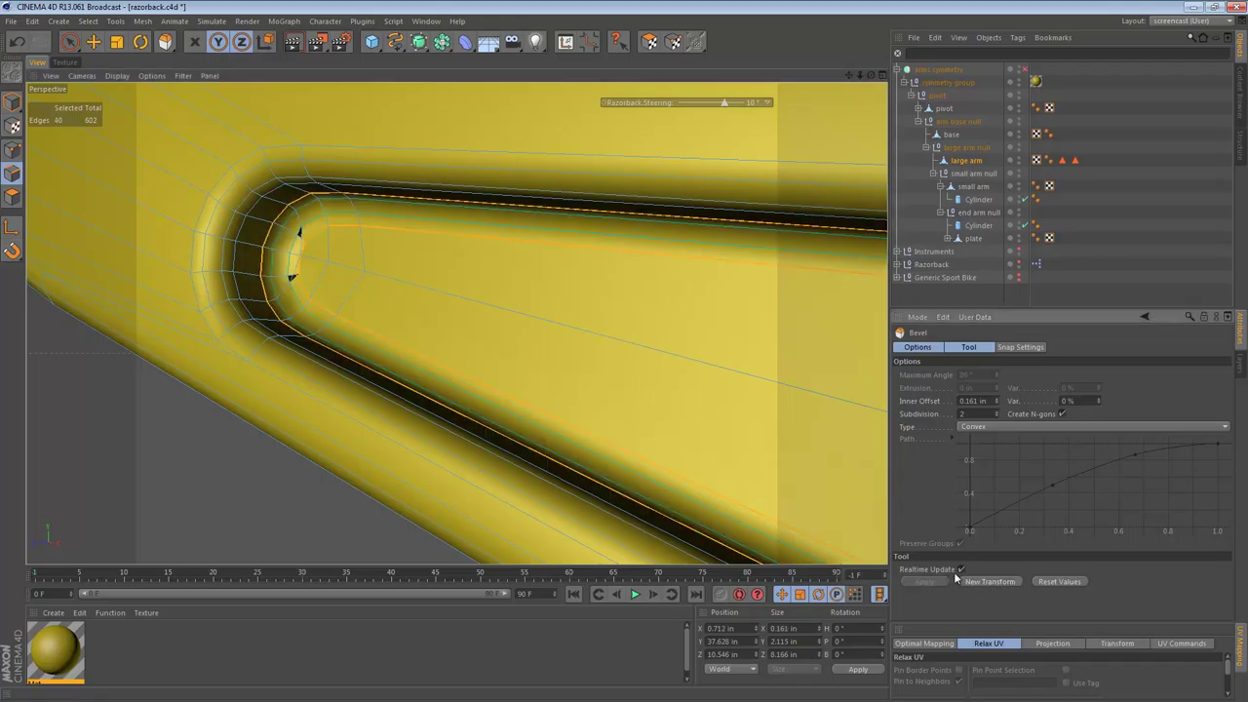
left_click_drag(641, 312, 583, 317, "alt")
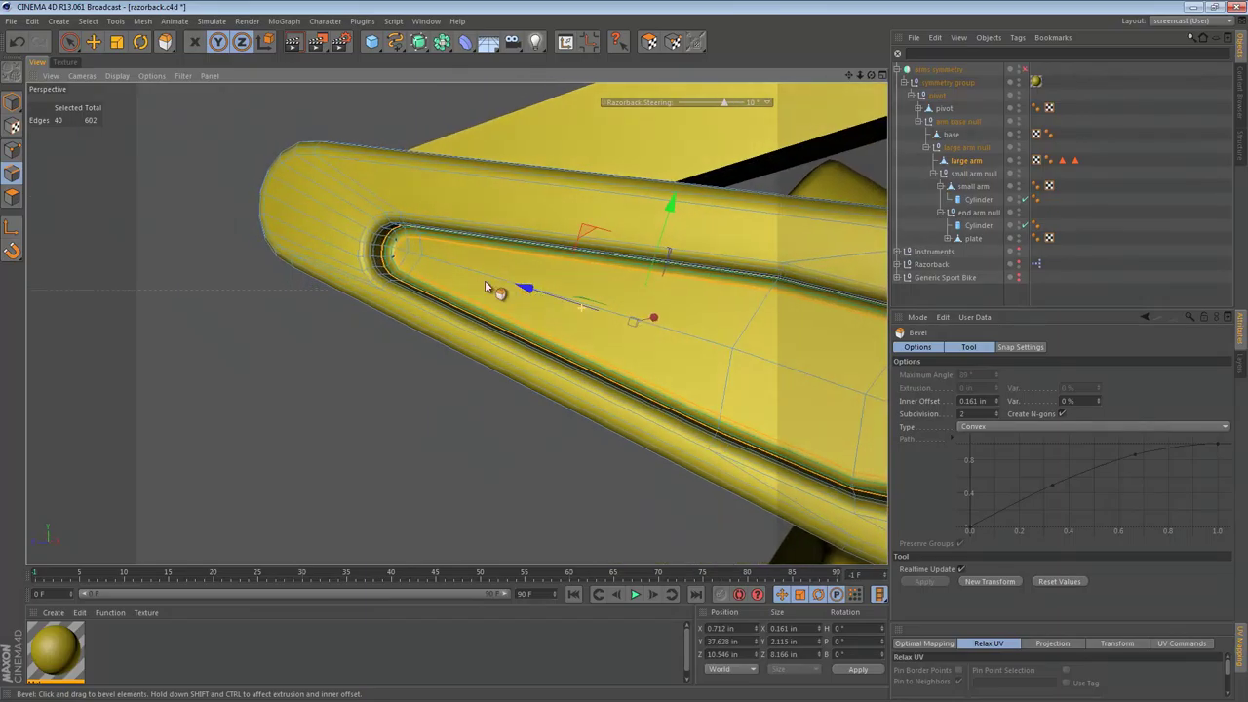
- Move the overlapping bevel points at the recess floor's narrow end back into order, using wireframe display to reach them
right_click_drag(390, 250, 622, 258, "alt")
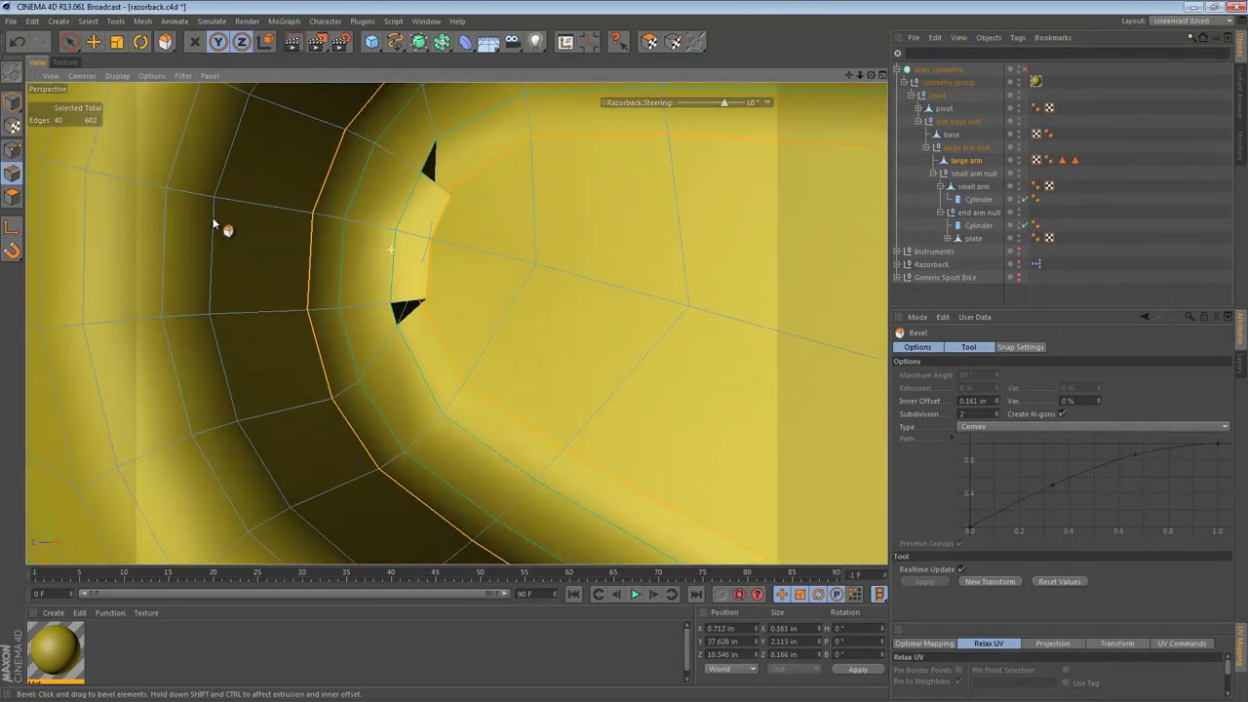
left_click(13, 149)
key("e")
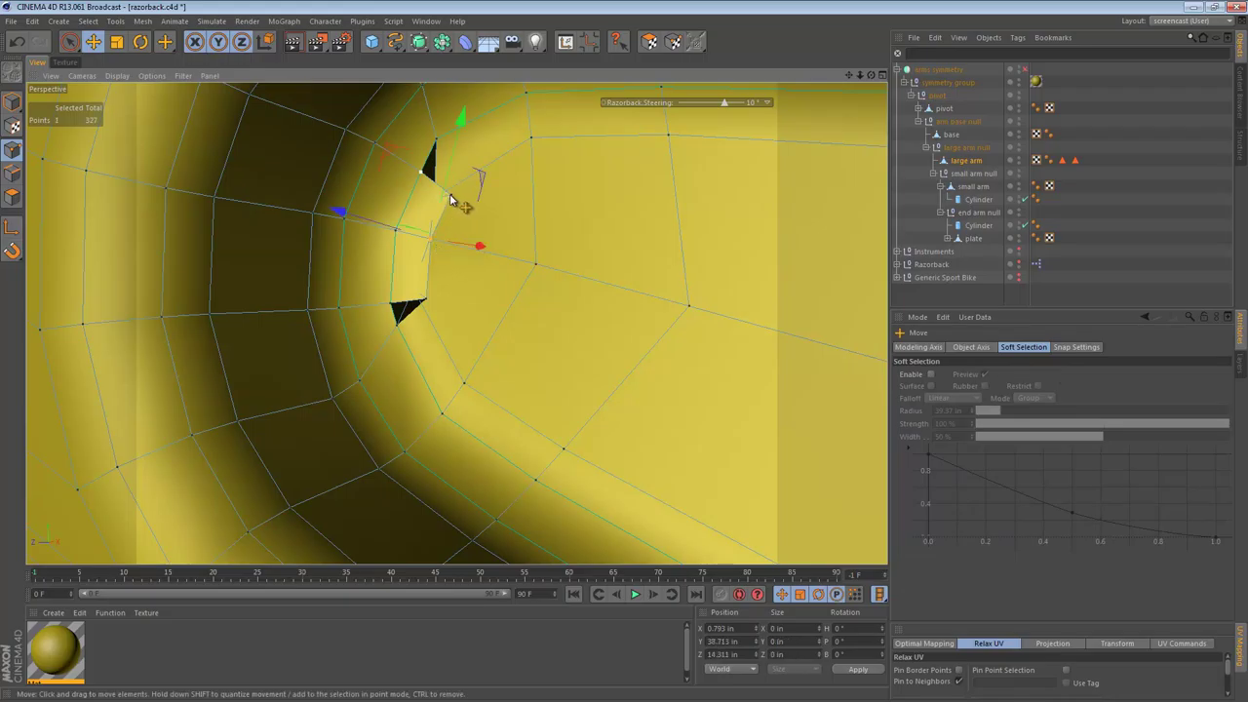
left_click_drag(450, 200, 453, 261)
key("n")
key("g")
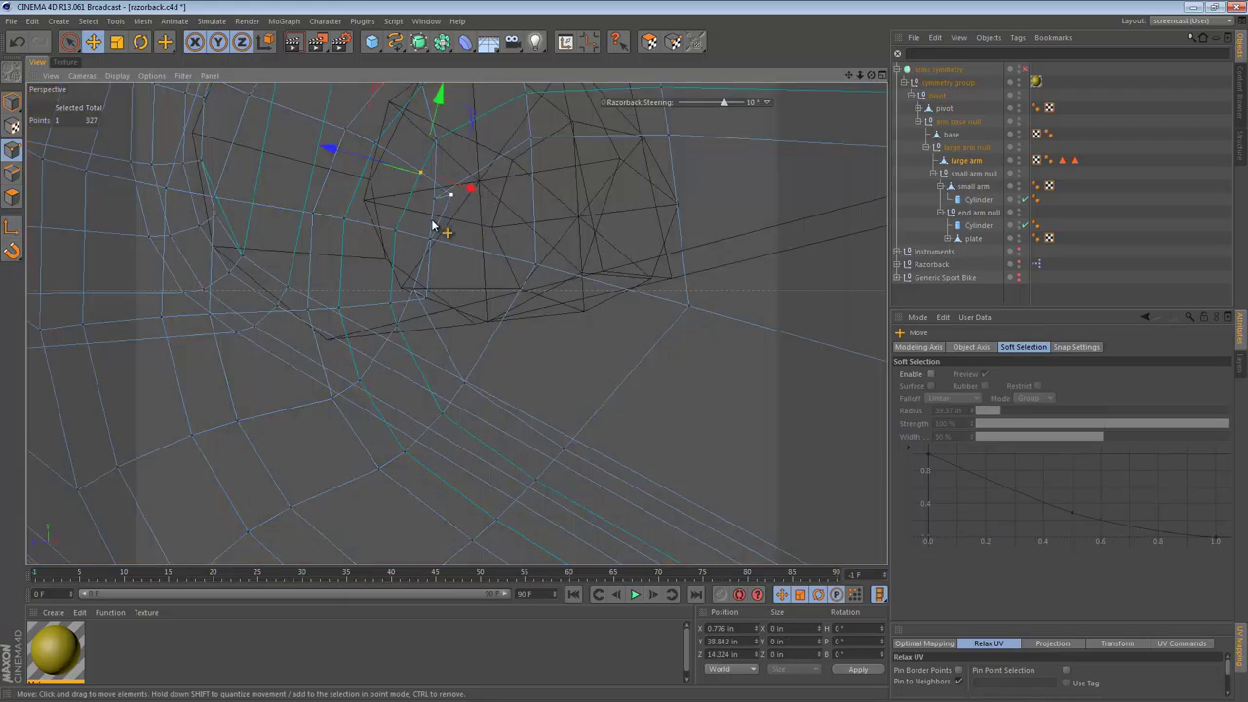
left_click(414, 290, "shift")
left_click_drag(452, 254, 527, 259, "alt")
left_click_drag(305, 209, 348, 216)
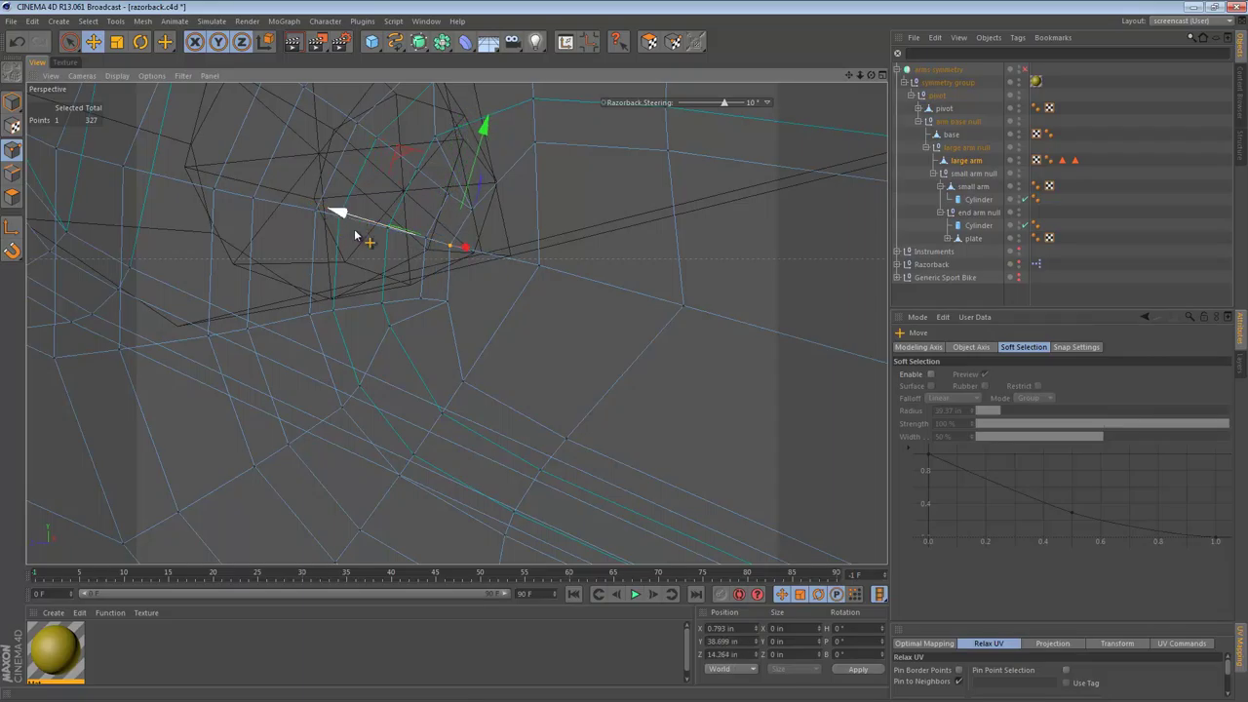
- Restore the shaded display and smooth the six inner points at the recess floor's narrow end with the Brush
key("n")
key("a")
key("m")
key("c")
middle_click_drag(471, 370, 475, 371)
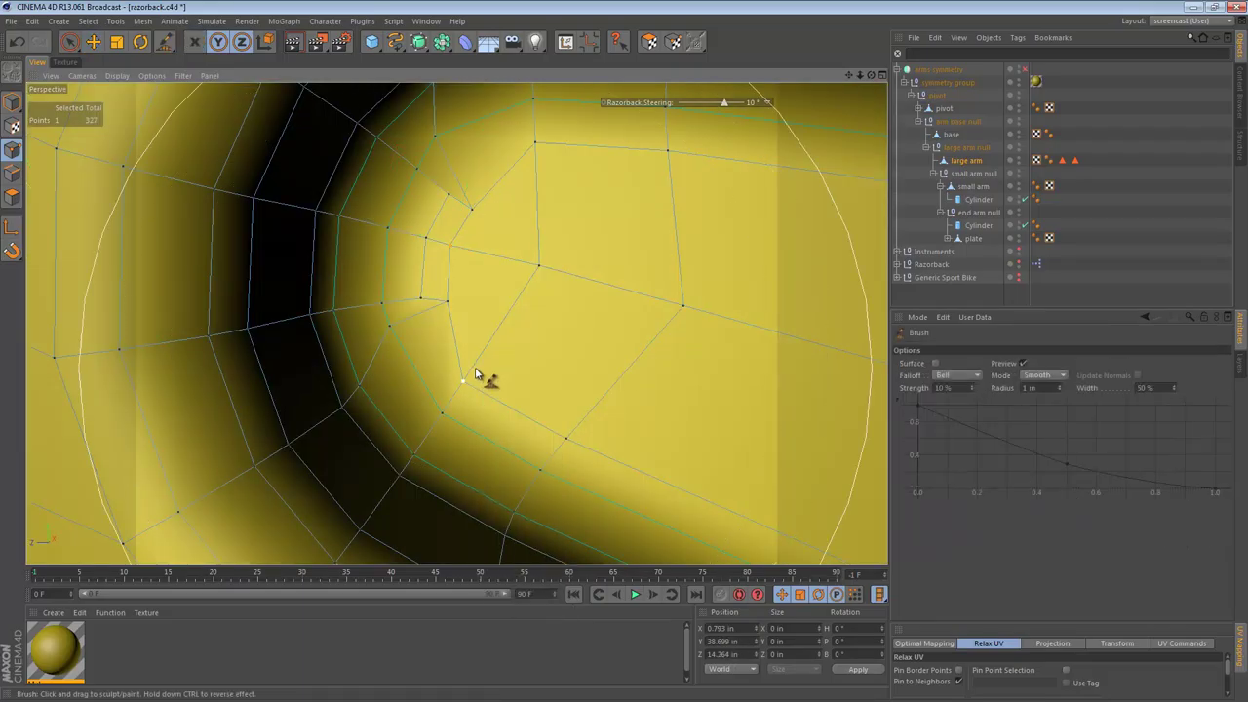
left_click_drag(476, 368, 474, 332)
key("9")
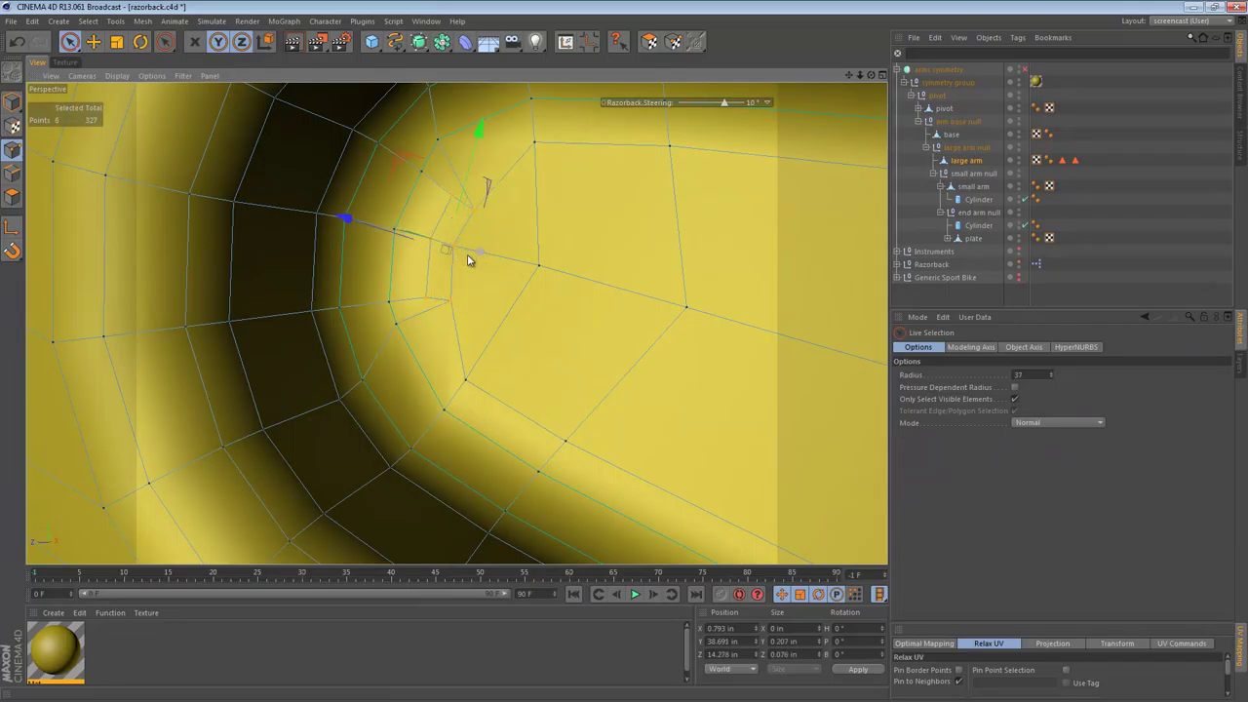
key("b")
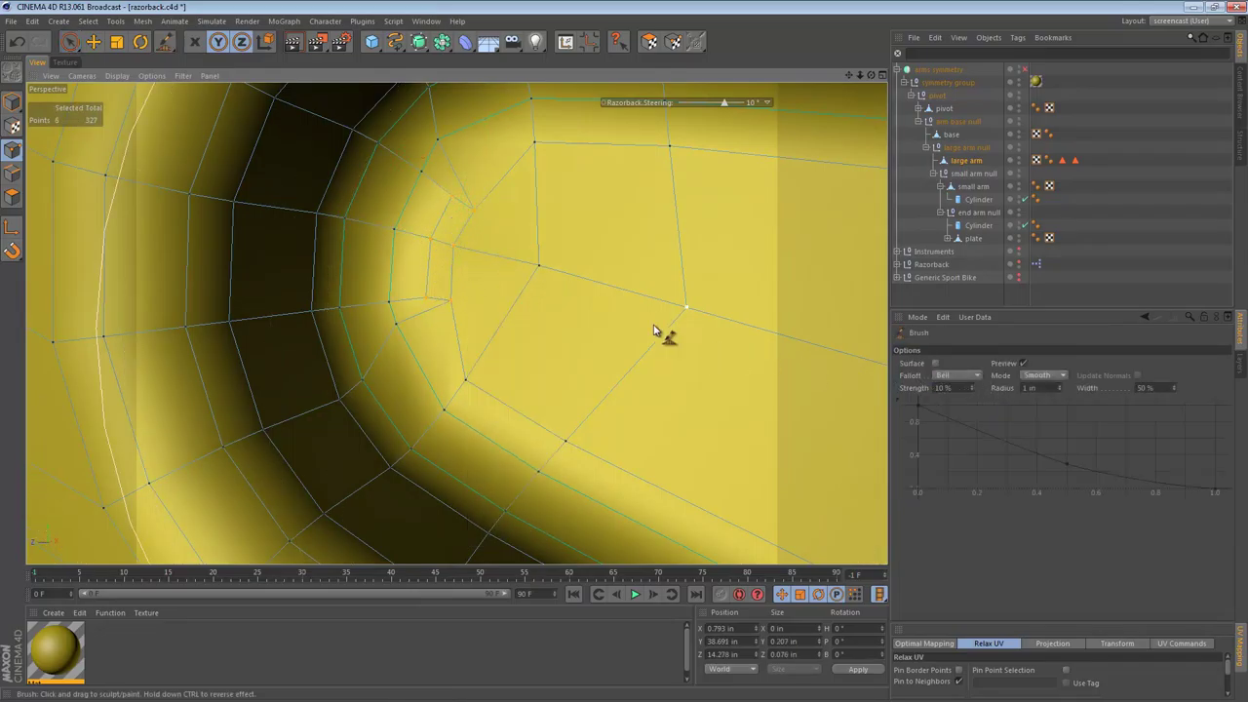
left_click_drag(528, 291, 406, 223)
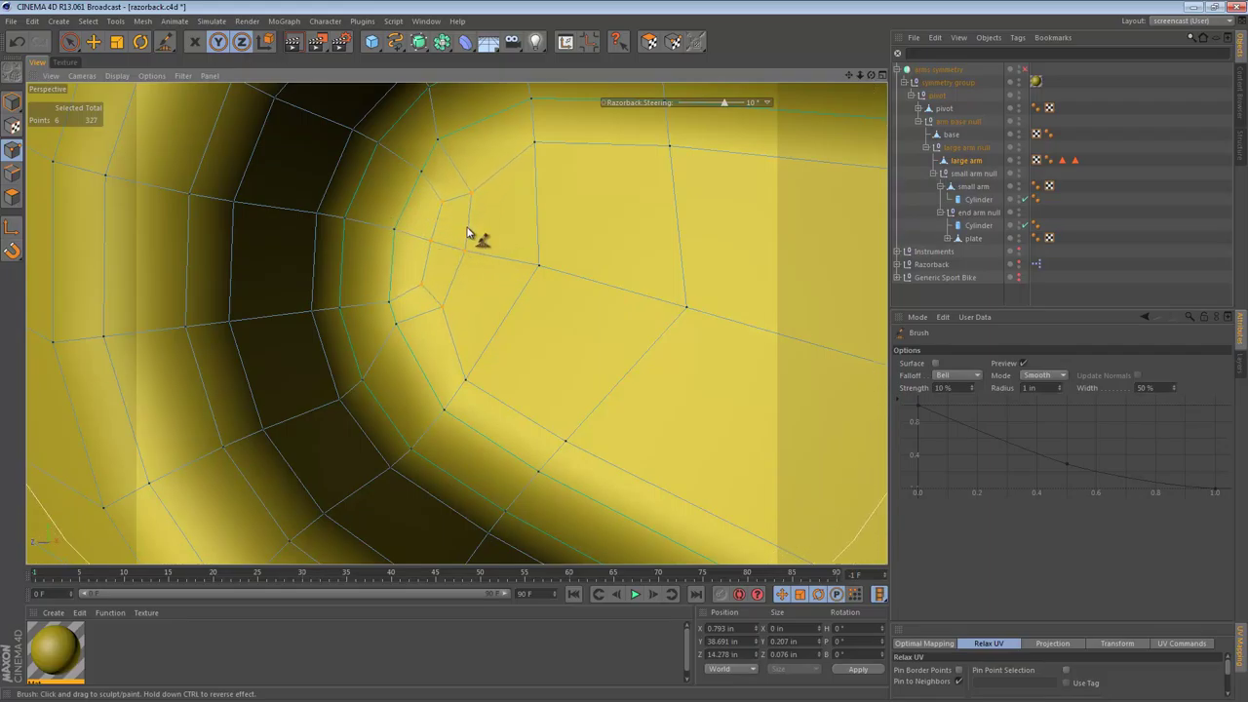
- Extend the selection to the next row of floor points and smooth all nine with the Brush at 10% strength
key("9")
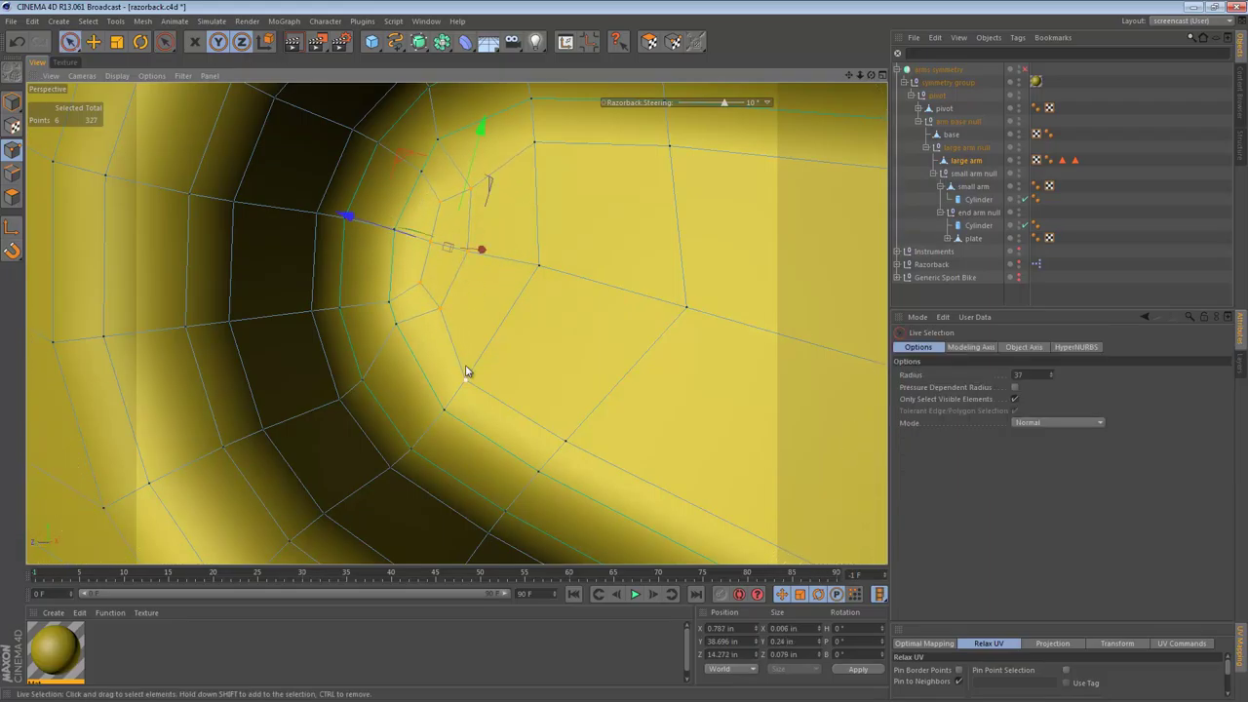
left_click(551, 282, "shift")
key("space")
mouse_move(426, 261)
left_mouse_down()
mouse_move(522, 248)
mouse_move(475, 259)
left_mouse_up()
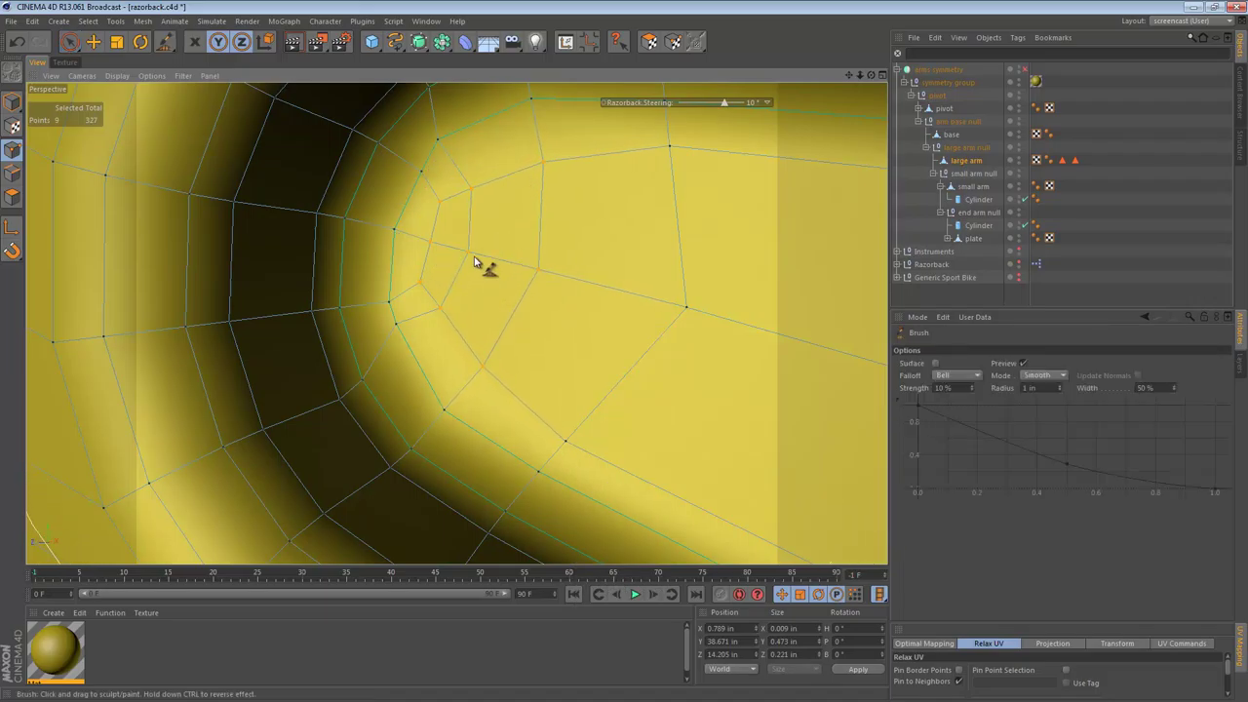
right_click_drag(625, 284, 598, 290, "alt")
mouse_move(598, 289)
left_mouse_down()
mouse_move(618, 290)
mouse_move(677, 337)
left_mouse_up()
key("space")
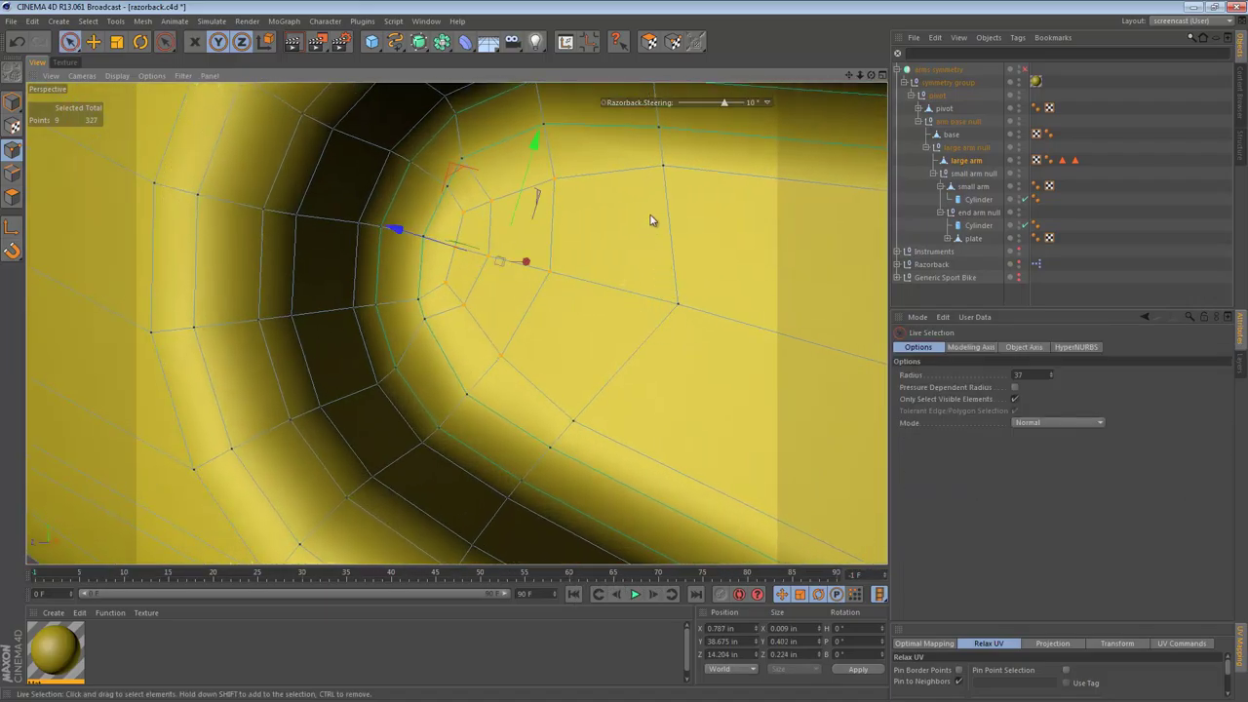
- Add the third row of floor points to the selection and smooth them with the Brush at 2% strength
left_click_drag(582, 404, 582, 402, "shift")
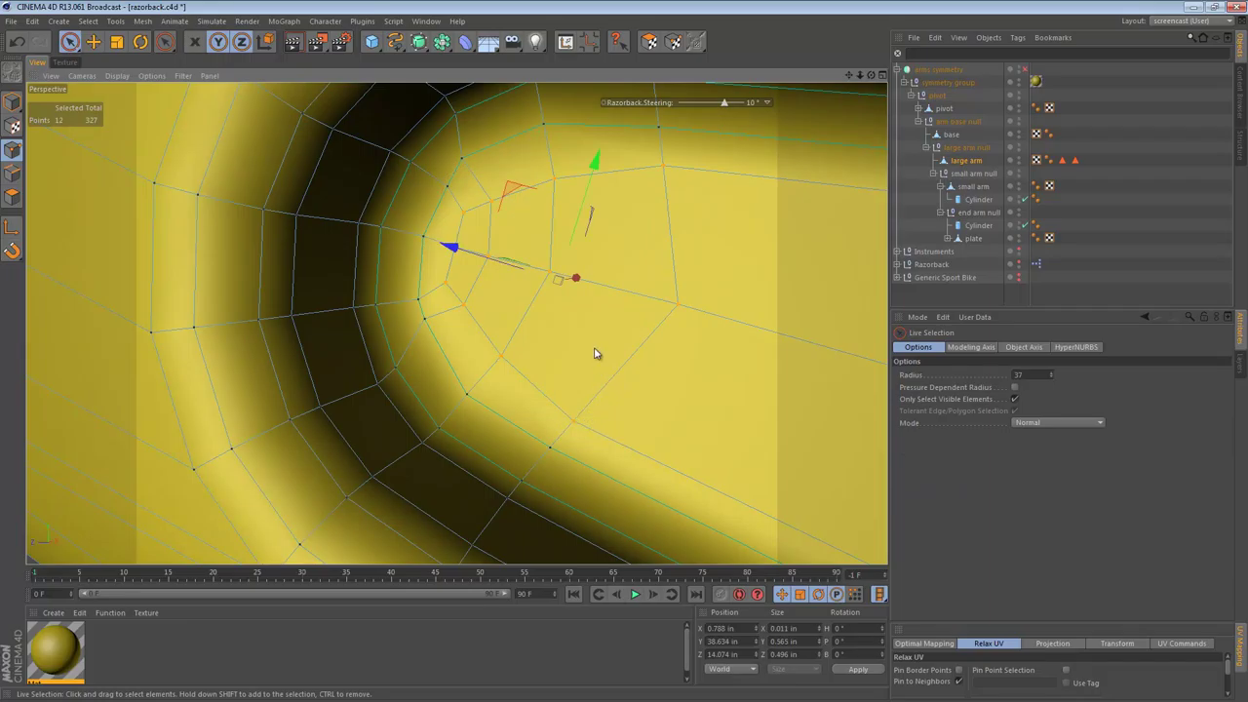
key("space")
key("space")
mouse_move(486, 243)
left_mouse_down()
mouse_move(530, 231)
mouse_move(564, 278)
left_mouse_up()
key("ctrl+z")
key("space")
left_click(960, 388)
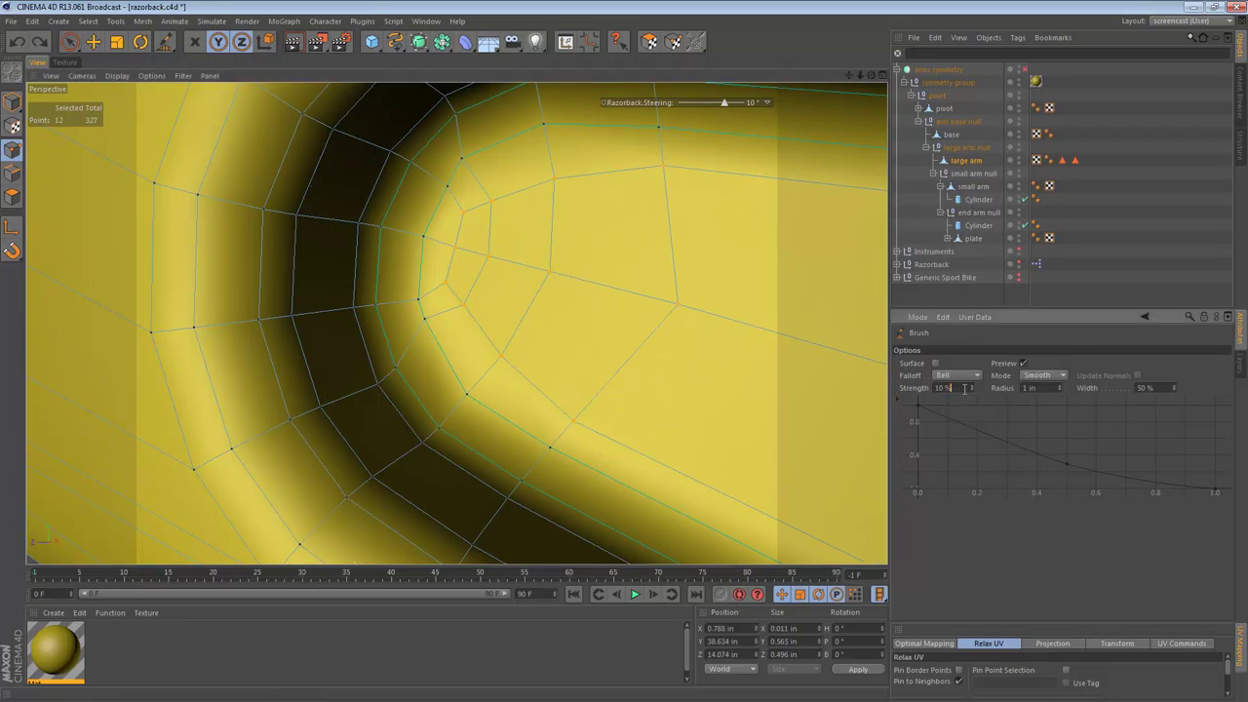
key("Return")
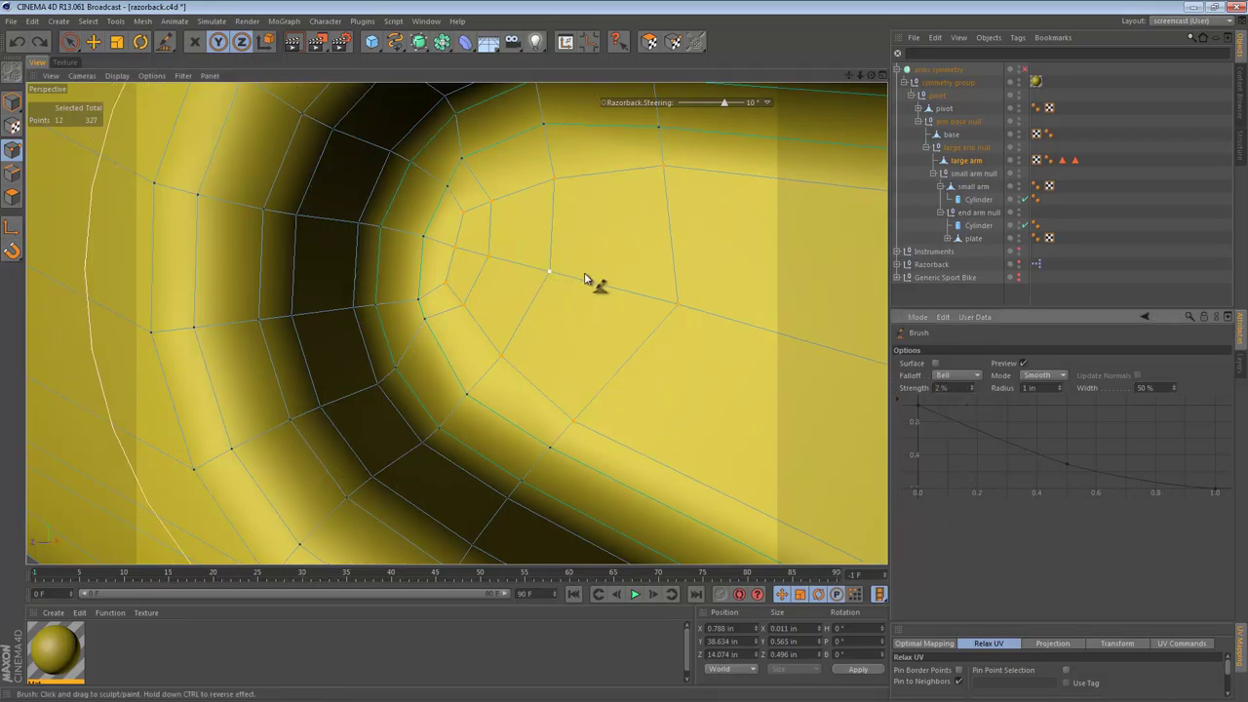
key("ctrl+z")
mouse_move(535, 242)
left_mouse_down()
mouse_move(533, 303)
mouse_move(426, 264)
mouse_move(543, 287)
mouse_move(661, 259)
left_mouse_up()
- Try to slide the third row of recess floor points along their edges towards the narrow end
key("m")
key("o")
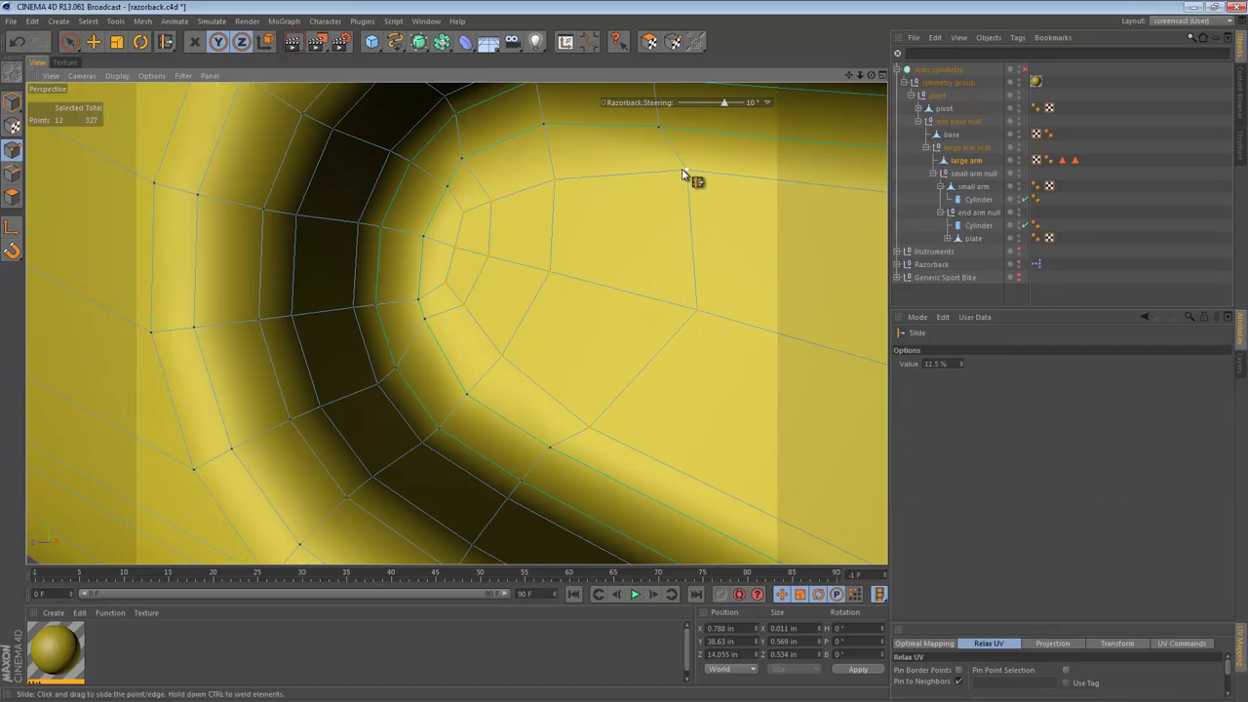
left_click_drag(655, 178, 678, 278)
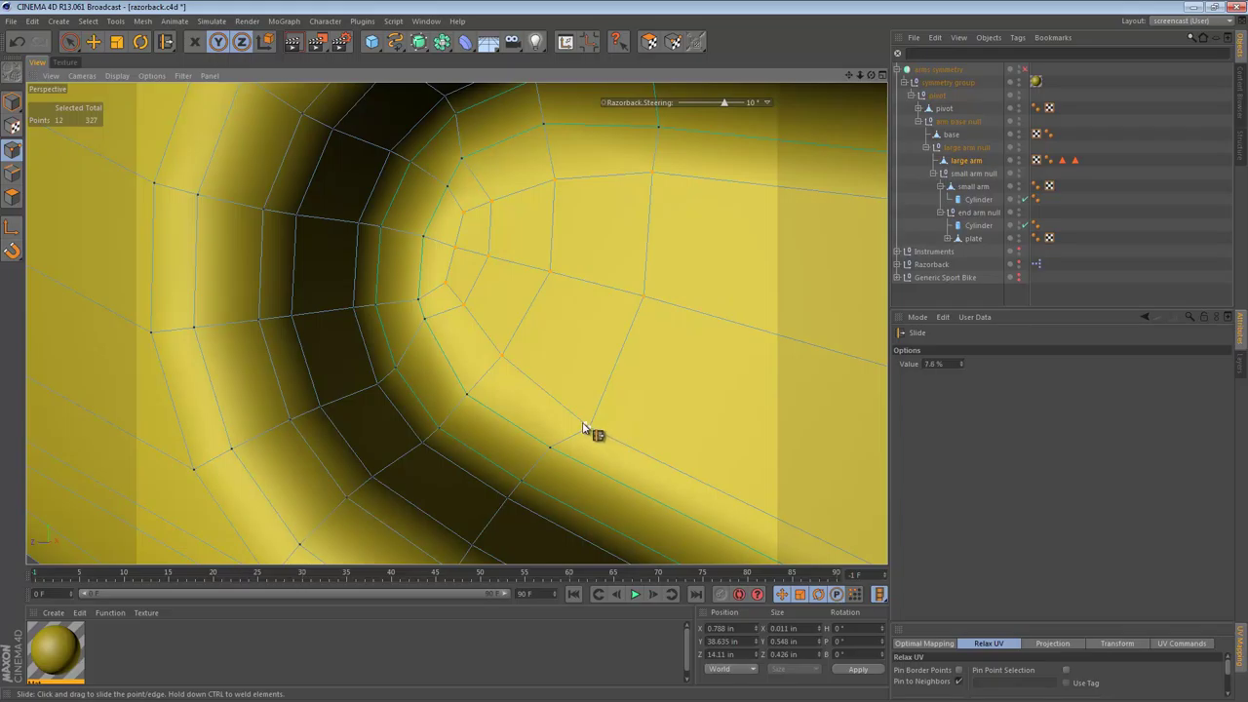
left_click_drag(583, 427, 664, 442)
left_click_drag(586, 428, 575, 422)
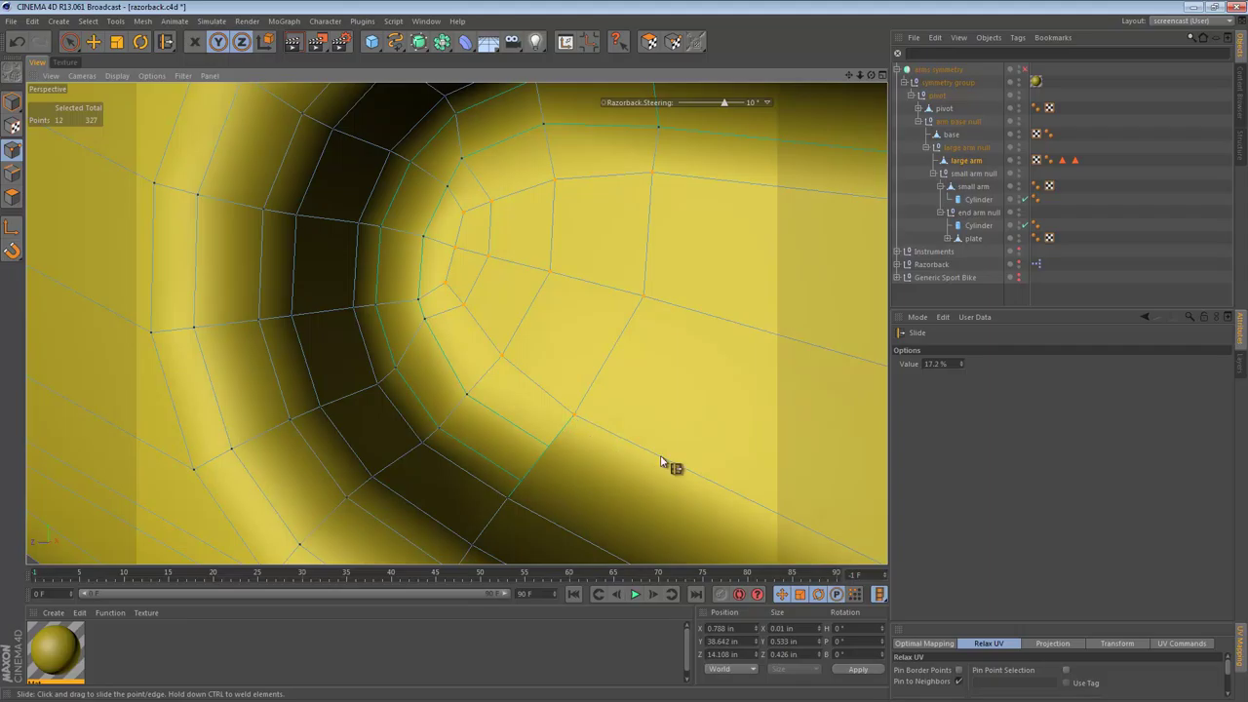
left_click_drag(666, 465, 624, 478)
- Loop-select the bevel polygons around the recess floor and remove their N-gons
left_click(8, 196)
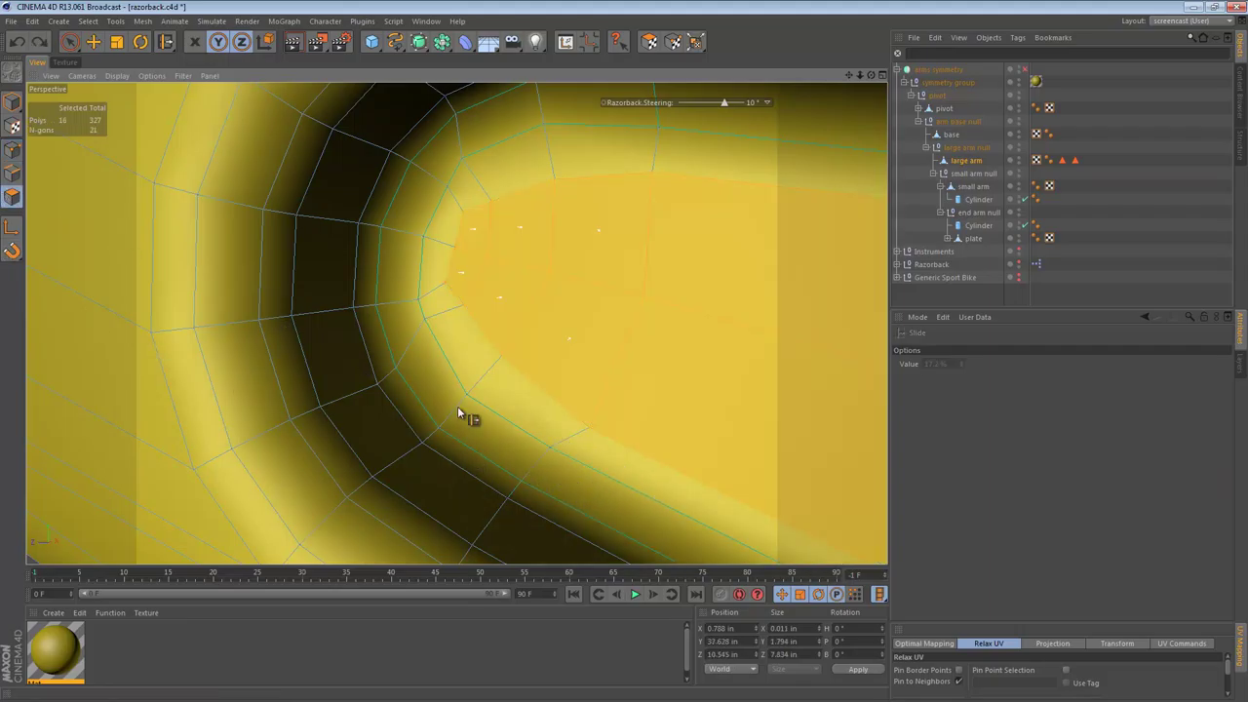
key("e")
left_click(616, 484)
left_click(614, 394)
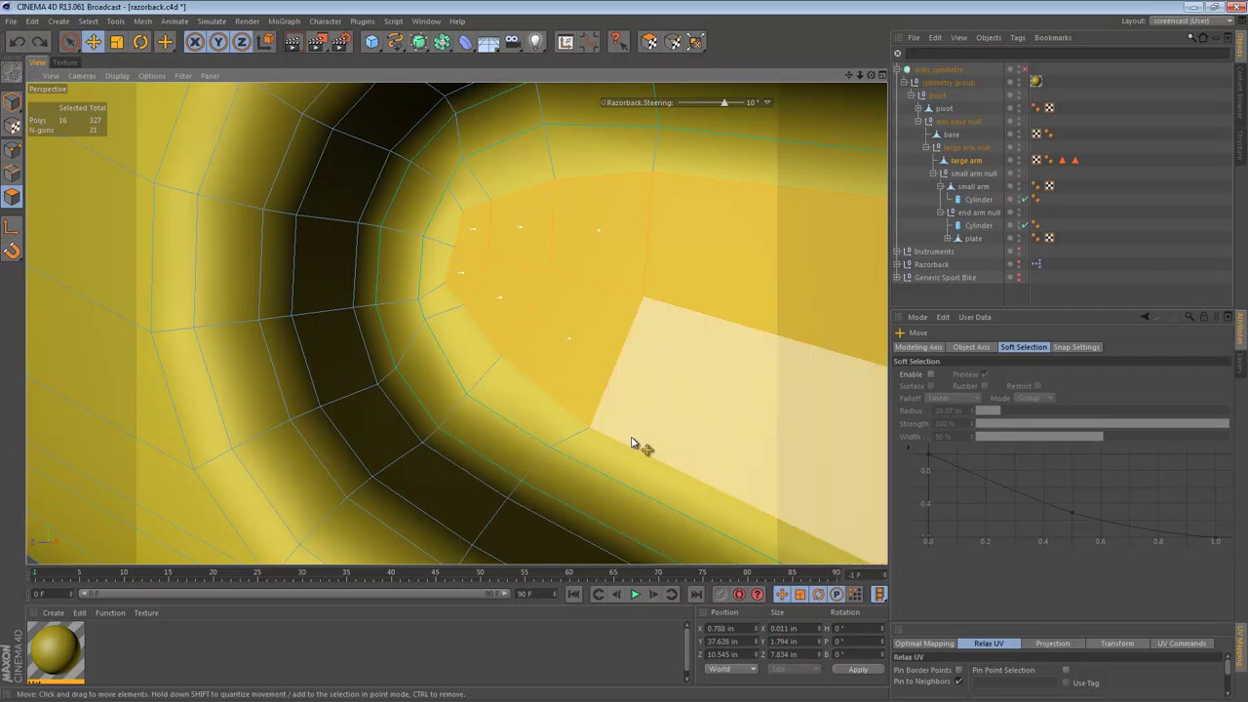
left_click_drag(412, 270, 574, 381, "alt")
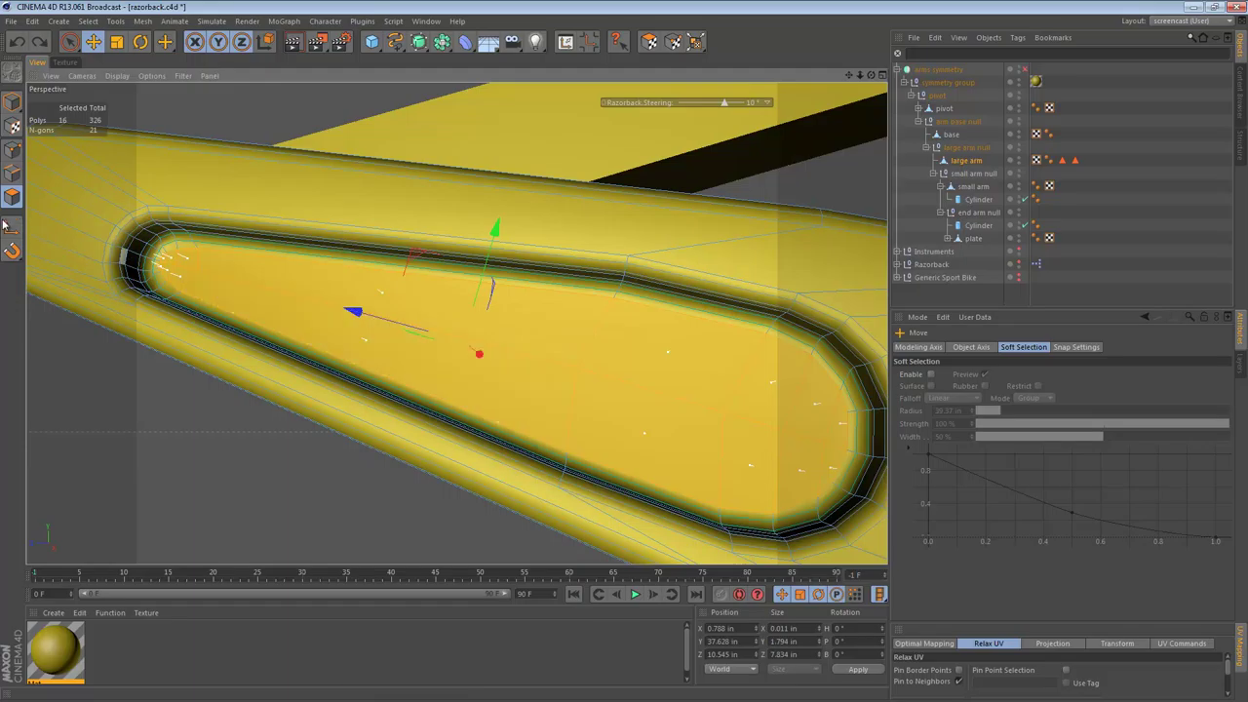
right_click_drag(207, 264, 262, 264, "alt")
middle_click_drag(241, 252, 257, 253, "alt")
key("u")
key("l")
left_click(208, 216)
scroll(253, 244, "down", 8)
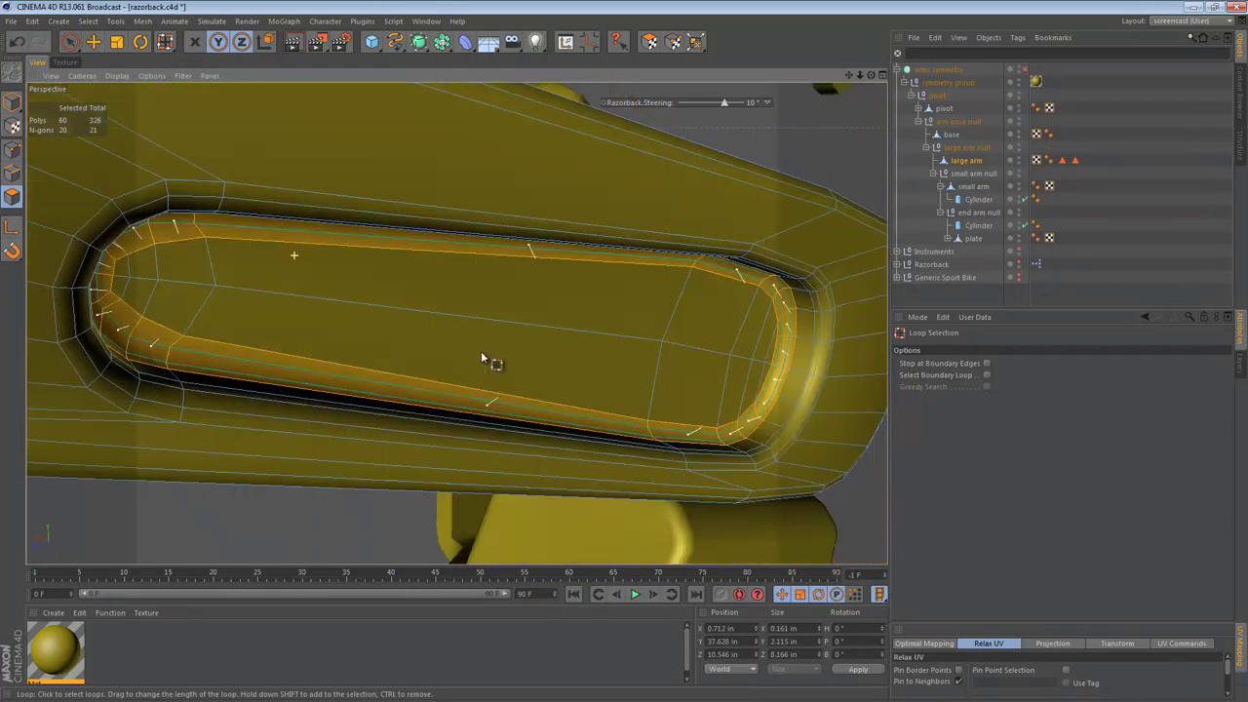
left_click_drag(480, 352, 440, 303, "alt")
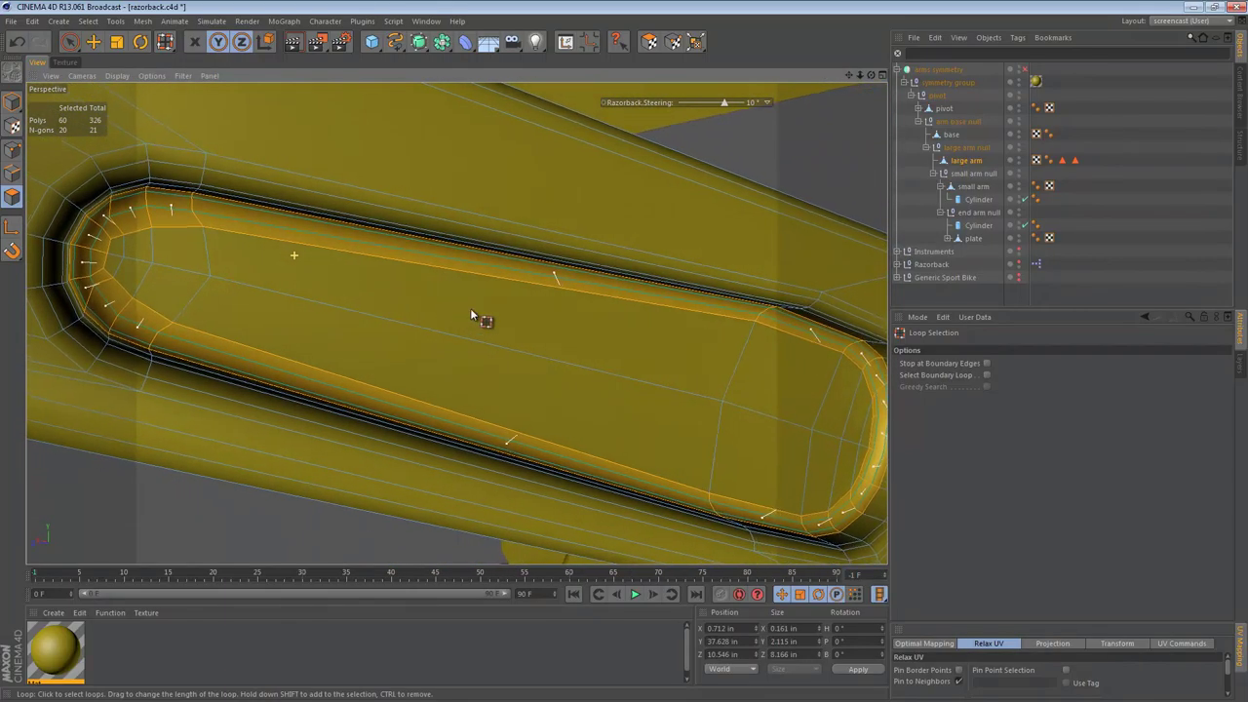
right_click(476, 310)
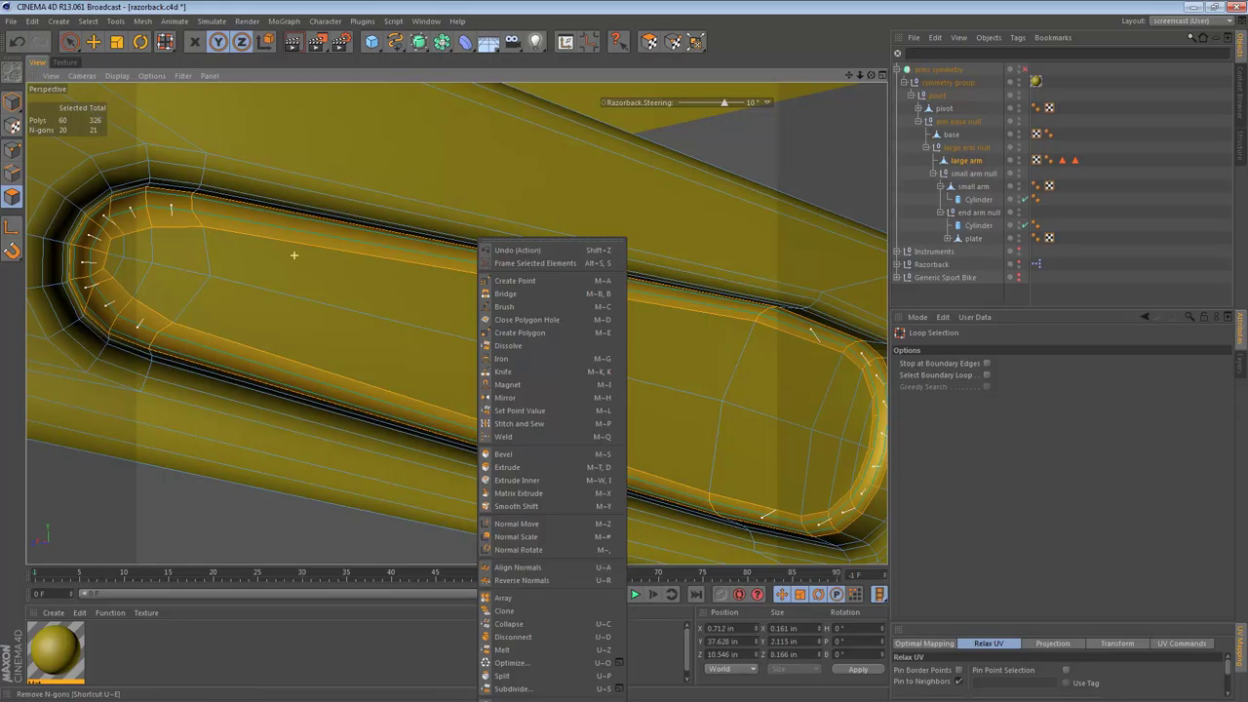
left_click(517, 700)
- Slide the points at the recess floor's narrow end along their edges to even out the spacing of the rows
scroll(126, 271, "up", 3)
left_click_drag(171, 265, 58, 242, "alt")
middle_click_drag(155, 275, 307, 290, "alt")
left_click(14, 152)
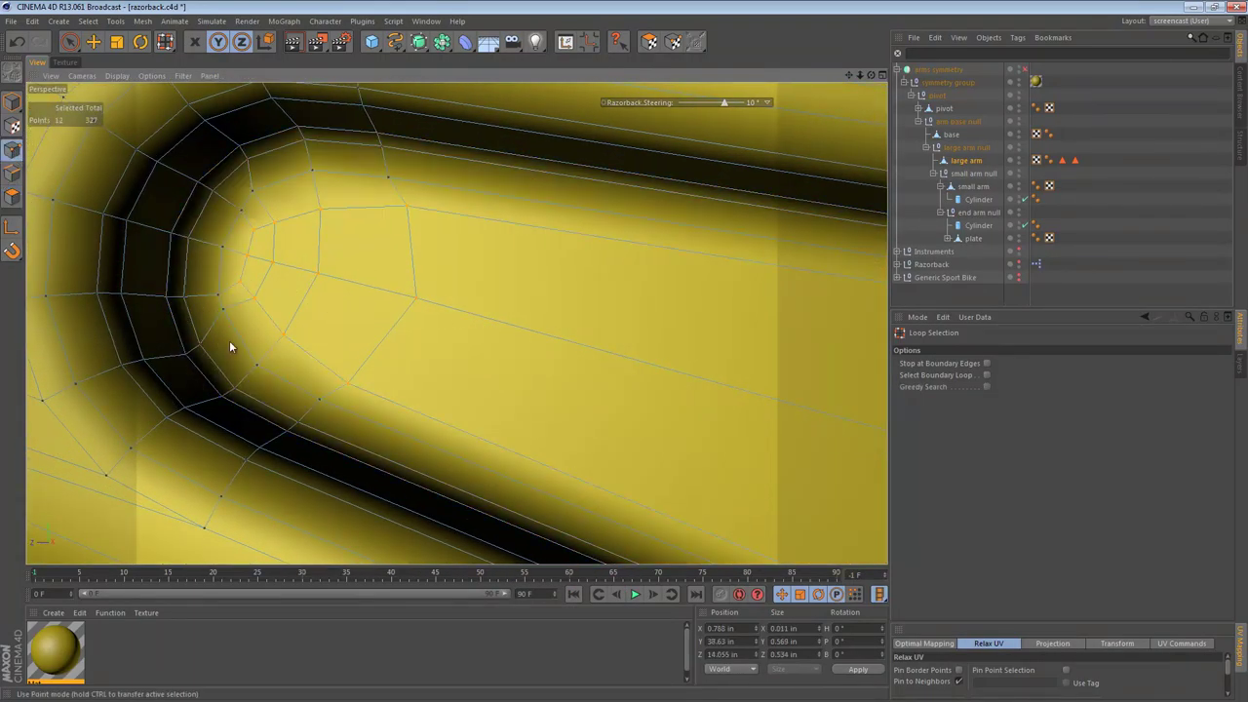
key("m")
key("o")
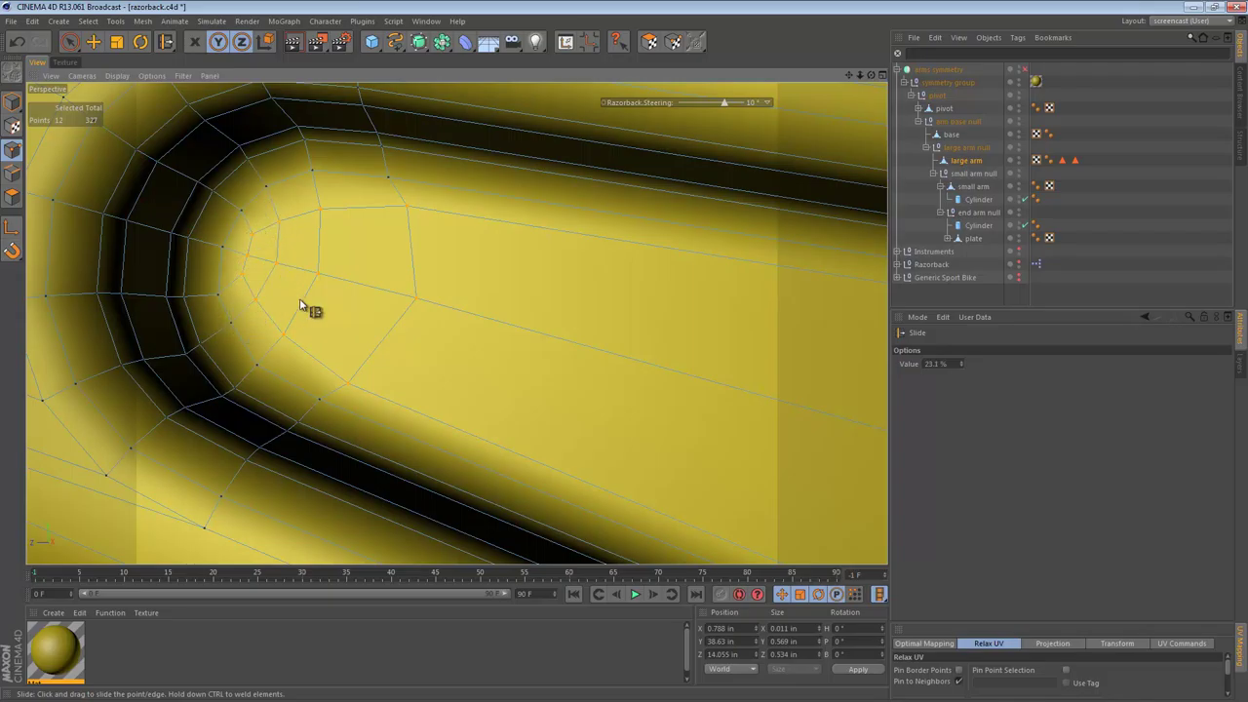
left_click_drag(398, 212, 389, 212)
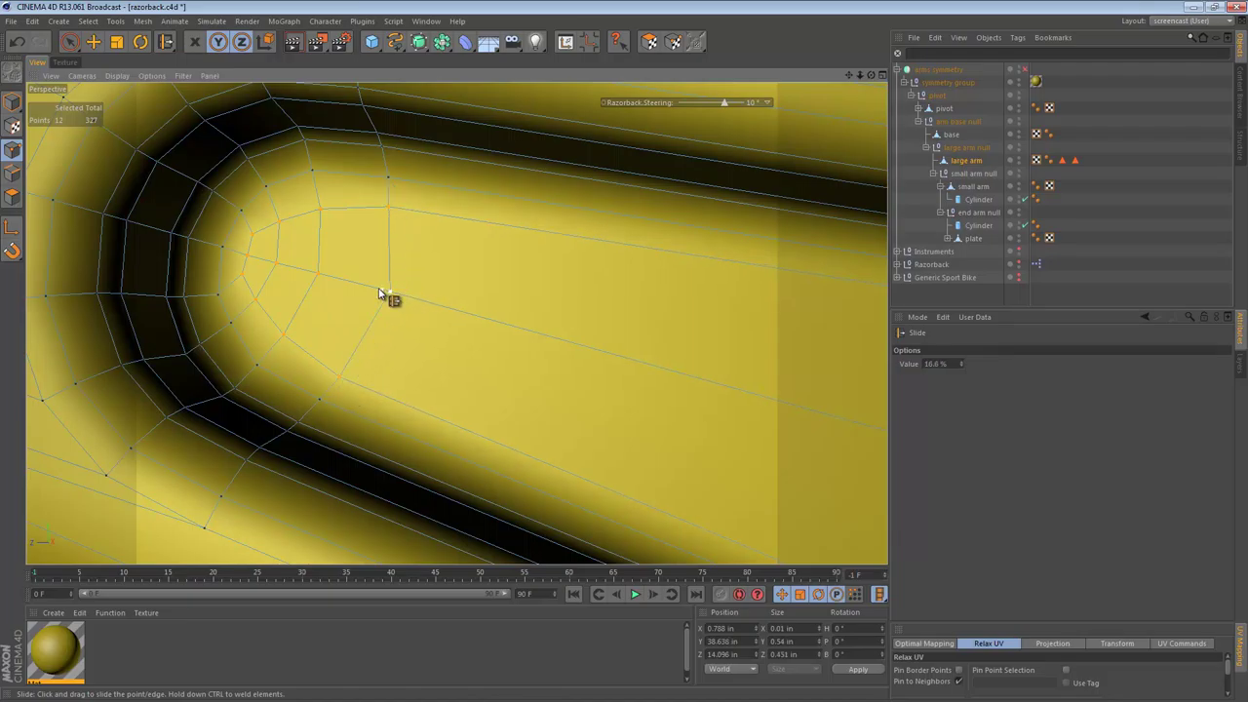
left_click_drag(246, 260, 246, 258)
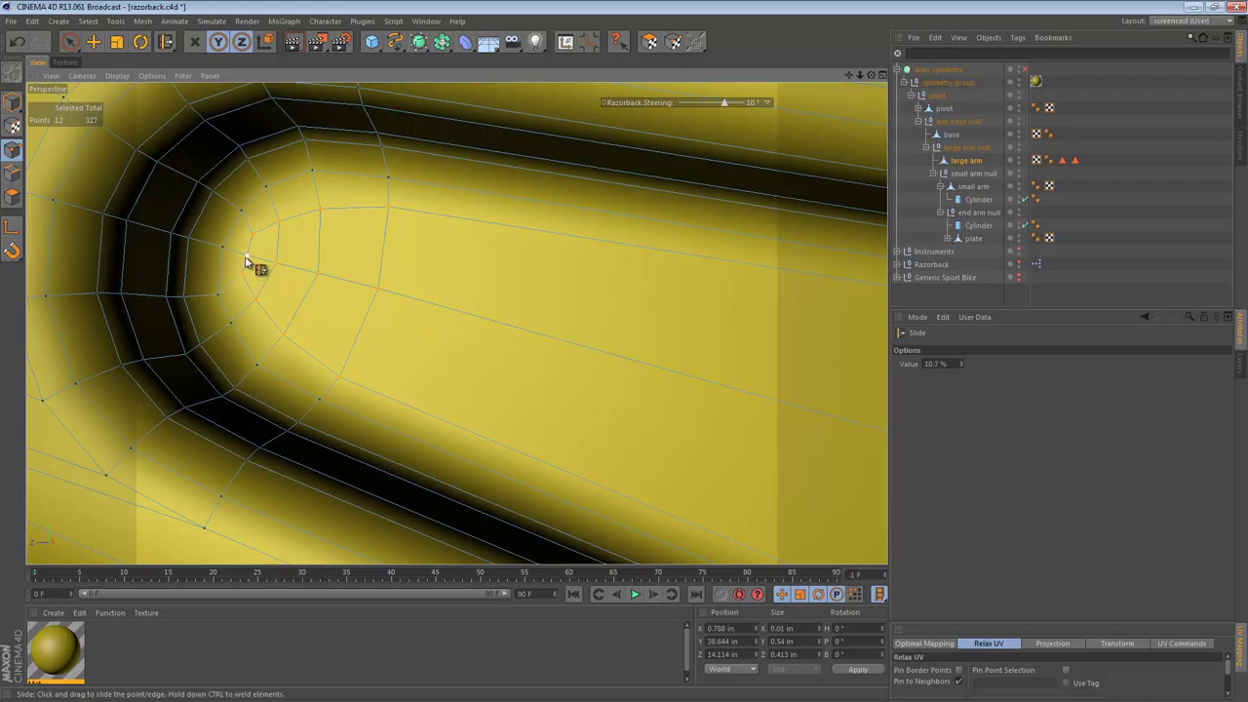
- Examine the recess's shading and edge flow on the large arm, at the narrow end and from farther away
left_click(12, 105)
key("e")
left_click(354, 224)
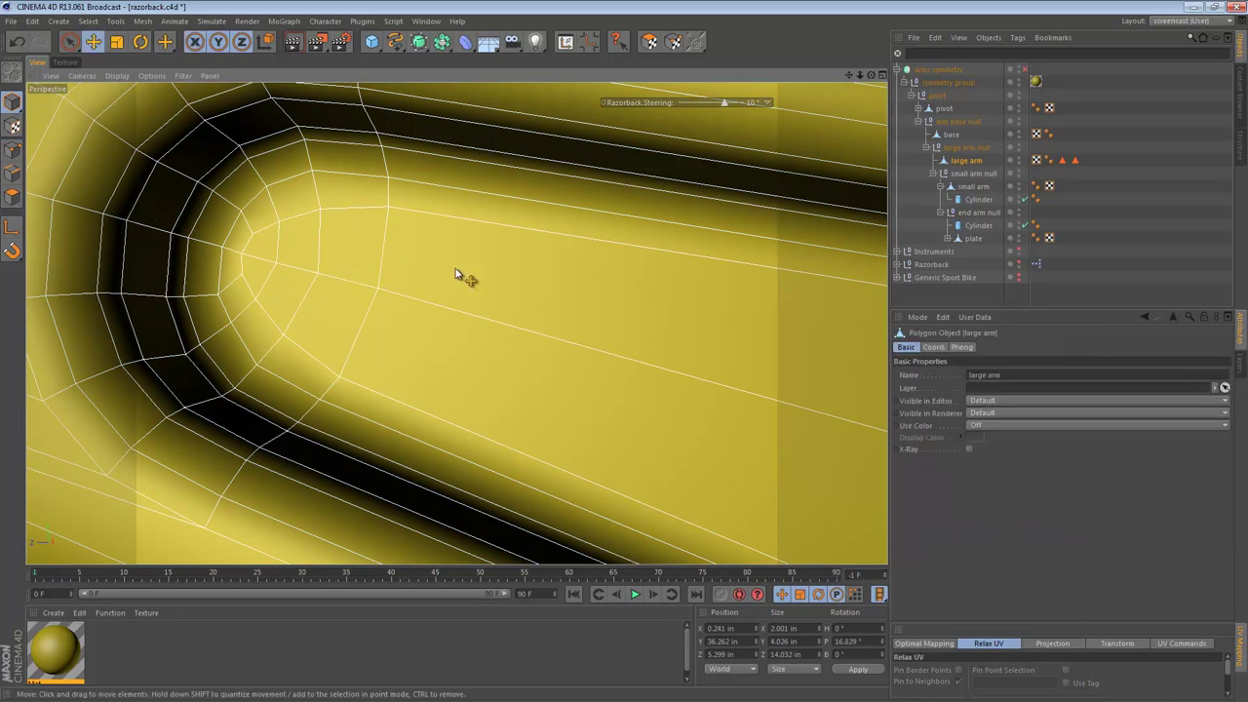
mouse_move(673, 289)
right_mouse_down("alt")
mouse_move(588, 296)
mouse_move(596, 351)
right_mouse_up("alt")
left_click(443, 444)
right_click_drag(766, 337, 608, 334, "alt")
middle_click_drag(721, 337, 419, 317, "alt")
right_click_drag(635, 328, 522, 327, "alt")
mouse_move(589, 329)
left_mouse_down("alt")
mouse_move(444, 329)
mouse_move(468, 346)
left_mouse_up("alt")
- In the Right view, move the large arm points at the bend in the recess's upper edge slightly towards the narrow end
middle_click(480, 363)
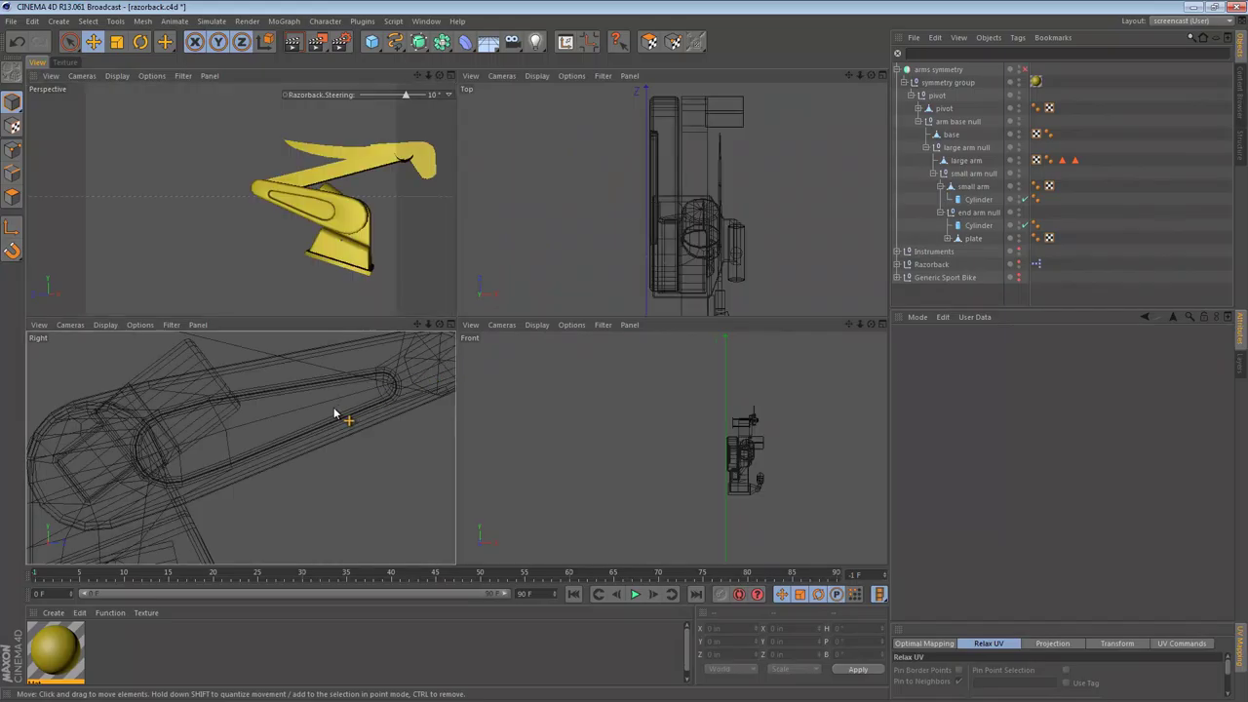
middle_click(334, 410)
right_click_drag(351, 312, 416, 298, "alt")
scroll(419, 331, "up", 2)
left_click(524, 248)
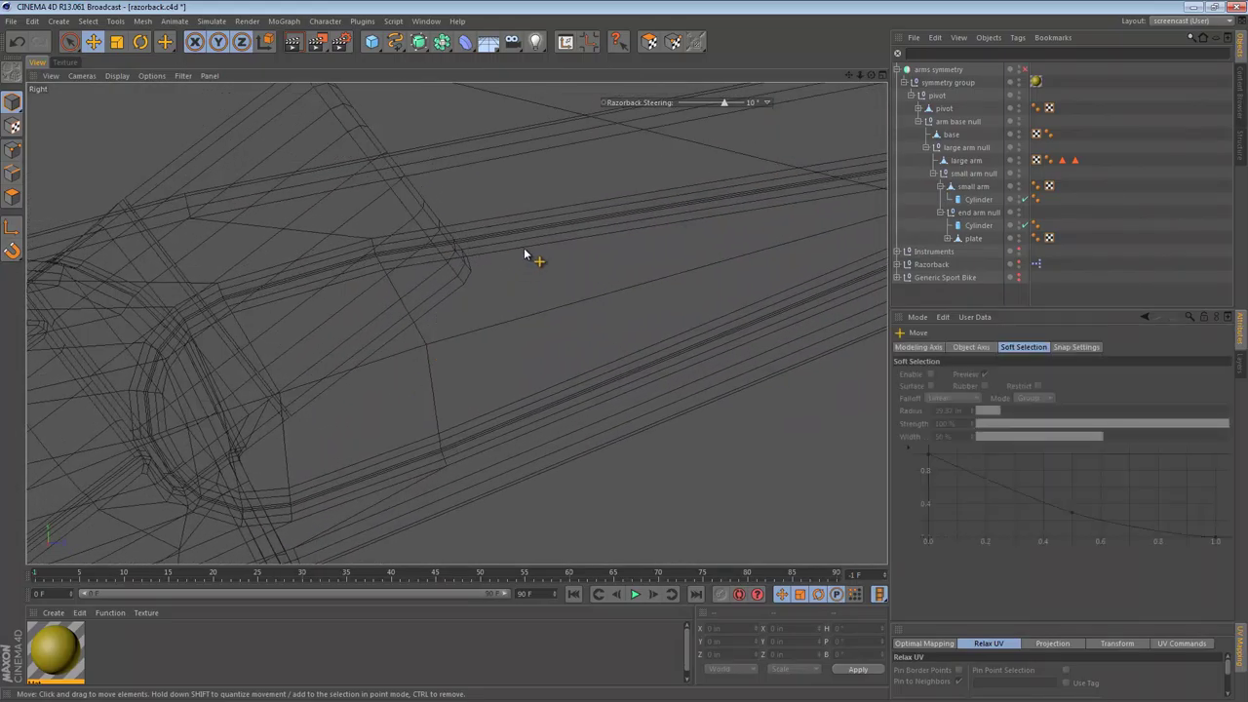
left_click(13, 149)
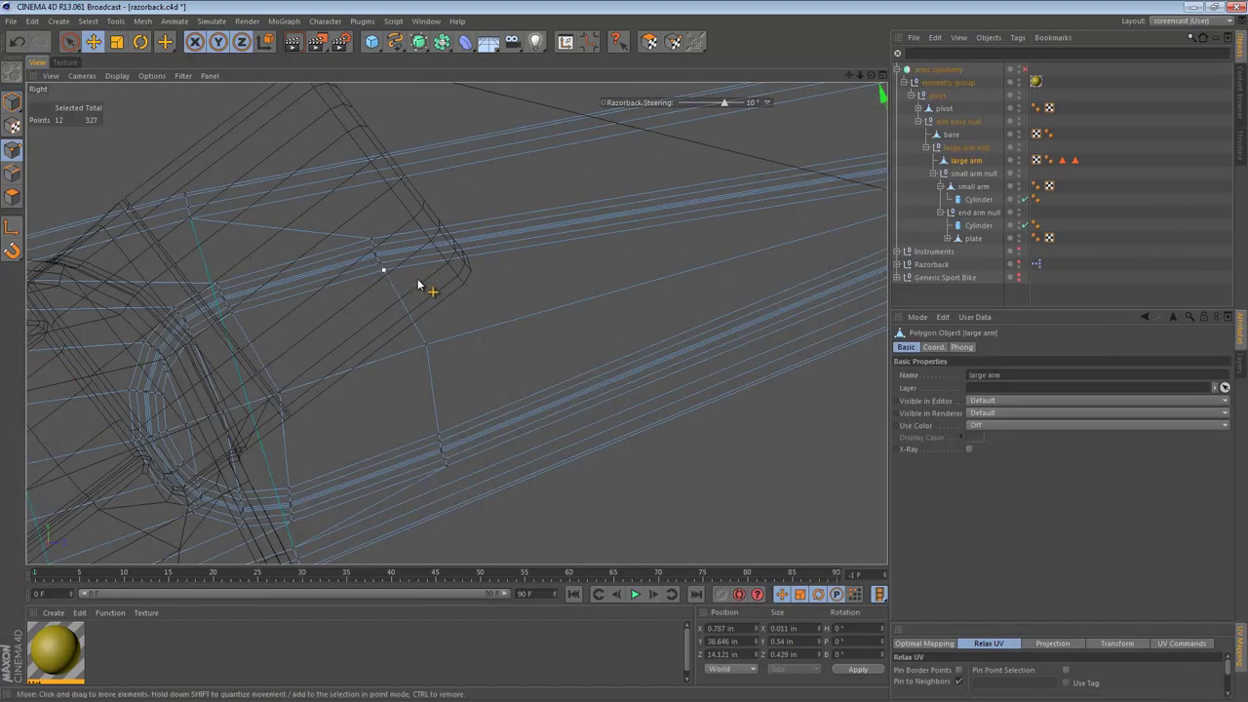
middle_click_drag(422, 292, 344, 318, "alt")
left_click_drag(374, 307, 393, 310)
middle_click_drag(426, 379, 431, 305, "alt")
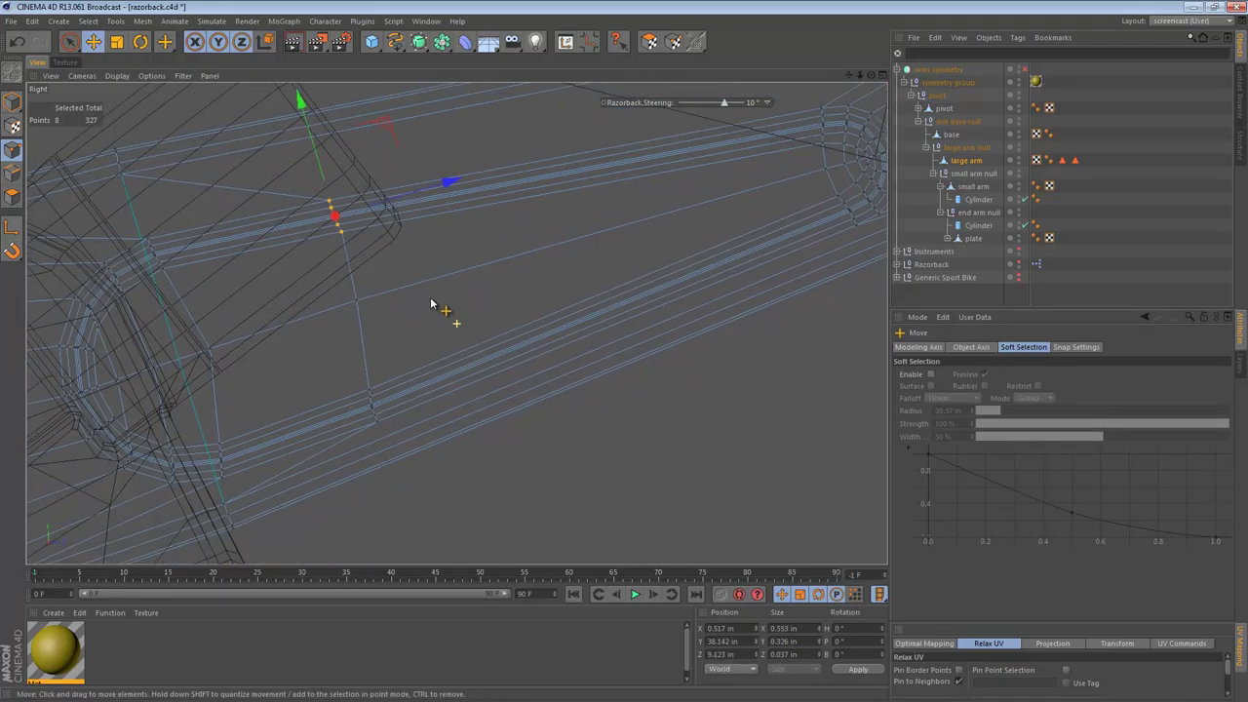
- Examine the whole arm assembly in perspective from the back and front sides, including the base and its cylinders
key("F1")
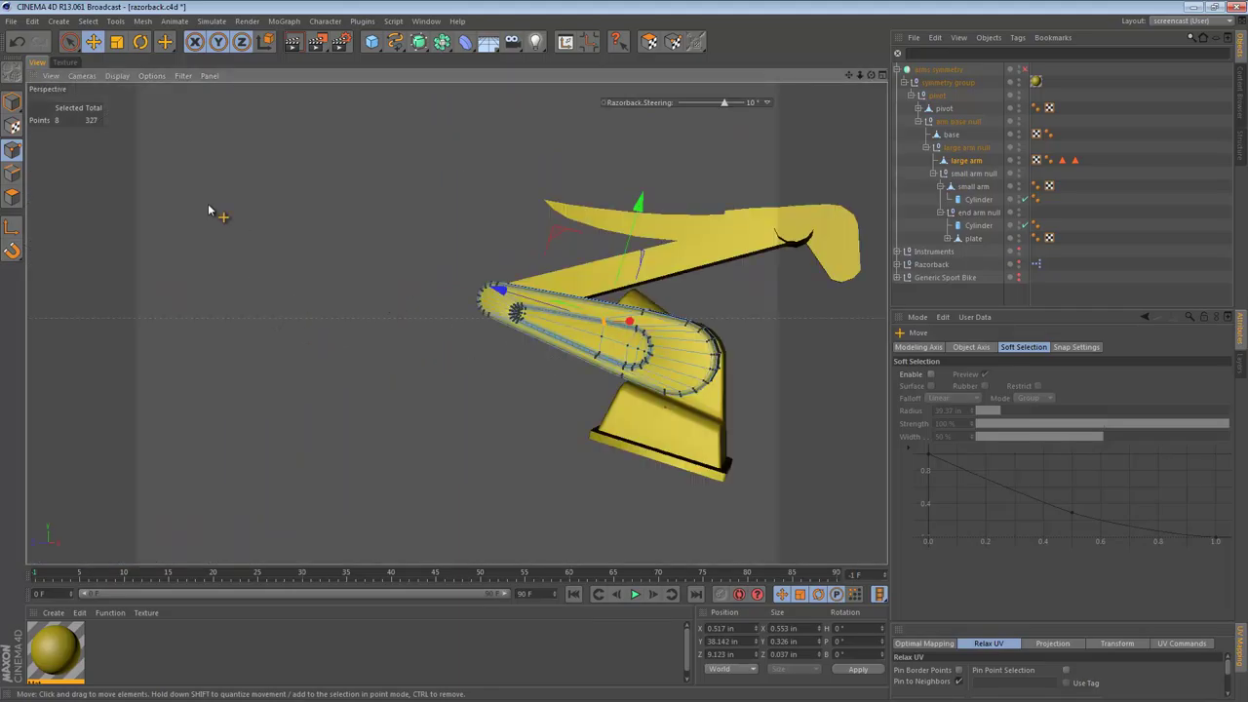
left_click(11, 104)
left_click(496, 324)
middle_click_drag(496, 323, 346, 333, "alt")
left_click_drag(346, 333, 103, 361, "alt")
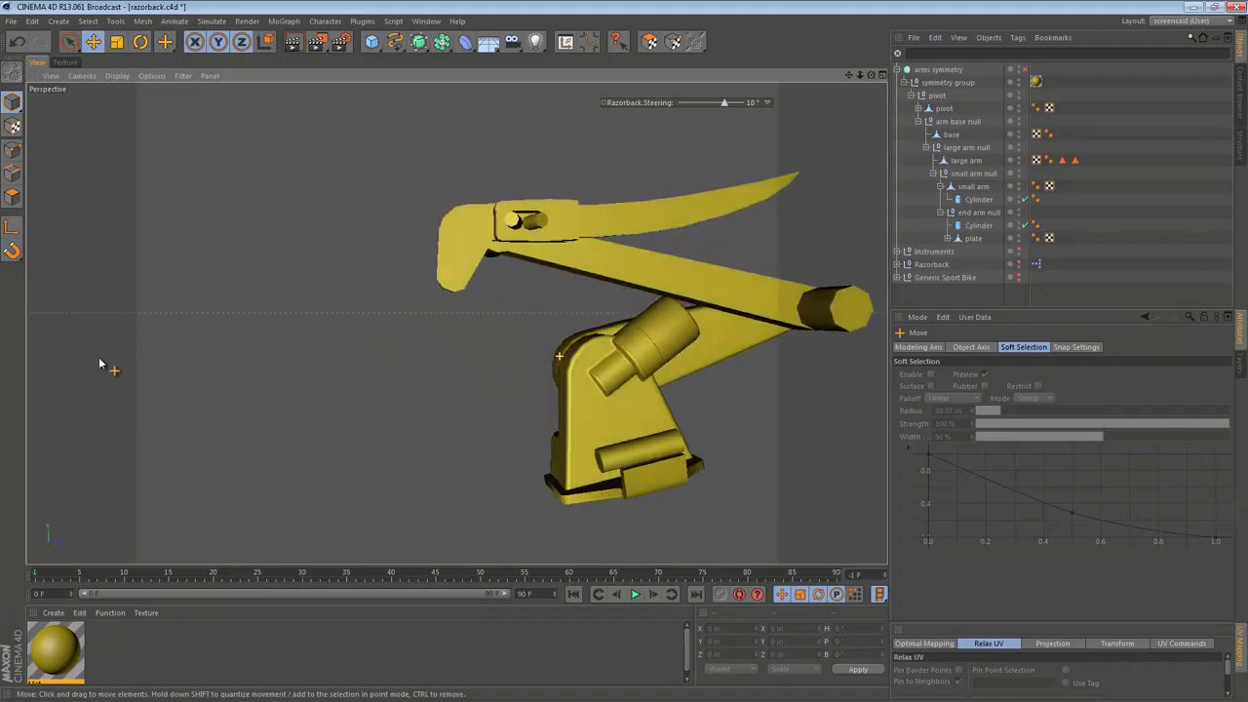
right_click_drag(399, 368, 652, 365, "alt")
middle_click_drag(653, 366, 390, 272, "alt")
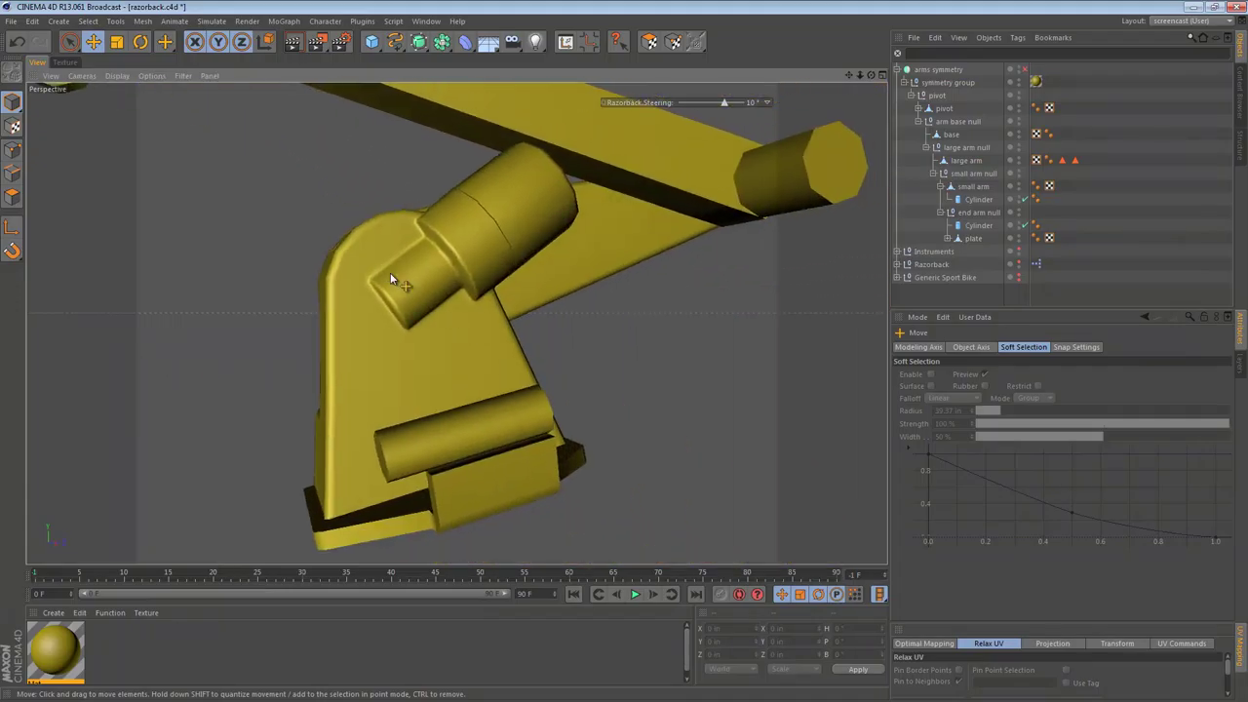
right_click_drag(390, 272, 331, 252, "alt")
left_click_drag(331, 252, 419, 408, "alt")
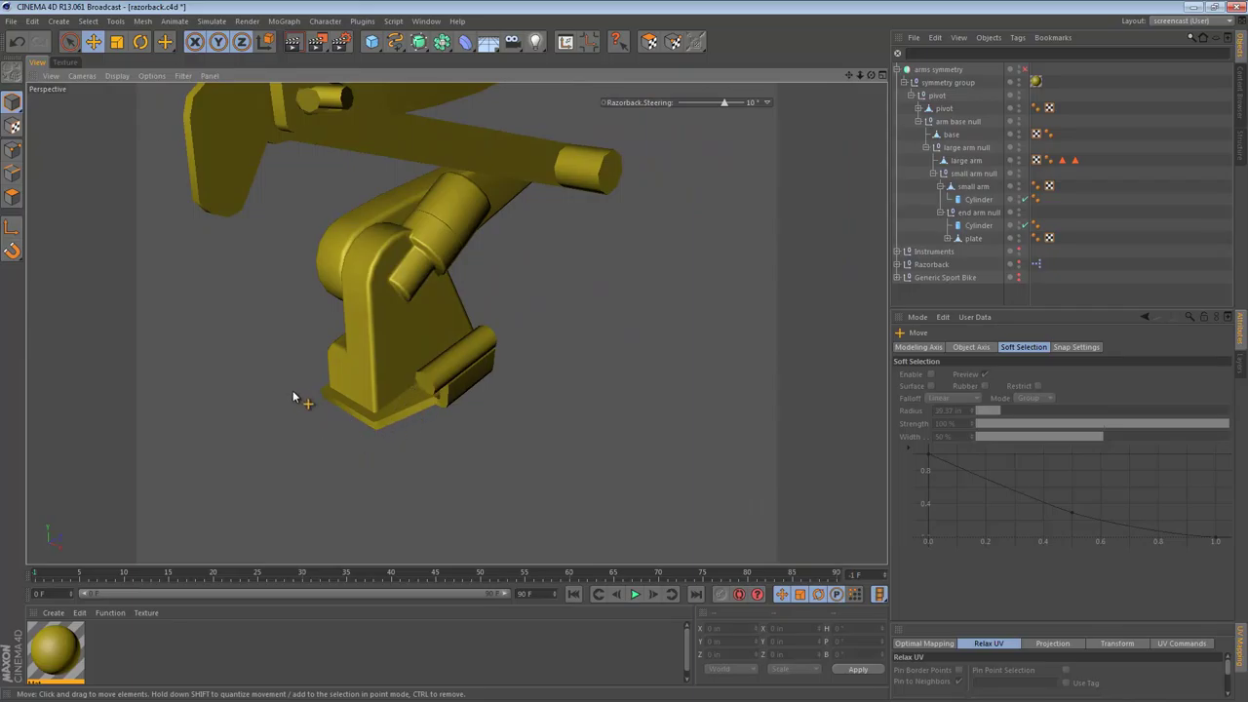
left_click_drag(362, 390, 652, 303, "alt")
right_click_drag(652, 303, 751, 298, "alt")
left_click_drag(374, 286, 364, 317, "alt")
- Select the arm assembly's base in the Right view for point editing
middle_click(381, 414)
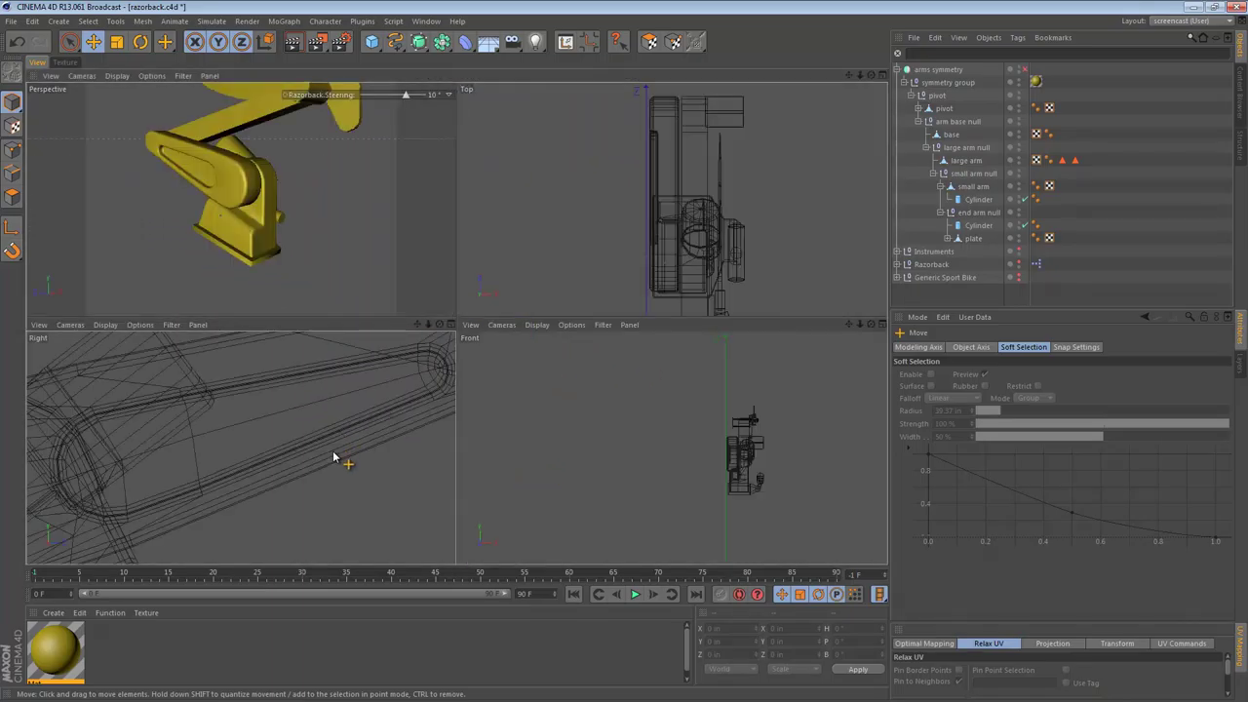
middle_click(337, 455)
right_click_drag(482, 365, 419, 380, "alt")
middle_click_drag(420, 380, 760, 266, "alt")
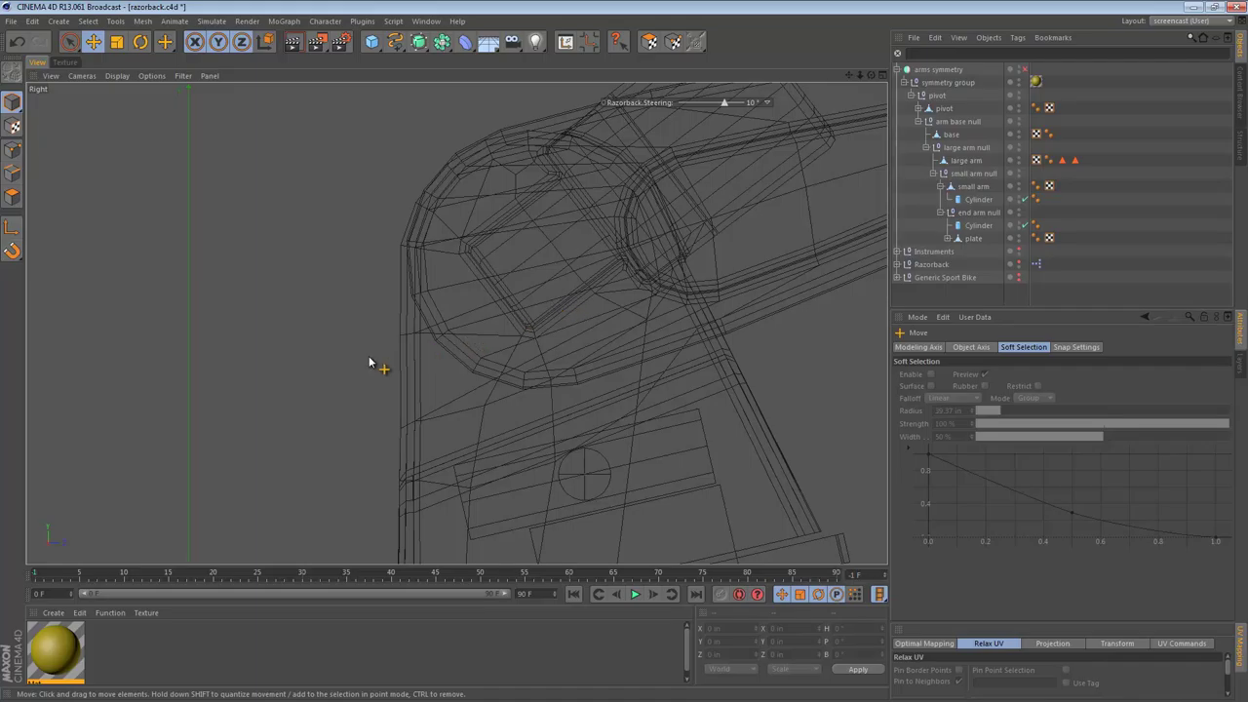
left_click(399, 334)
left_click(445, 317)
left_click(399, 334)
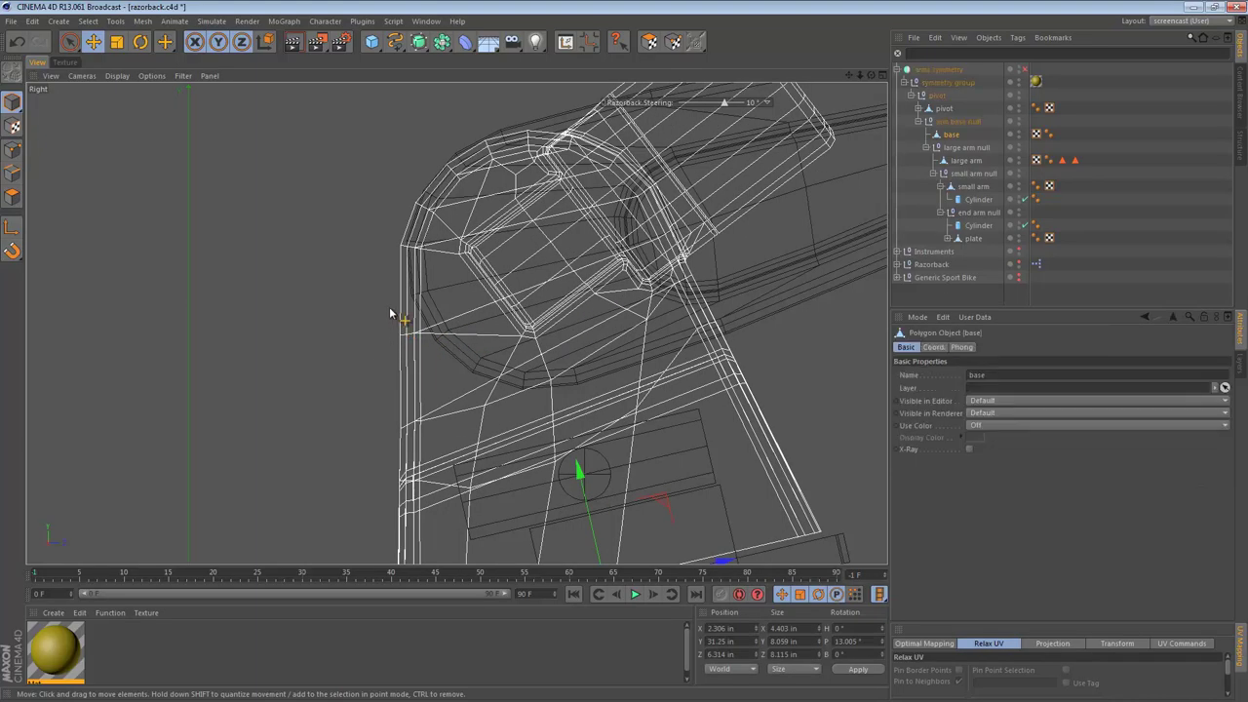
right_click_drag(403, 249, 468, 153, "alt")
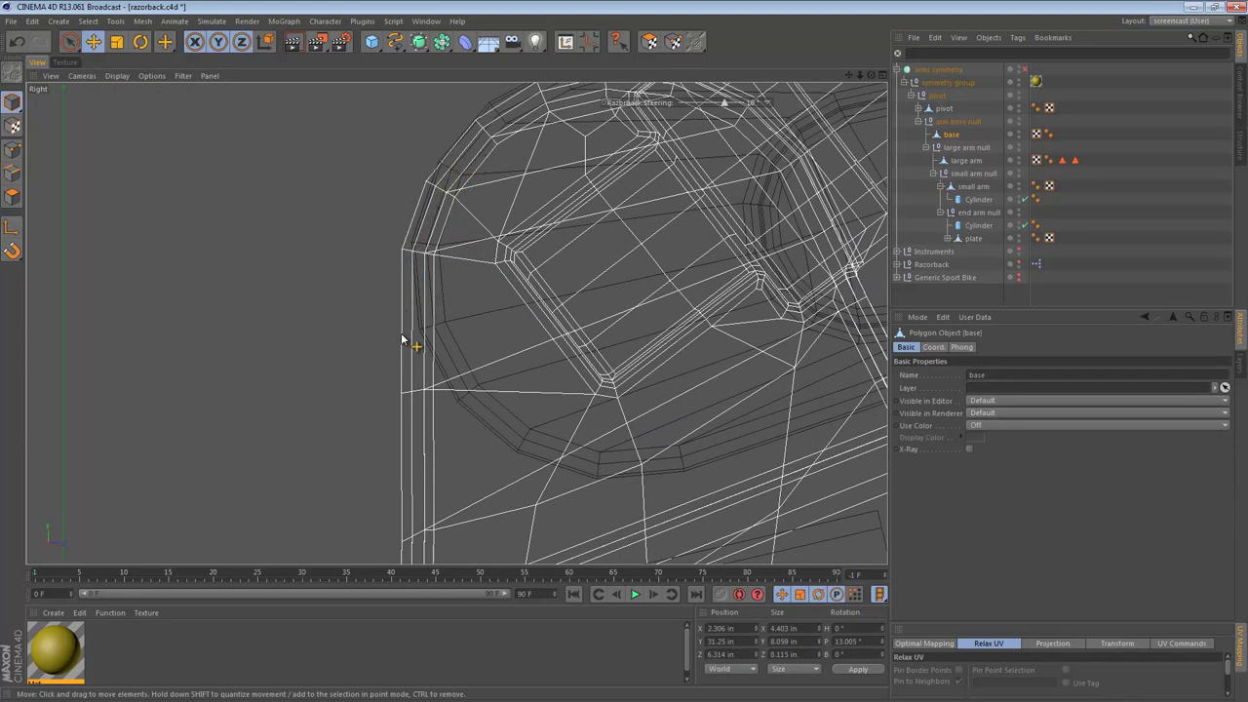
left_click(11, 149)
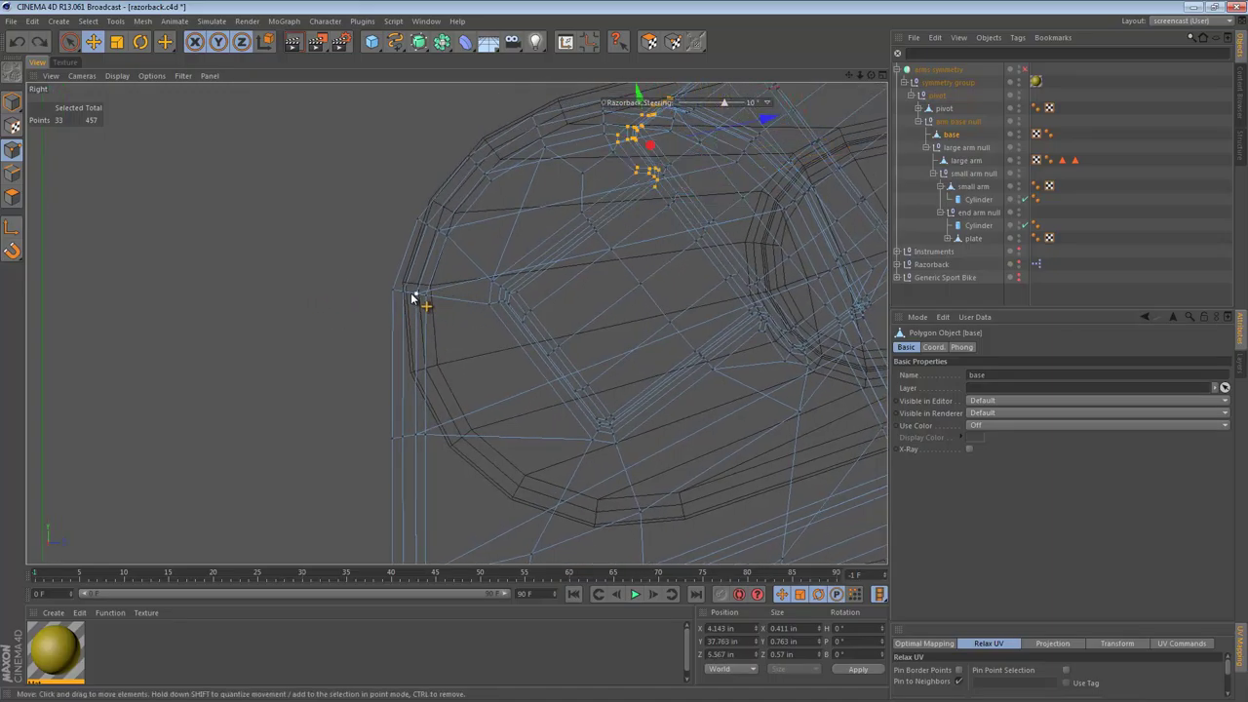
- Move the rows of points around the base's rounded top to follow the round outline of the large arm's end
left_click_drag(449, 329, 450, 329)
right_click_drag(452, 298, 493, 326, "alt")
left_click_drag(493, 327, 495, 336)
middle_click_drag(509, 270, 436, 454, "alt")
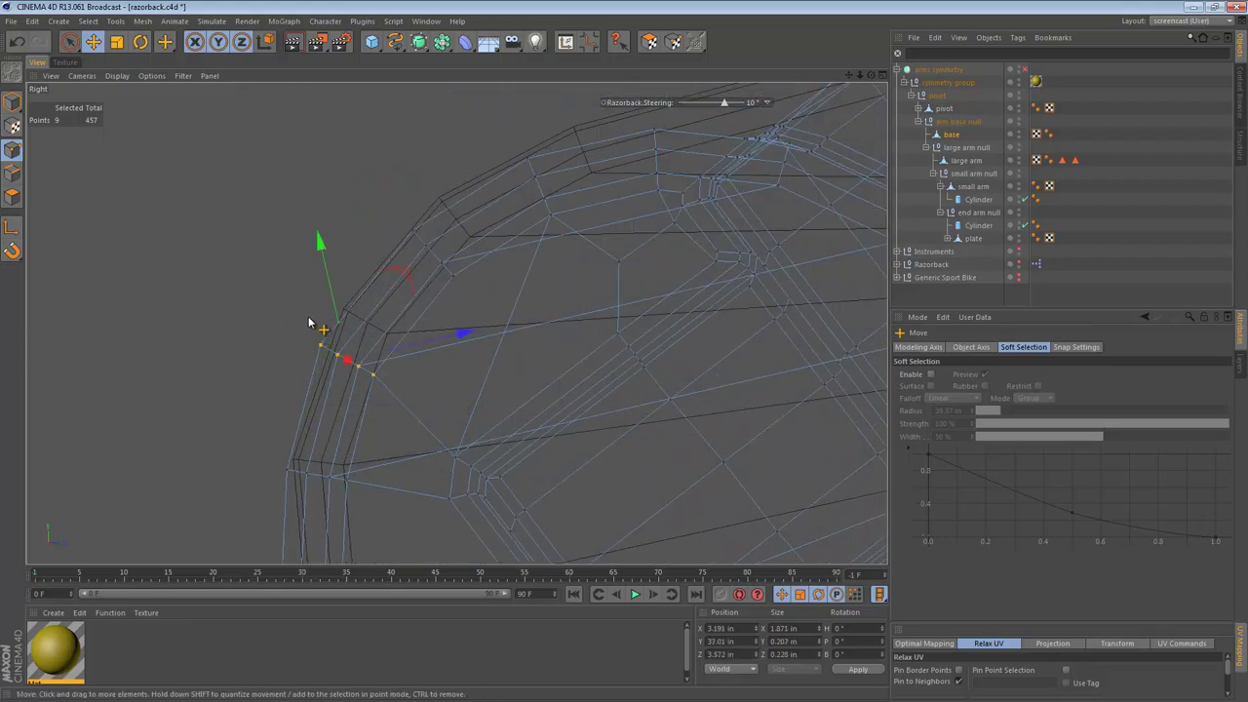
left_click_drag(308, 318, 324, 293)
middle_click_drag(465, 251, 442, 340, "alt")
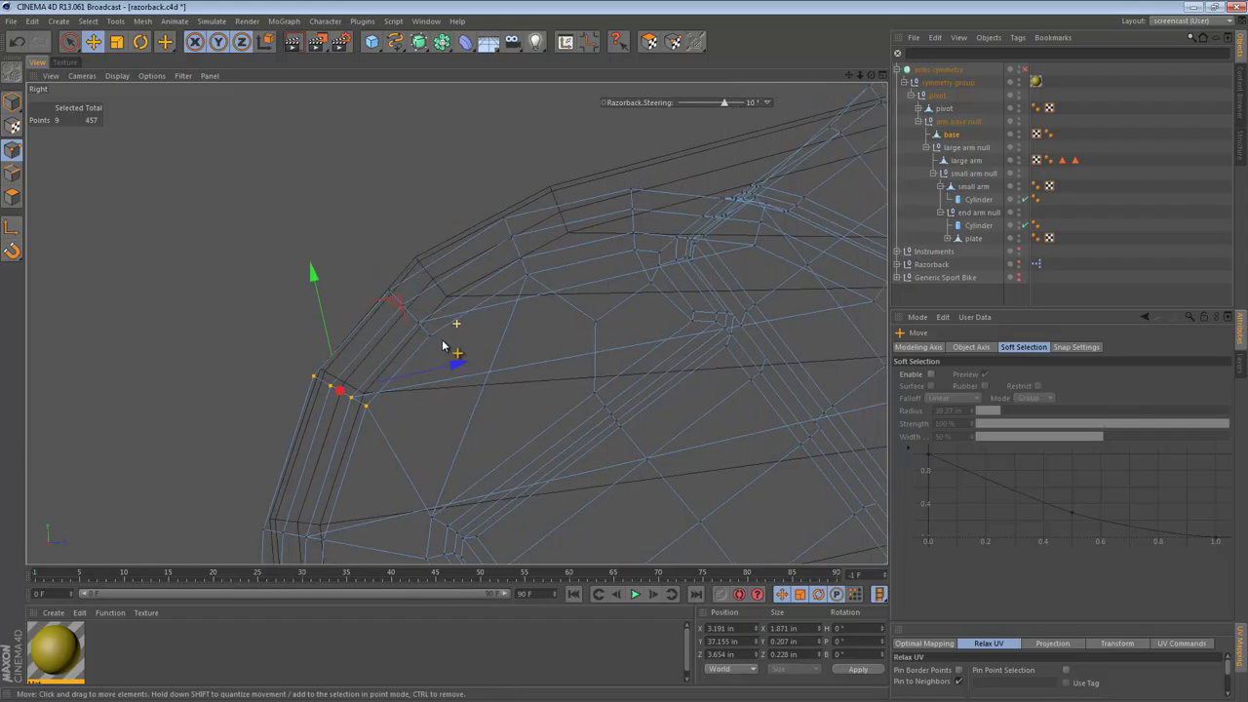
left_click_drag(467, 351, 387, 244)
middle_click_drag(510, 259, 440, 320, "alt")
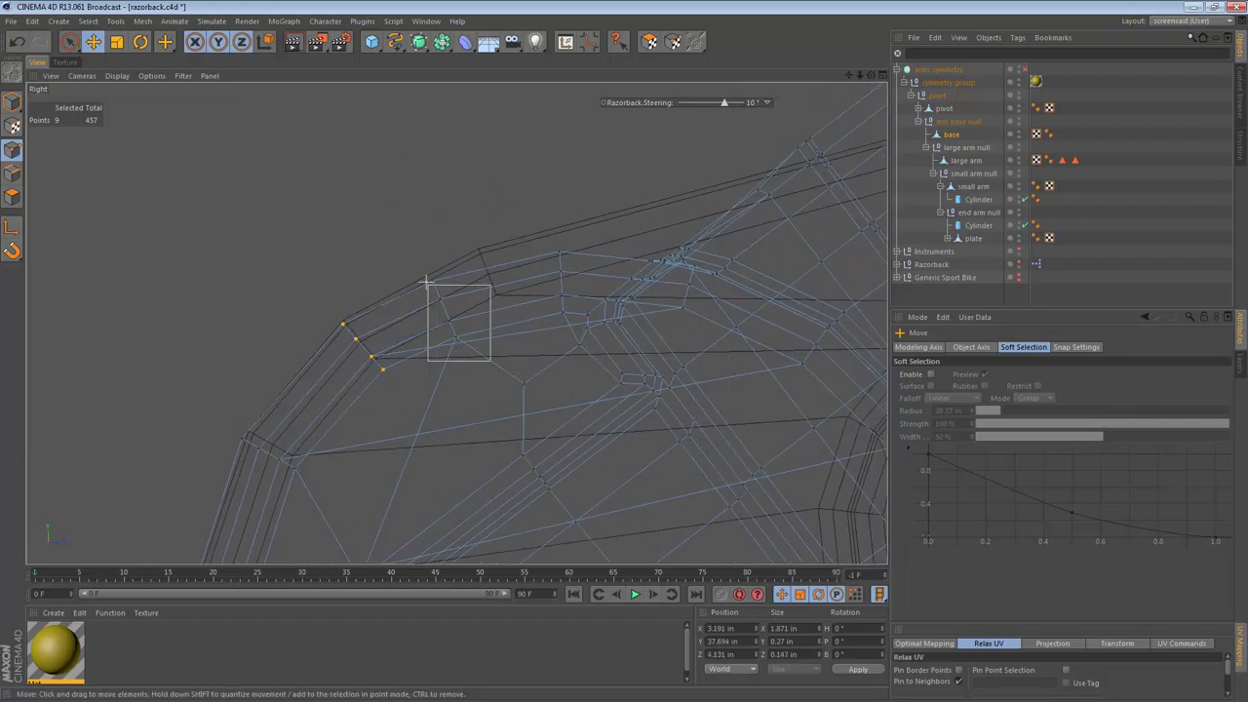
left_click_drag(467, 359, 512, 354)
scroll(513, 354, "down", 2)
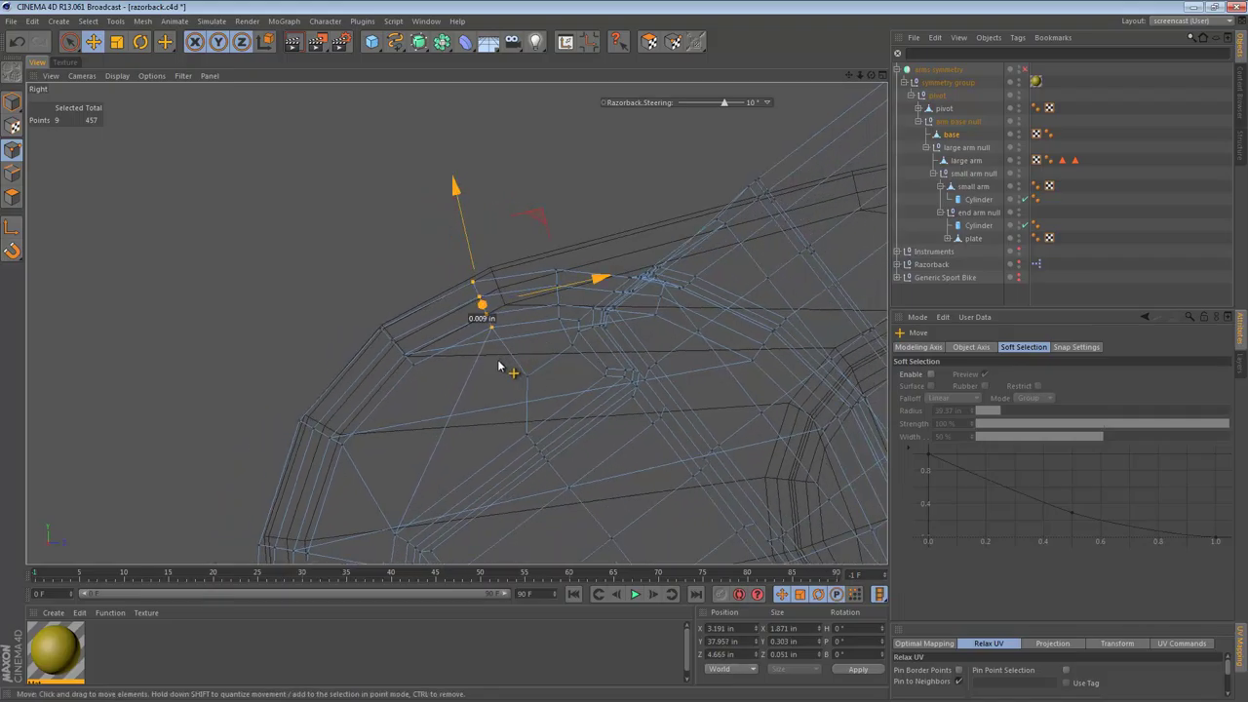
middle_click_drag(702, 368, 613, 198, "alt")
mouse_move(643, 385)
middle_mouse_down("alt")
mouse_move(510, 186)
mouse_move(671, 137)
mouse_move(625, 386)
middle_mouse_up("alt")
right_click_drag(626, 387, 484, 358, "alt")
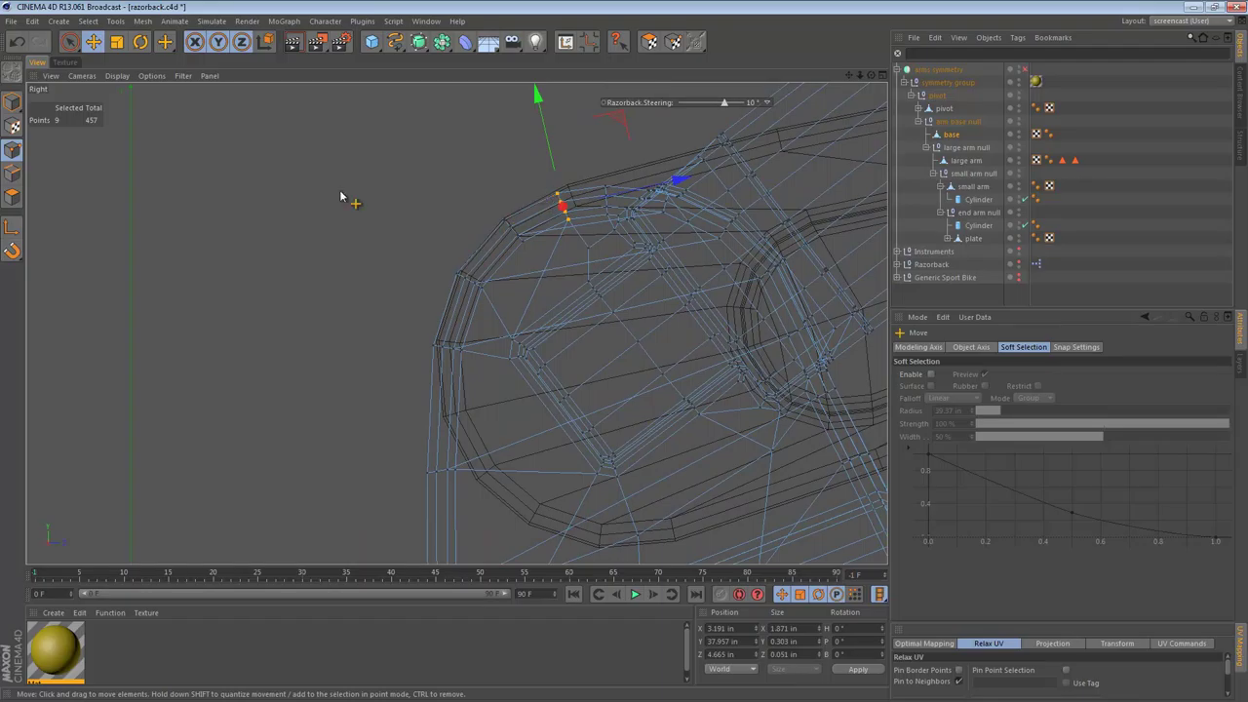
left_click(12, 102)
right_click_drag(575, 229, 617, 184, "alt")
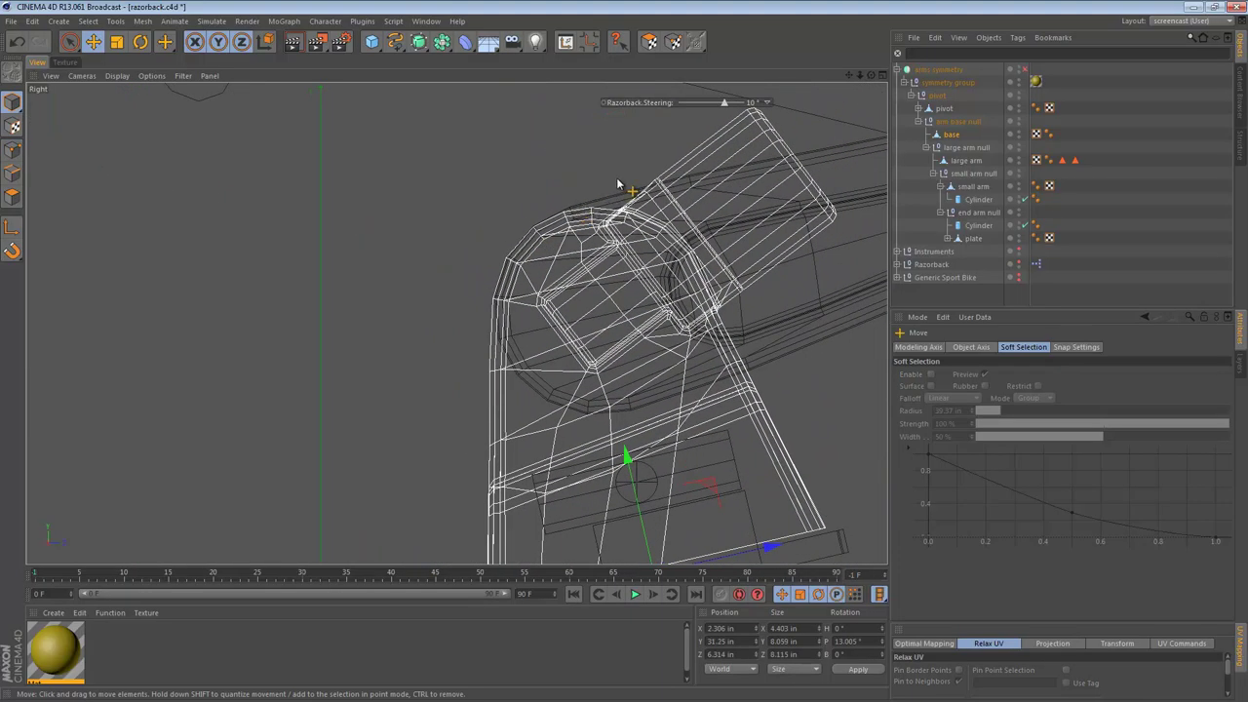
- Rotate the large arm null about its joint on the base to a pitch of about 30.5°
left_click(828, 349)
left_click(965, 147)
key("r")
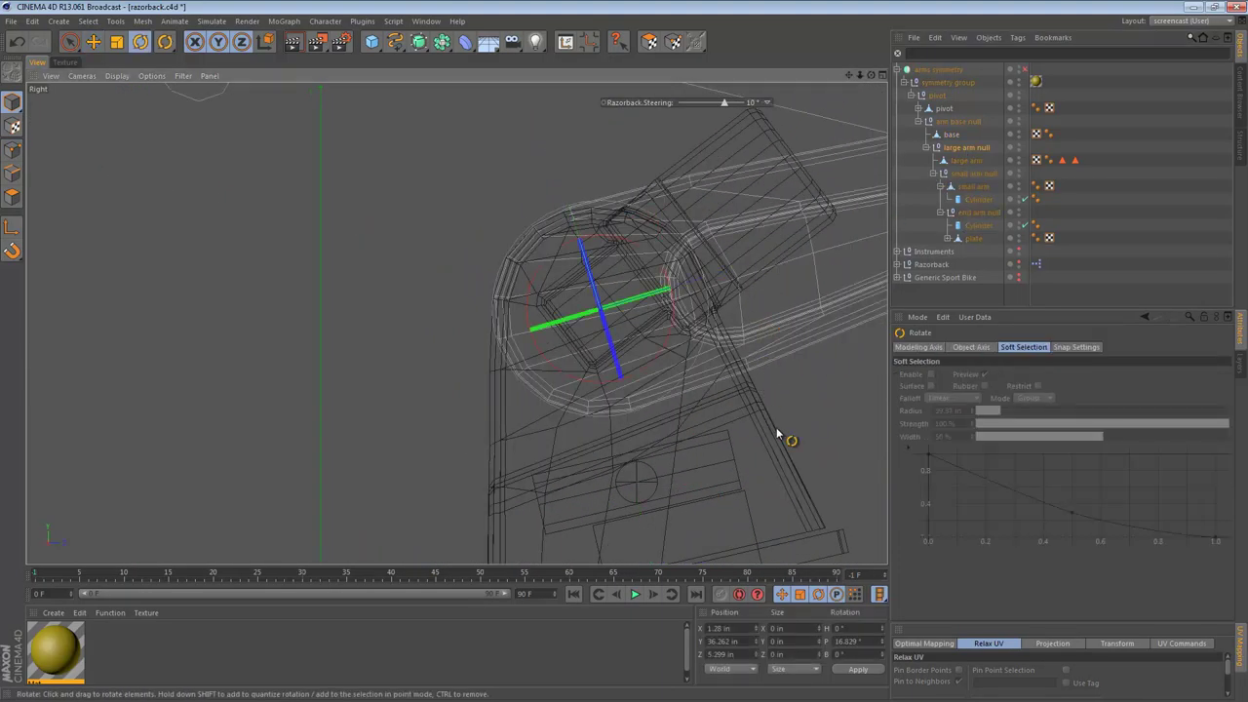
left_click_drag(777, 434, 735, 378)
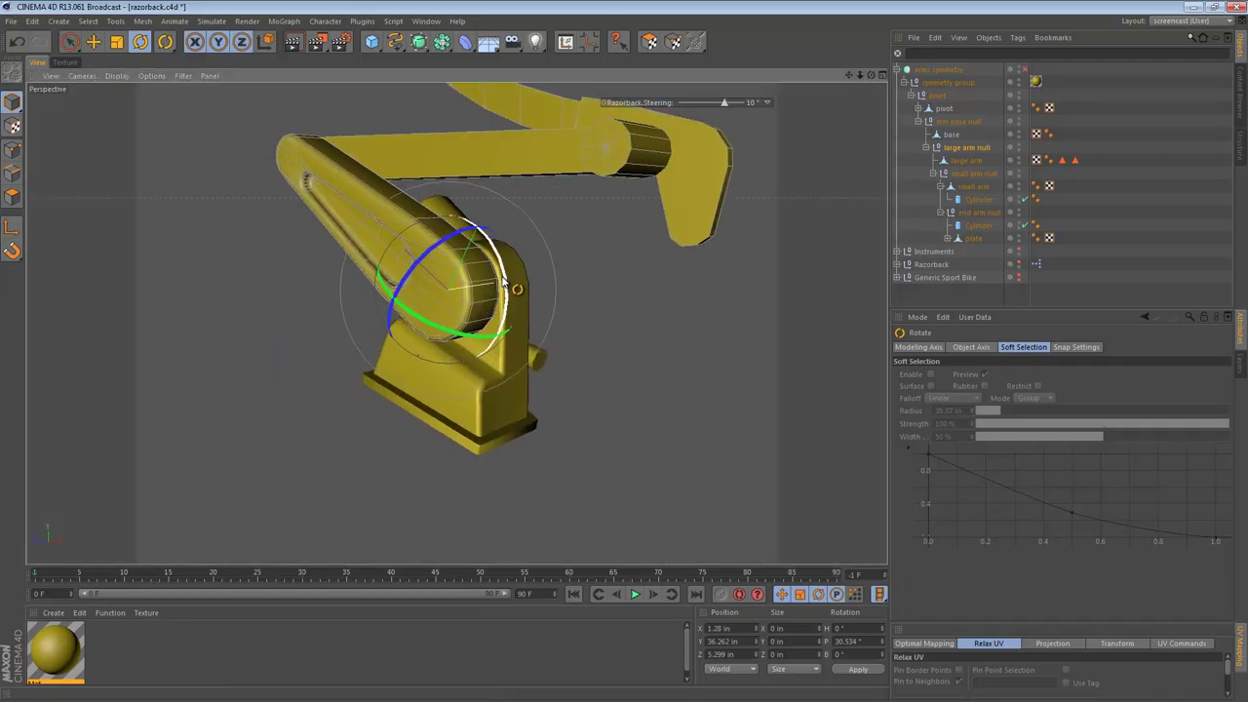
mouse_move(503, 283)
left_mouse_down()
mouse_move(501, 256)
mouse_move(494, 298)
left_mouse_up()
key("ctrl+z")
key("ctrl+z")
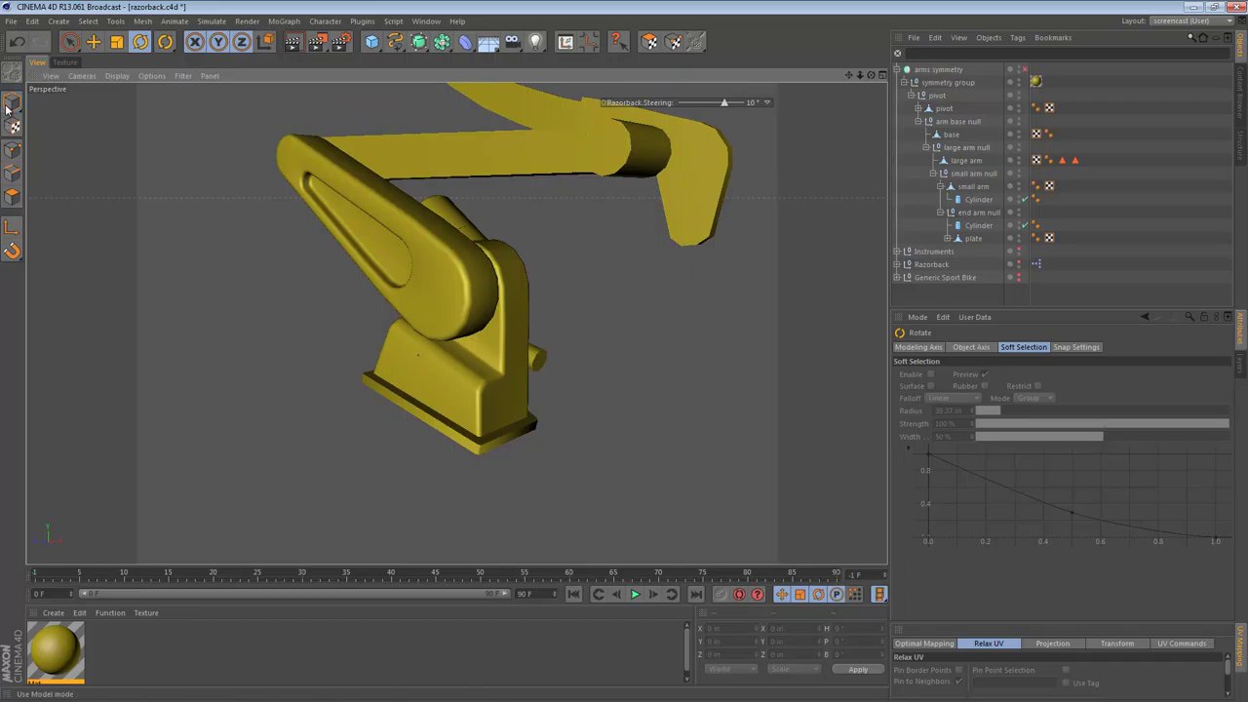
- Examine the large arm's recess and its fit against the base from several angles in perspective
left_click_drag(507, 249, 415, 237)
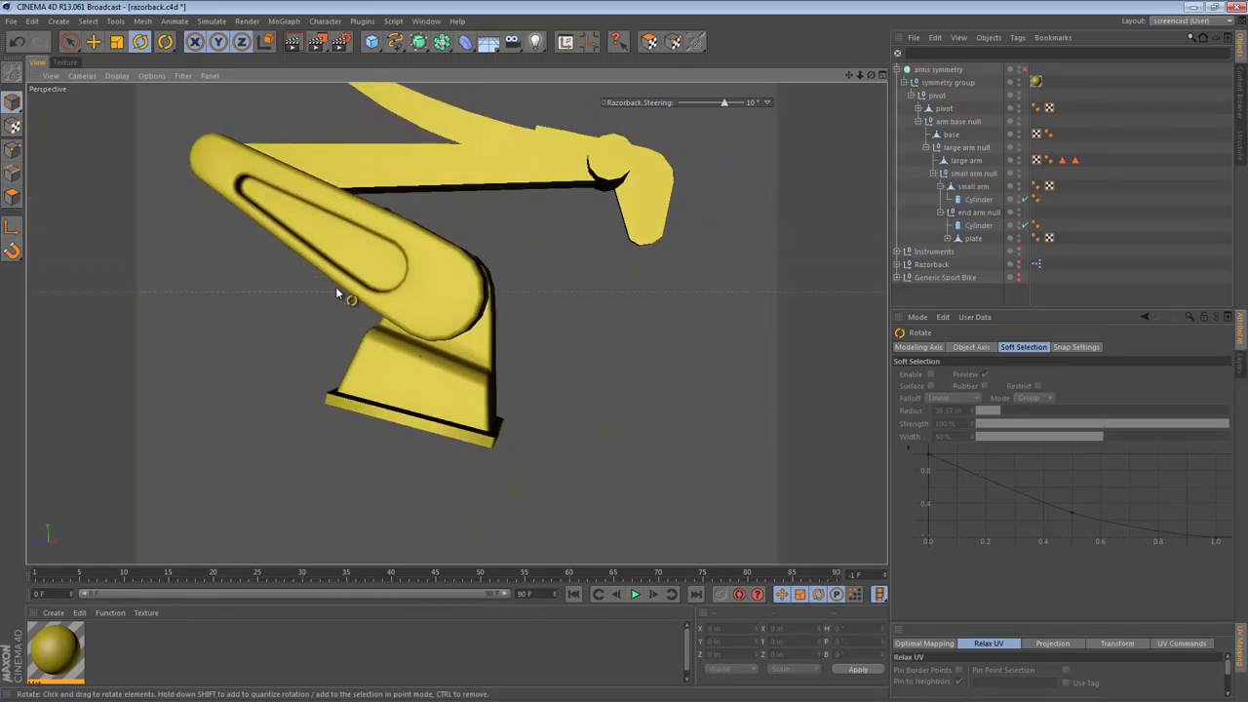
left_click_drag(264, 217, 337, 207)
scroll(390, 223, "up", 3)
scroll(428, 267, "up", 3)
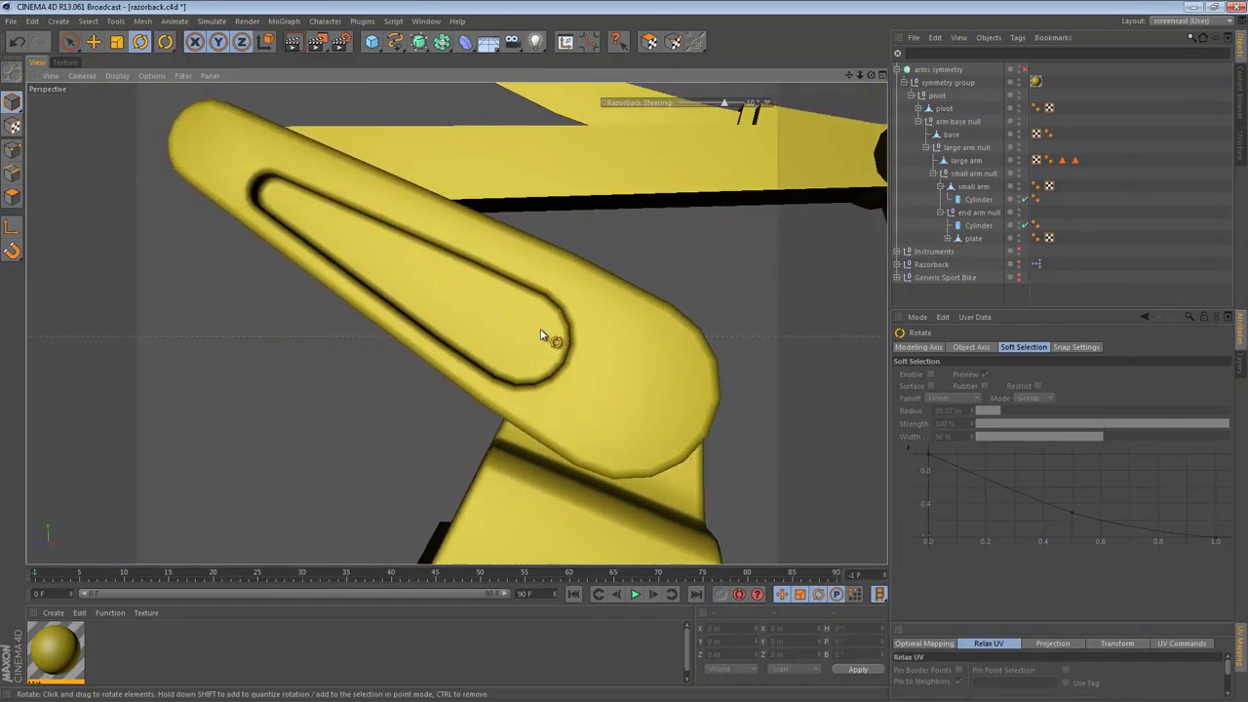
left_click_drag(543, 328, 394, 378, "alt")
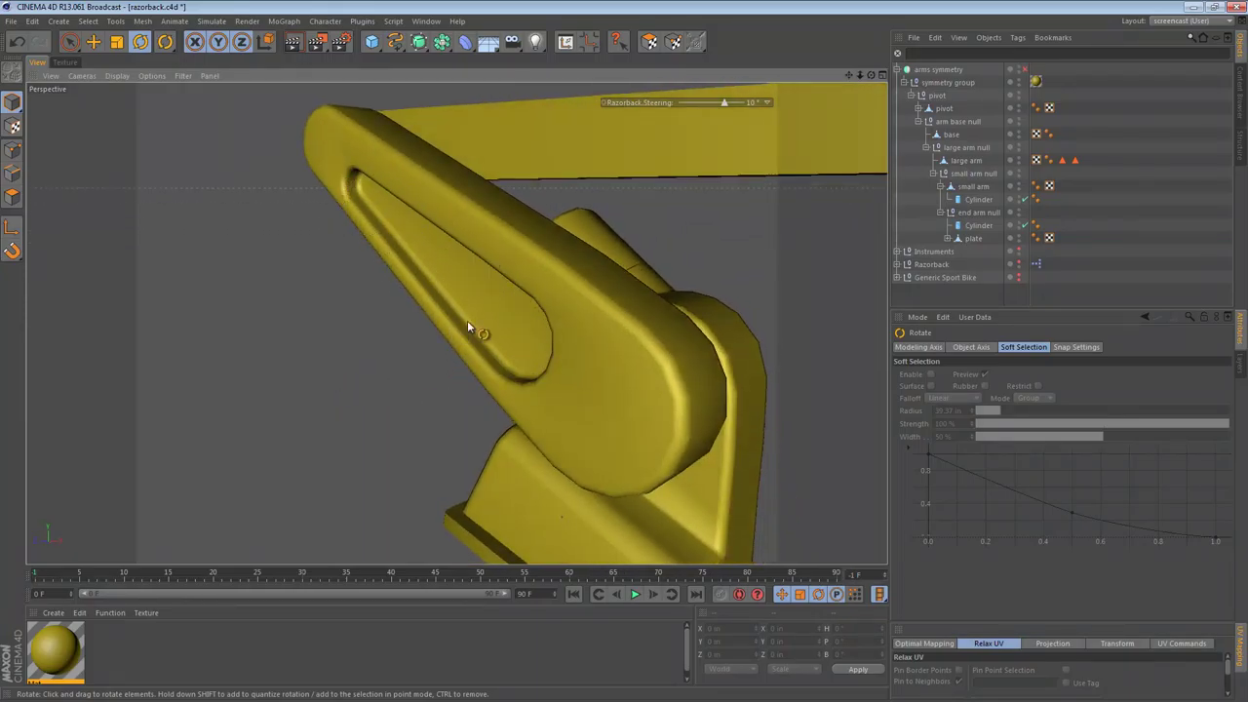
left_click_drag(404, 250, 294, 246, "alt")
- Isolate the large arm by hiding the arms symmetry and forcing only the arm visible, with its flat back face in view
key("e")
left_click(302, 224)
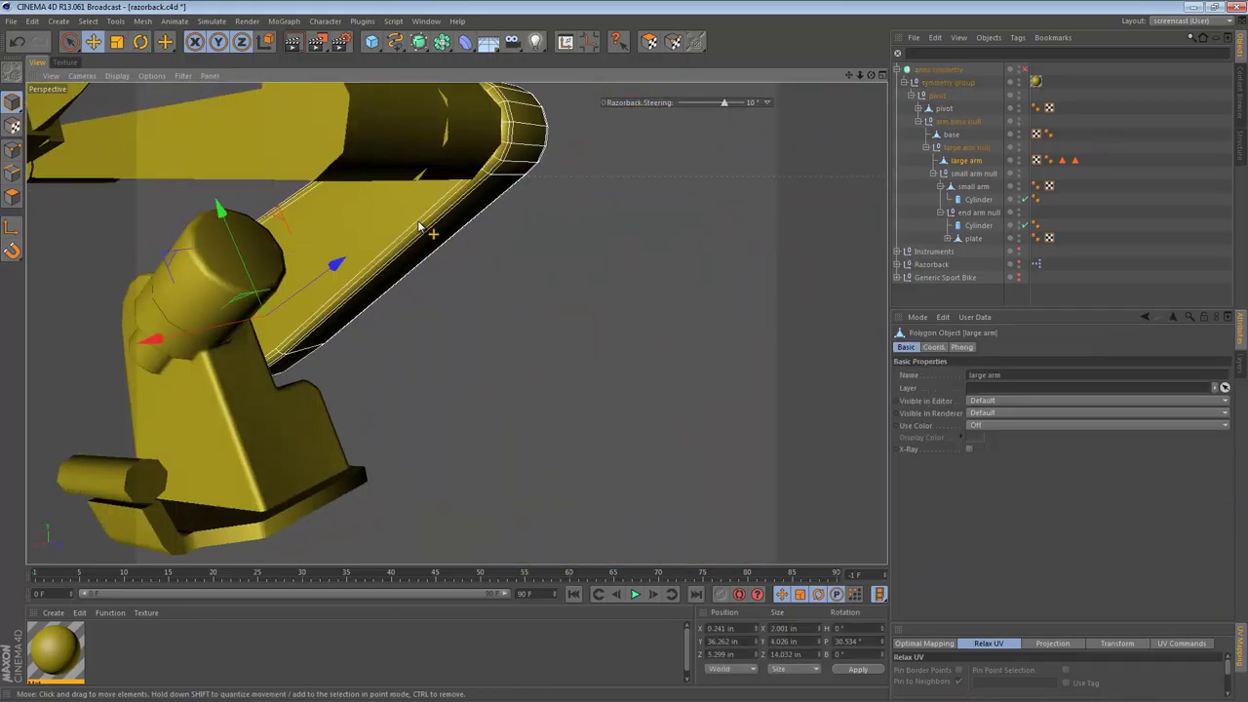
left_click(1020, 70)
left_click(1020, 158)
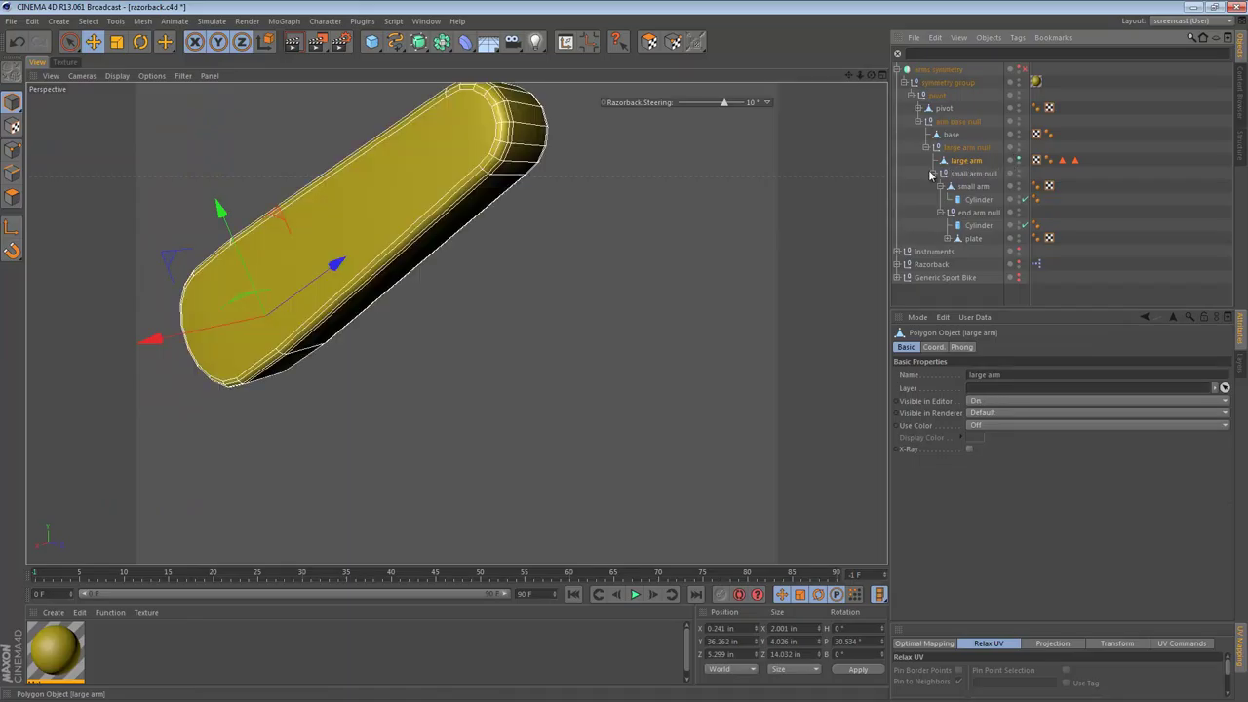
middle_click_drag(478, 172, 576, 231, "alt")
left_click_drag(472, 239, 484, 239, "alt")
middle_click_drag(576, 231, 602, 247, "alt")
scroll(488, 238, "up", 3)
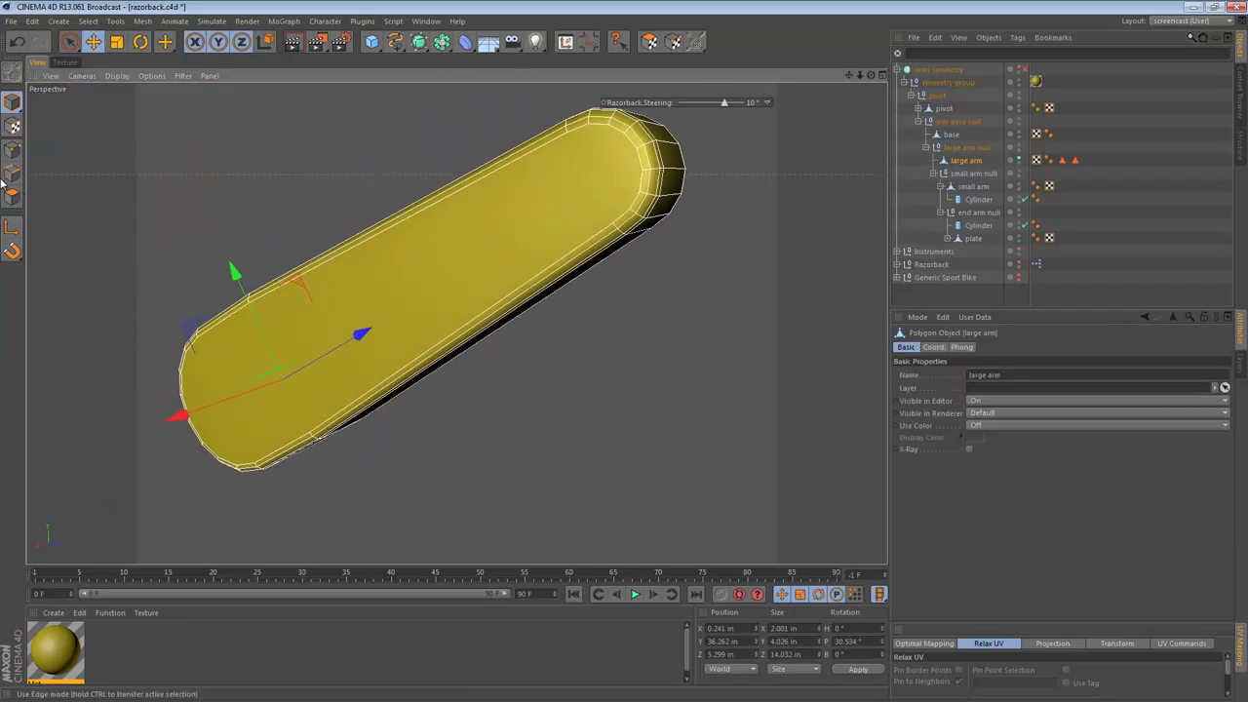
- Knife the large arm's flat back face along its centre from end to end and across it near the round ends
left_click(12, 196)
key("k")
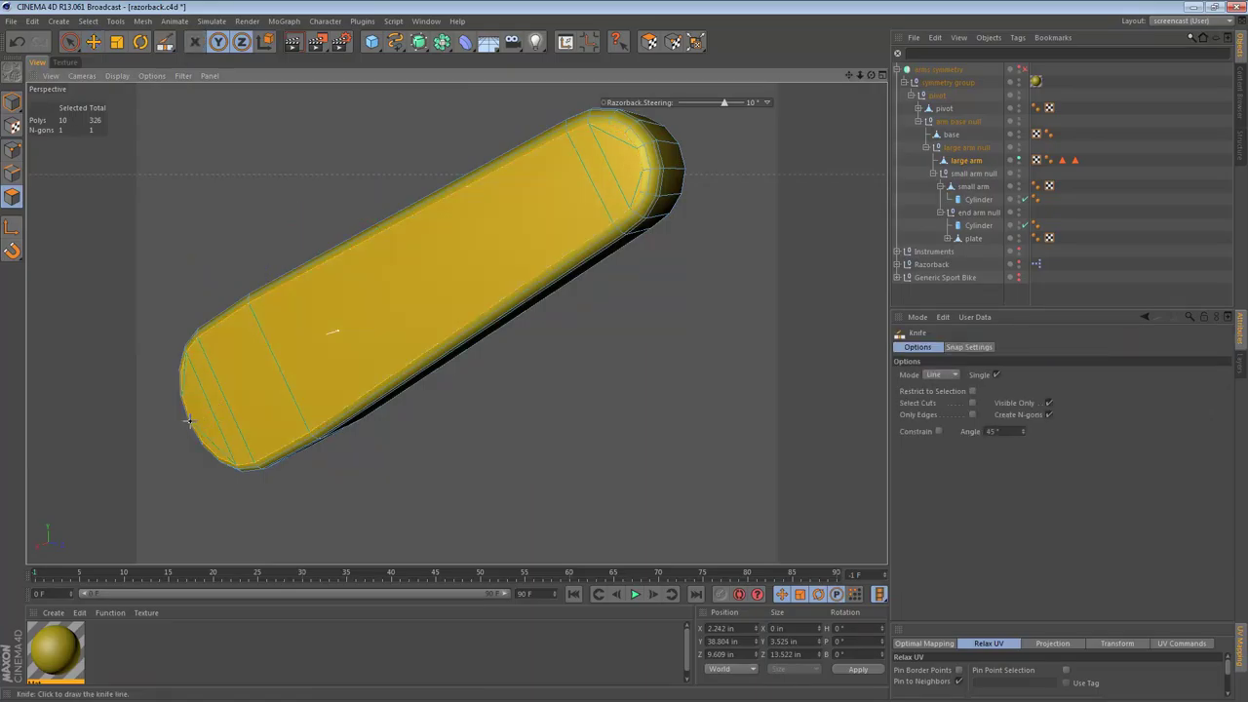
left_click_drag(190, 421, 631, 151)
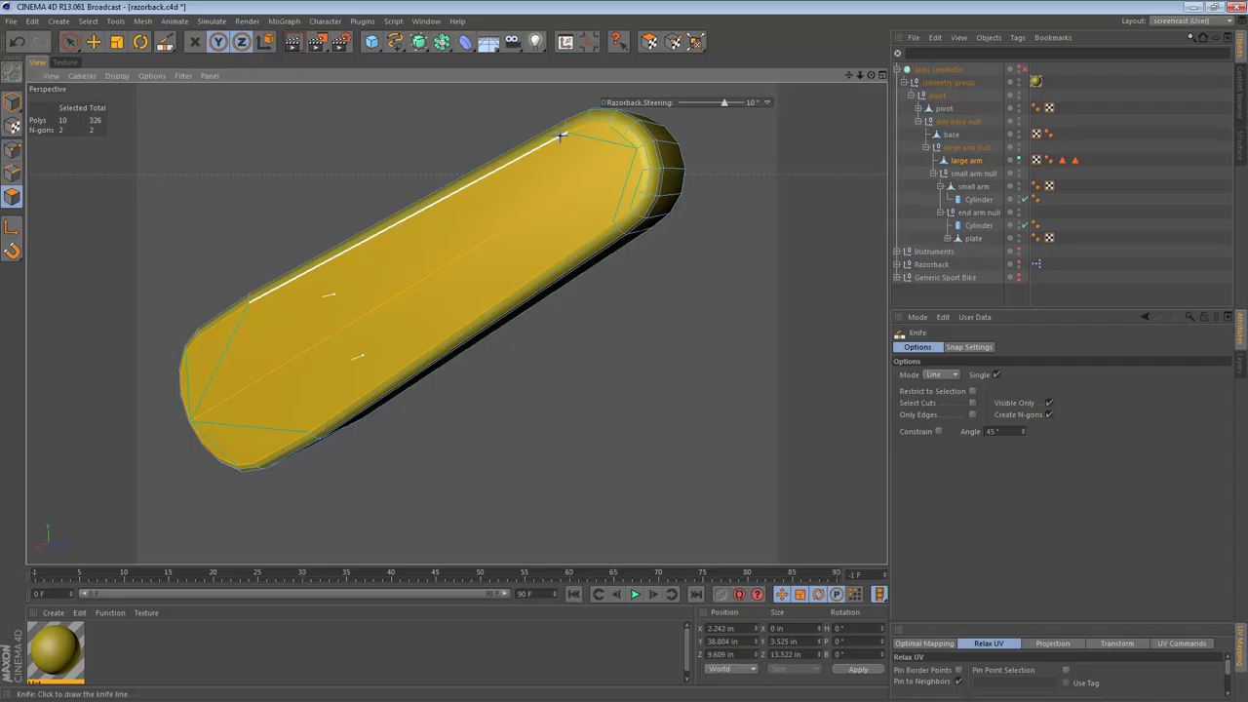
left_click_drag(604, 217, 464, 375, "alt")
left_click_drag(244, 310, 361, 444)
left_click_drag(332, 378, 486, 393, "alt")
- Knife two more crosswise cuts between opposite outline points at the wide round end of the large arm's back face
scroll(367, 359, "up", 5)
left_click_drag(229, 336, 271, 281, "alt")
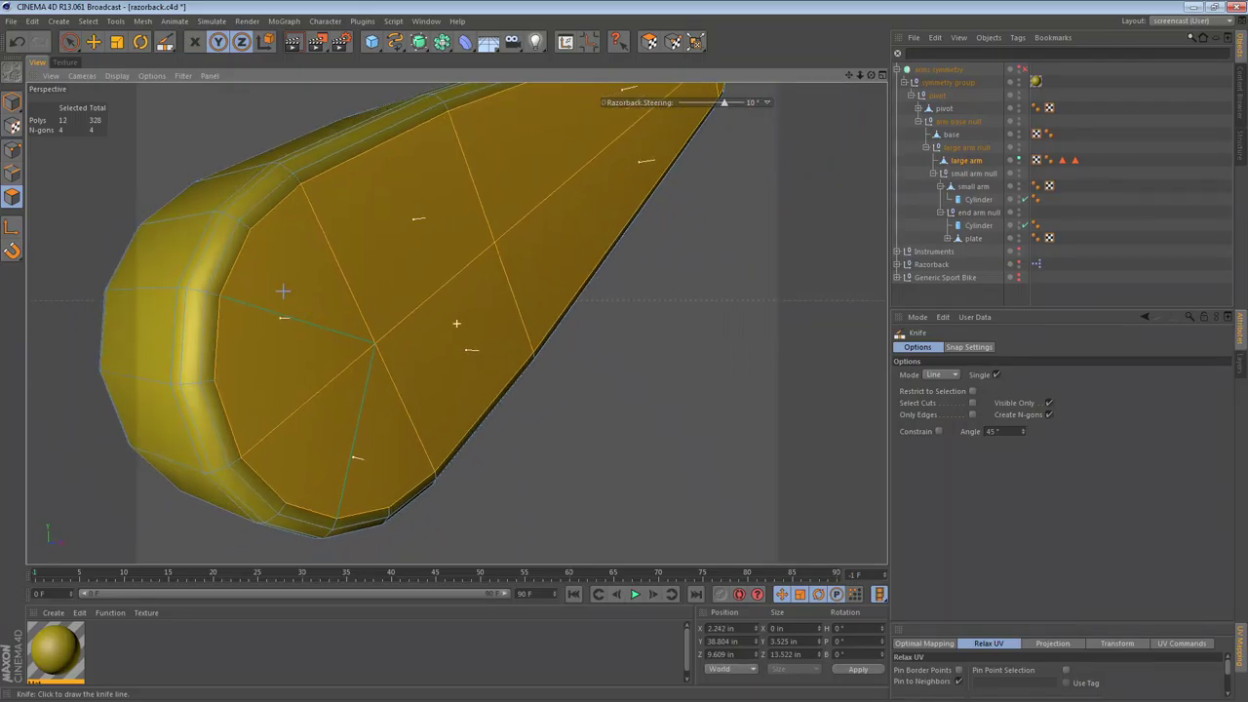
left_click_drag(250, 234, 387, 503)
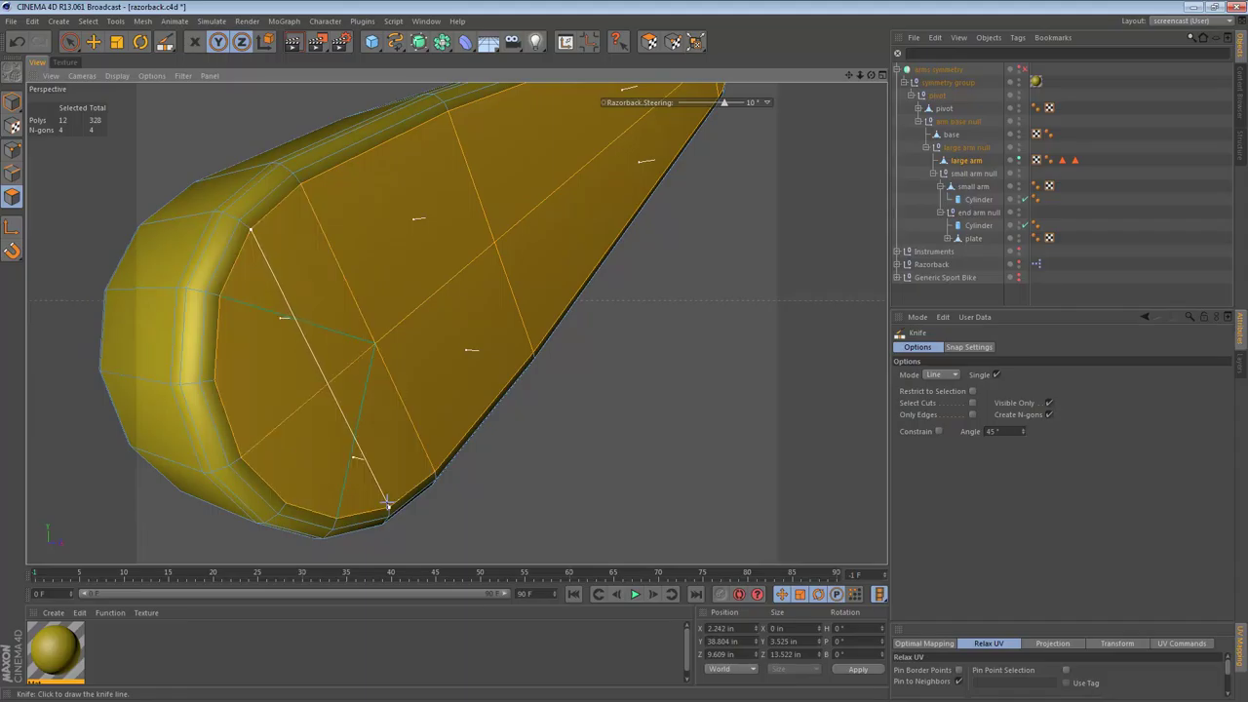
left_click_drag(221, 294, 339, 507)
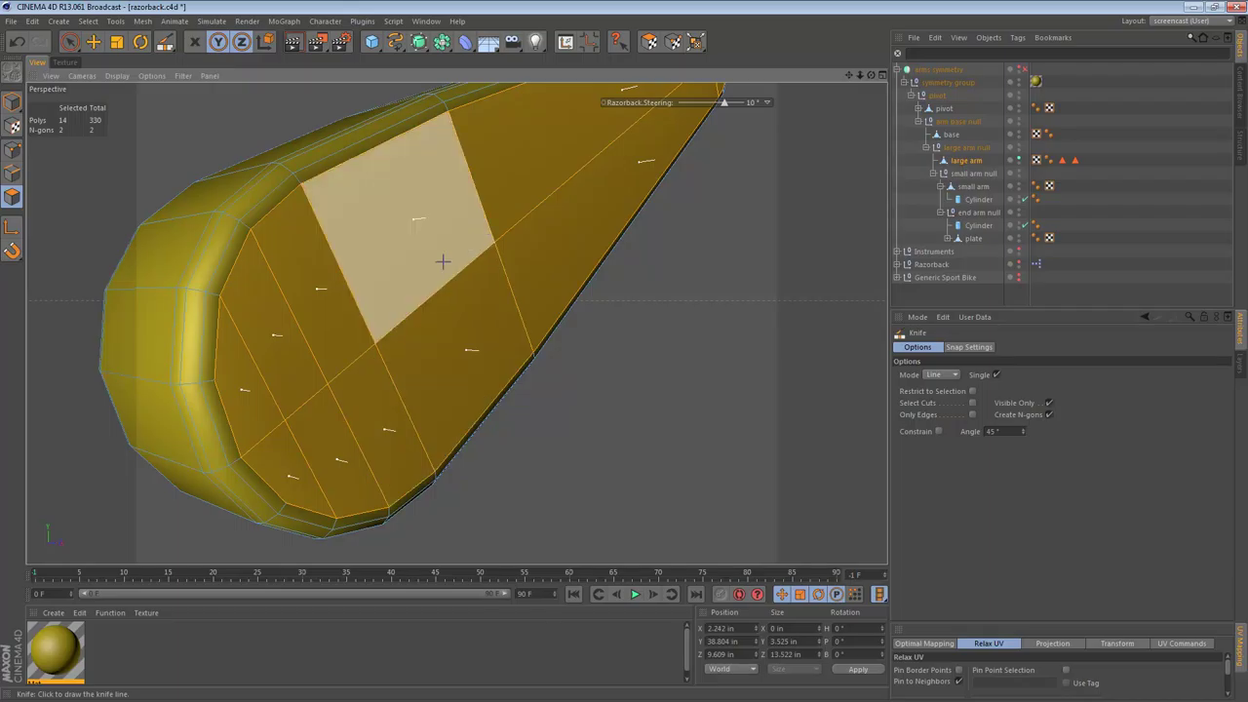
- Knife two crosswise cuts between opposite outline points at the narrow round end of the large arm's back face
left_click_drag(439, 259, 457, 322, "alt")
right_click_drag(487, 185, 630, 175, "alt")
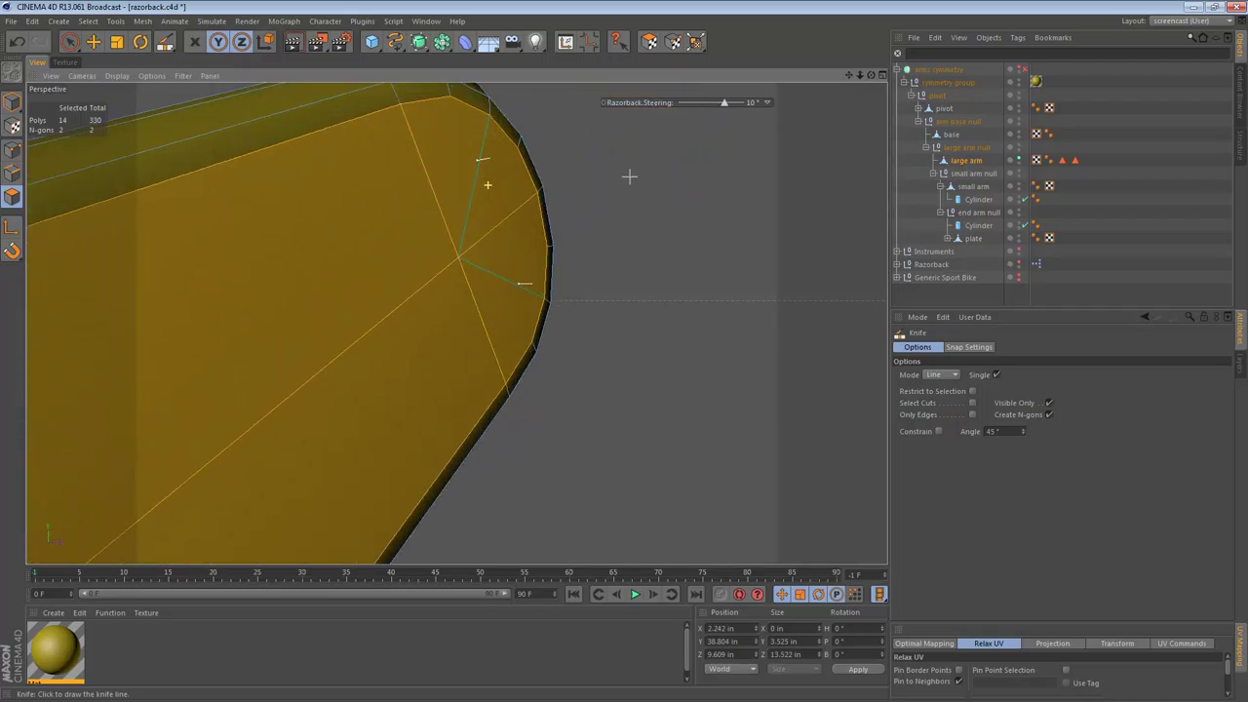
left_click_drag(508, 194, 386, 198, "alt")
left_click_drag(412, 123, 537, 344)
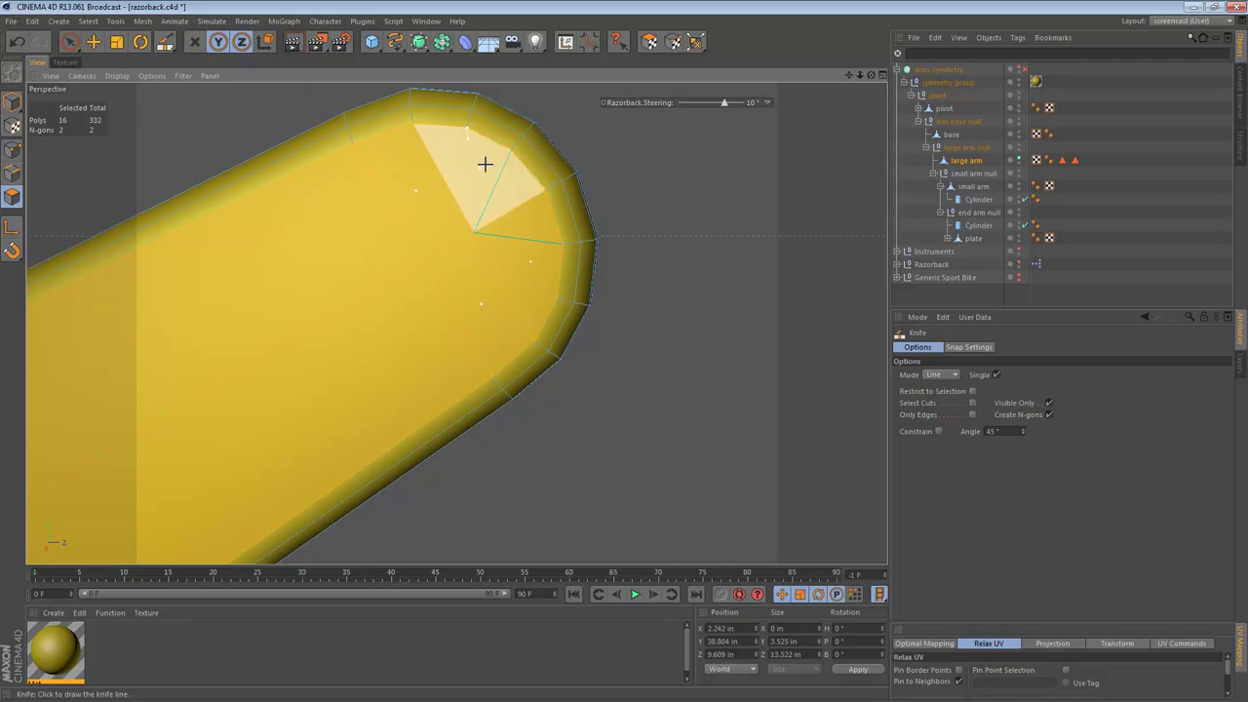
left_click_drag(467, 126, 558, 297)
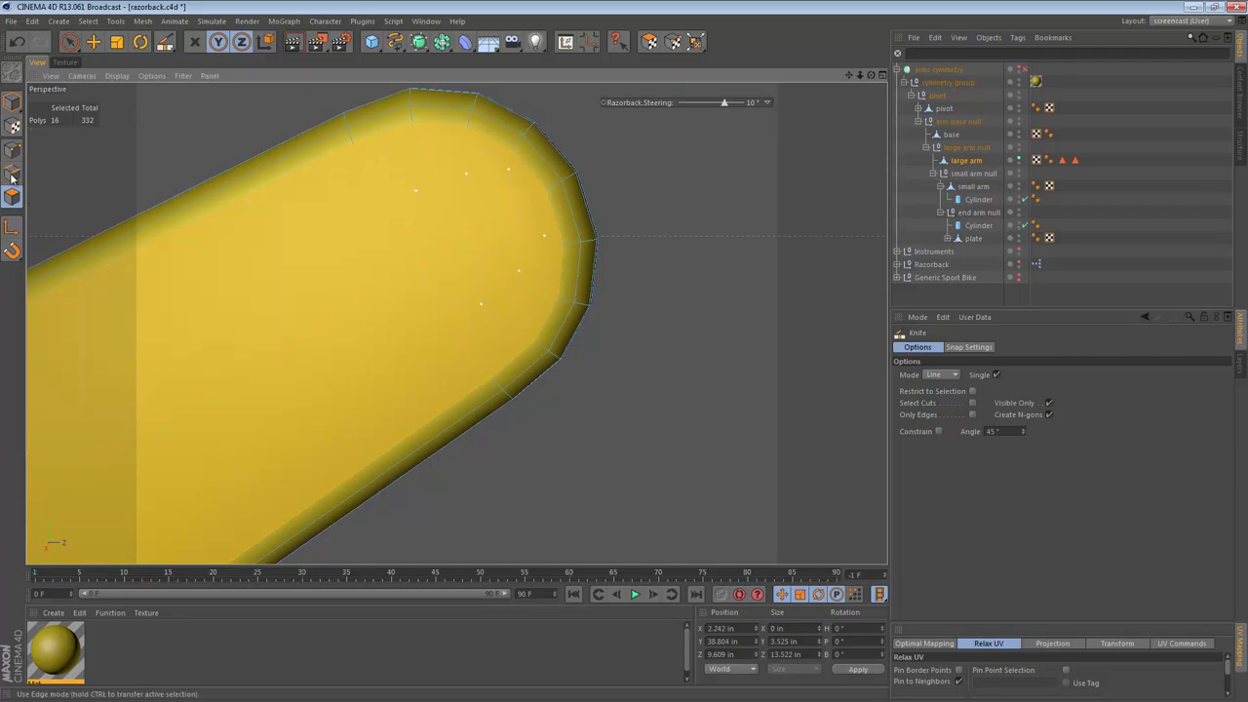
- Return to model editing and restore the visibility of the whole arm assembly
left_click(14, 98)
right_click_drag(476, 285, 283, 332, "alt")
middle_click_drag(304, 347, 356, 299, "alt")
left_click_drag(356, 300, 746, 314, "alt")
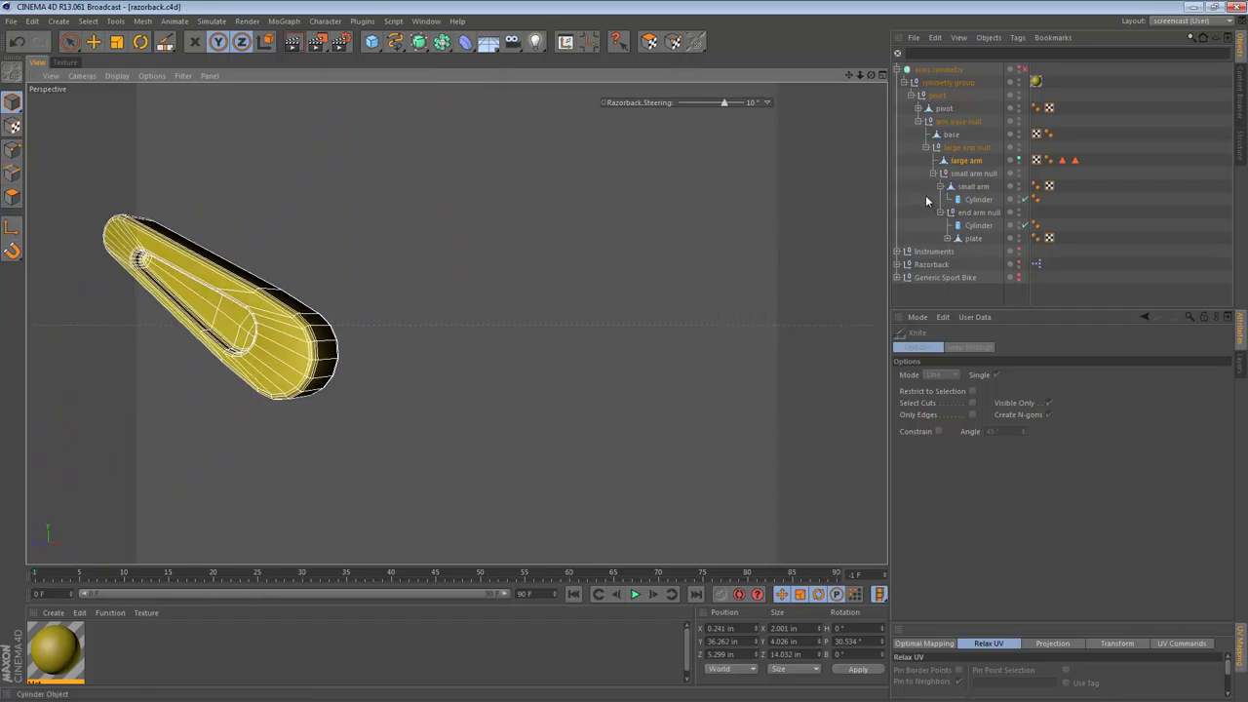
left_click(1018, 160)
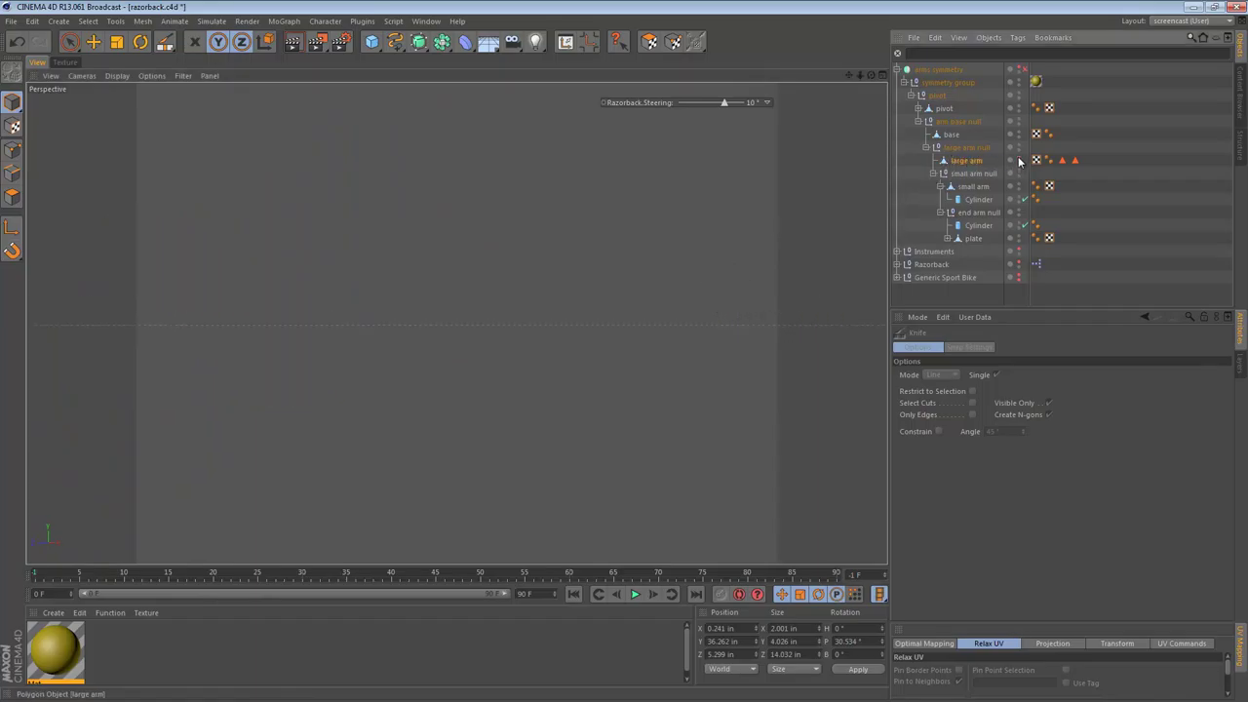
left_click(1019, 71)
left_click_drag(425, 248, 710, 356, "alt")
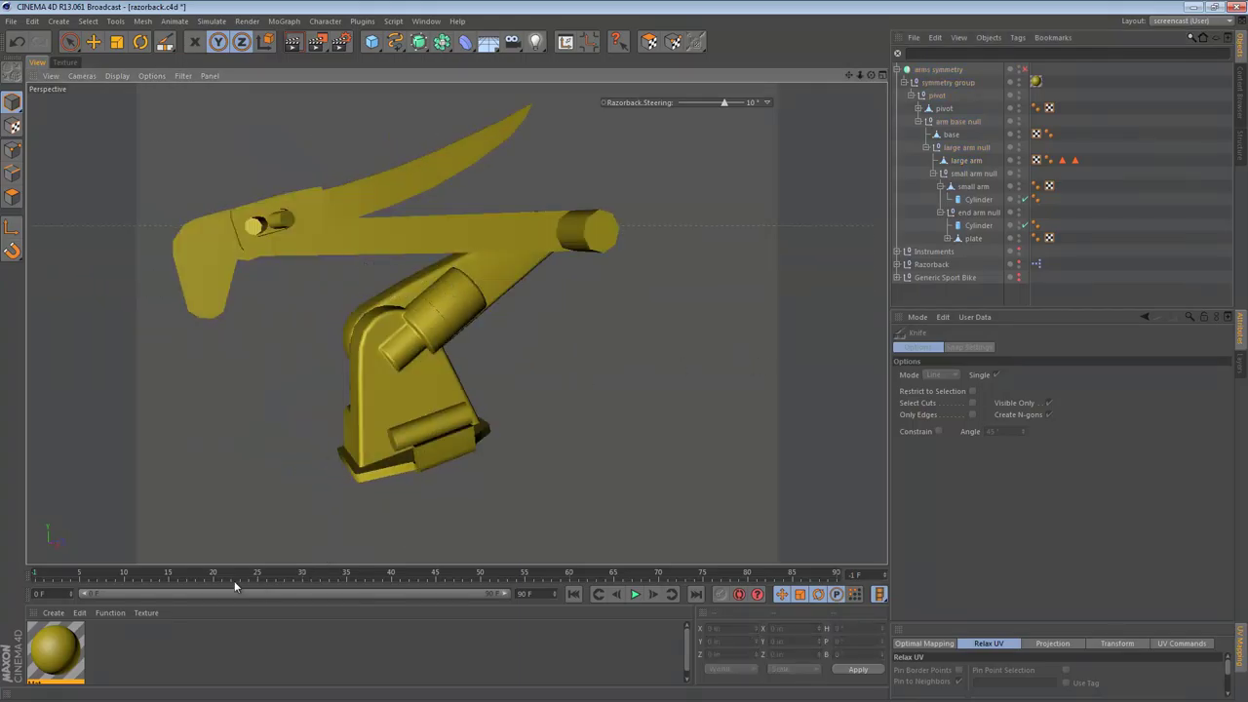
- Create a gray material with colour saturation 4% and value 64%, and apply it to the curved blade at the arm's end
left_click(53, 612)
left_click(70, 632)
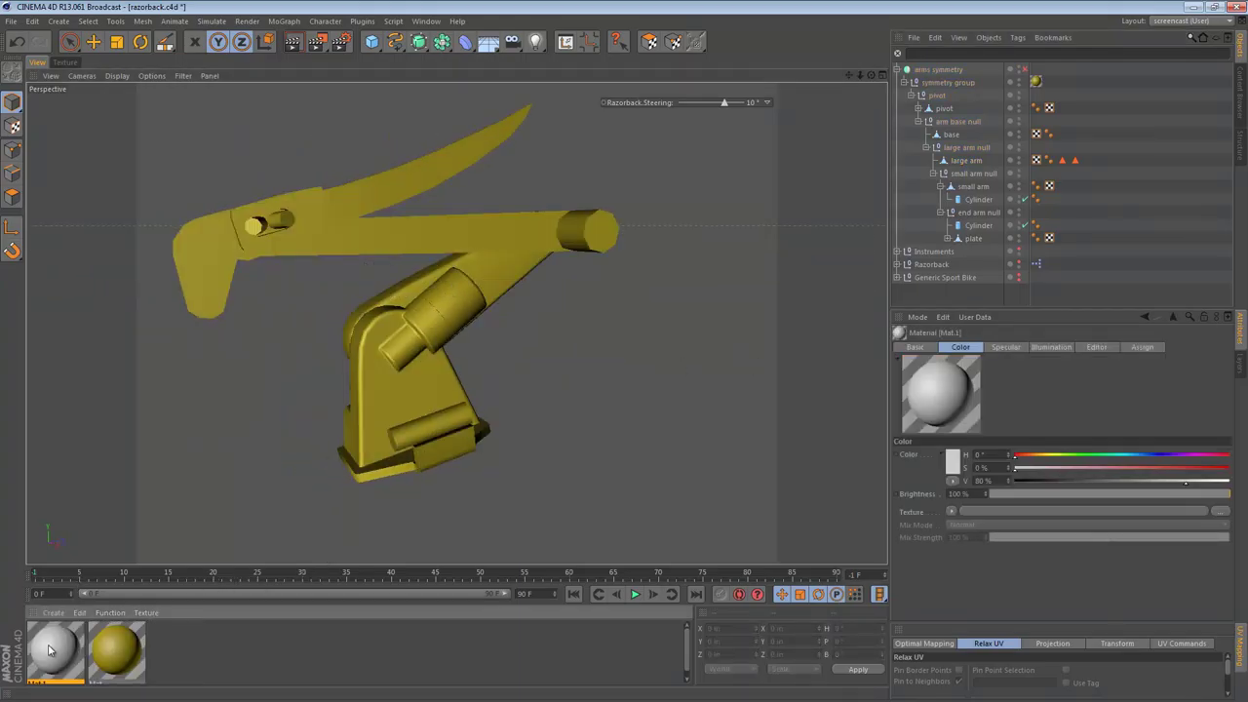
left_click_drag(1030, 470, 1022, 470)
left_click_drag(1118, 481, 1151, 482)
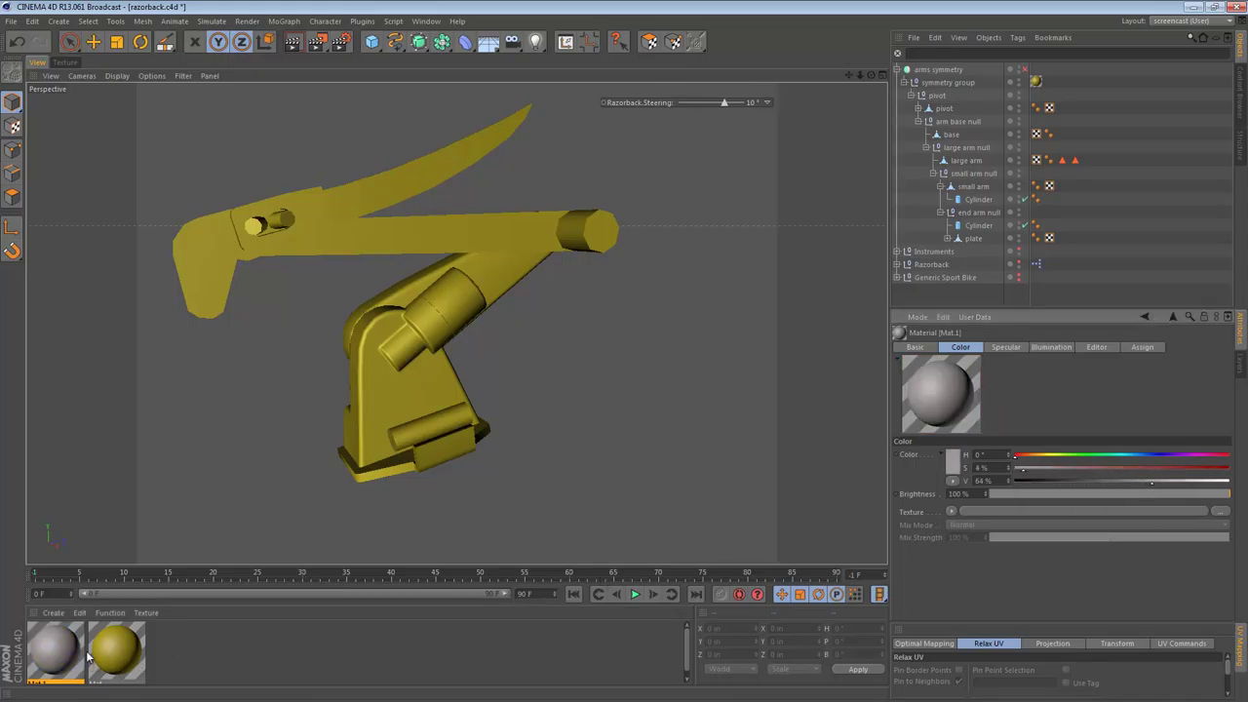
left_click_drag(81, 646, 378, 260)
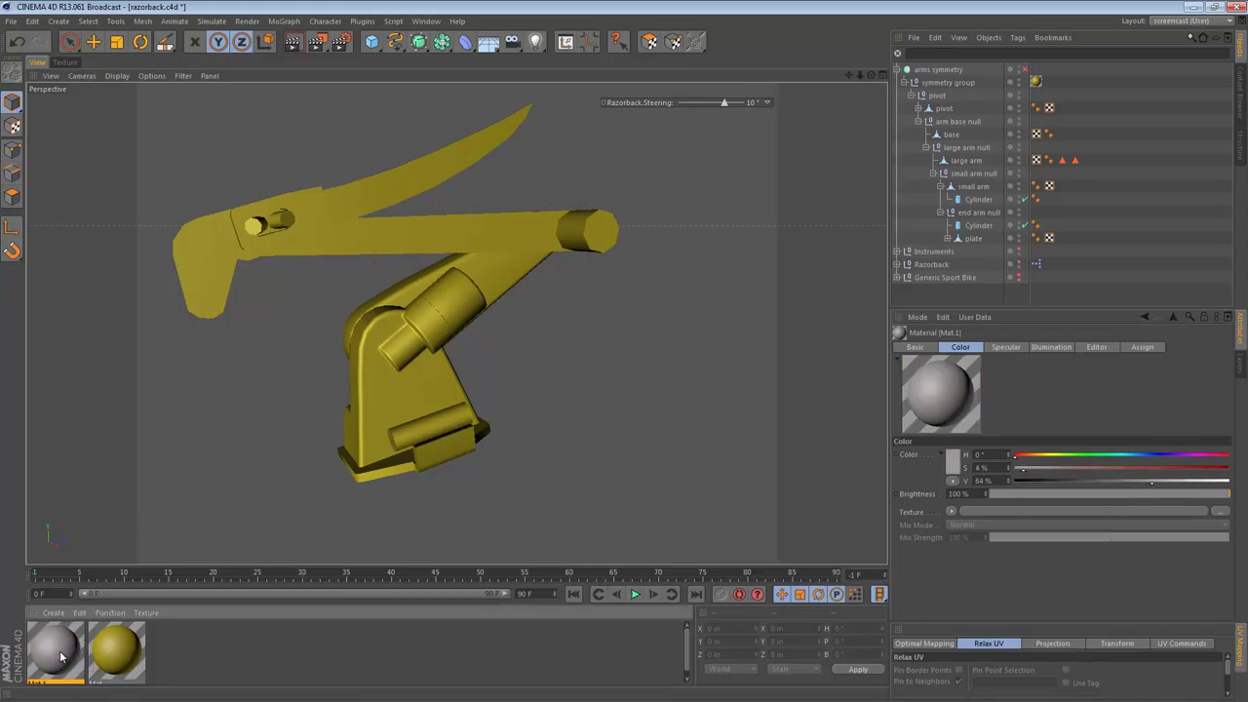
left_click_drag(408, 177, 419, 171)
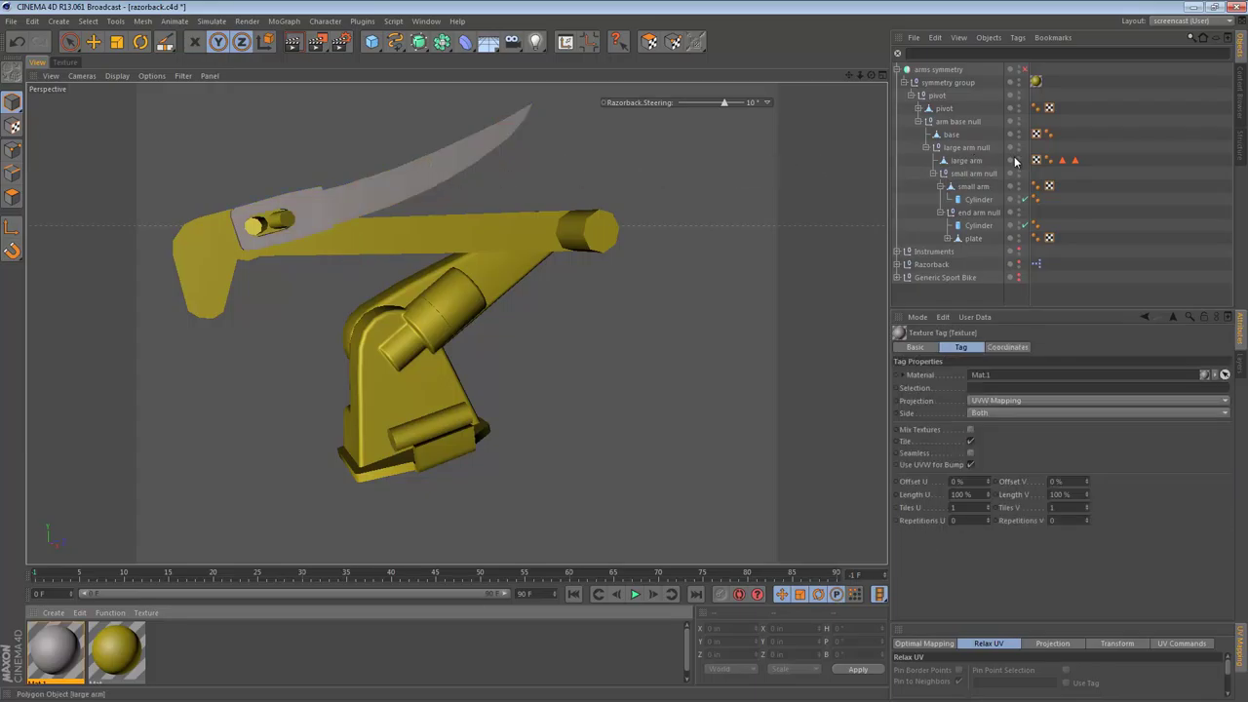
- Find the blade instance under the plate in the object hierarchy and remove its gray material tag
key("s")
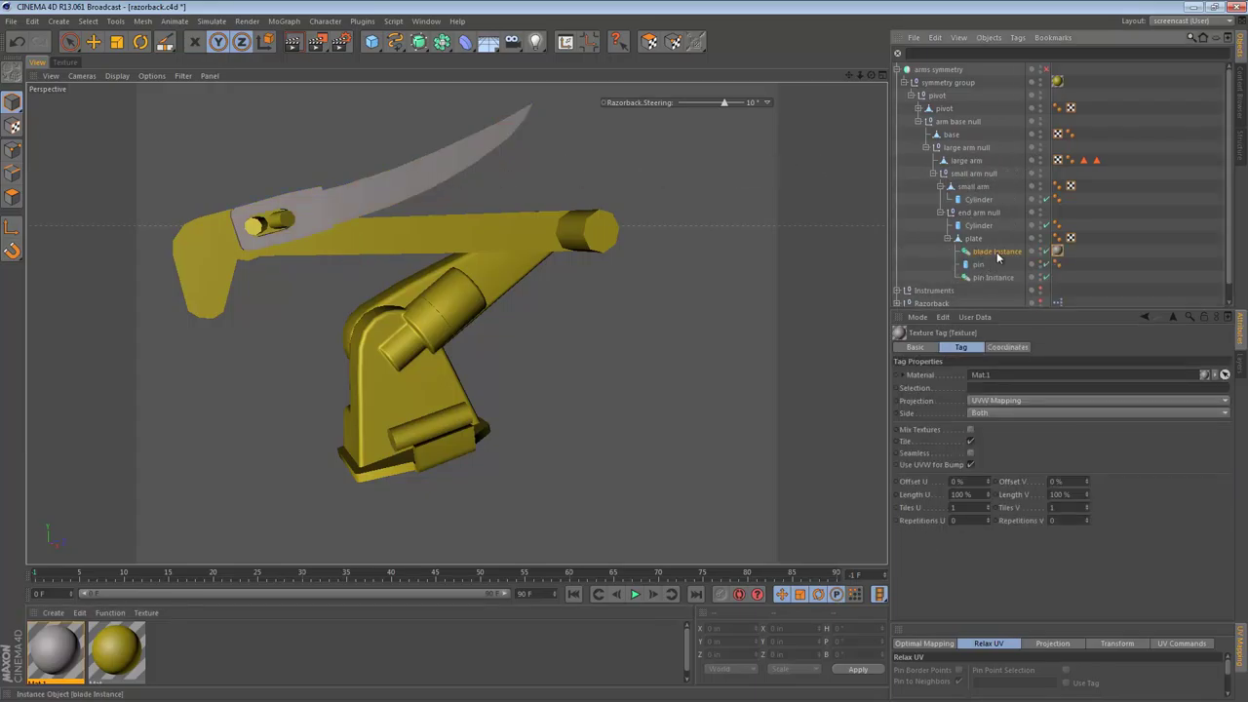
left_click_drag(996, 257, 522, 253)
mouse_move(395, 188)
left_mouse_down("alt")
mouse_move(462, 203)
mouse_move(414, 198)
left_mouse_up("alt")
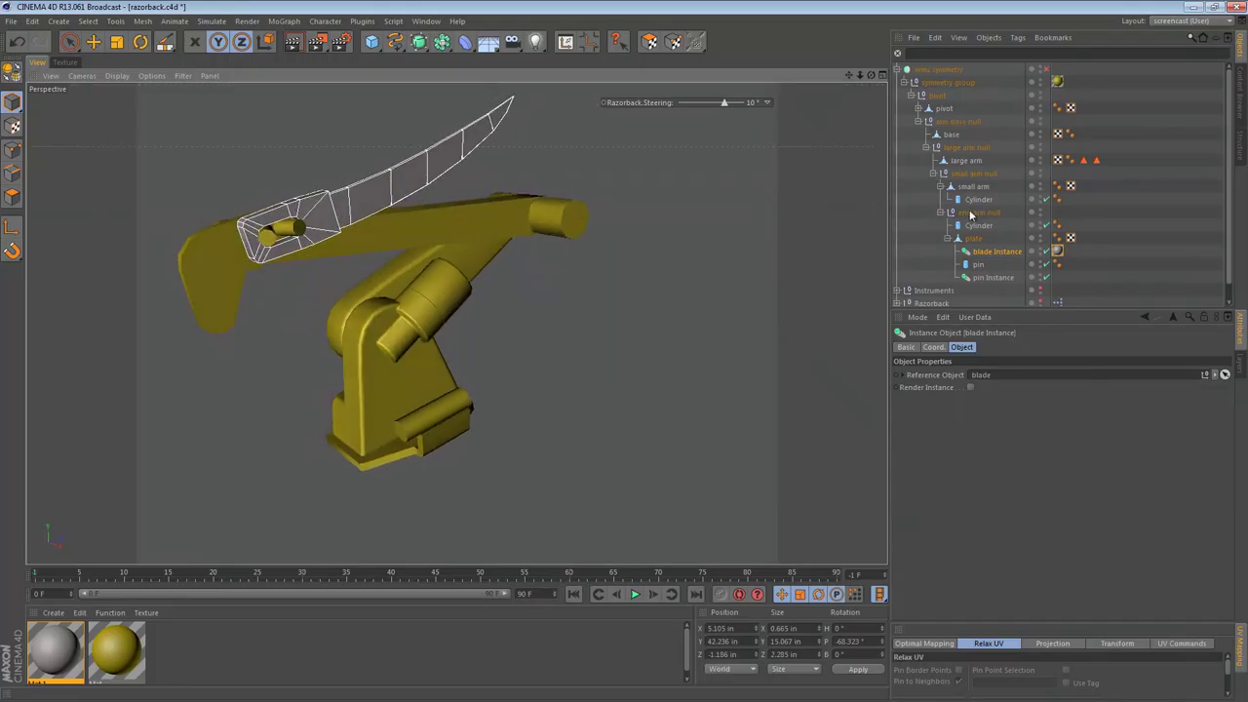
left_click(965, 376)
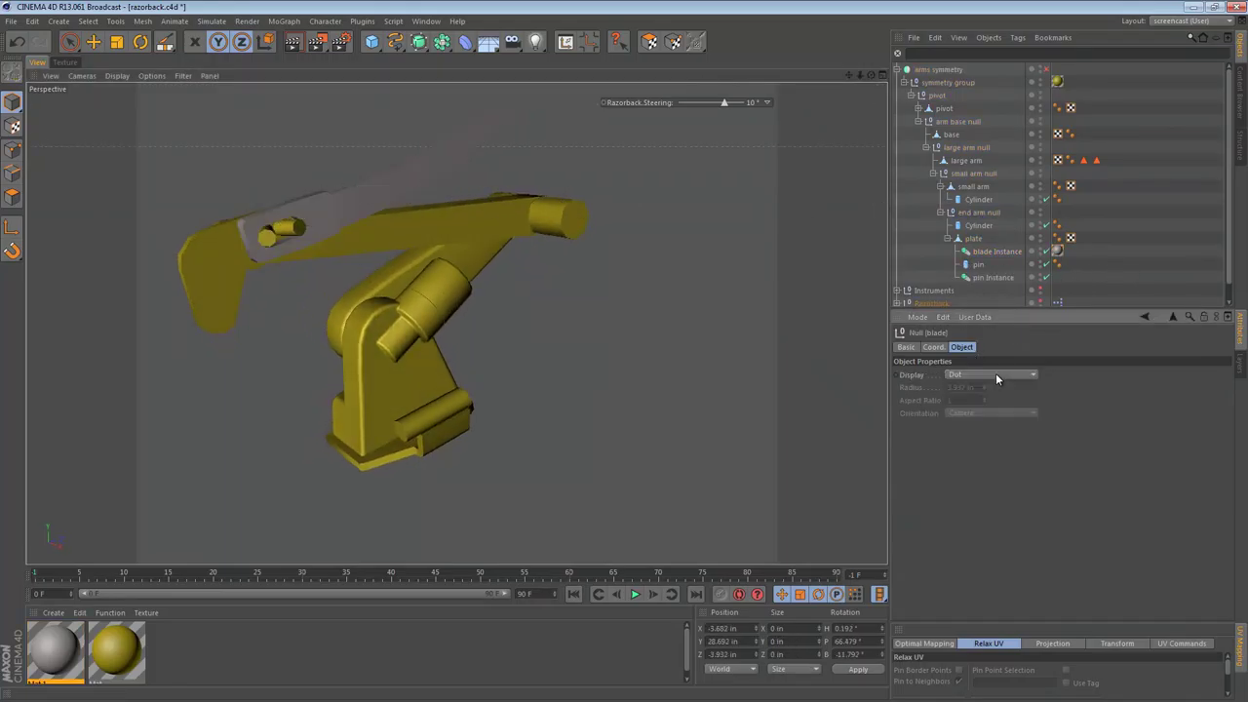
left_click(1057, 251)
key("Delete")
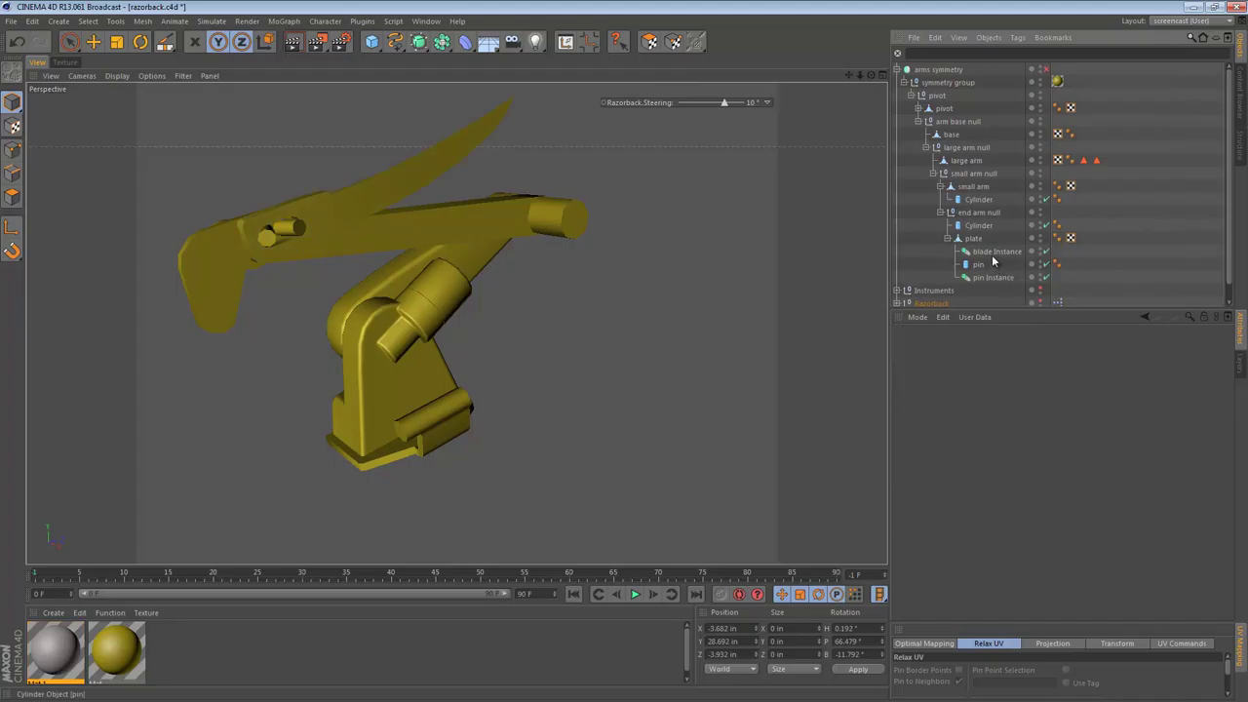
- Locate the blade instance's original reference object and apply the gray material to its blade mesh, leaving out the base
left_click(992, 256)
left_click(902, 376)
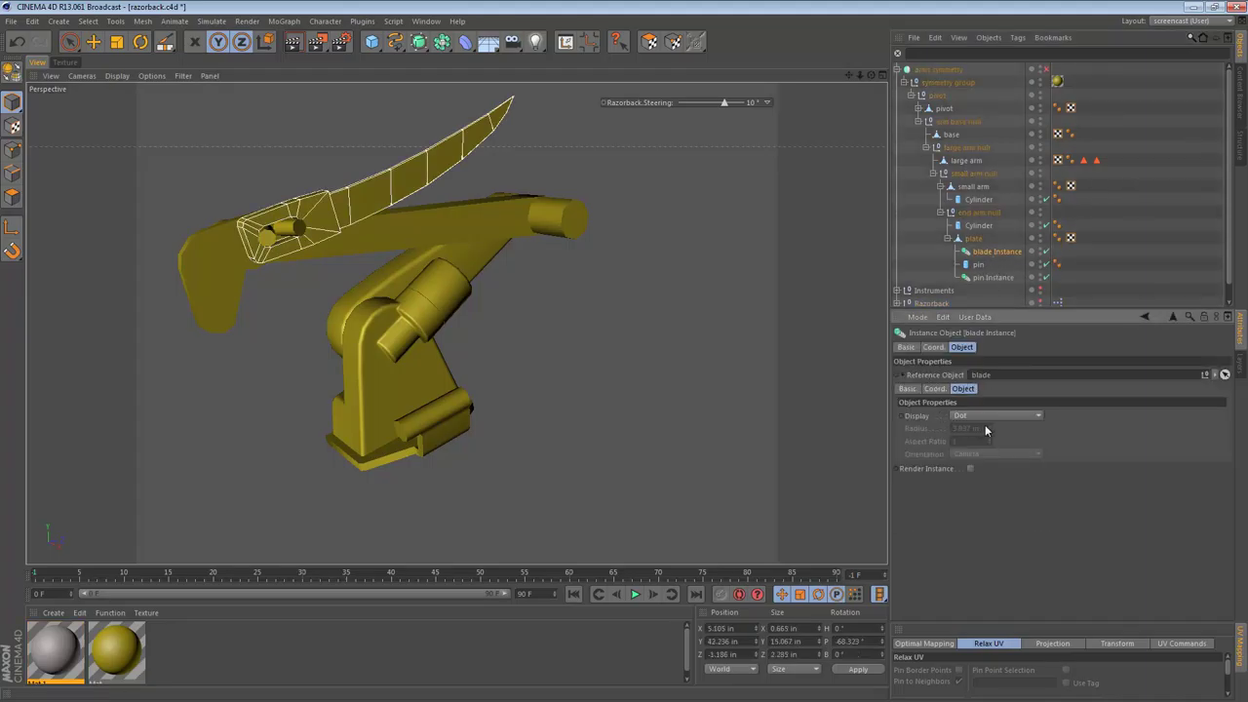
double_click(998, 375)
key("s")
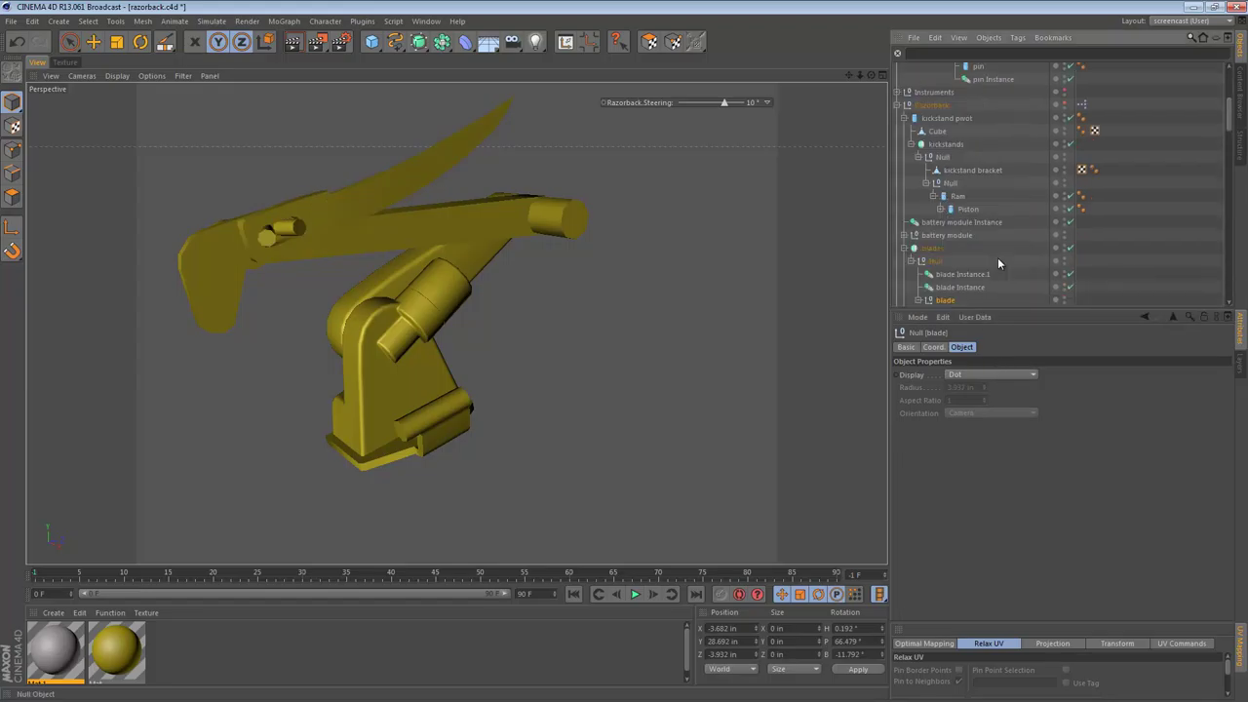
scroll(989, 249, "down", 4)
left_click(950, 158)
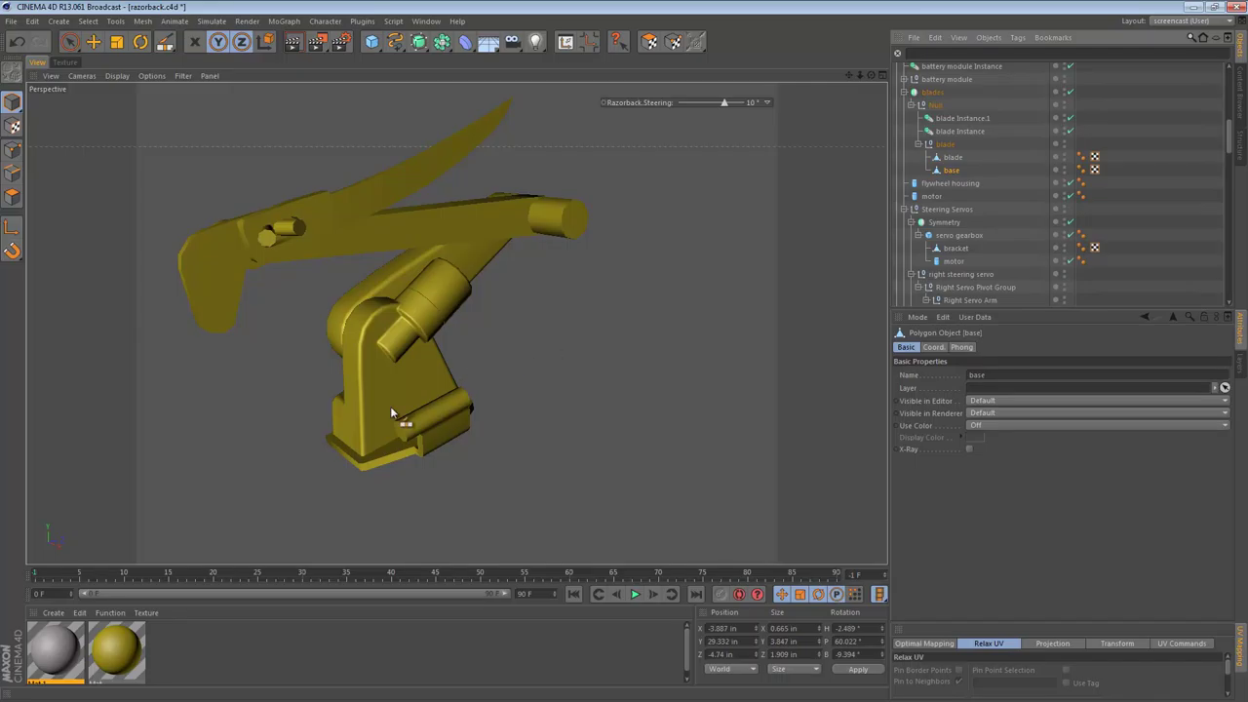
left_click_drag(53, 651, 980, 224)
left_click_drag(957, 160, 955, 158)
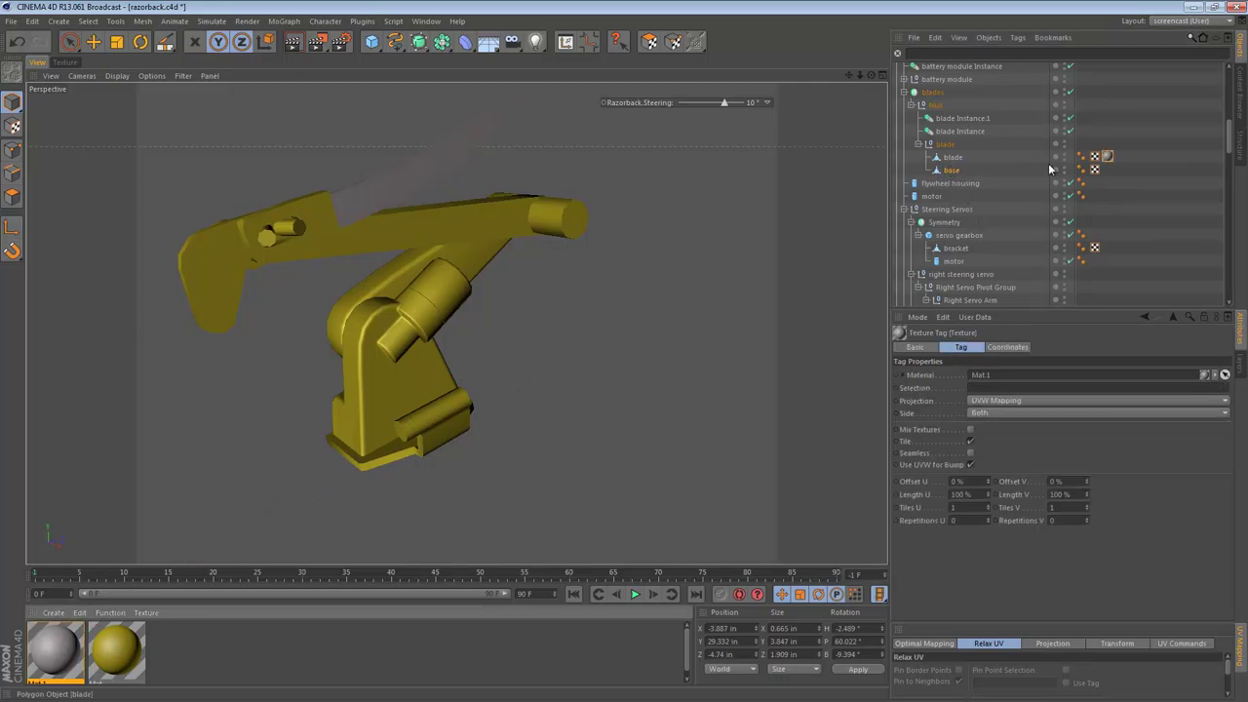
left_click(1155, 163)
left_click_drag(458, 148, 416, 161, "alt")
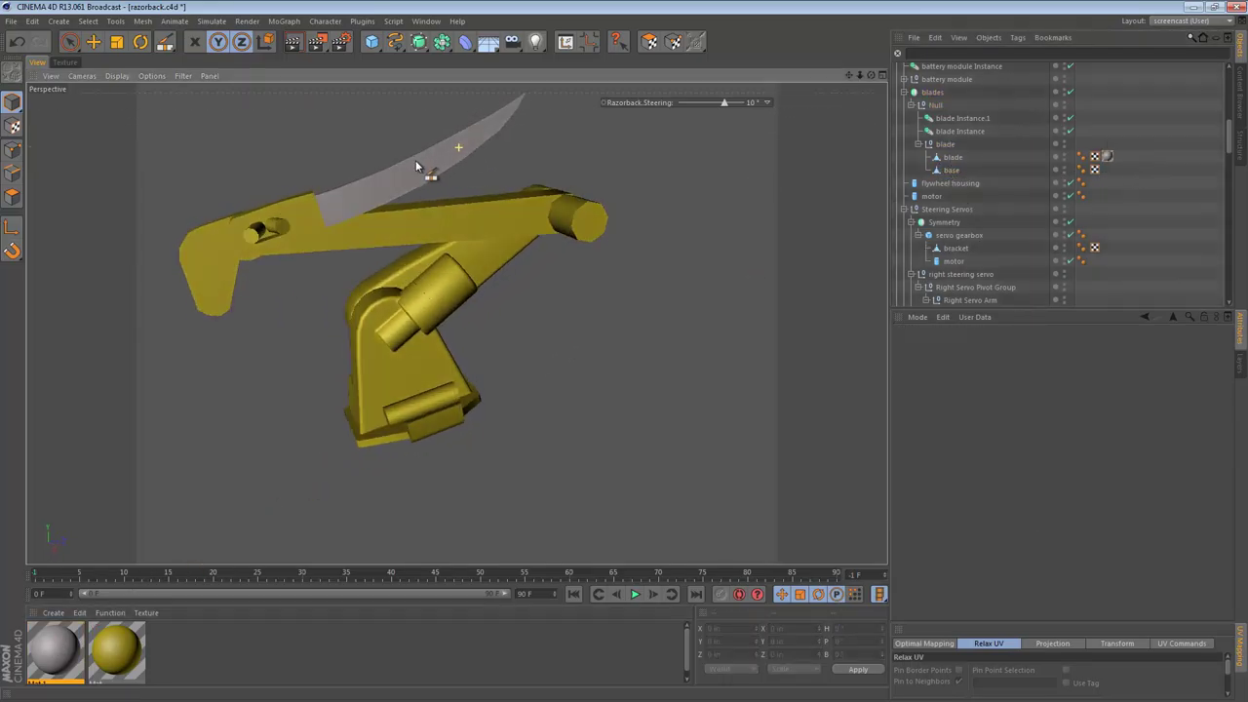
- Lighten the blade's gray material by setting its colour value to 90%
left_click(64, 632)
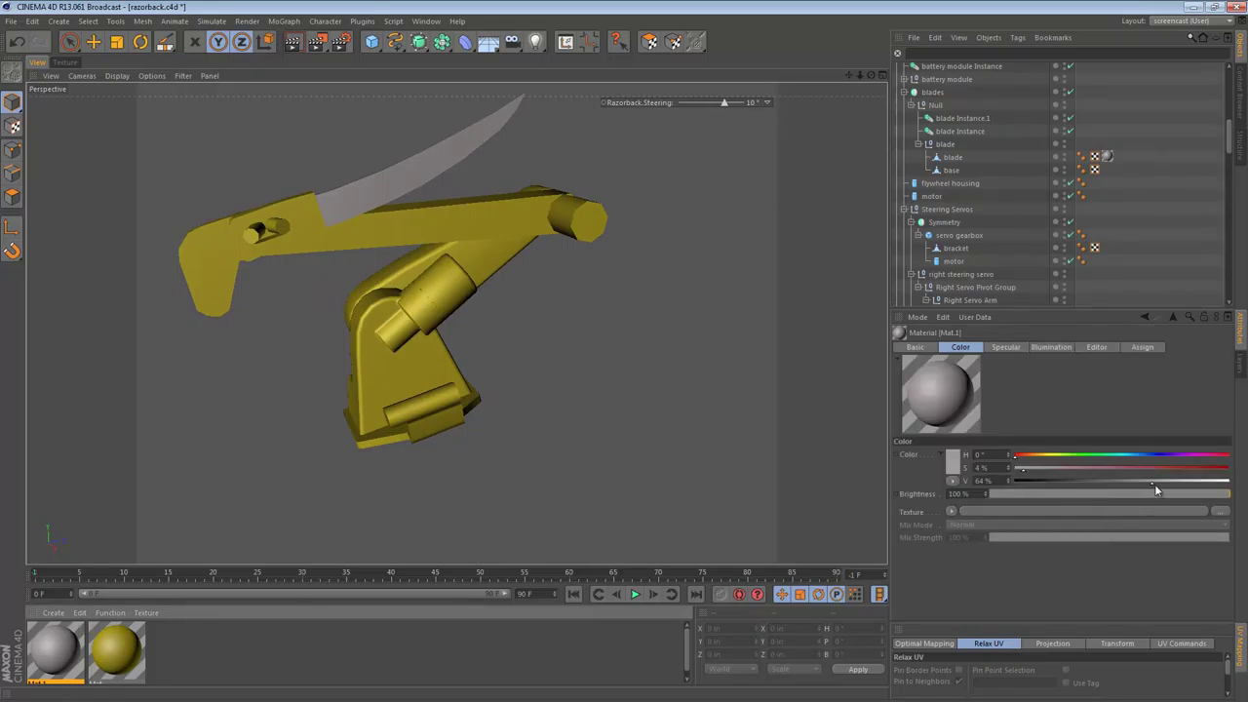
left_click_drag(1161, 485, 1207, 483)
left_click_drag(426, 251, 406, 316, "alt")
right_click_drag(406, 316, 442, 306, "alt")
mouse_move(442, 305)
left_mouse_down("alt")
mouse_move(462, 292)
mouse_move(400, 295)
mouse_move(768, 294)
mouse_move(499, 334)
mouse_move(302, 294)
mouse_move(454, 278)
mouse_move(440, 275)
mouse_move(510, 304)
mouse_move(438, 310)
mouse_move(453, 314)
left_mouse_up("alt")
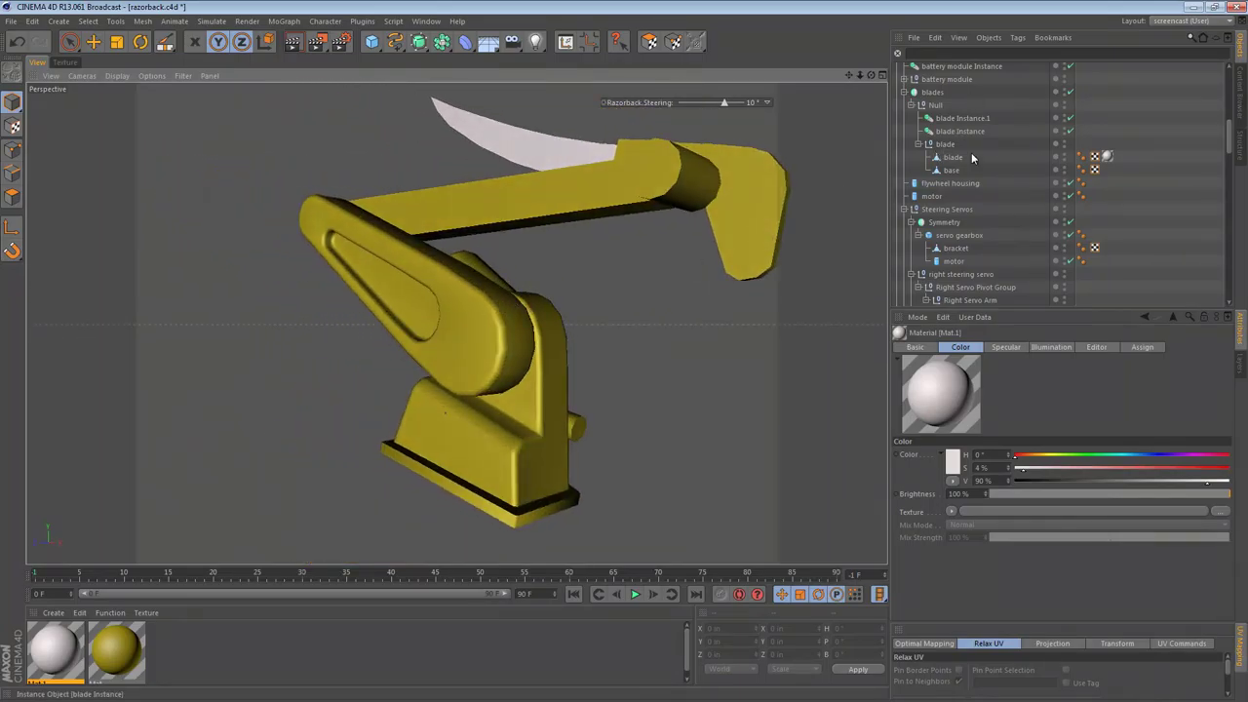
- Collapse the Razorback group and the arm base null in the object hierarchy
scroll(1003, 198, "up", 5)
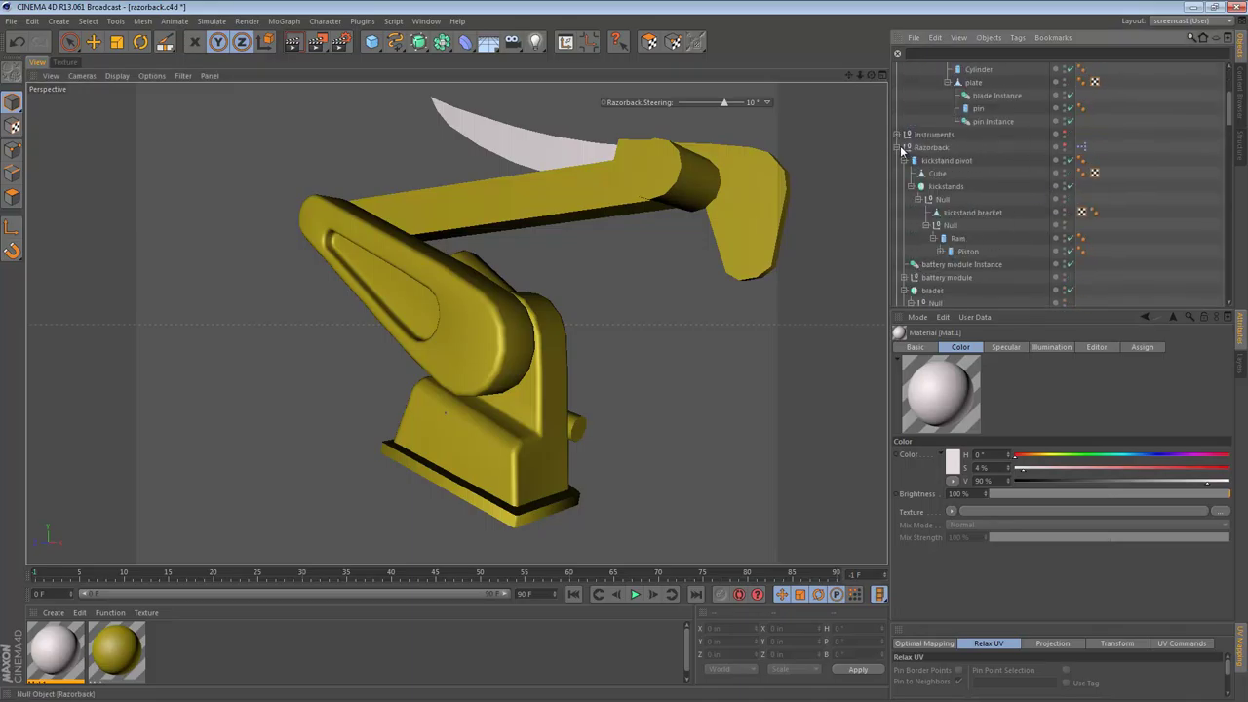
scroll(1040, 200, "up", 4)
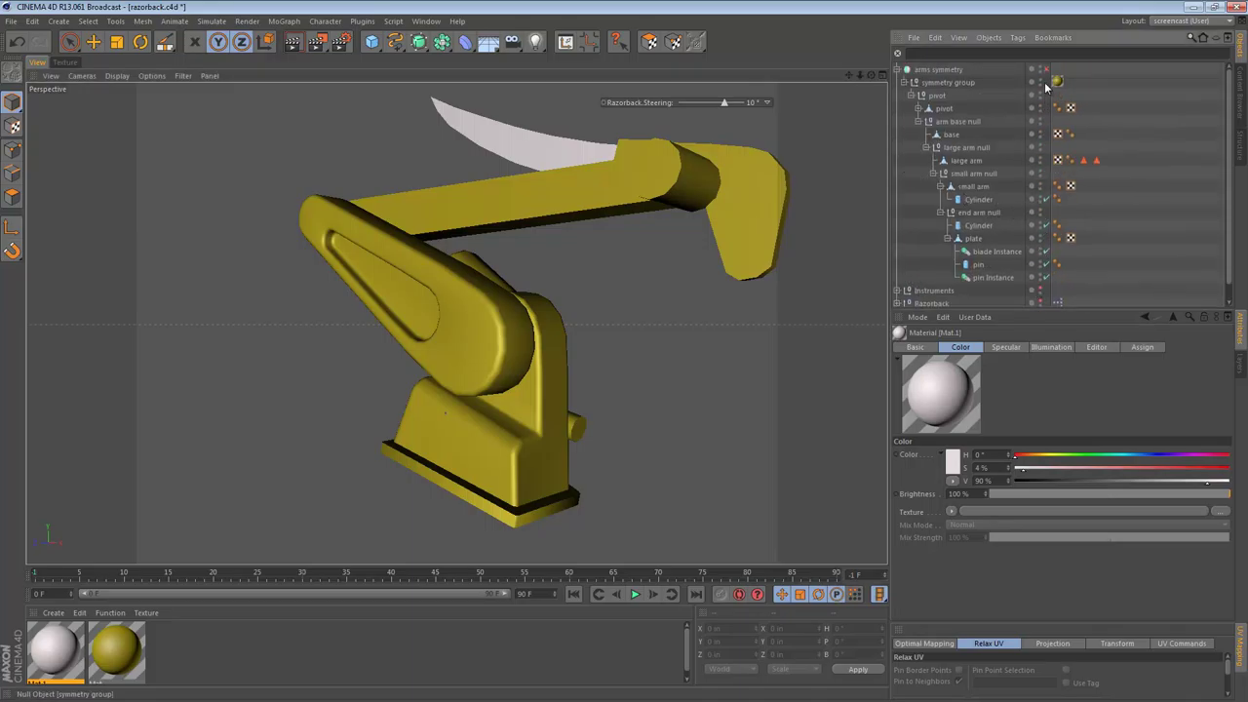
left_click(918, 122)
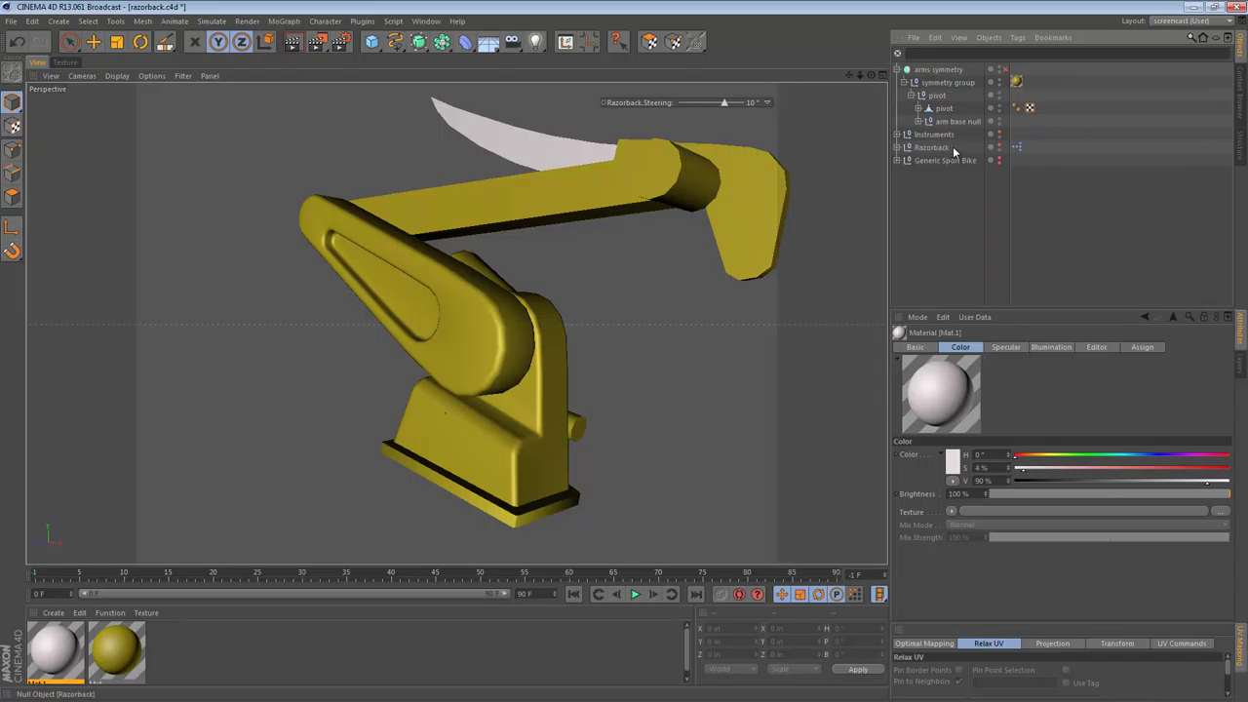